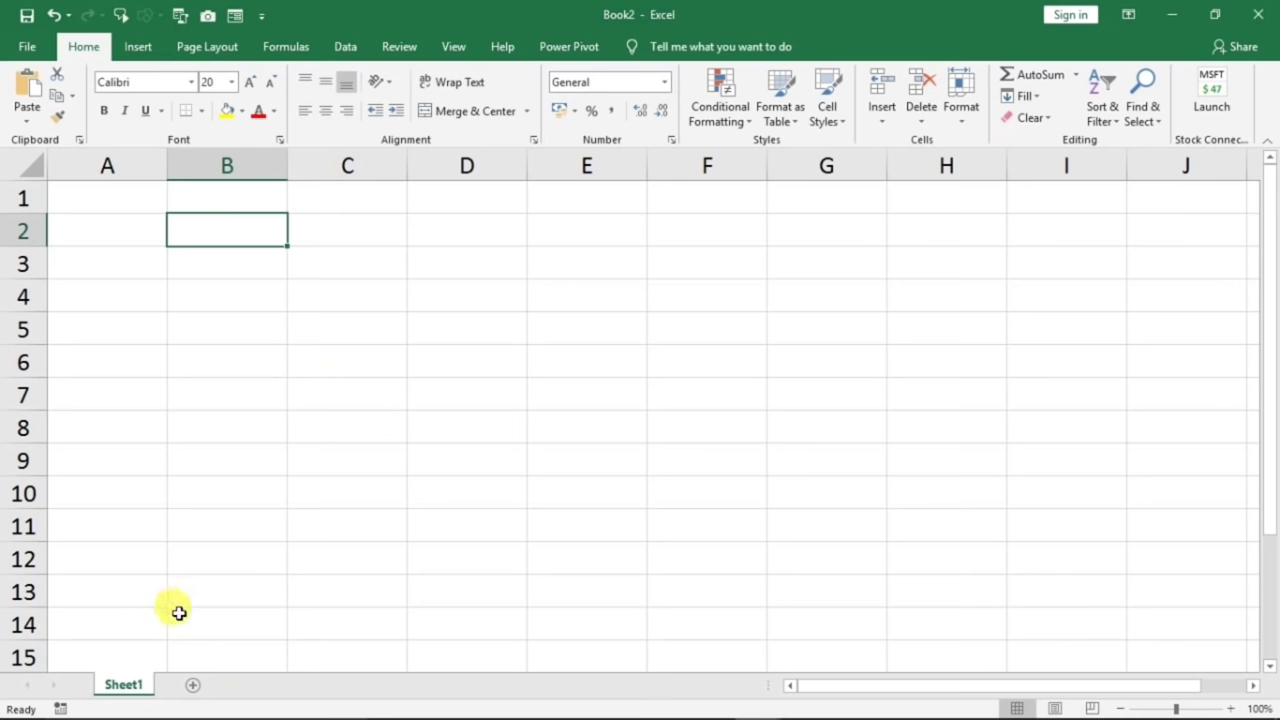
- Add Sheet2, Sheet3 and Sheet4 to the workbook, then return to Sheet1
click(195, 691)
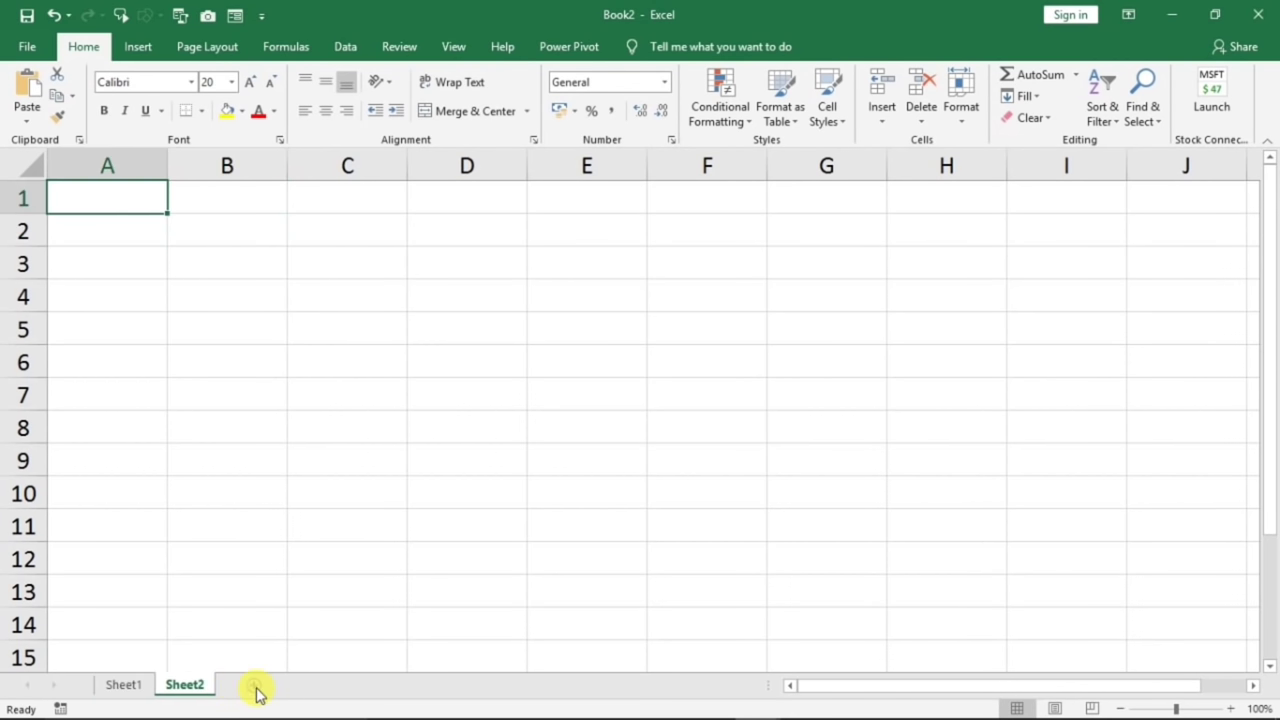
click(249, 689)
click(315, 688)
click(240, 688)
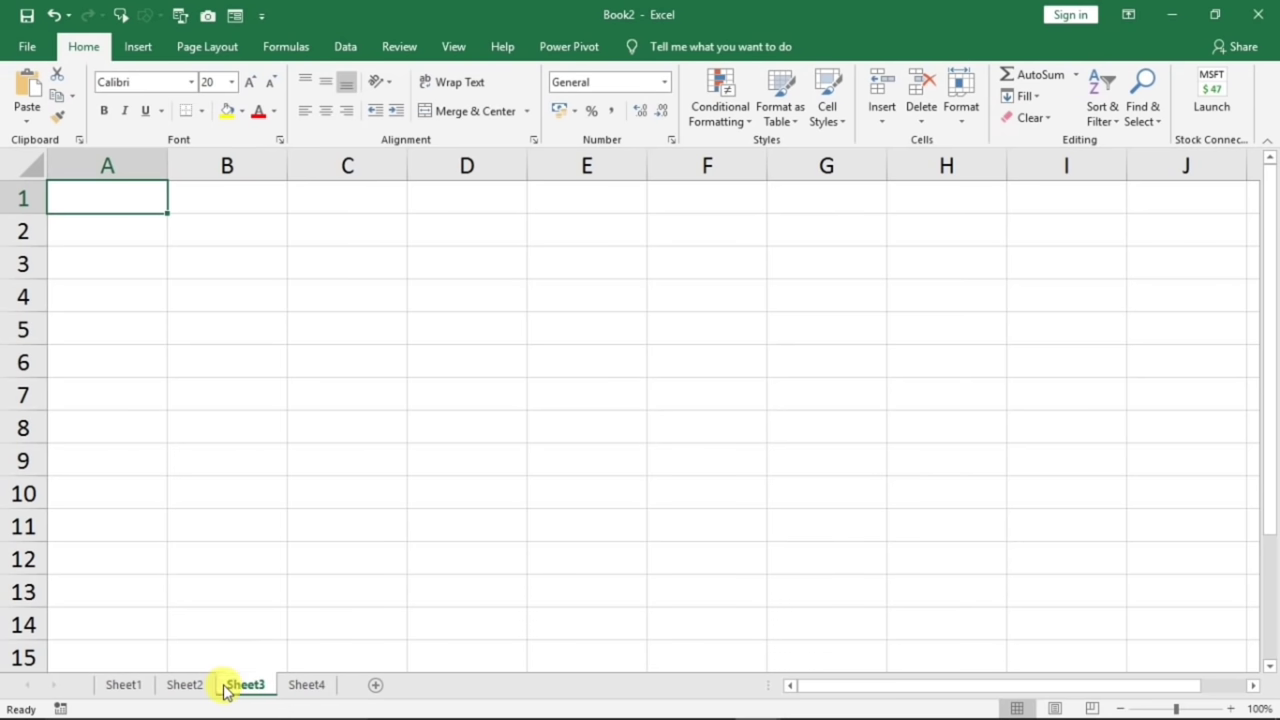
click(183, 688)
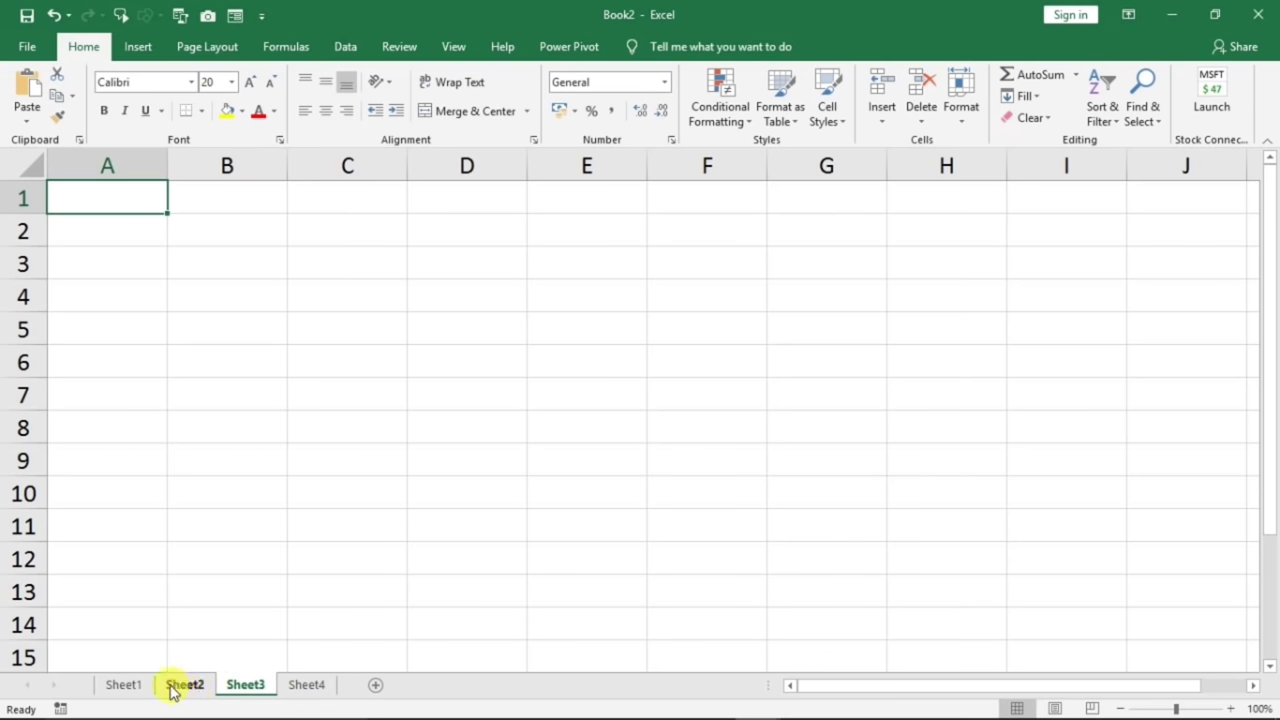
click(116, 686)
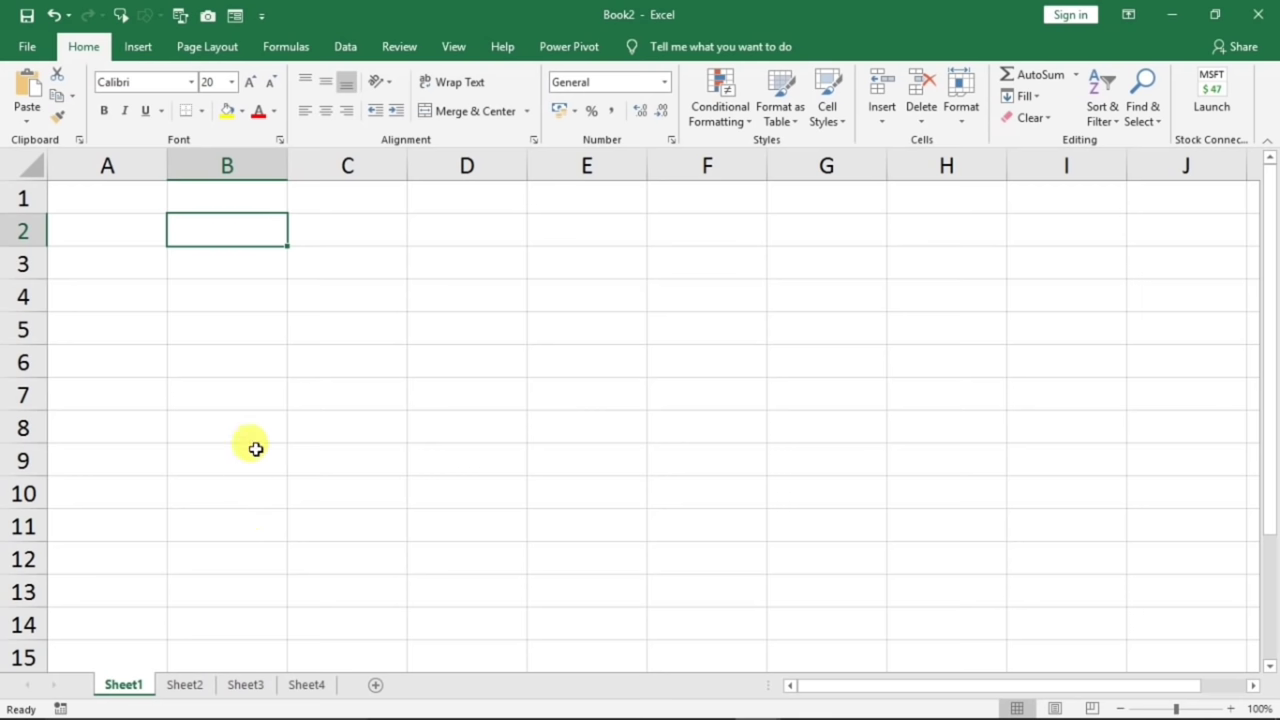
- Rearrange Sheet1 by moving a column and row 1, ending with cell B2 selected
click(255, 335)
click(255, 355)
drag(223, 237, 924, 516)
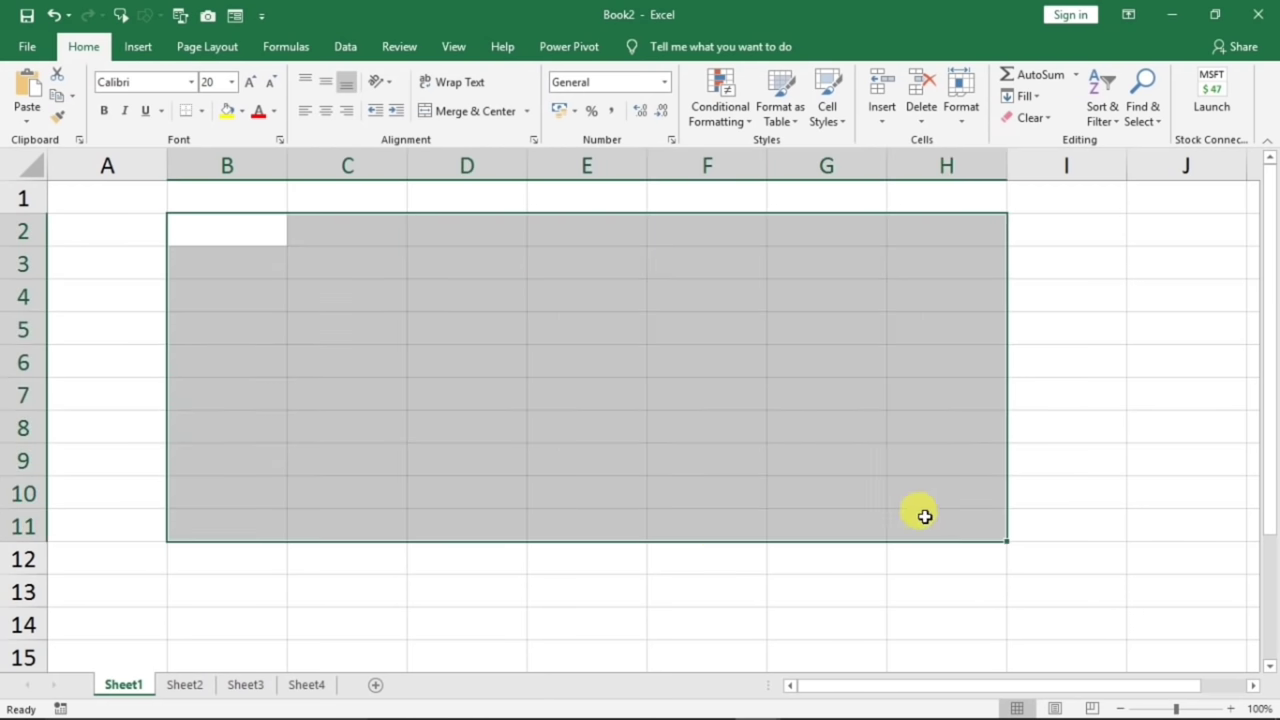
click(462, 332)
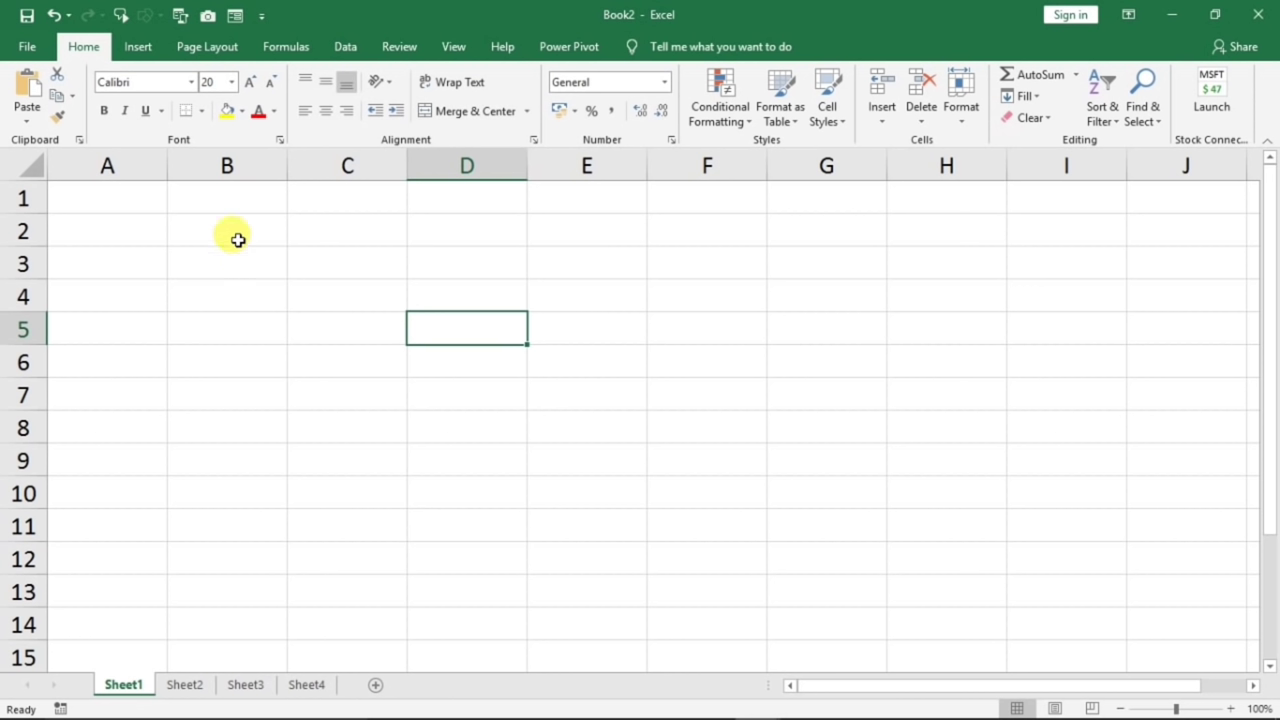
drag(118, 160, 430, 150)
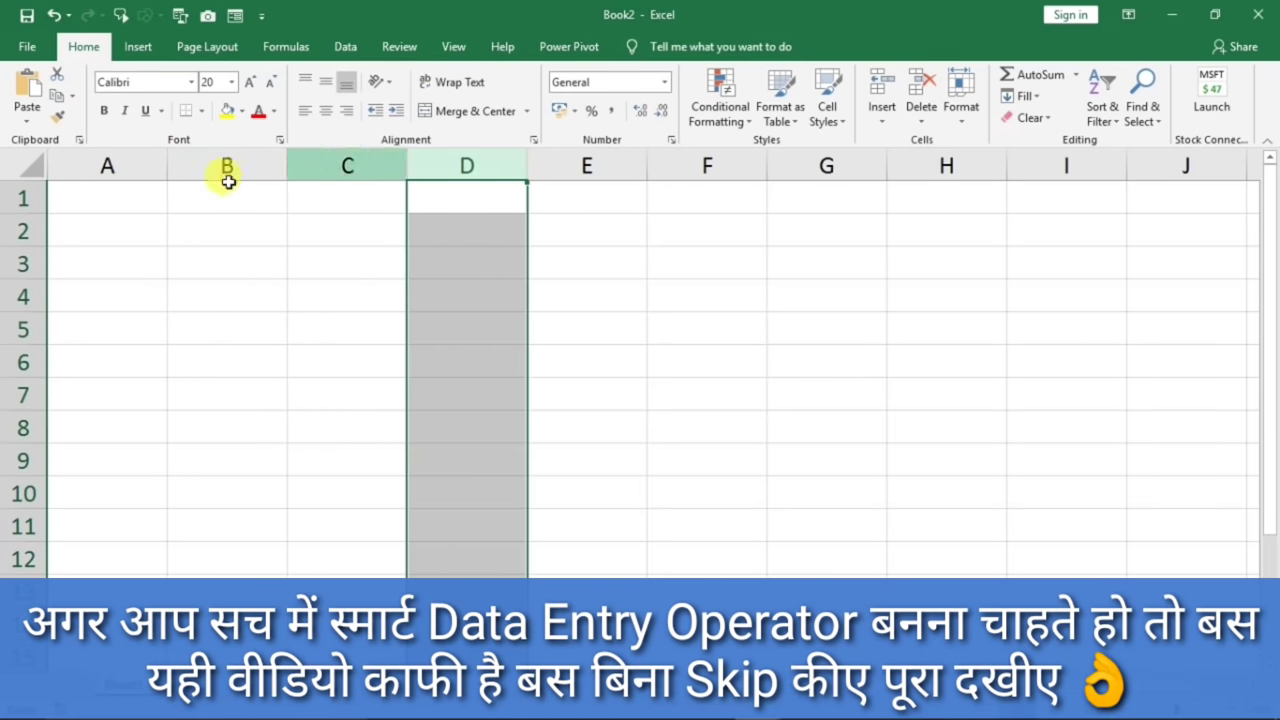
click(23, 197)
drag(23, 208, 24, 263)
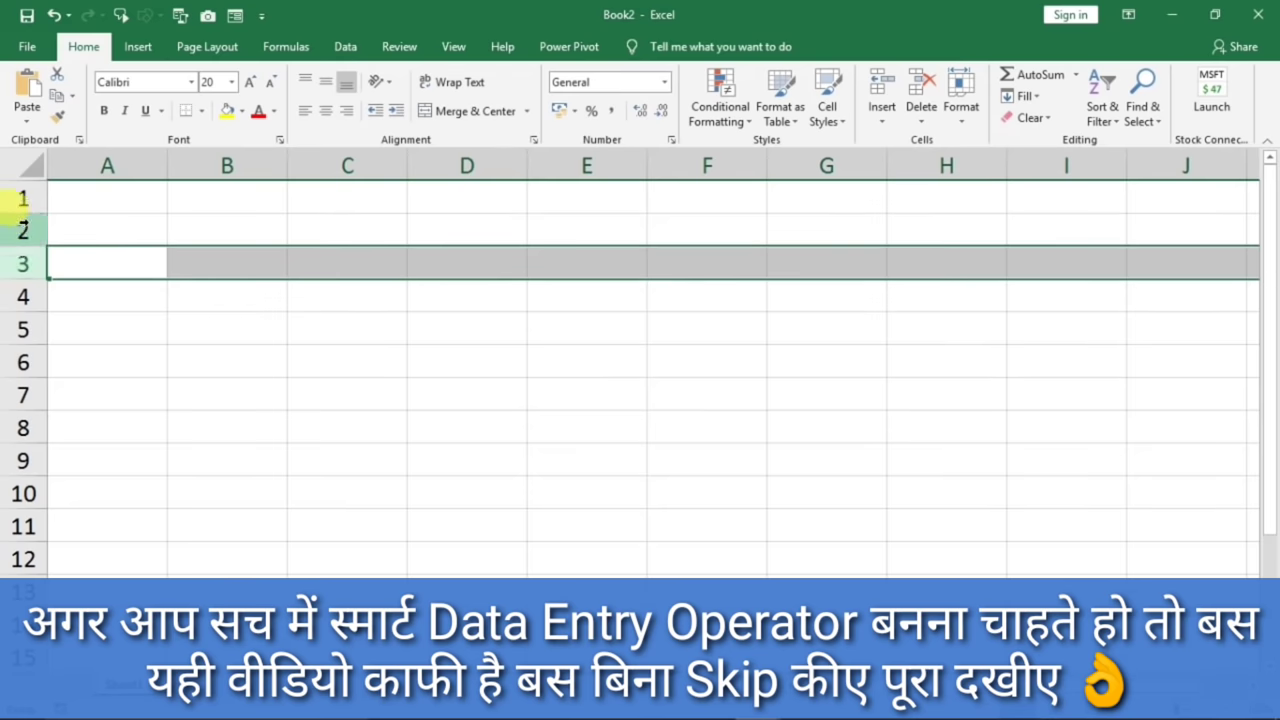
click(23, 196)
click(228, 232)
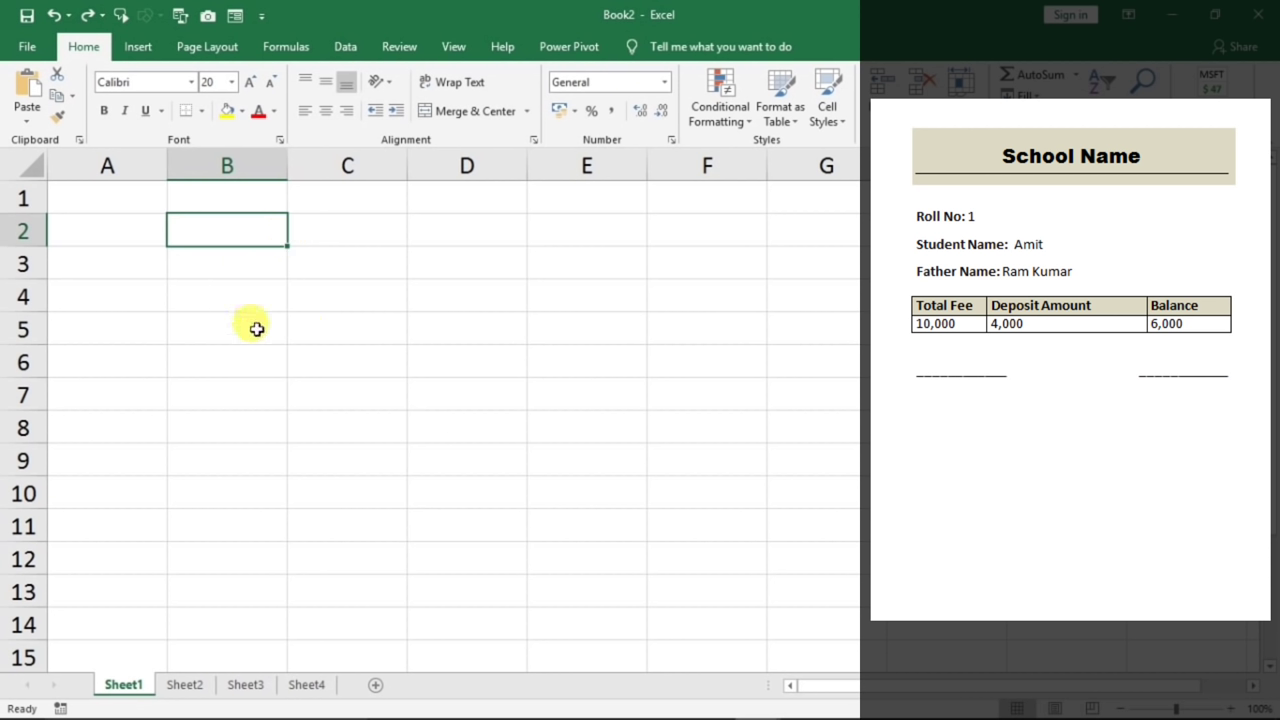
- Enter the headers Roll No and Student Name in B2 and C2
text(Roll )
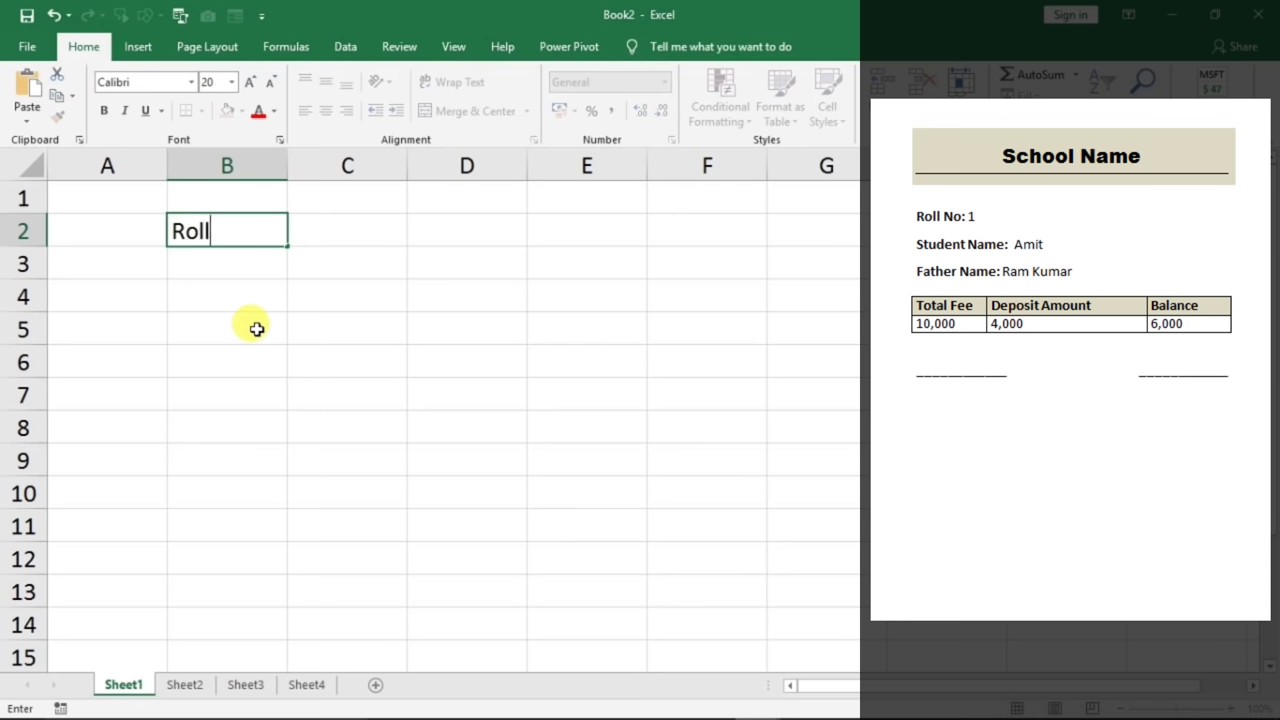
text(No)
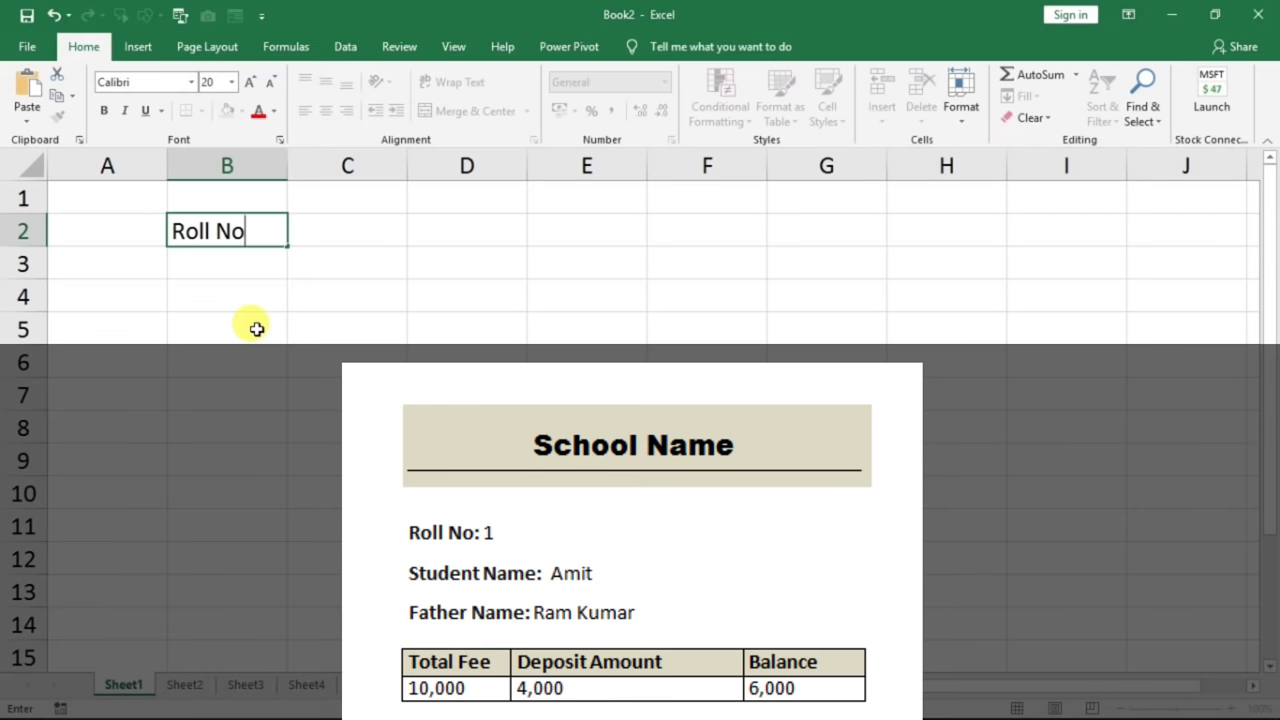
key(Tab)
text(F)
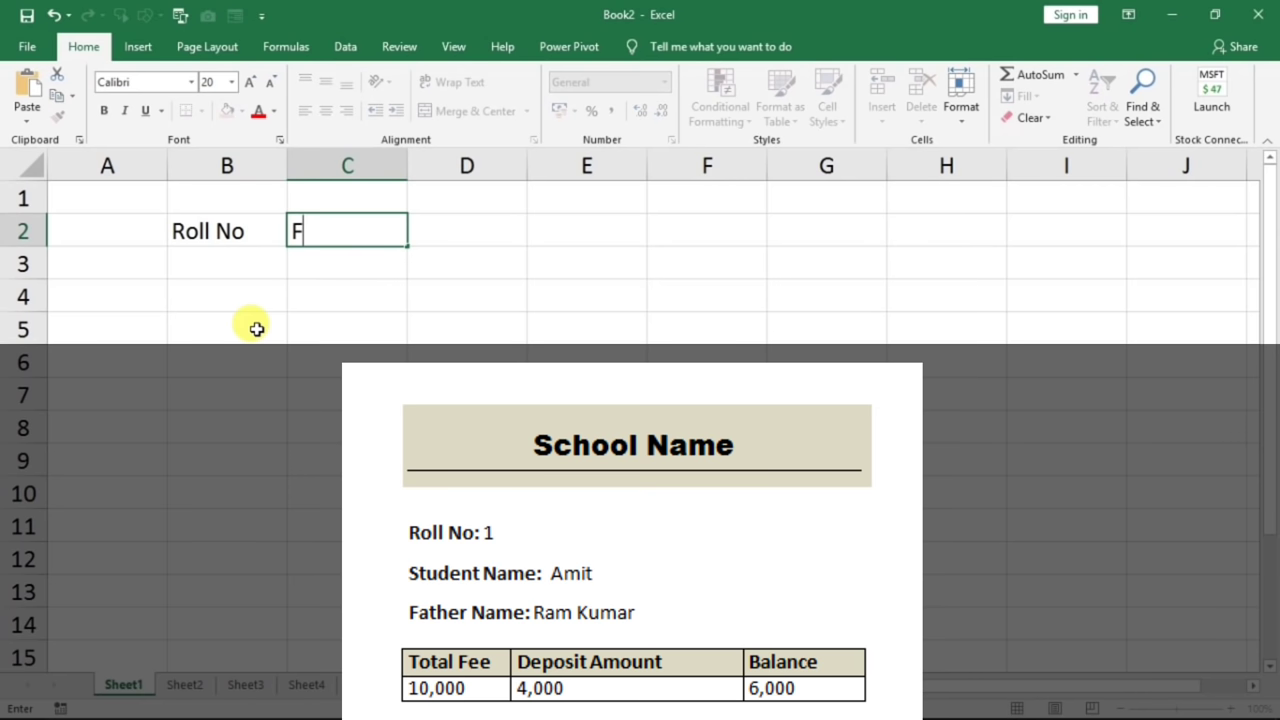
key(BackSpace)
text(Student Name)
key(ctrl+Return)
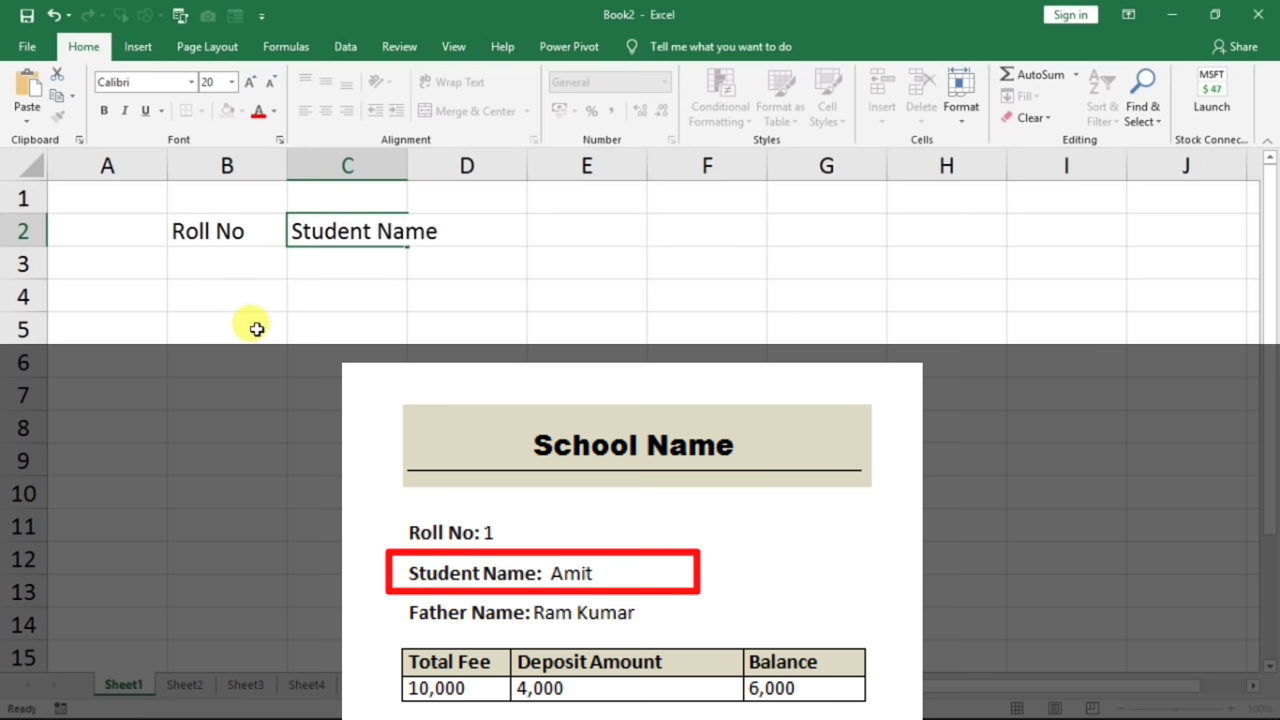
key(Tab)
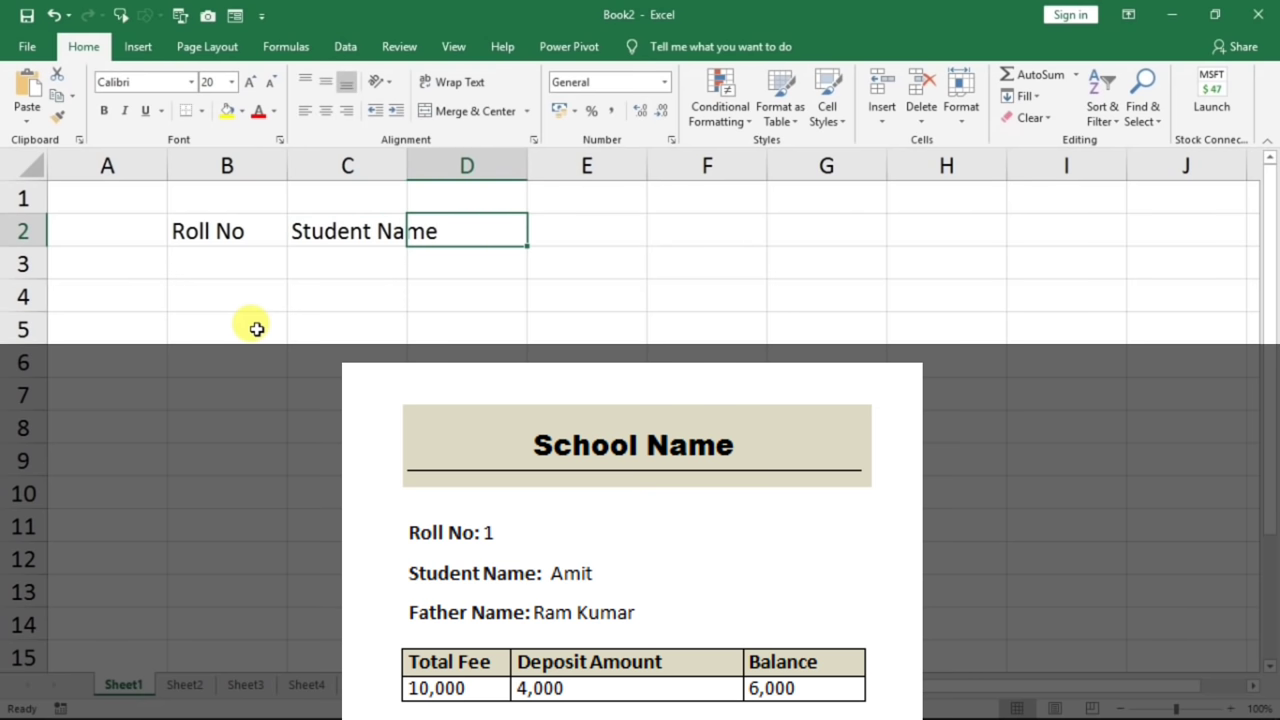
- Enter Father Name, Total Fee, Deposit Amount and Balance headers in D2 through G2
text(Fath)
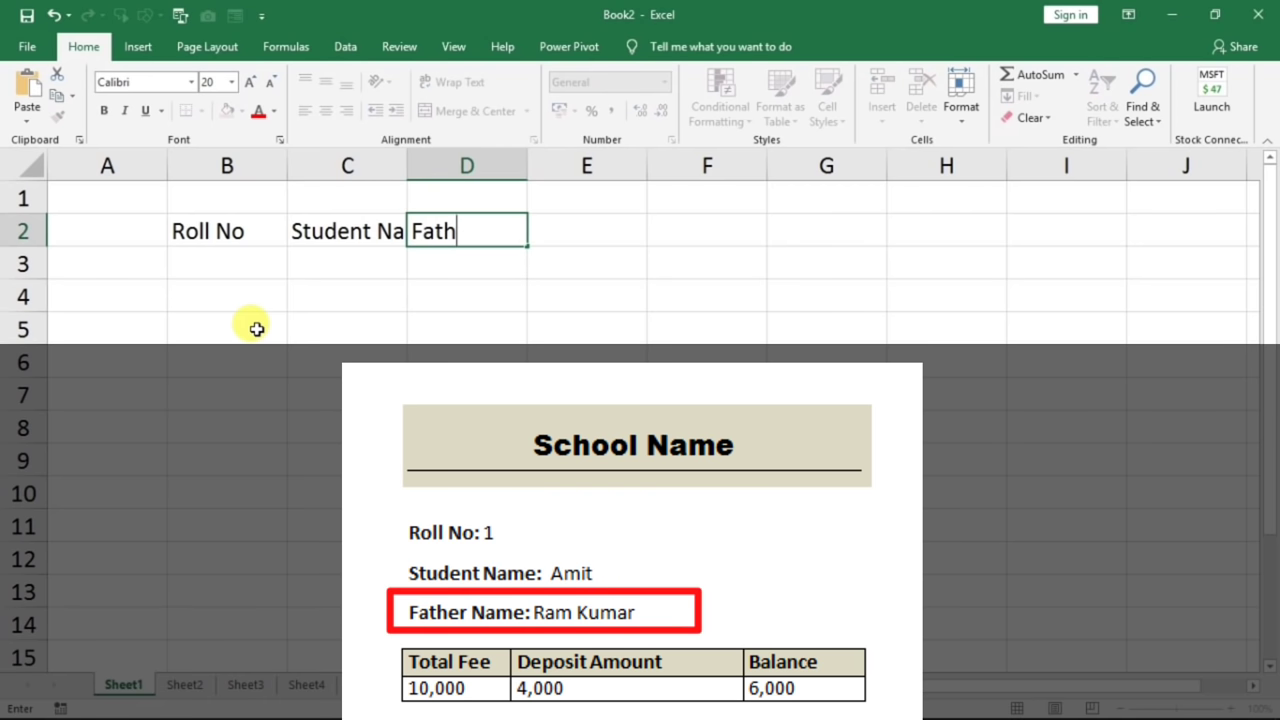
text(er Name)
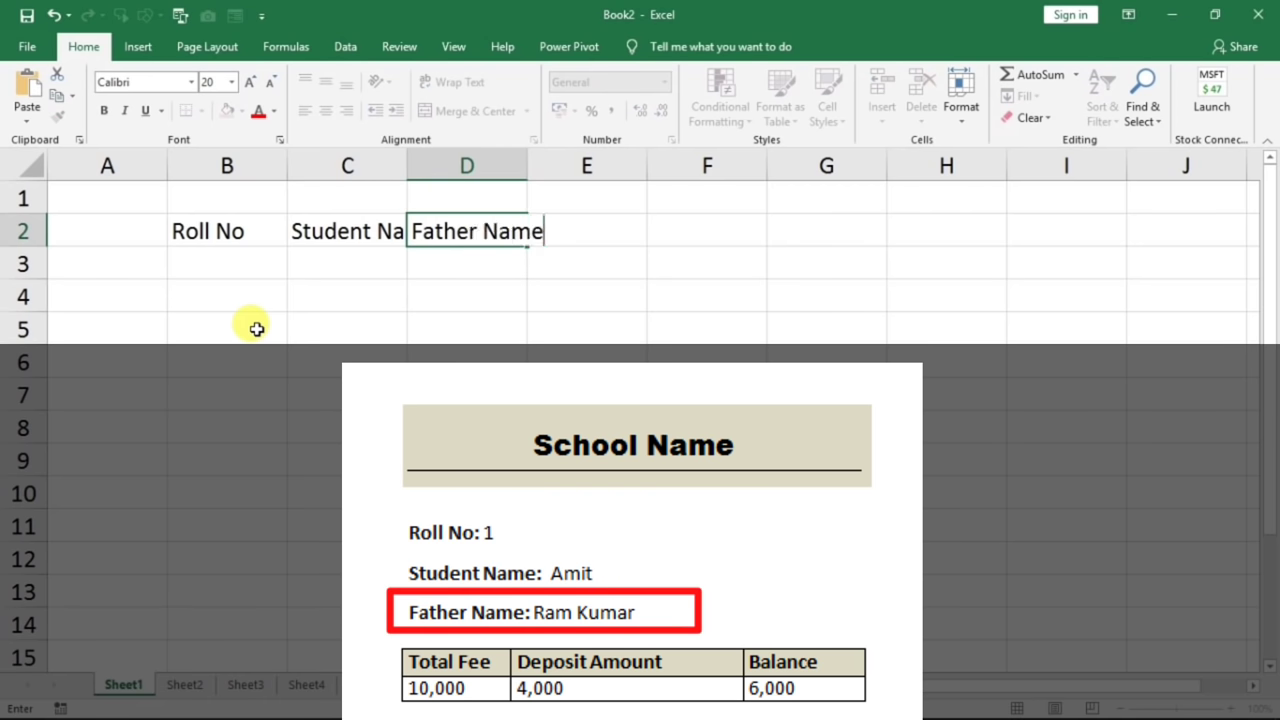
key(ctrl+Return)
key(Tab)
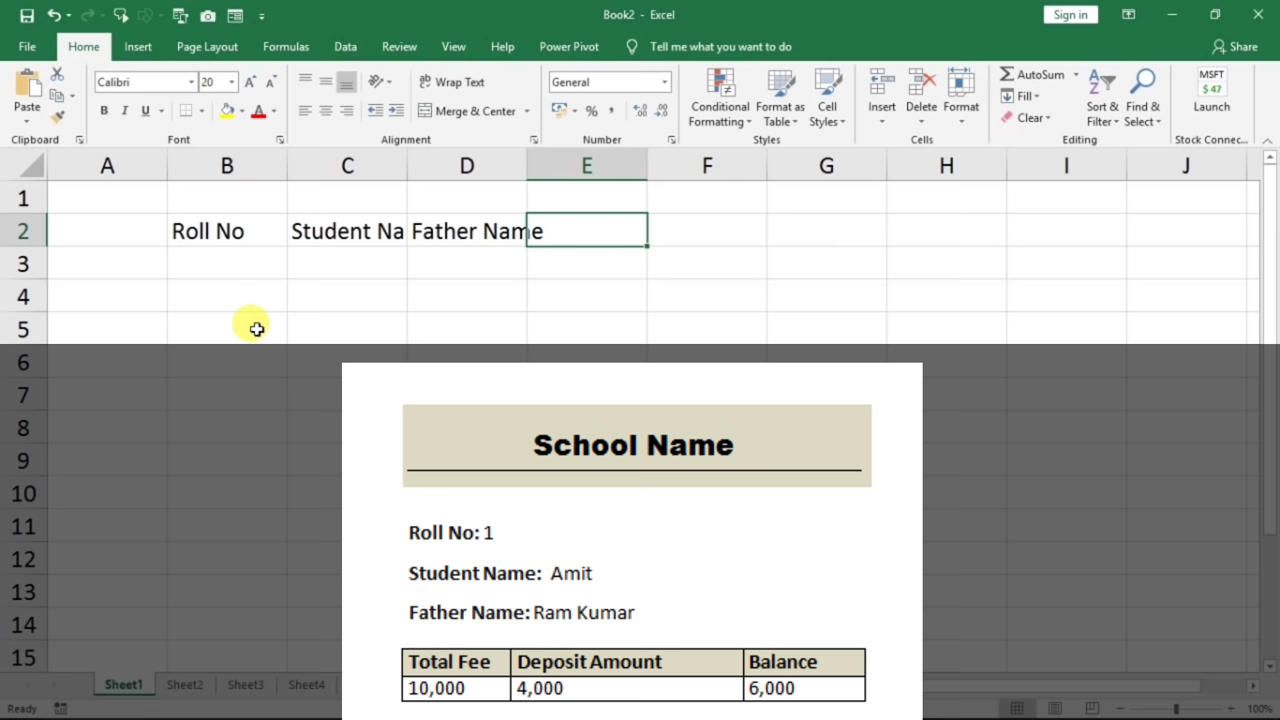
text(Tot)
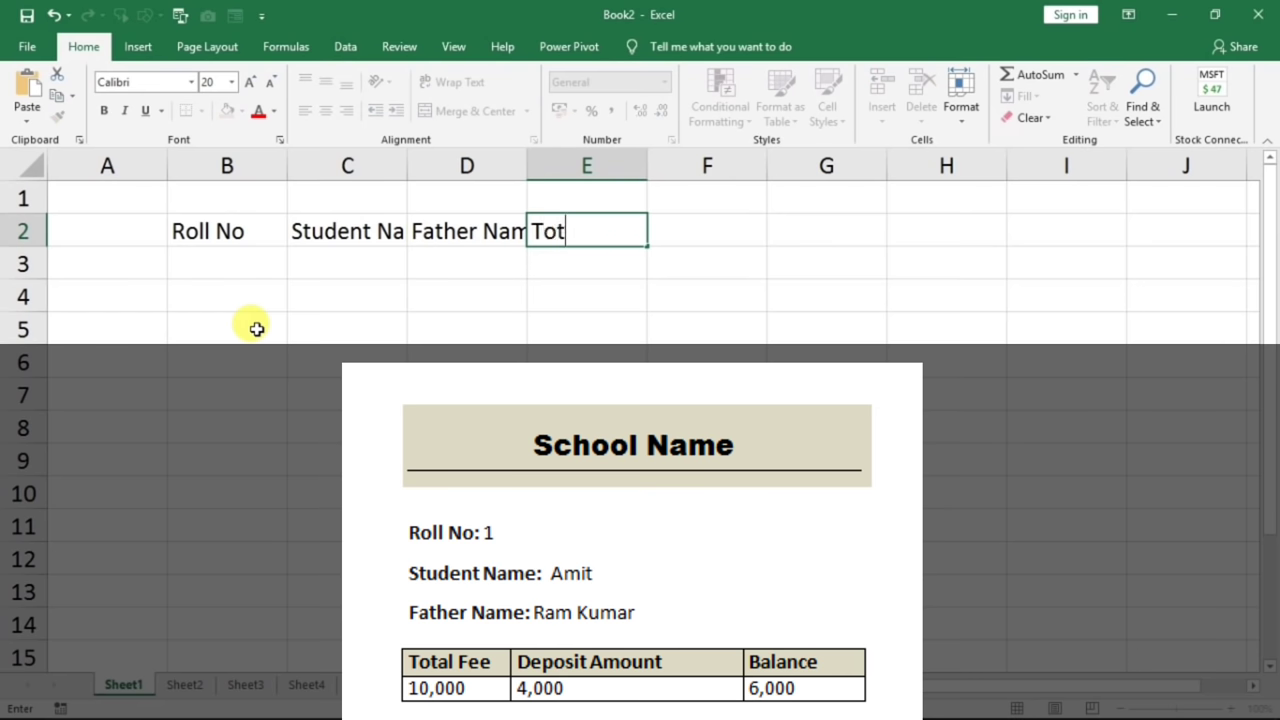
text(al Fee)
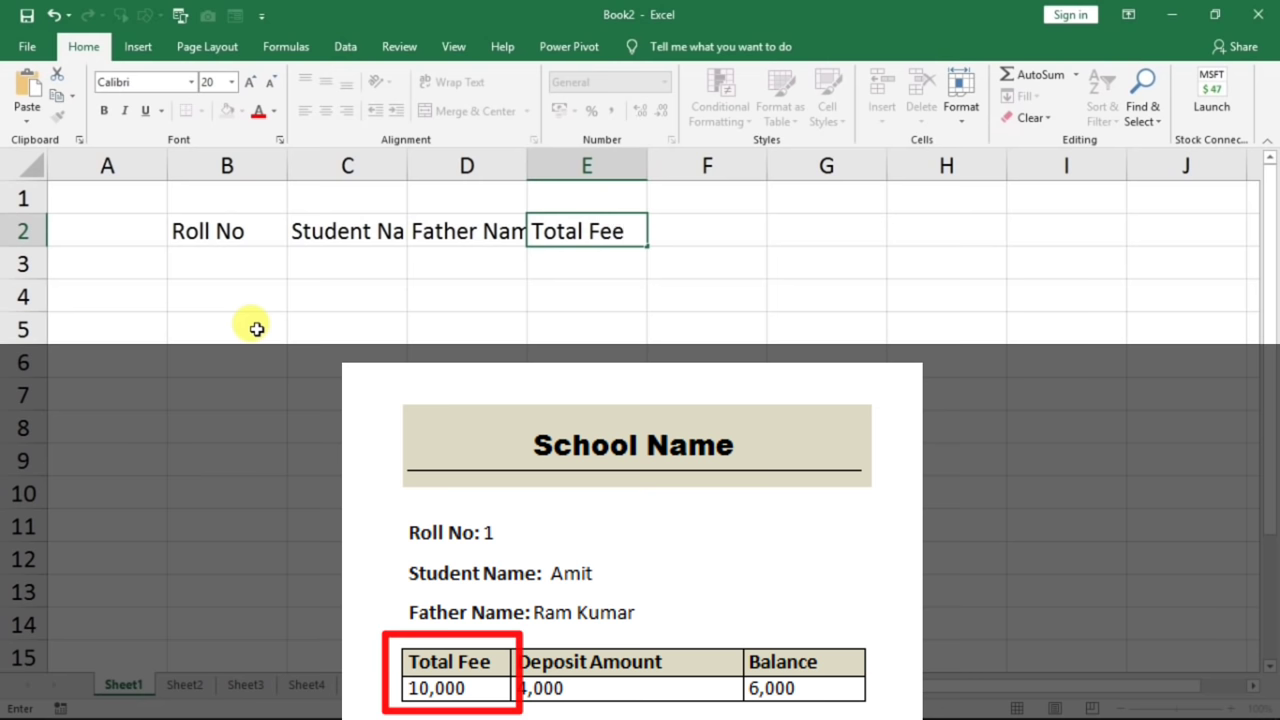
key(Tab)
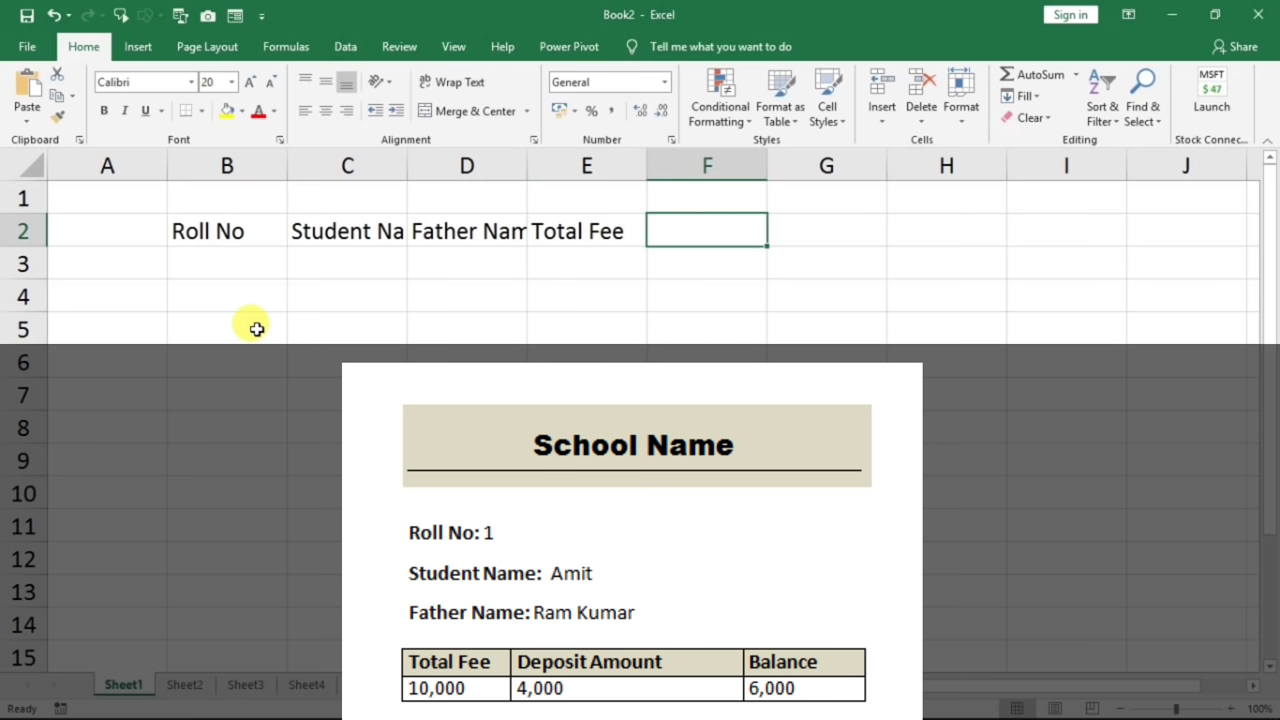
text(Dep)
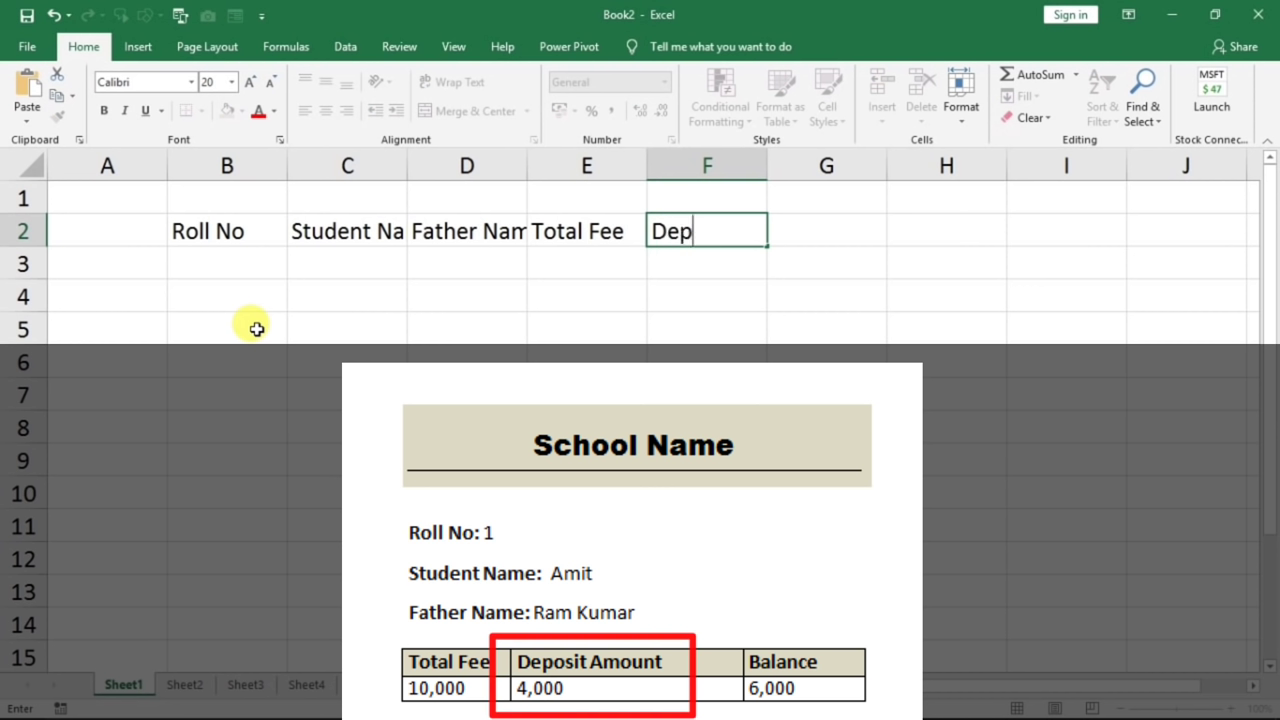
text(osit Amoun)
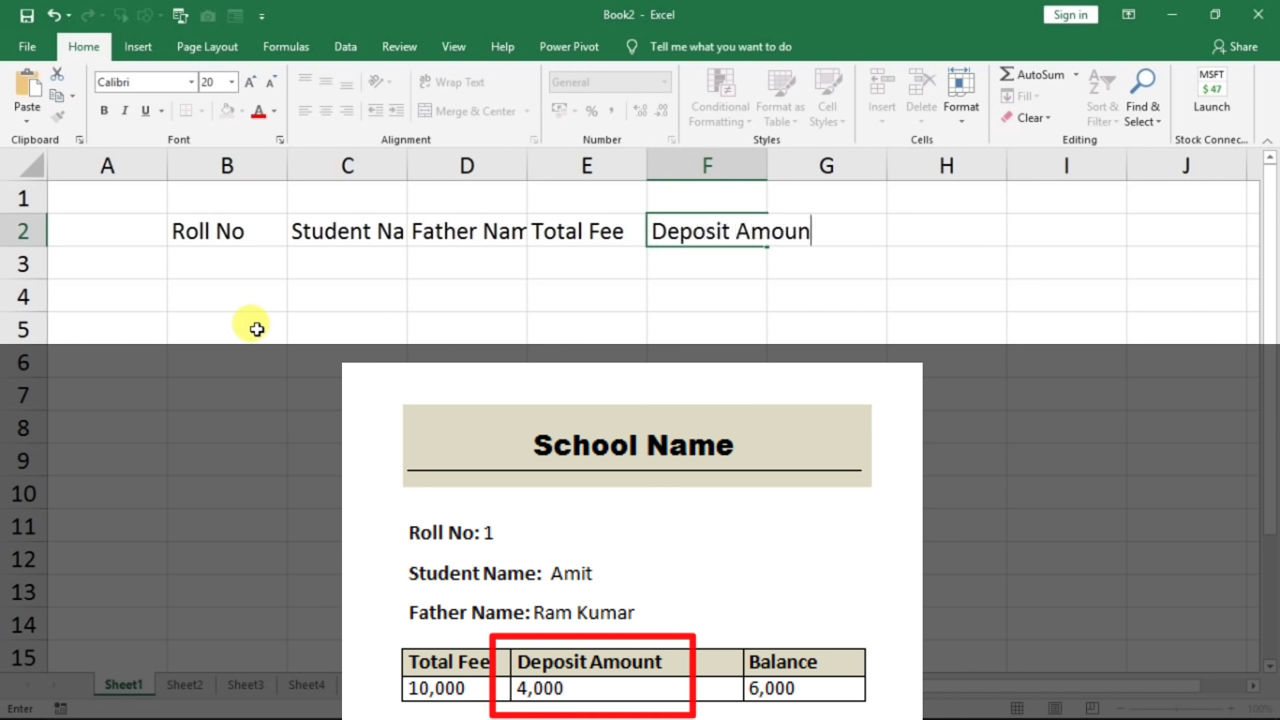
text(t)
key(Tab)
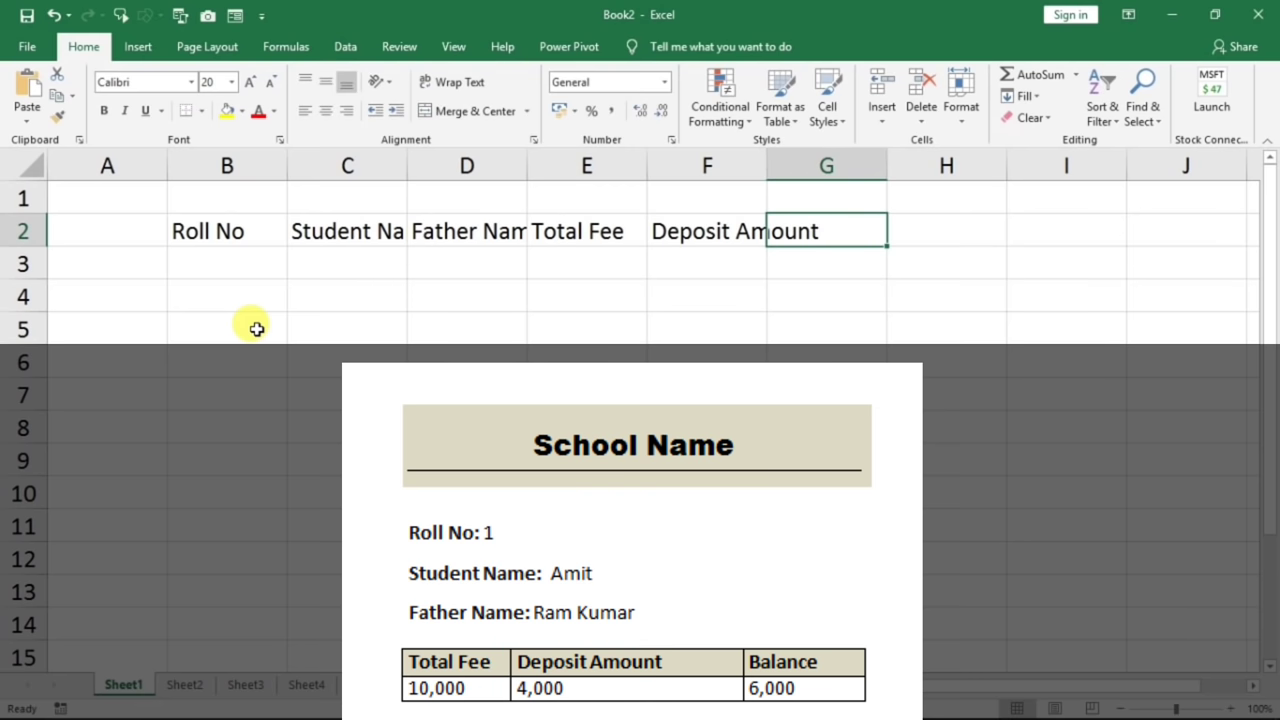
text(Balance)
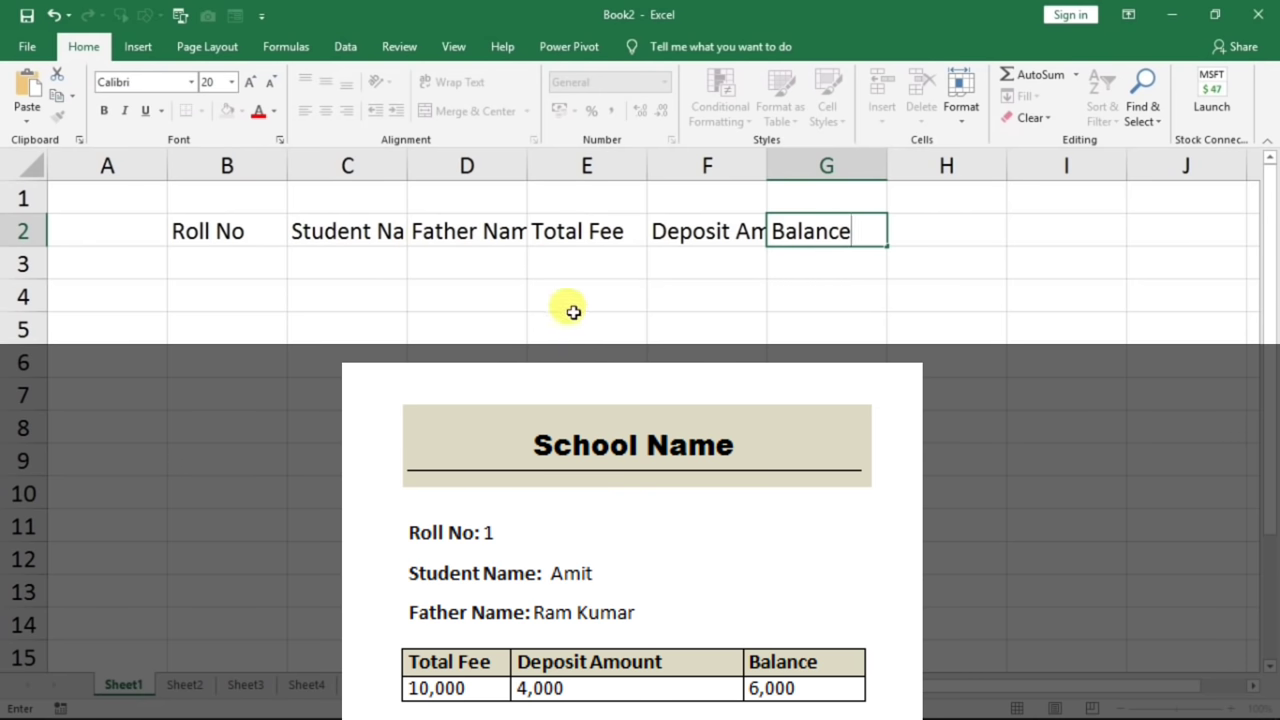
click(334, 229)
click(466, 231)
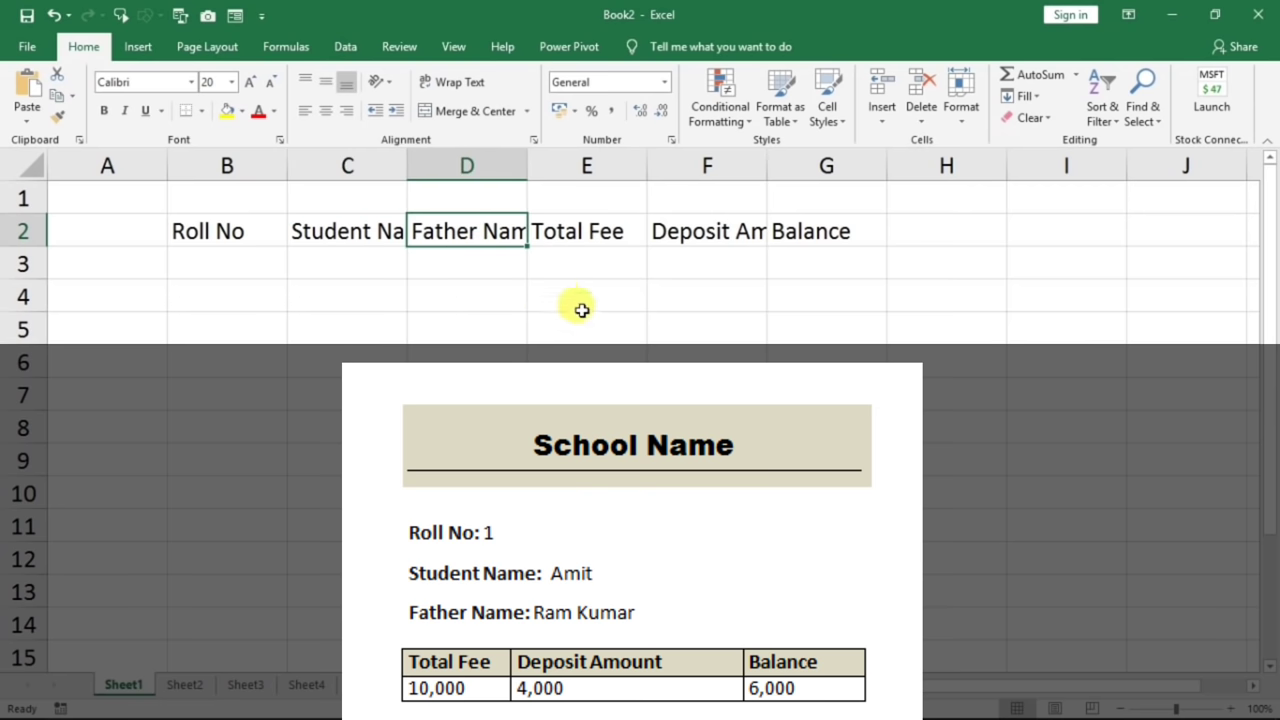
click(337, 163)
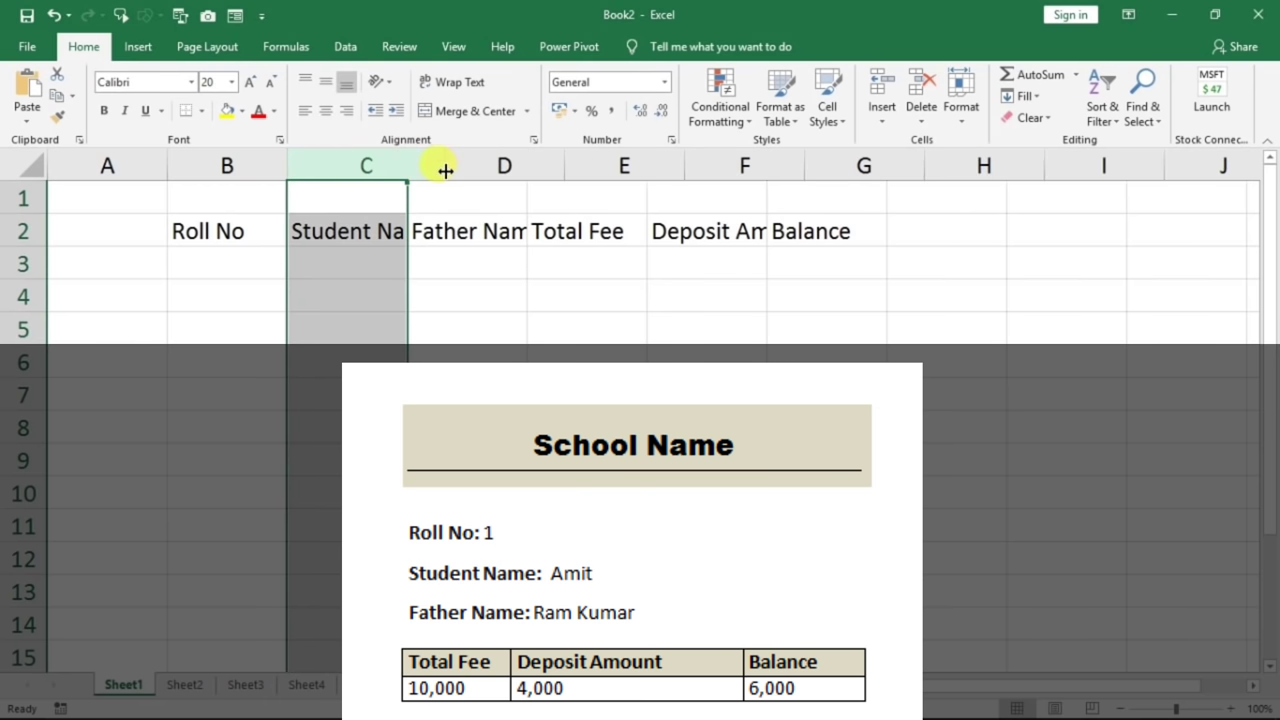
double_click(407, 166)
drag(595, 176, 598, 176)
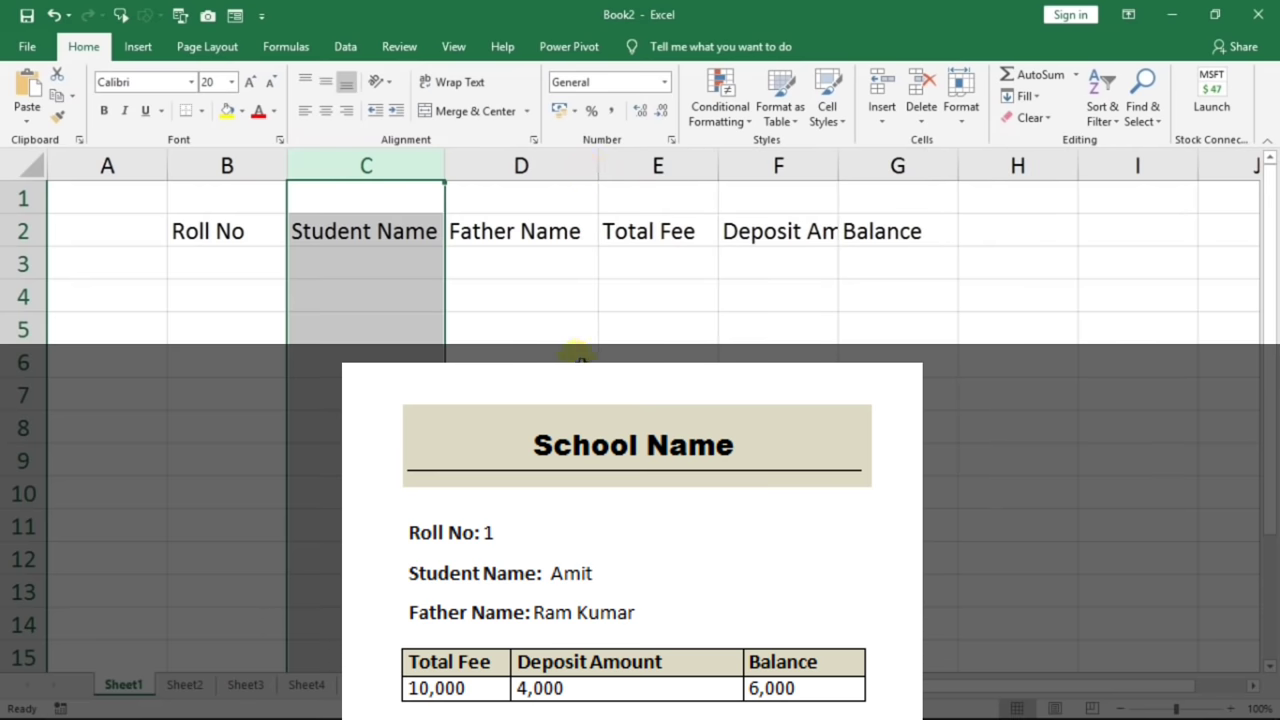
click(500, 295)
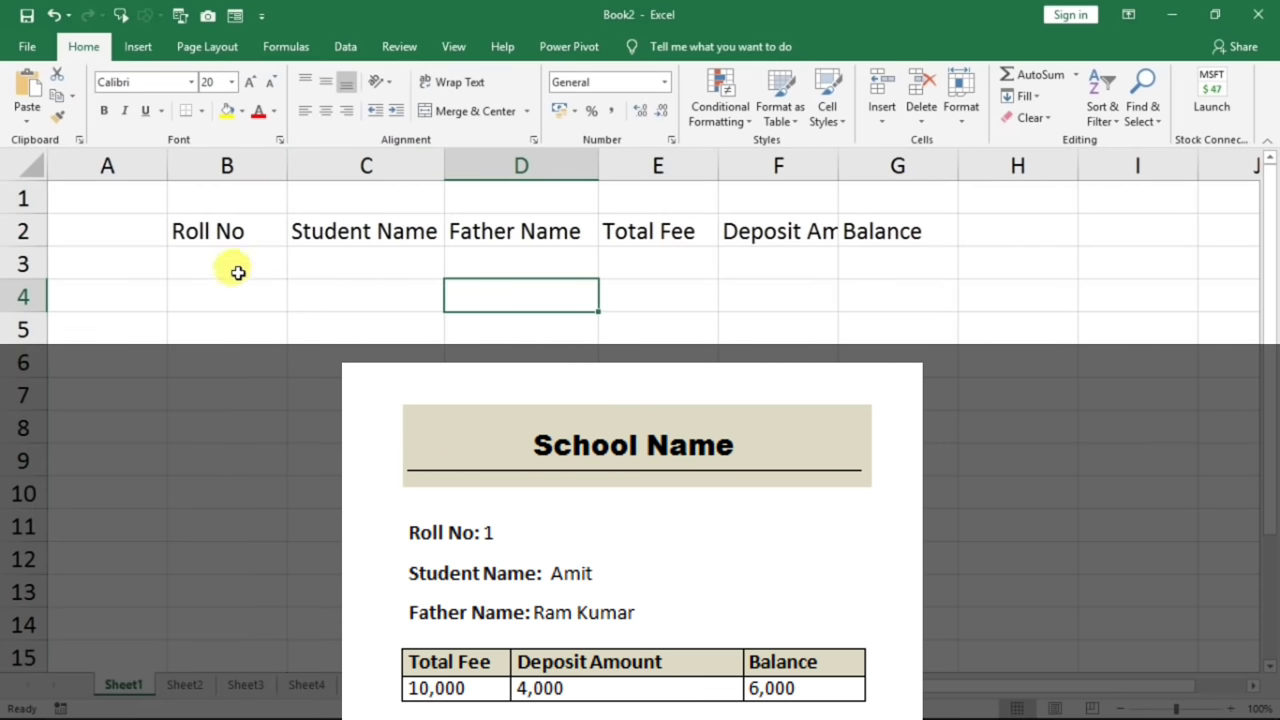
drag(234, 231, 849, 234)
click(789, 231)
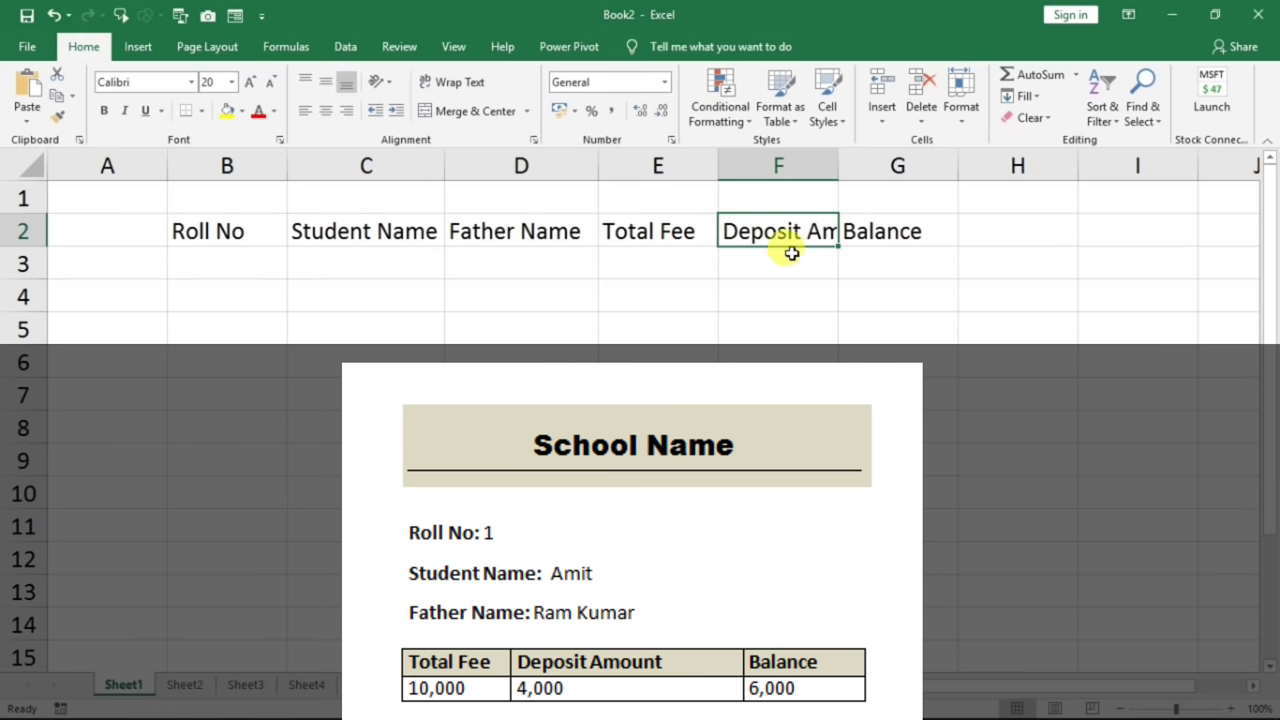
drag(841, 173, 900, 172)
click(630, 296)
drag(167, 171, 113, 171)
drag(194, 229, 851, 249)
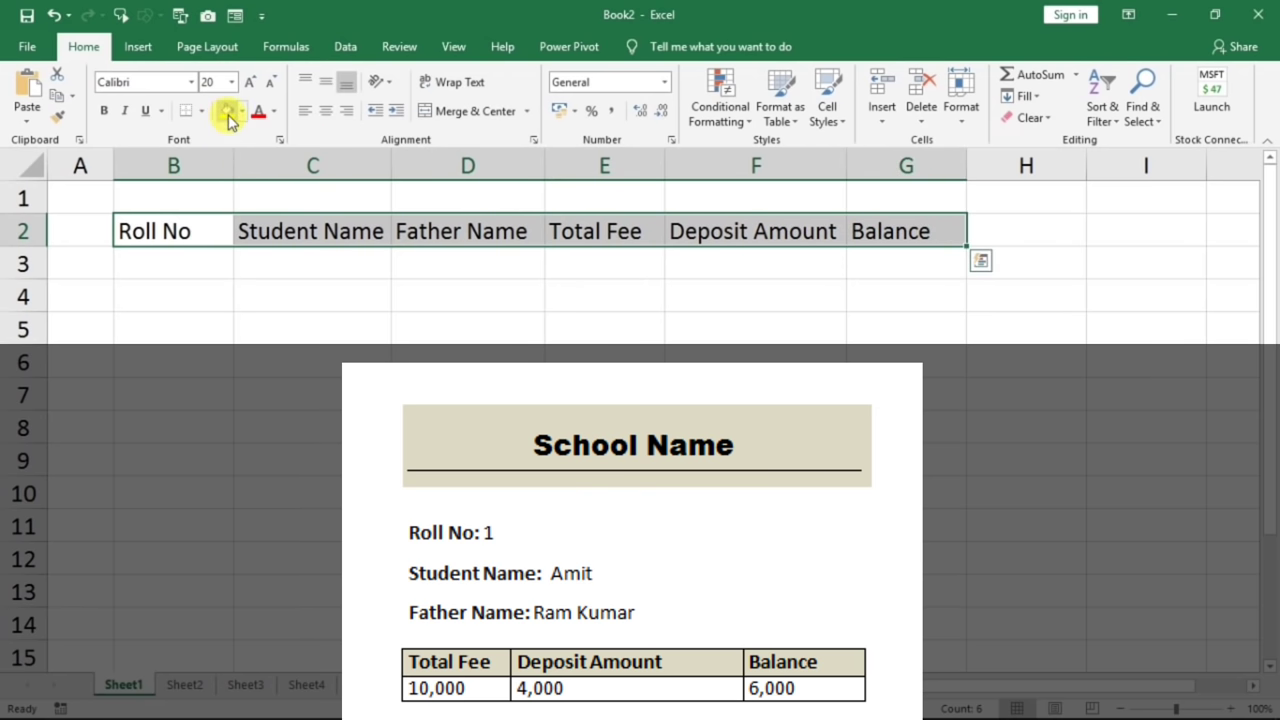
click(241, 111)
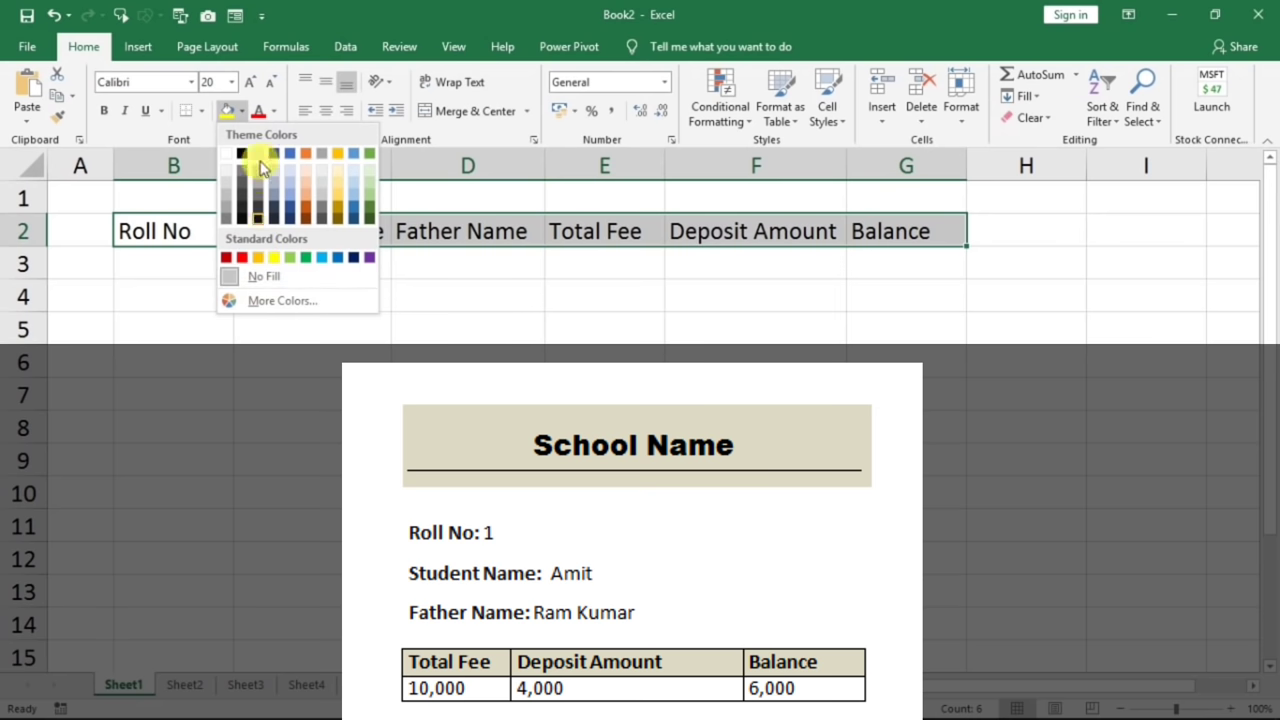
click(273, 257)
click(103, 111)
click(302, 329)
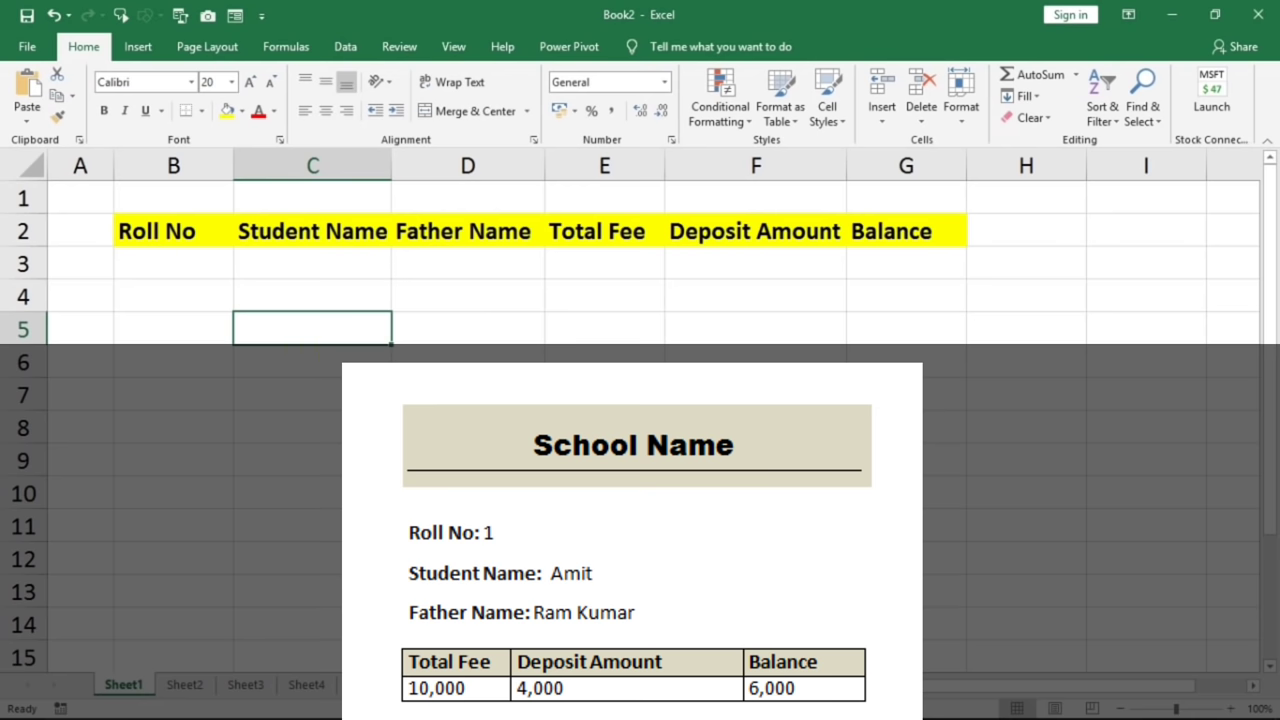
click(140, 268)
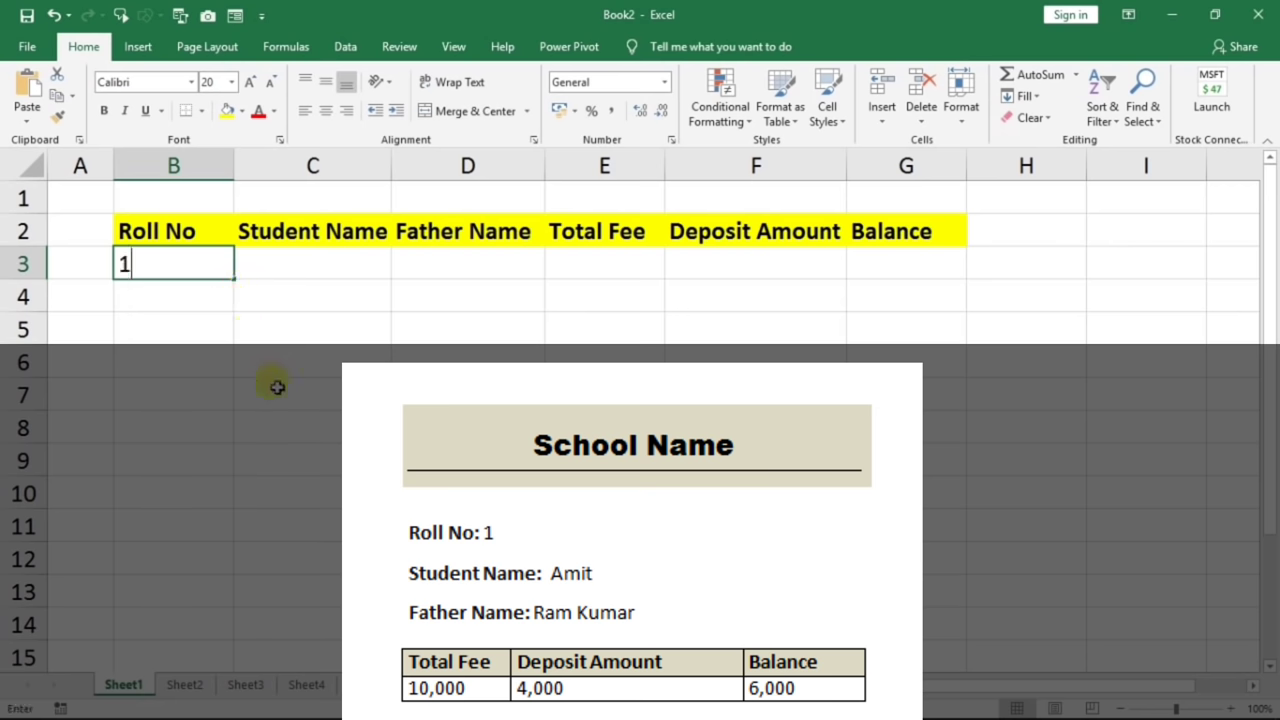
- Enter roll 1 with the first student's name and father's name in B3:D3
text(1)
key(Tab)
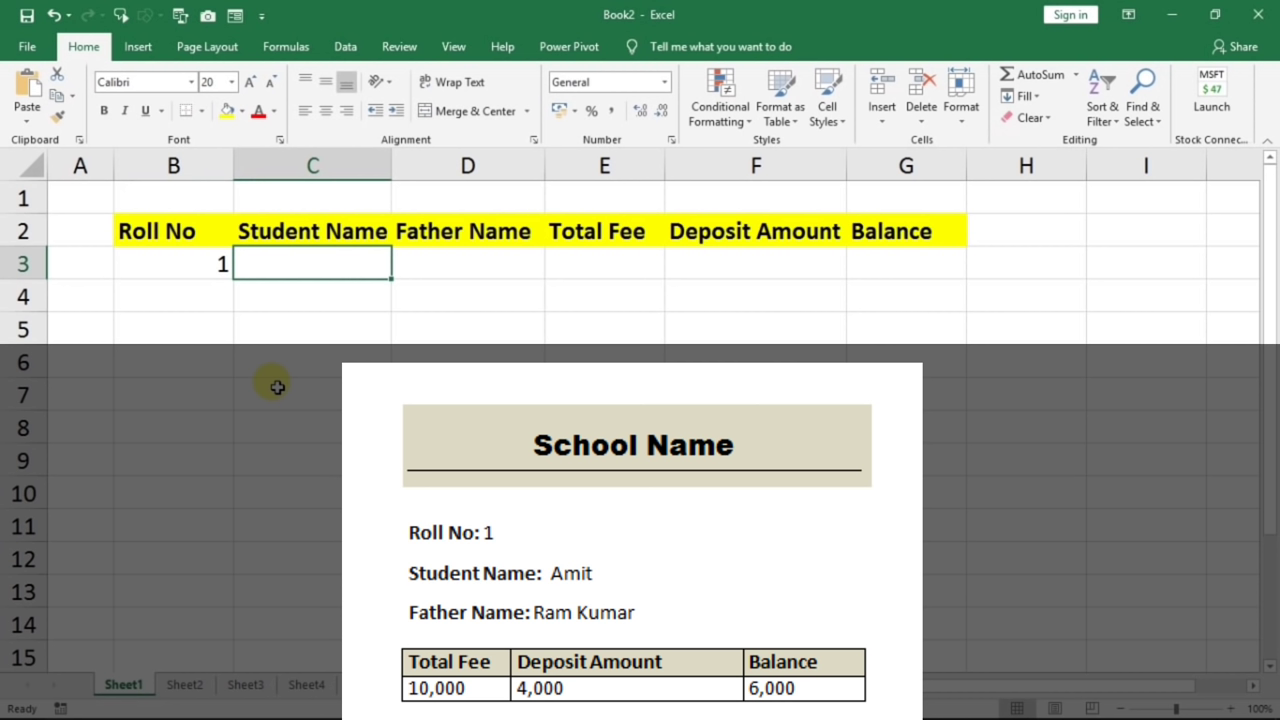
text(amit)
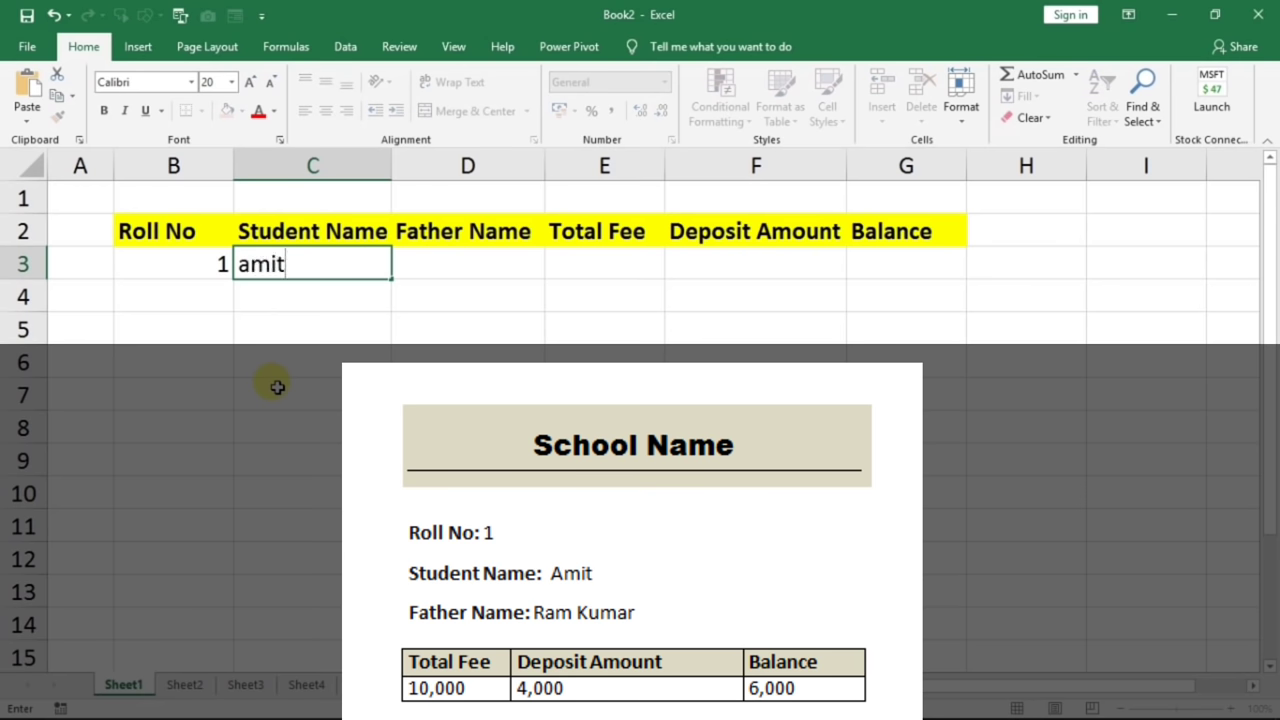
key(Tab)
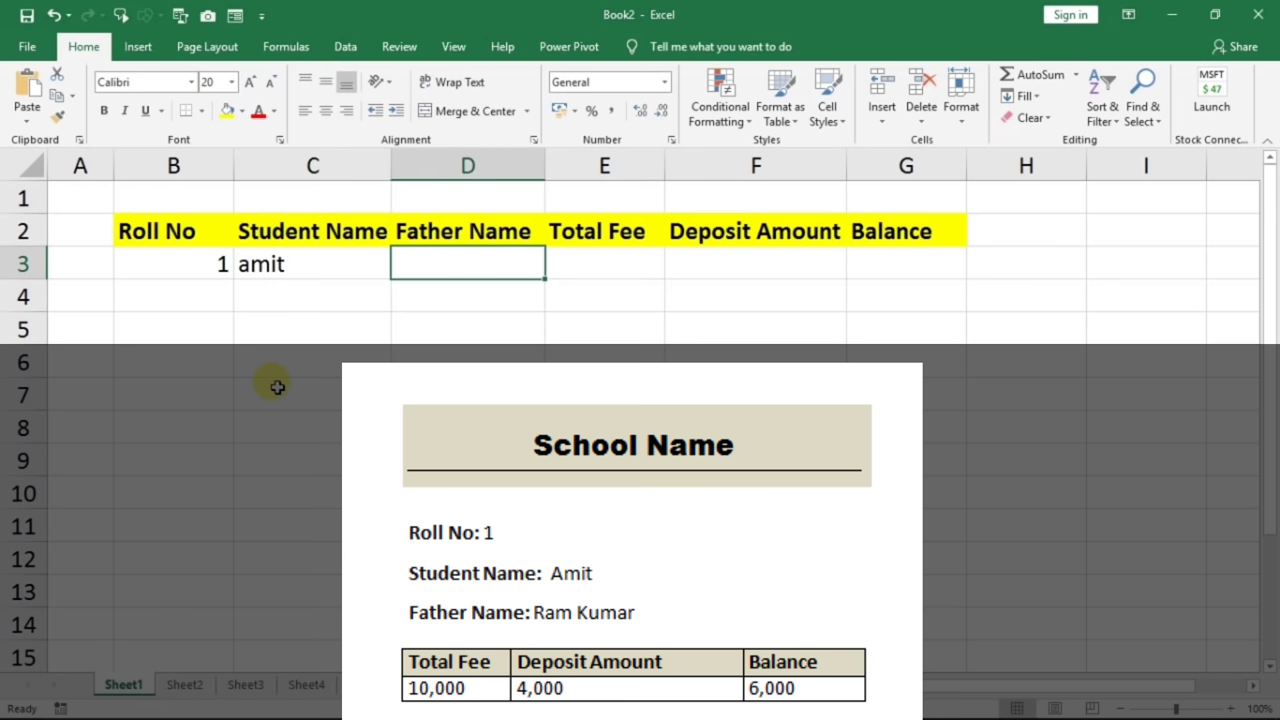
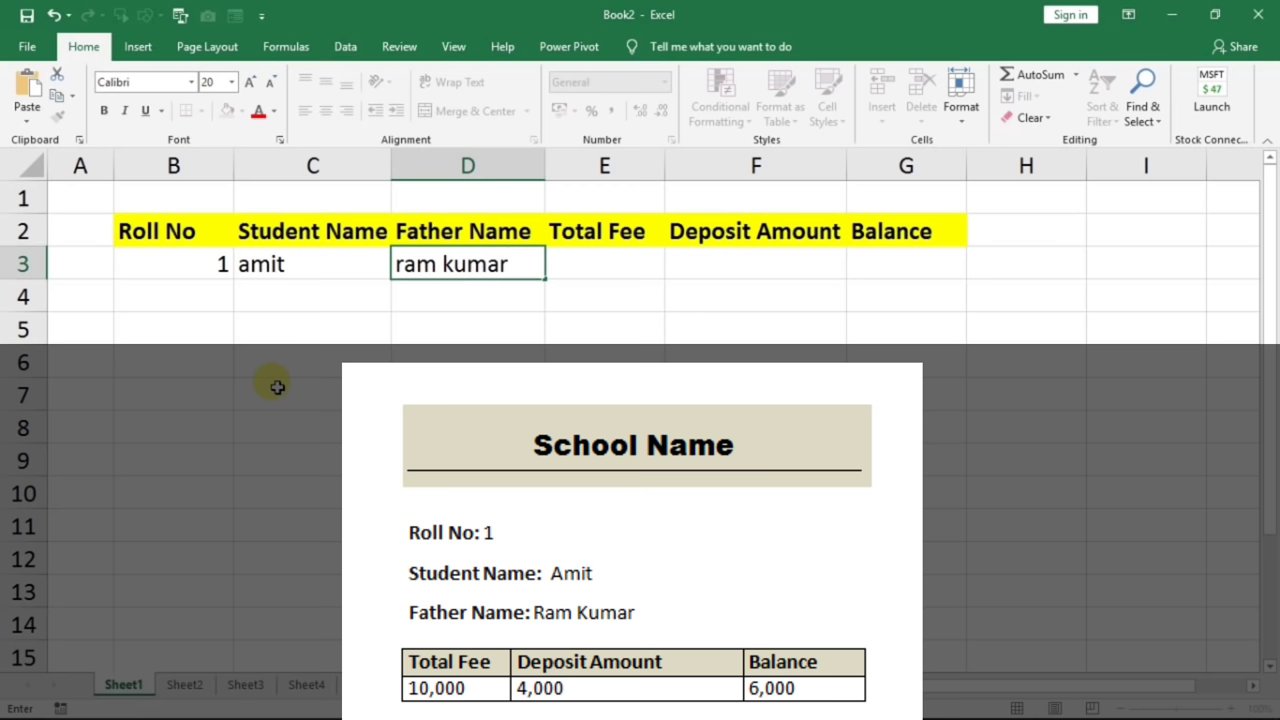
key(Tab)
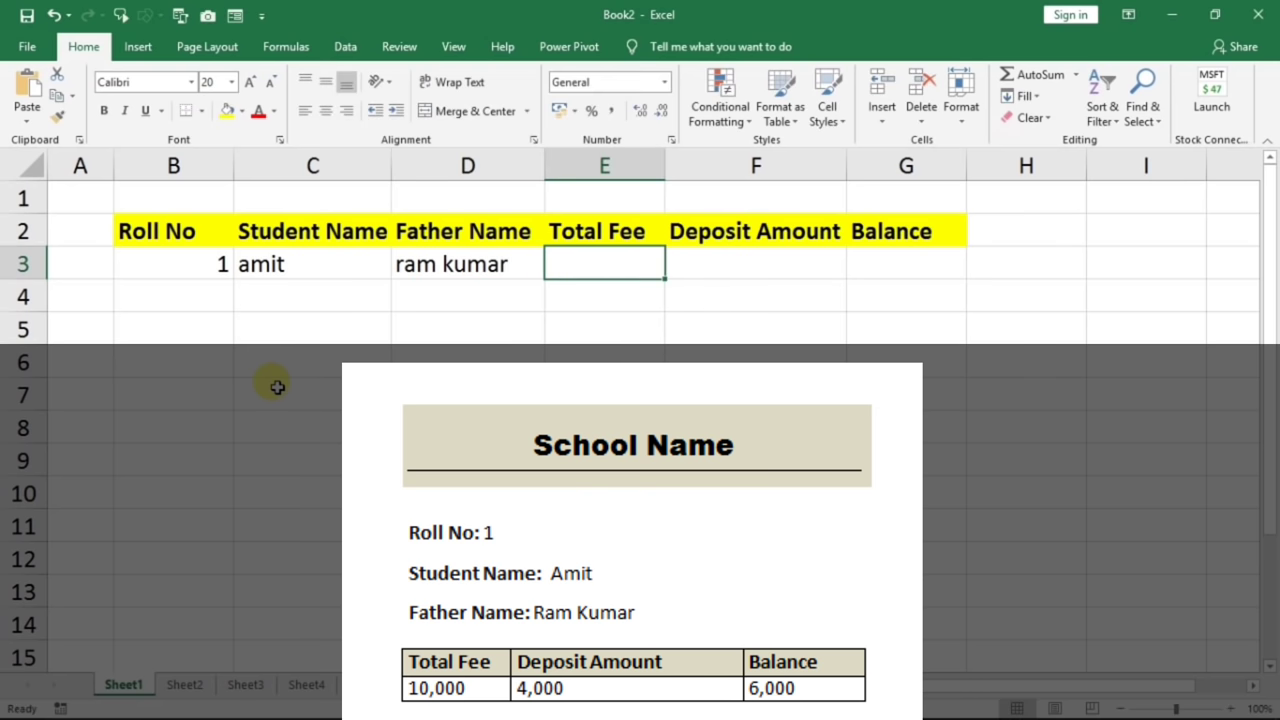
- Fill fee 10000, deposit 4000, balance 6000 in row 3, then roll 2 in B4
text(10000)
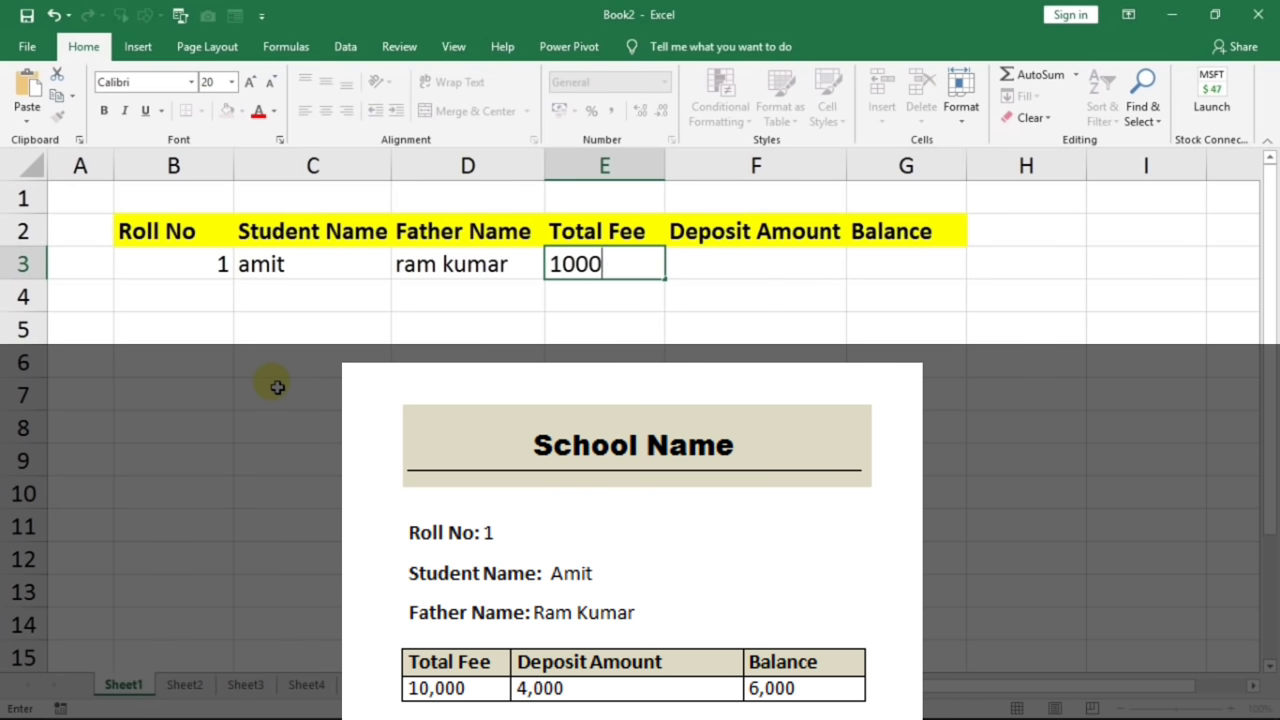
key(Tab)
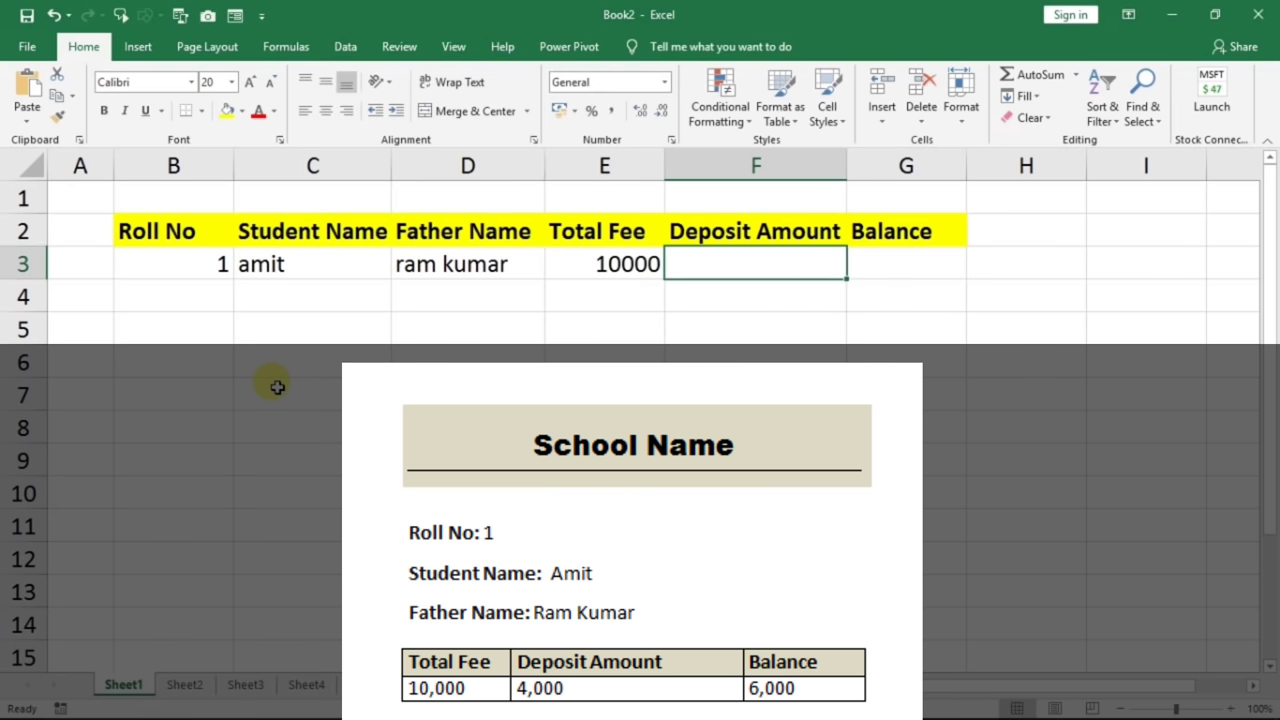
text(4)
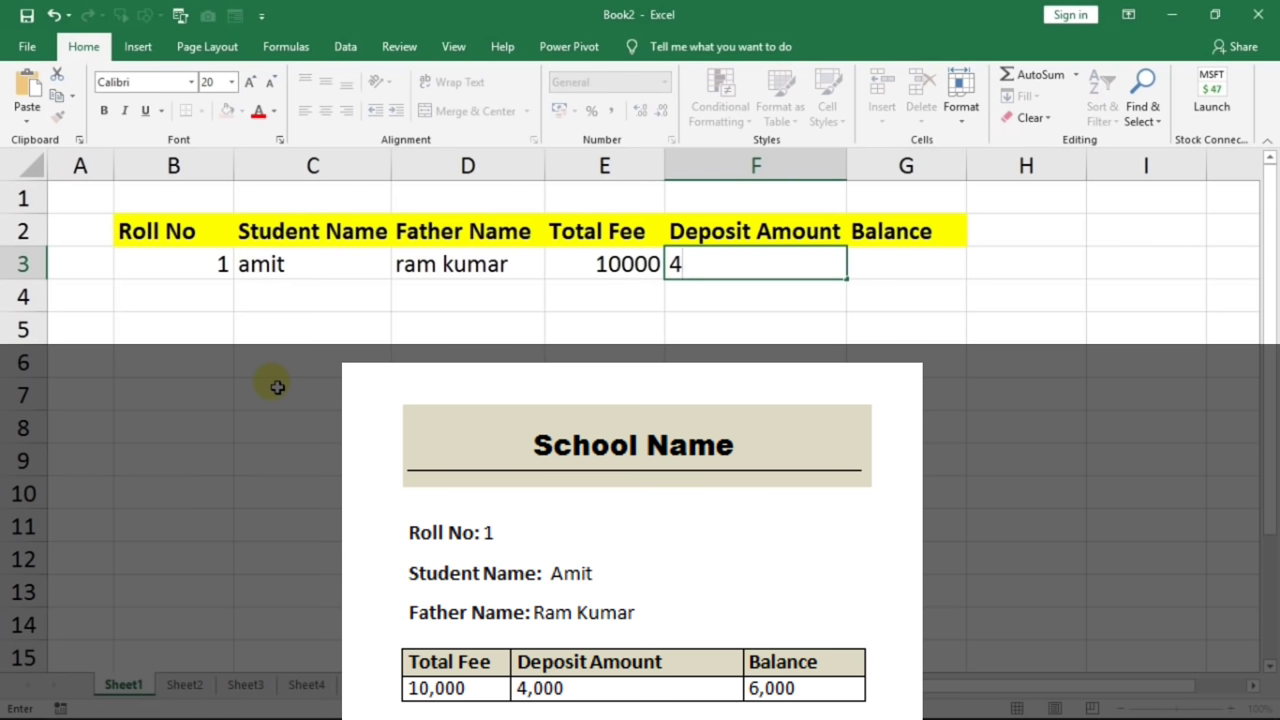
text(000)
key(Tab)
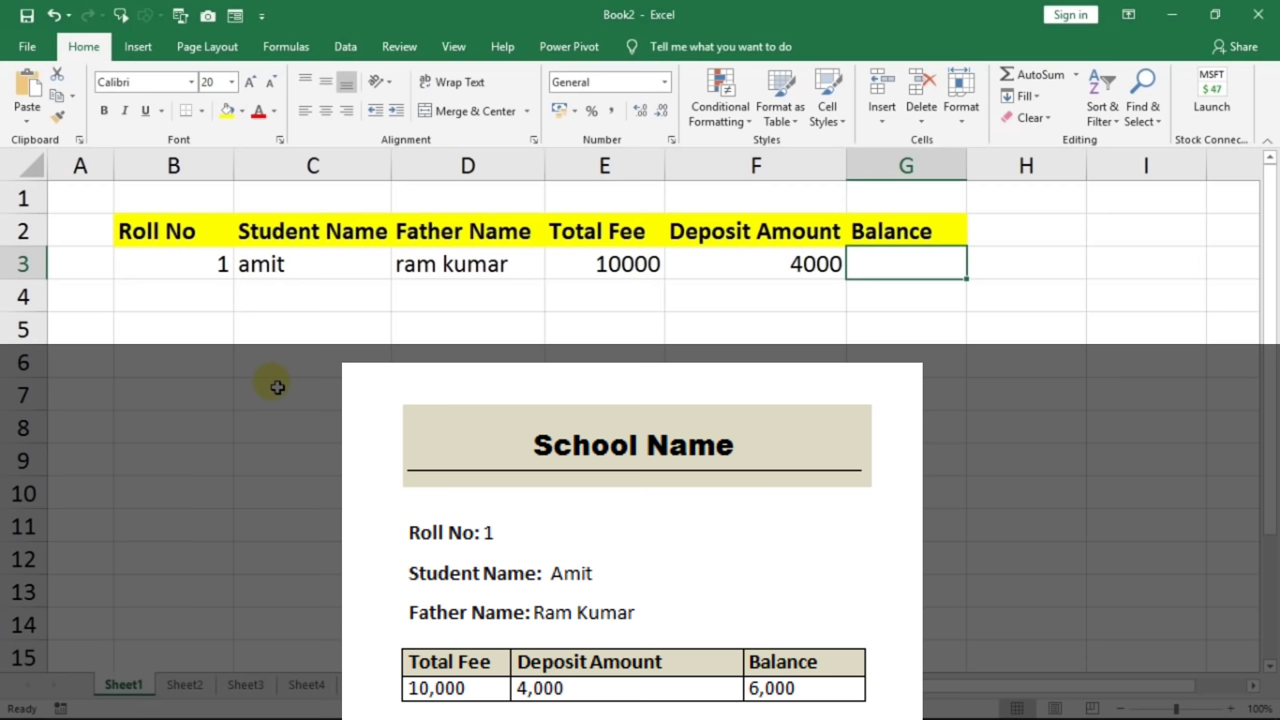
text(6000)
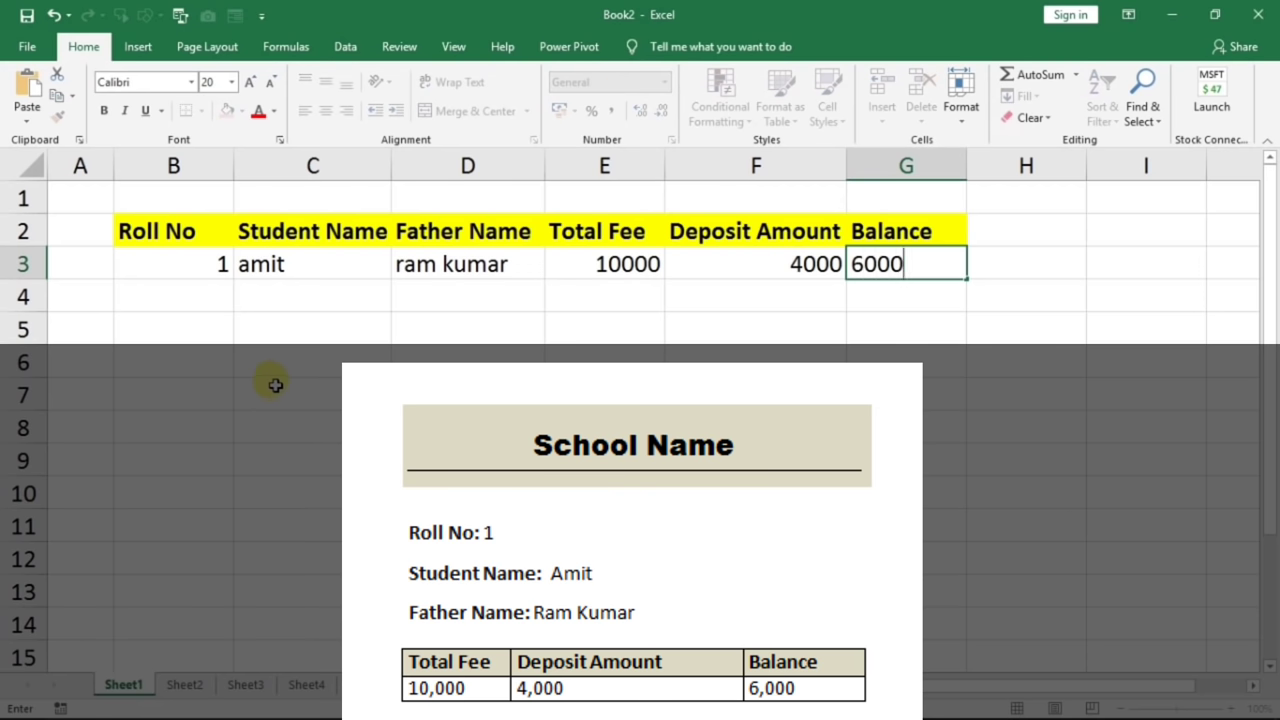
click(172, 294)
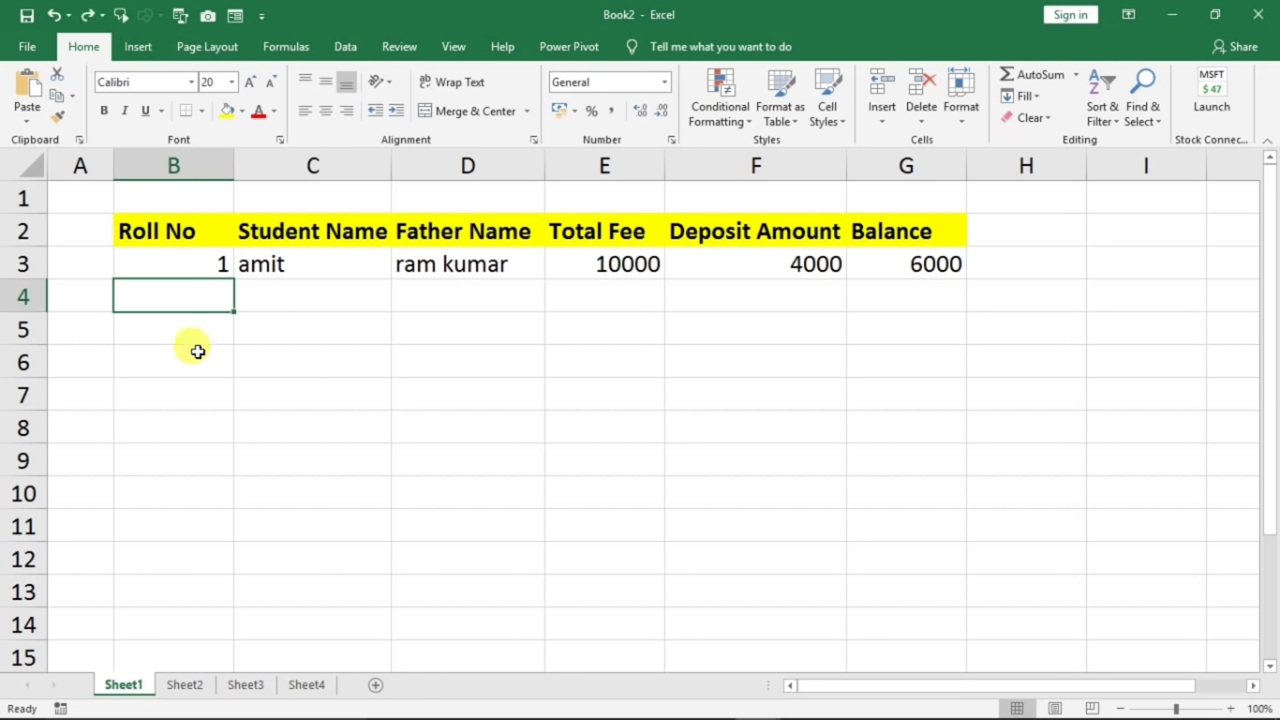
text(2)
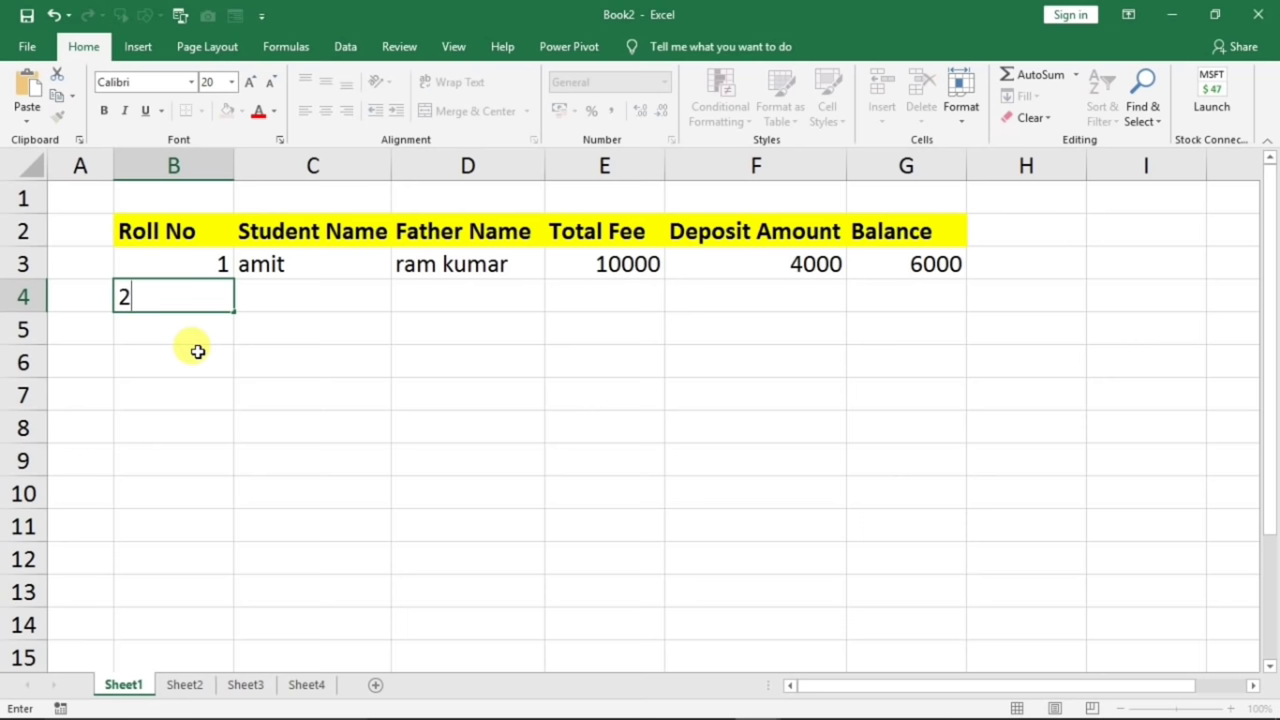
key(Tab)
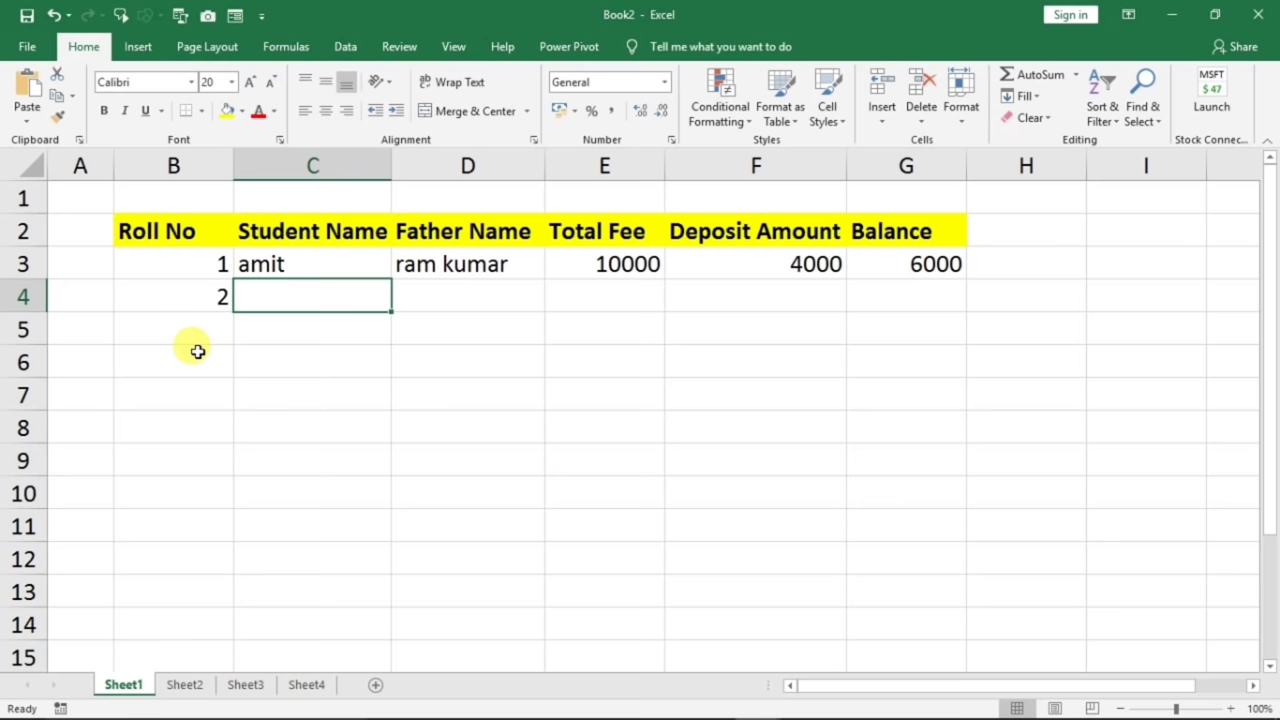
- Complete row 4 with student and father names, fee 5000, deposit 2500, balance 2500
text(aman)
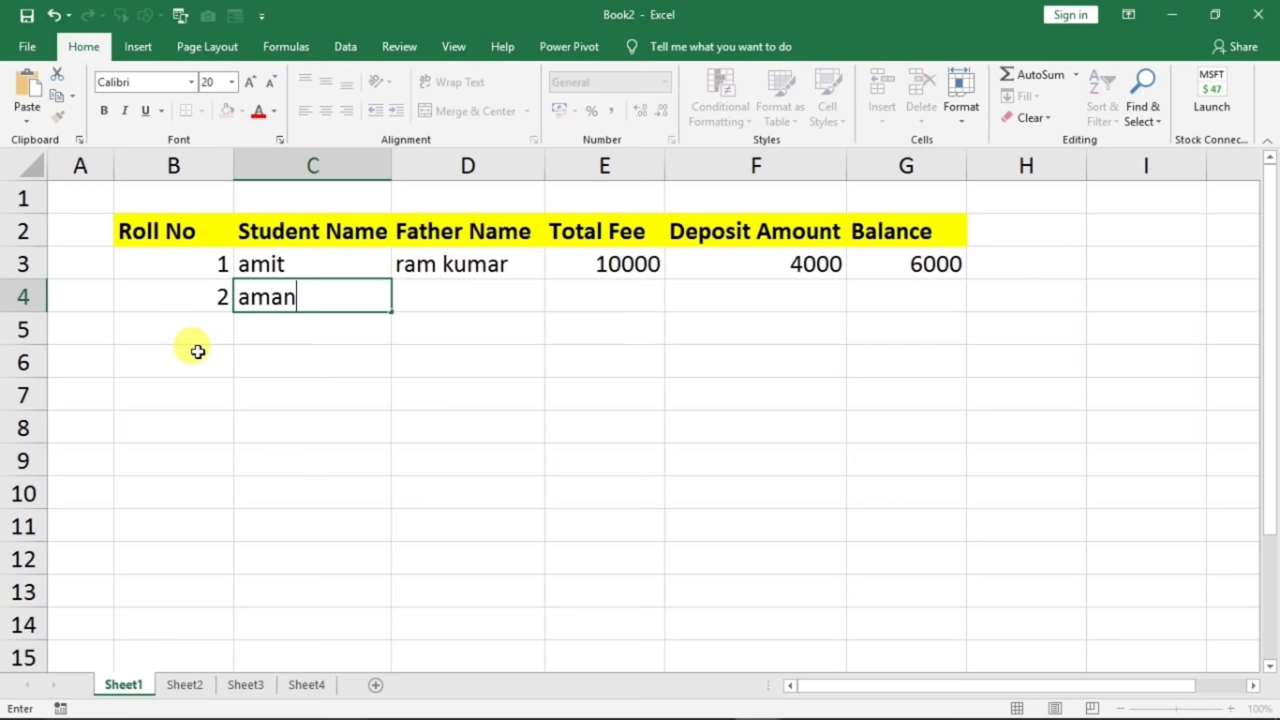
key(Tab)
text(r)
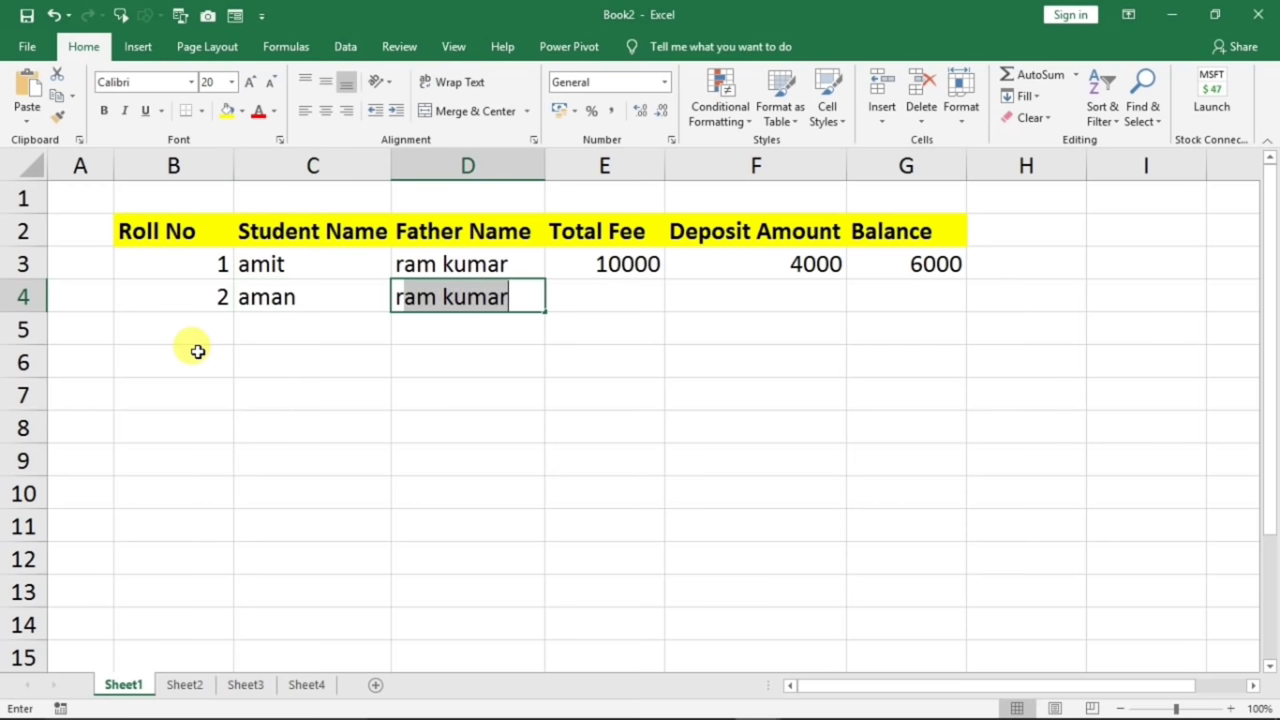
text(ajesh)
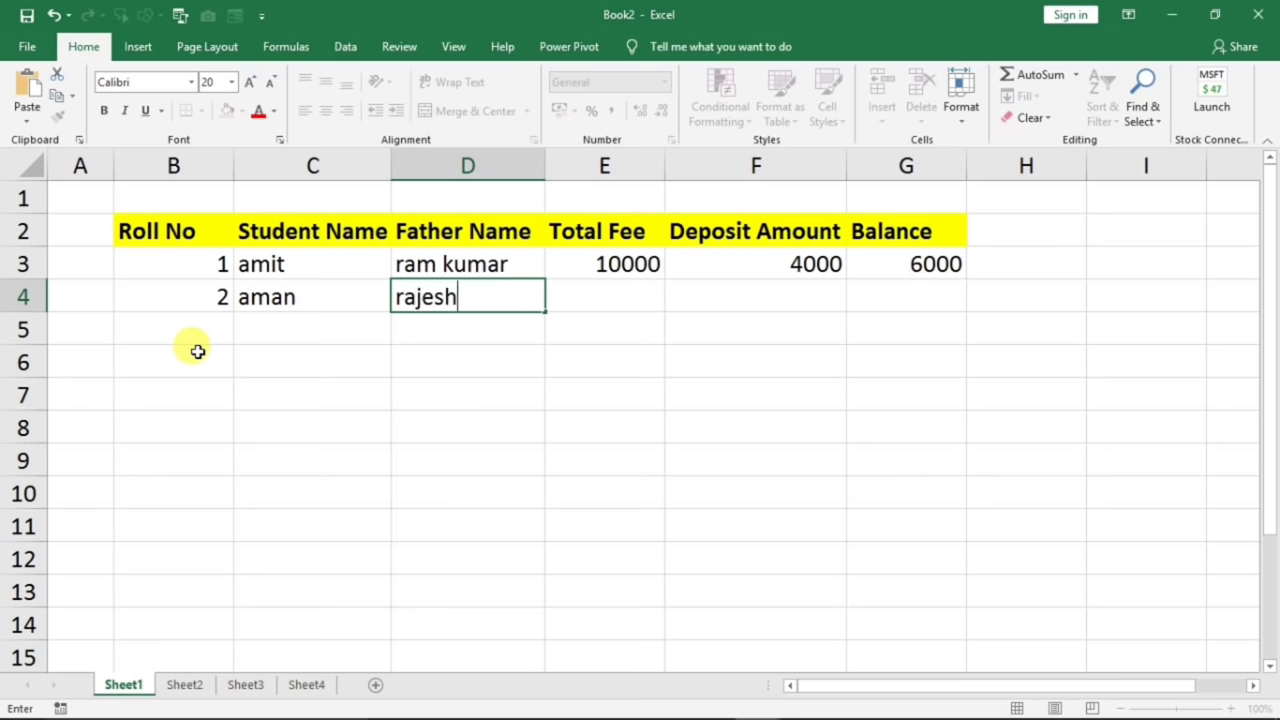
key(Tab)
text(5000)
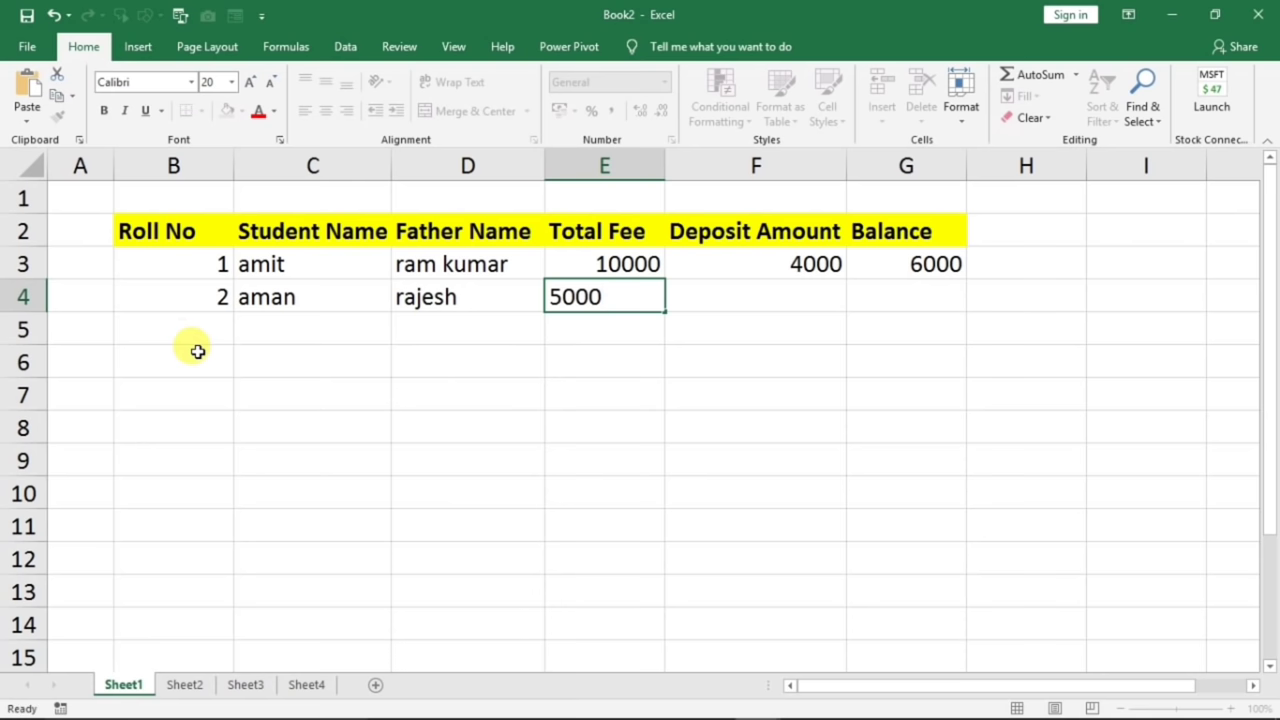
key(Tab)
text(2500)
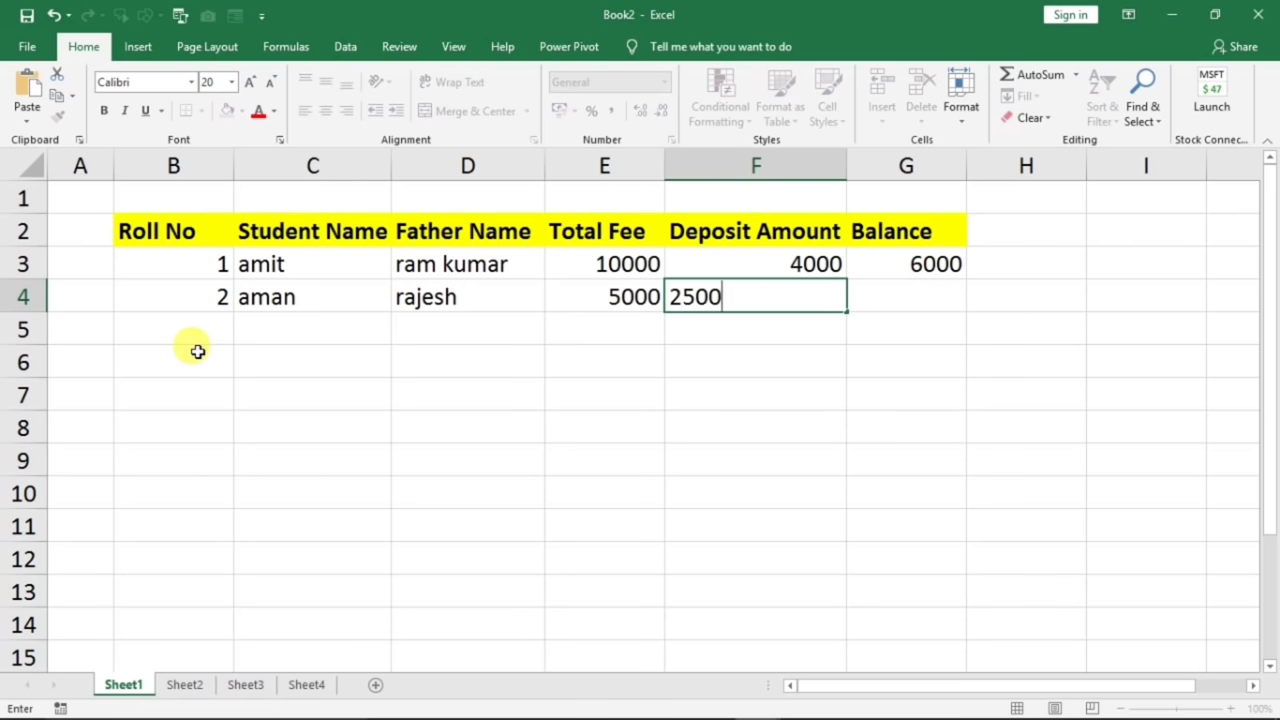
key(Tab)
text(2)
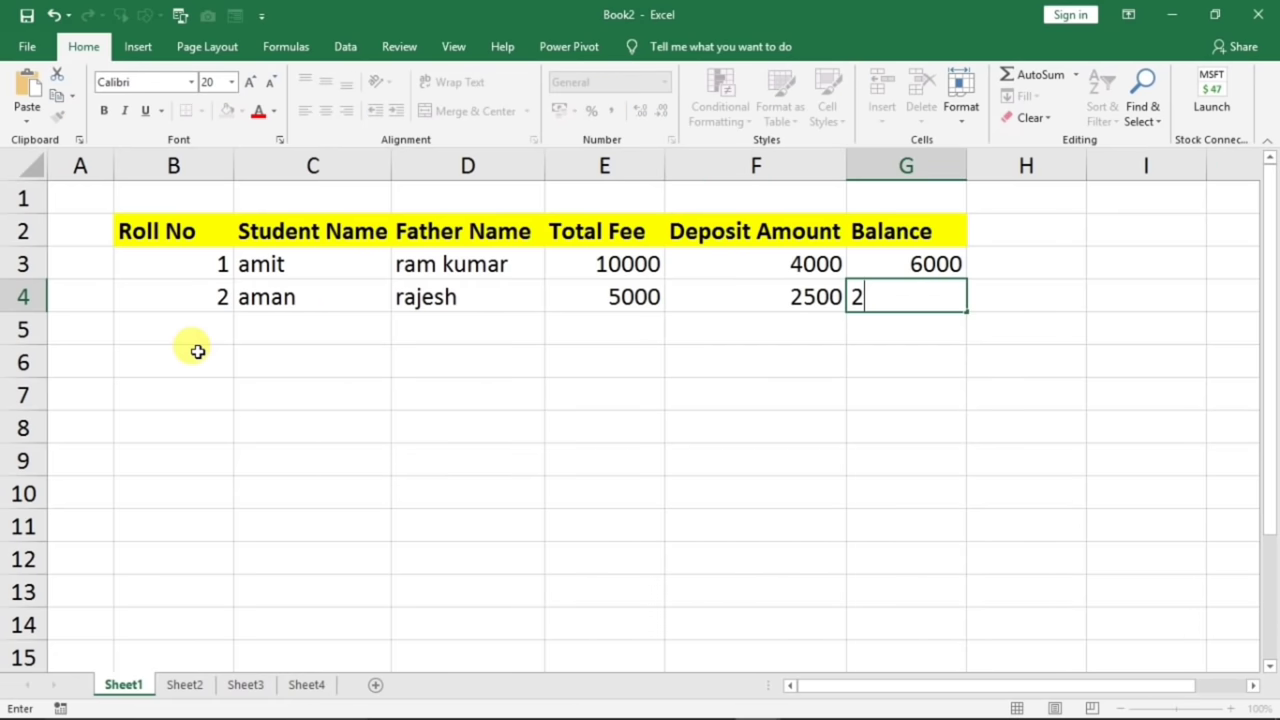
text(500)
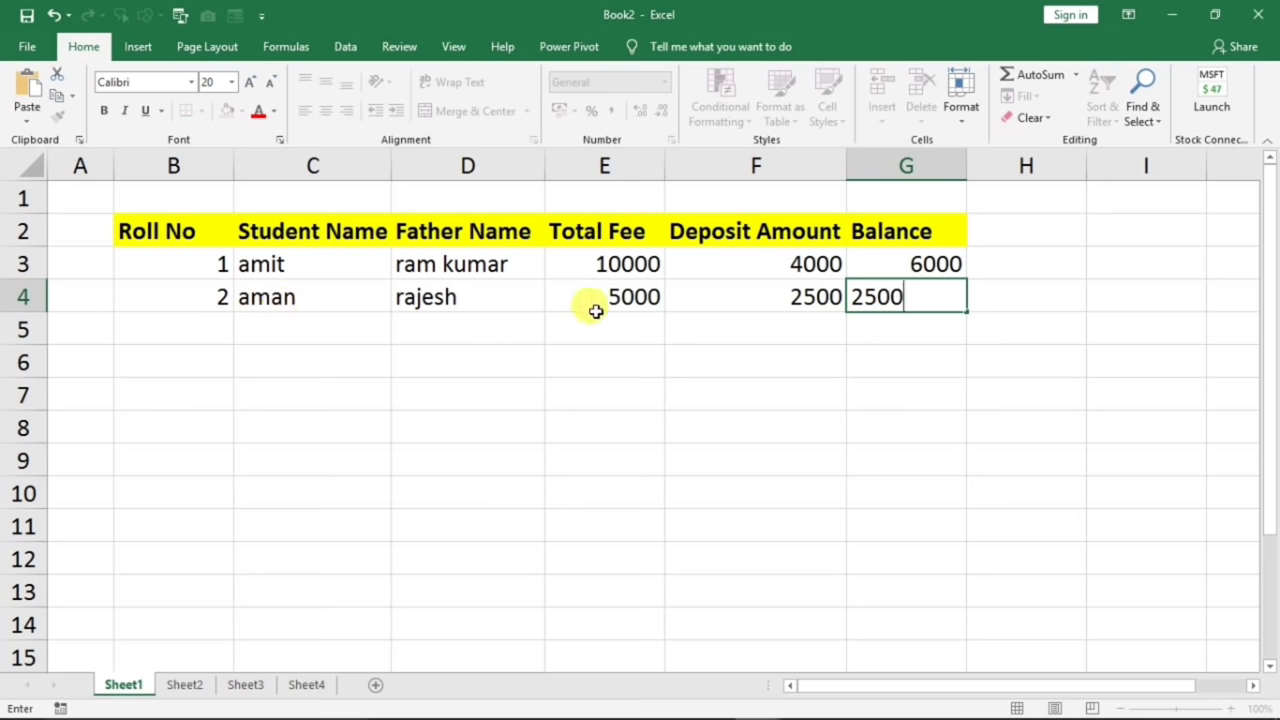
click(858, 338)
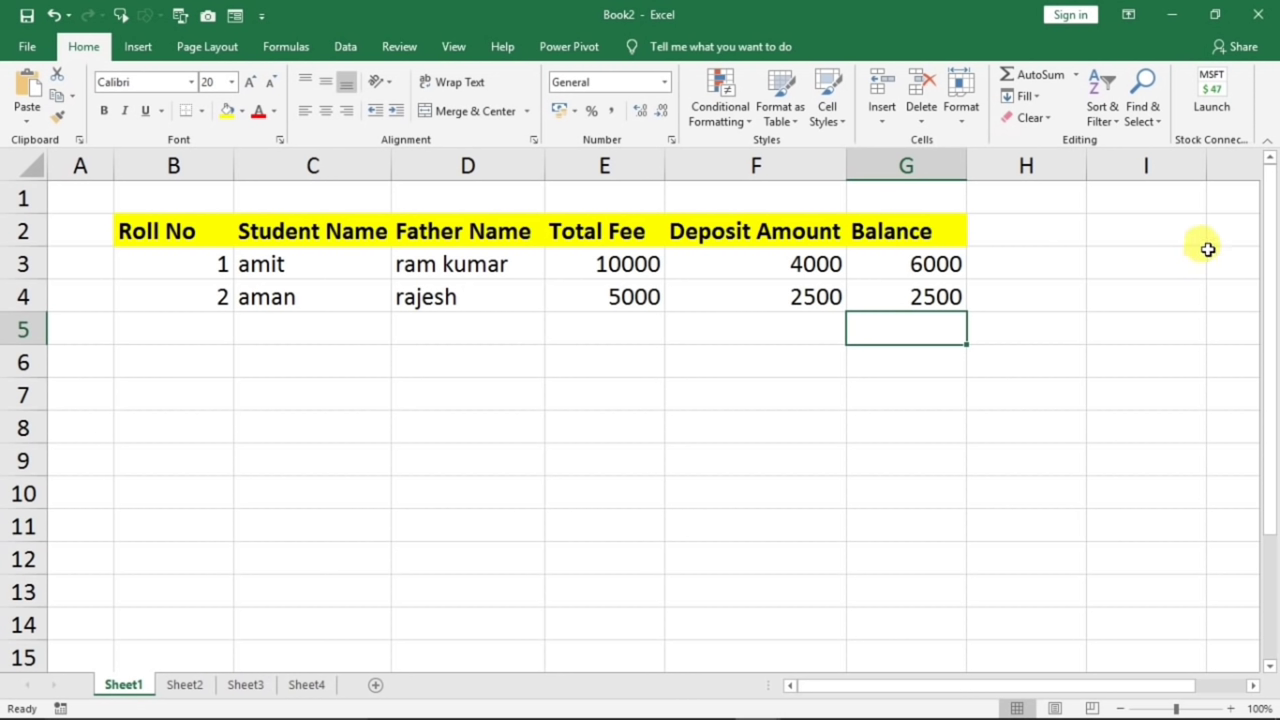
click(145, 336)
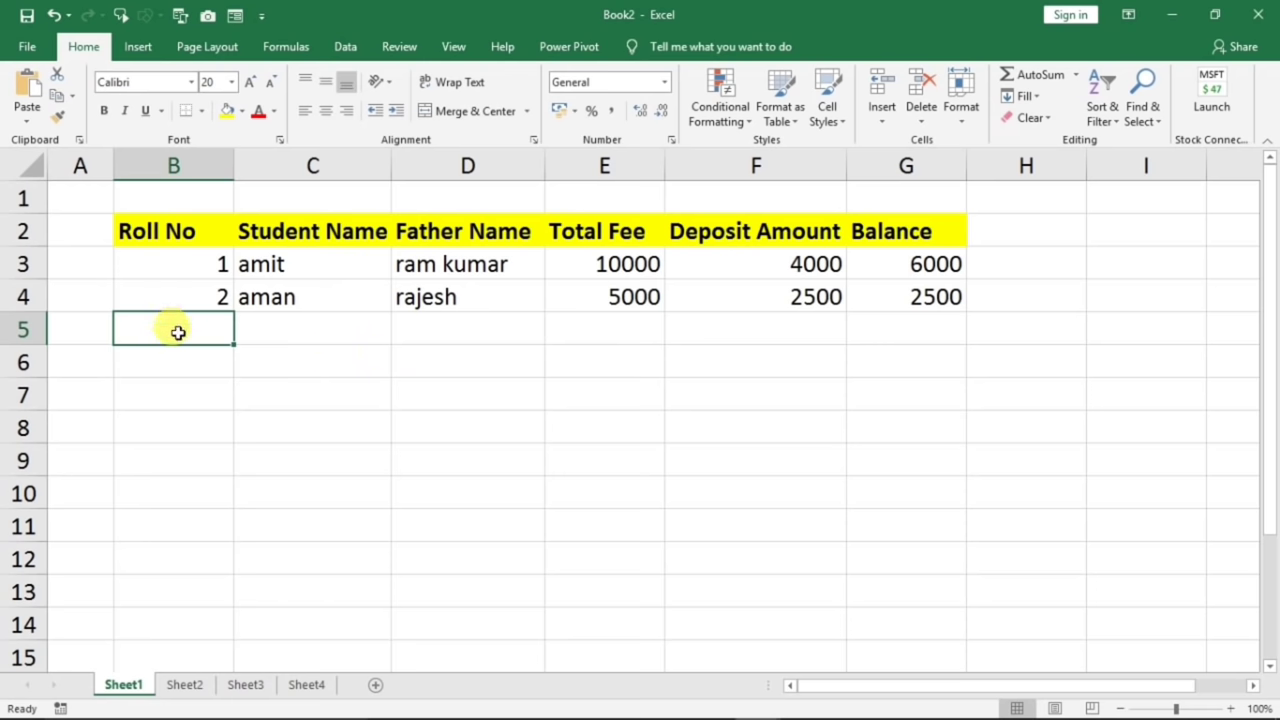
- Enter row 5: roll 3, student and father names, fee 8000, deposit 4000, balance 4000
text(3)
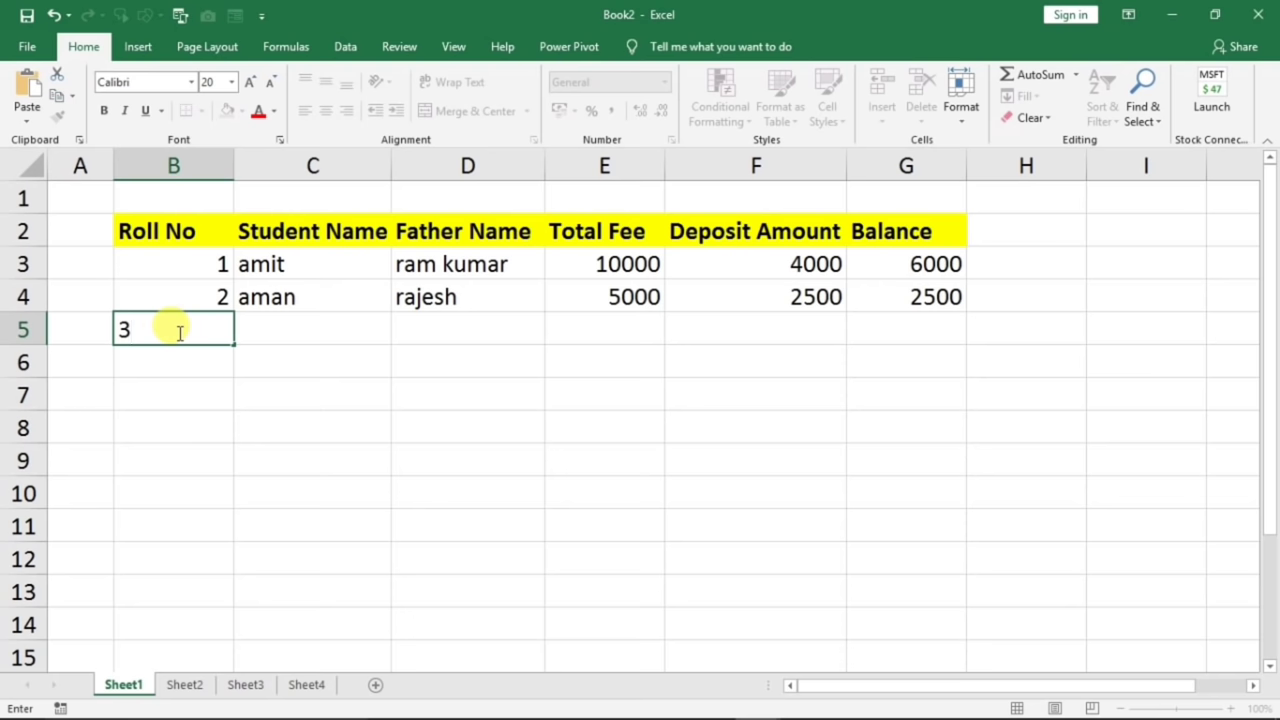
key(Tab)
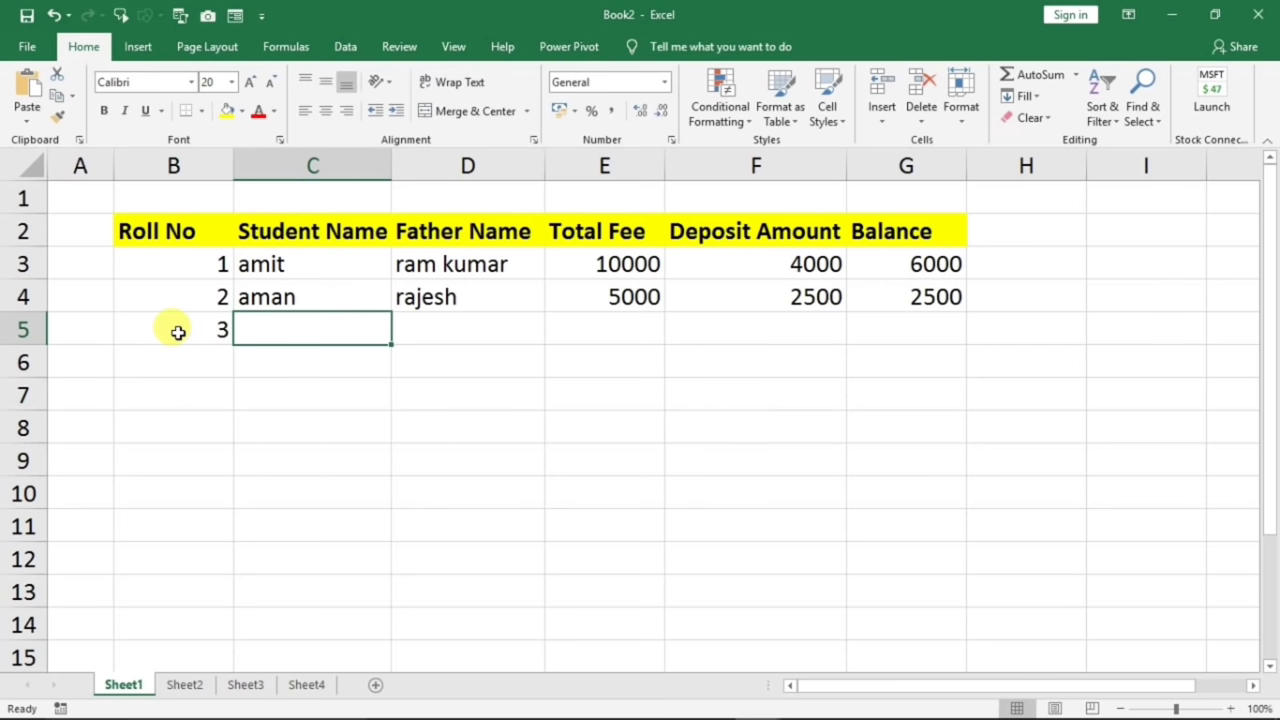
text(o)
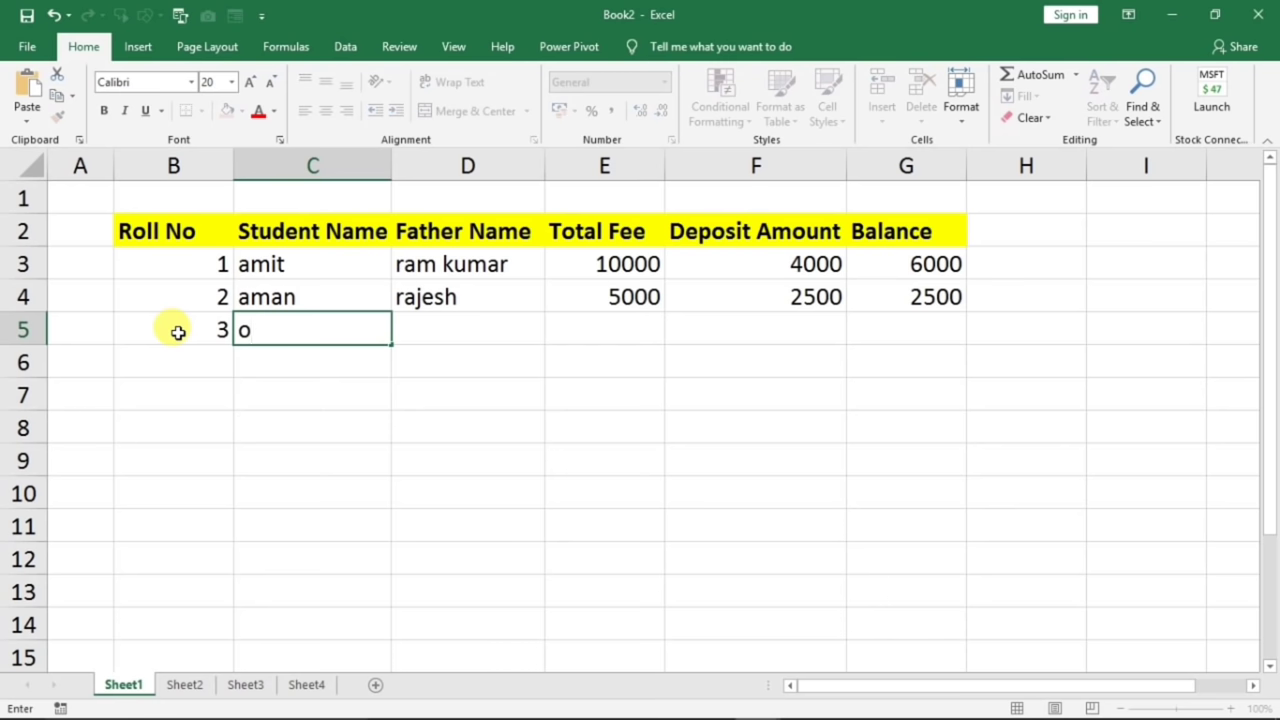
text(m)
key(Tab)
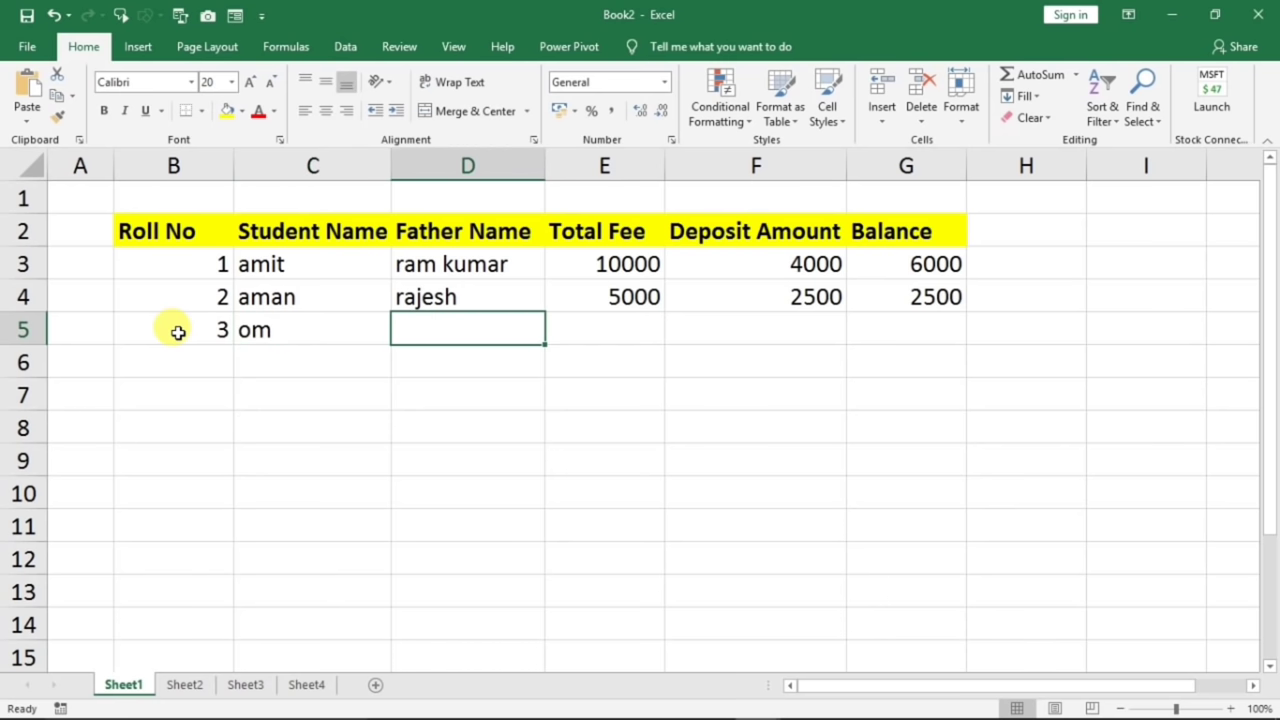
text(r)
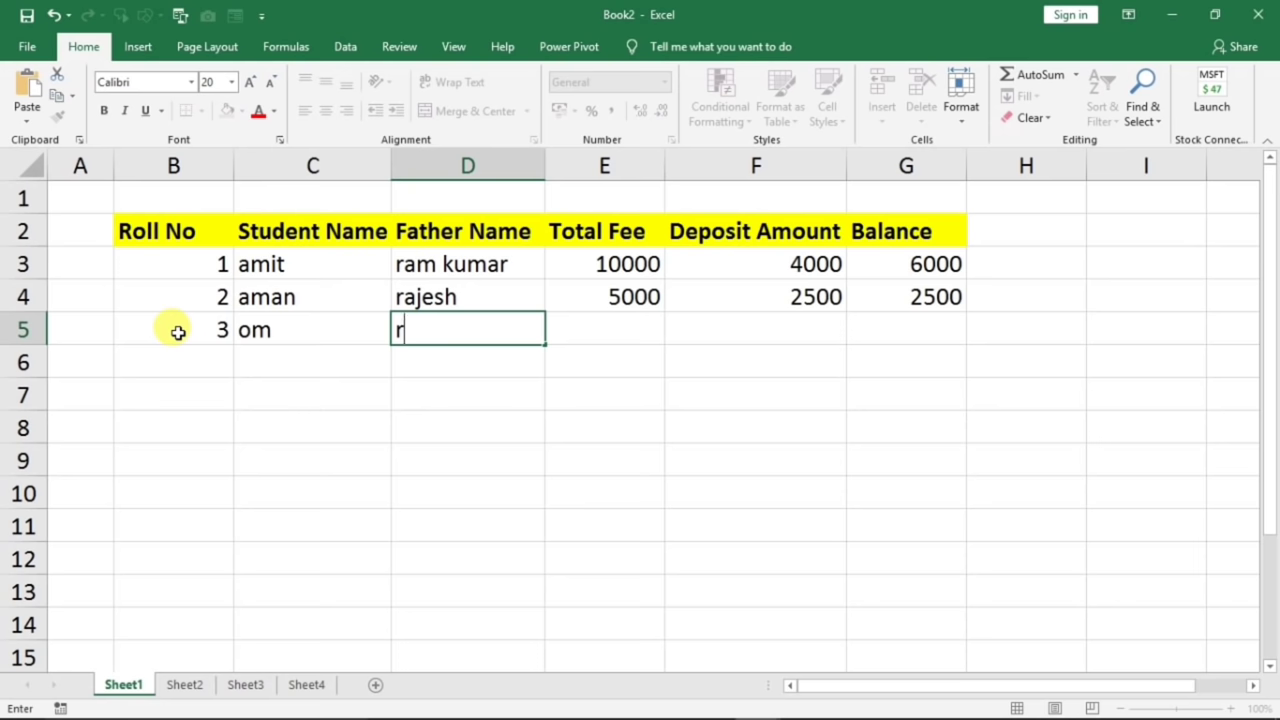
text(etesh)
key(Tab)
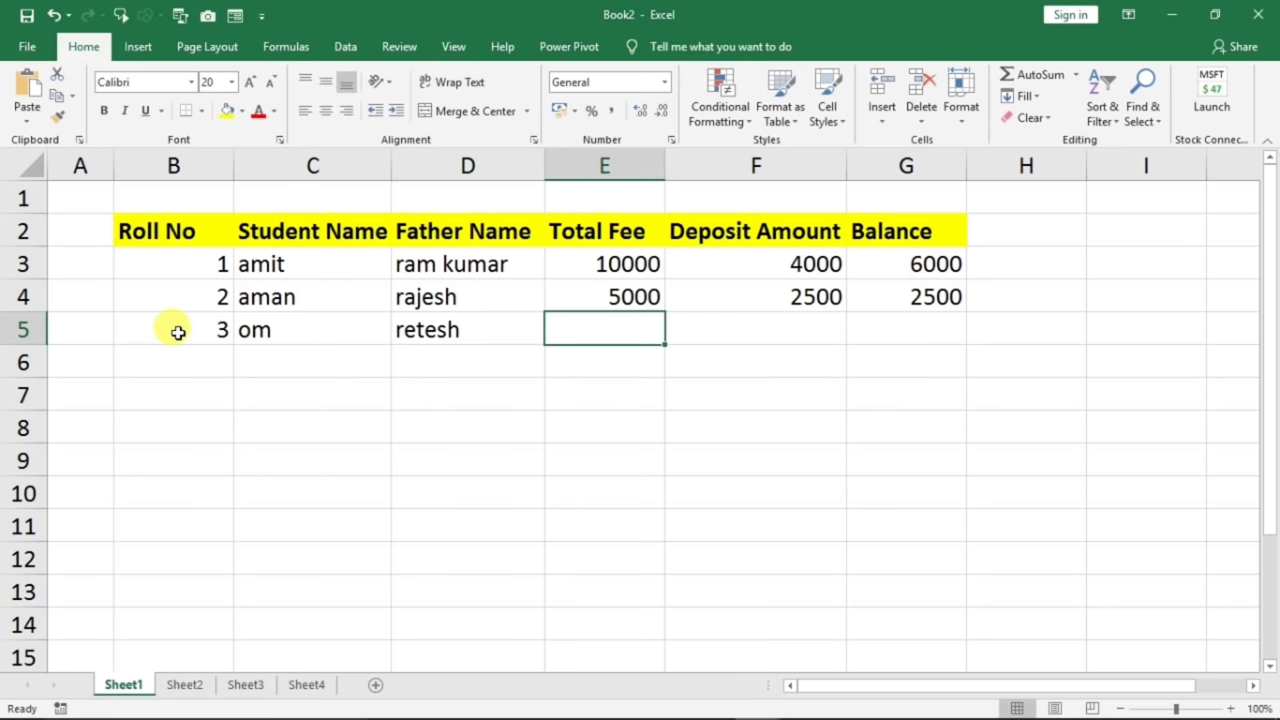
text(8000)
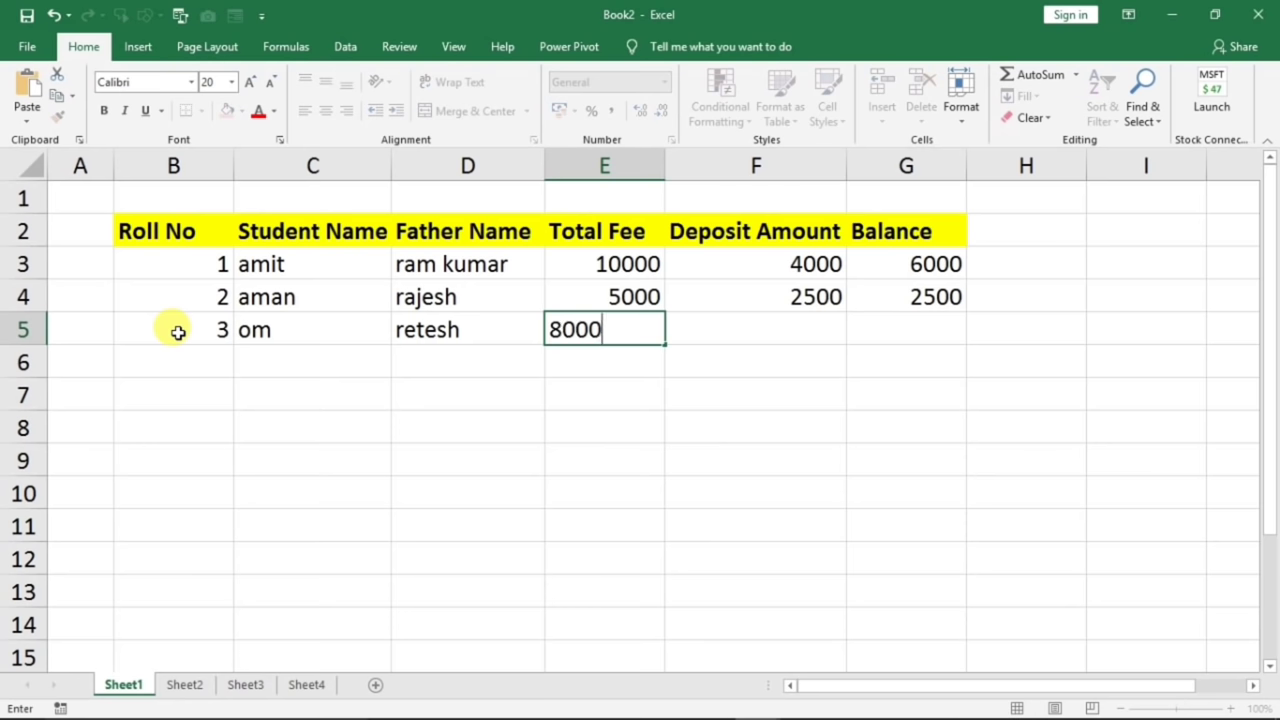
key(Tab)
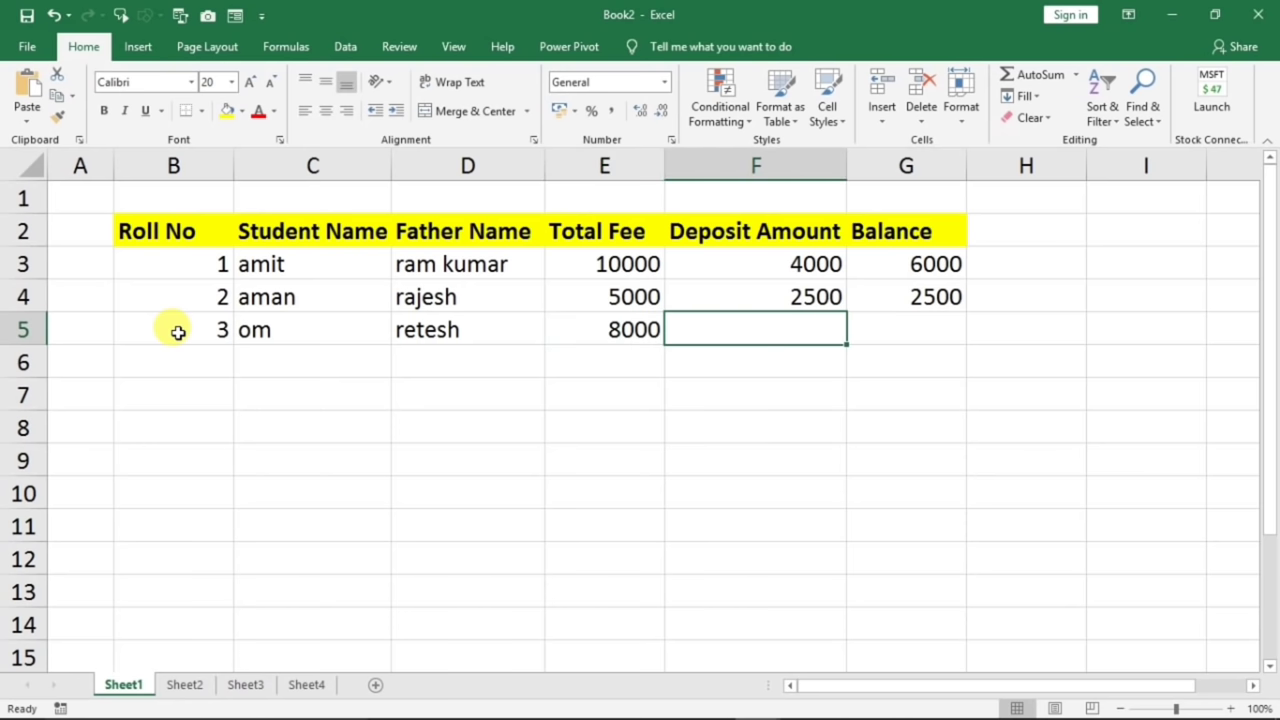
text(4000)
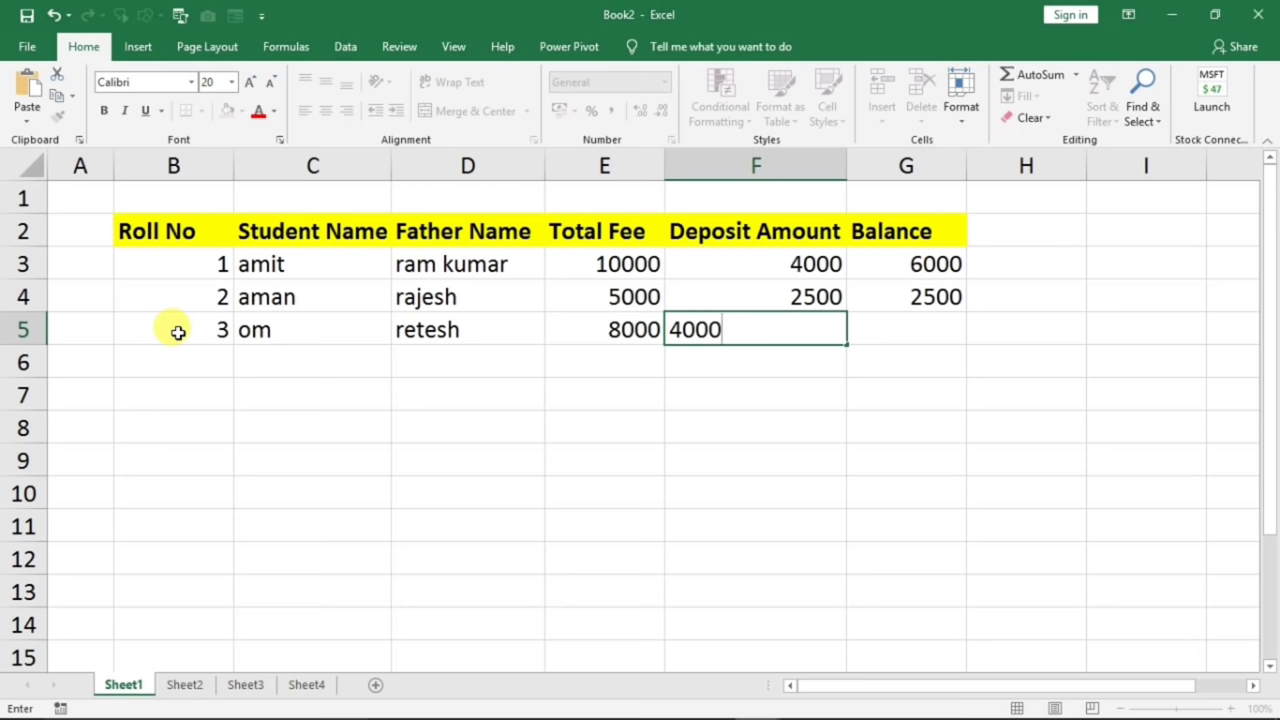
key(Tab)
text(4000)
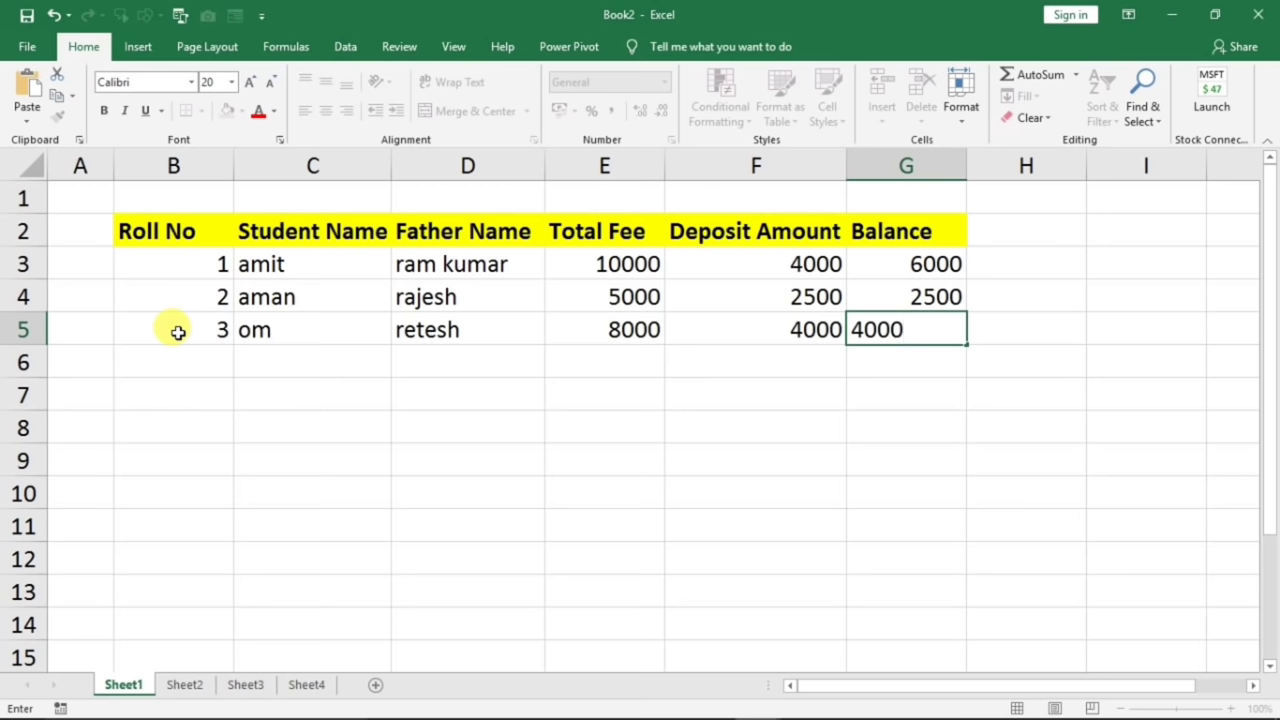
key(Return)
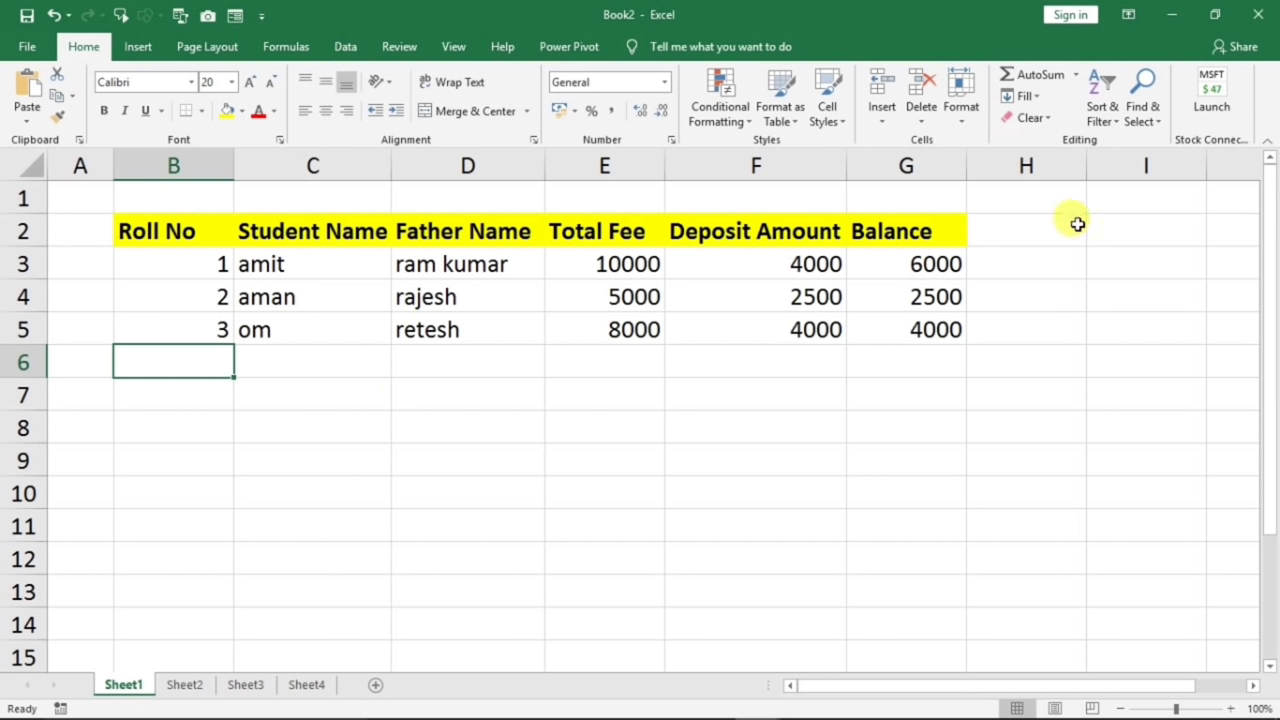
drag(829, 686, 878, 690)
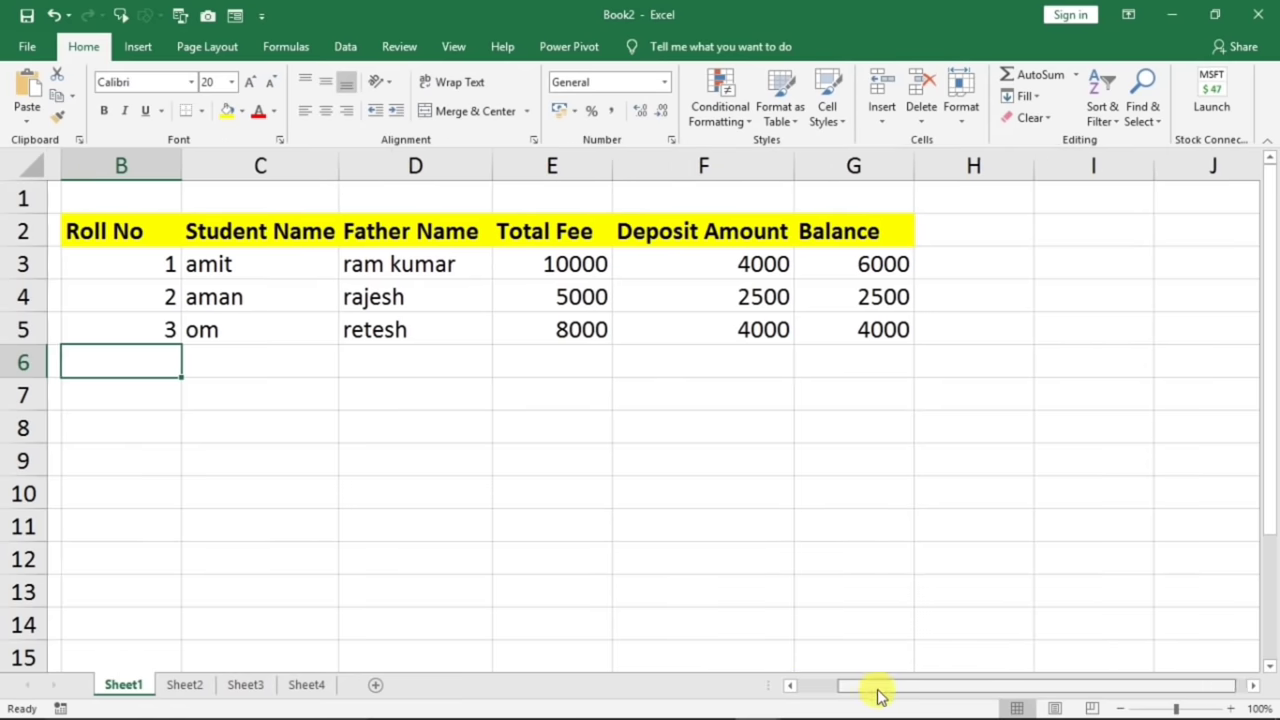
click(789, 688)
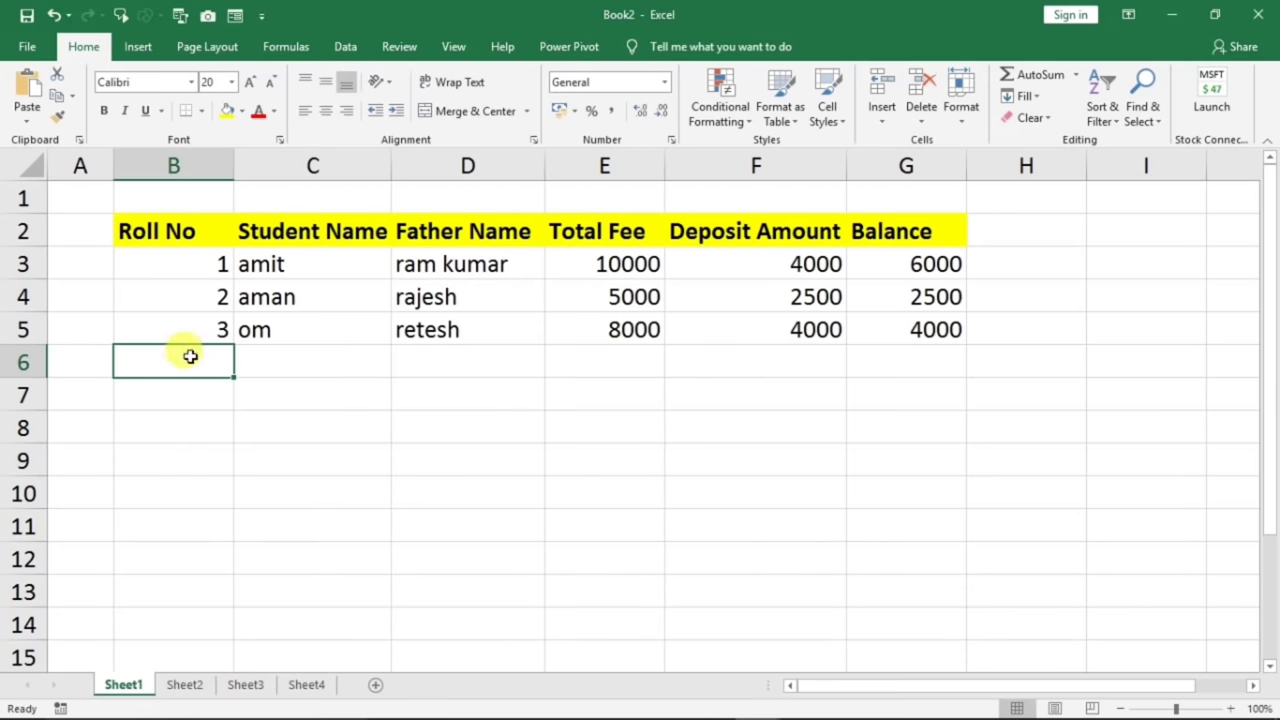
click(181, 320)
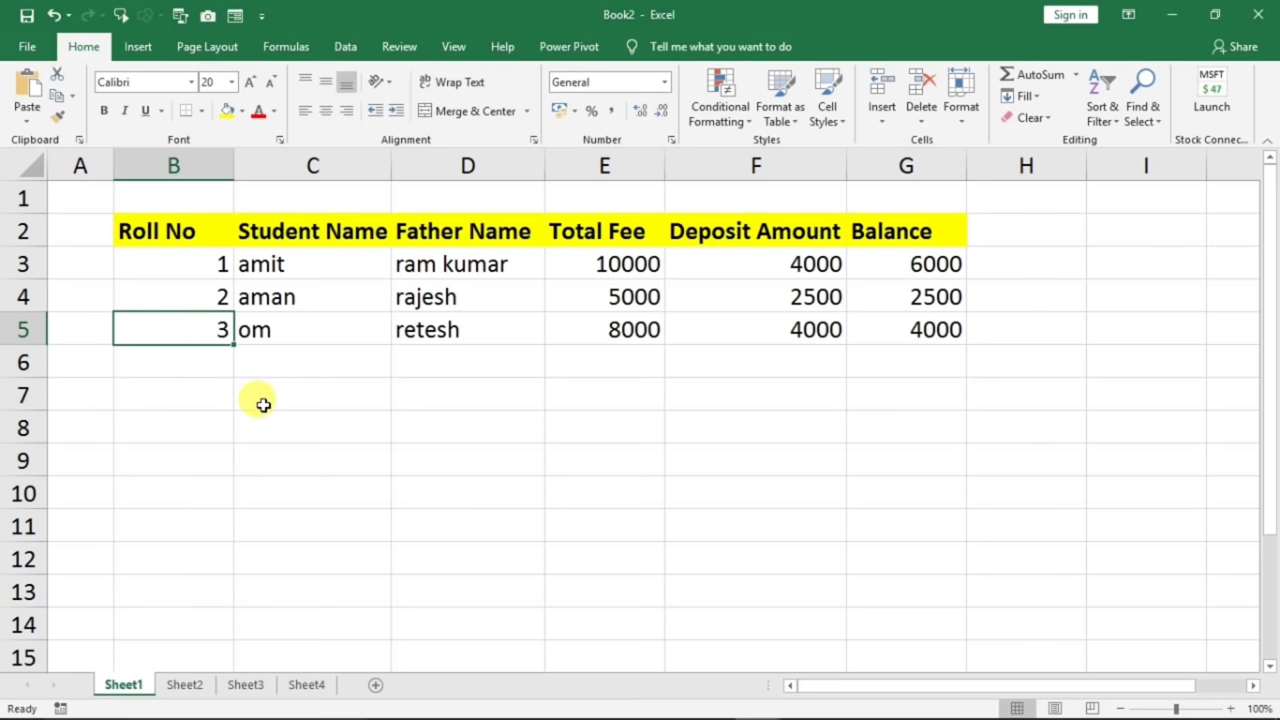
key(Right)
key(Right)
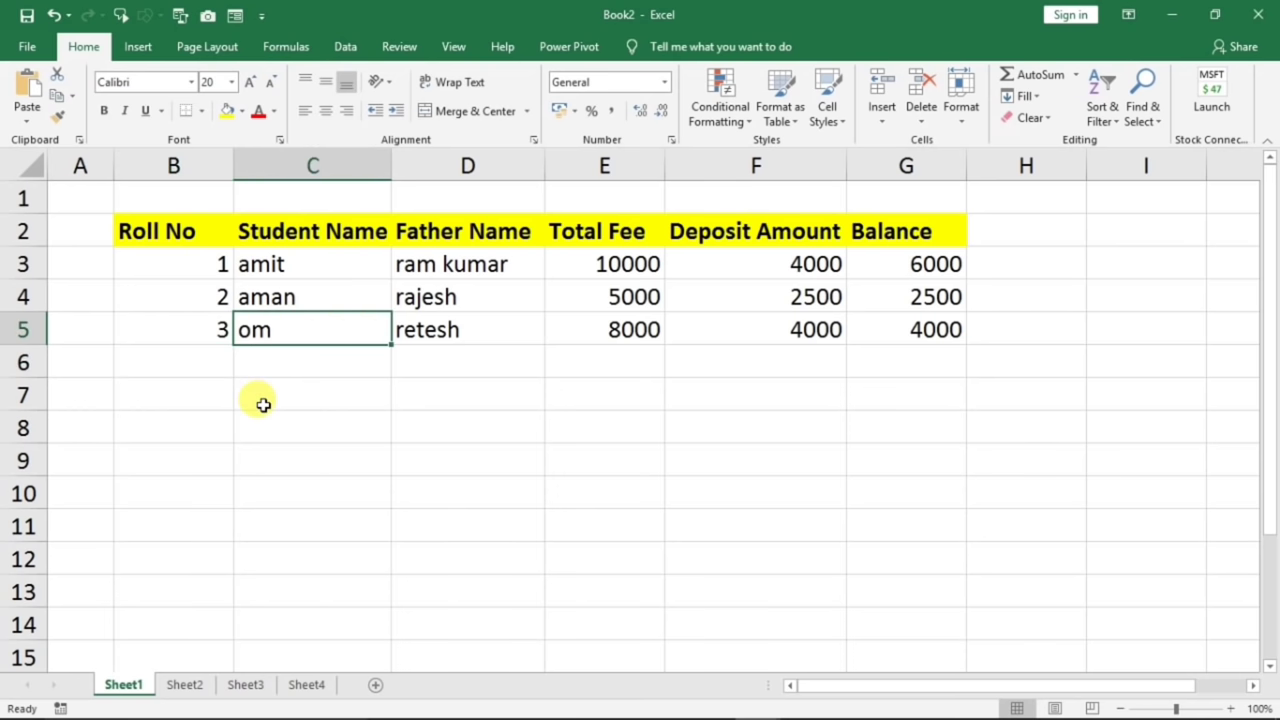
key(Right)
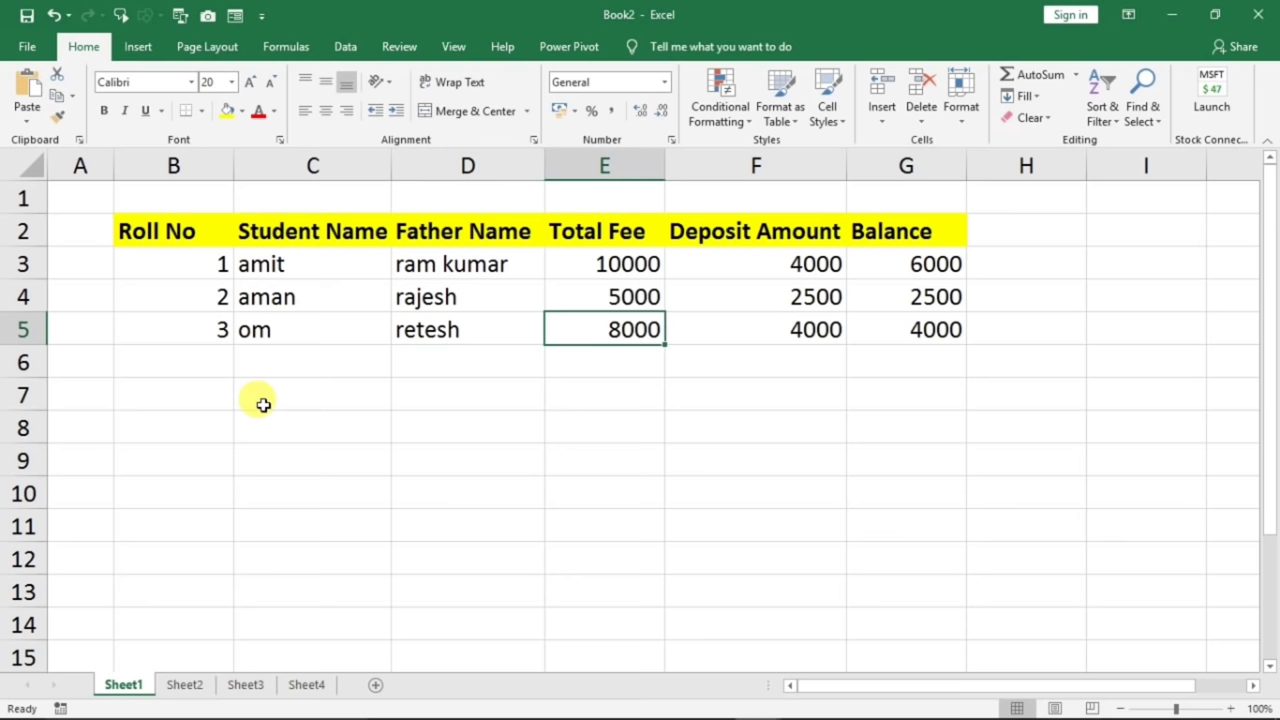
key(Left)
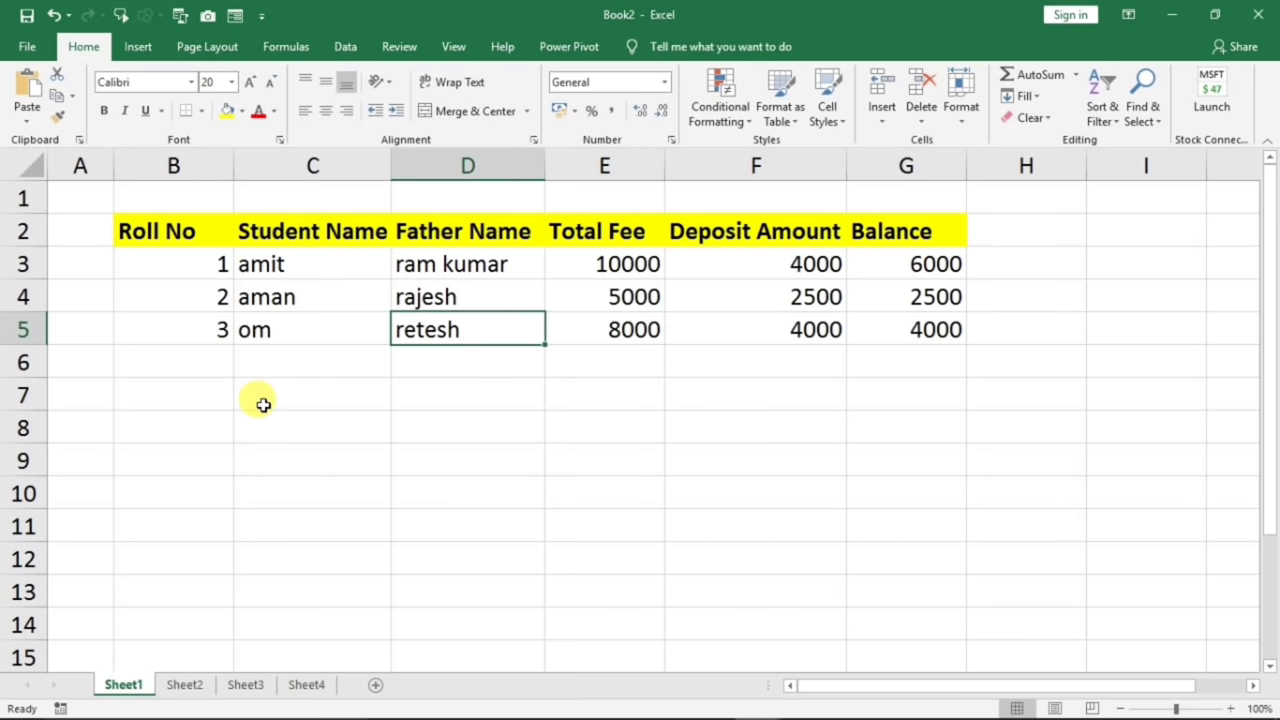
key(Left)
key(Left)
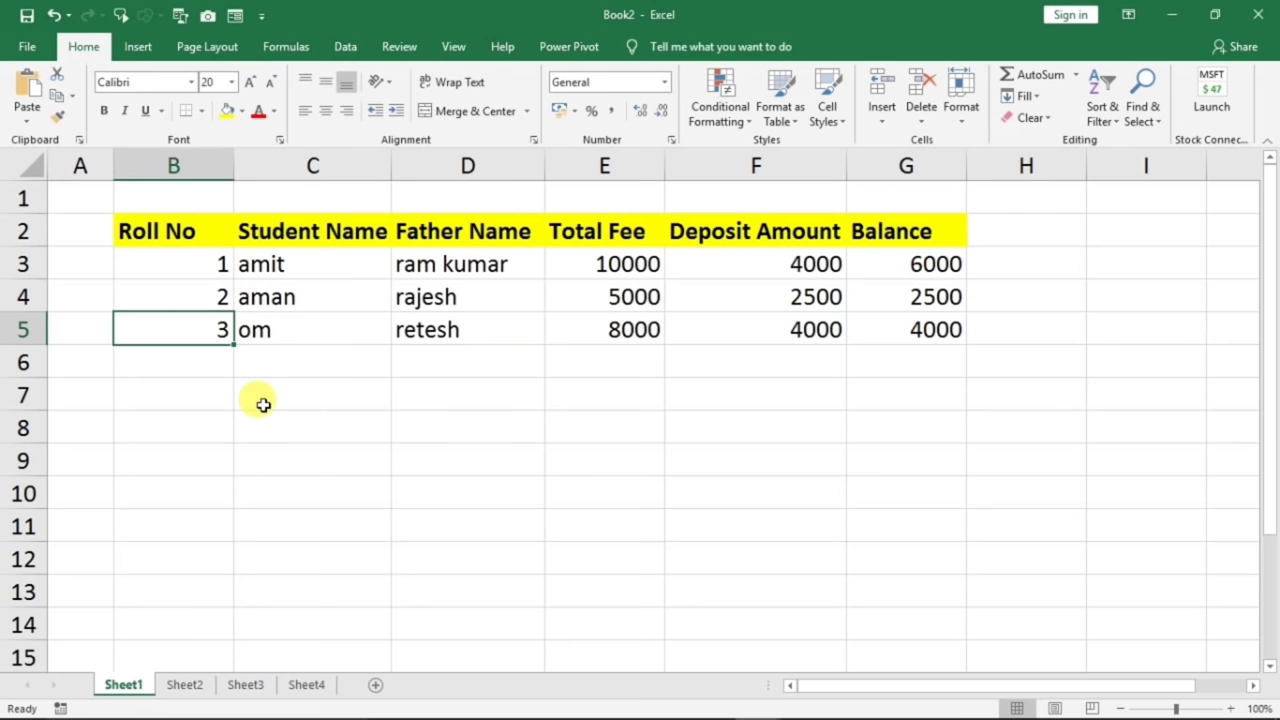
key(Down)
key(Down)
key(Down)
key(Down)
key(Down)
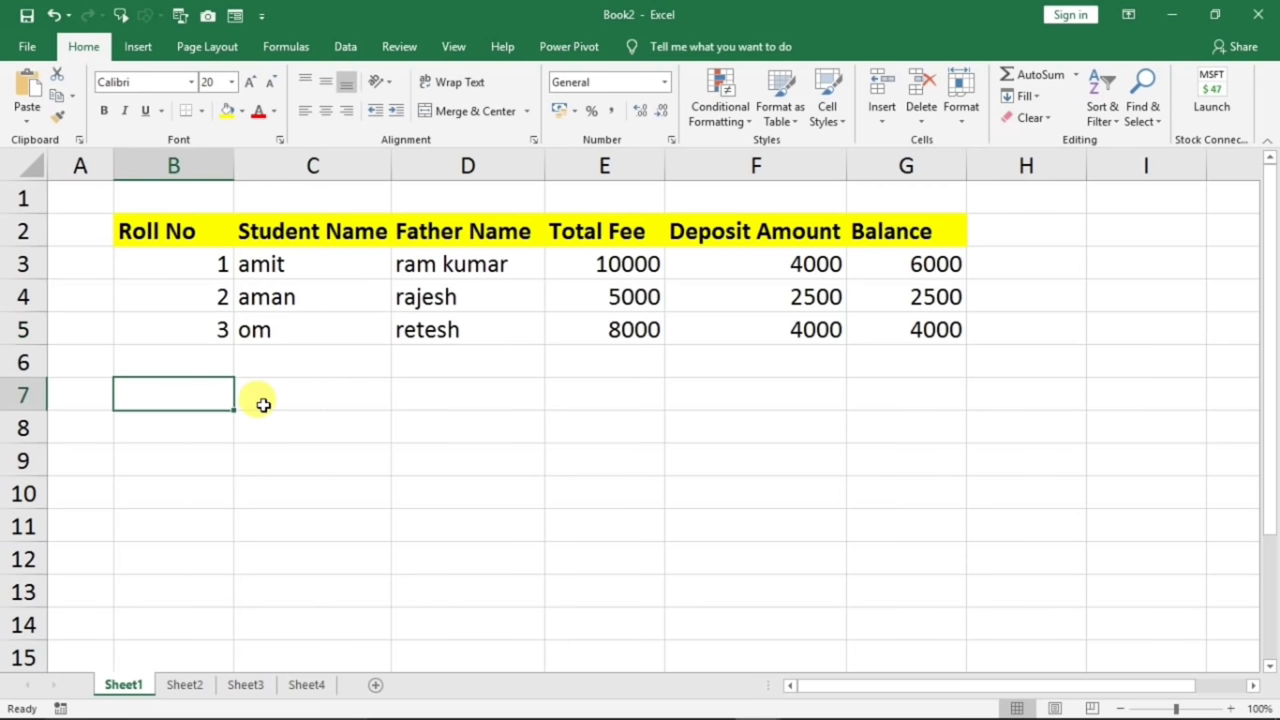
key(Down)
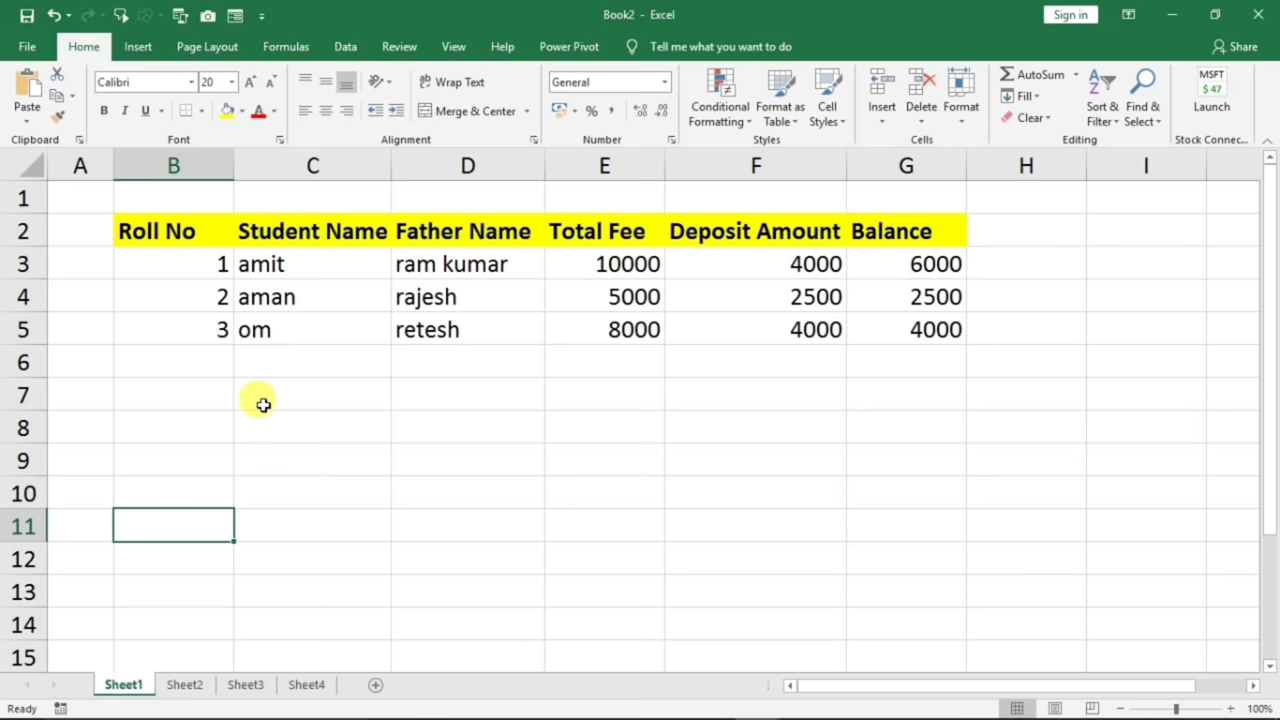
key(Up)
key(Up)
key(Up)
key(Up)
key(Up)
key(Up)
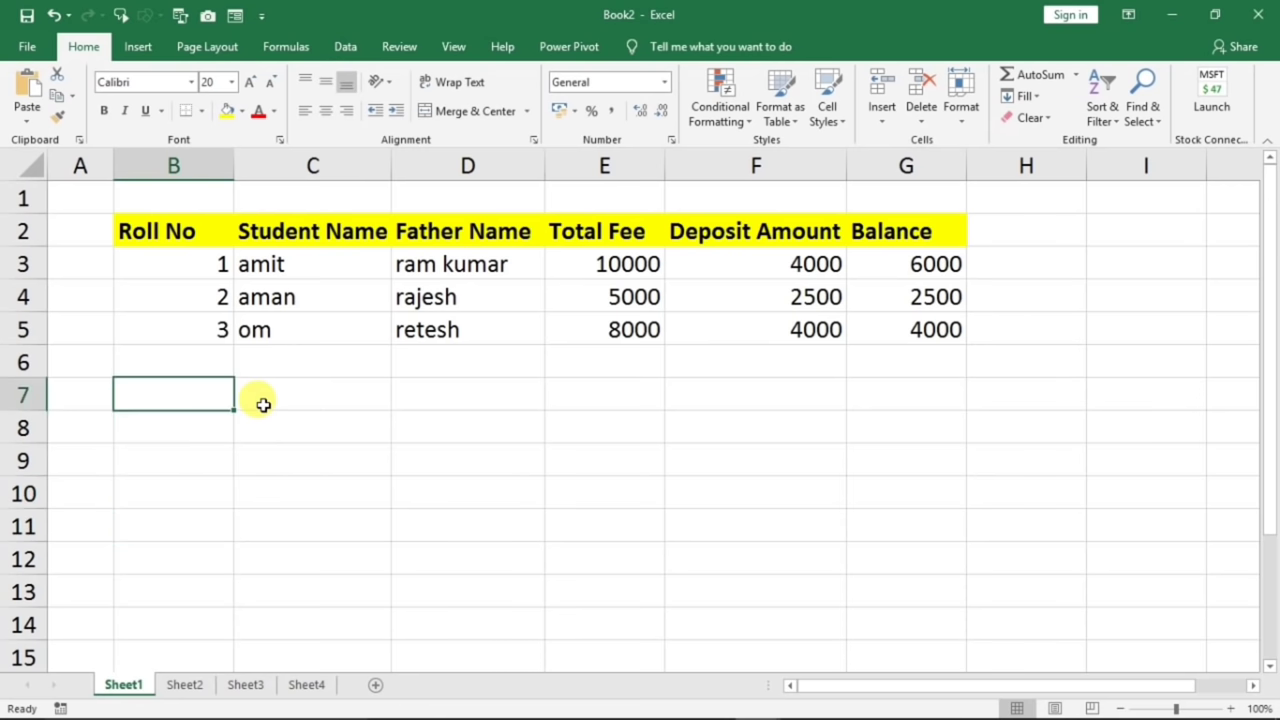
key(Up)
key(Up)
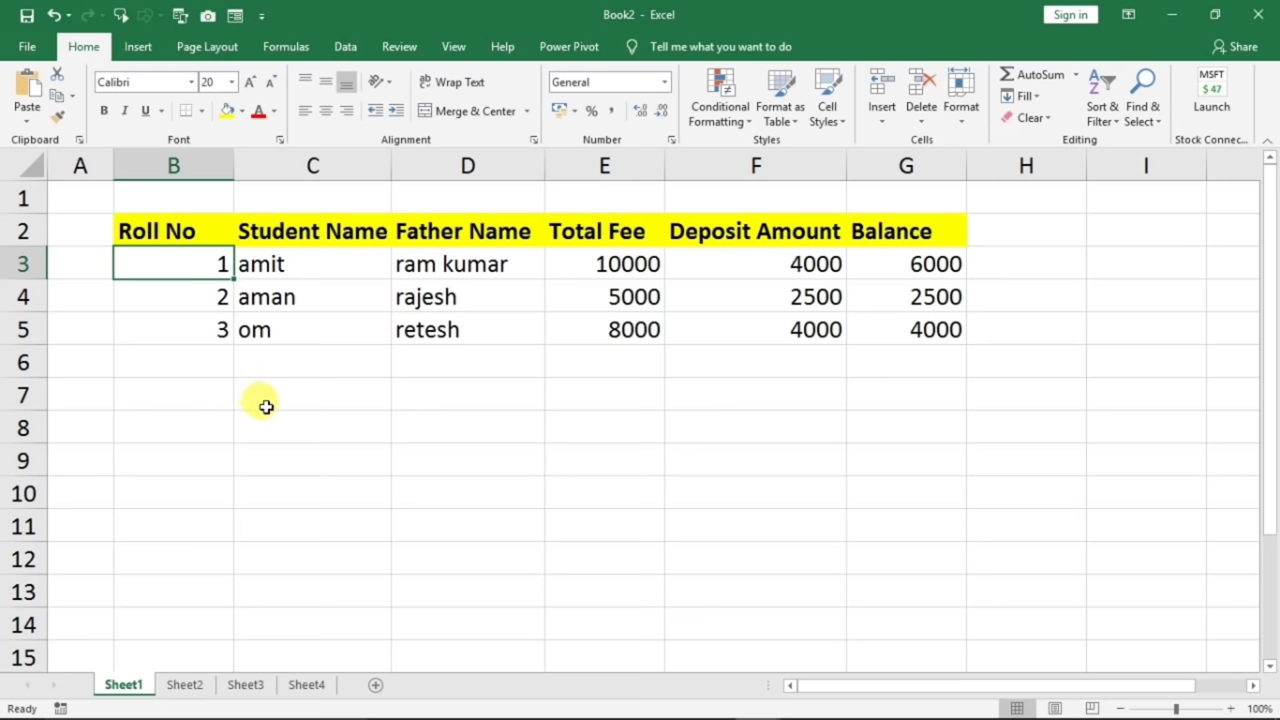
click(180, 233)
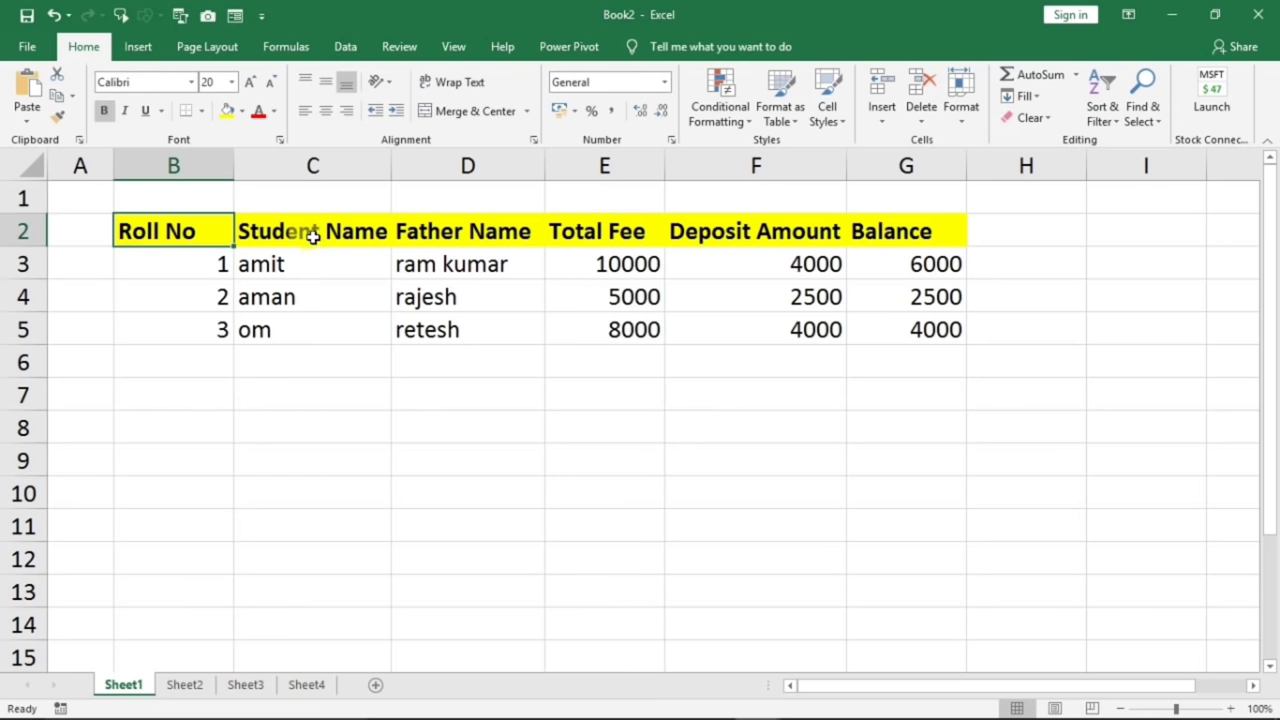
click(313, 235)
click(457, 231)
drag(206, 296, 211, 513)
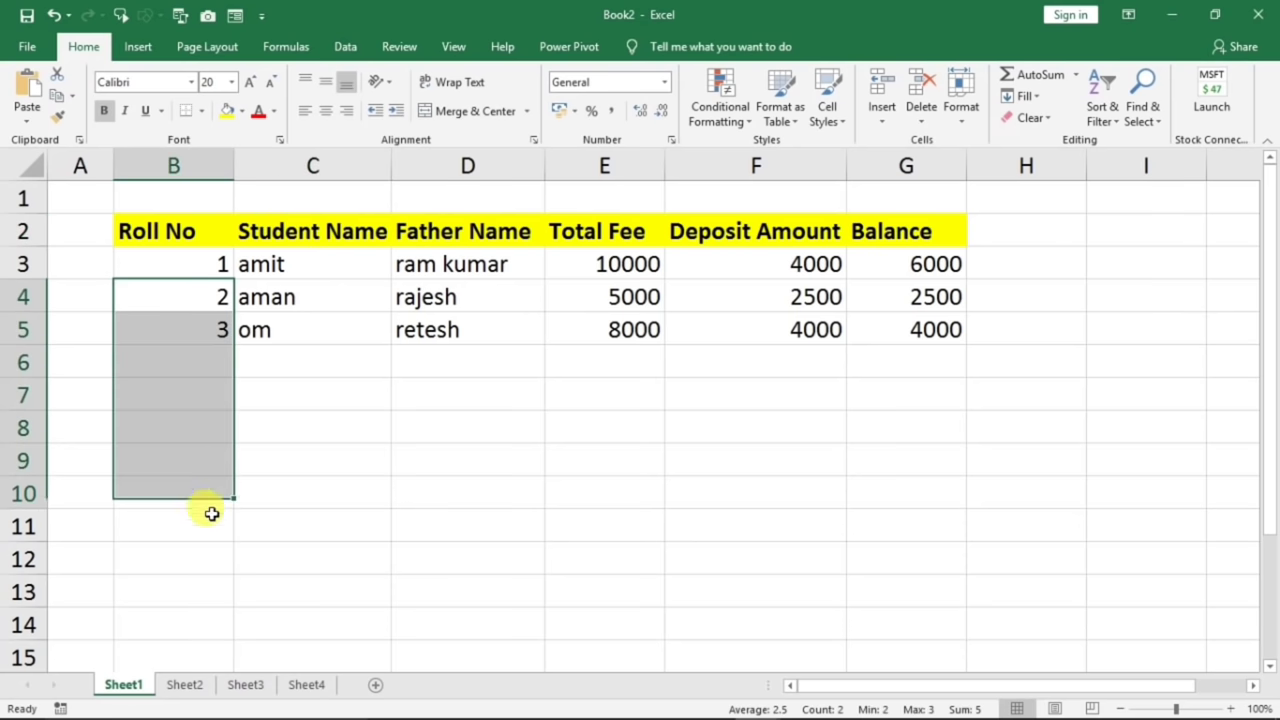
drag(300, 330, 320, 460)
drag(463, 343, 486, 462)
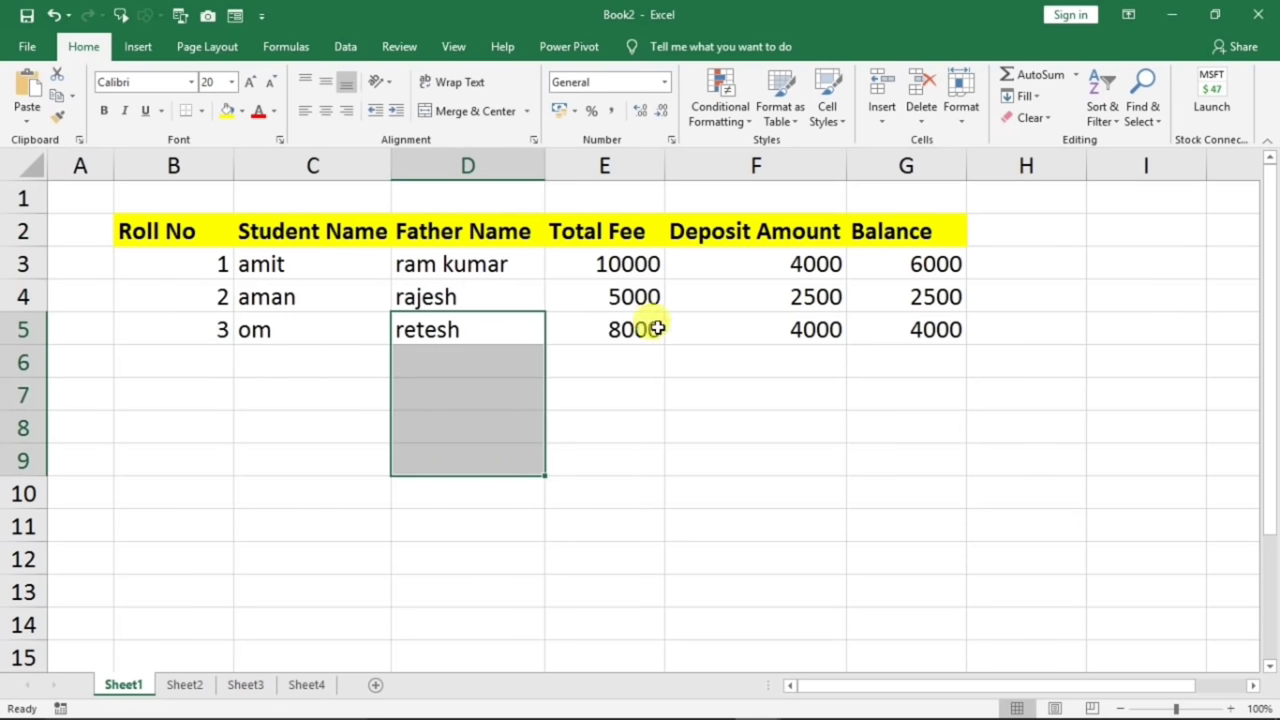
drag(180, 233, 709, 229)
drag(157, 411, 155, 580)
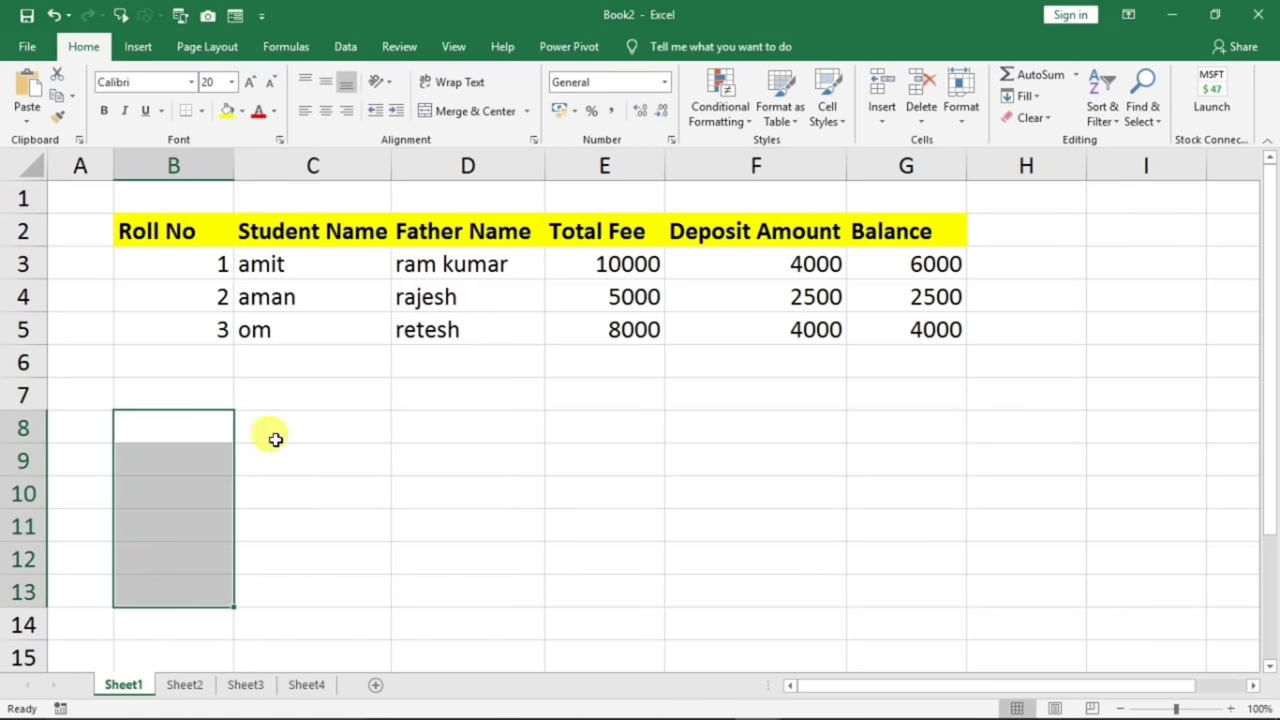
drag(278, 431, 1134, 429)
click(1134, 429)
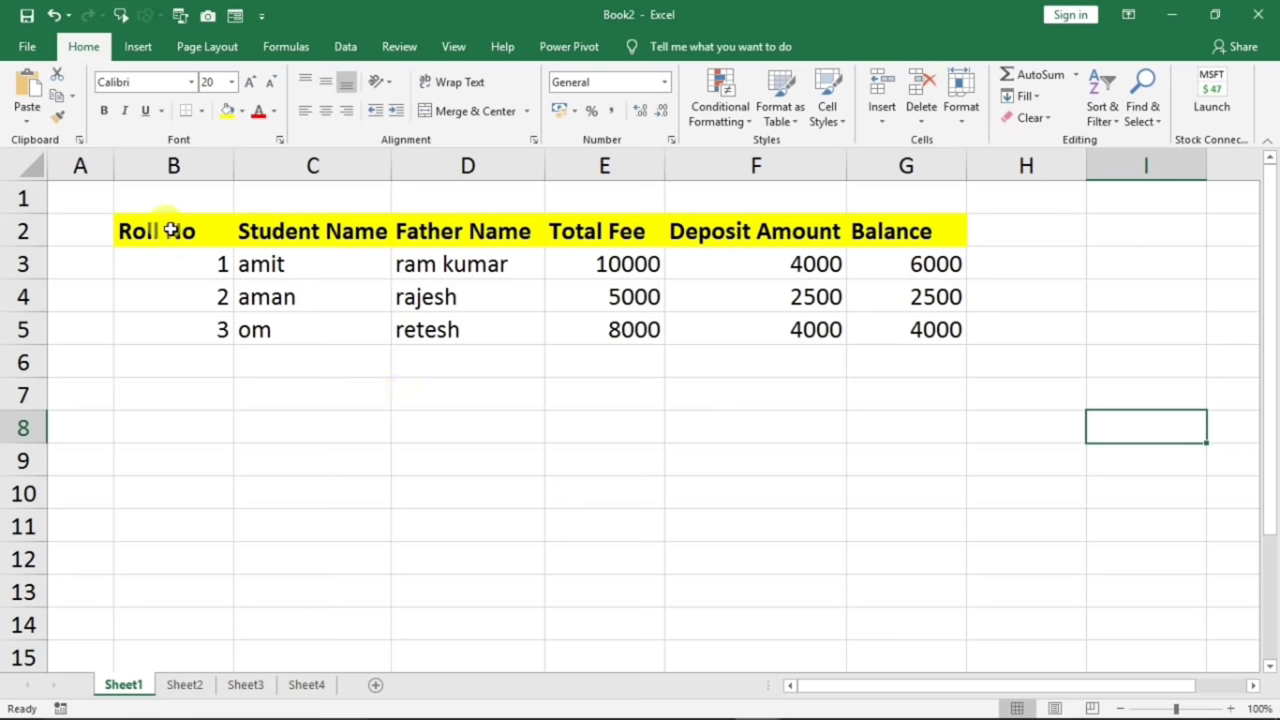
drag(171, 223, 874, 323)
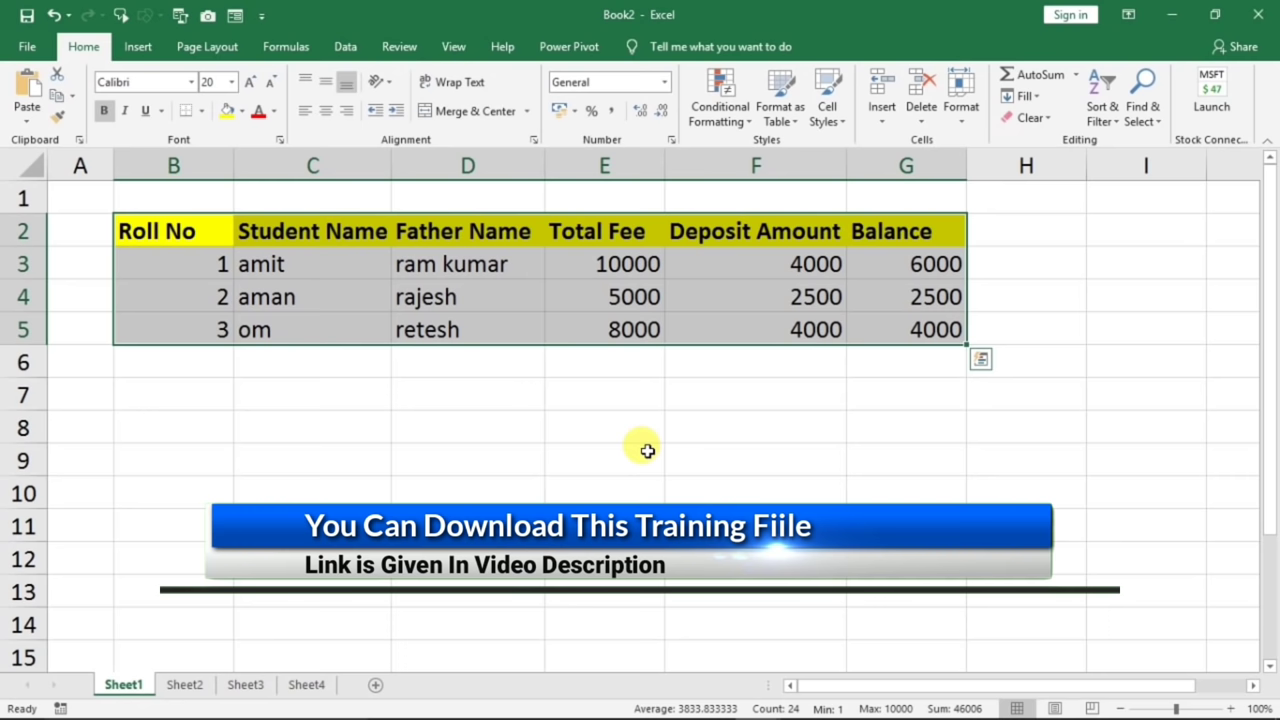
- Start row 6 with roll 4 and the fourth student's and father's names
click(172, 366)
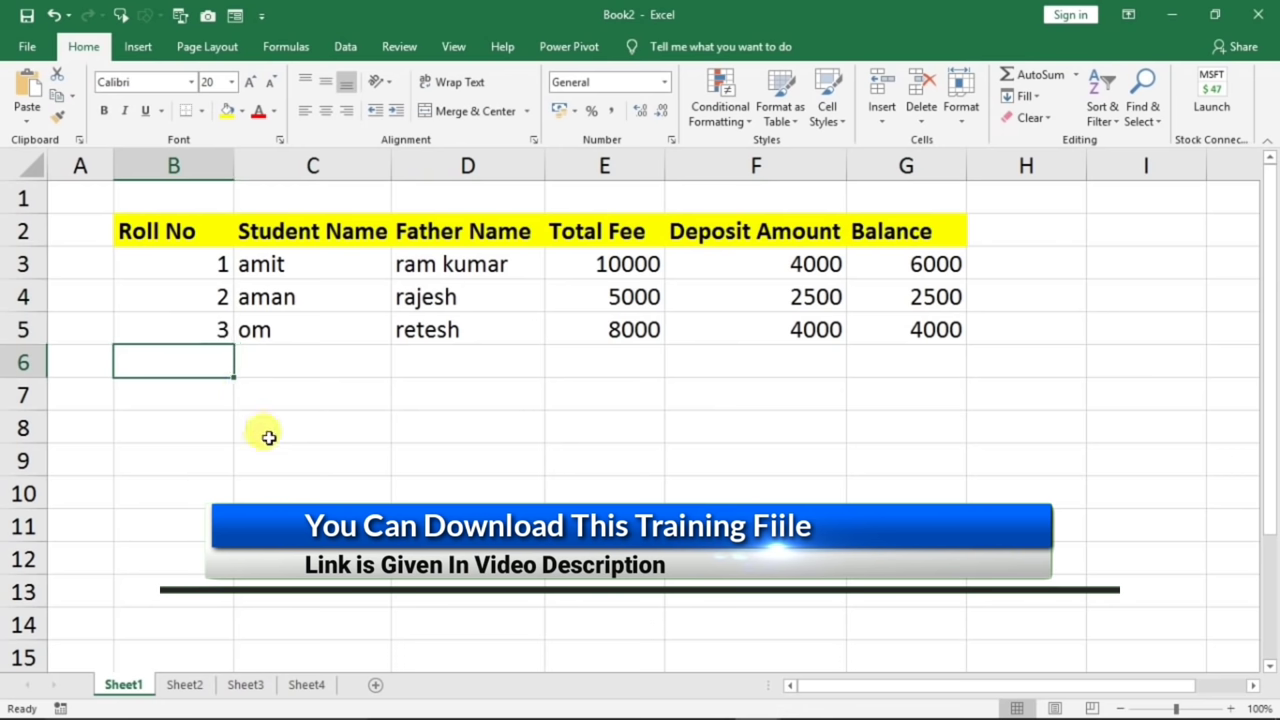
text(4)
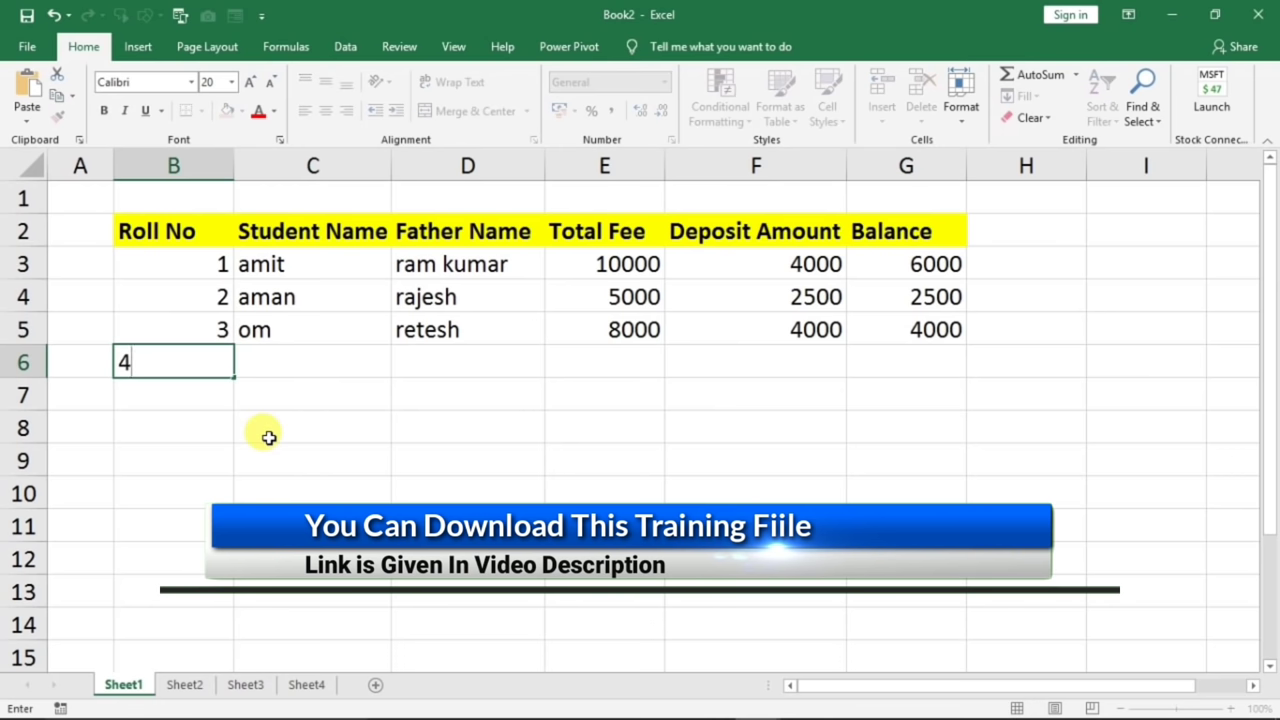
key(Tab)
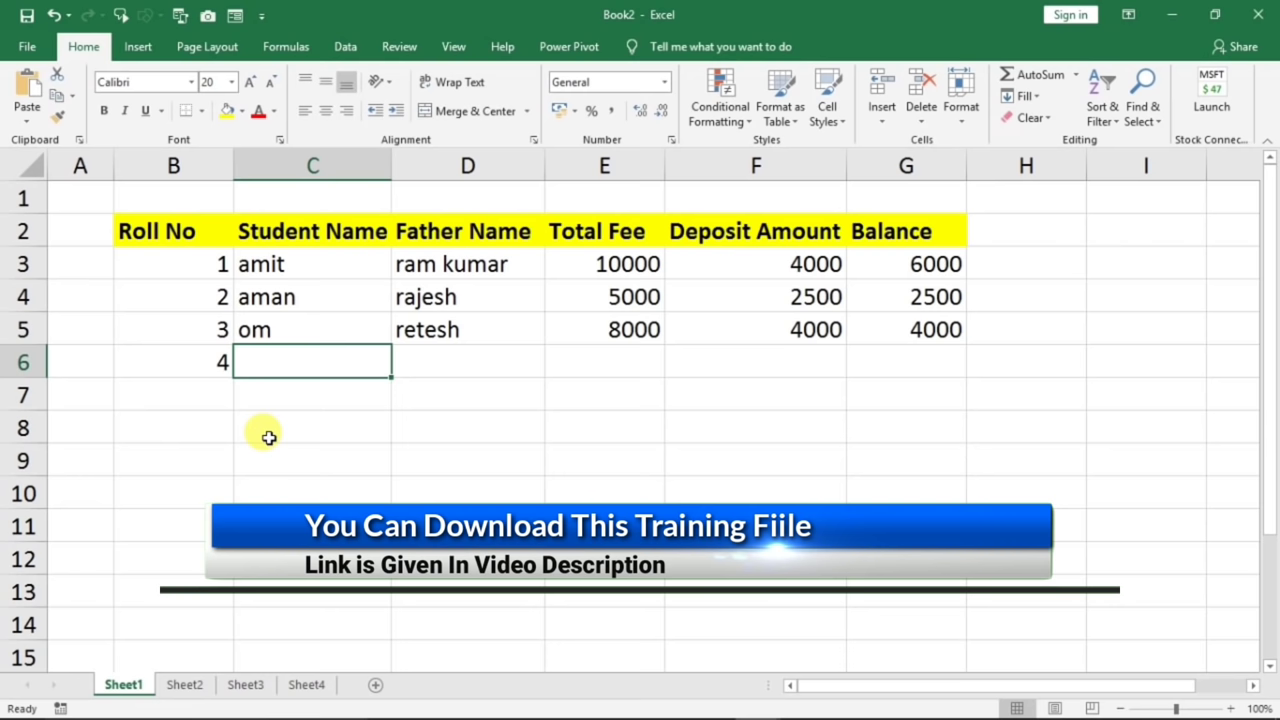
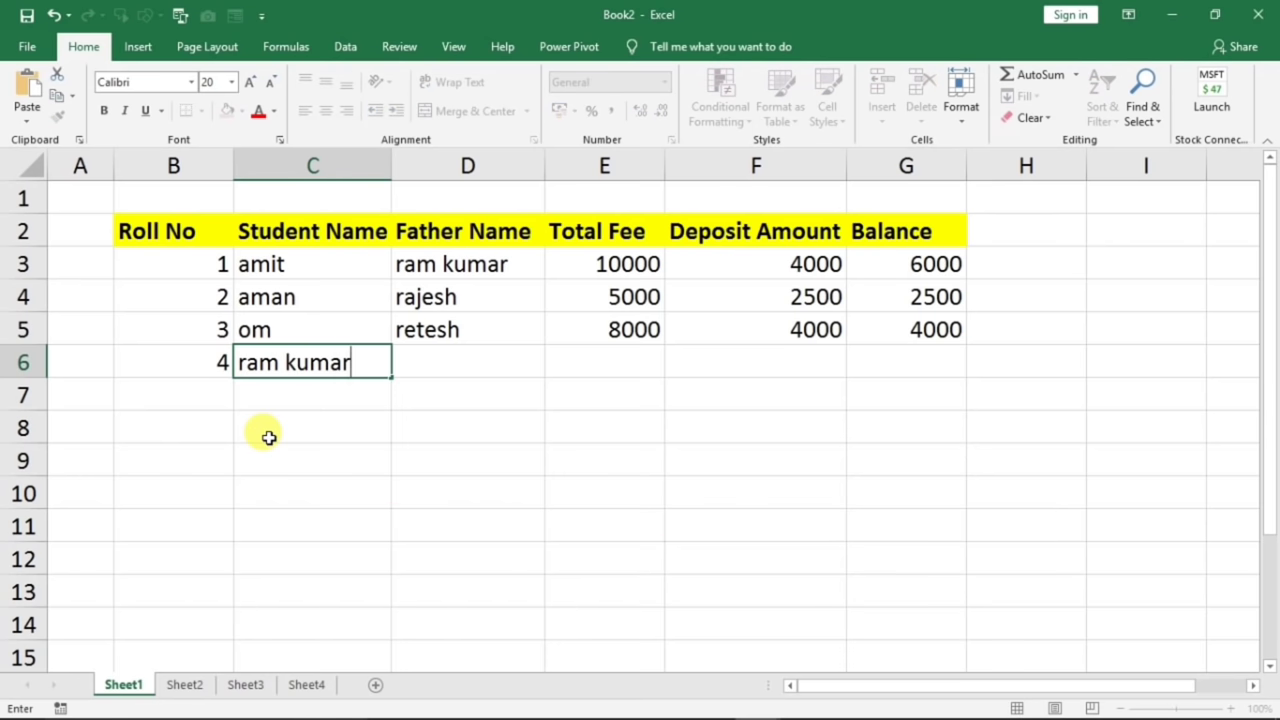
key(Tab)
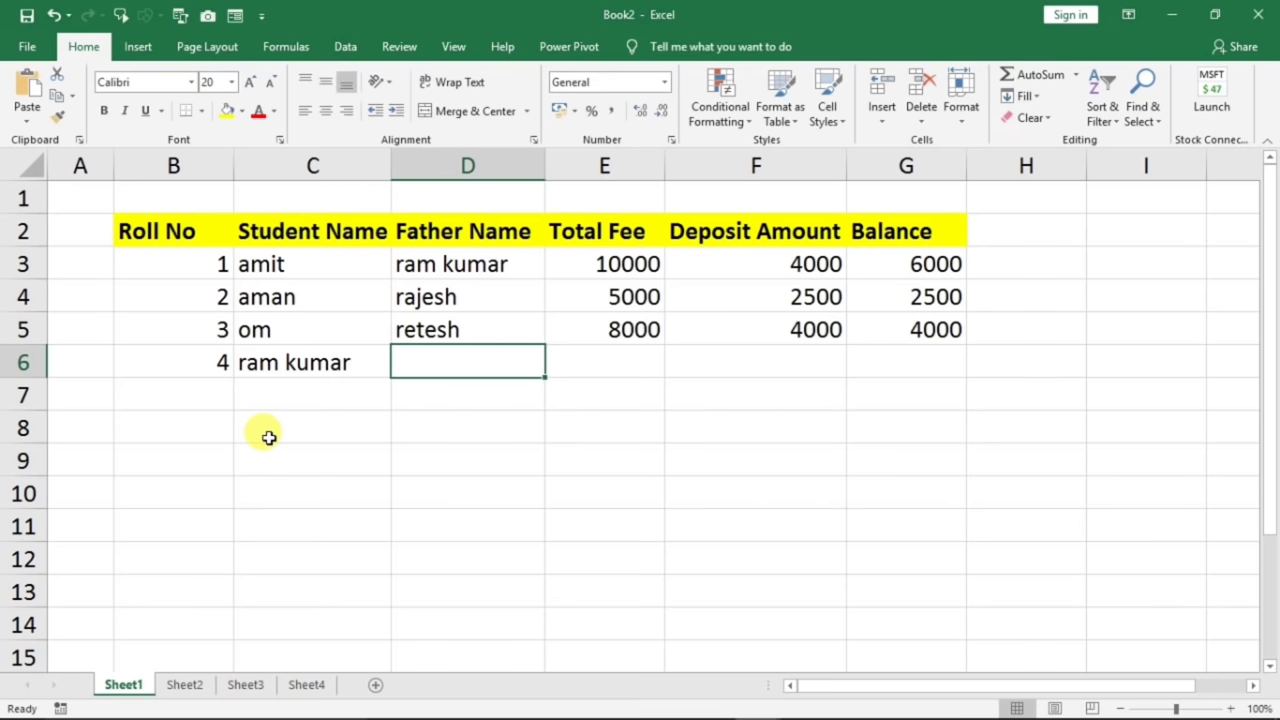
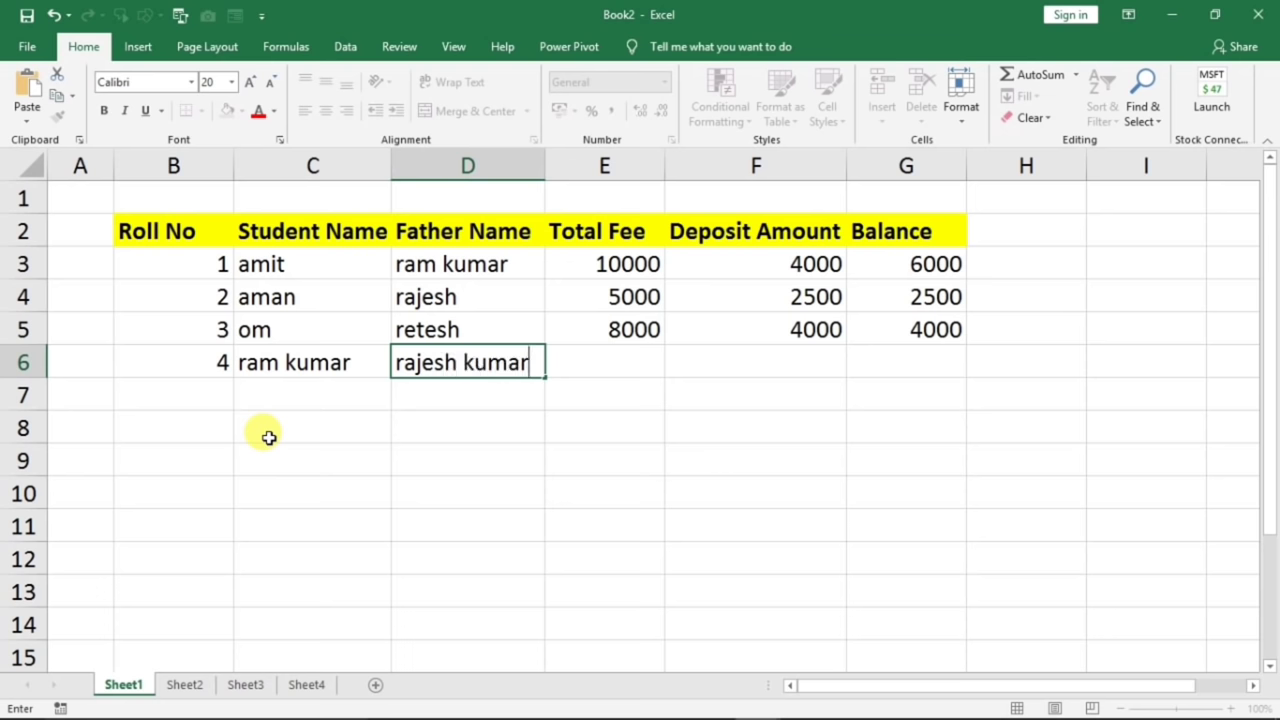
key(Tab)
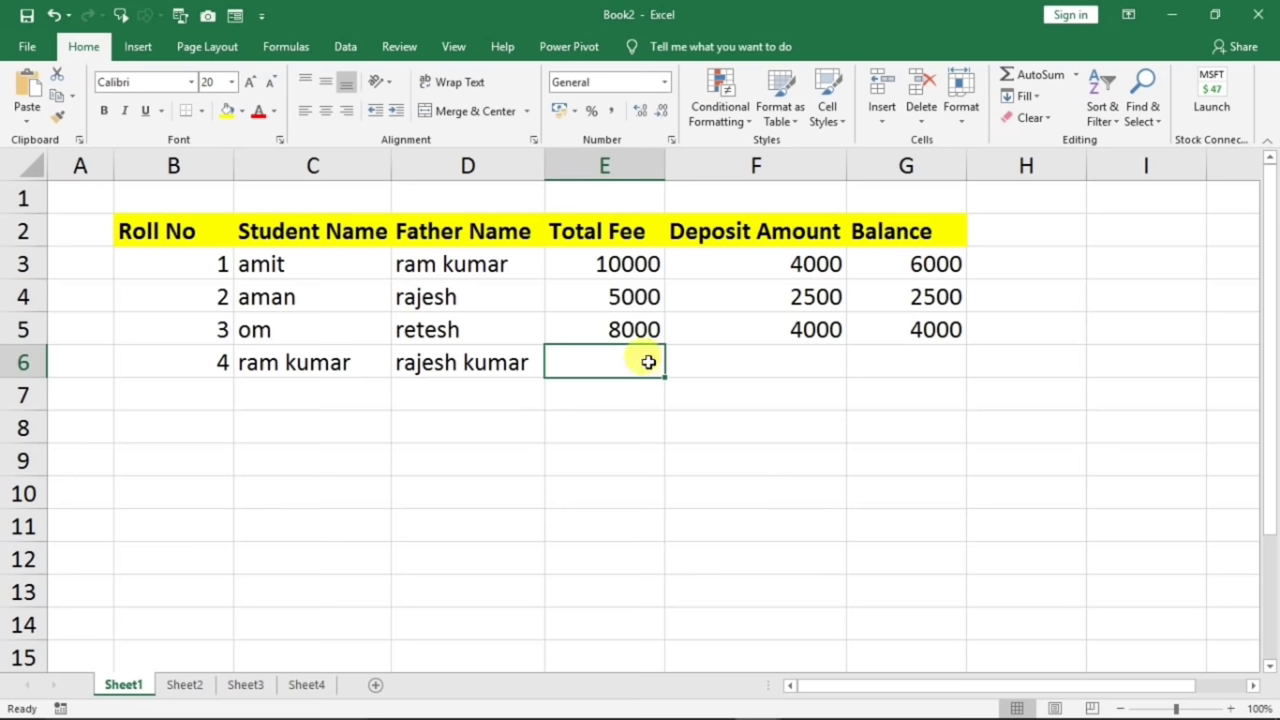
- Fill E6:G6 down from row 5 with Ctrl+D, giving 8000, 4000 and 4000
drag(626, 360, 872, 366)
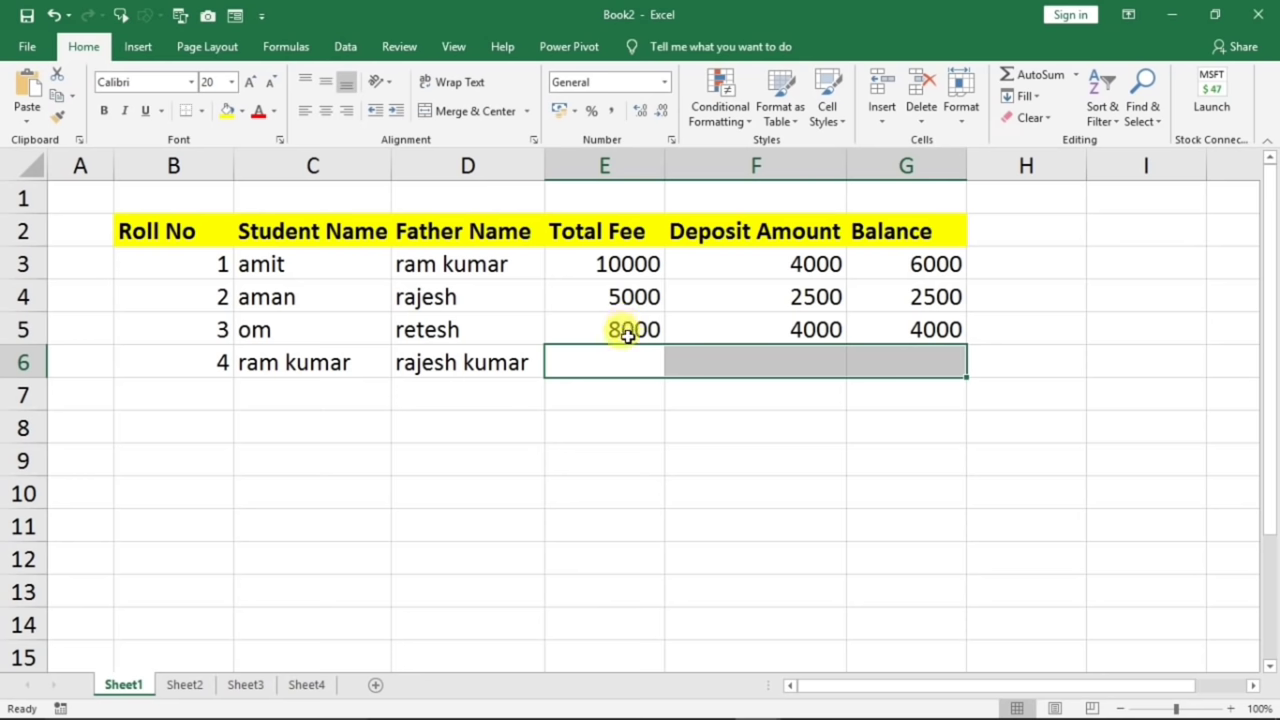
click(623, 363)
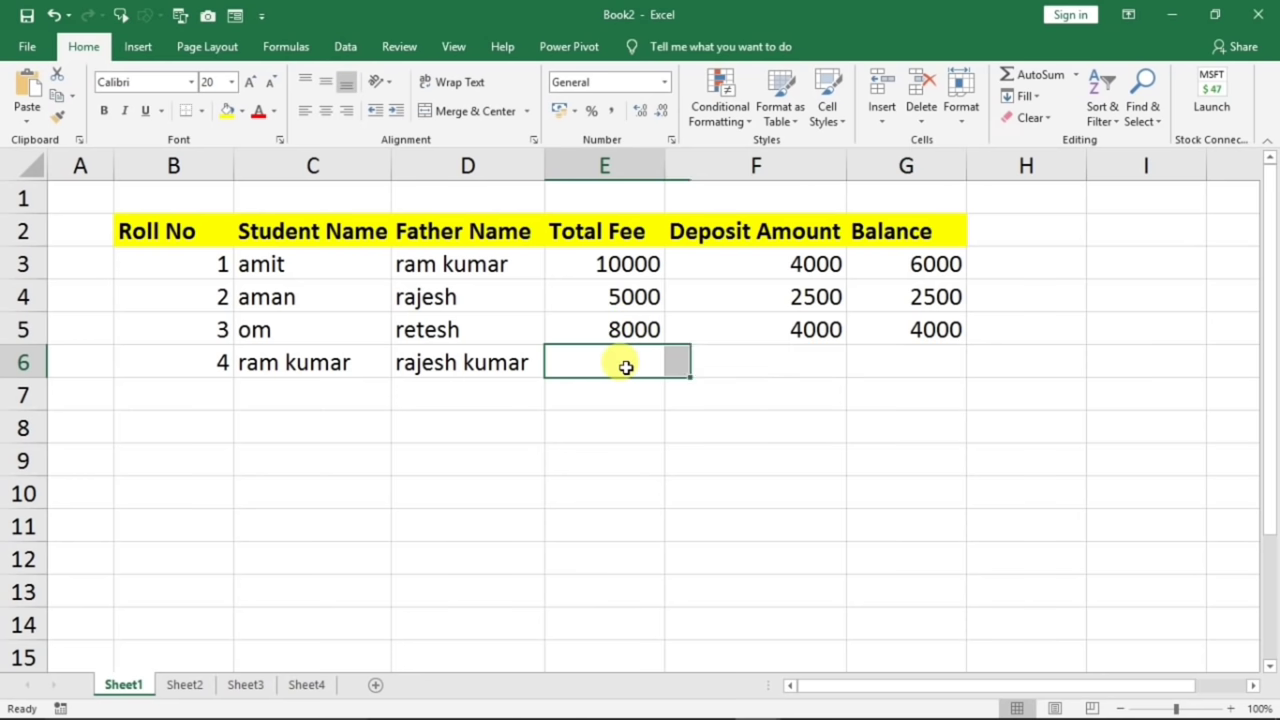
drag(658, 360, 881, 370)
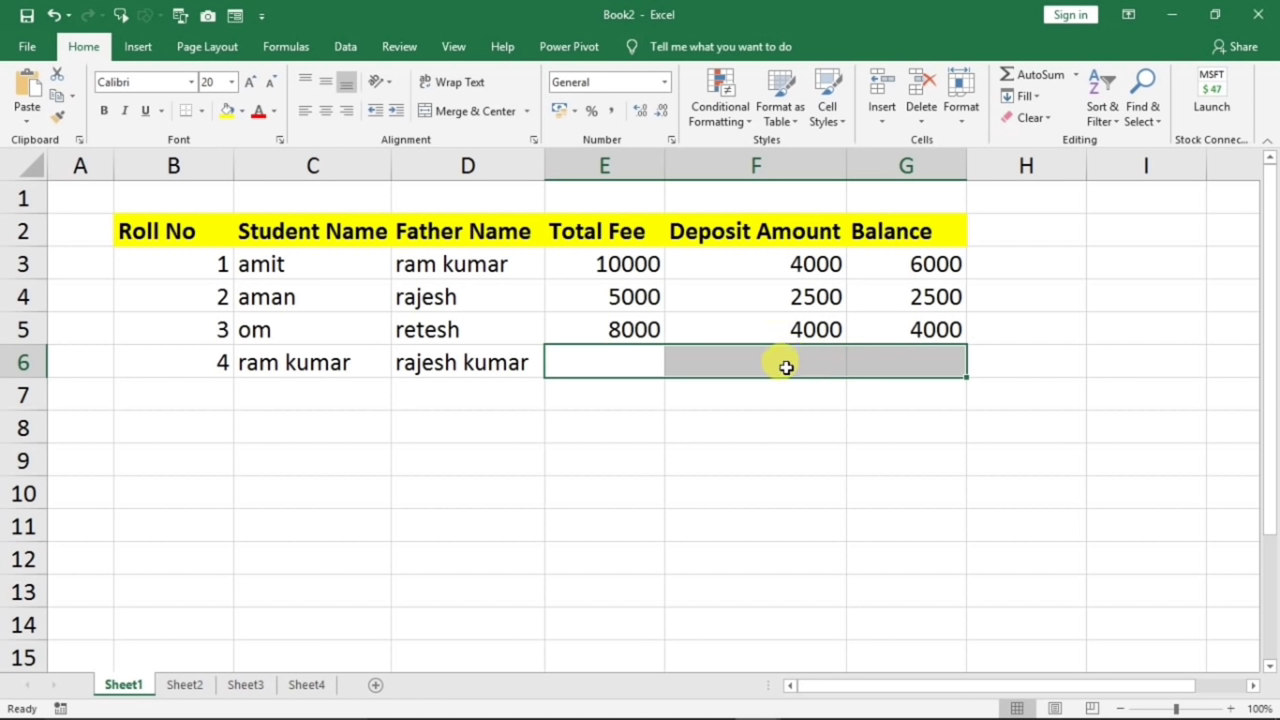
key(ctrl+d)
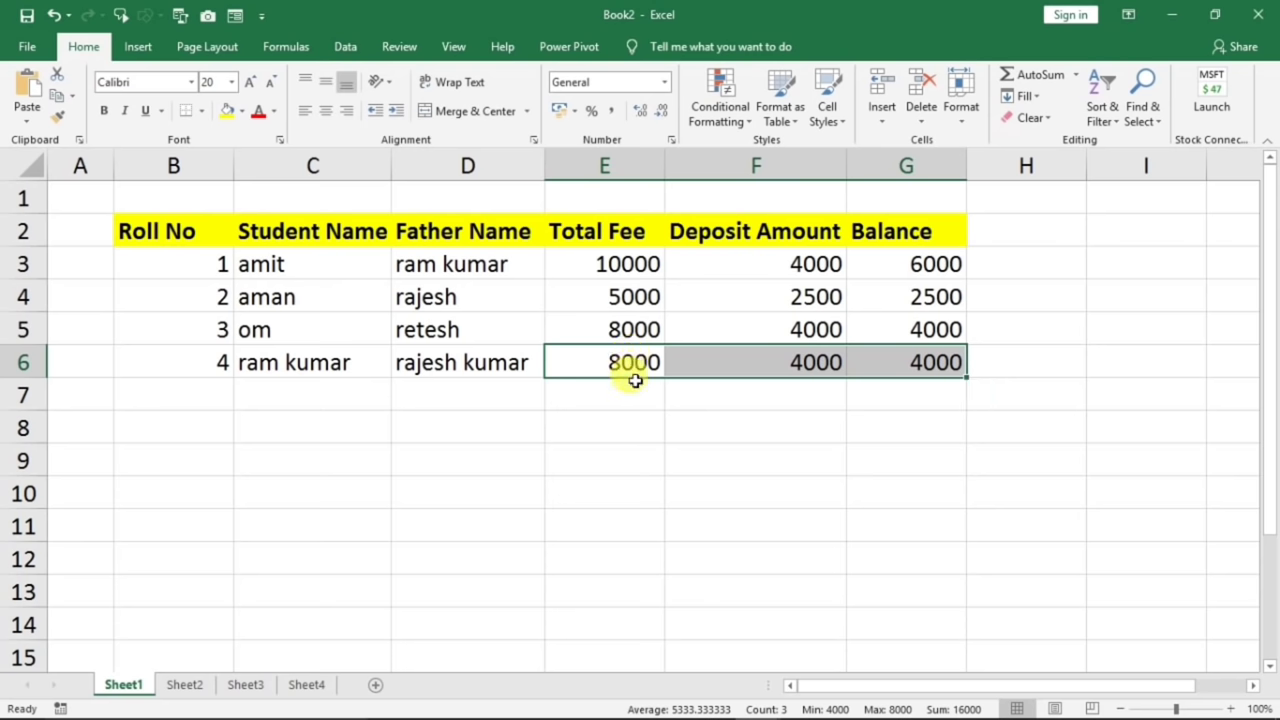
click(634, 385)
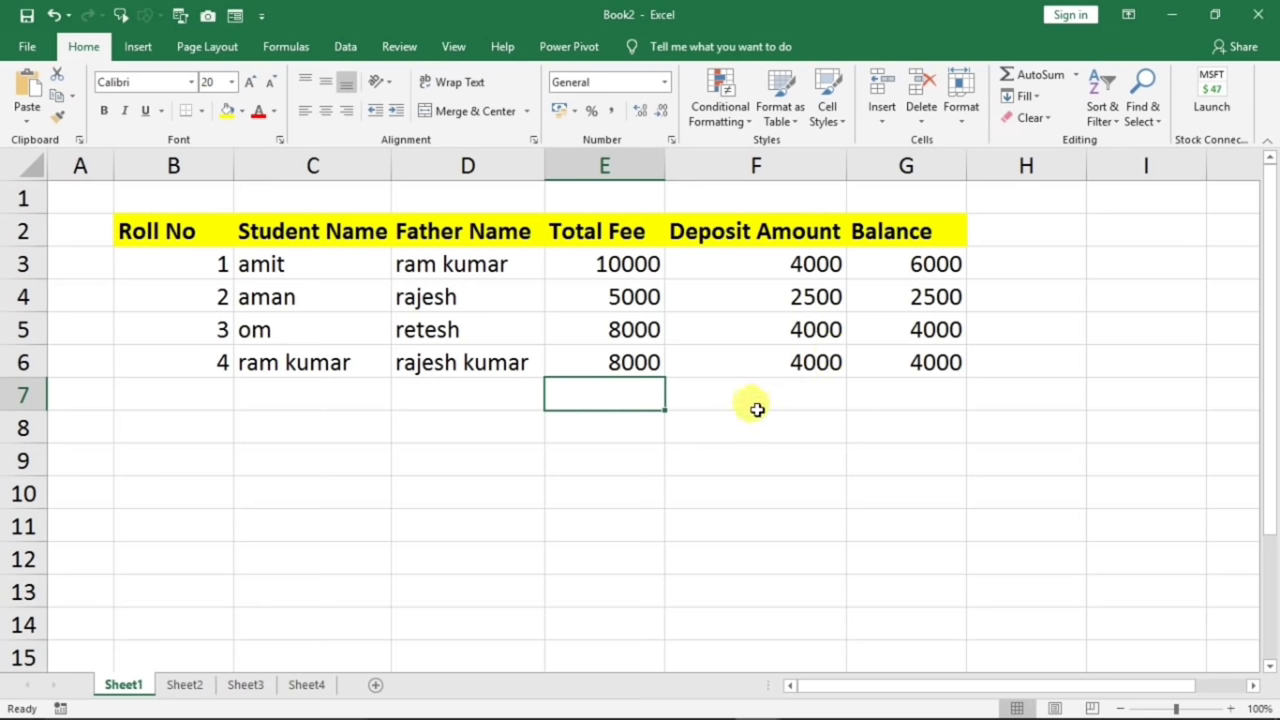
click(1035, 232)
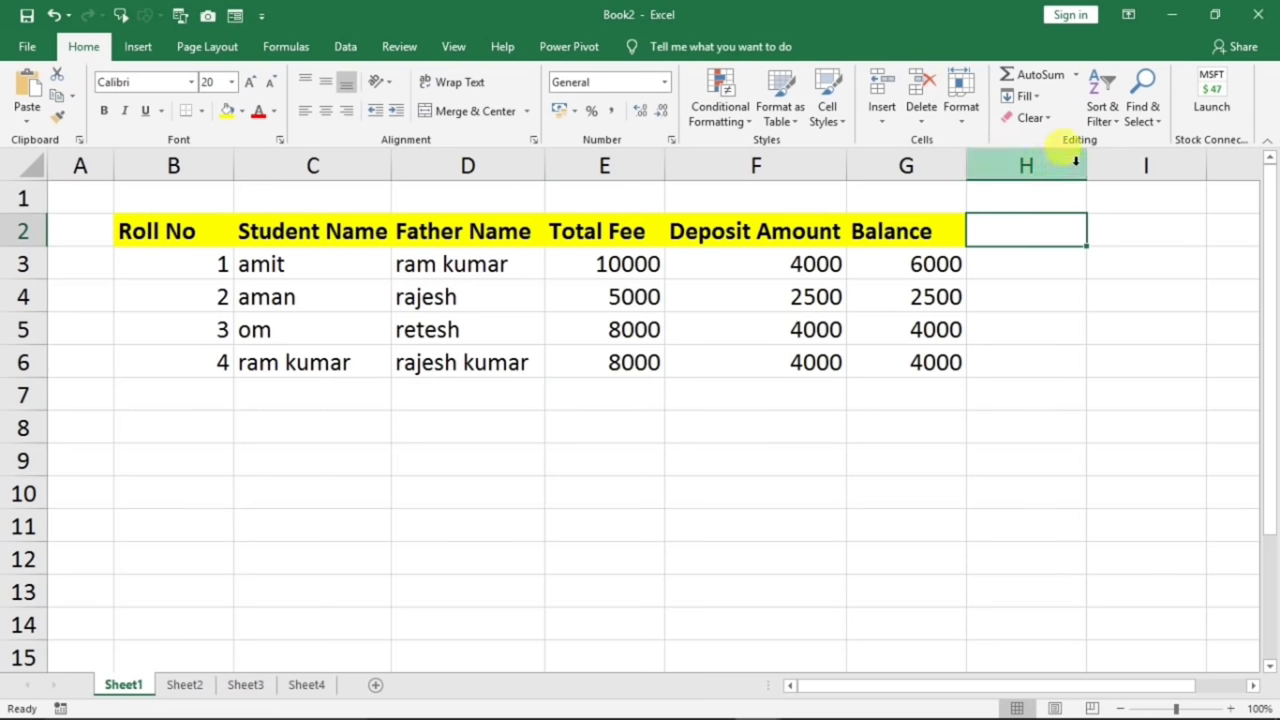
- Widen column H, head it 'Aadhar no', and enter the first two Aadhar numbers
drag(1086, 164, 1168, 164)
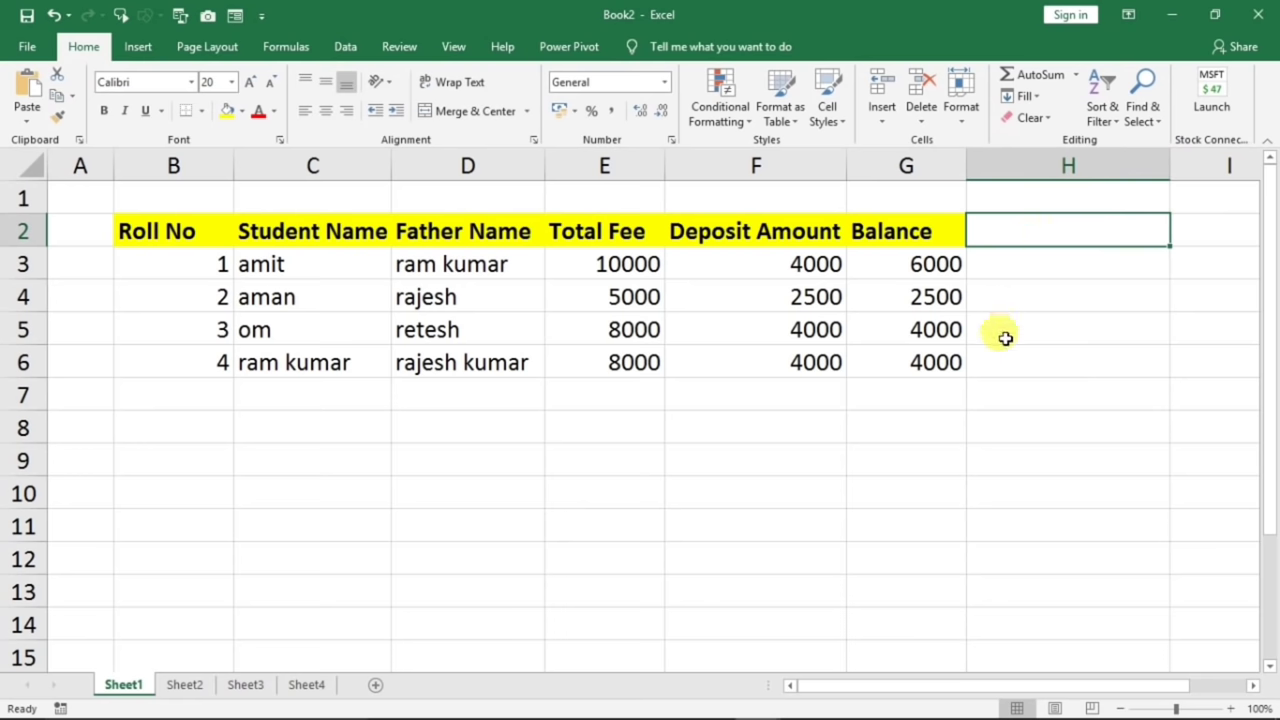
text(Aa)
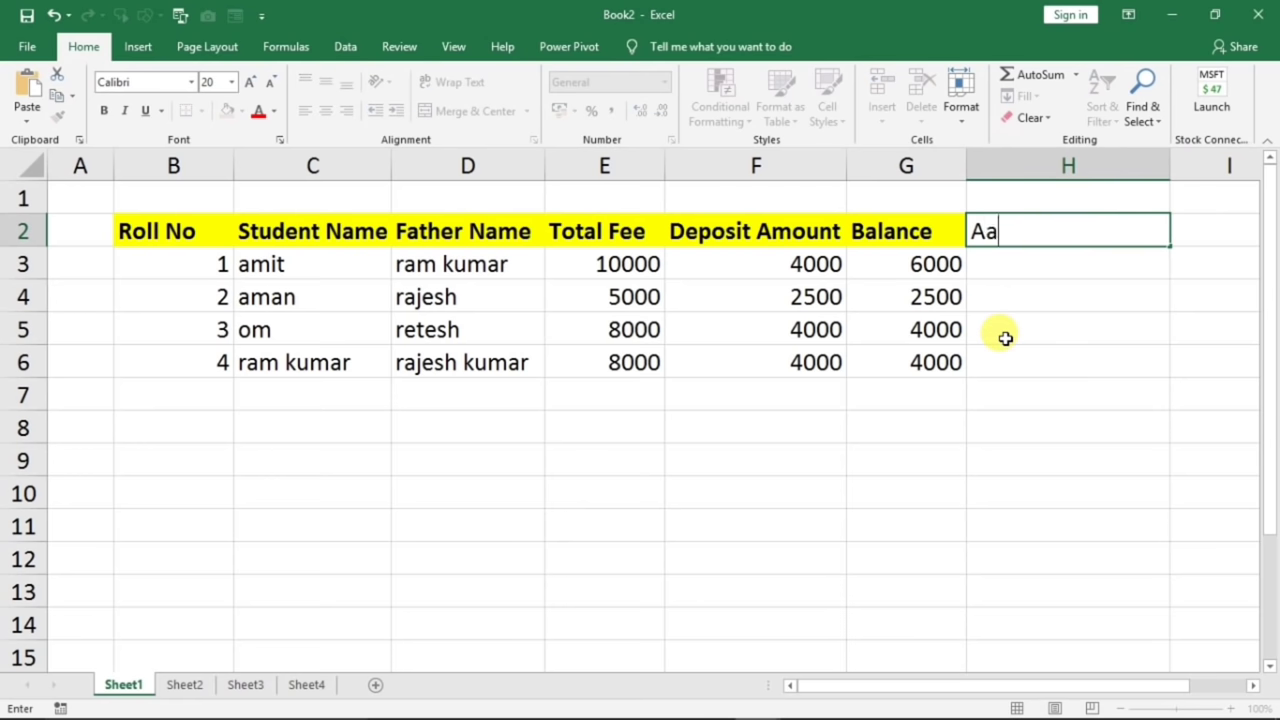
text(dhar no)
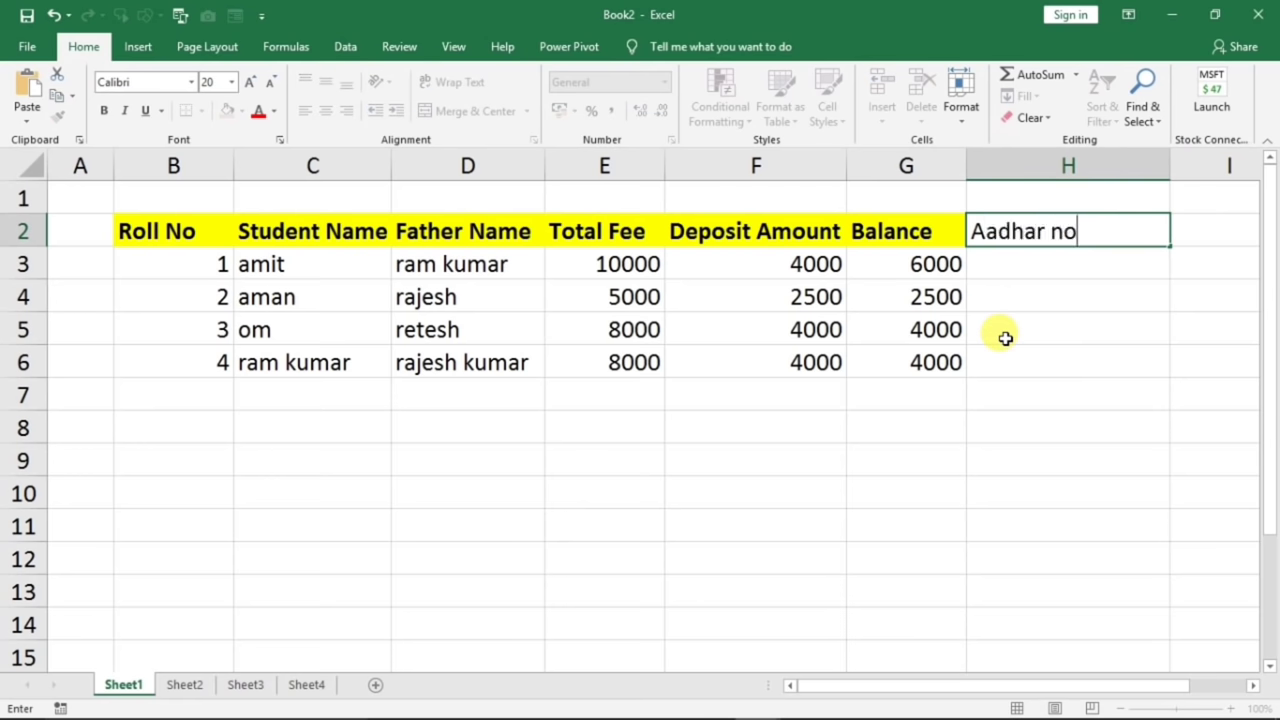
click(1005, 263)
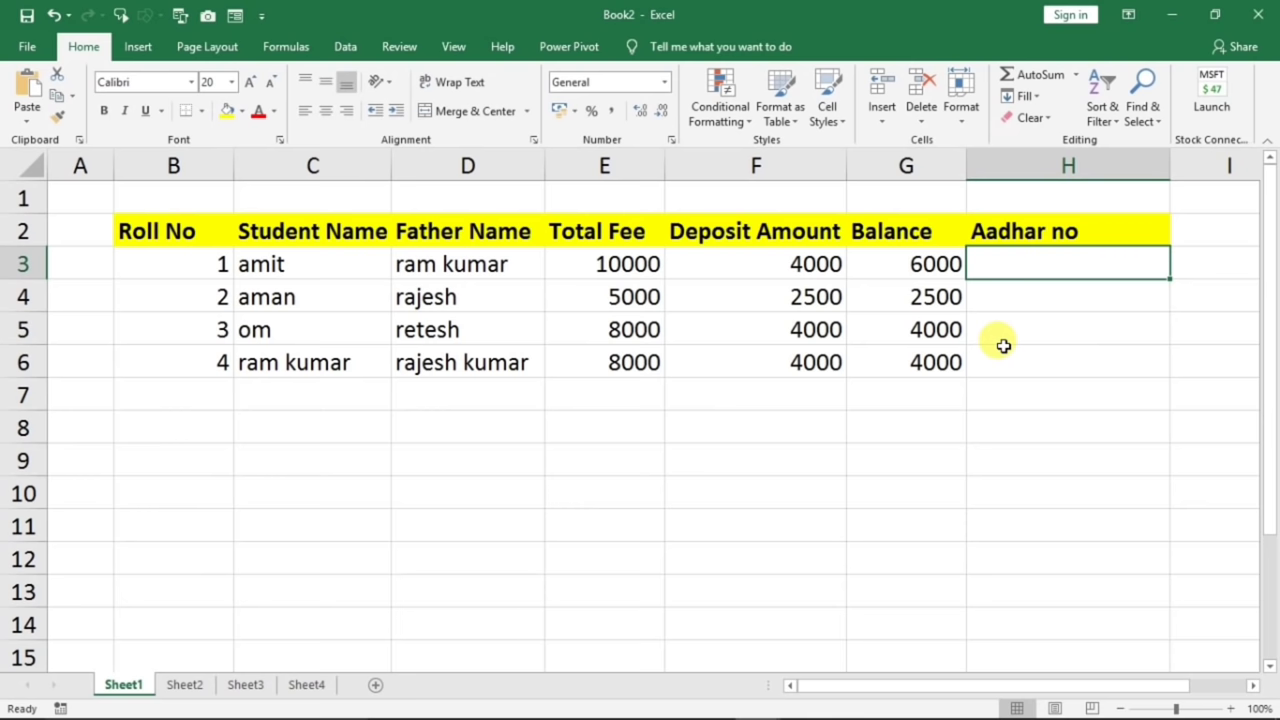
text(20)
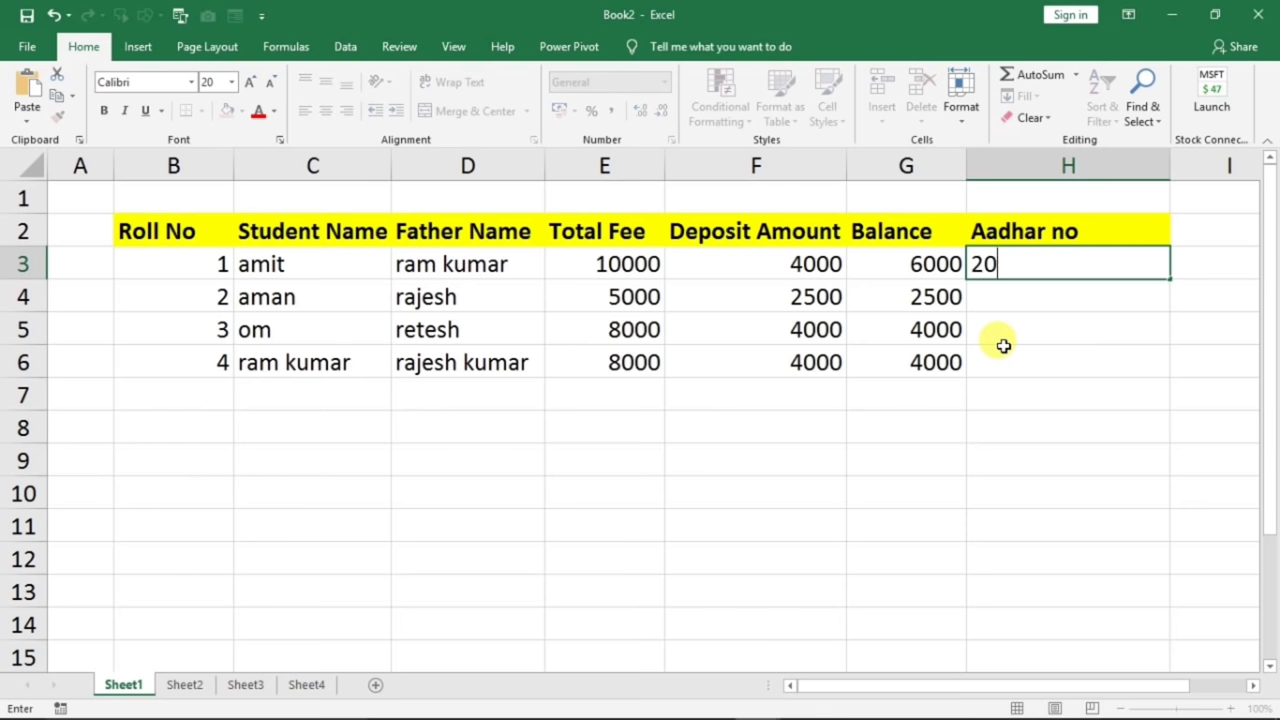
text(2020)
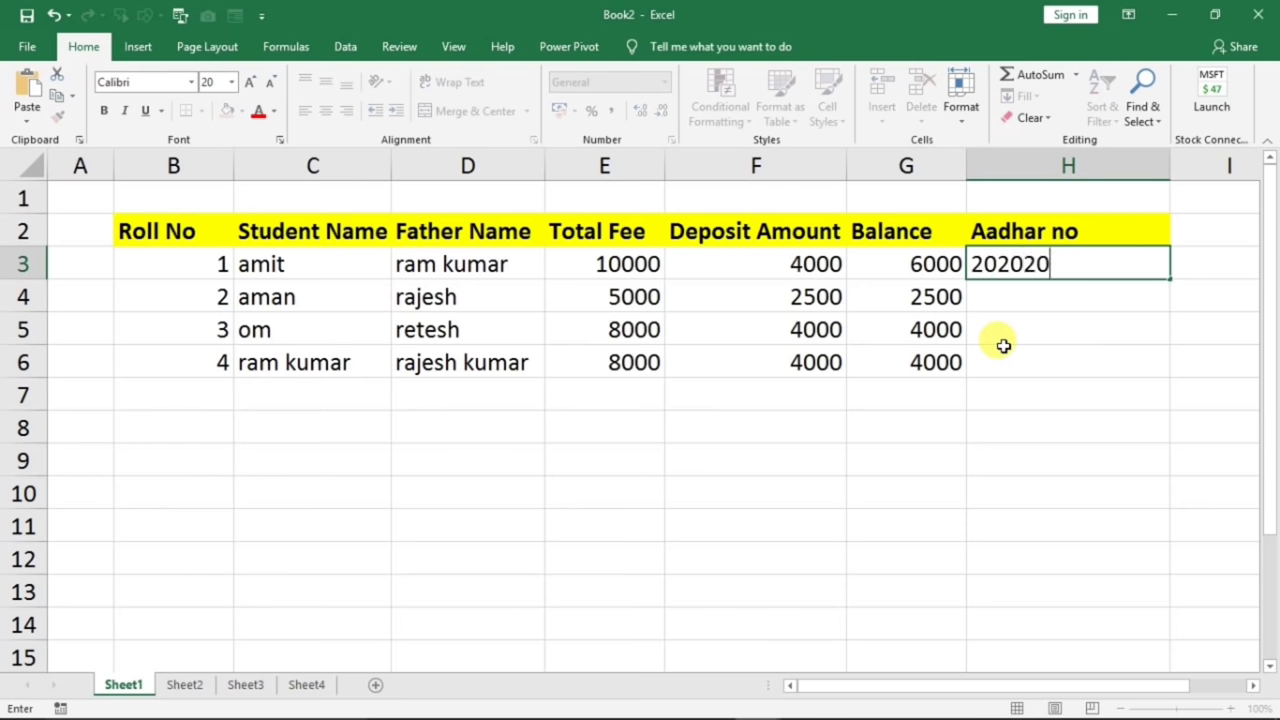
text(212022)
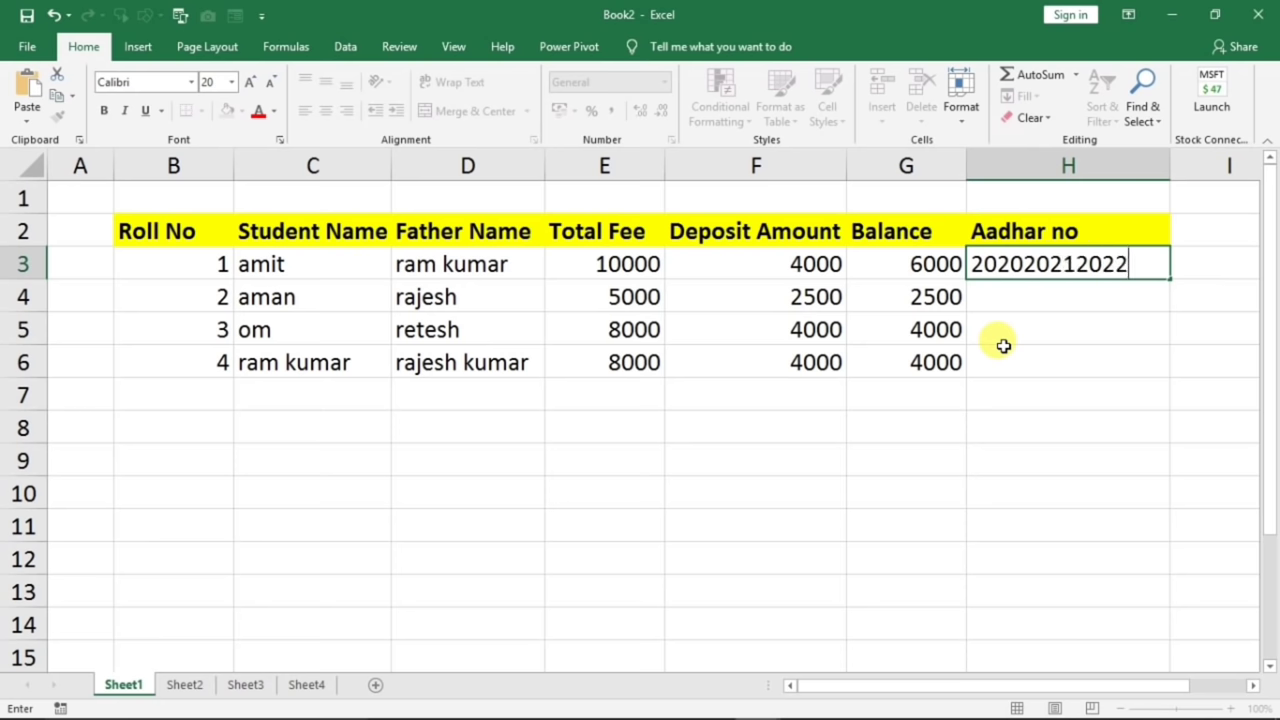
key(Return)
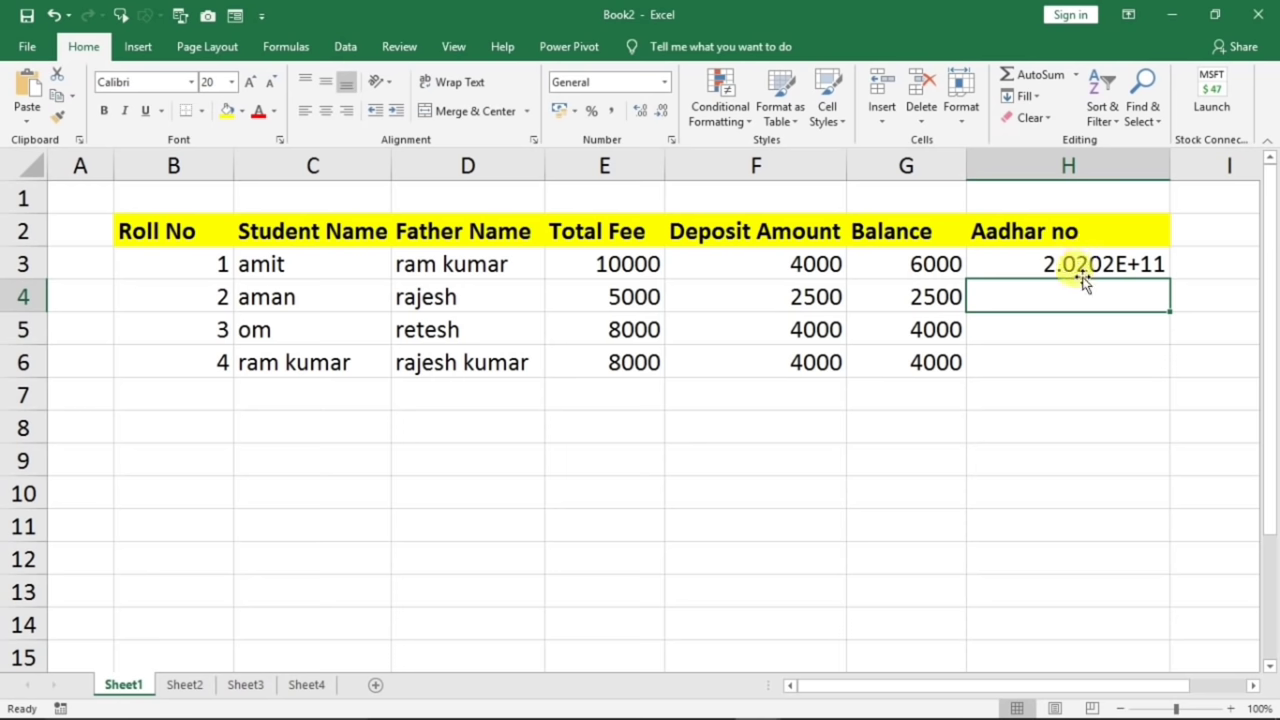
text(43434343434)
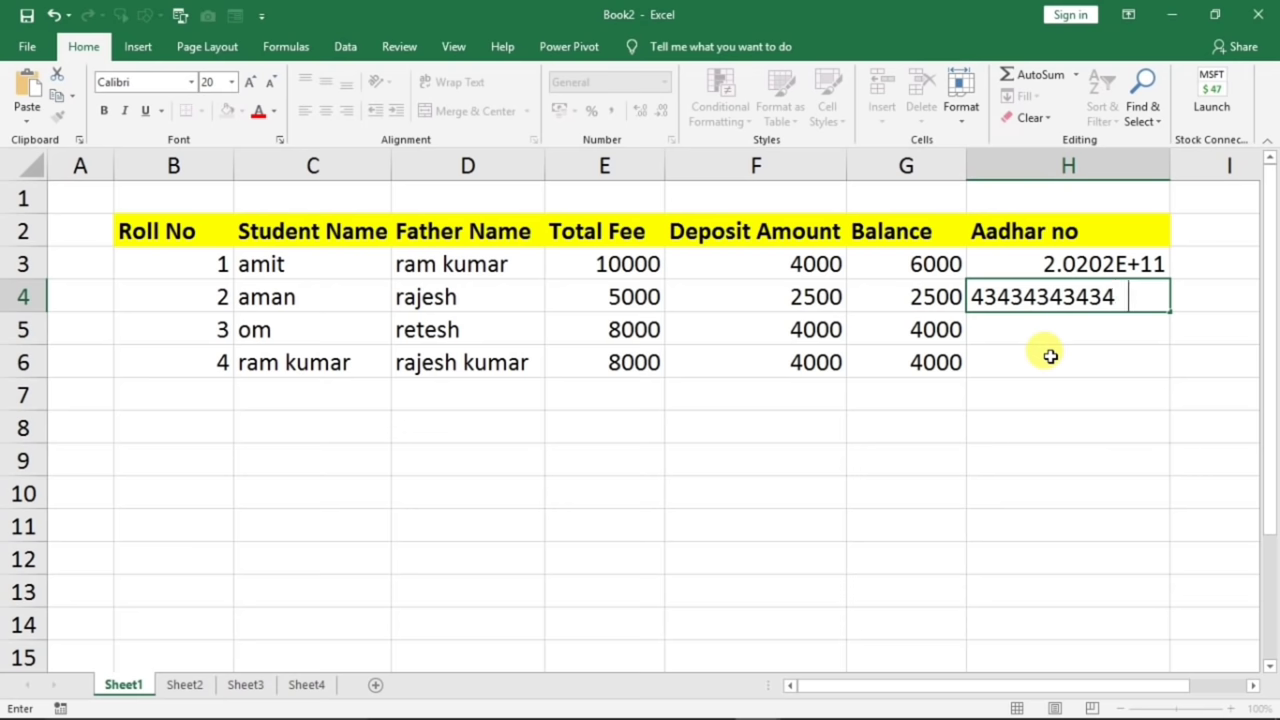
click(1050, 356)
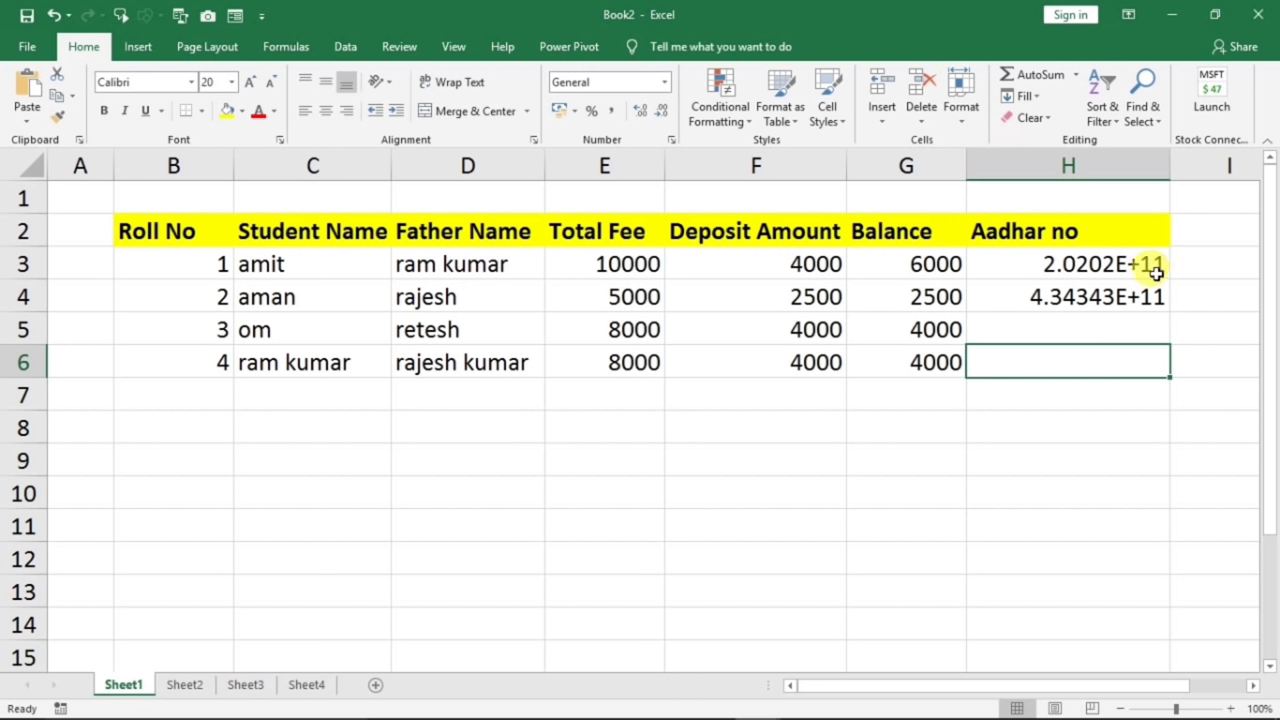
- Enter the third Aadhar number in H5 and select H3:H6, shown in scientific notation
click(1083, 265)
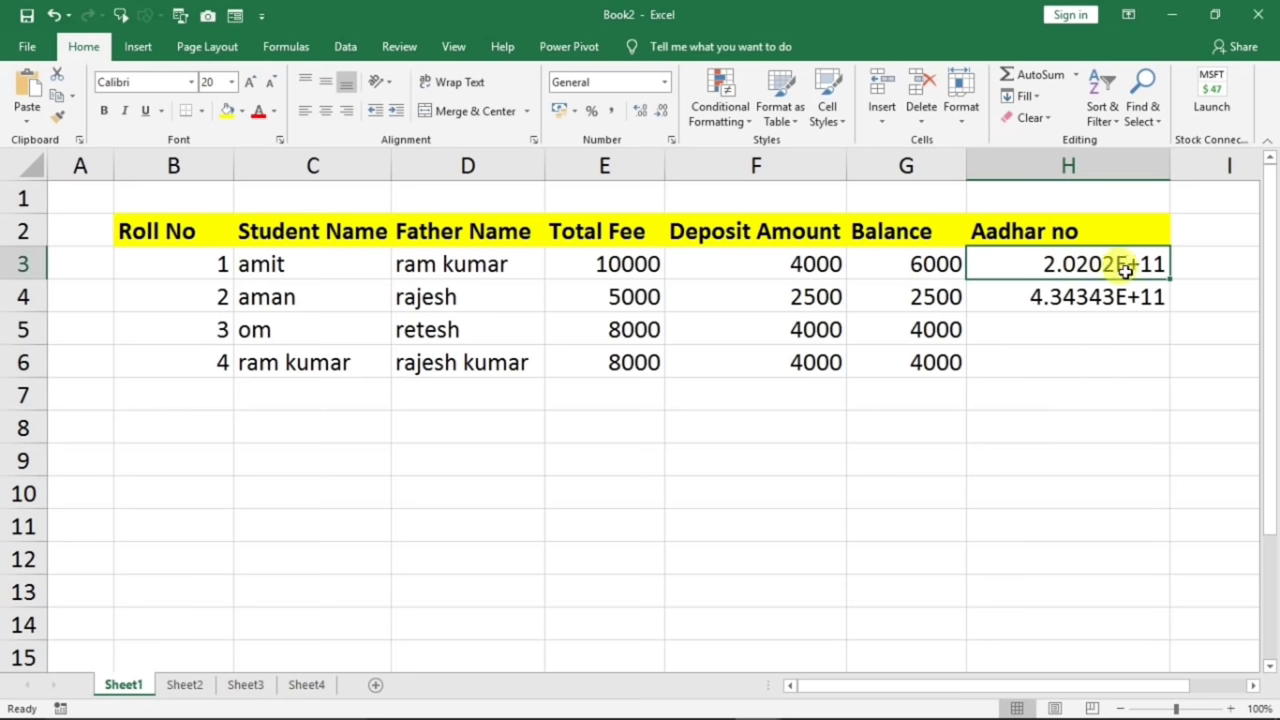
click(1145, 297)
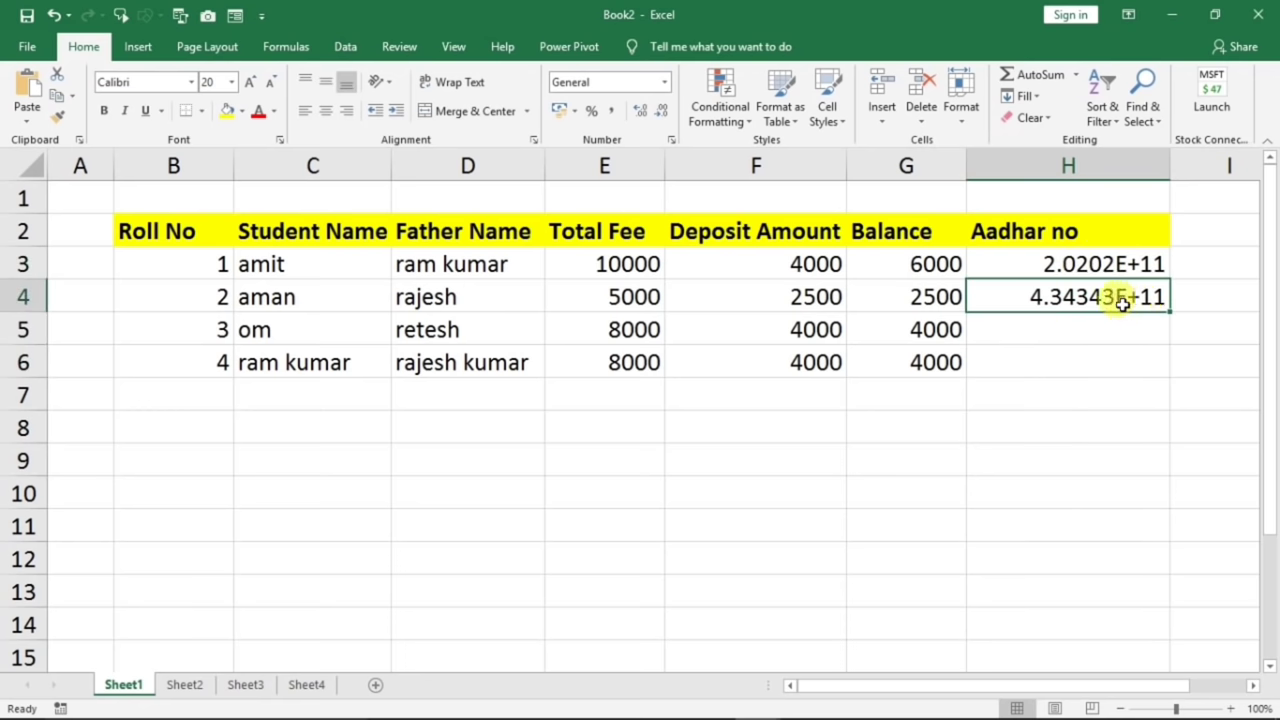
click(1078, 329)
text(454)
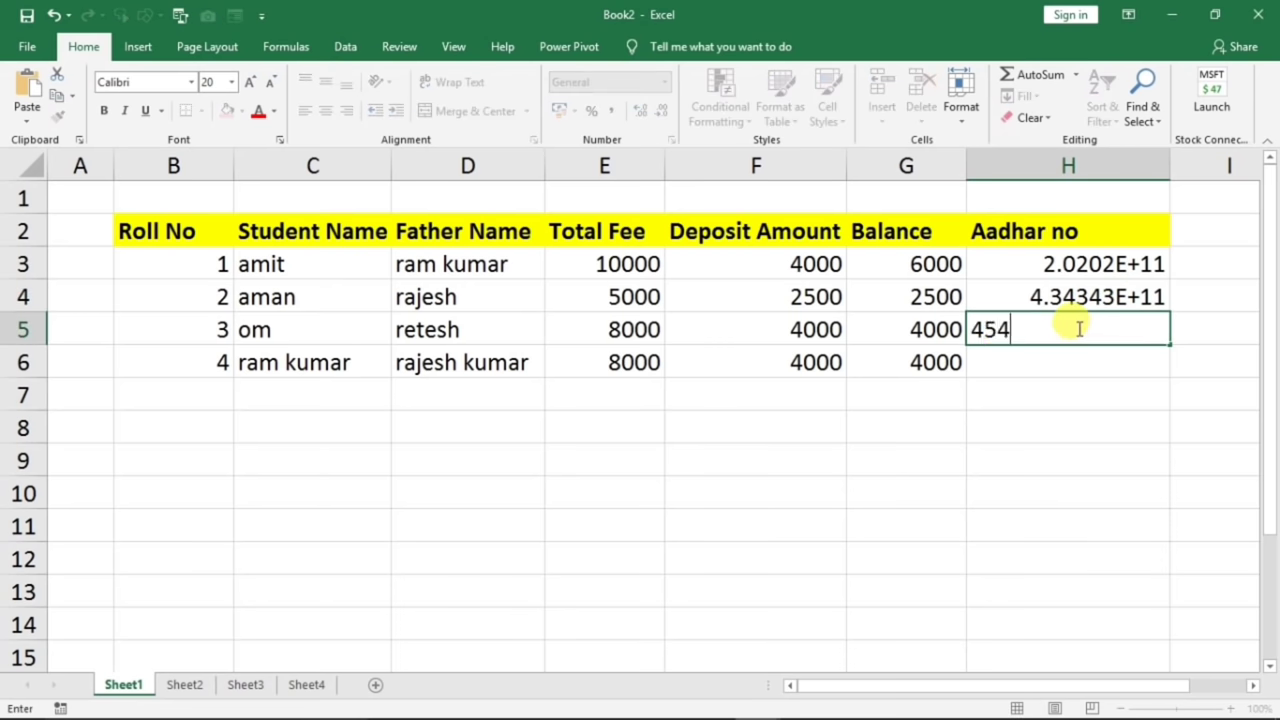
text(54545454544)
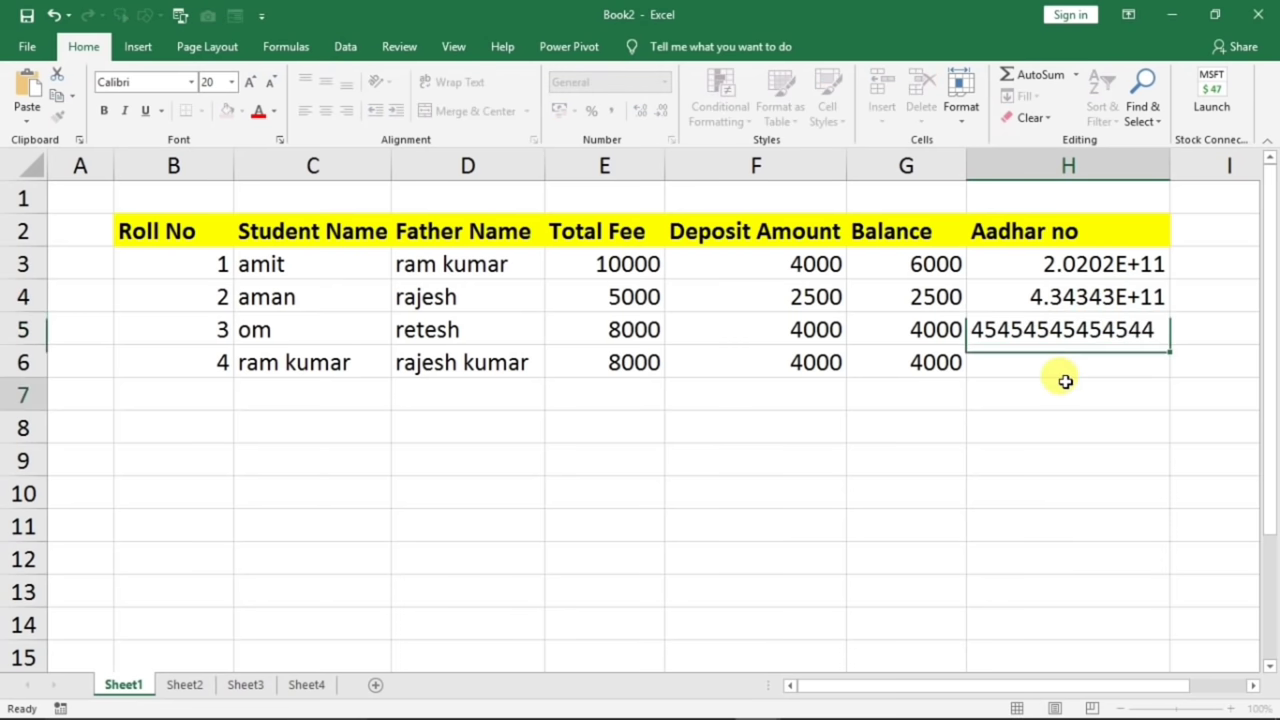
click(1063, 382)
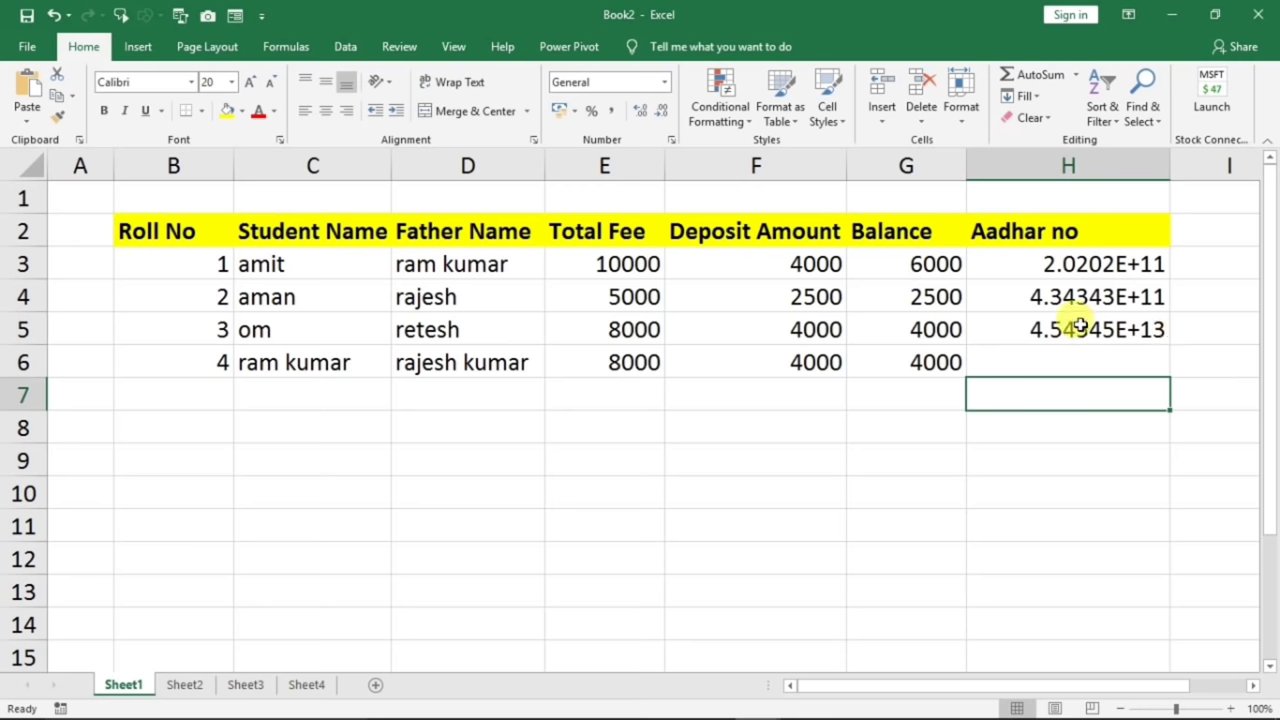
click(1080, 326)
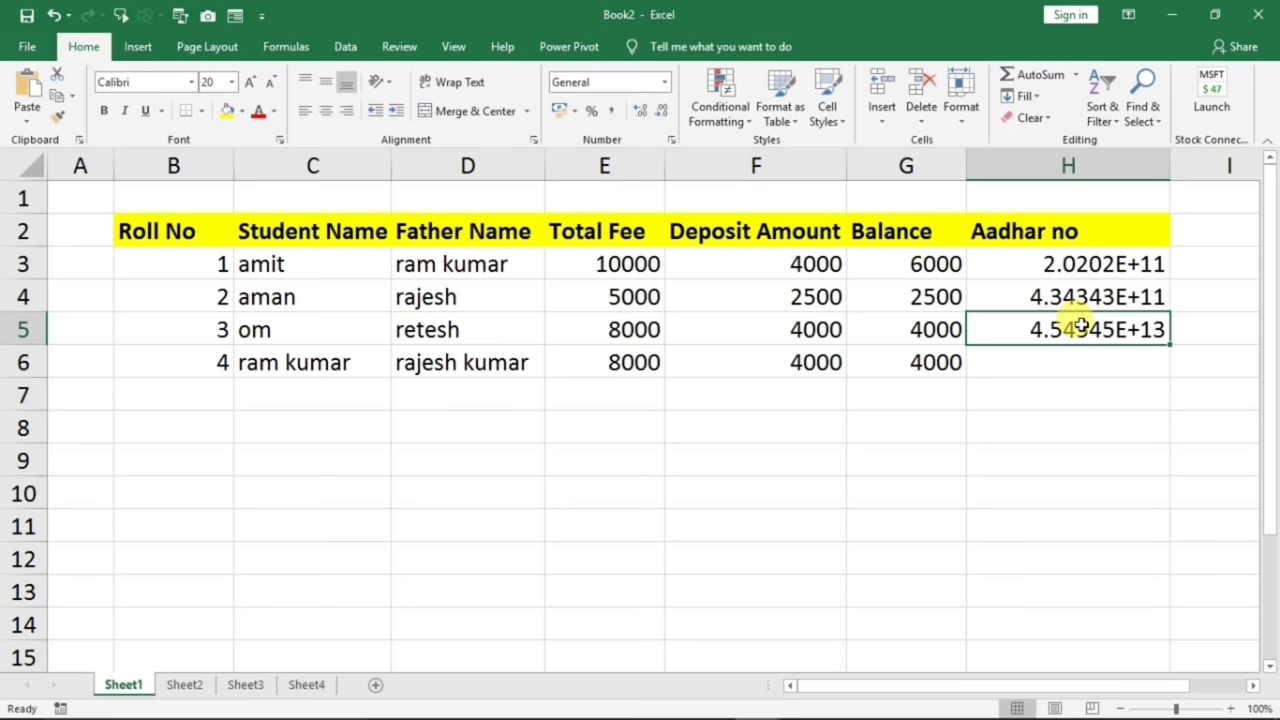
click(1080, 295)
drag(1066, 255, 1074, 349)
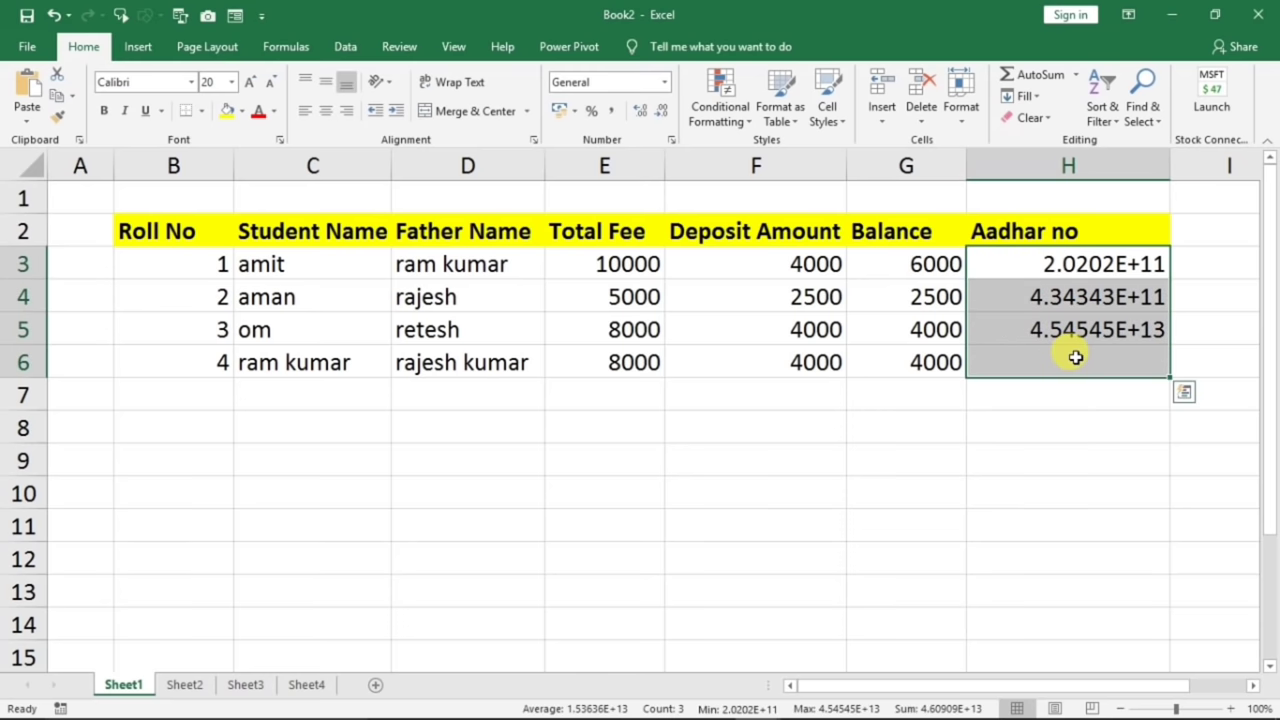
- Format column H as Number with 0 decimal places so the Aadhar numbers show full digits
click(1048, 166)
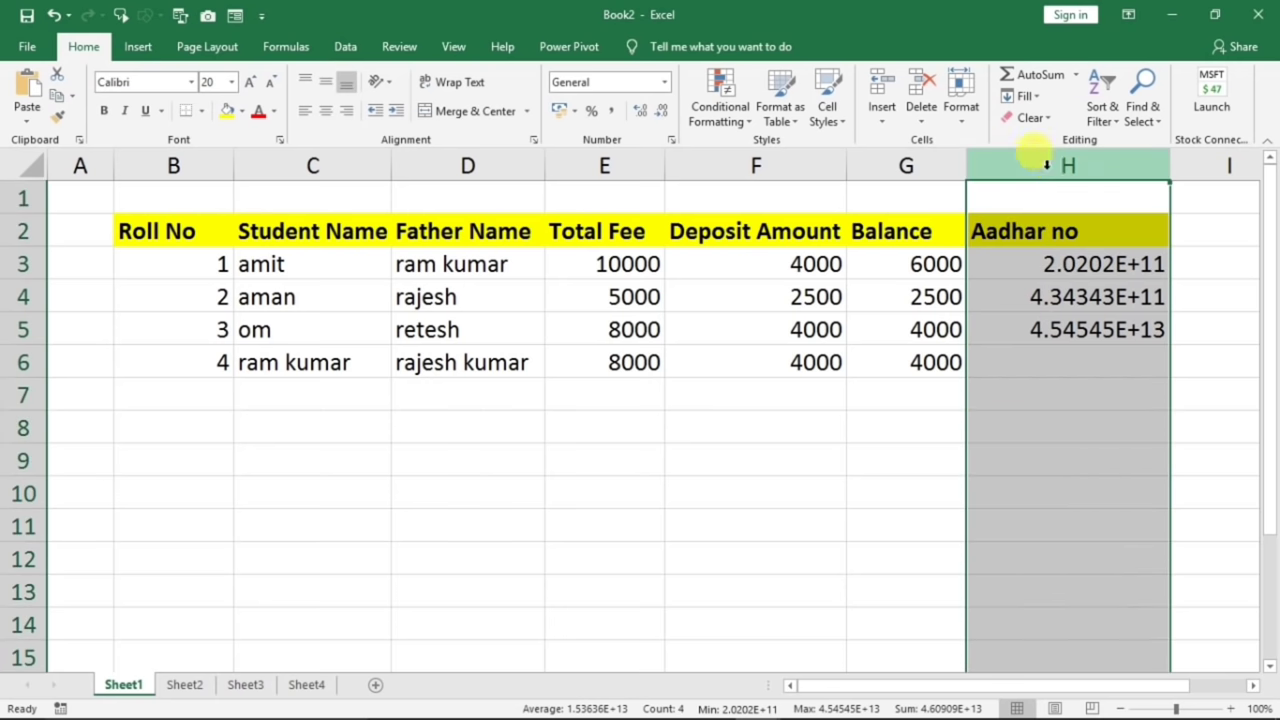
click(912, 166)
click(1068, 166)
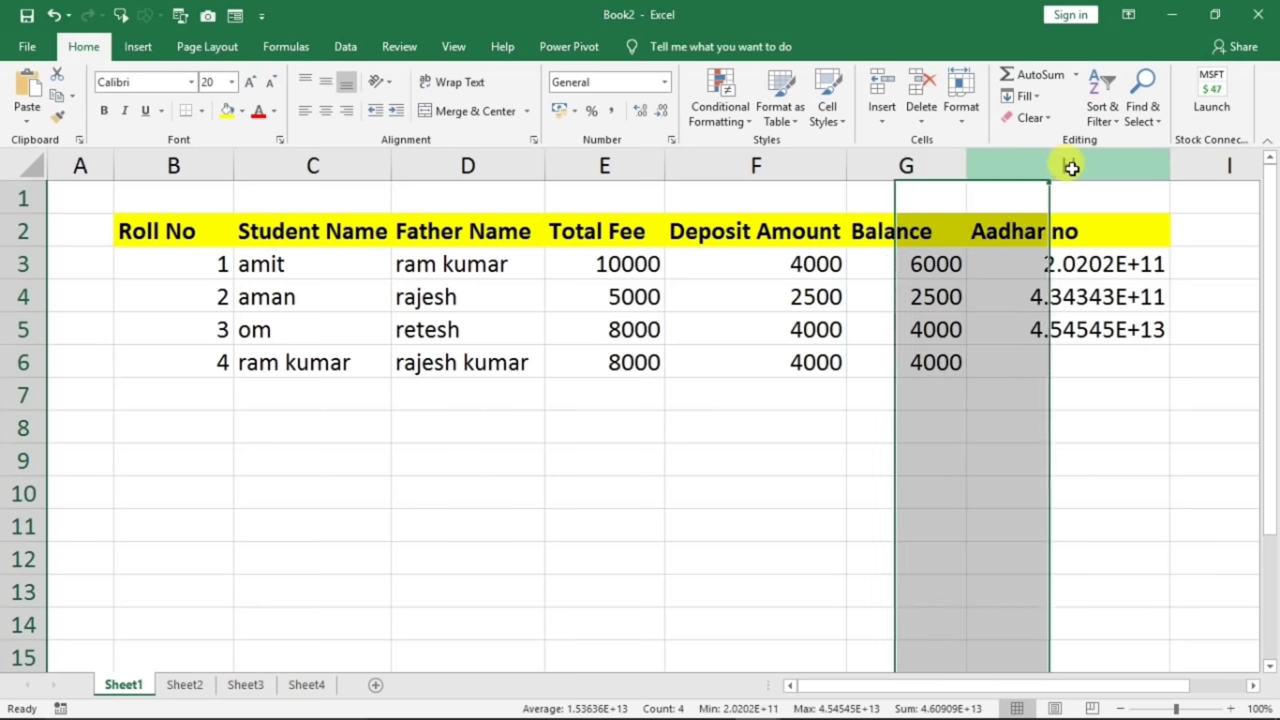
right_click(1068, 347)
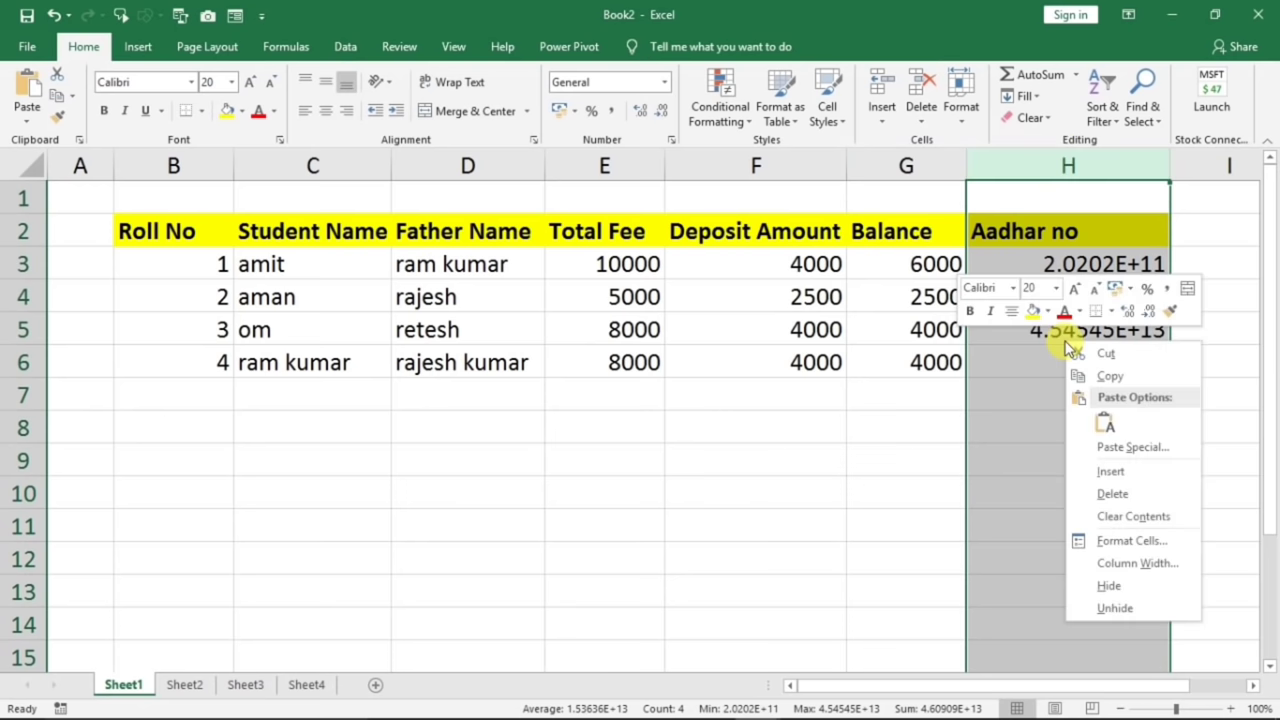
click(1116, 546)
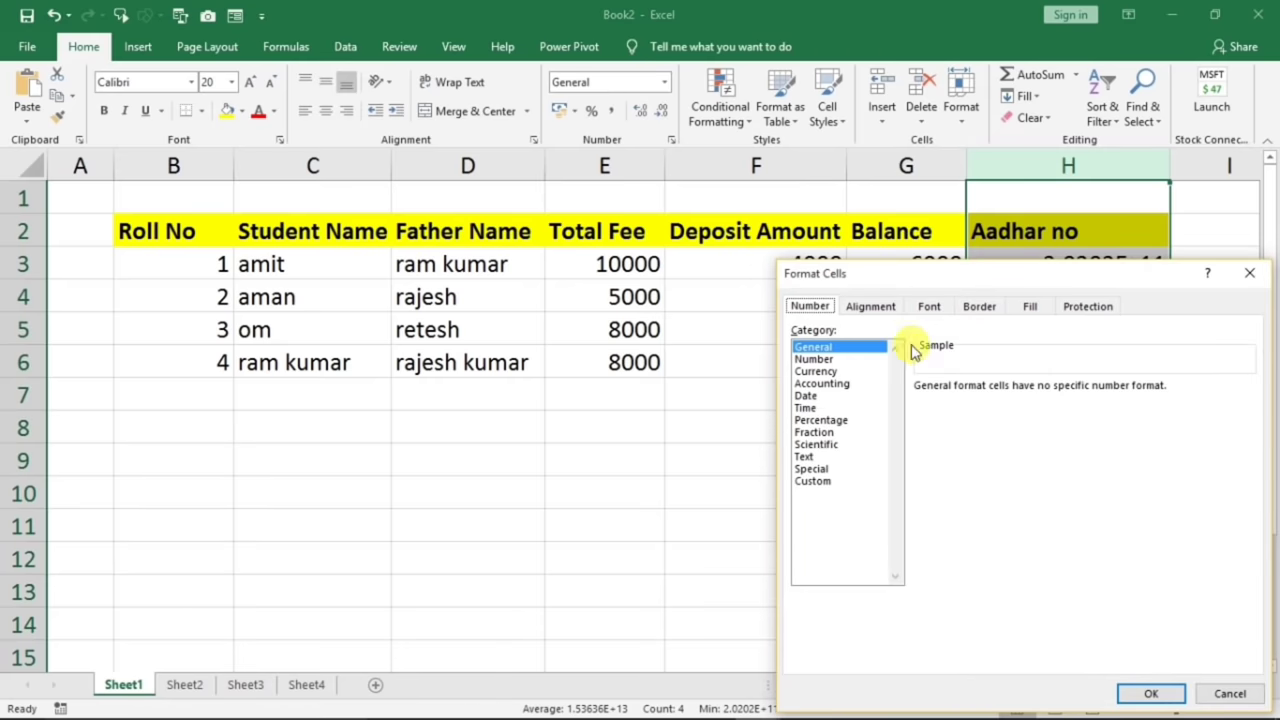
click(806, 360)
drag(905, 275, 530, 205)
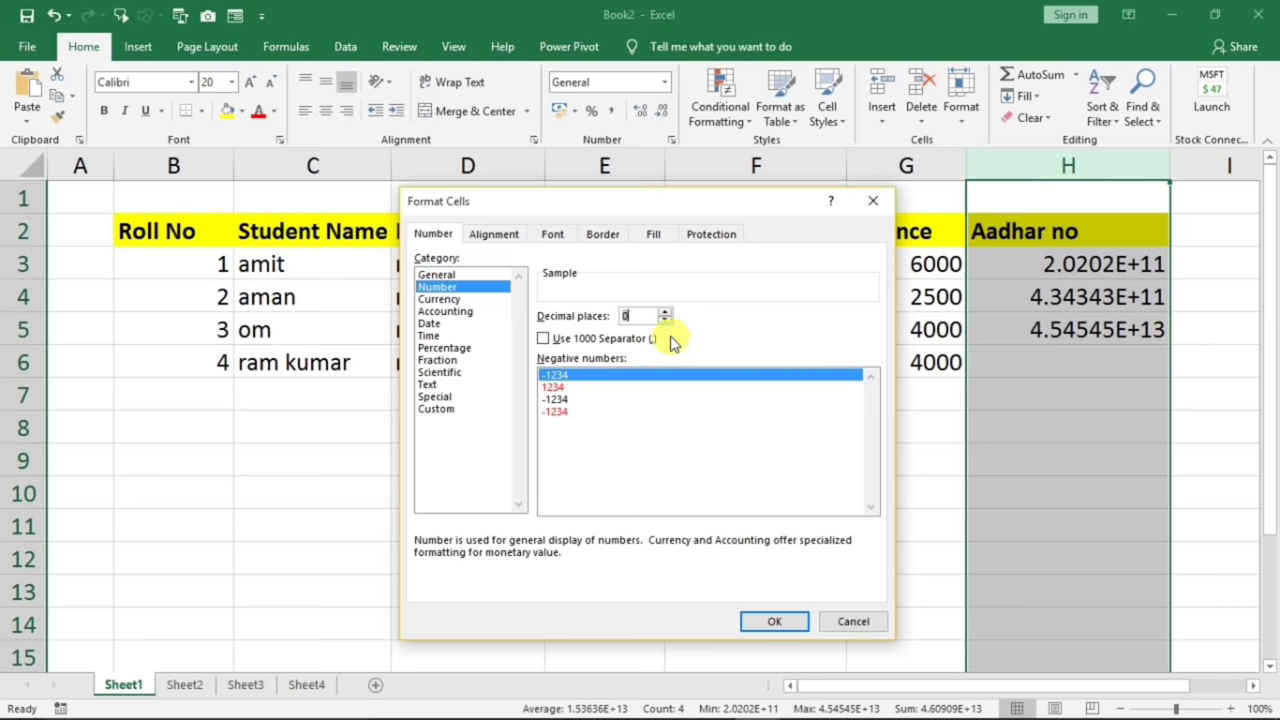
click(774, 621)
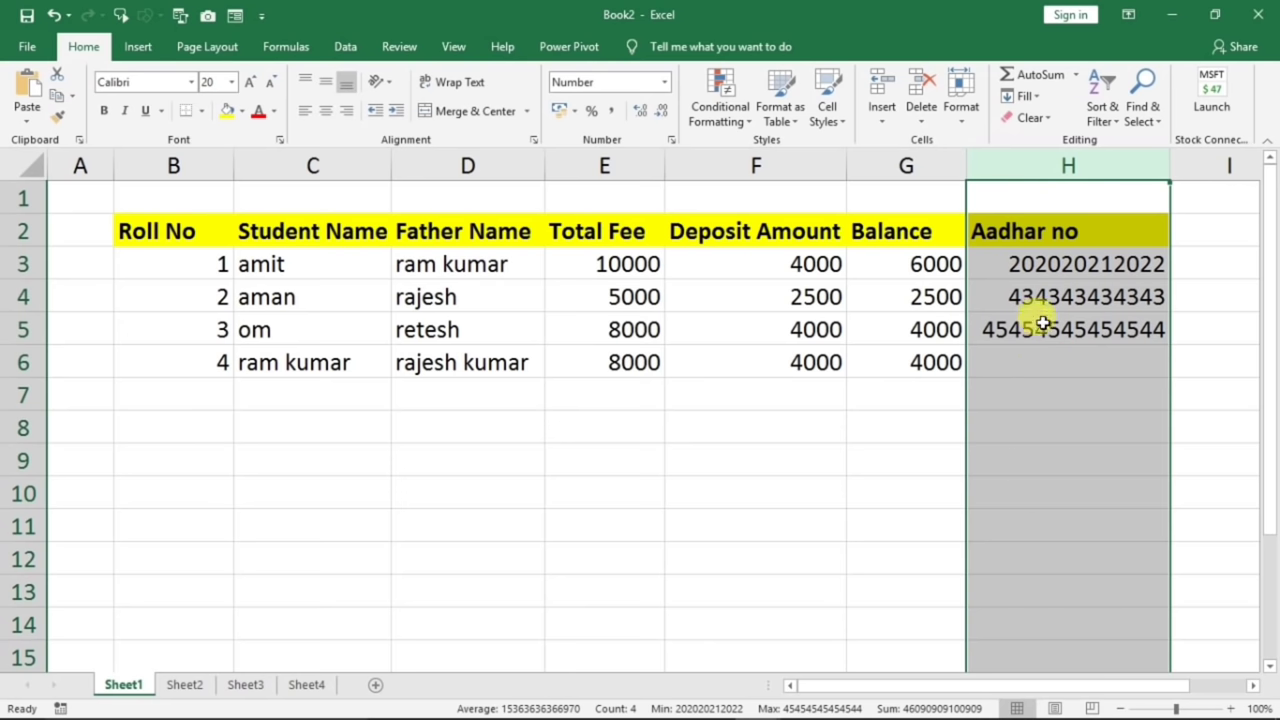
- Enter two more long numbers in H8 and H9 and widen column H to display them fully
click(1037, 417)
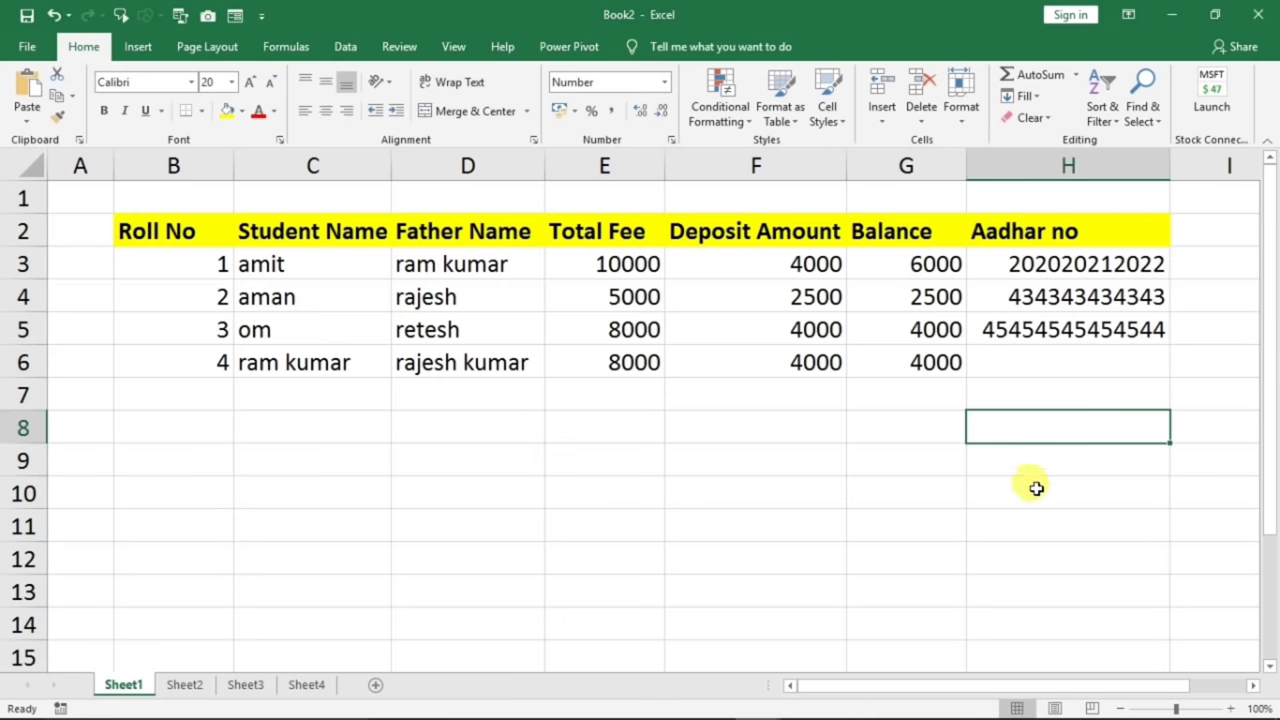
text(345354)
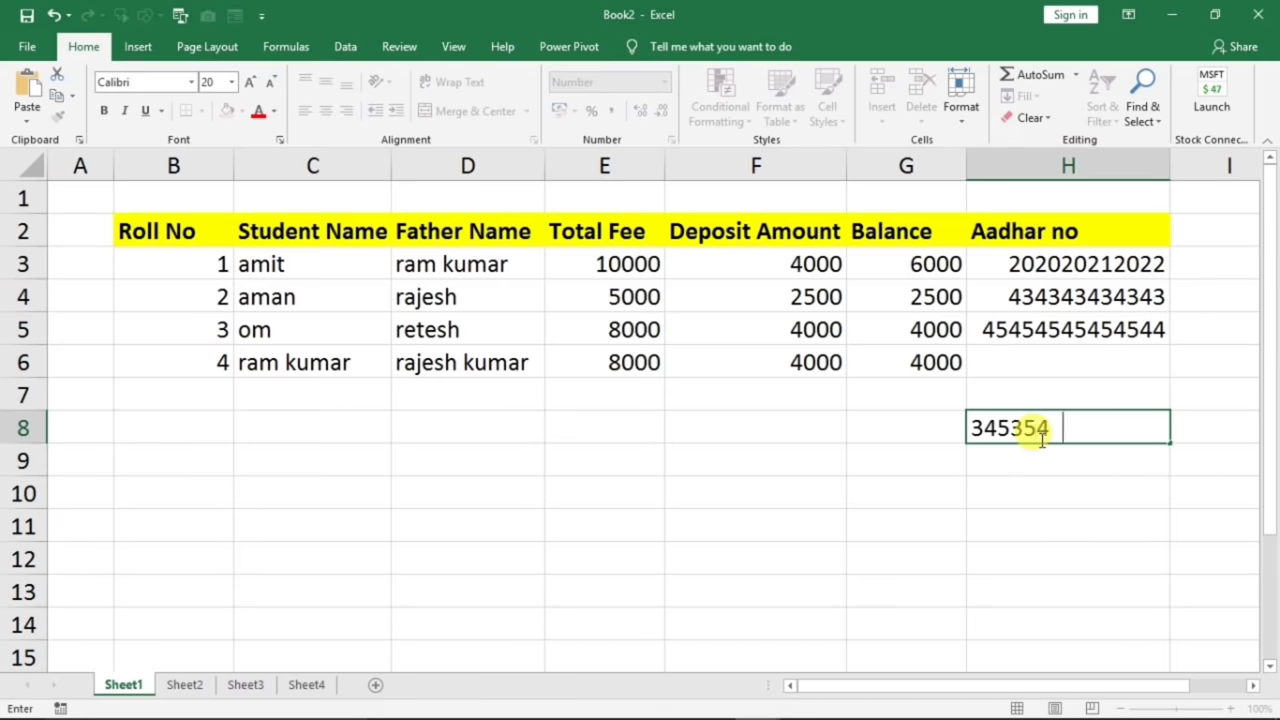
text(5353333)
click(925, 469)
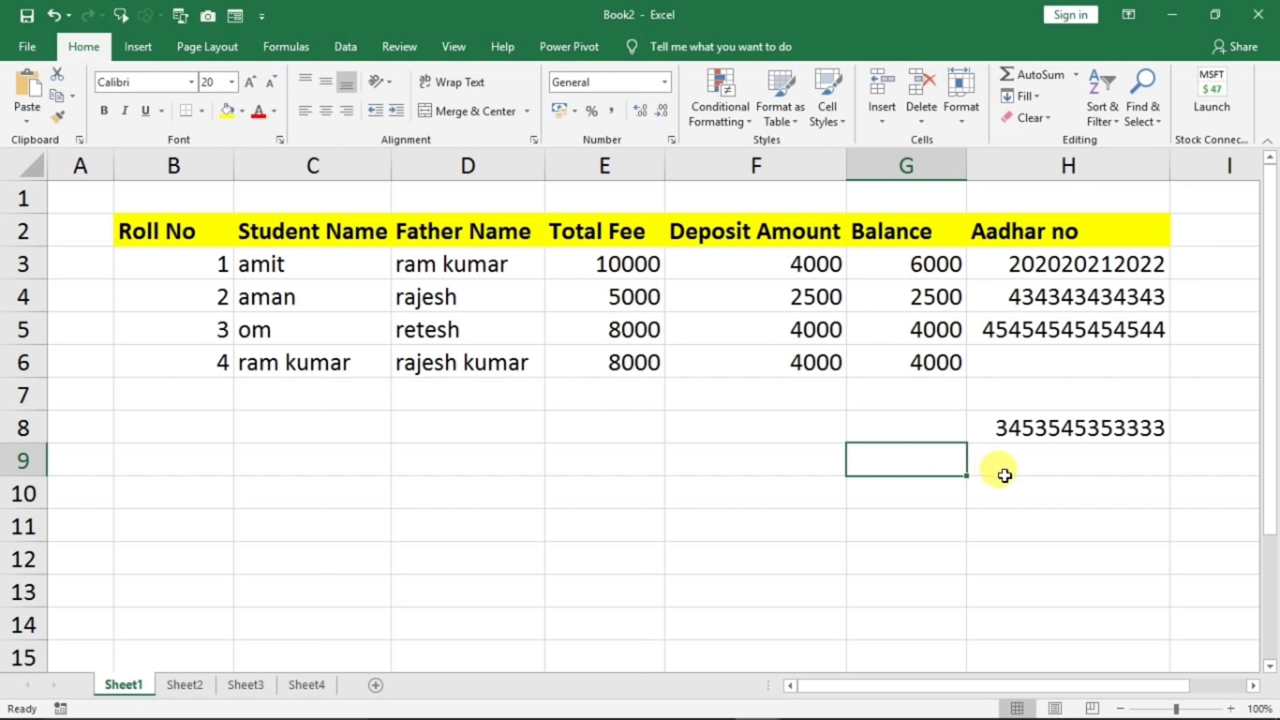
click(1004, 475)
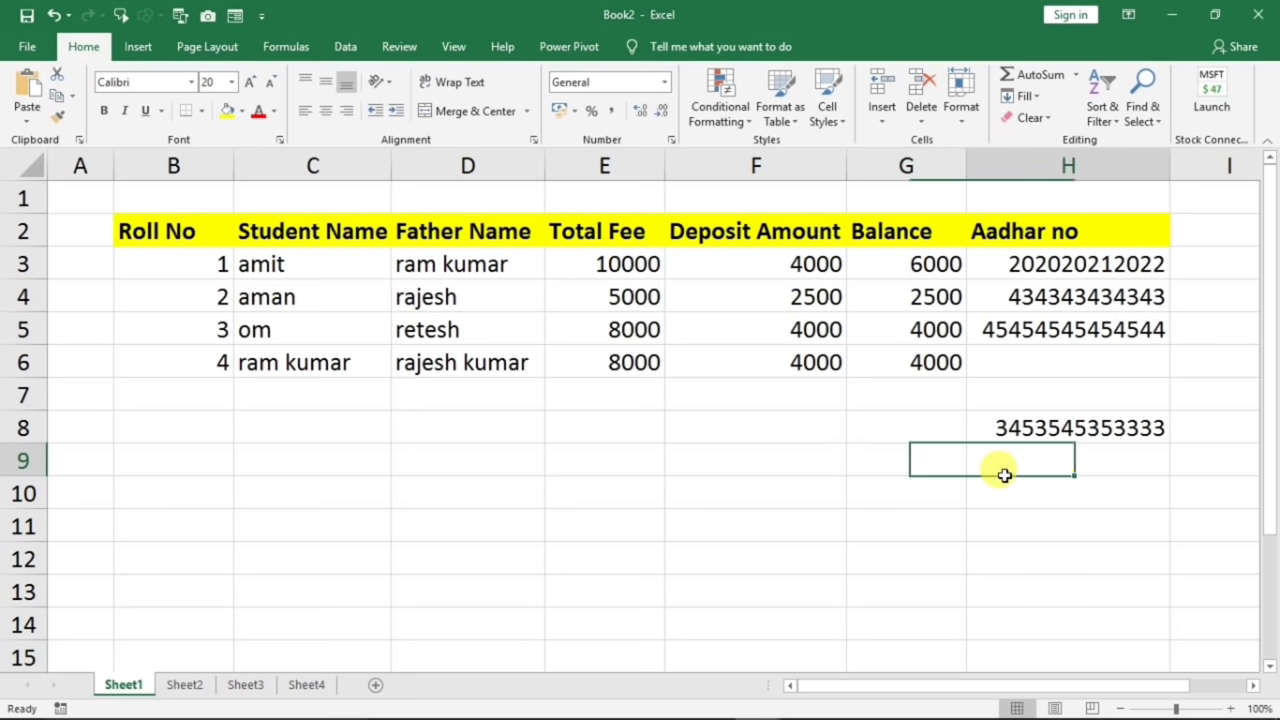
text(4534534563464)
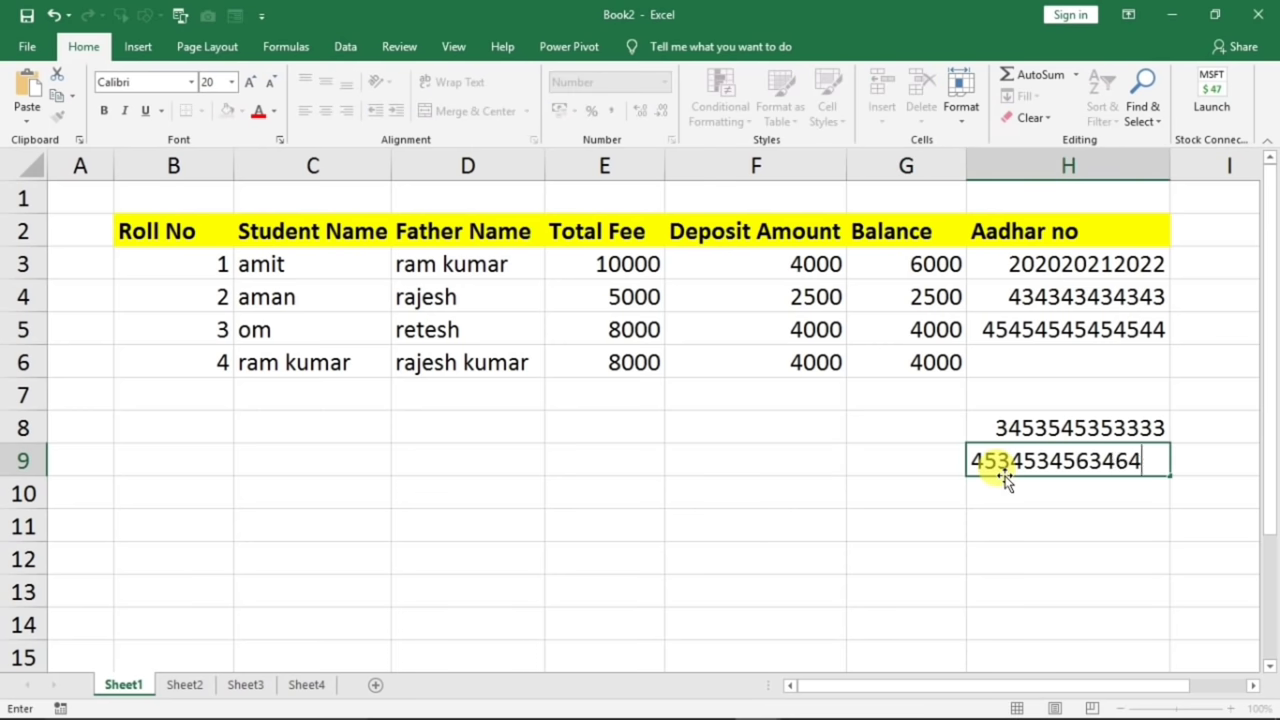
text(6555)
key(Return)
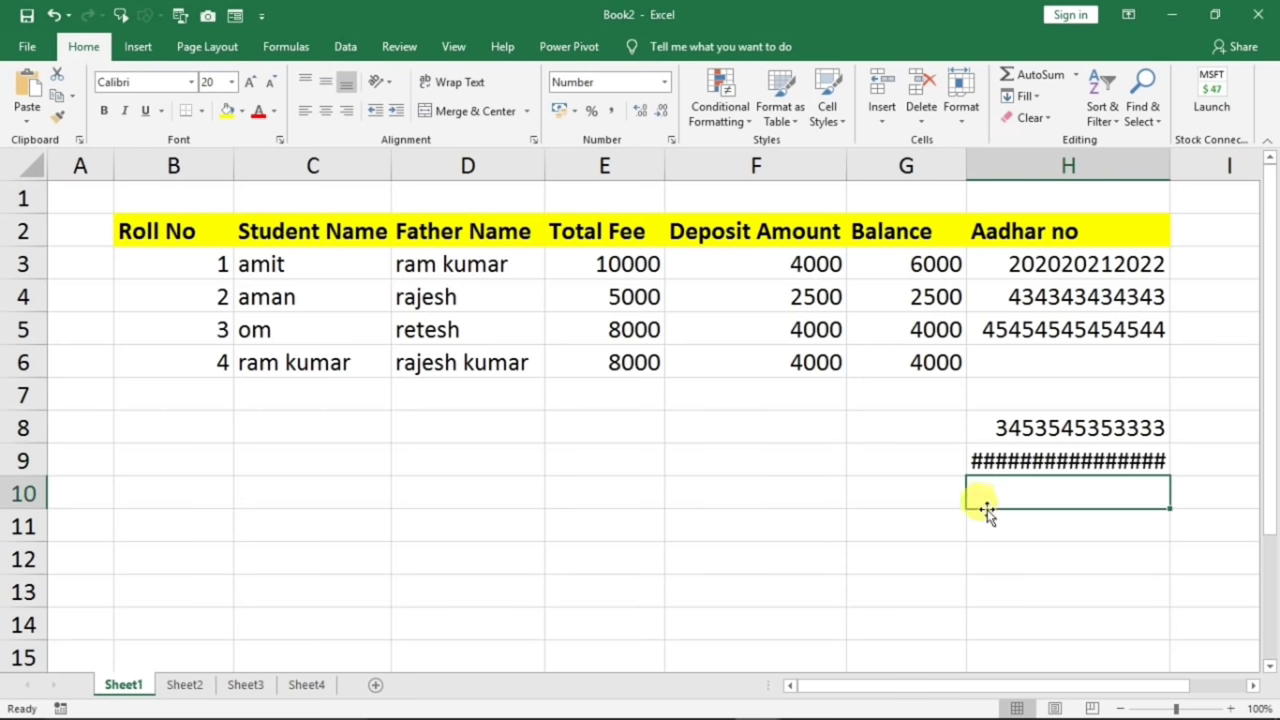
click(1046, 463)
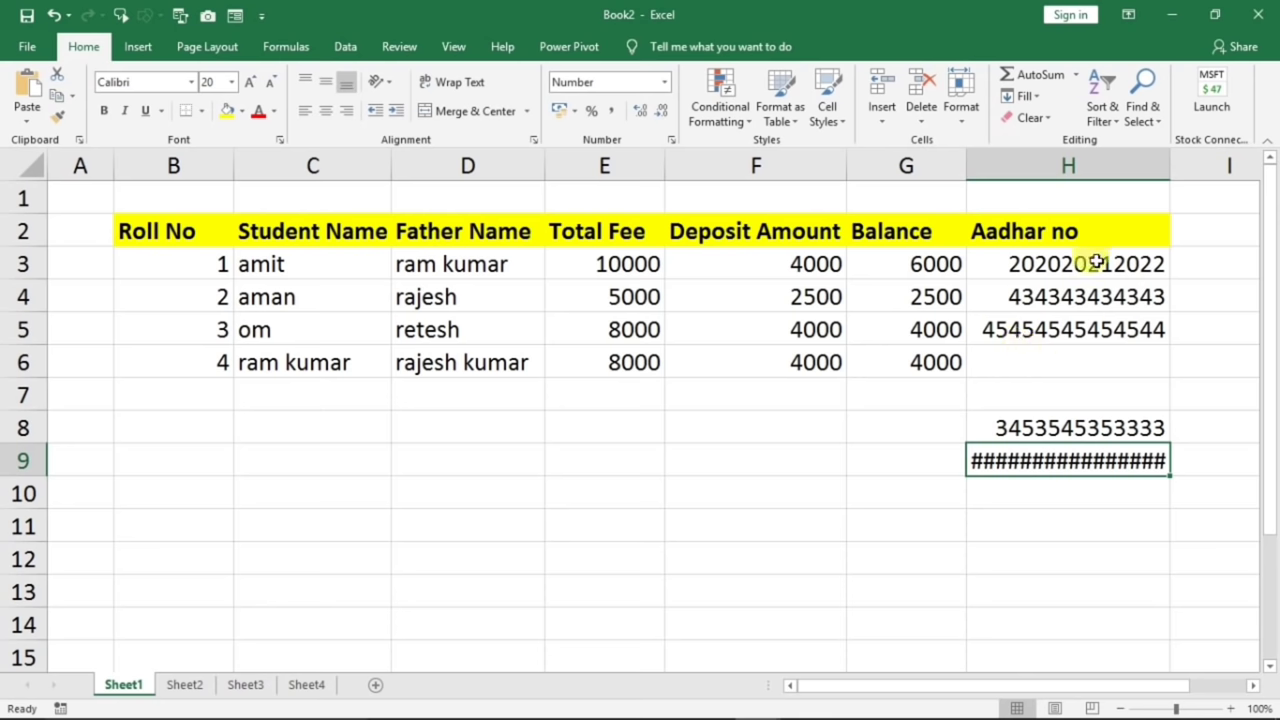
drag(1169, 167, 1200, 167)
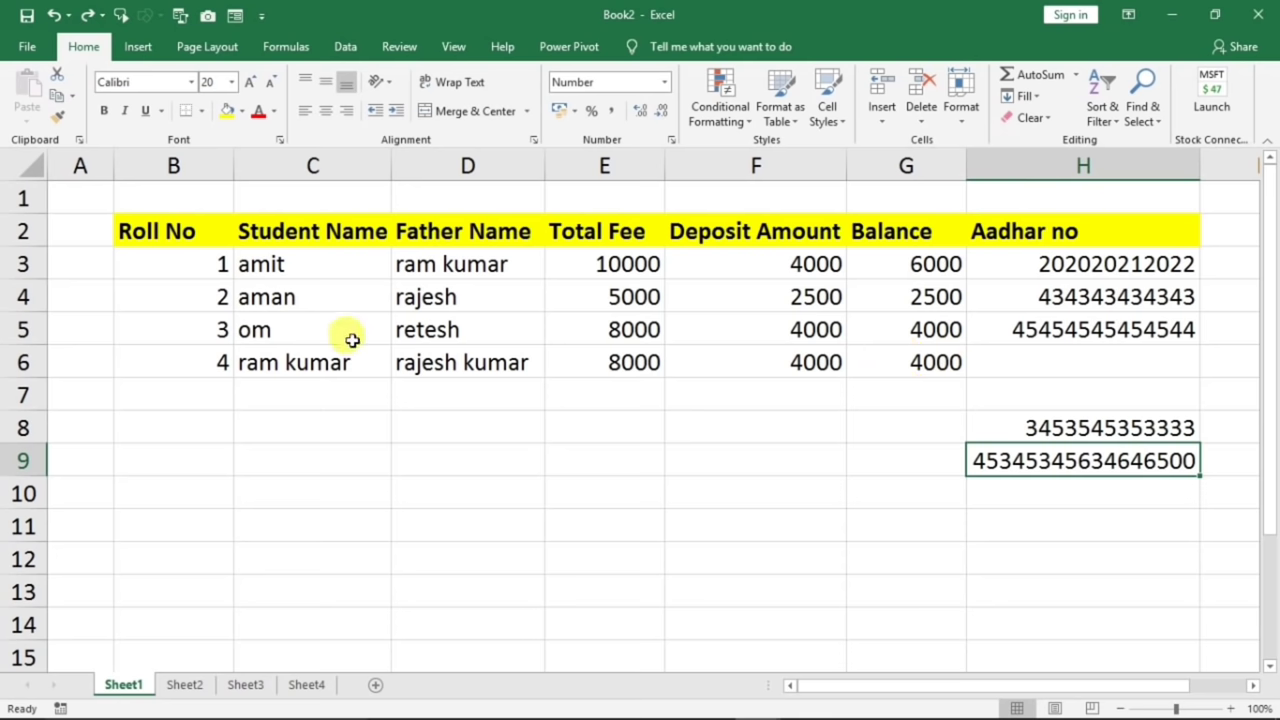
drag(163, 237, 1013, 594)
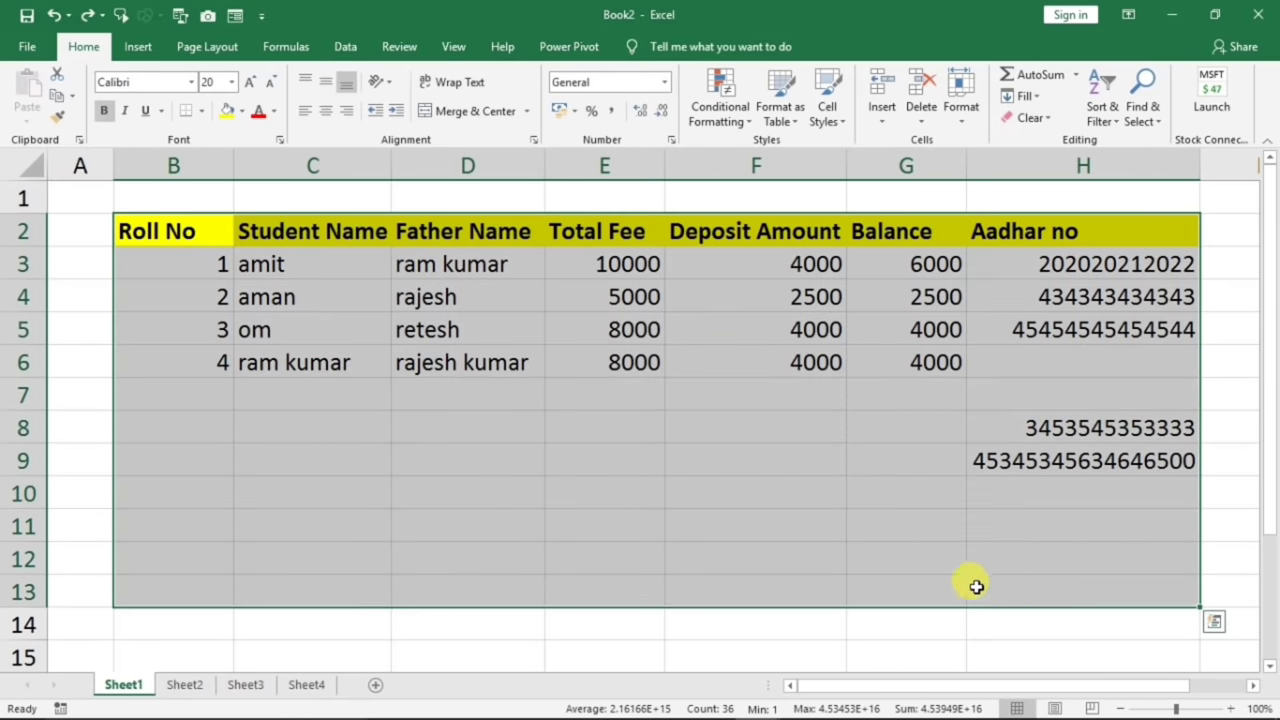
click(491, 468)
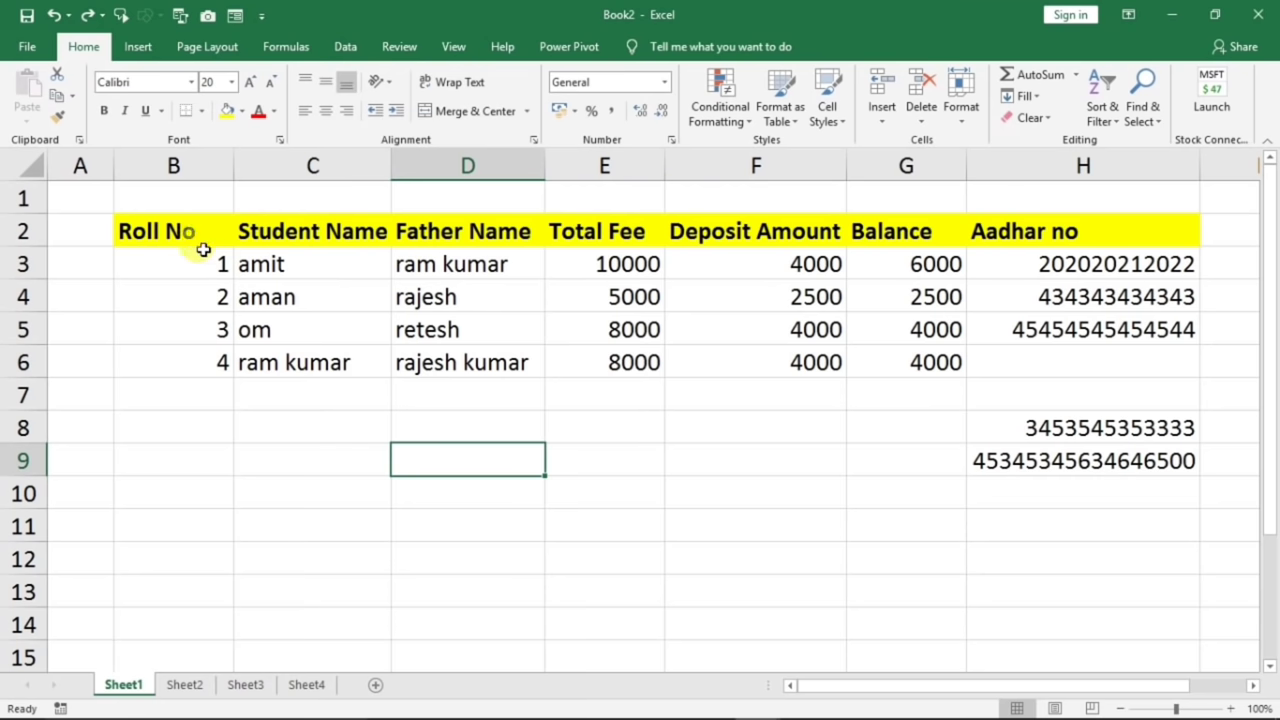
drag(200, 242, 888, 552)
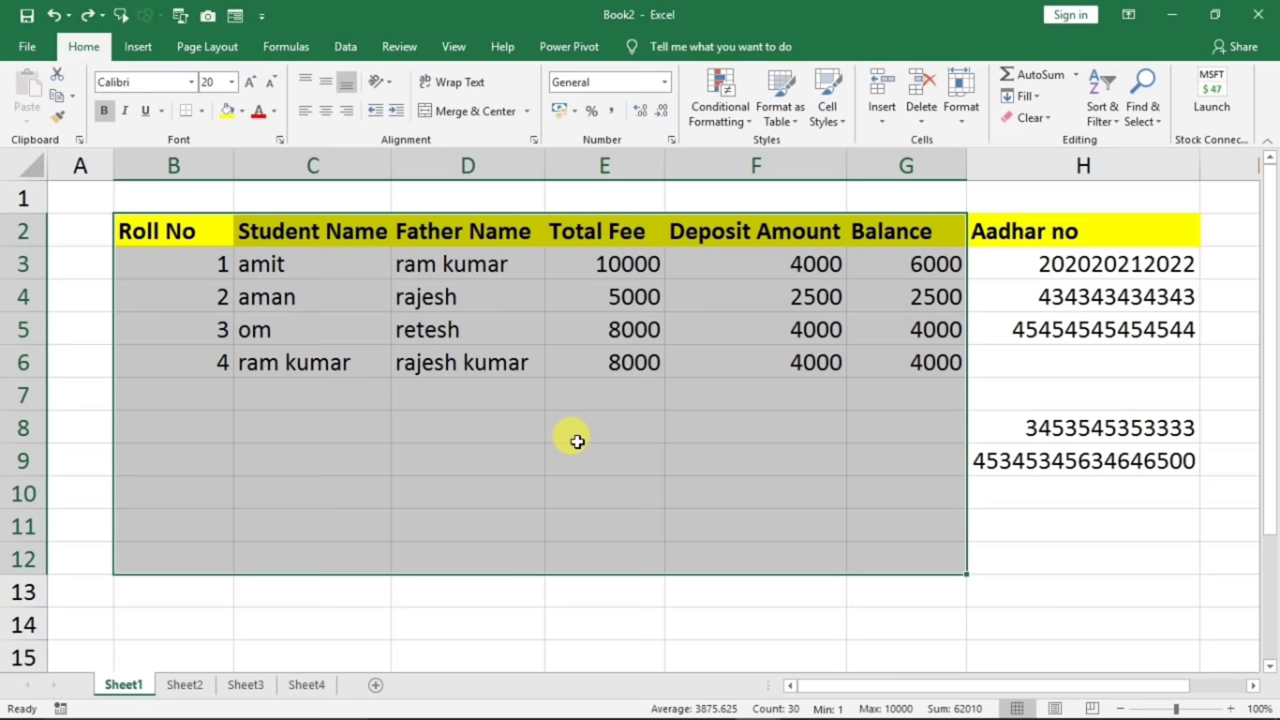
click(289, 270)
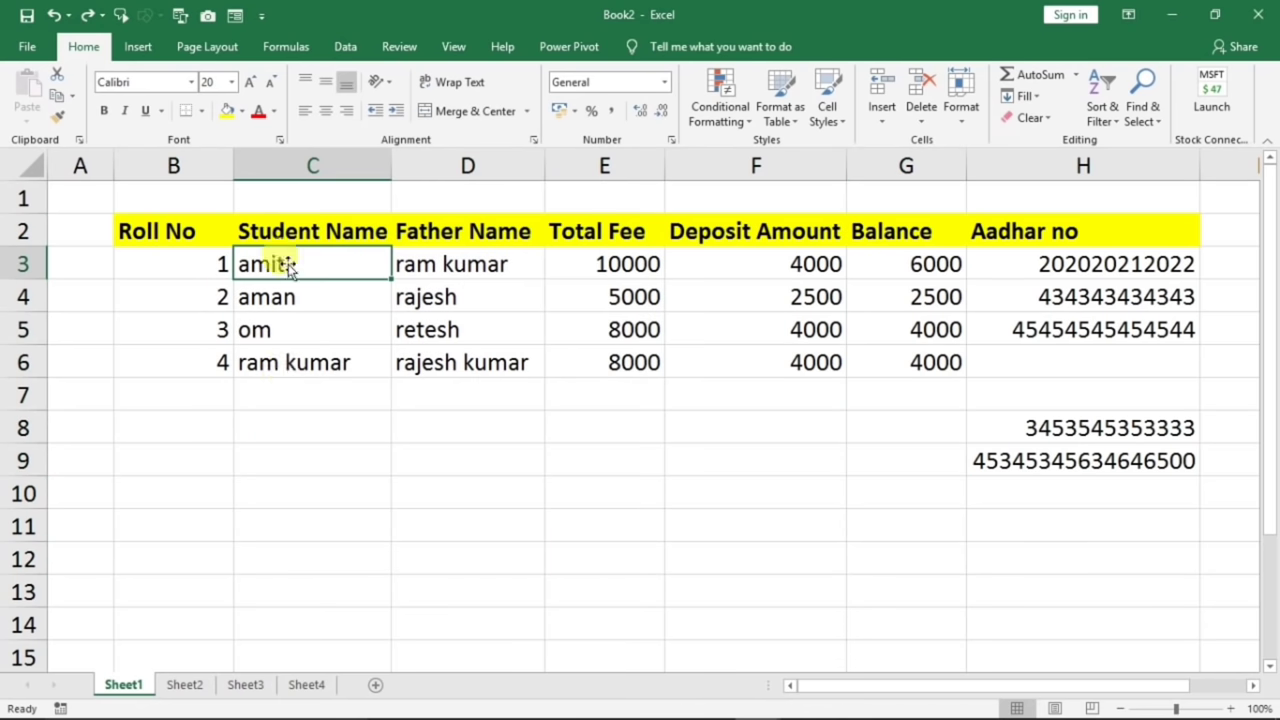
key(Down)
key(Down)
key(Down)
key(Down)
key(Down)
key(Down)
key(Down)
key(Down)
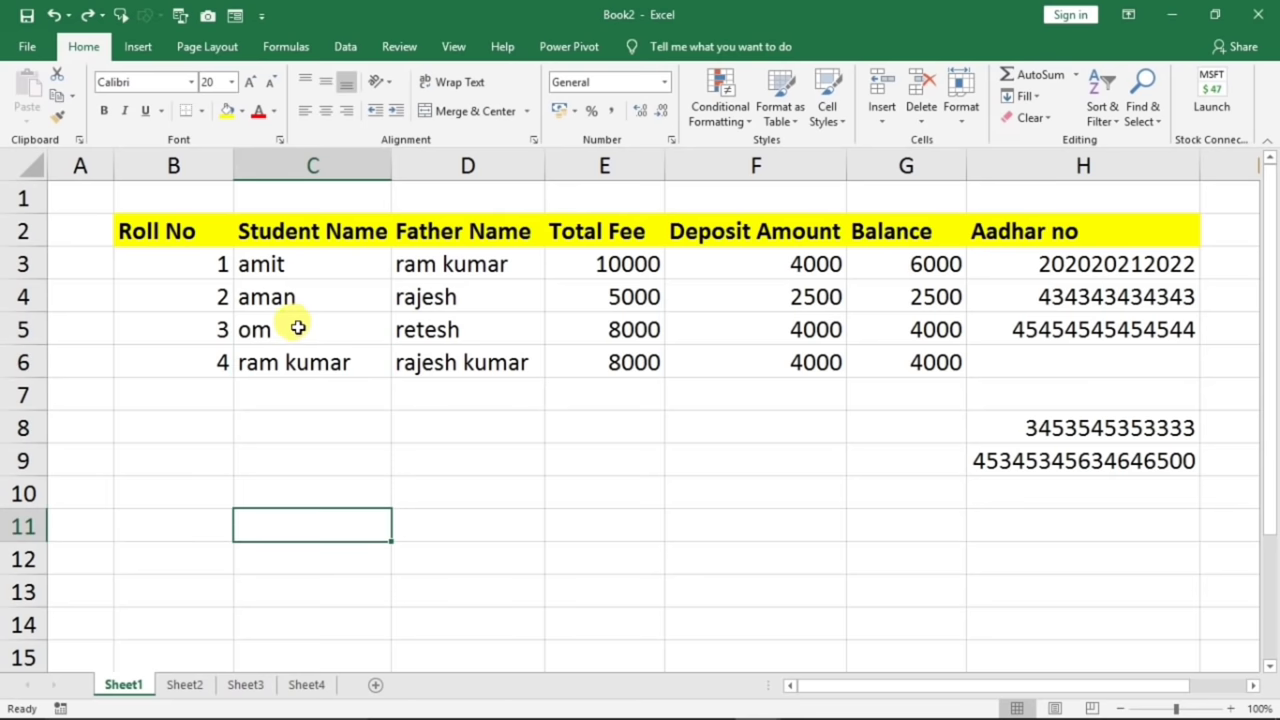
drag(151, 268, 174, 566)
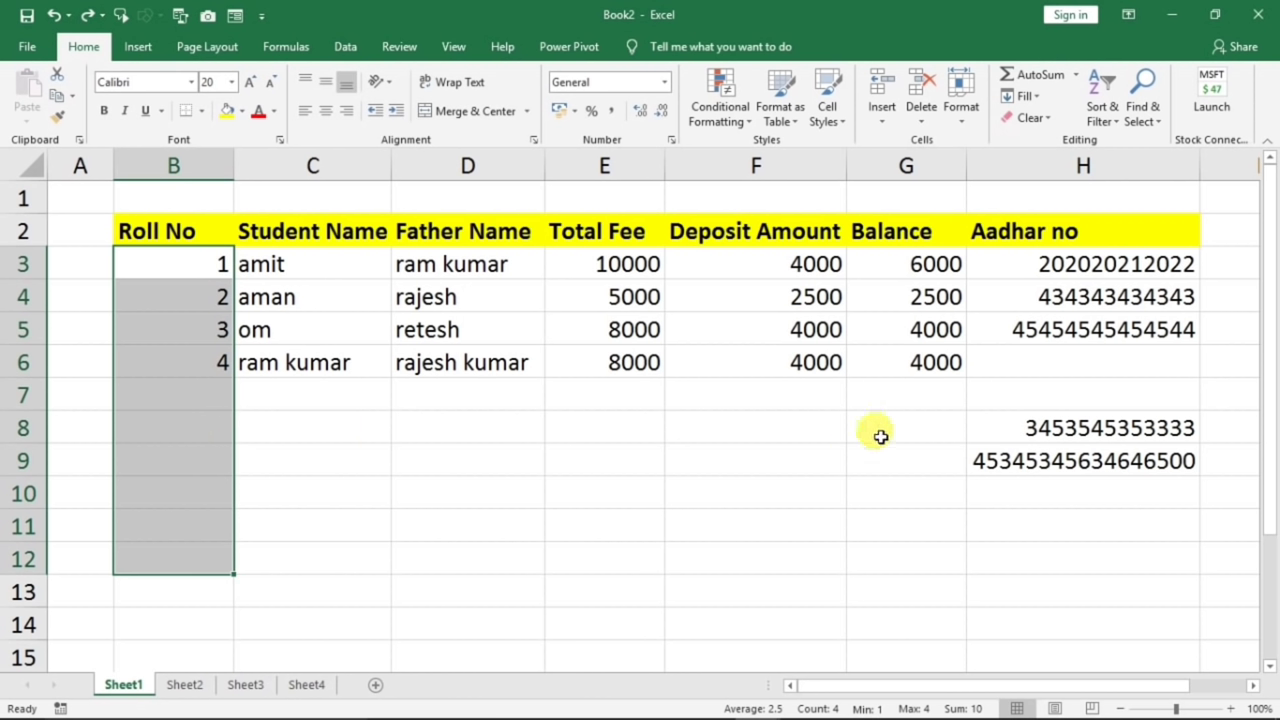
click(466, 455)
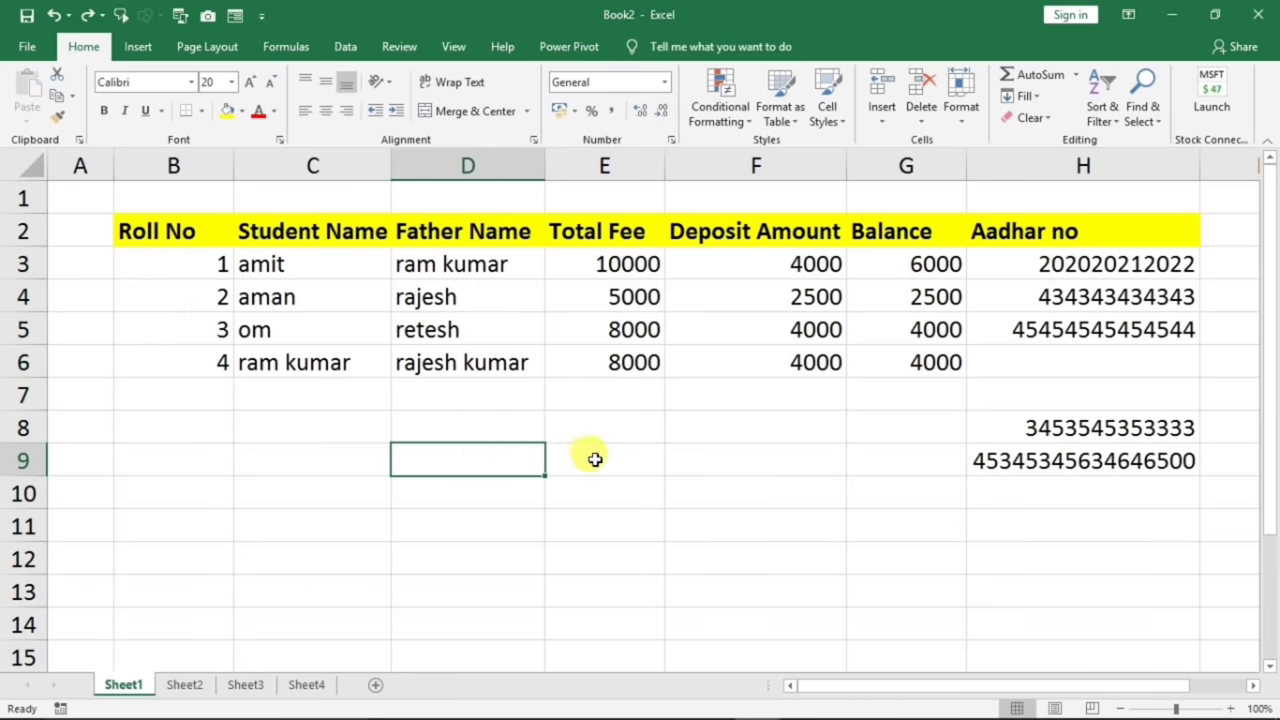
click(310, 456)
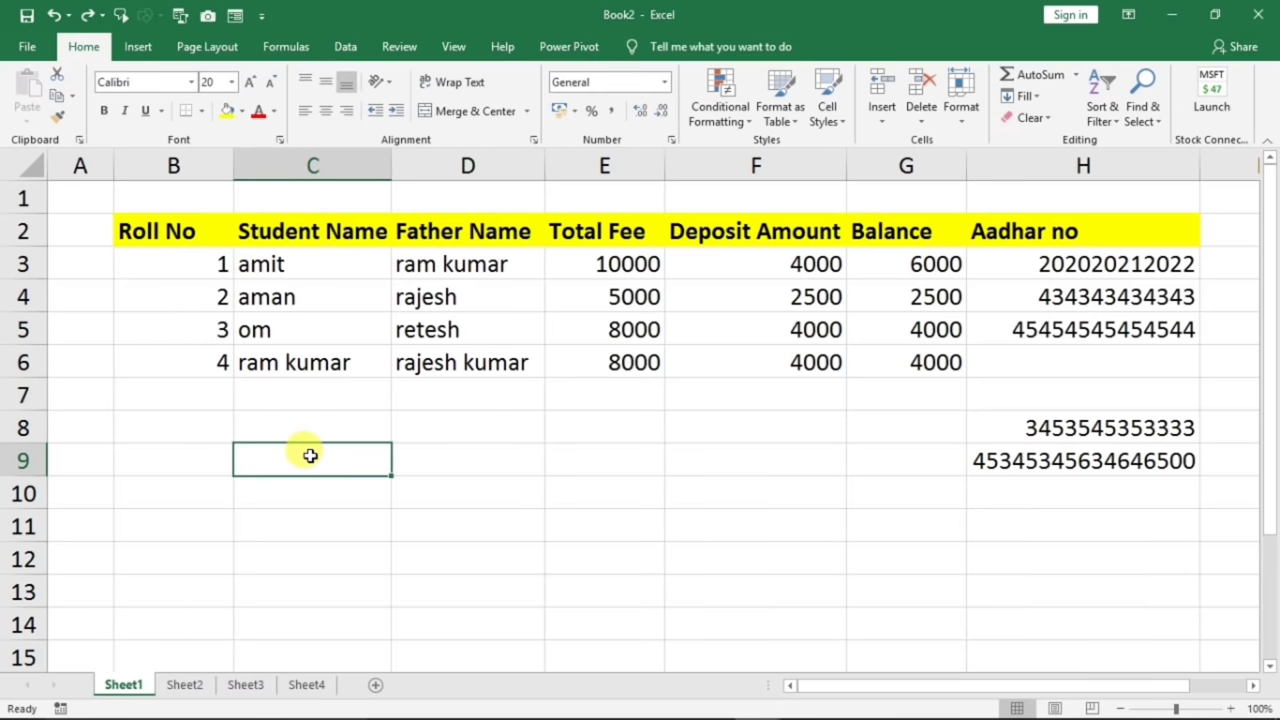
key(Down)
key(Down)
key(Down)
key(Down)
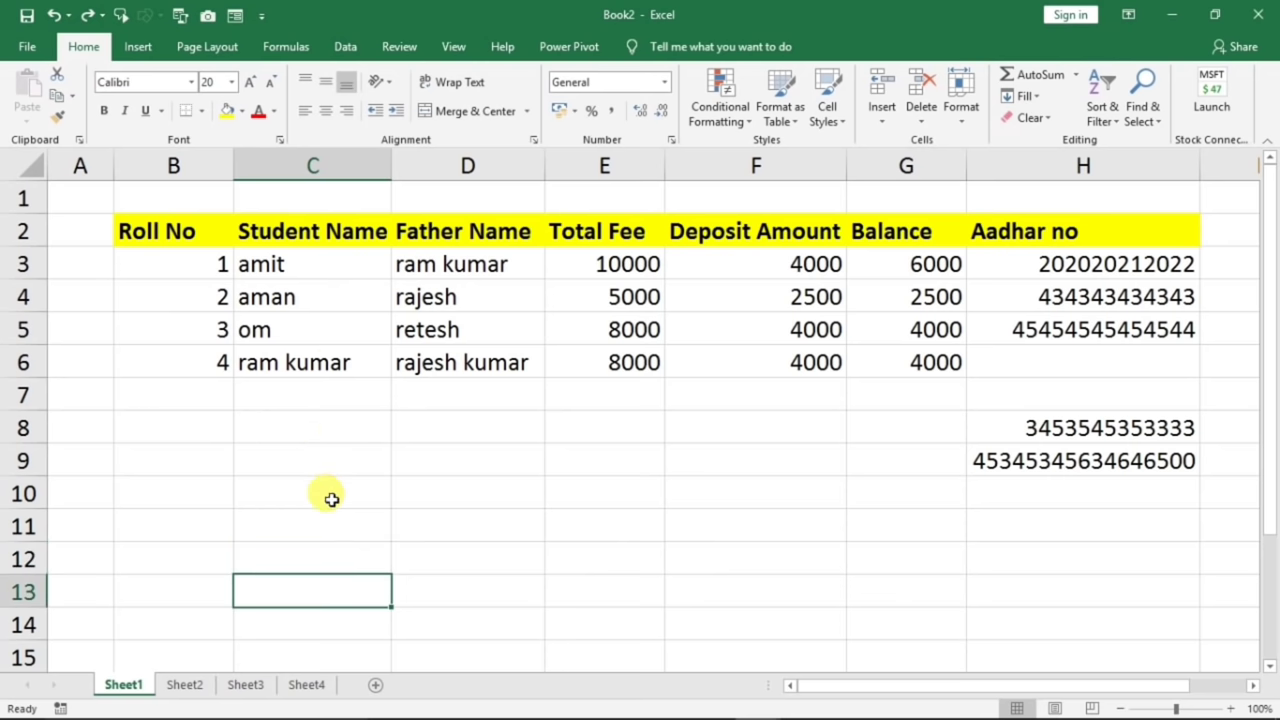
click(494, 420)
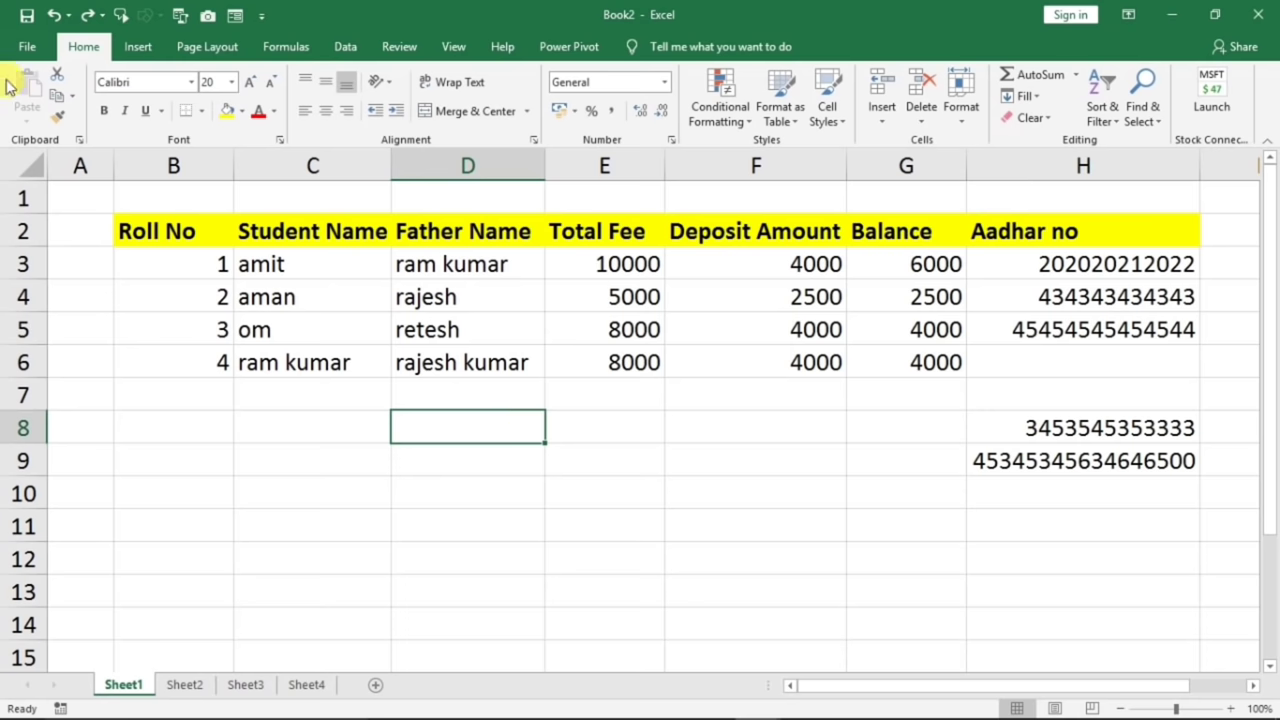
click(25, 45)
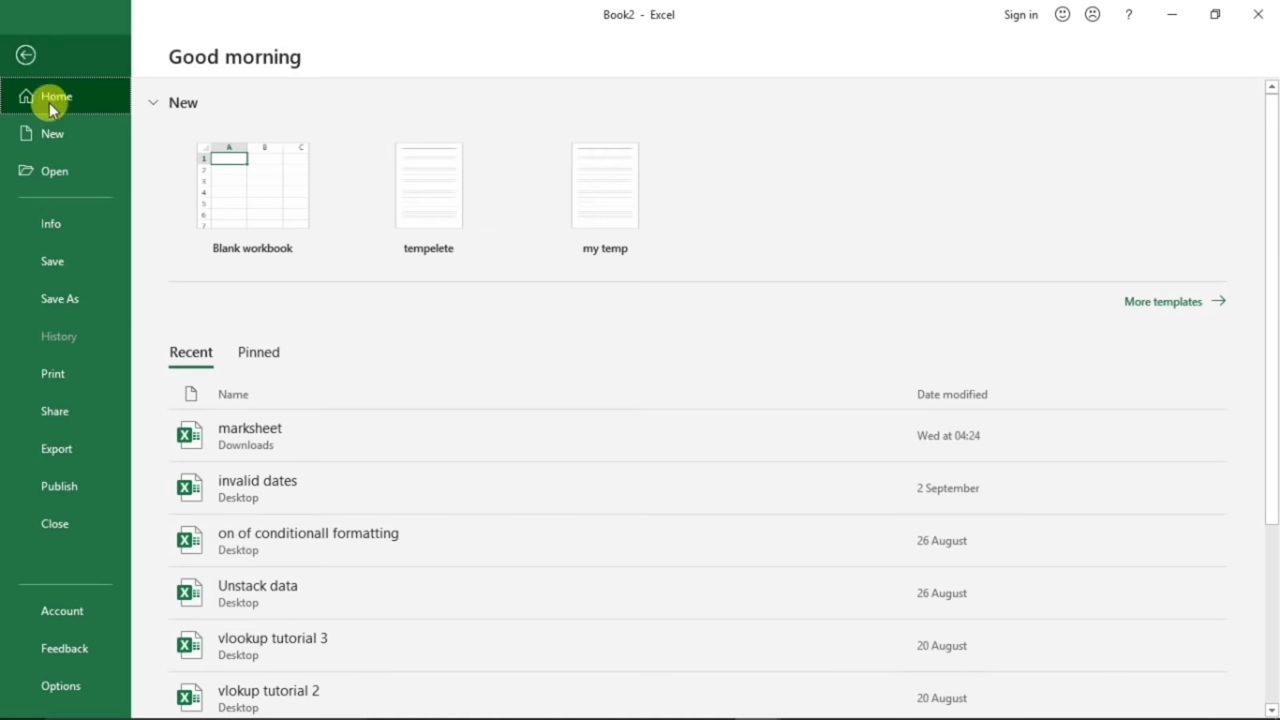
click(86, 686)
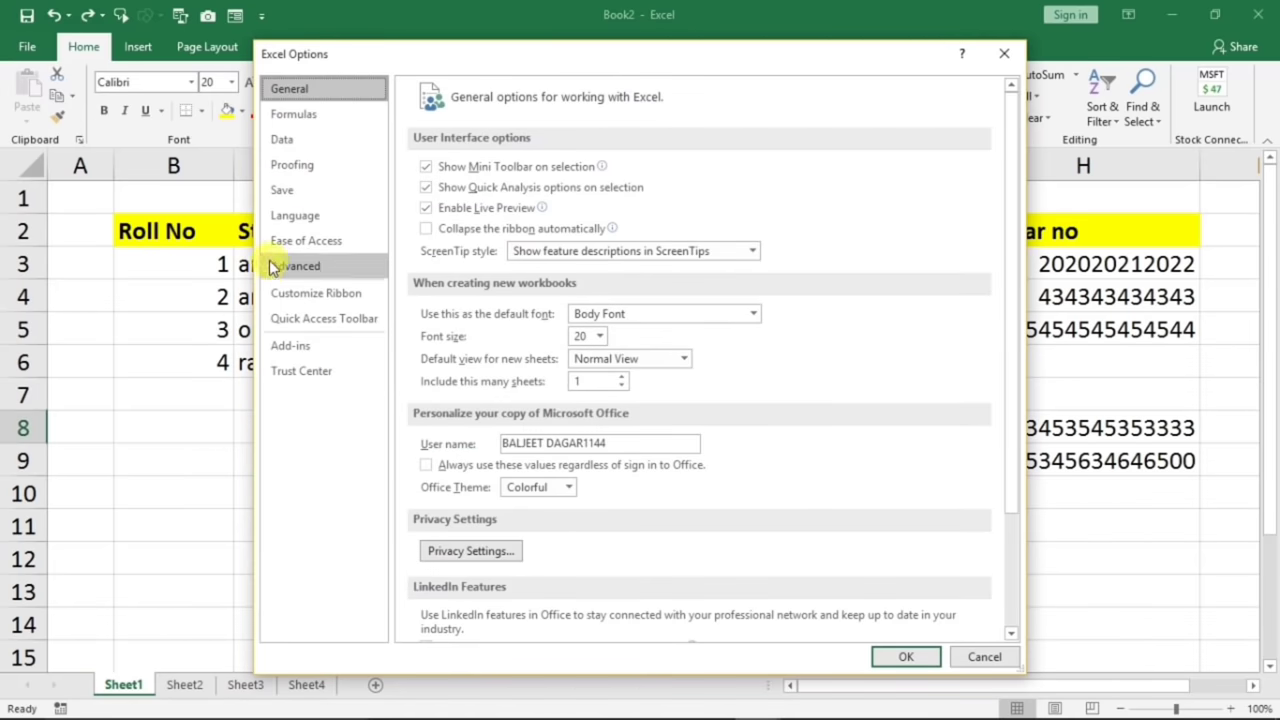
click(320, 269)
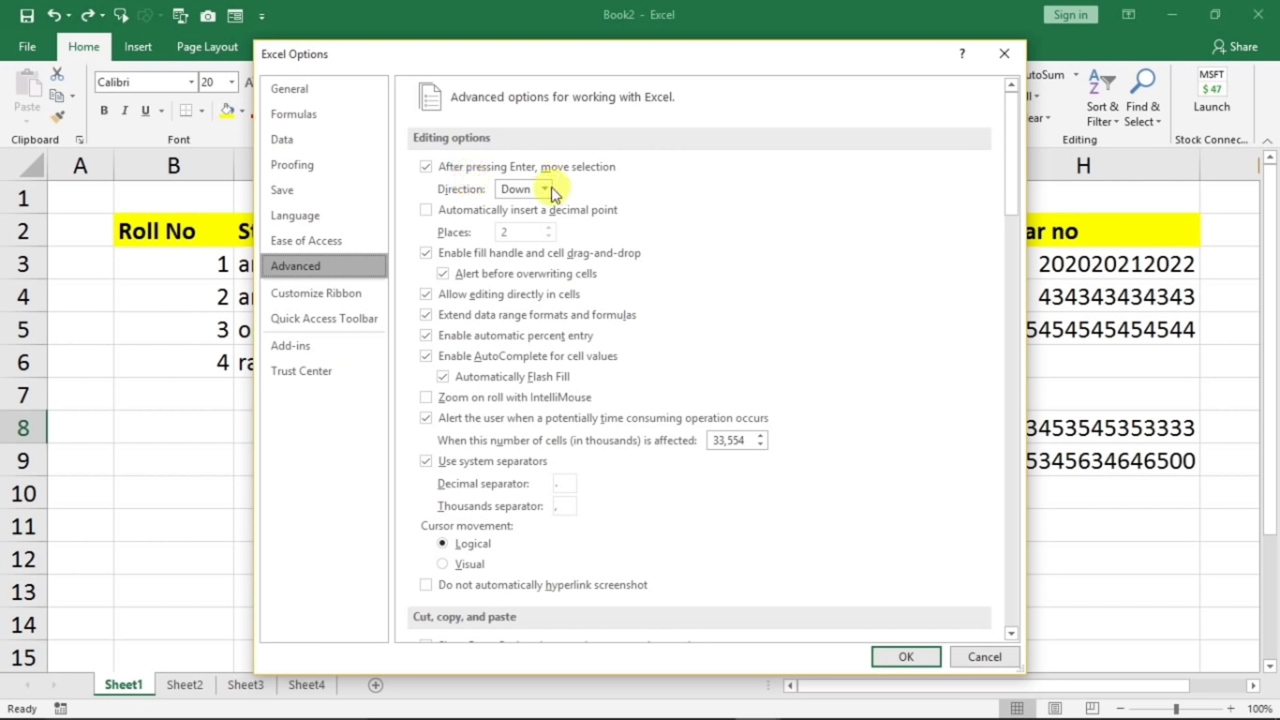
click(544, 190)
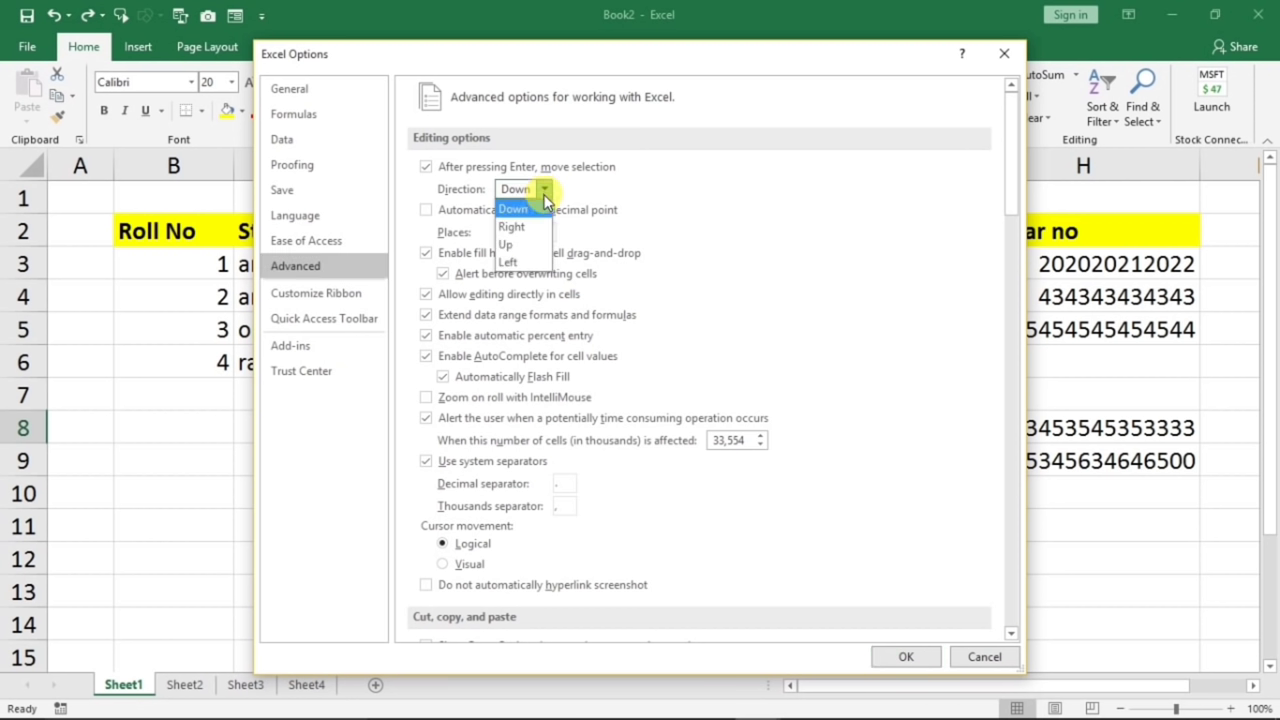
click(512, 227)
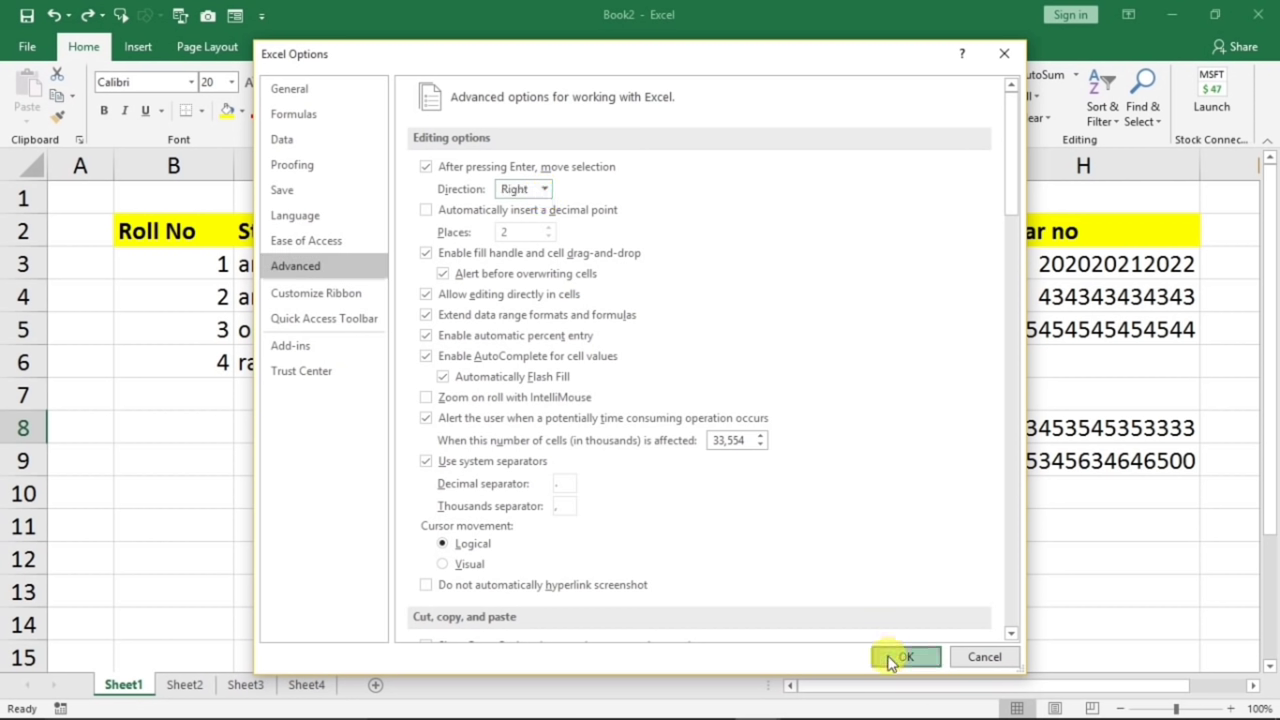
click(895, 657)
click(209, 461)
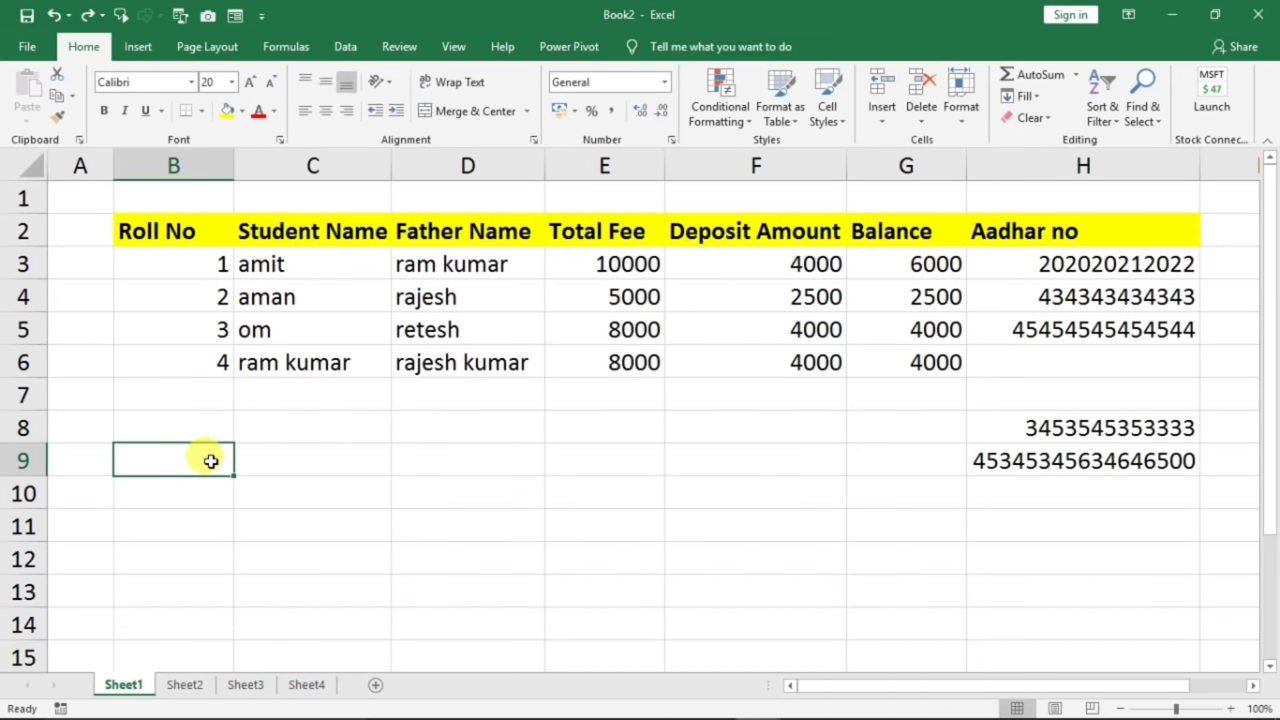
key(Return)
key(Return)
key(Return)
key(Return)
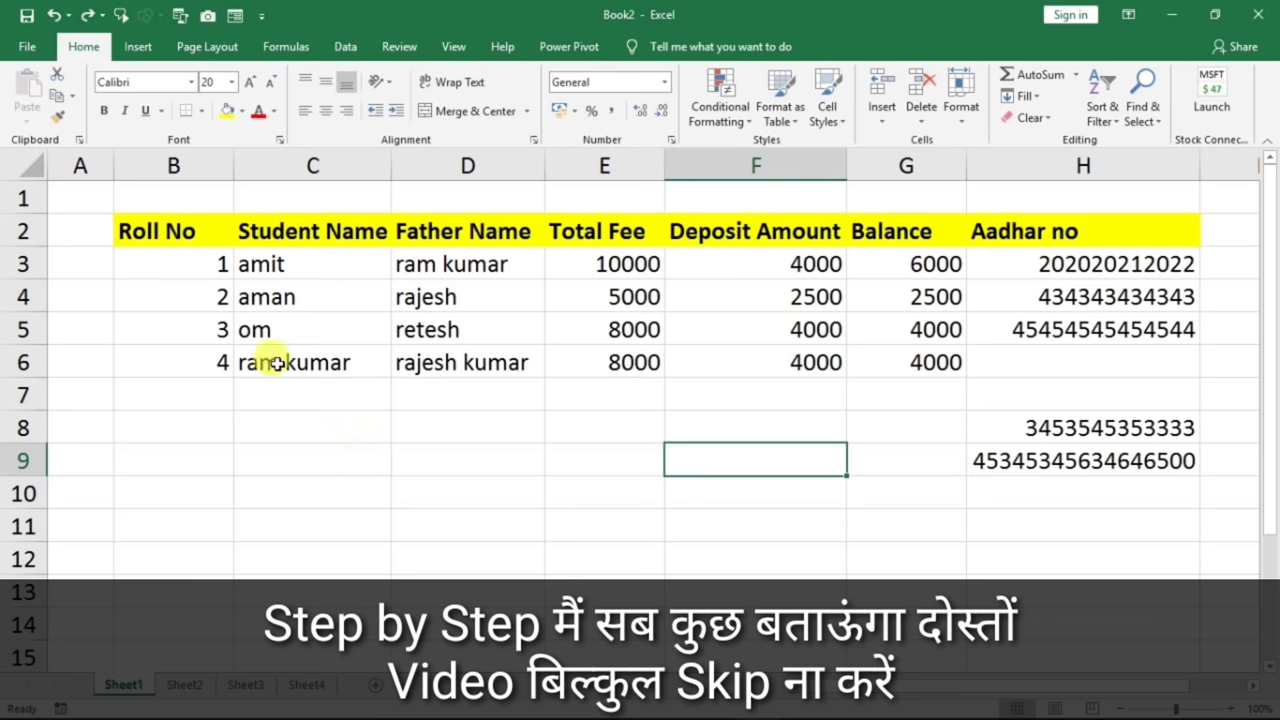
click(40, 46)
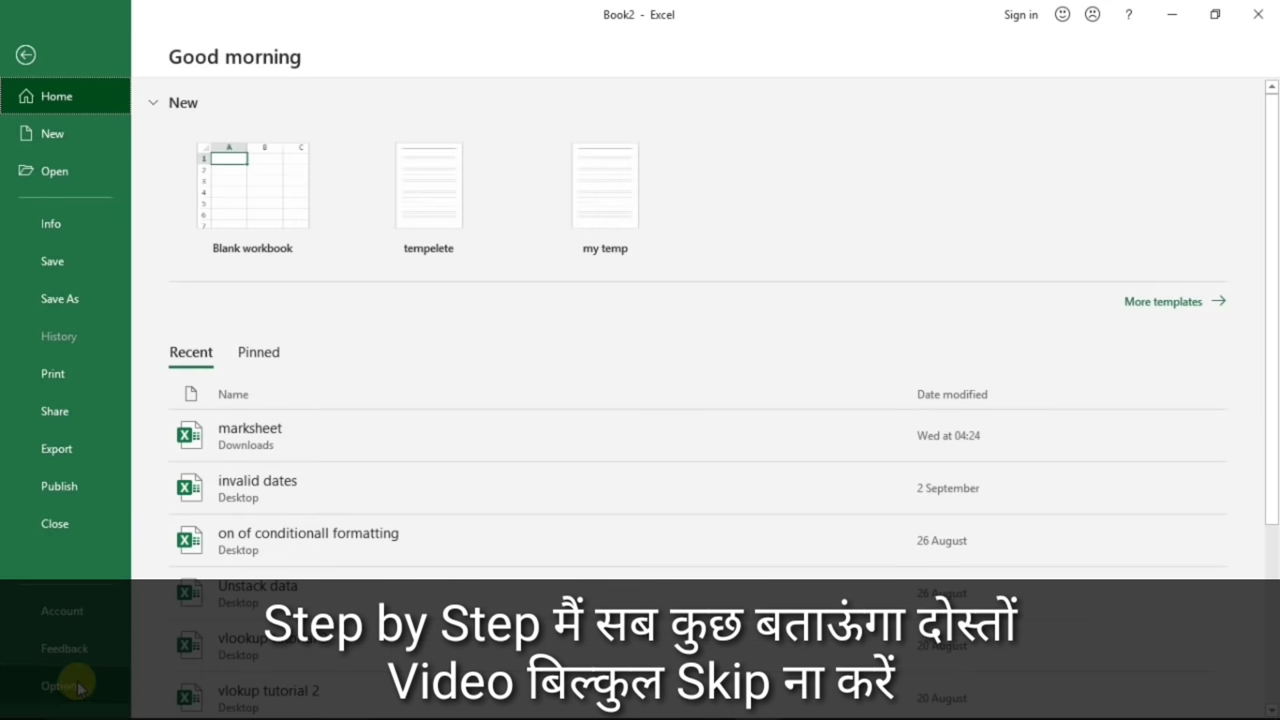
click(77, 681)
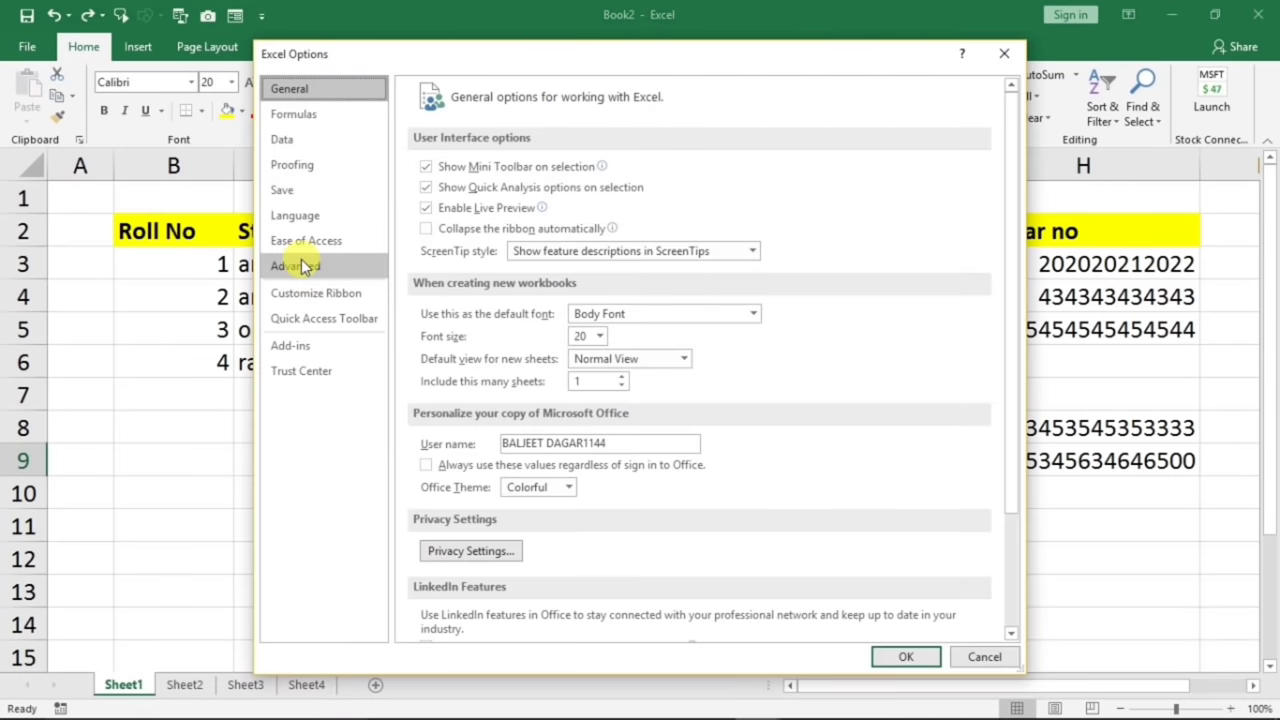
click(305, 268)
click(522, 189)
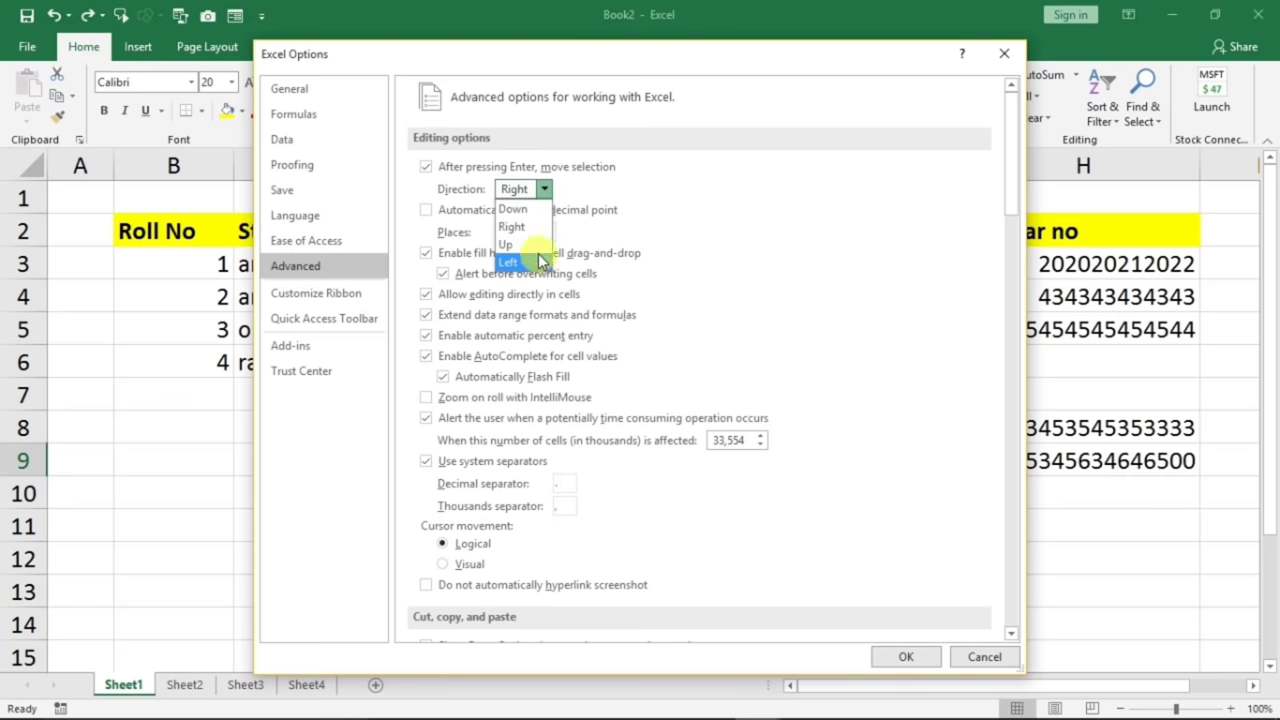
click(513, 209)
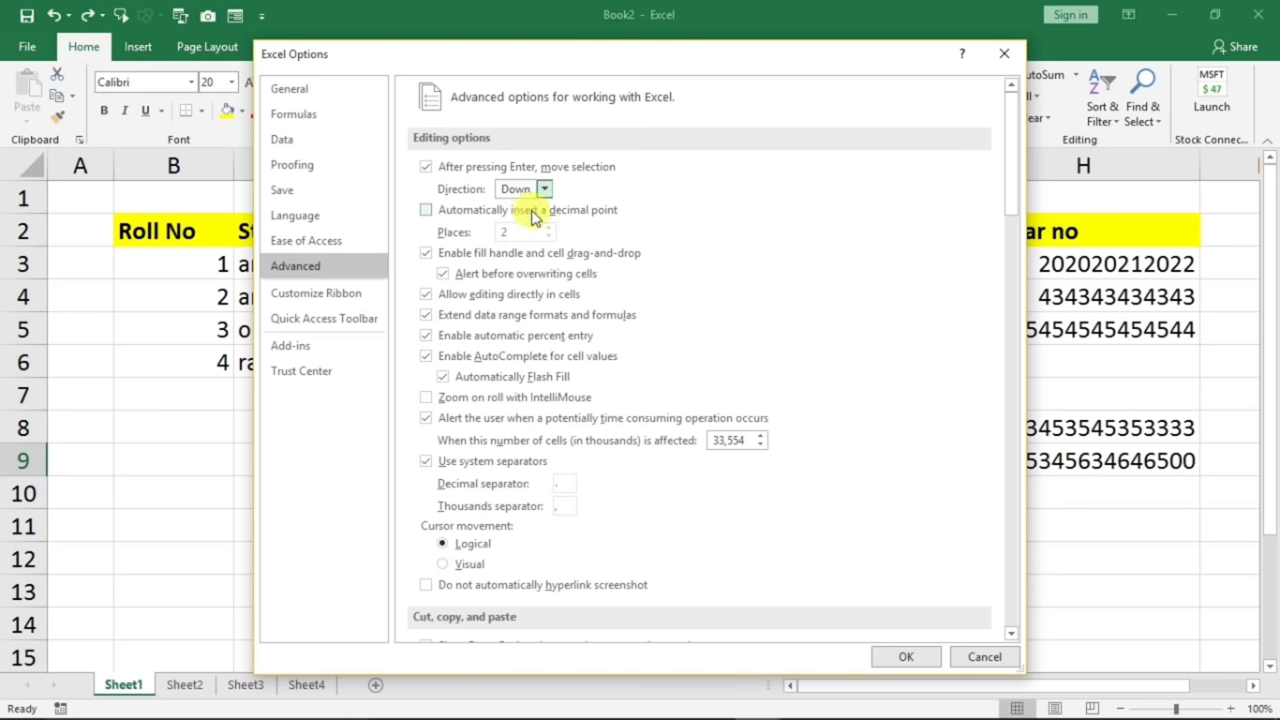
click(902, 657)
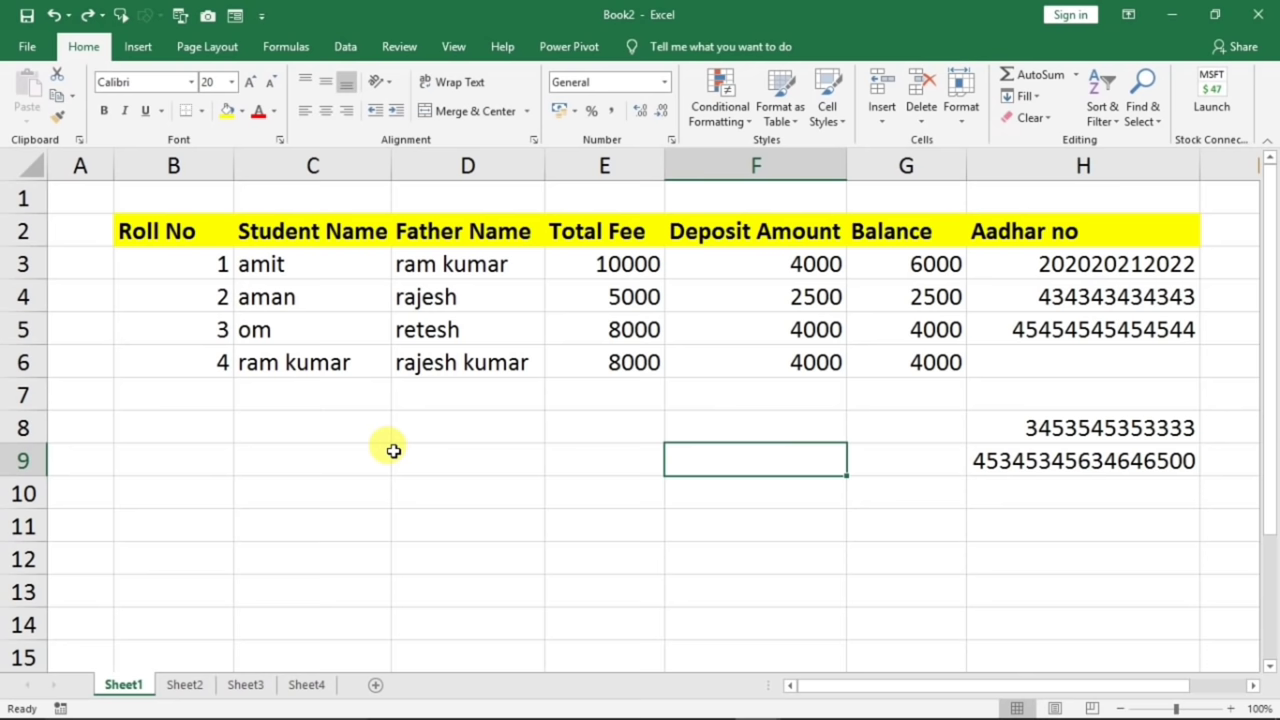
- Switch to Sheet2 and select the student fee table range B2:G6
drag(191, 229, 877, 354)
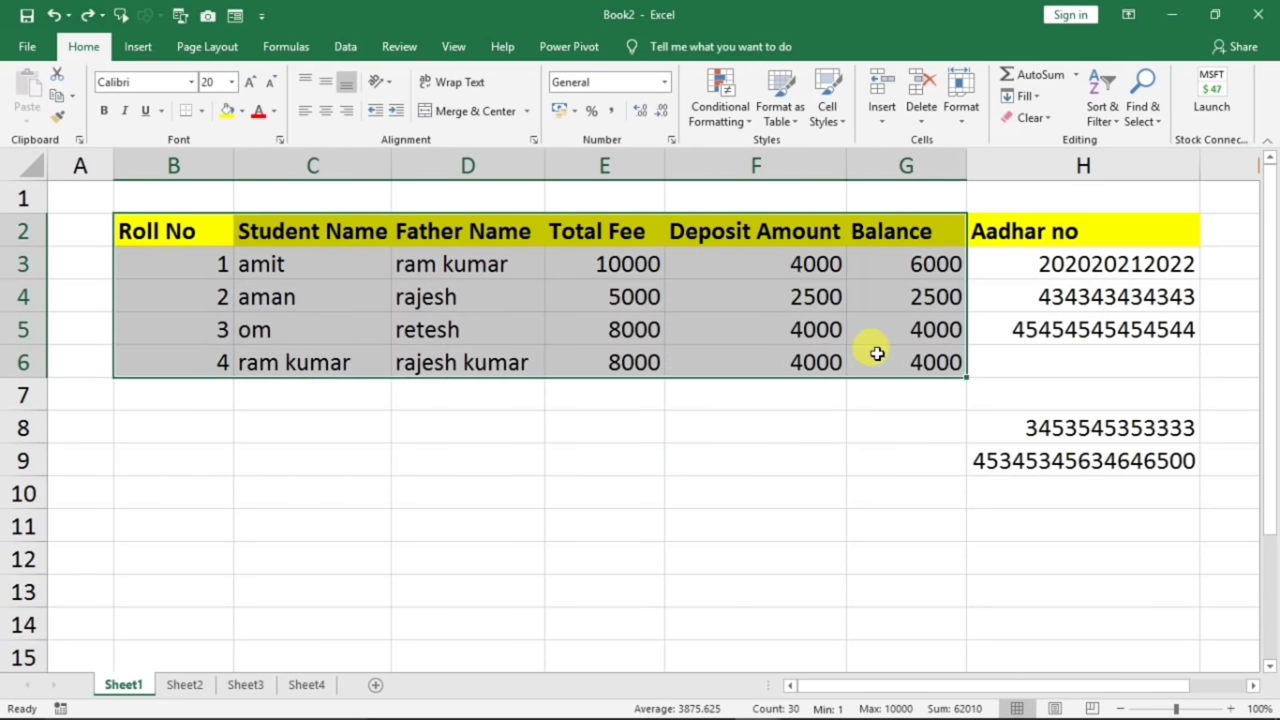
drag(200, 230, 837, 377)
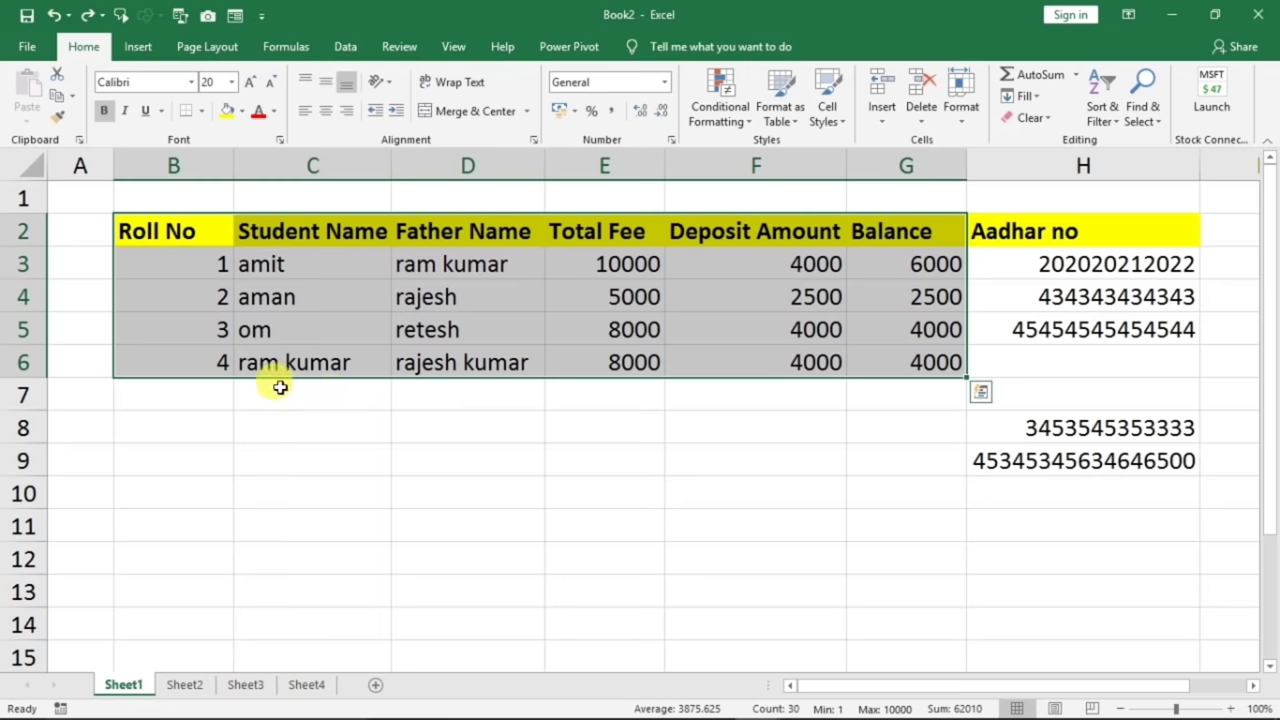
drag(177, 283, 760, 506)
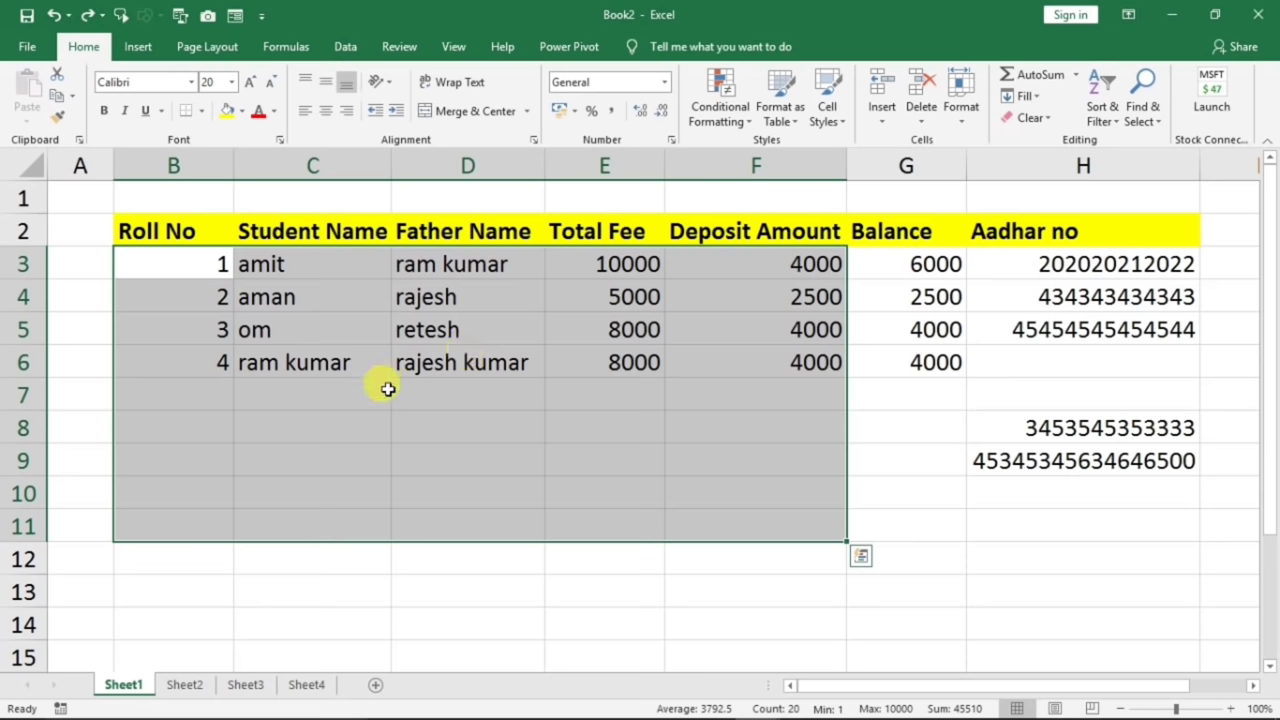
click(184, 685)
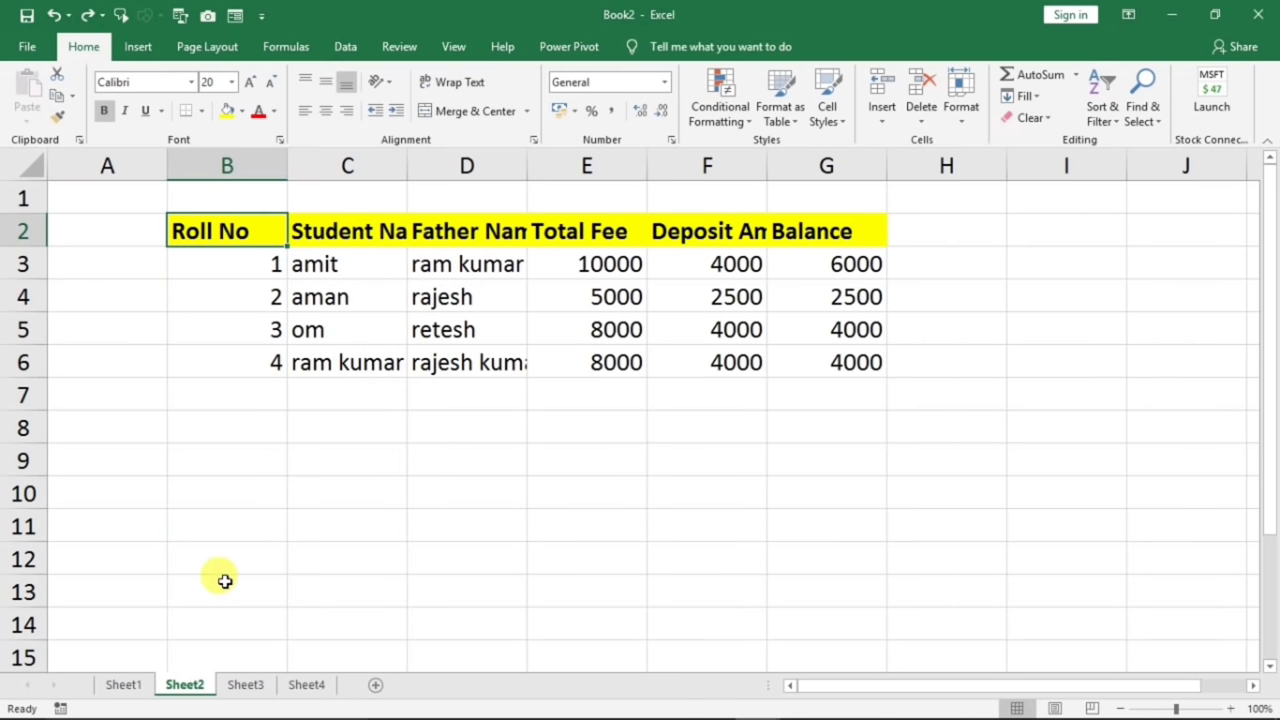
click(374, 400)
drag(246, 234, 806, 364)
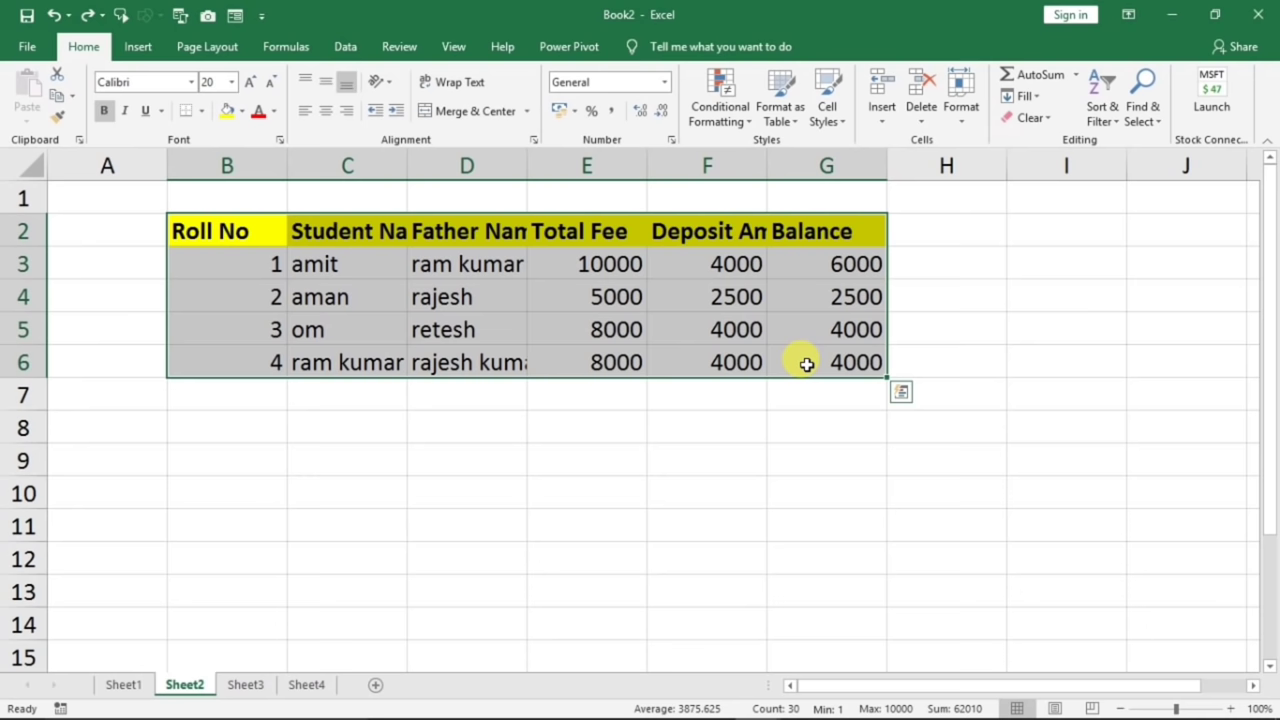
click(623, 413)
drag(285, 235, 814, 359)
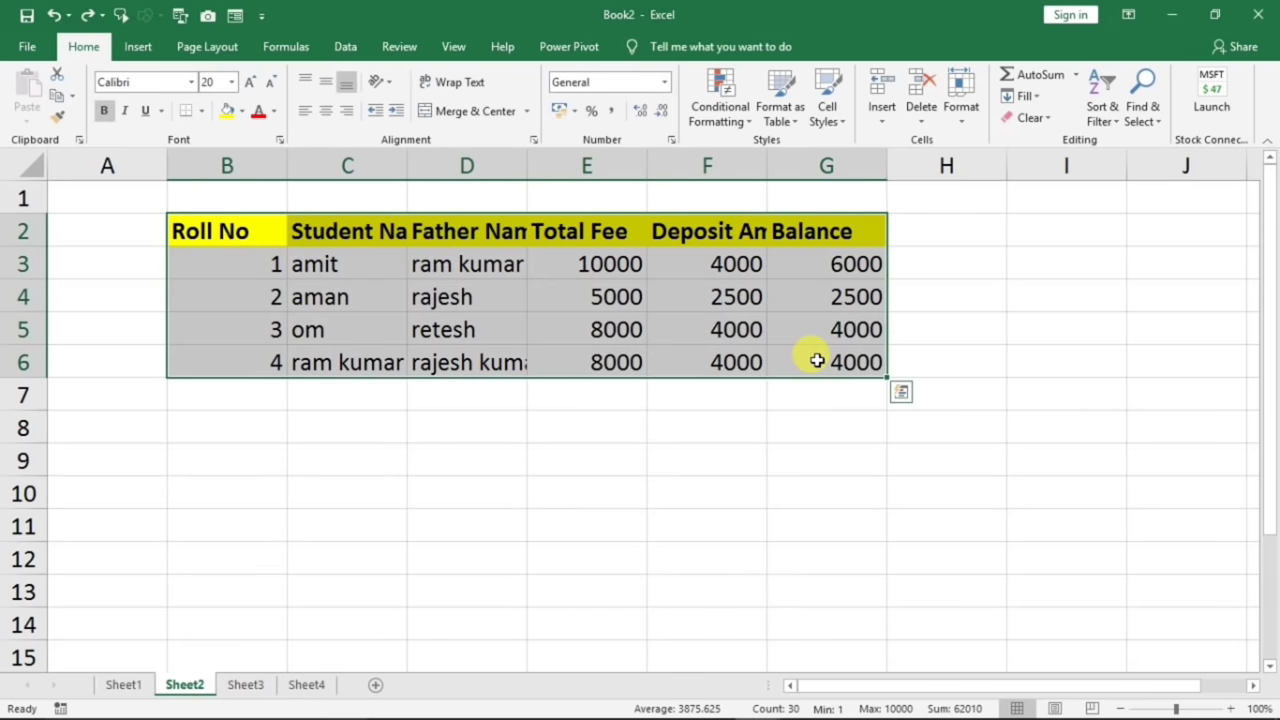
- Select the whole table with Ctrl+A, copy it, and pick B8 as the destination
click(450, 295)
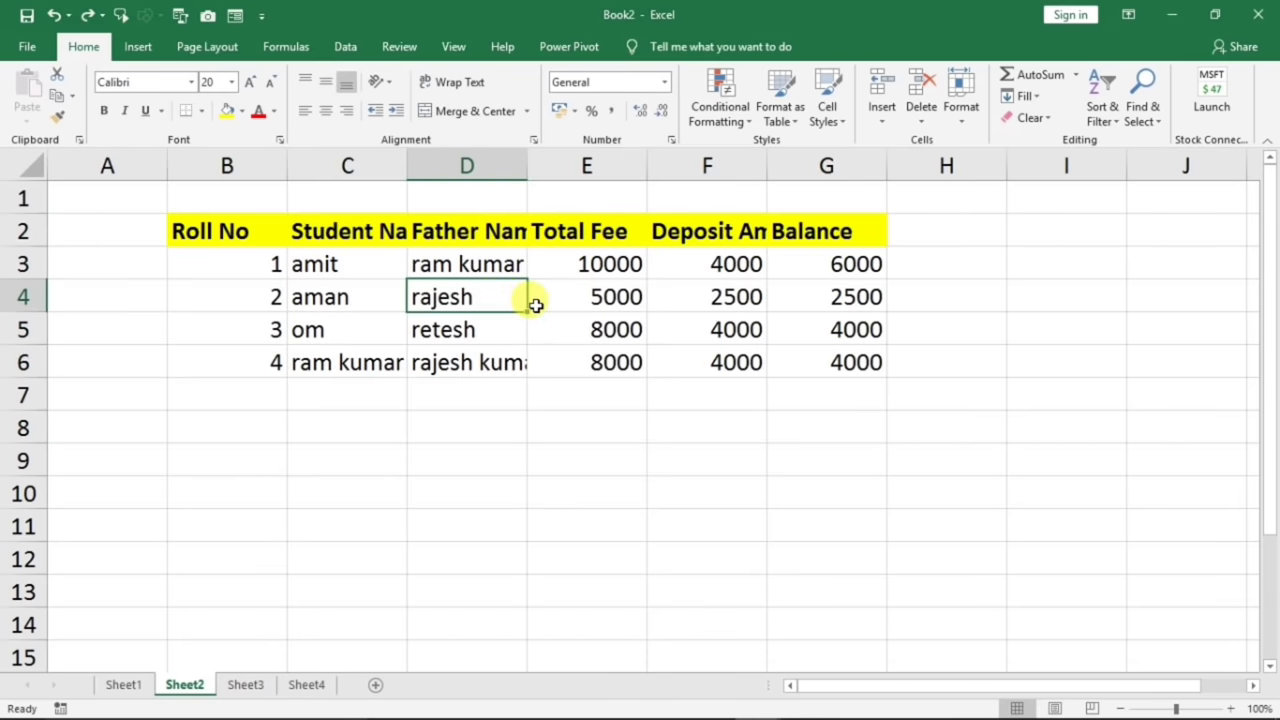
key(ctrl+a)
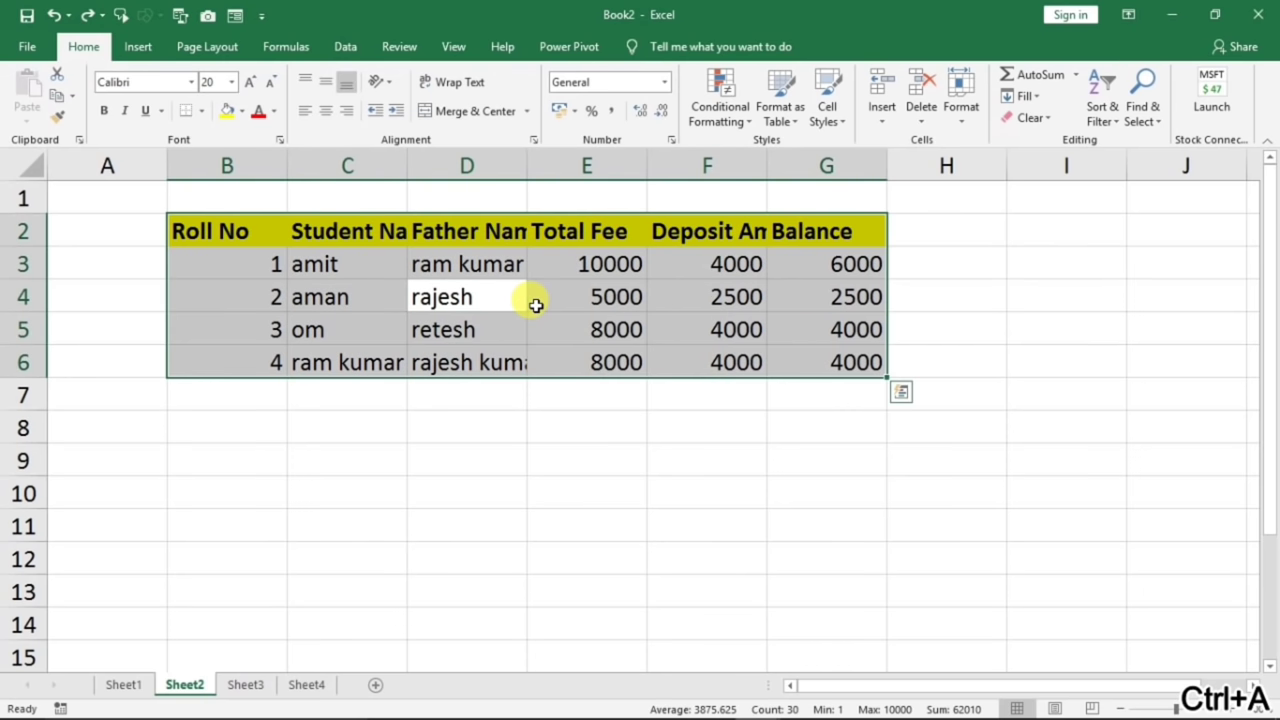
click(260, 290)
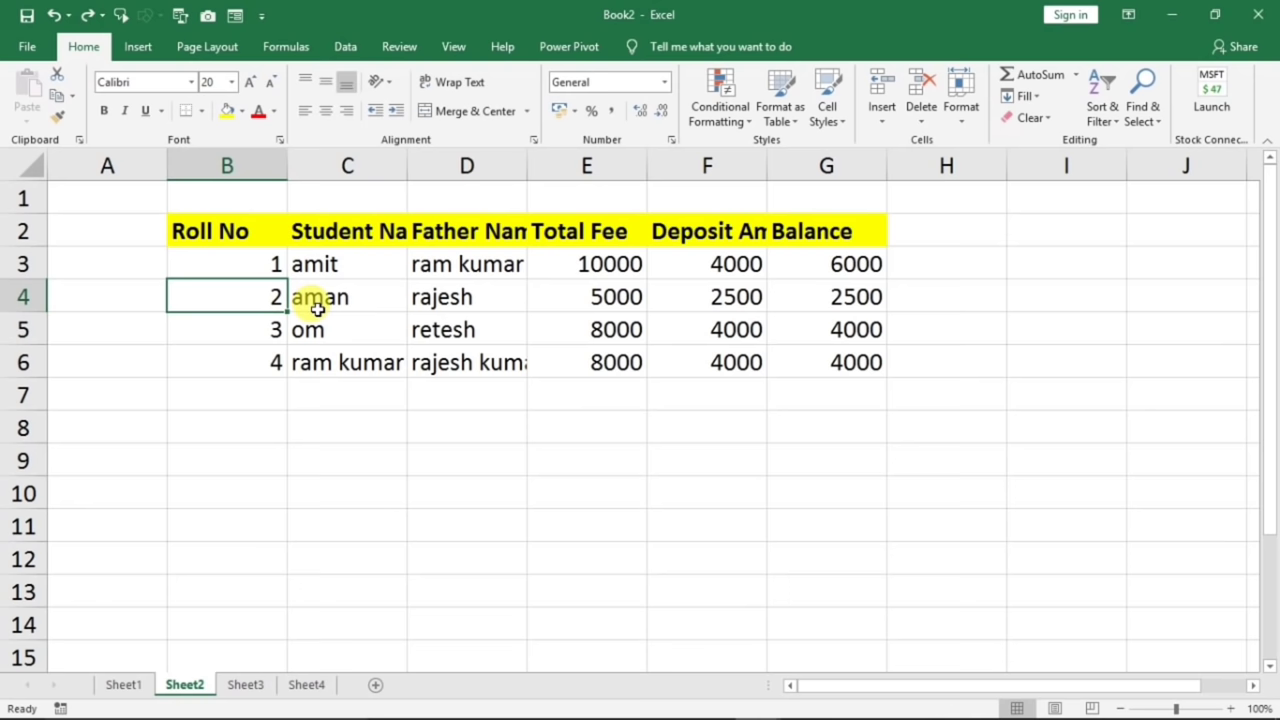
key(ctrl+a)
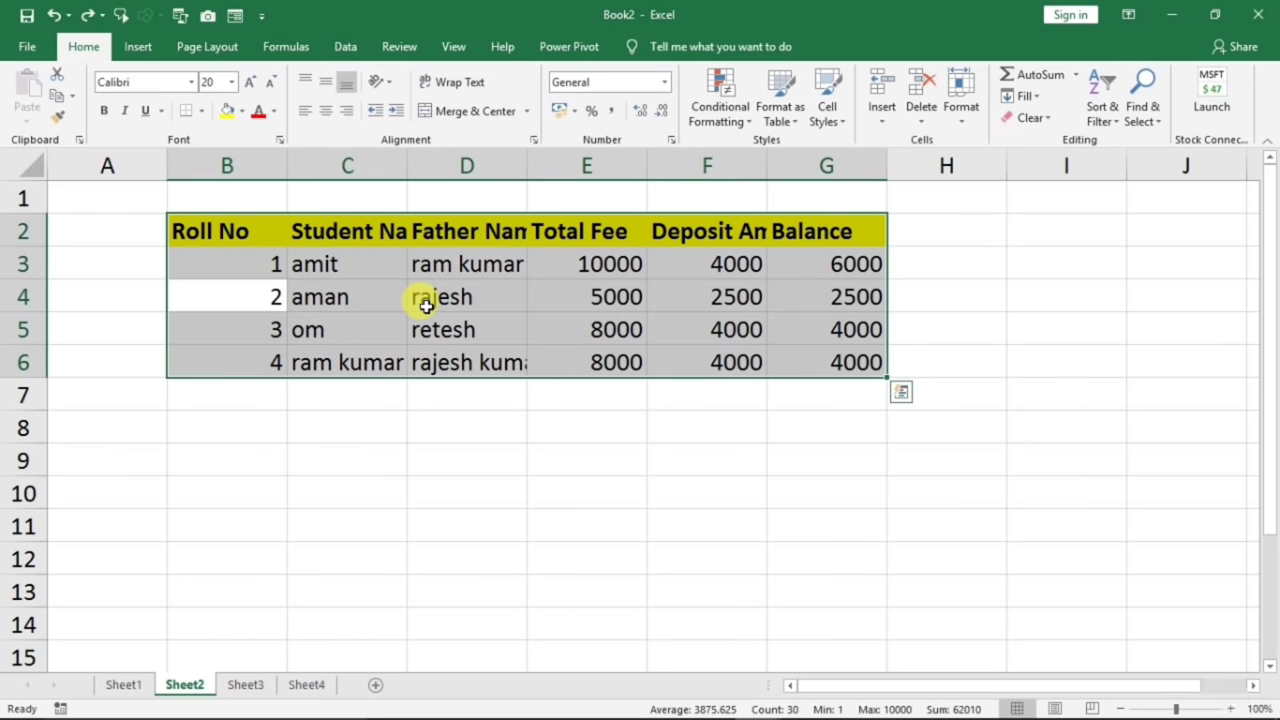
key(ctrl+c)
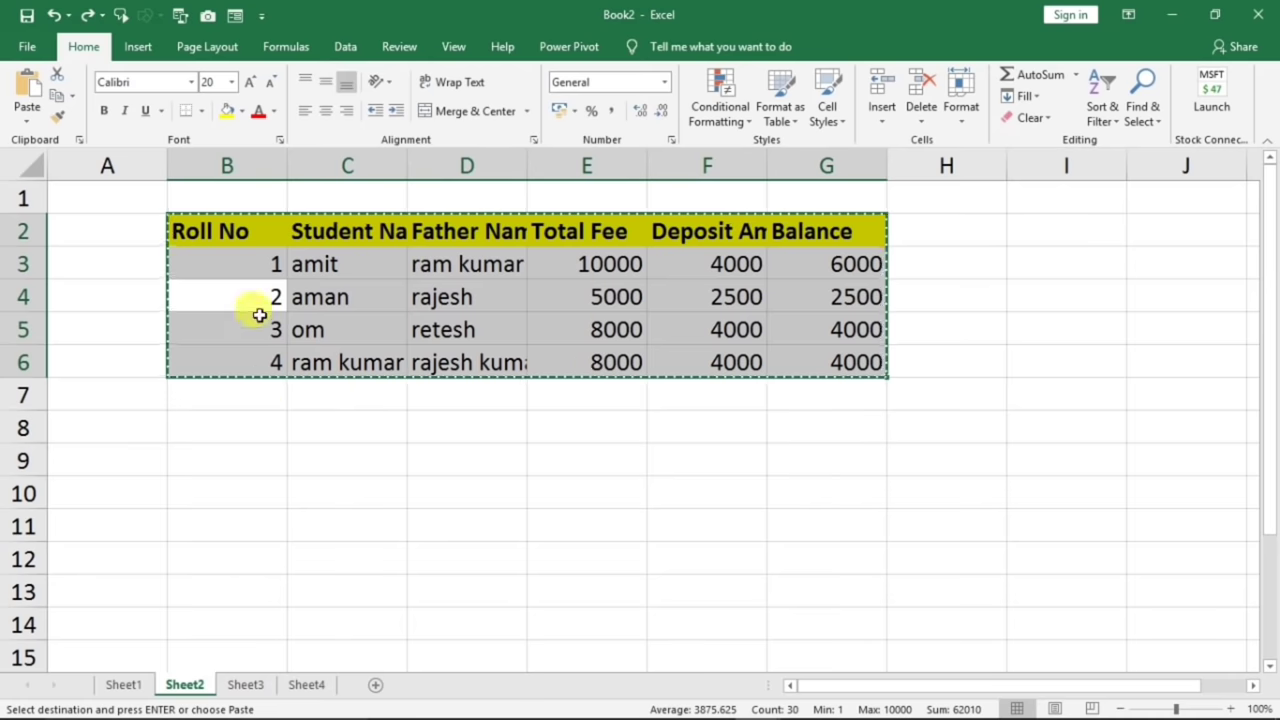
click(218, 437)
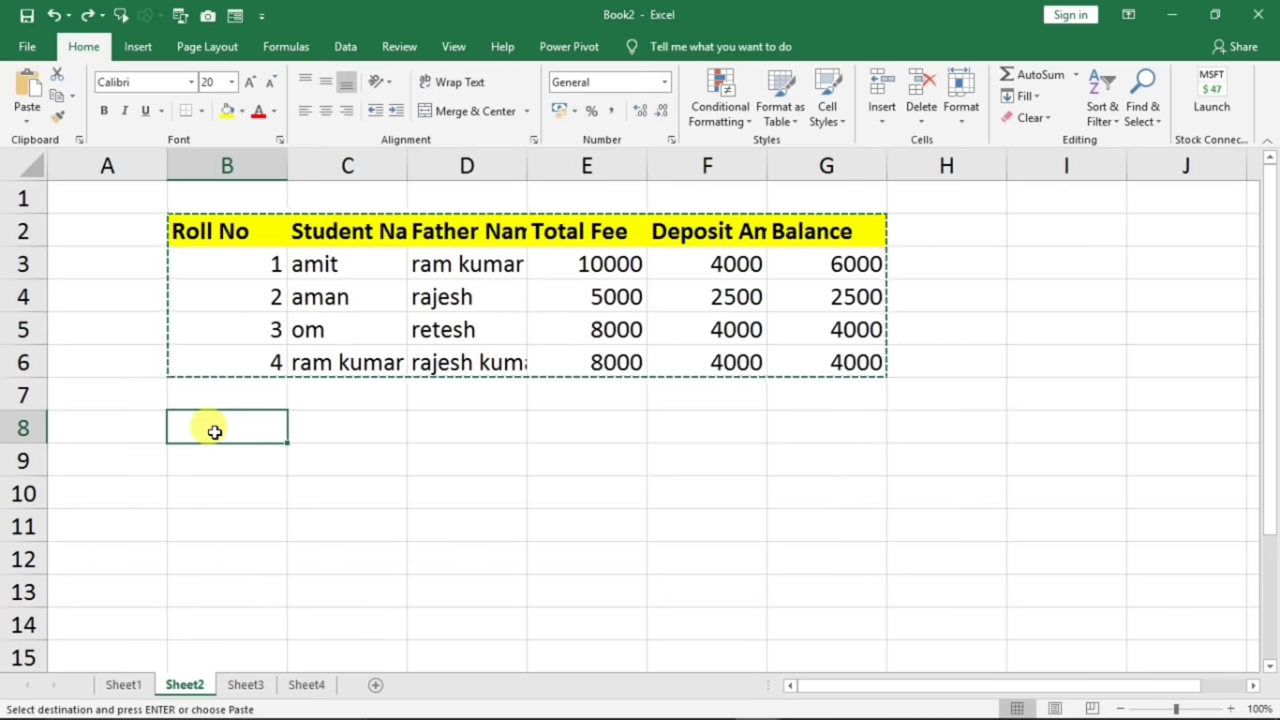
- Paste Special the copied fee table into B8 with Transpose, so headings run down column B
right_click(214, 432)
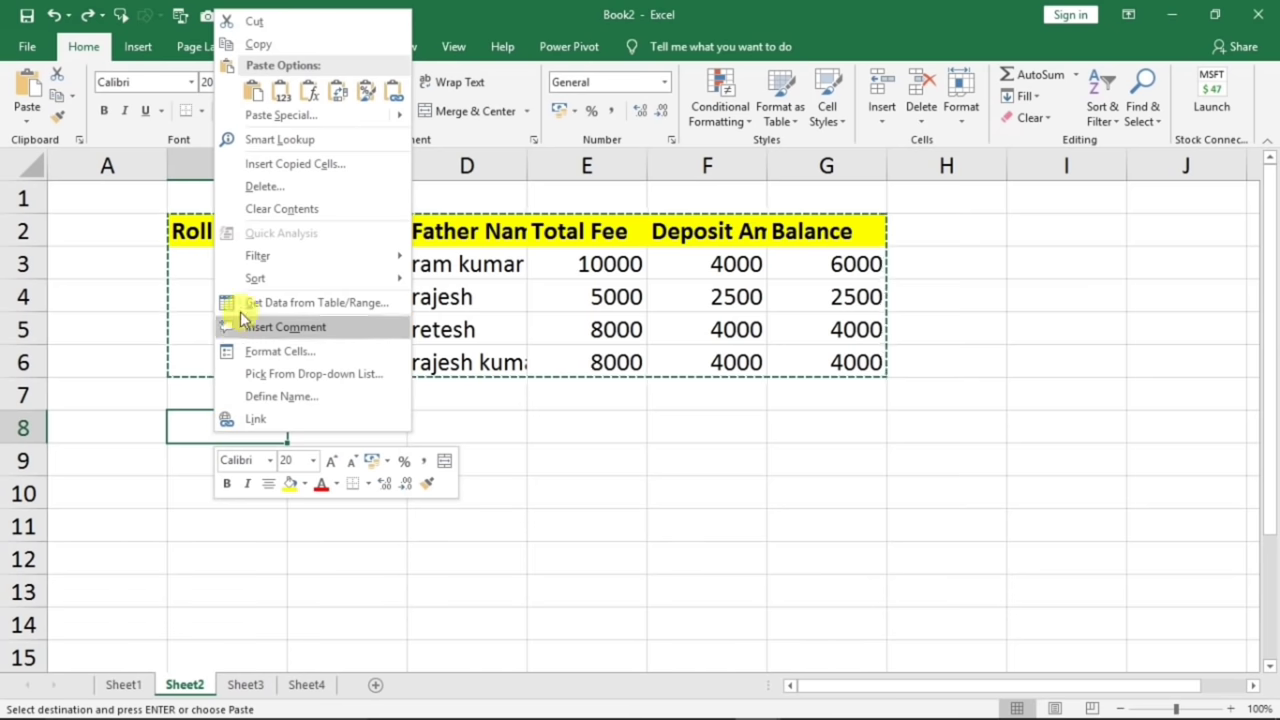
click(270, 116)
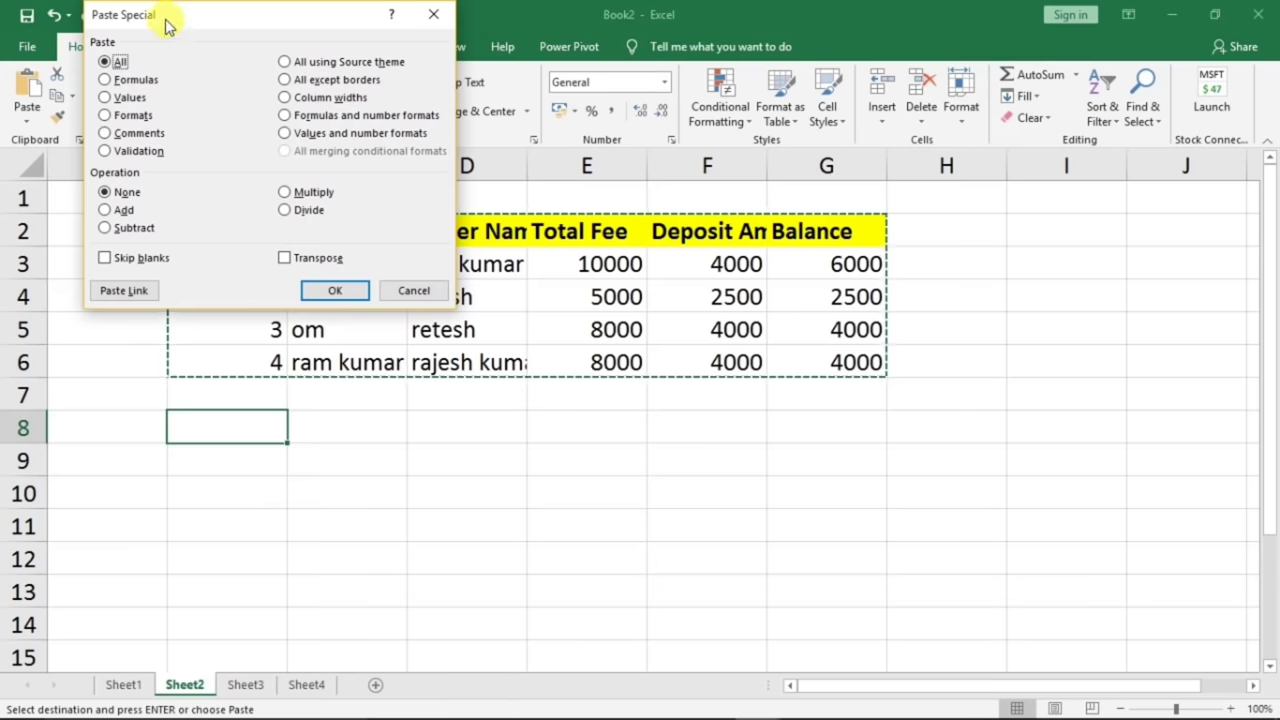
drag(163, 23, 443, 147)
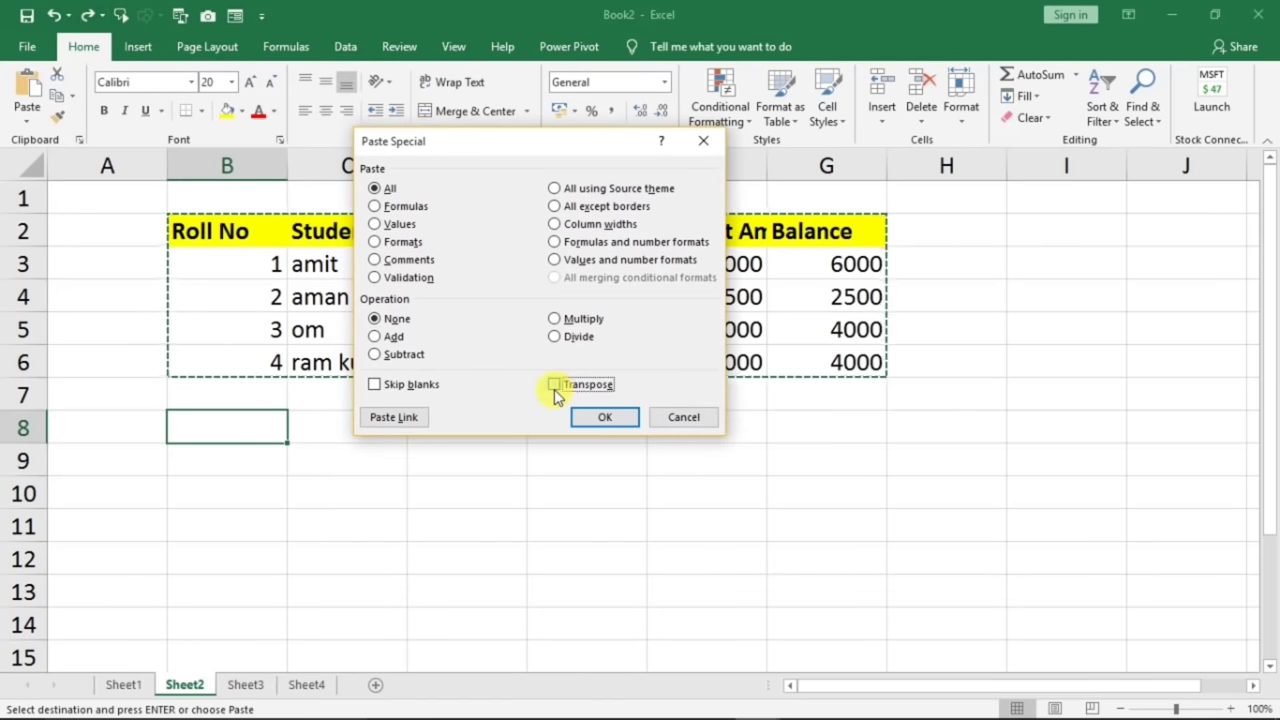
click(604, 419)
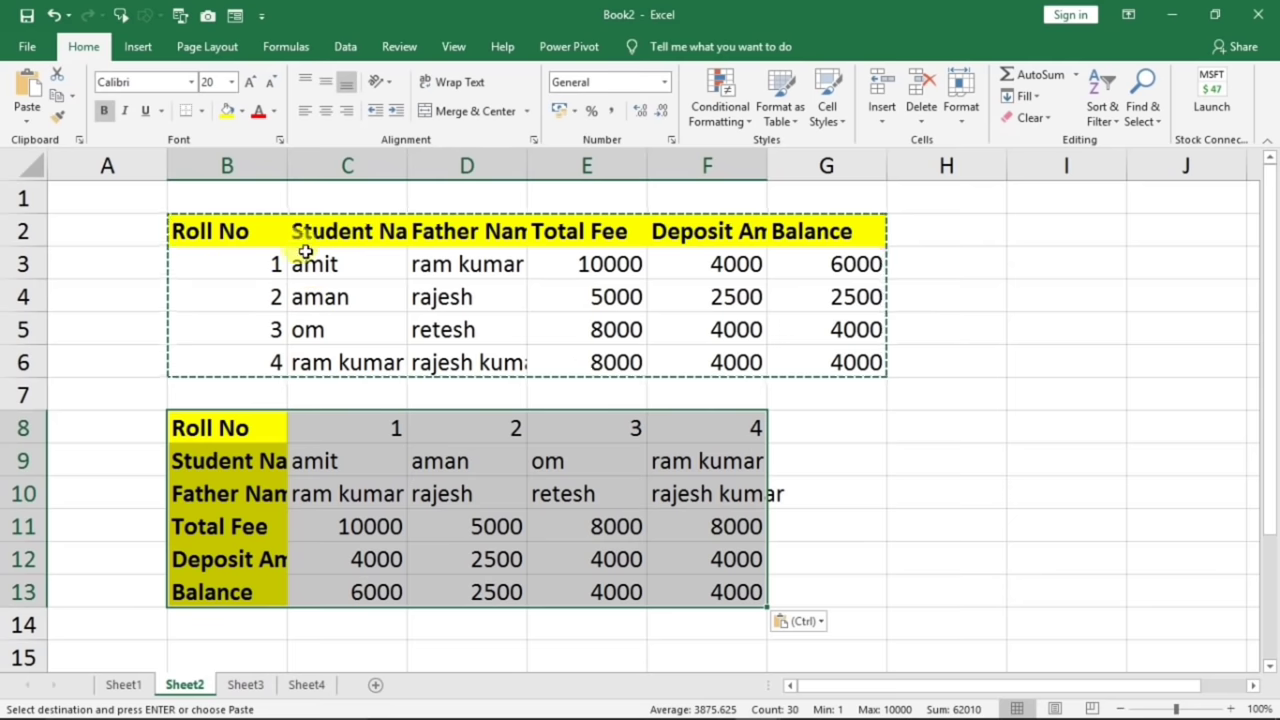
- Delete rows 2–6 holding the original table so the transposed copy moves up to B3
click(259, 330)
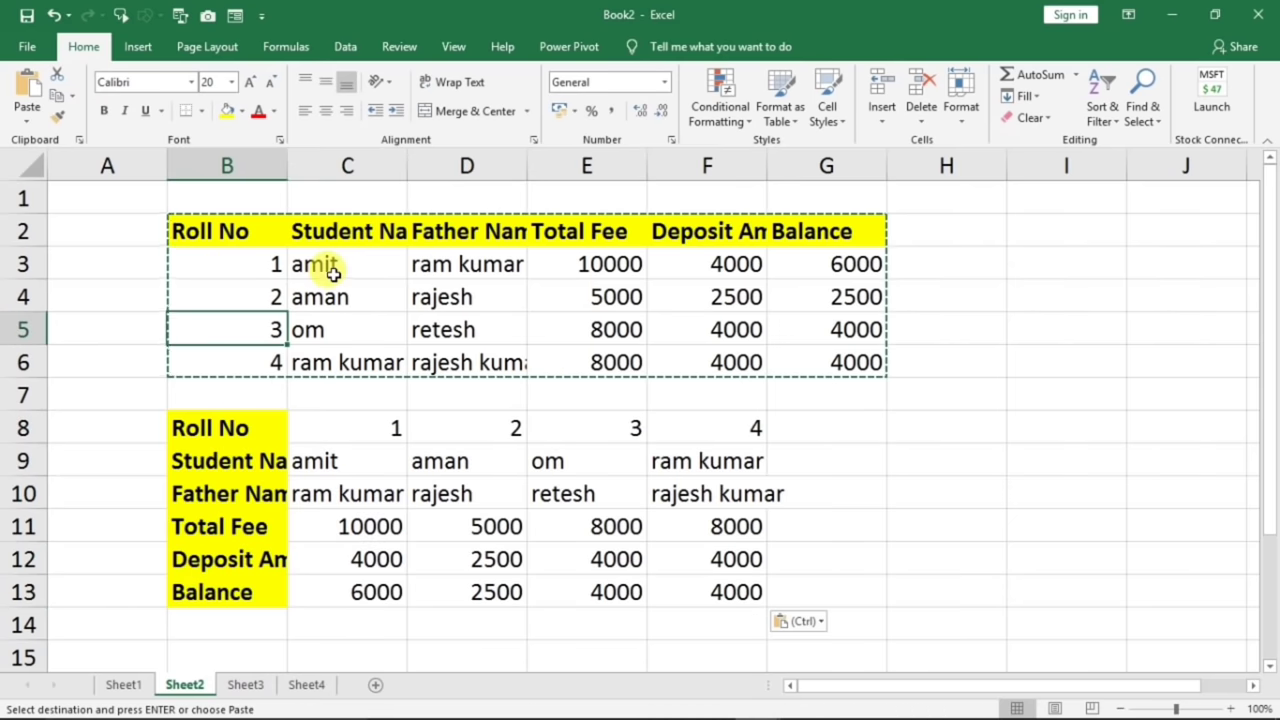
click(370, 254)
click(237, 252)
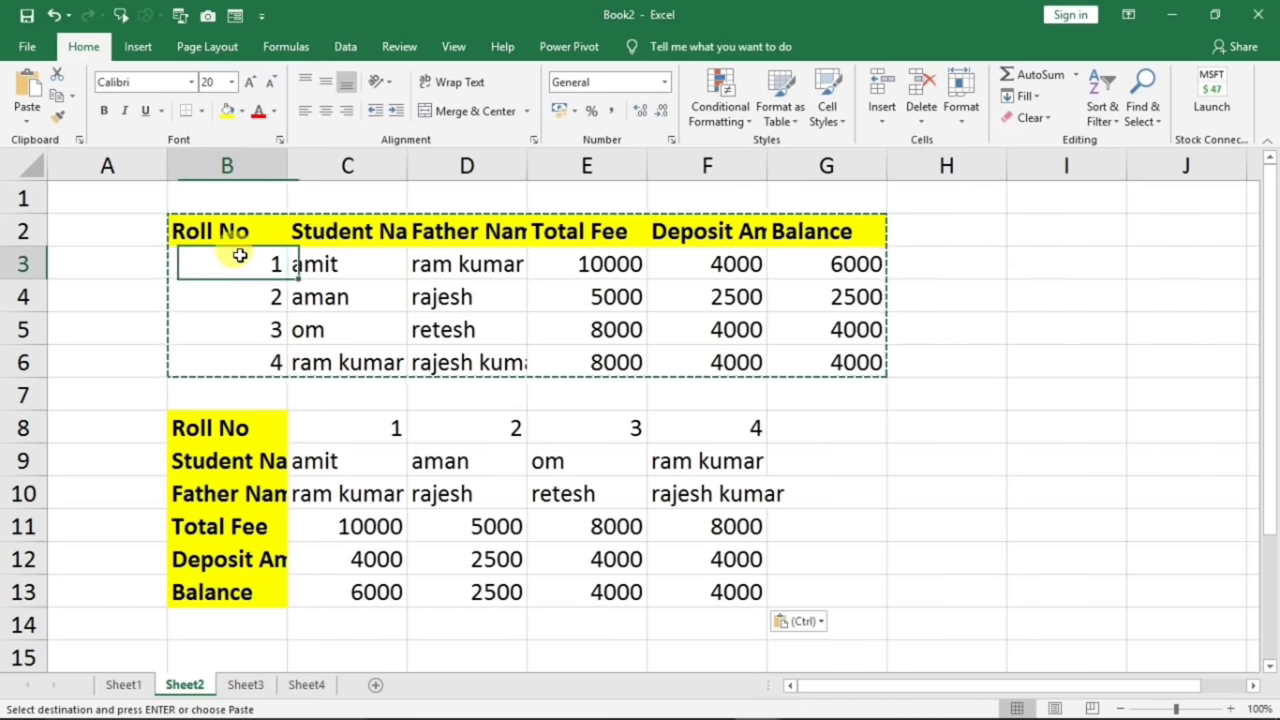
drag(237, 238, 714, 329)
click(160, 255)
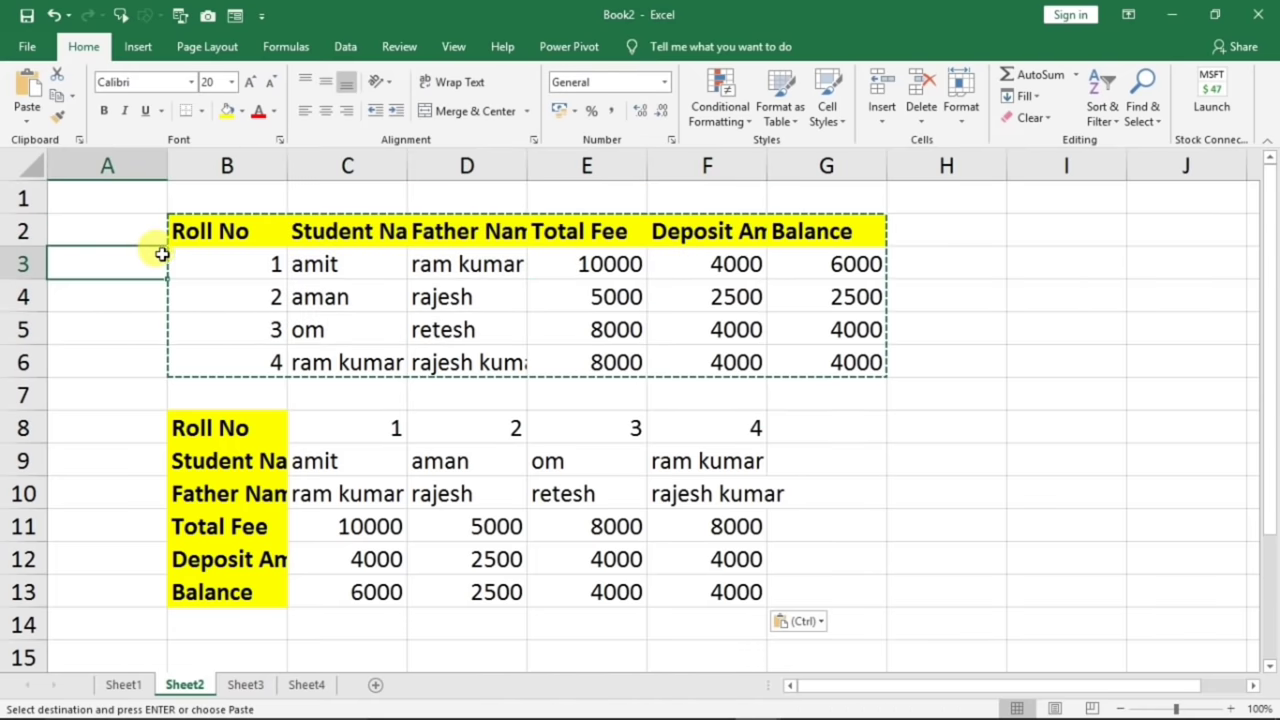
drag(24, 230, 23, 358)
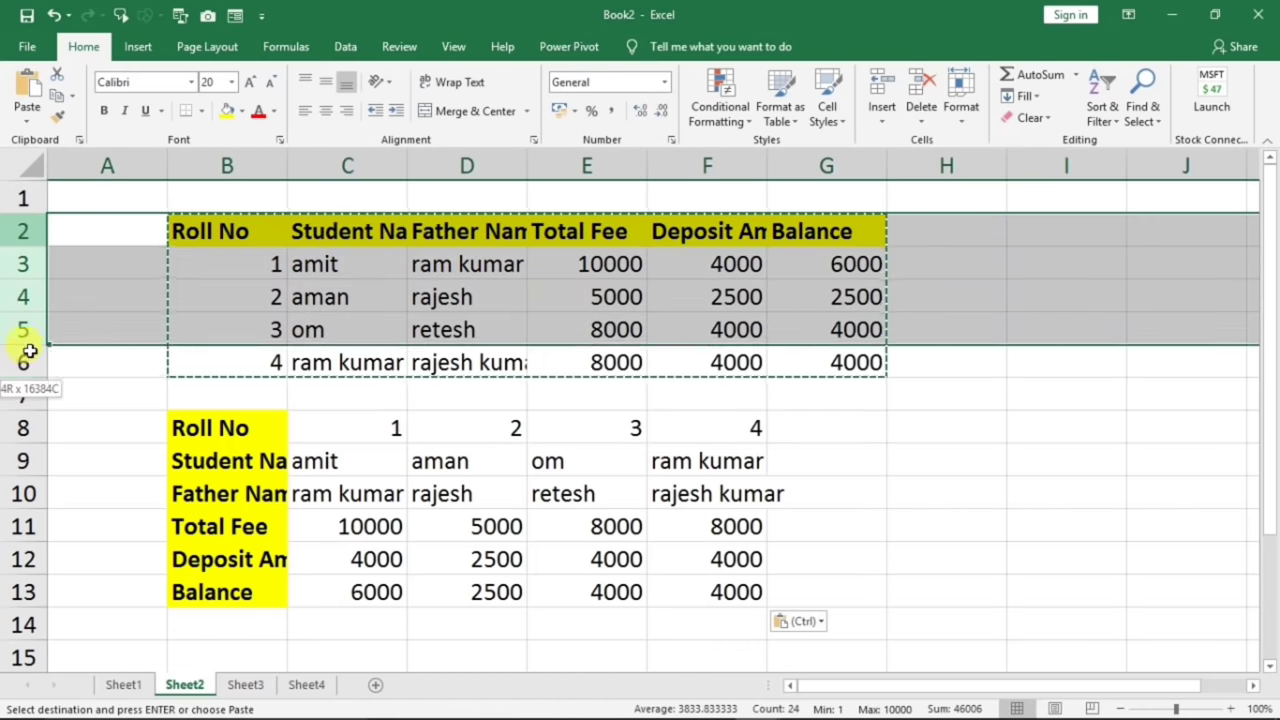
right_click(27, 268)
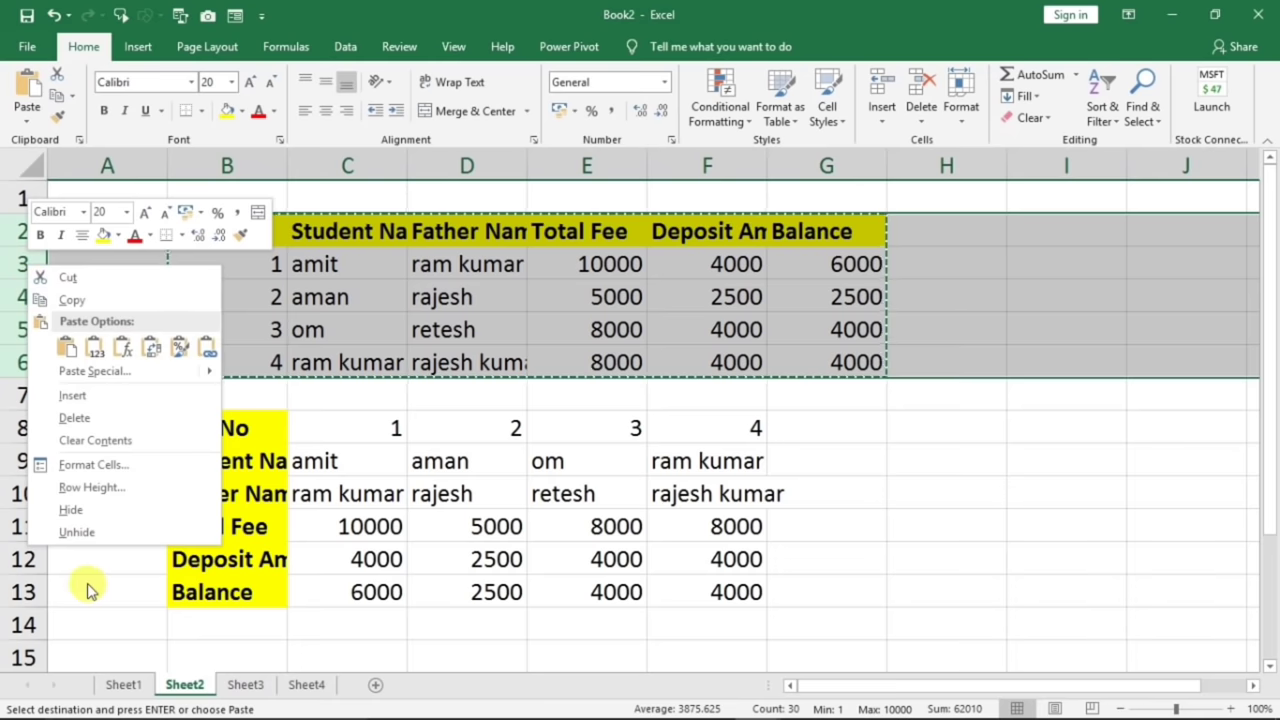
click(100, 440)
- Widen column B to fit the row labels, and columns C and D slightly
click(430, 392)
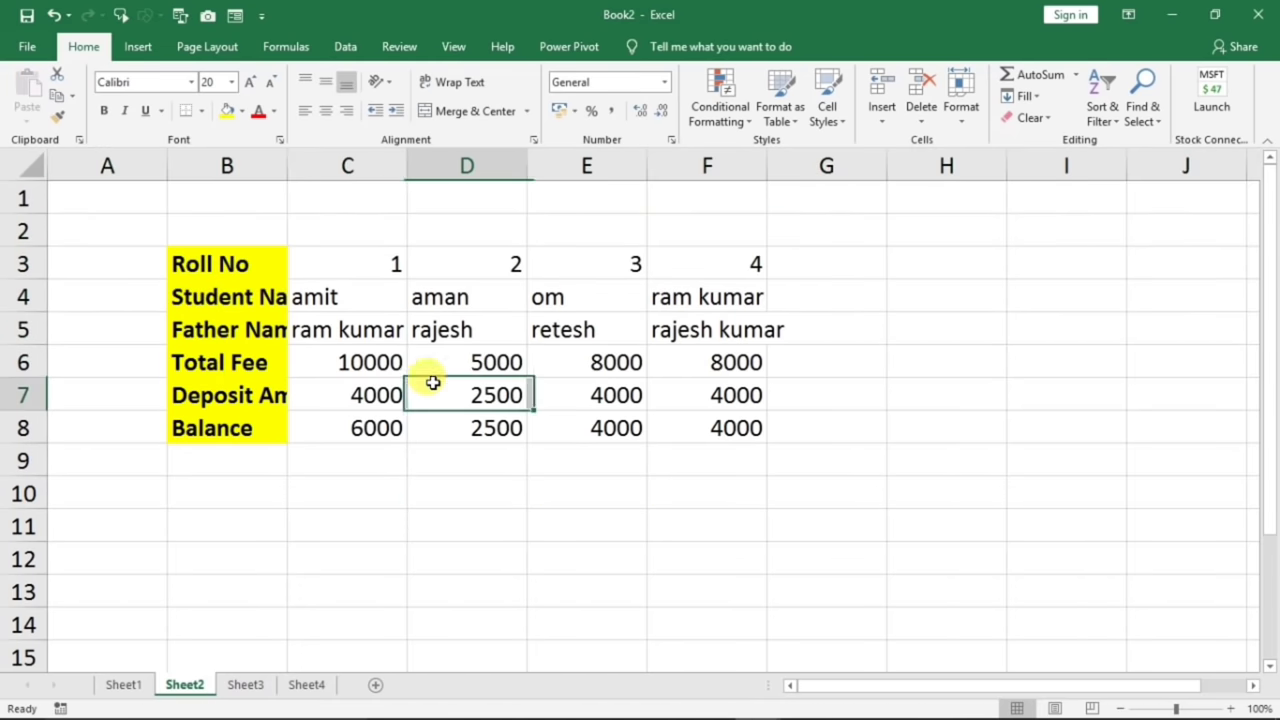
click(250, 265)
drag(282, 163, 332, 166)
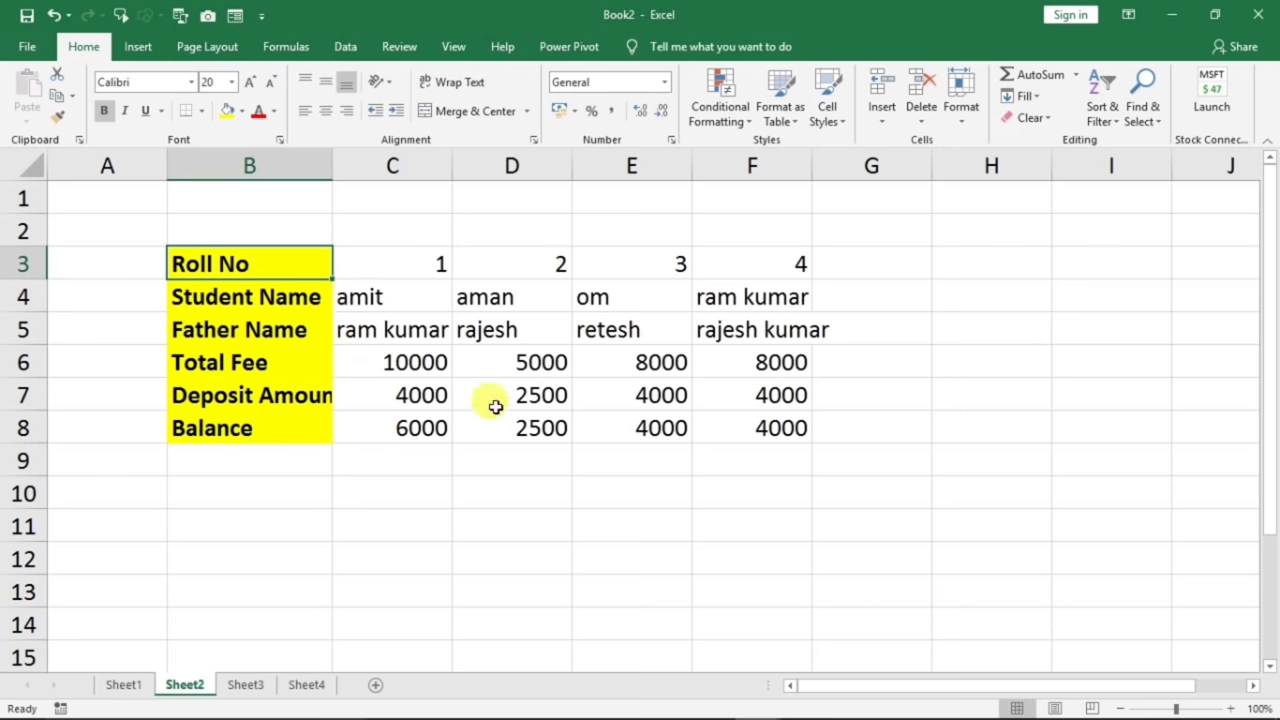
drag(452, 170, 468, 170)
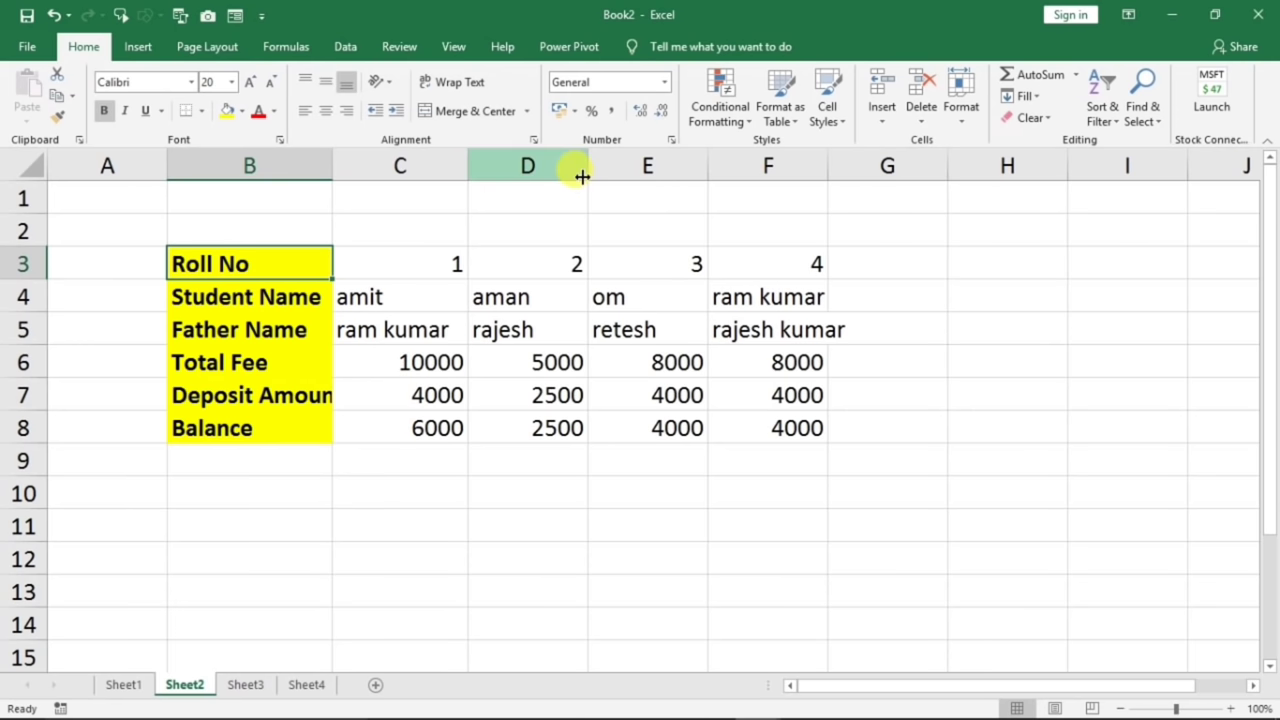
drag(582, 172, 596, 170)
- Check the cells in the right-hand column, then select the whole transposed table B3:F8
click(898, 262)
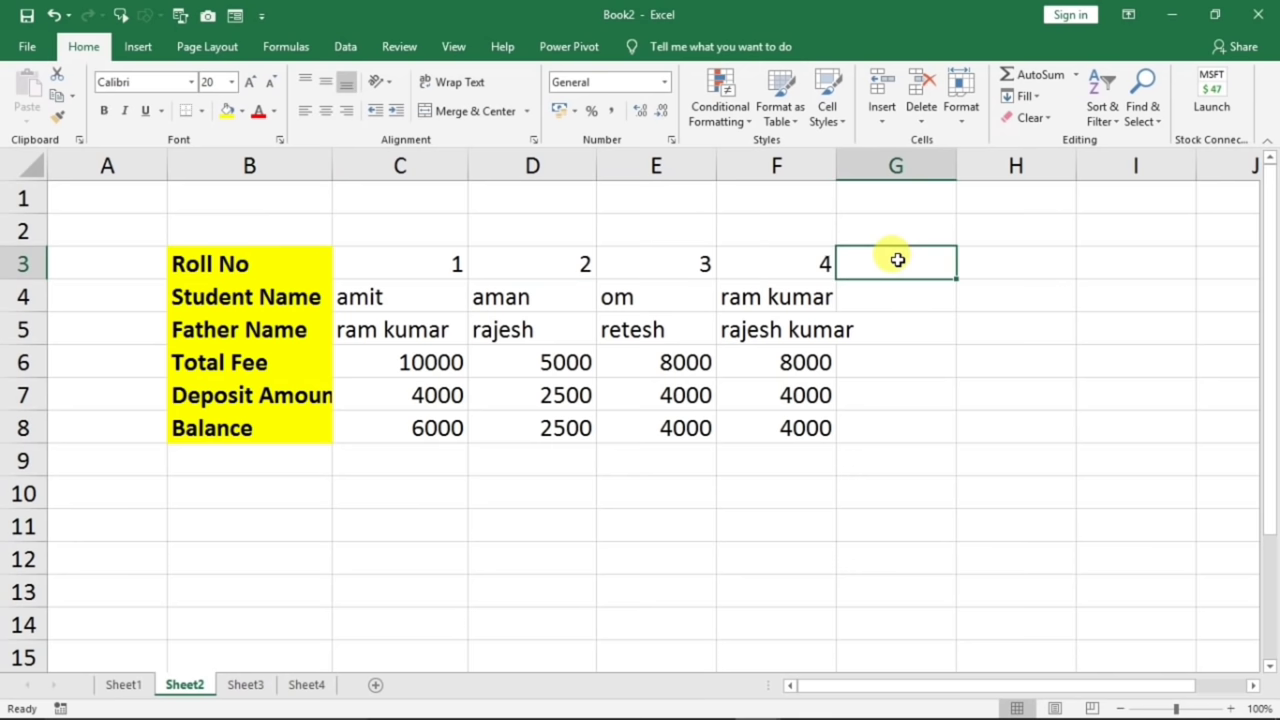
click(898, 296)
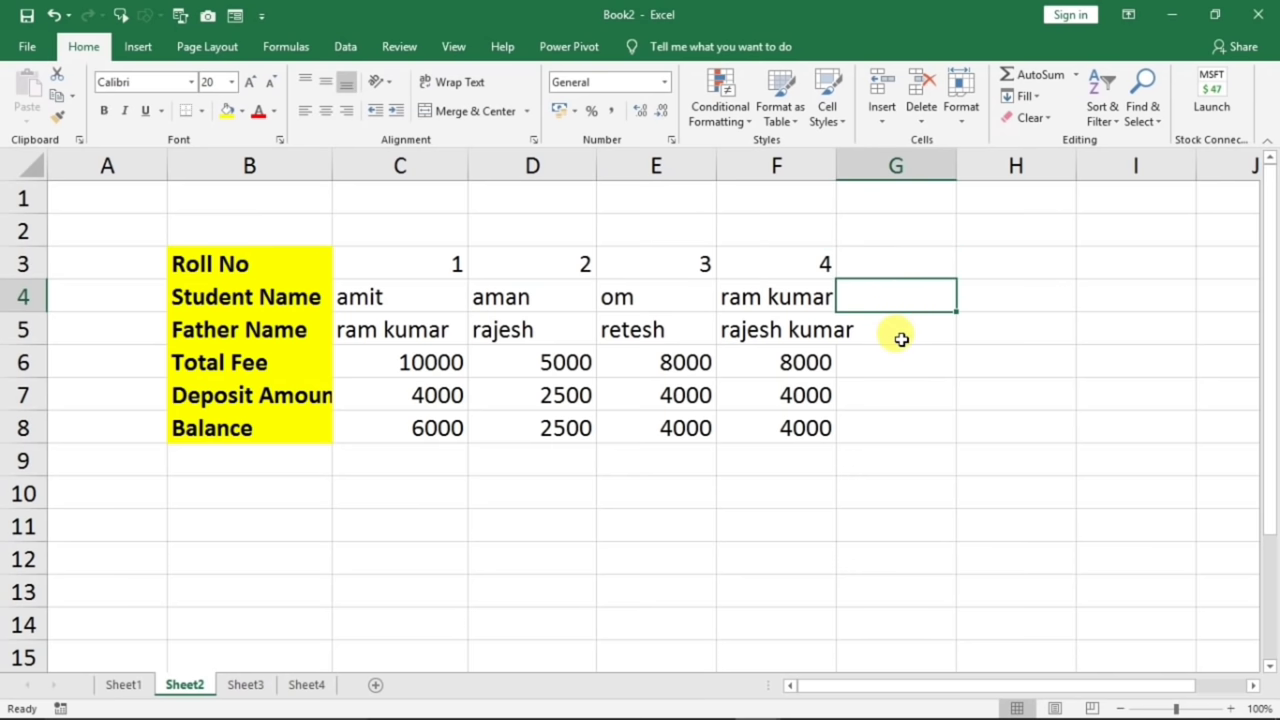
click(901, 339)
click(886, 368)
click(878, 393)
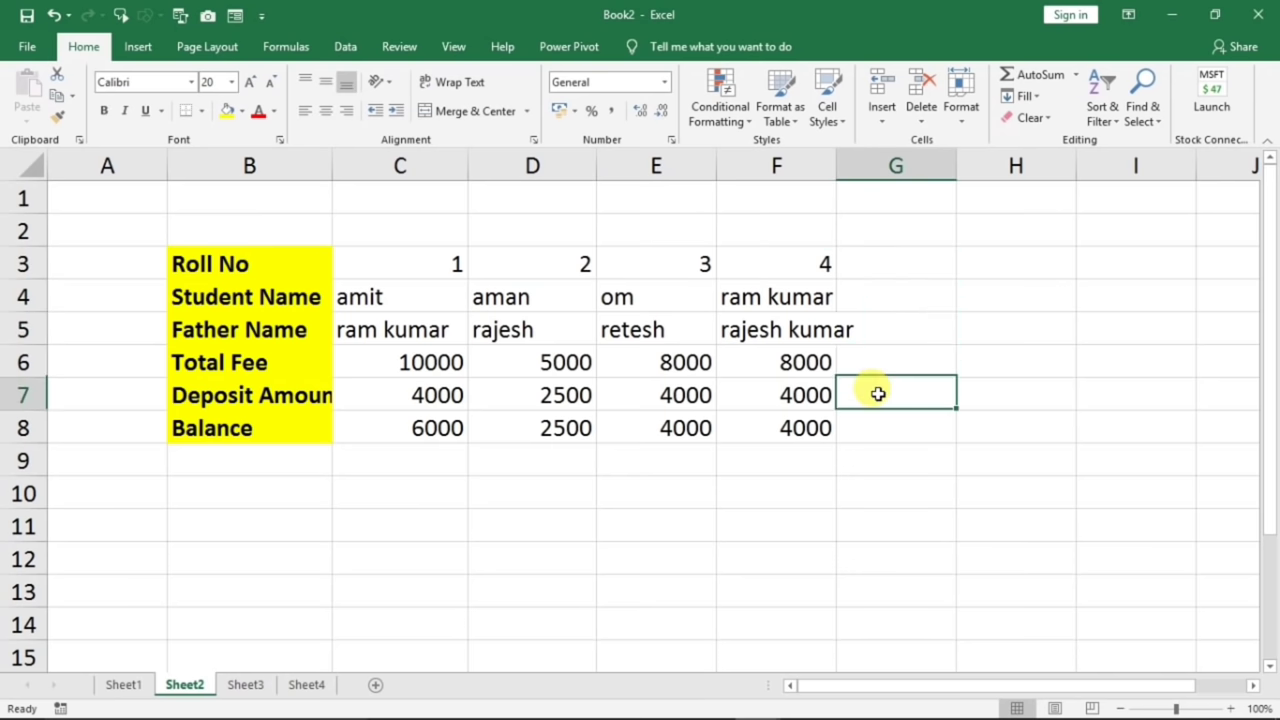
click(885, 418)
drag(977, 266, 1005, 398)
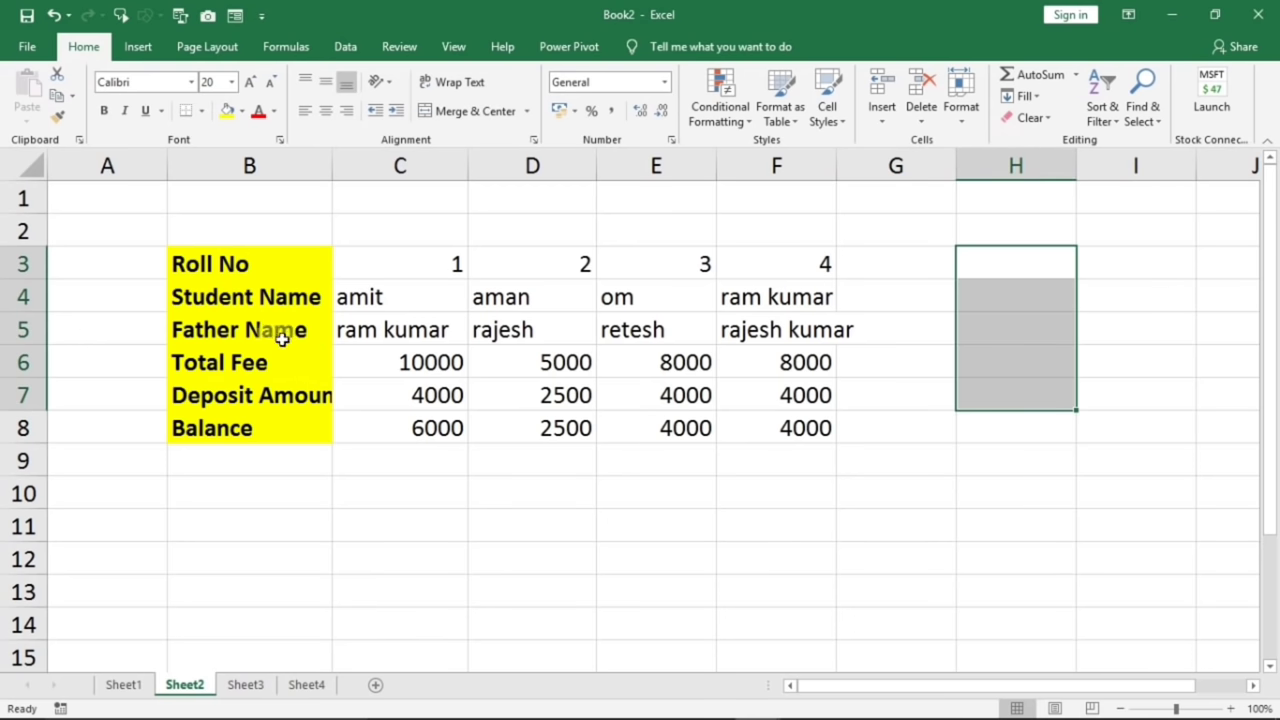
drag(260, 267, 763, 427)
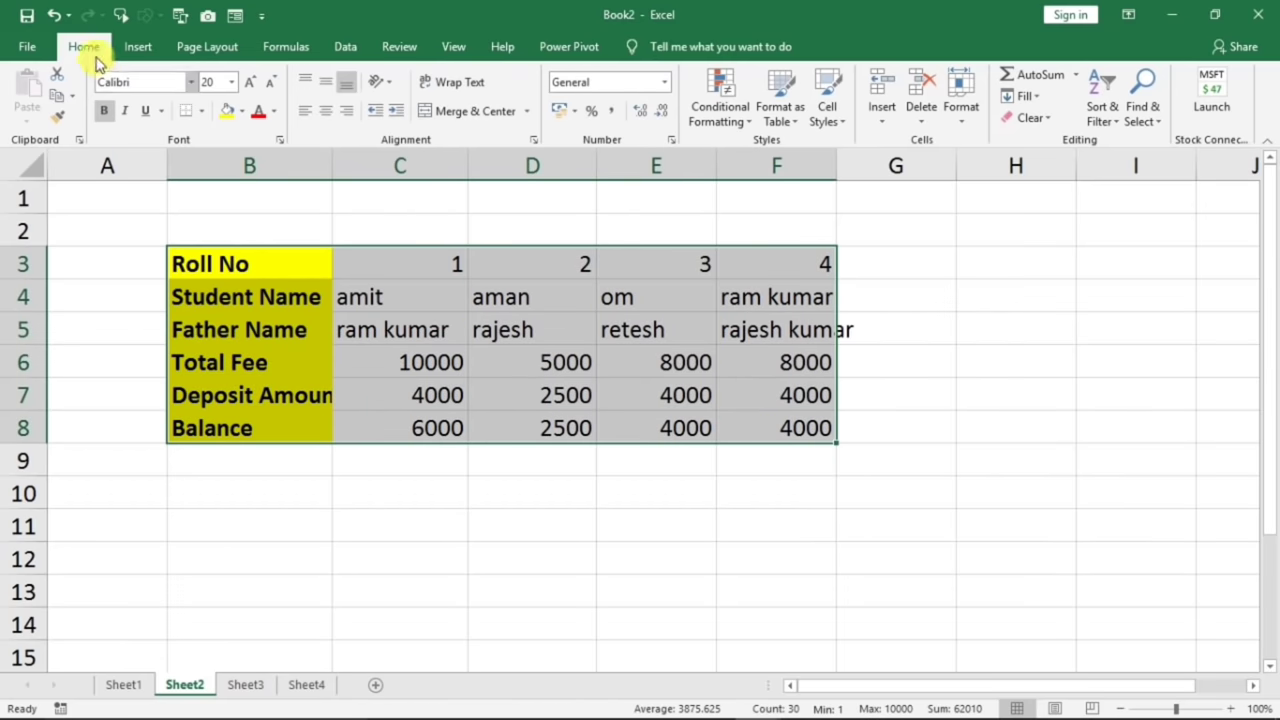
- Apply All Borders to B3:F8, then deselect to check the gridlines
click(201, 111)
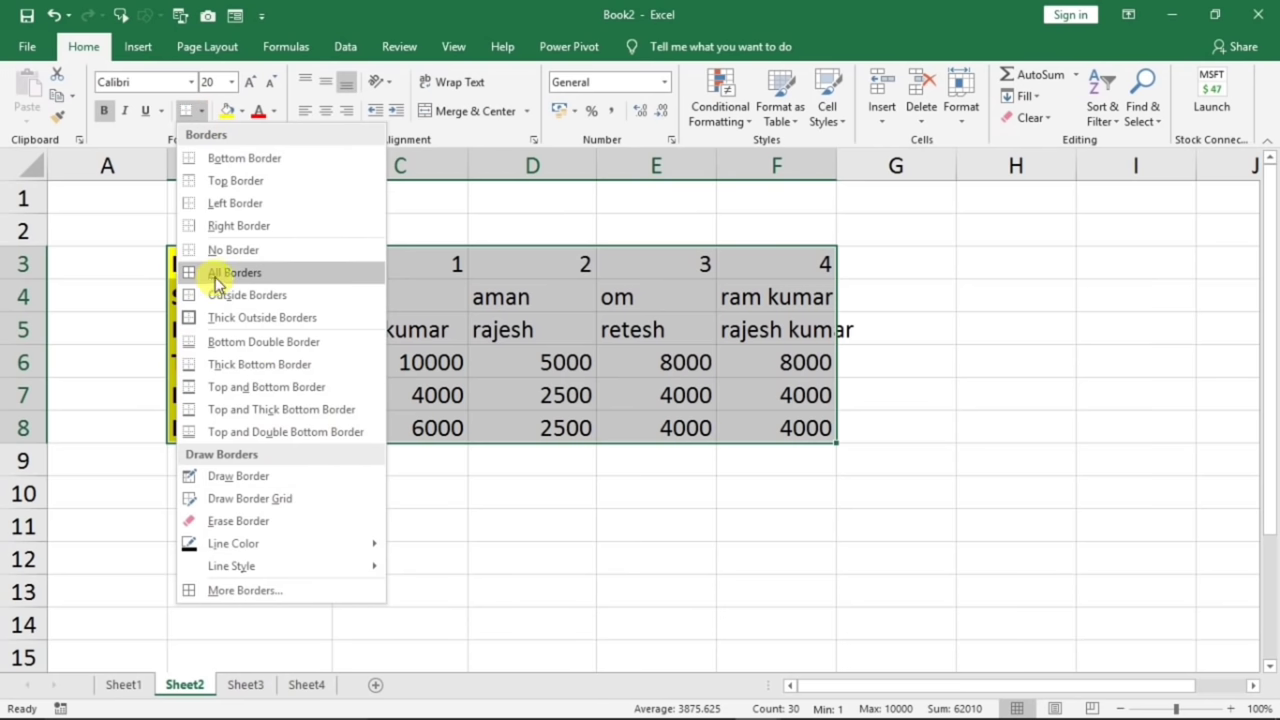
click(193, 272)
click(620, 414)
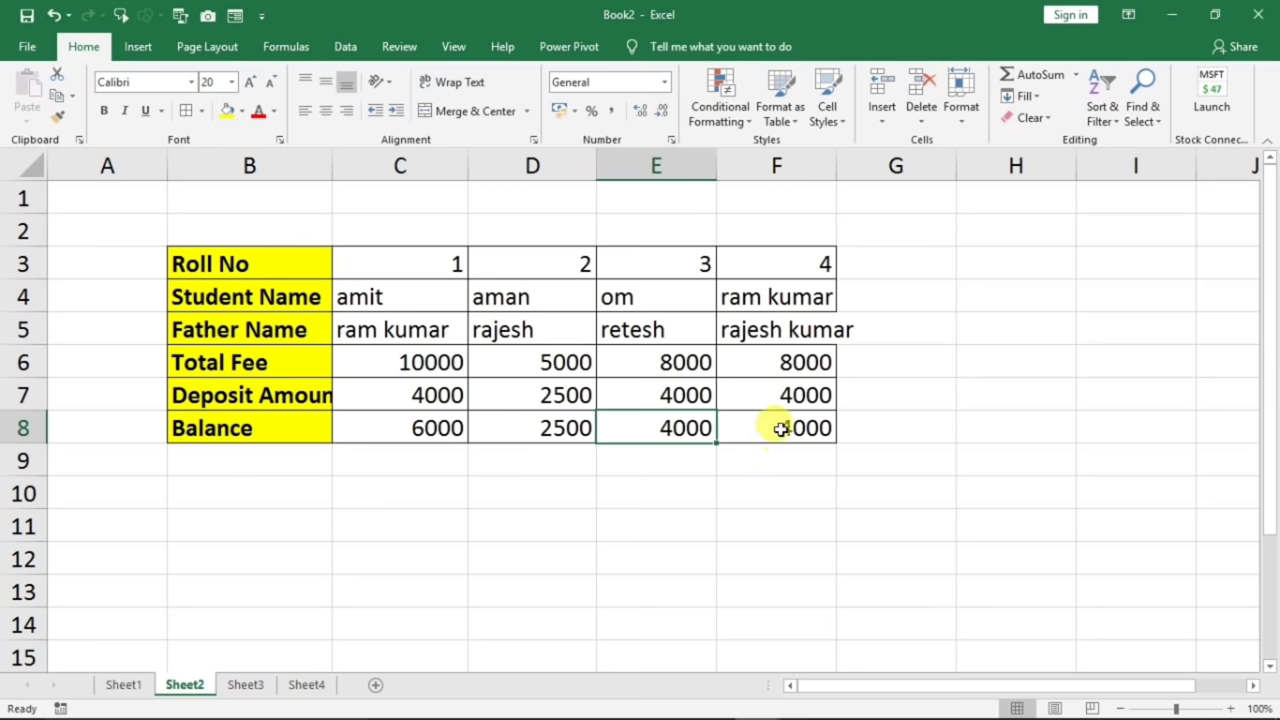
click(777, 336)
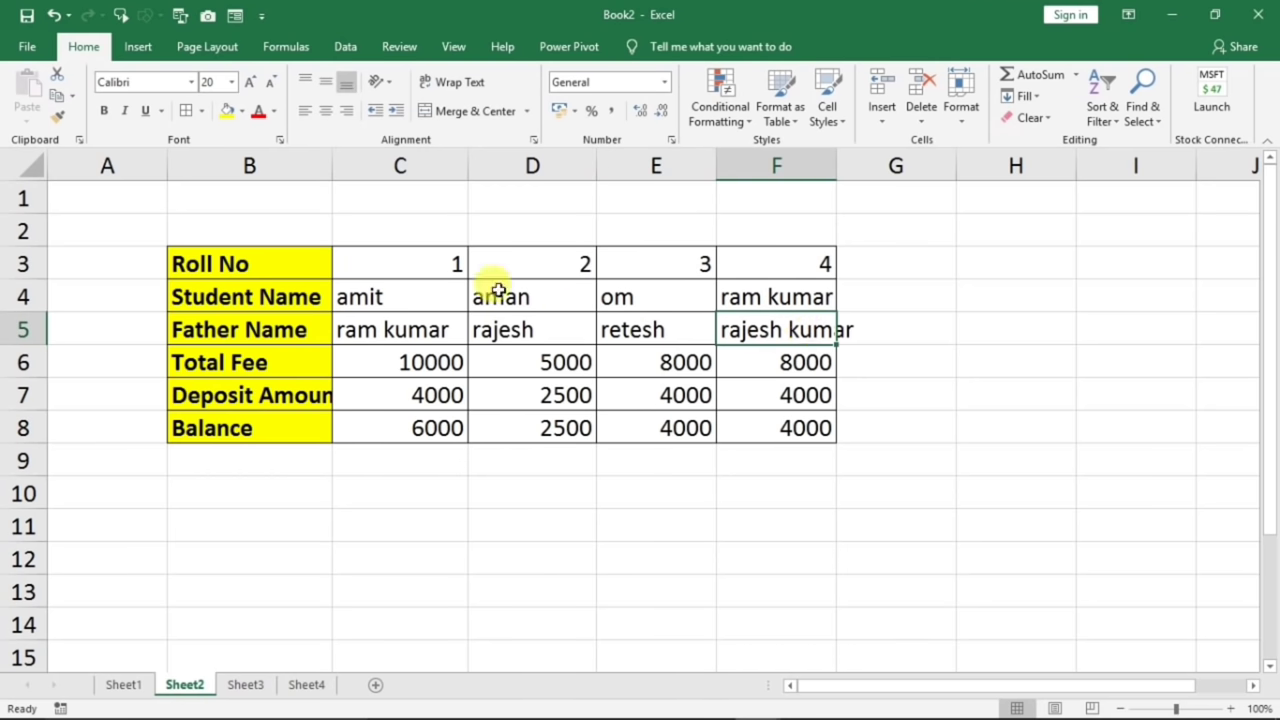
drag(332, 165, 302, 165)
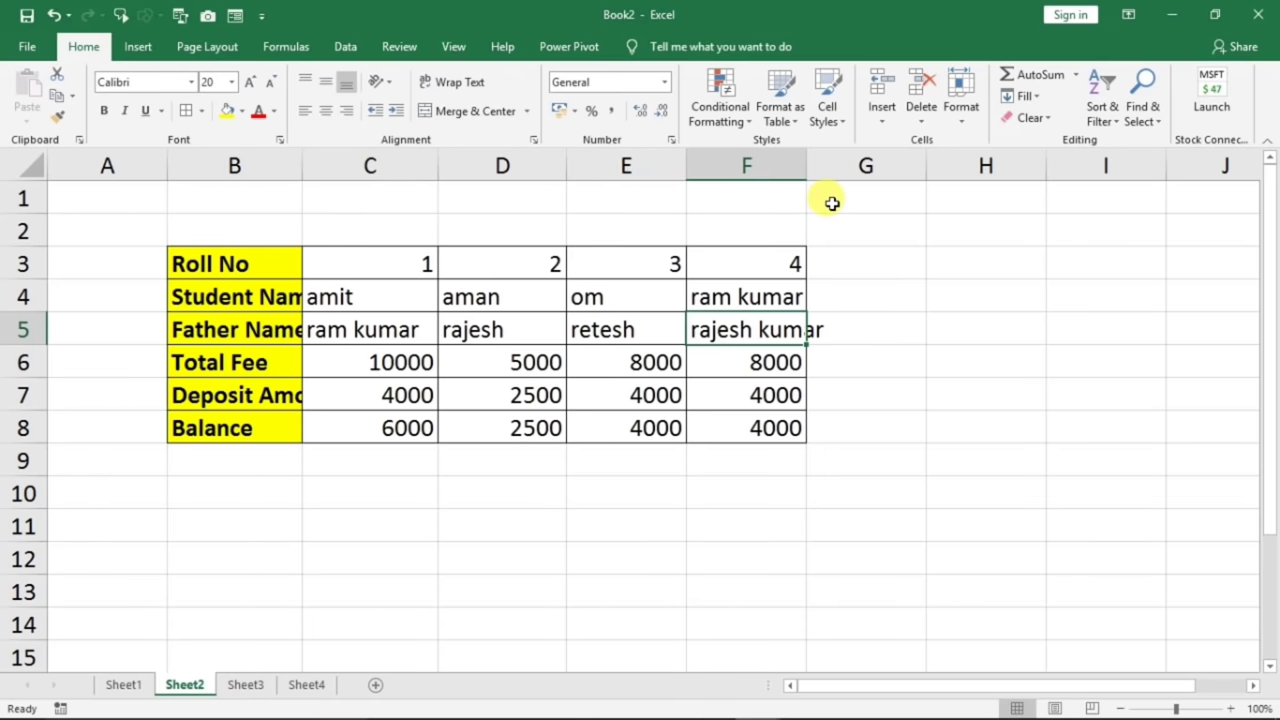
drag(806, 165, 796, 166)
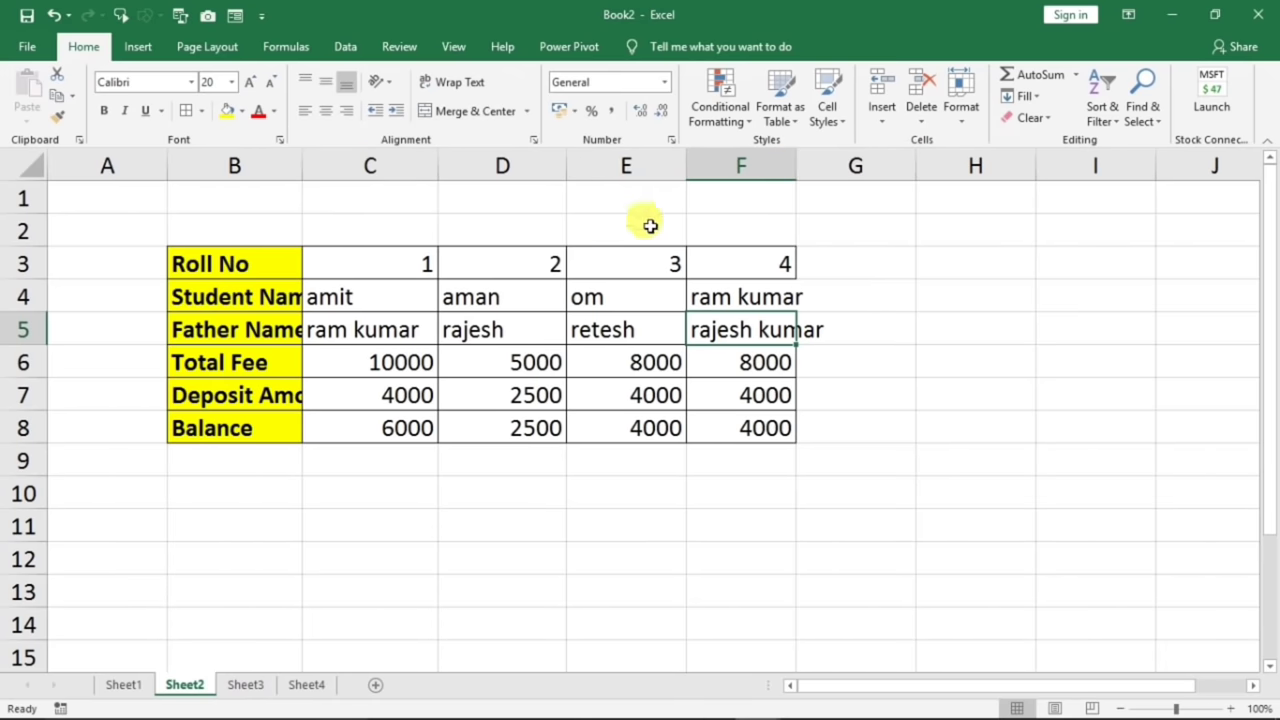
double_click(516, 322)
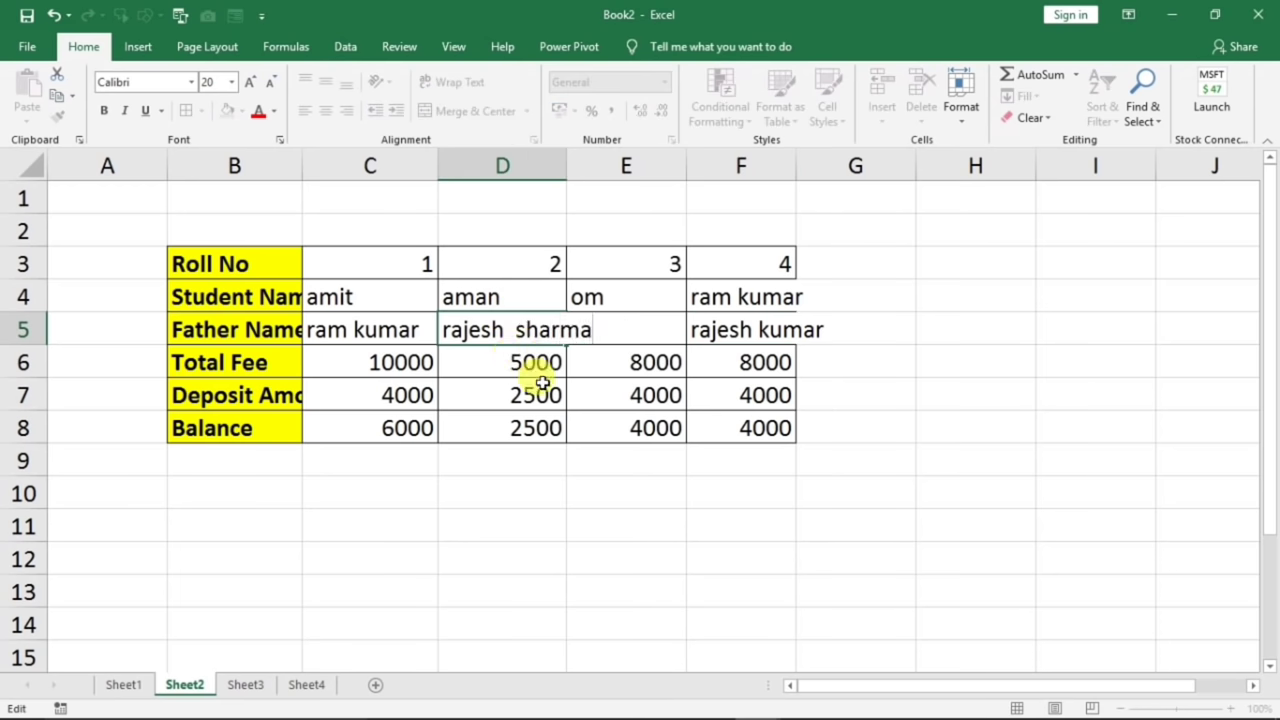
click(566, 425)
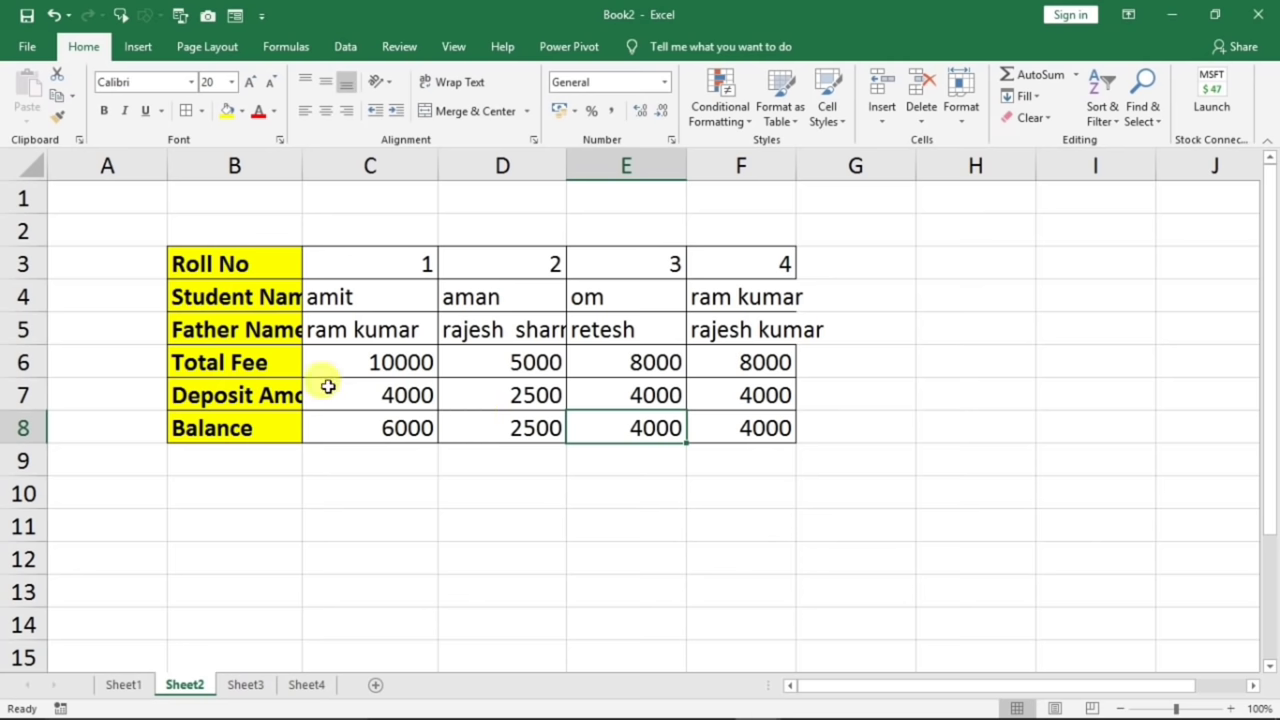
click(268, 306)
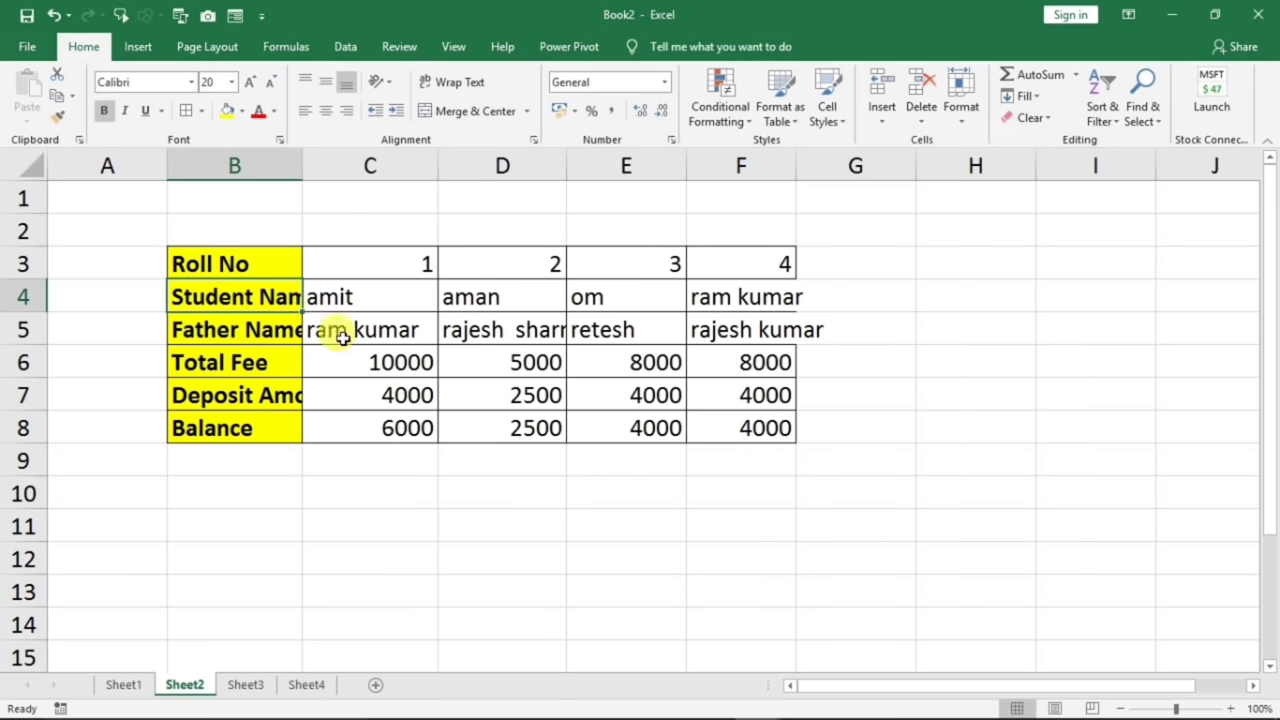
click(510, 334)
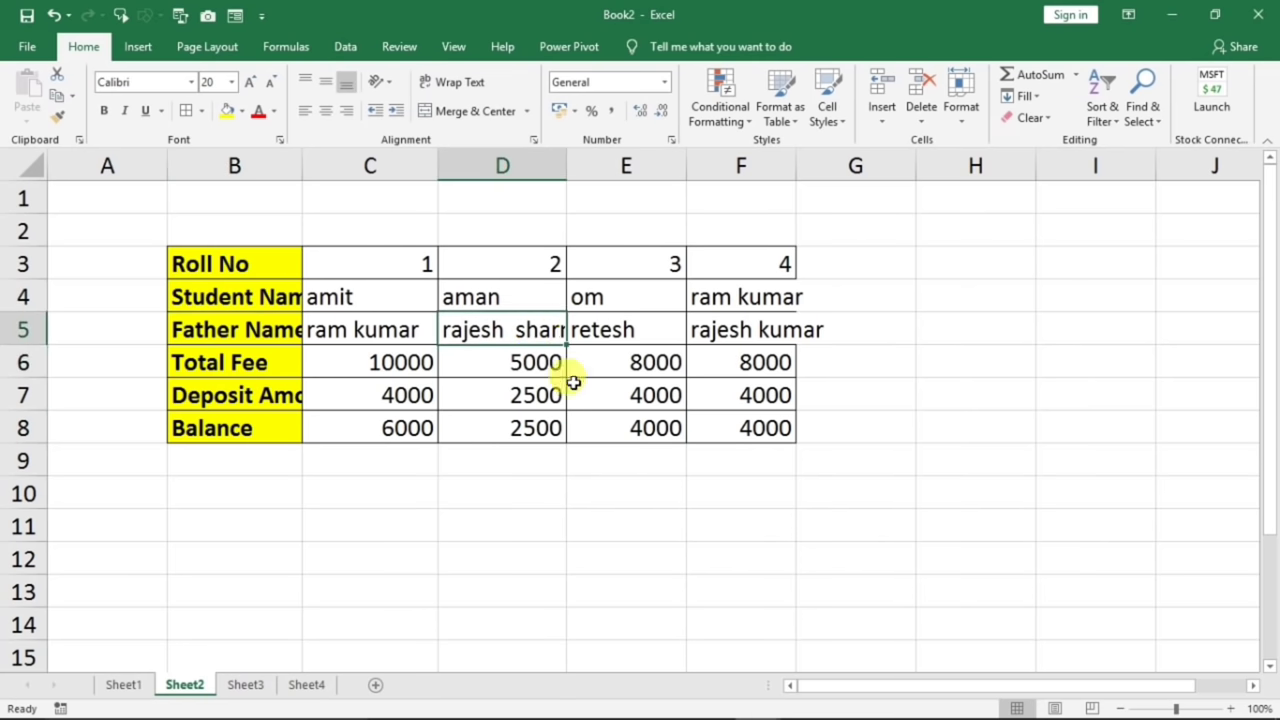
- Type test text 'gfhf' into G5
click(740, 334)
click(840, 400)
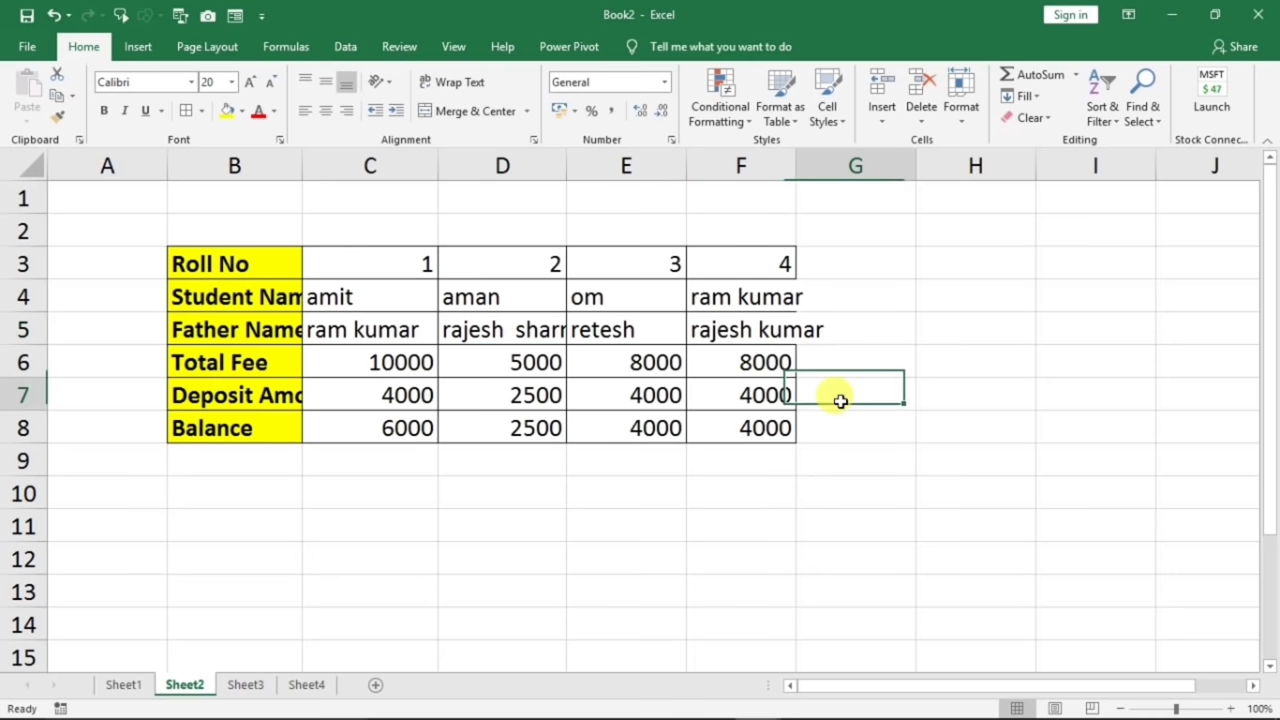
click(846, 332)
text(gfhf)
click(883, 400)
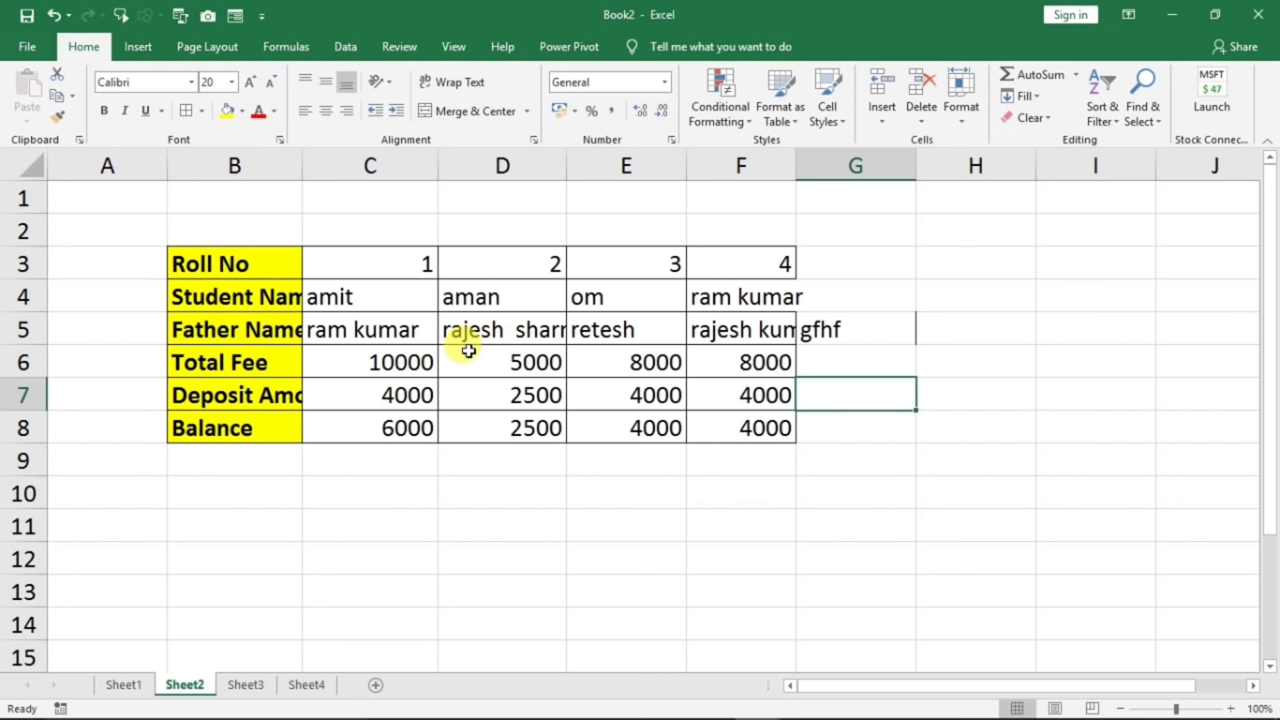
click(334, 278)
drag(334, 278, 692, 236)
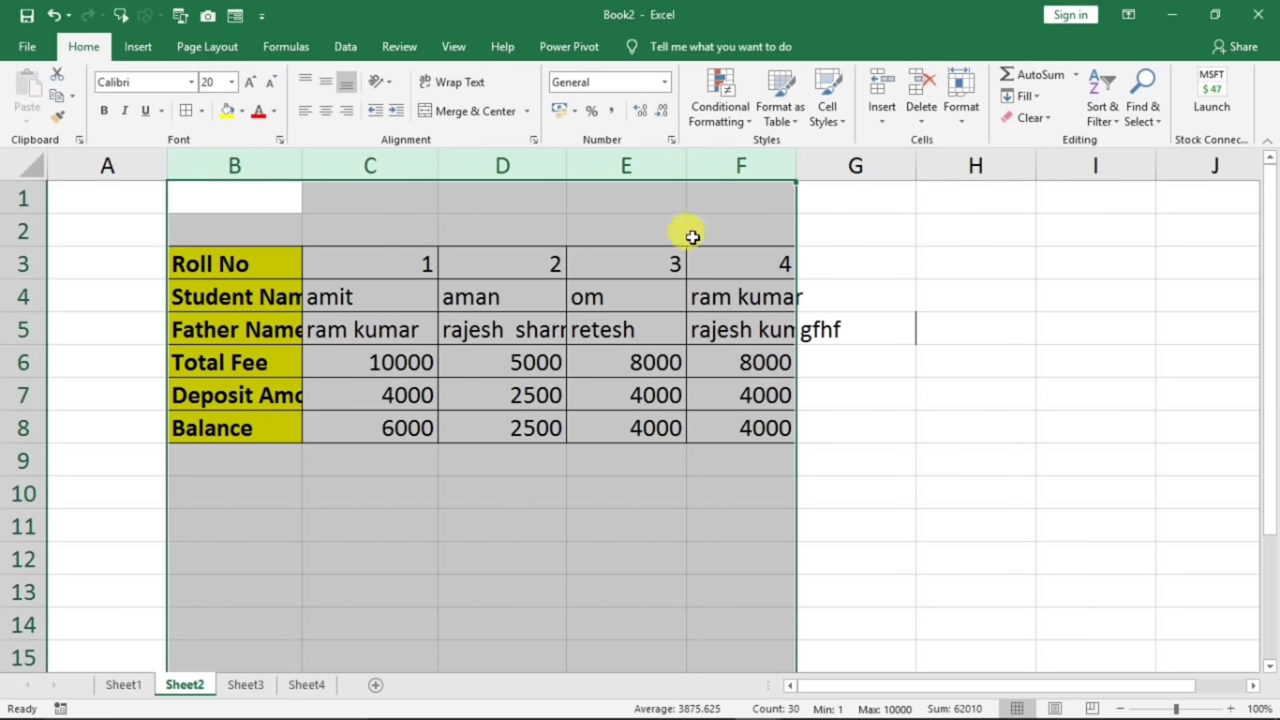
drag(372, 160, 742, 165)
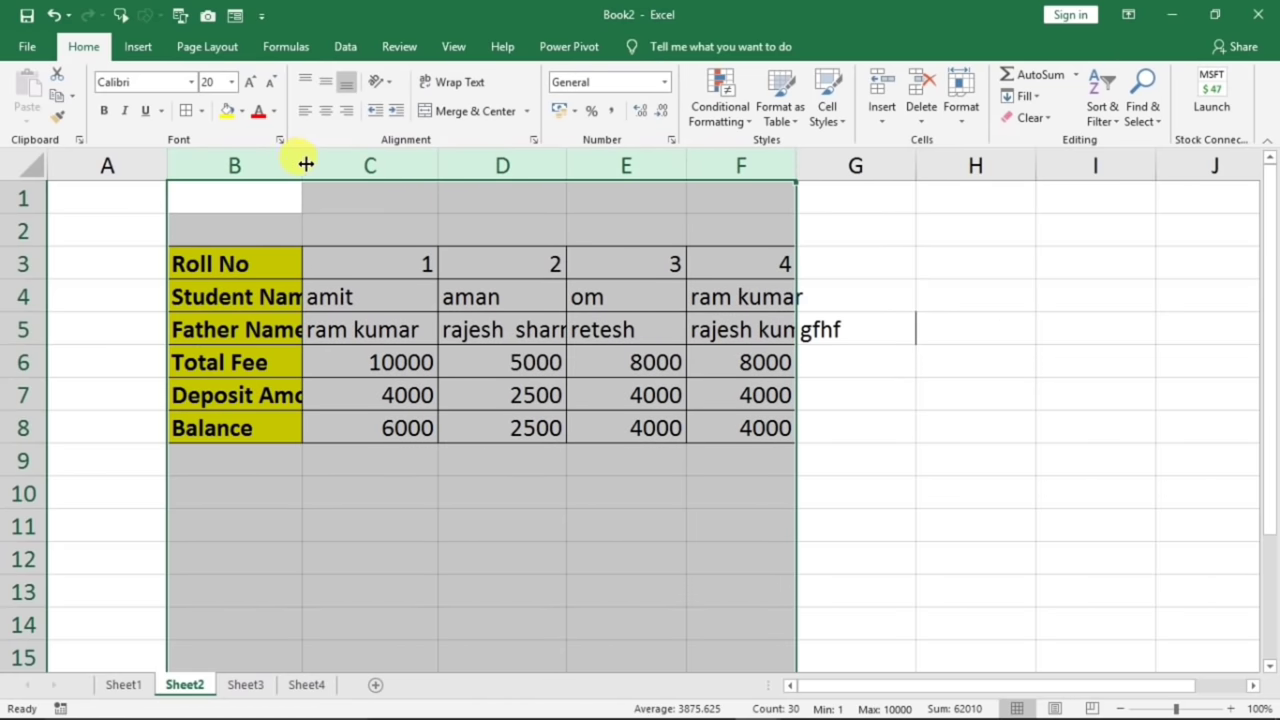
double_click(301, 162)
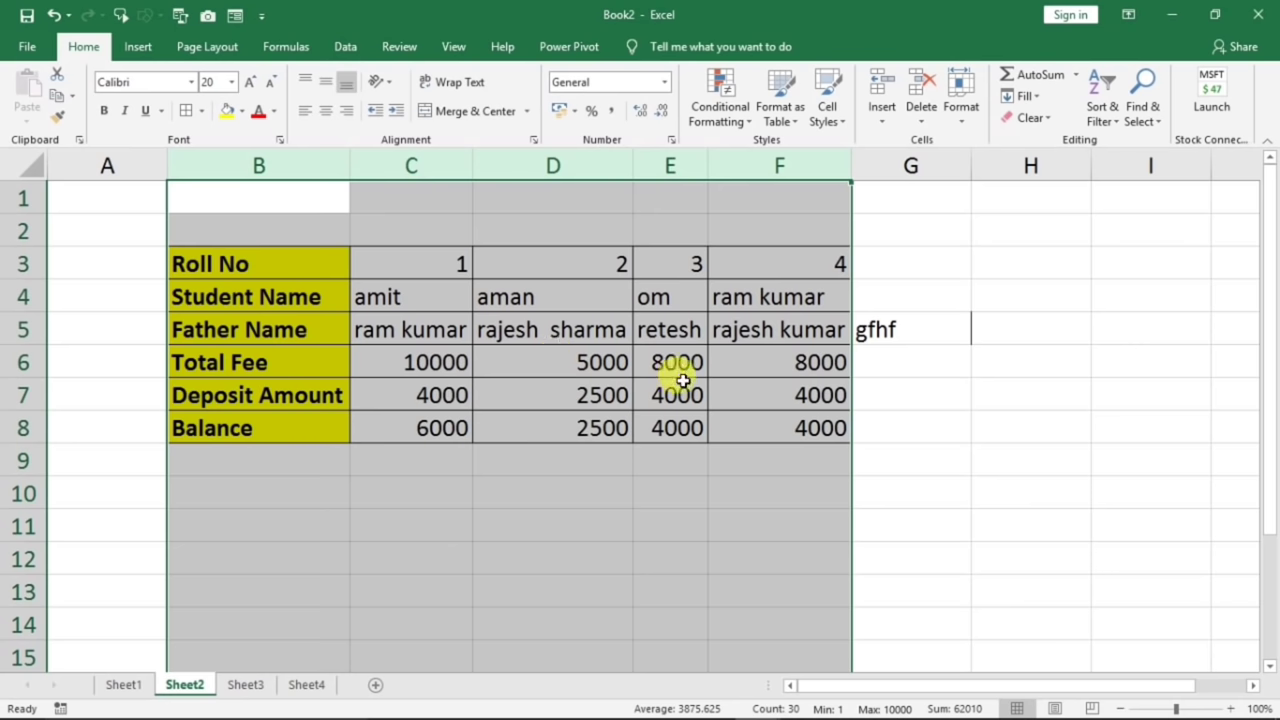
click(560, 272)
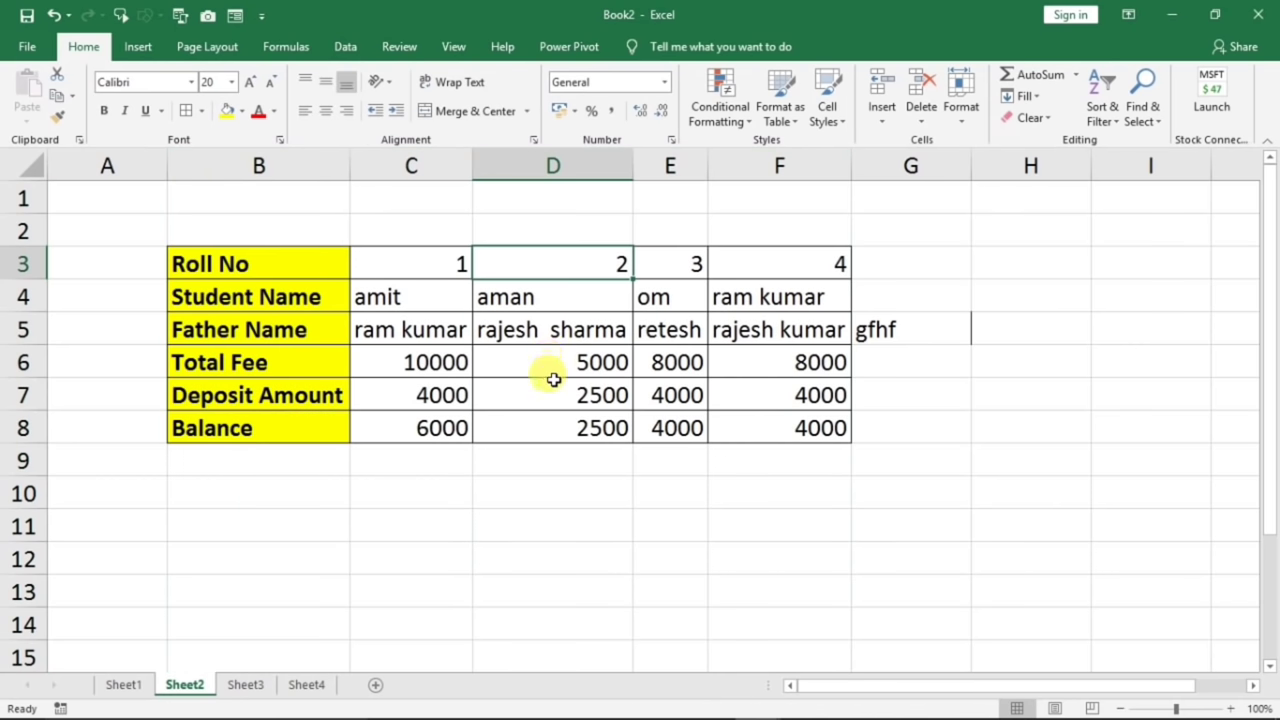
click(660, 298)
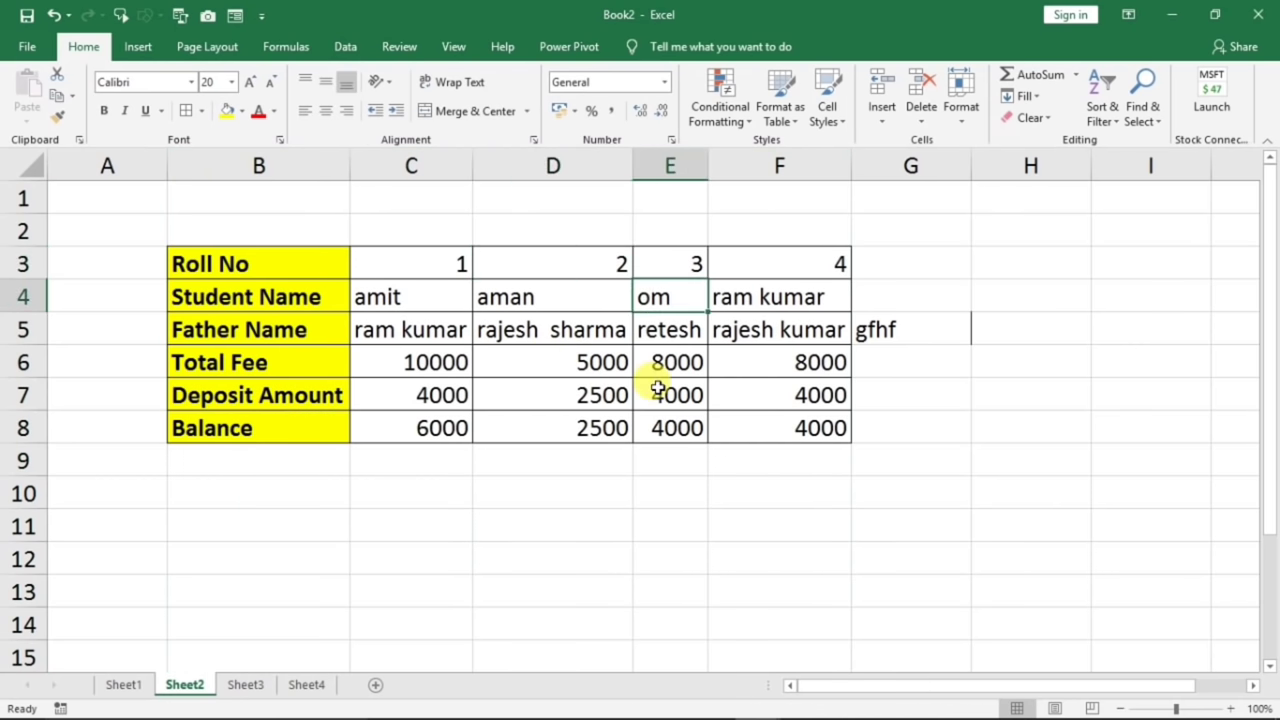
click(553, 329)
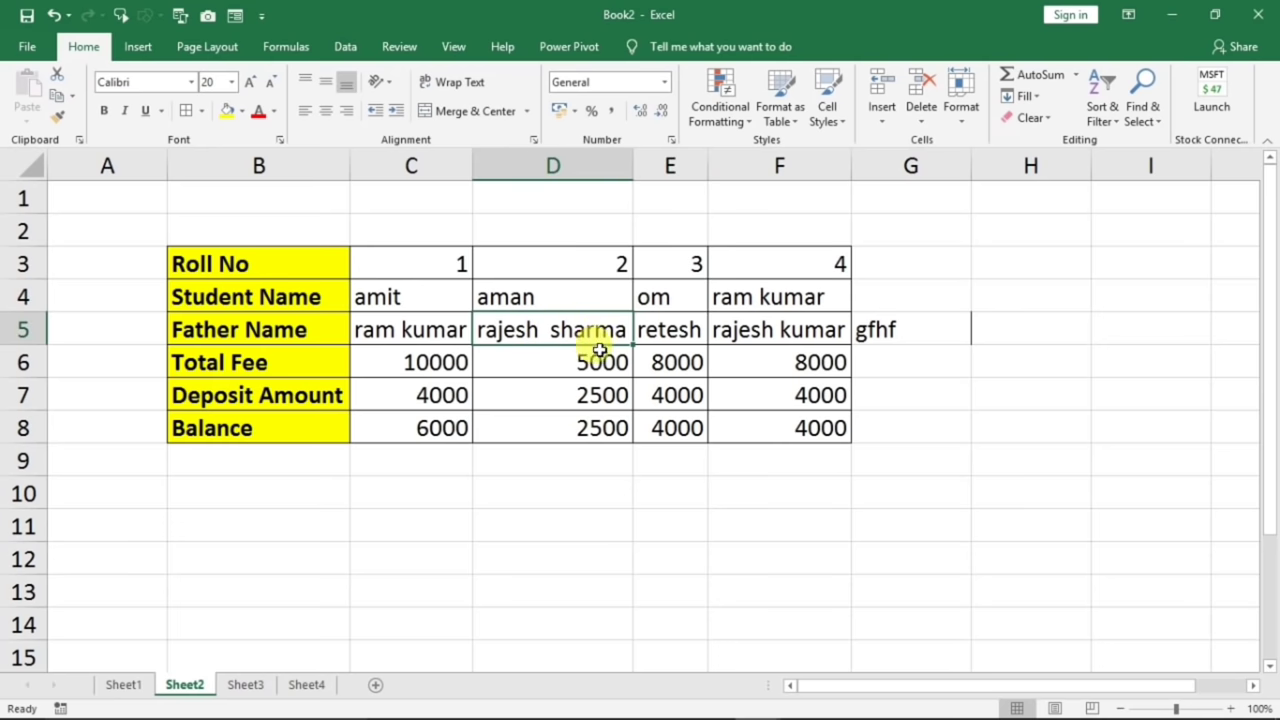
click(790, 330)
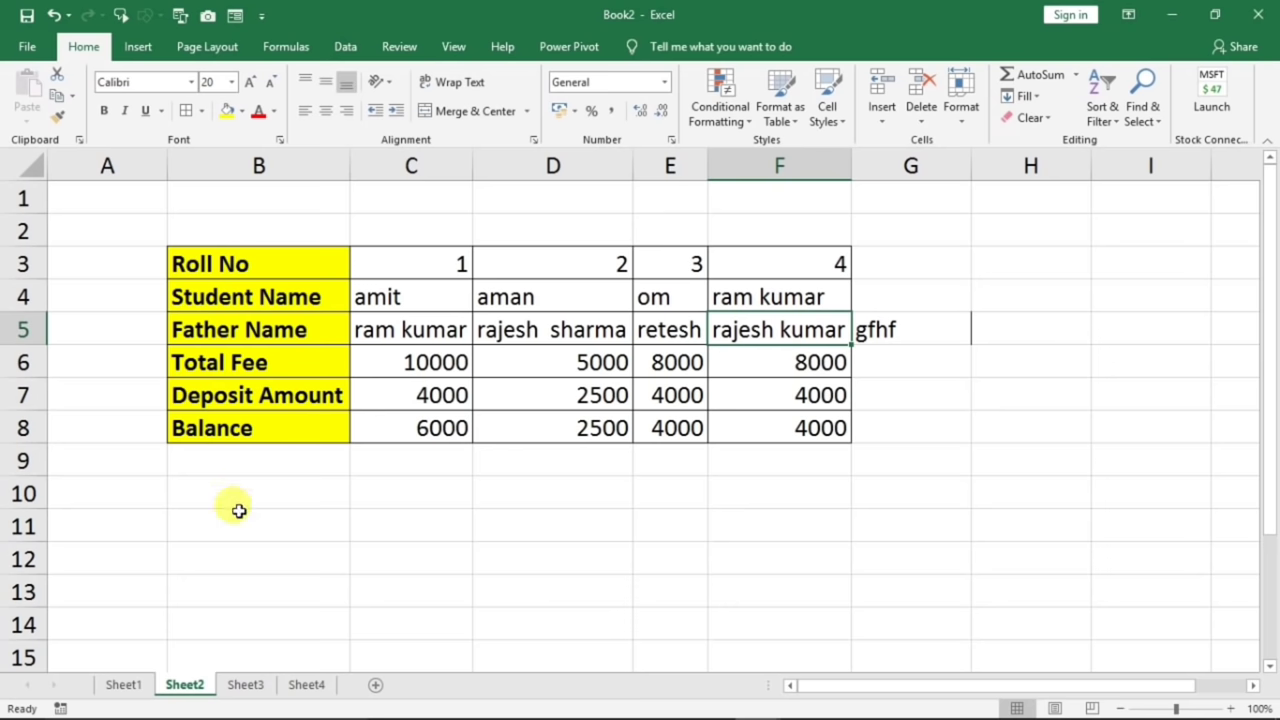
- On Sheet1, clear all student records in B3:H11
click(123, 685)
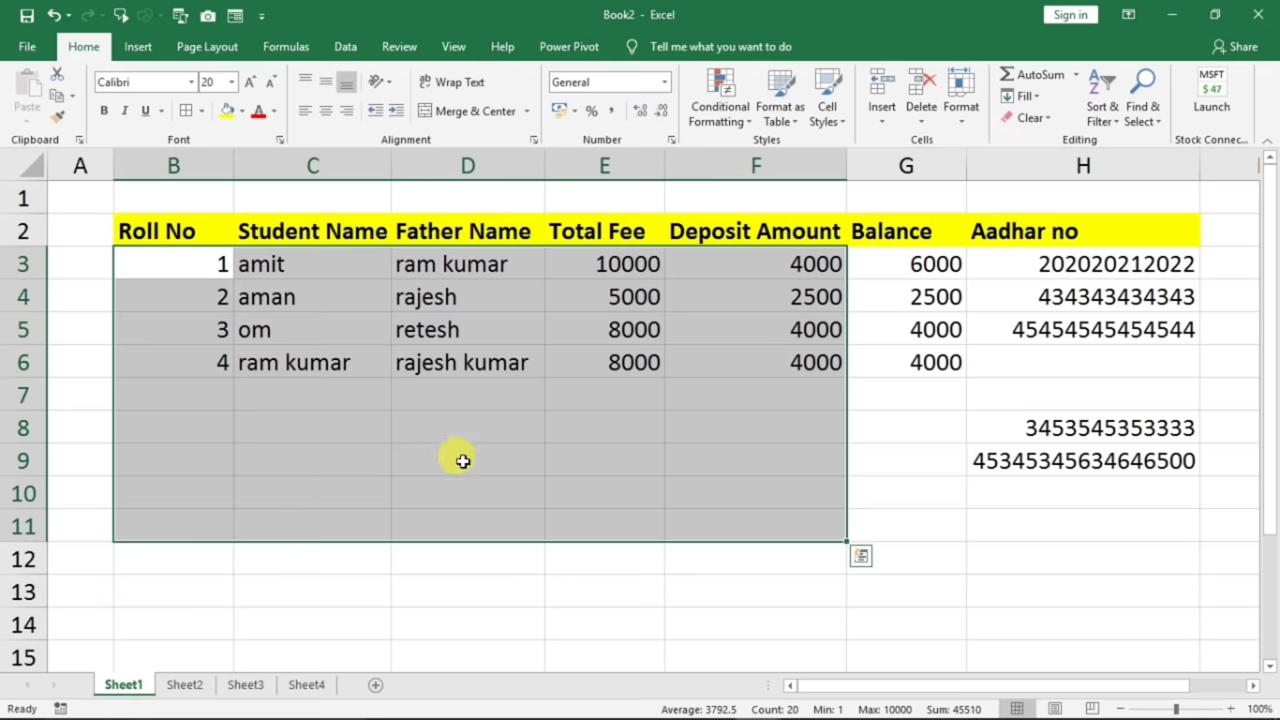
click(565, 456)
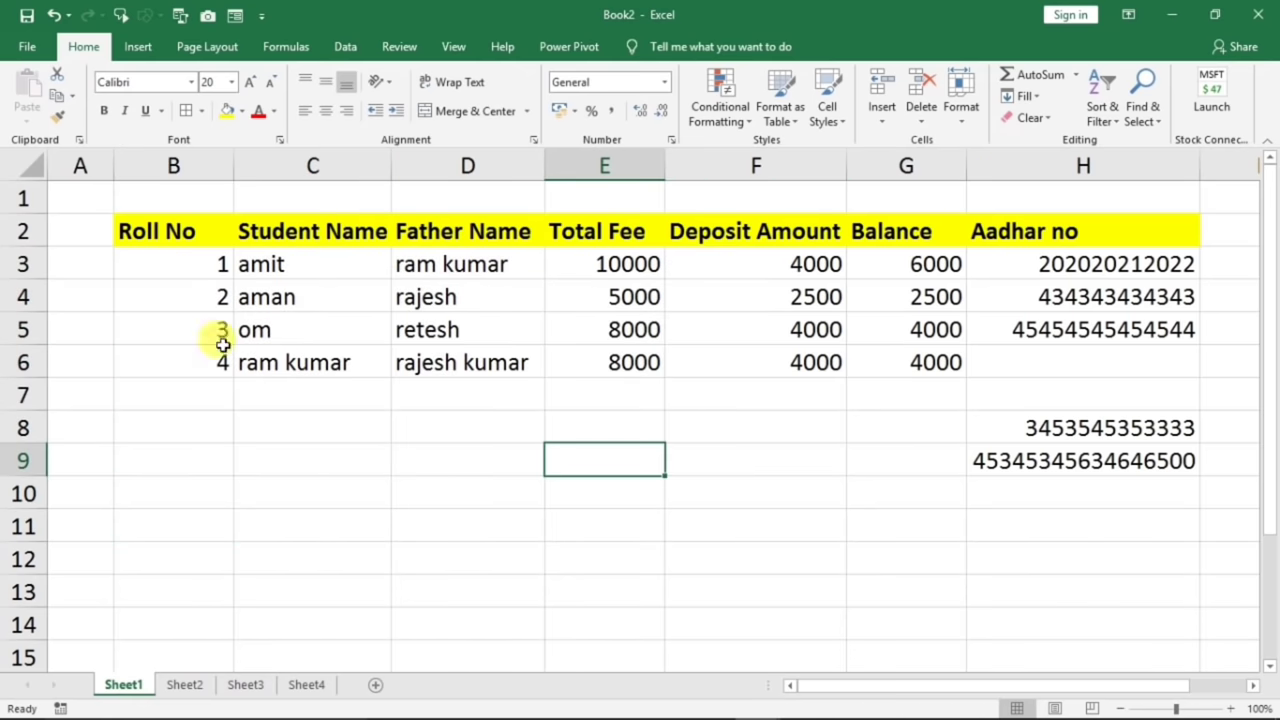
drag(177, 263, 310, 297)
drag(489, 340, 1112, 516)
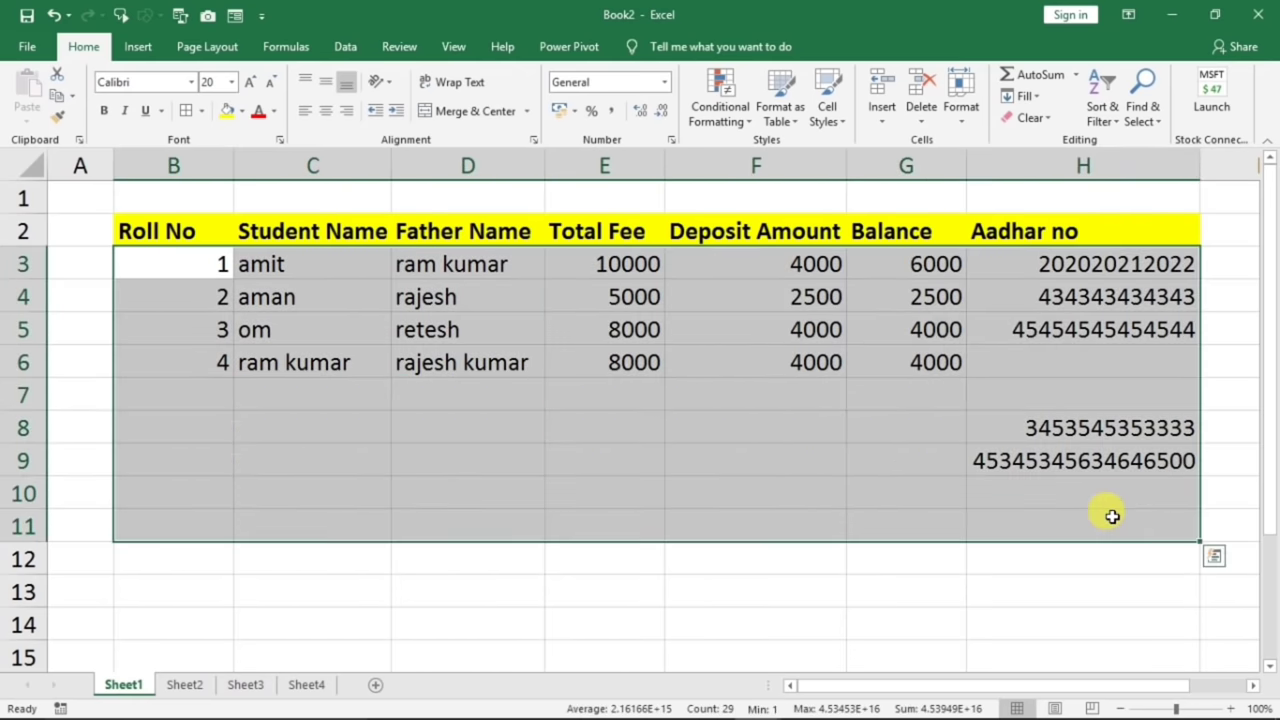
key(Delete)
drag(604, 263, 906, 395)
click(906, 263)
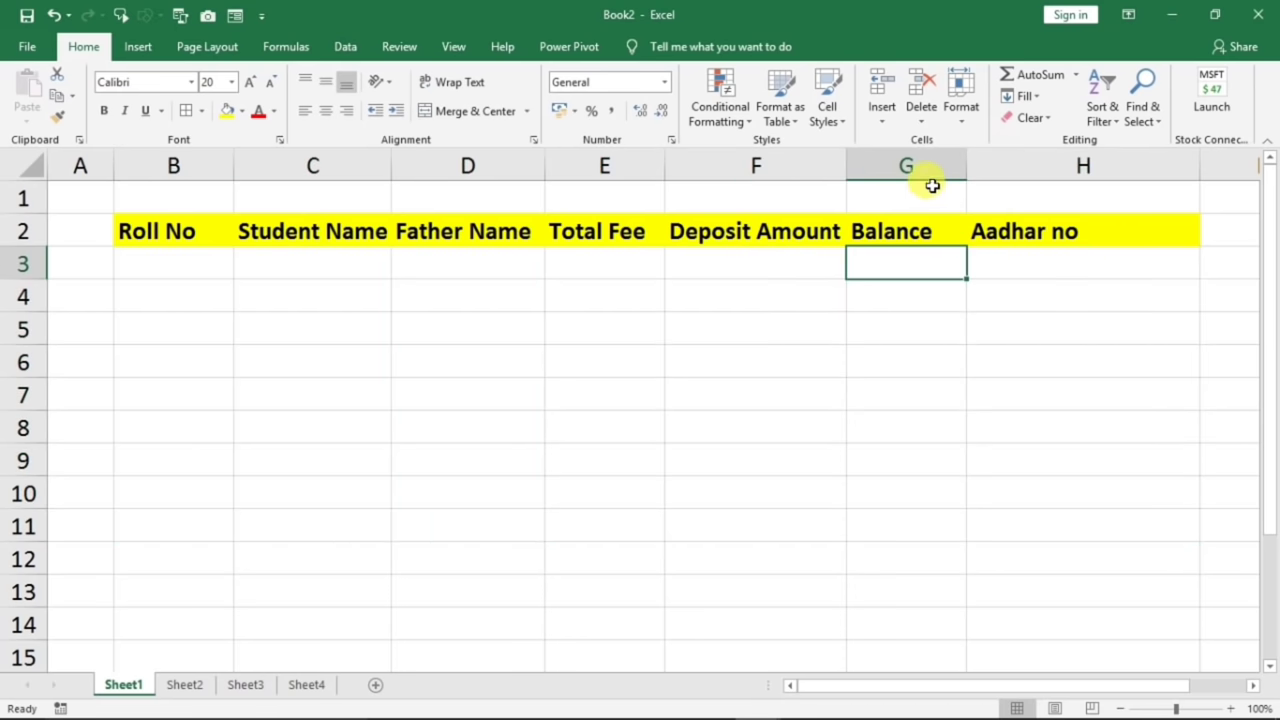
- Delete the Aadhar no column H entirely
click(1006, 166)
right_click(1006, 166)
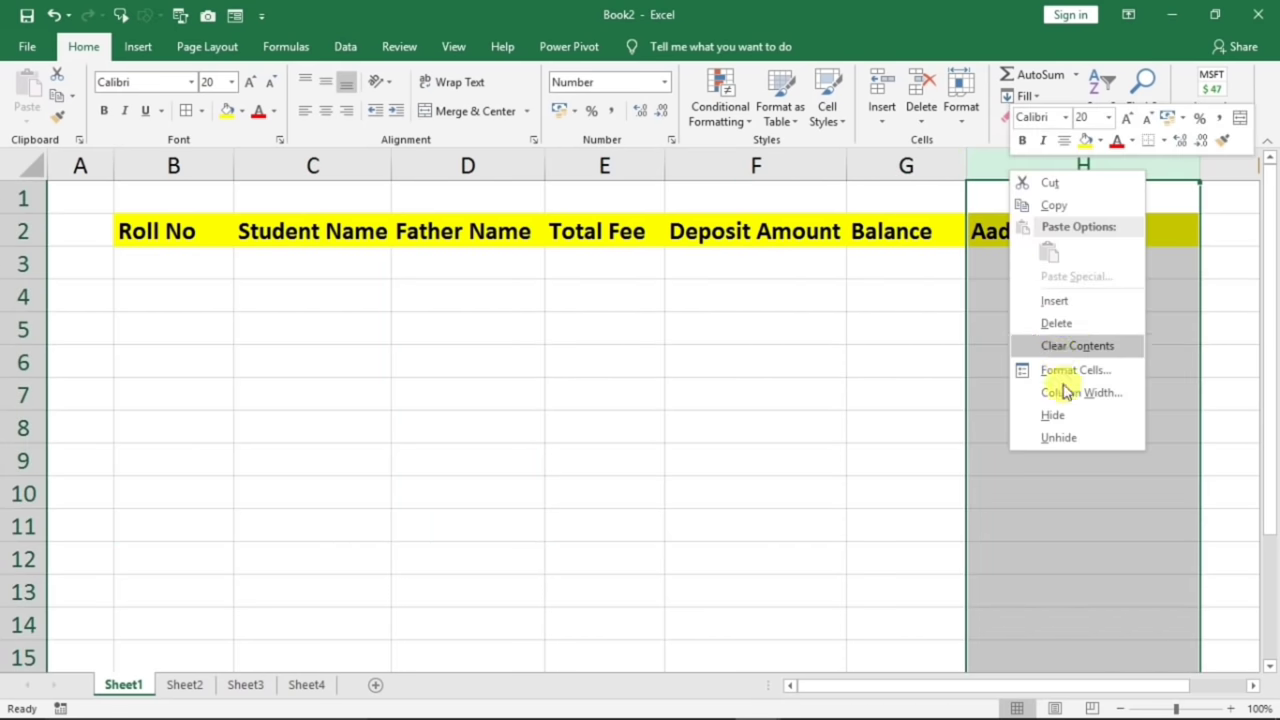
click(1056, 323)
click(830, 392)
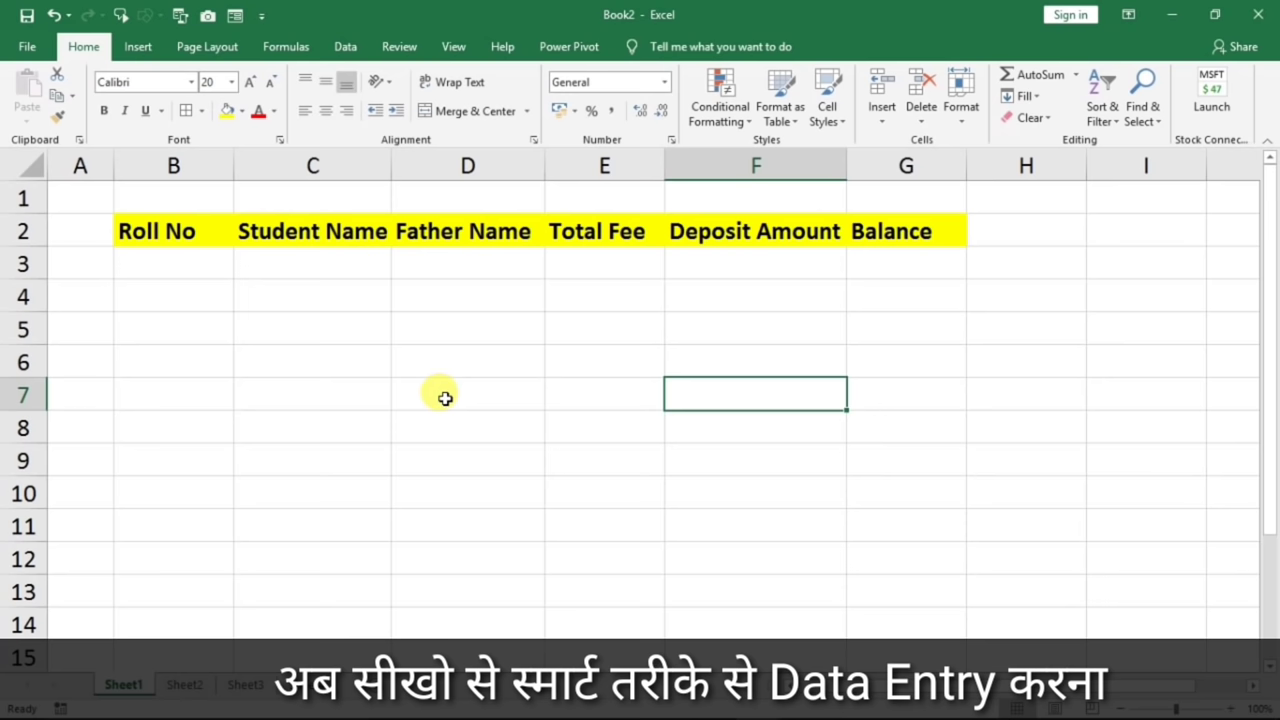
- Add the Form... command from All Commands to the Quick Access Toolbar and close Excel Options
drag(212, 280, 851, 277)
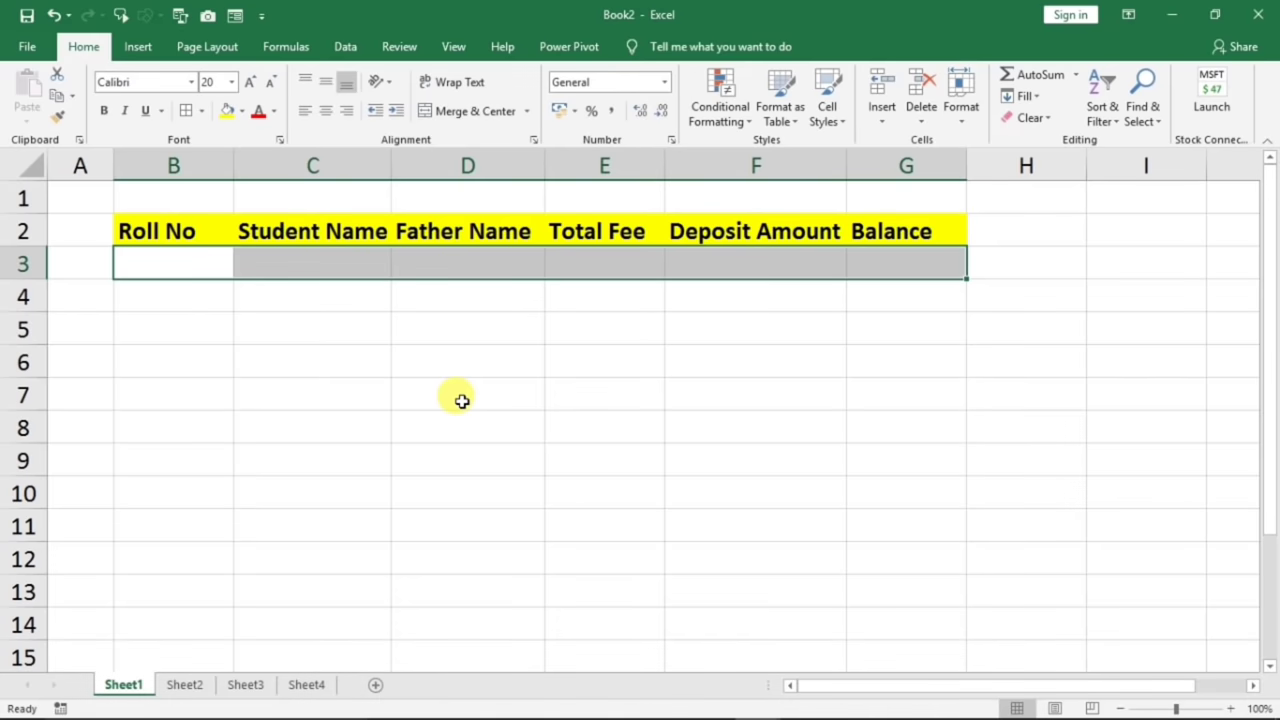
click(461, 401)
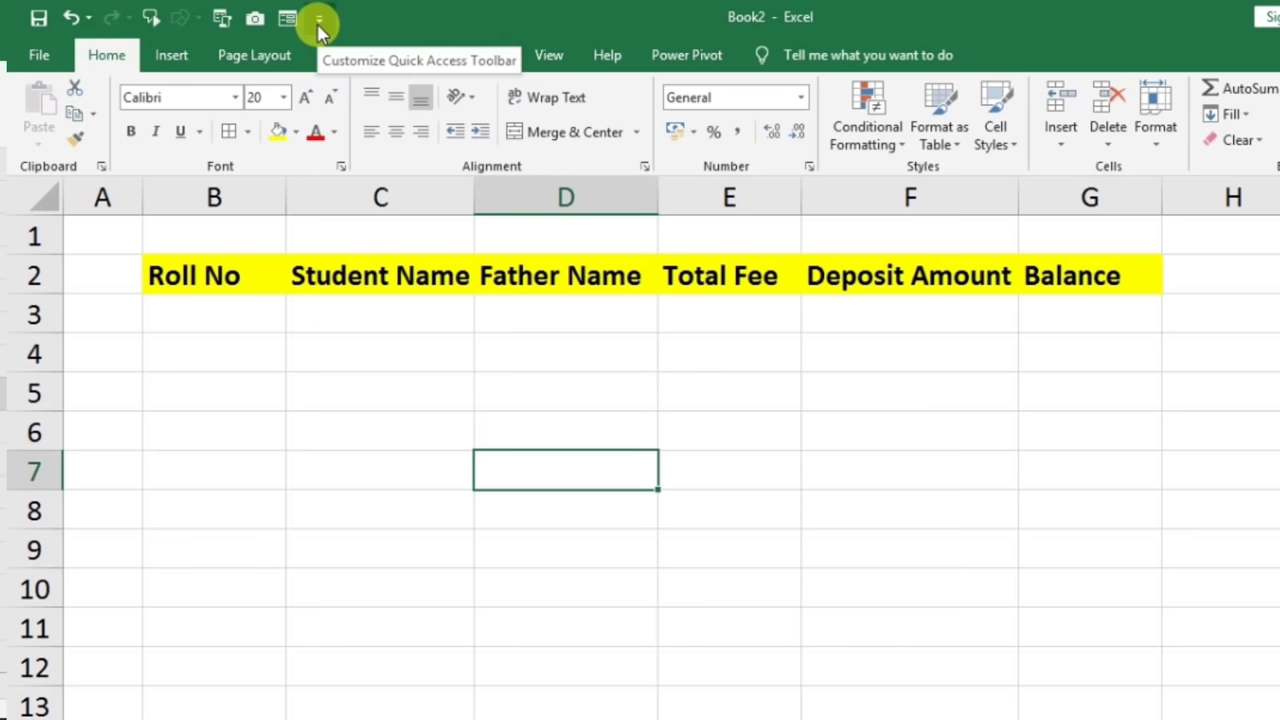
click(318, 24)
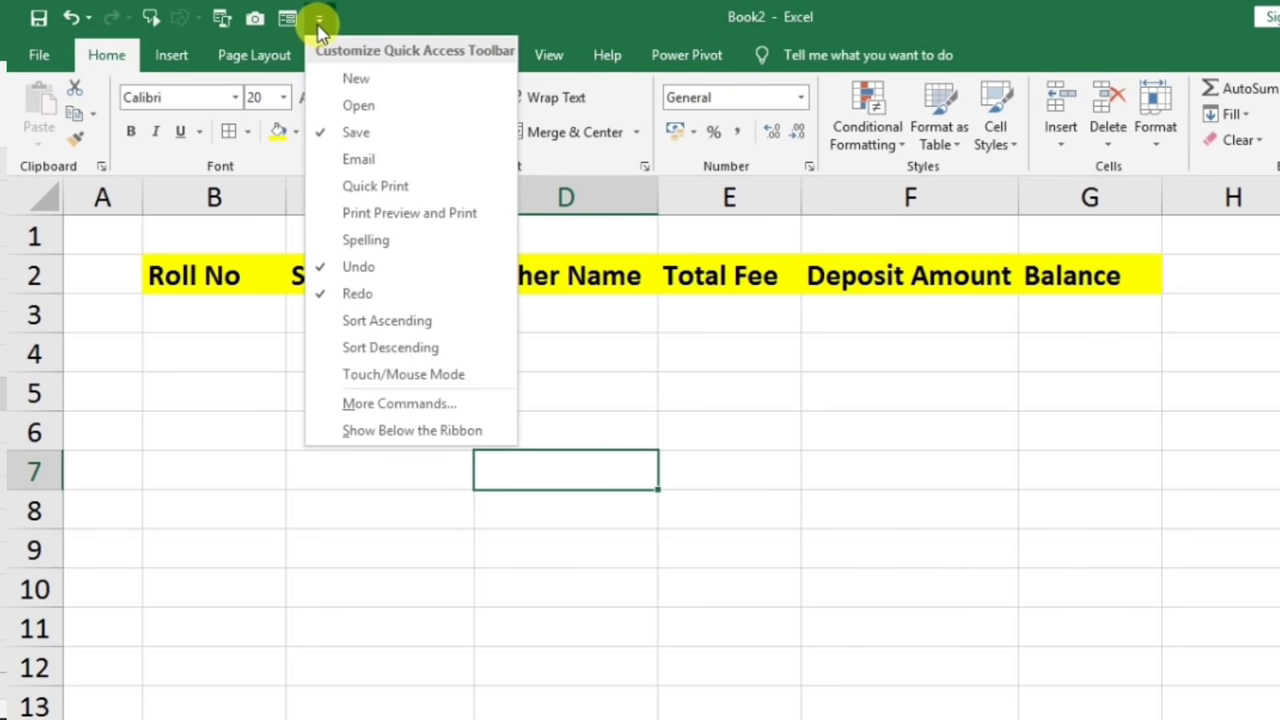
click(365, 403)
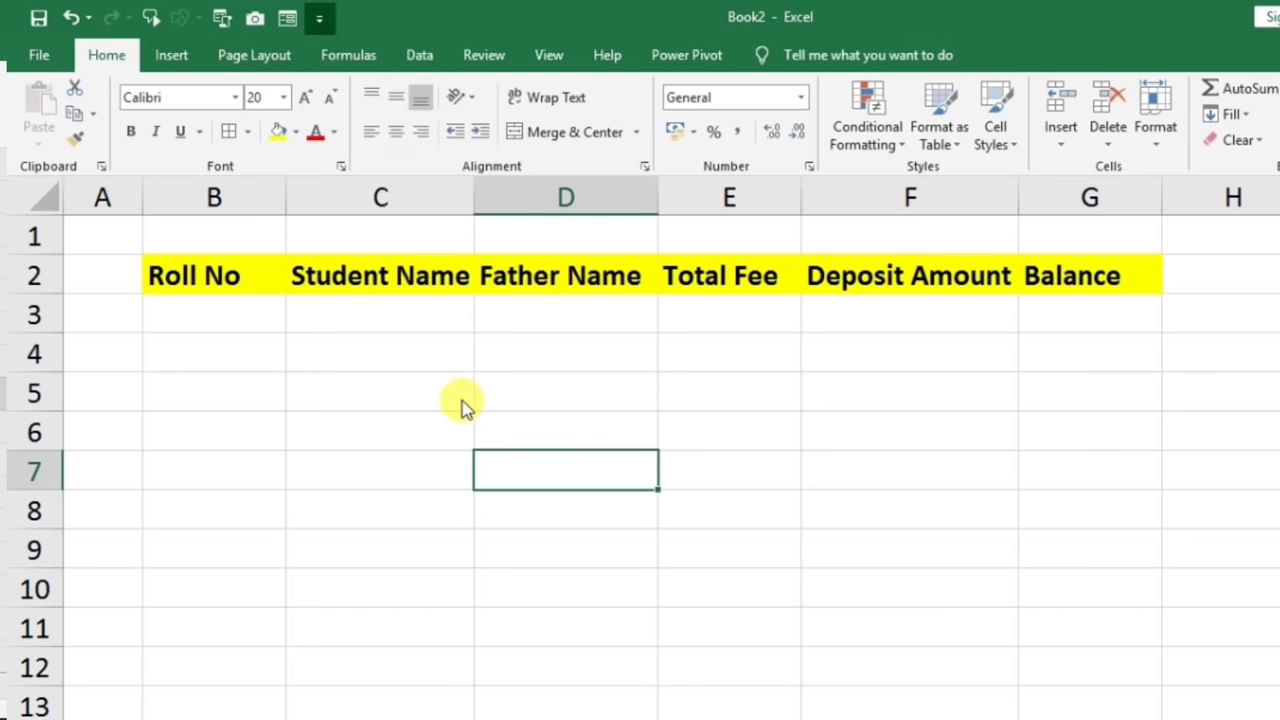
click(775, 174)
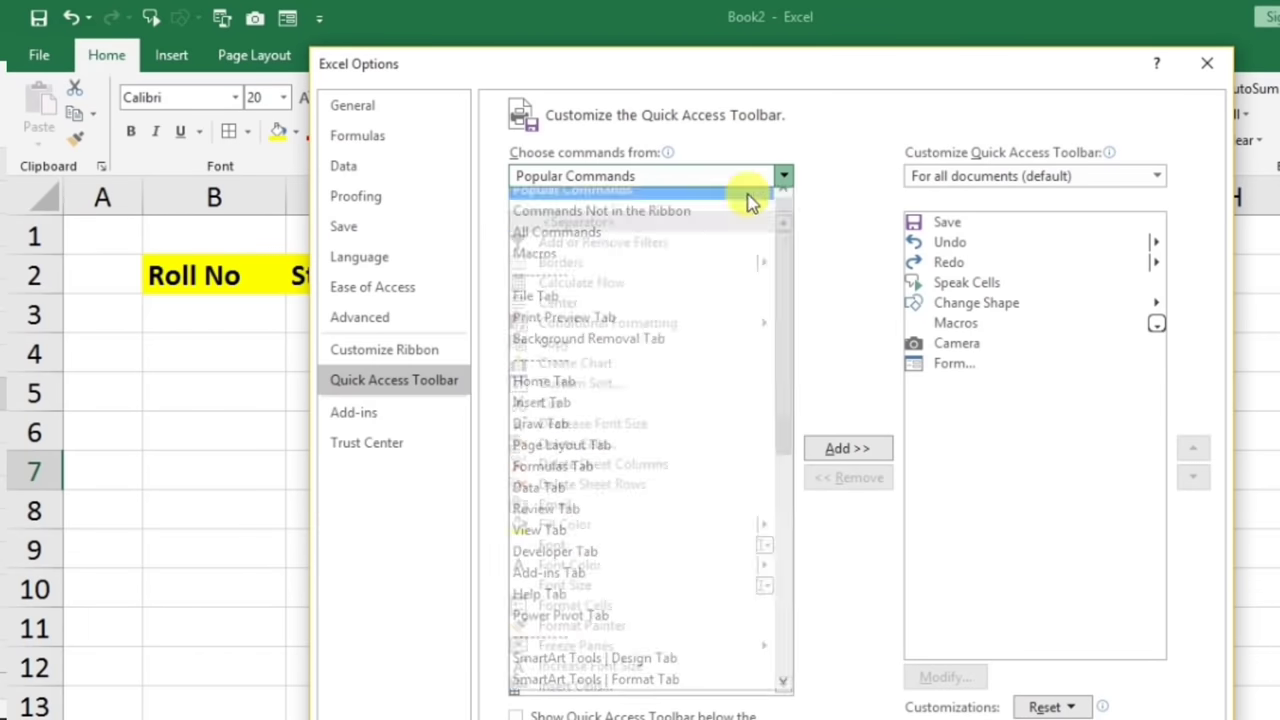
click(665, 289)
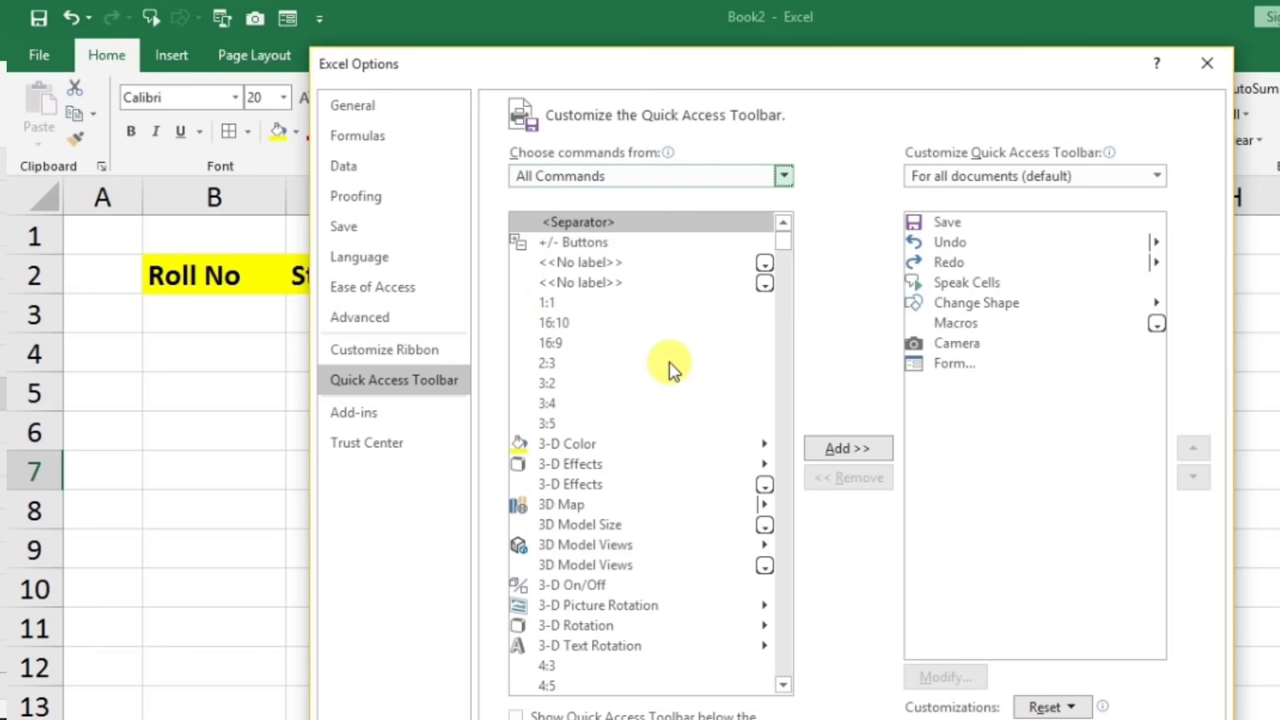
drag(787, 252, 791, 391)
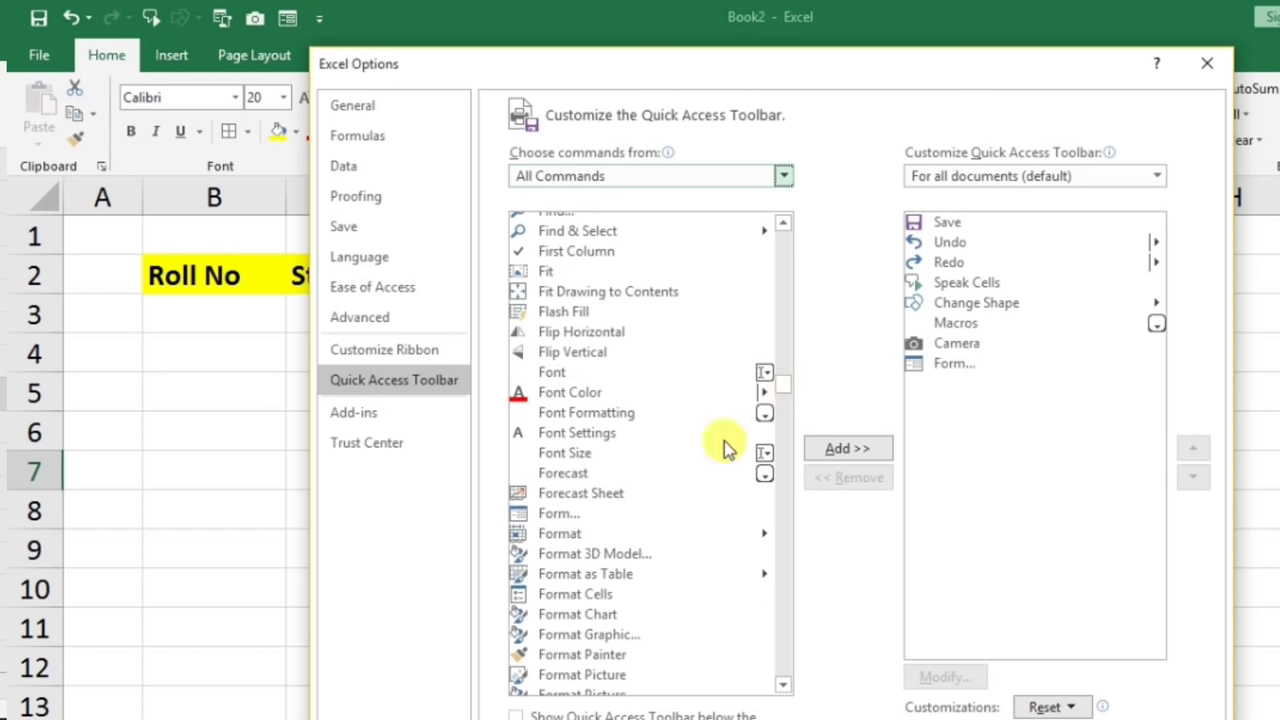
click(562, 515)
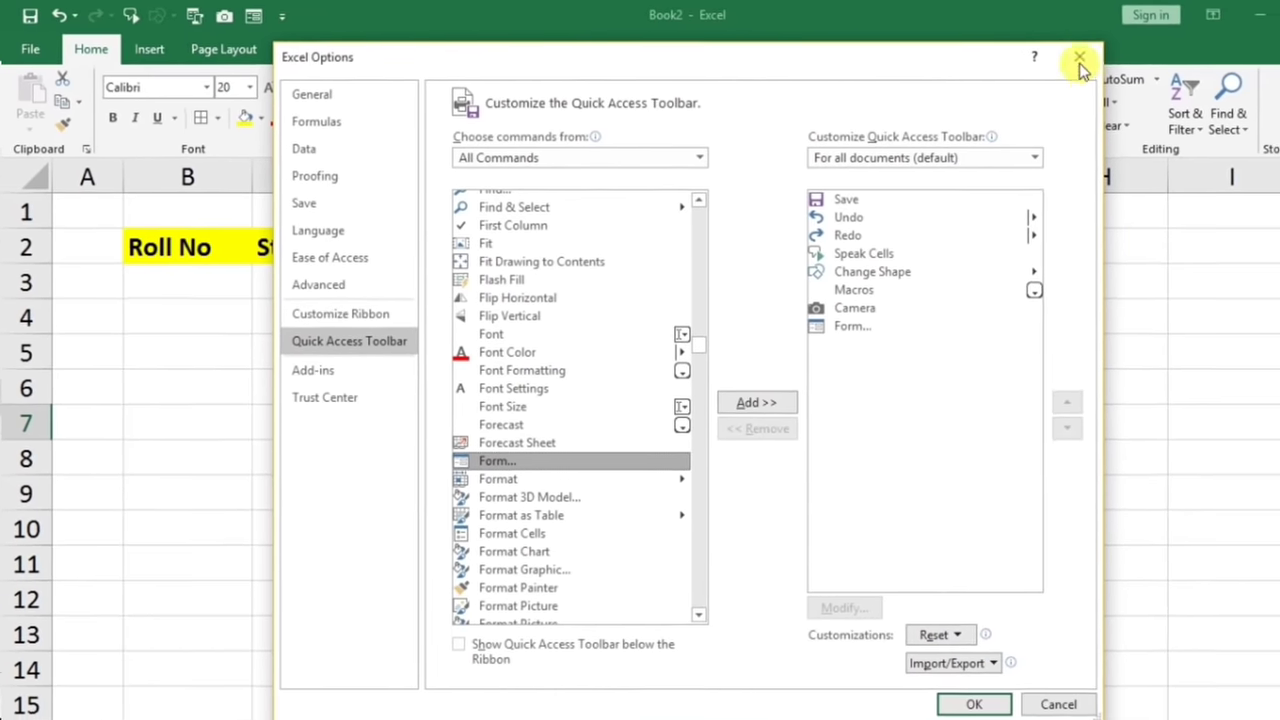
click(1082, 60)
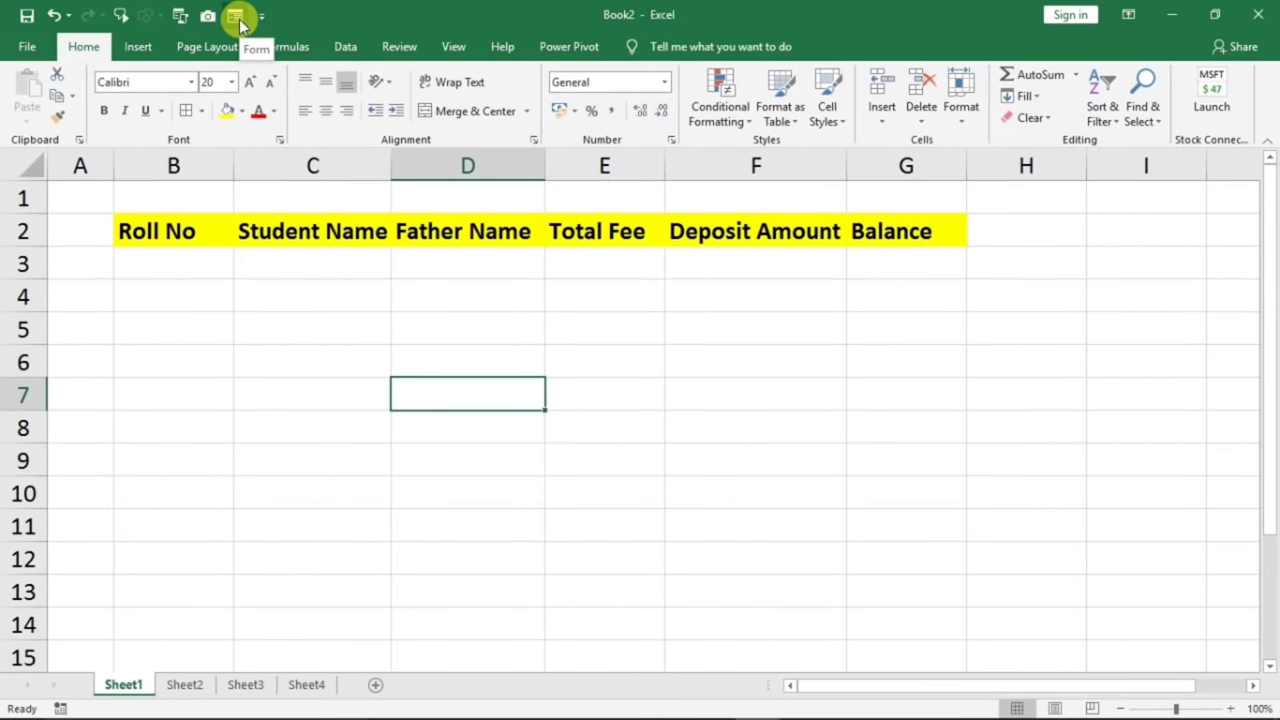
- Select headers B2:G2 and launch Form, accepting row 2 as the field labels
click(193, 346)
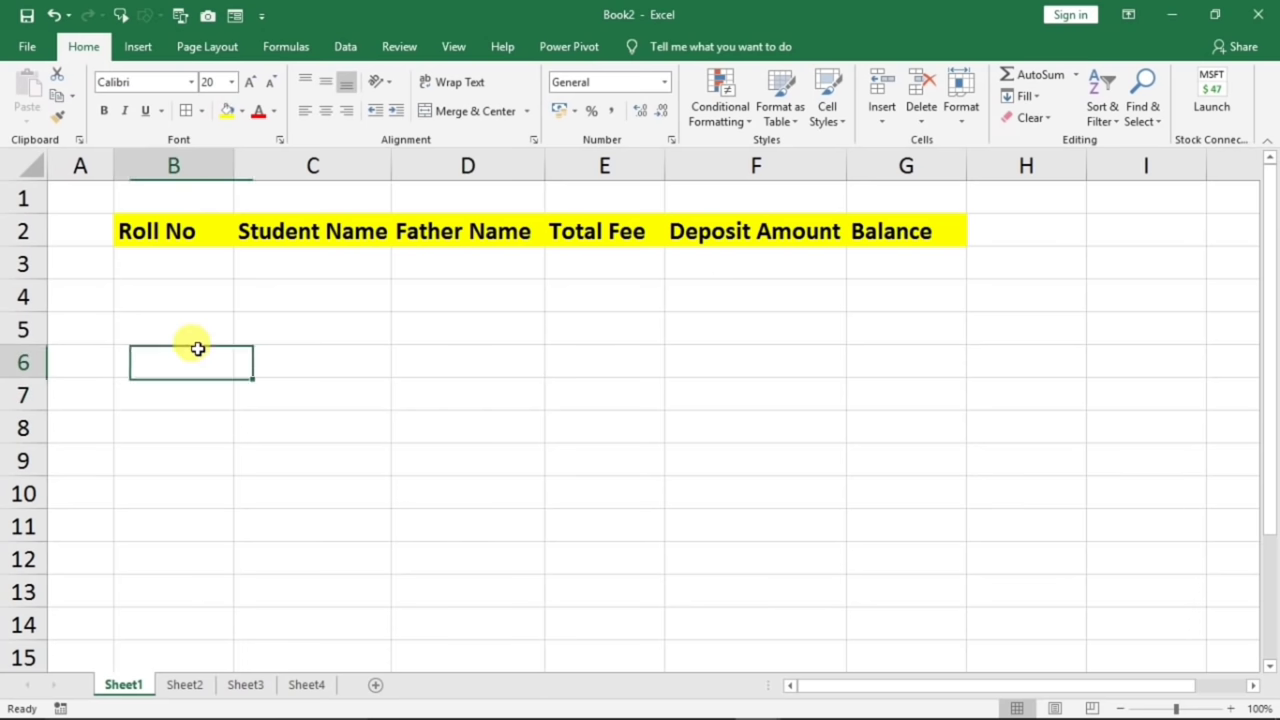
drag(174, 231, 860, 234)
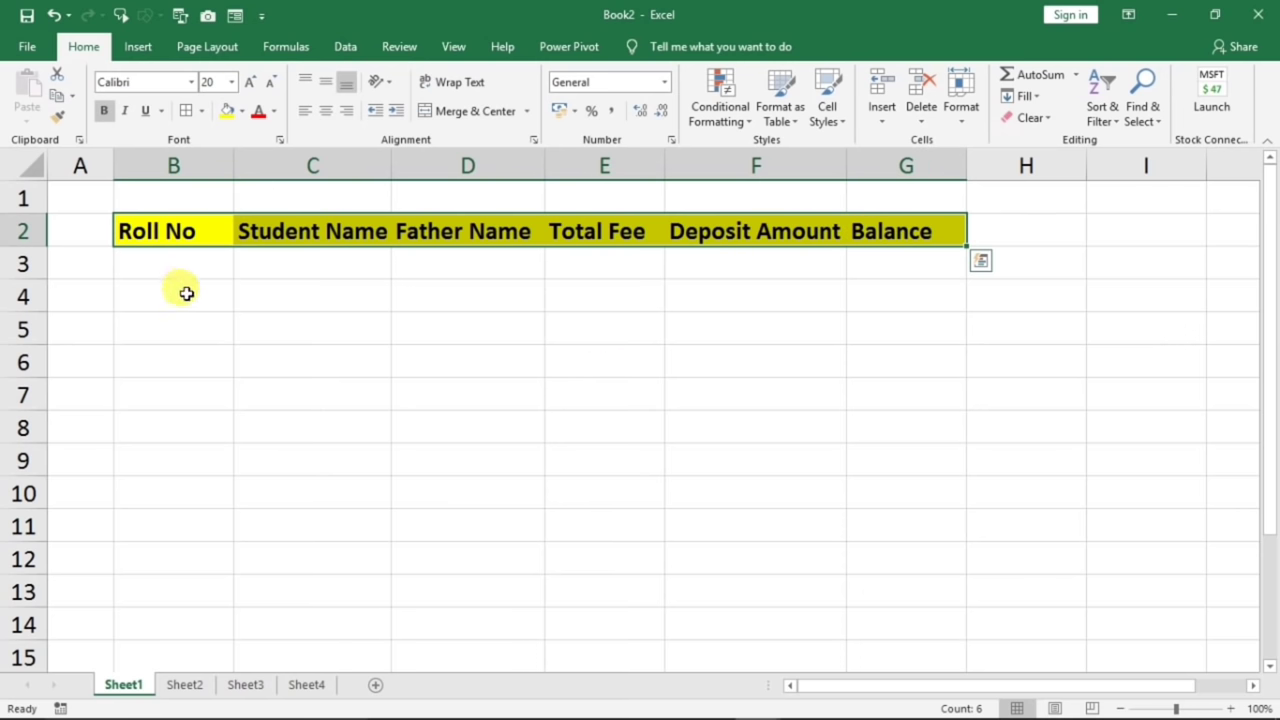
drag(166, 257, 866, 540)
click(563, 446)
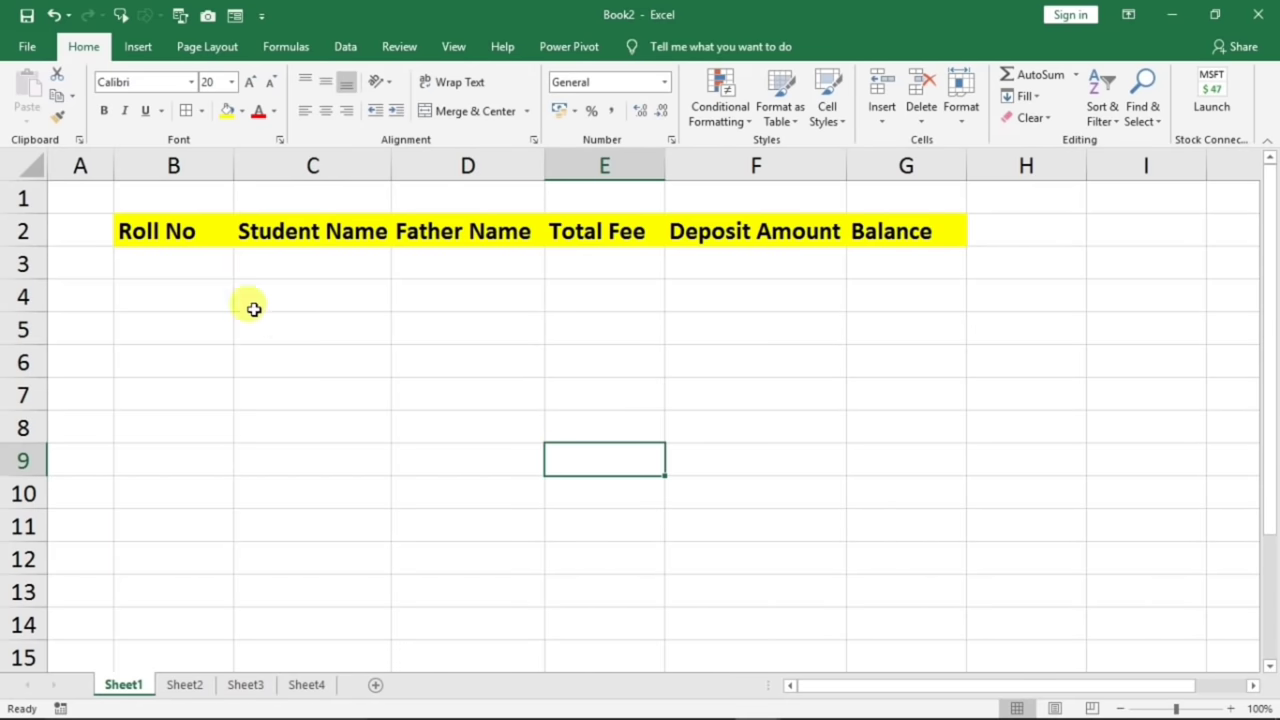
drag(137, 229, 863, 222)
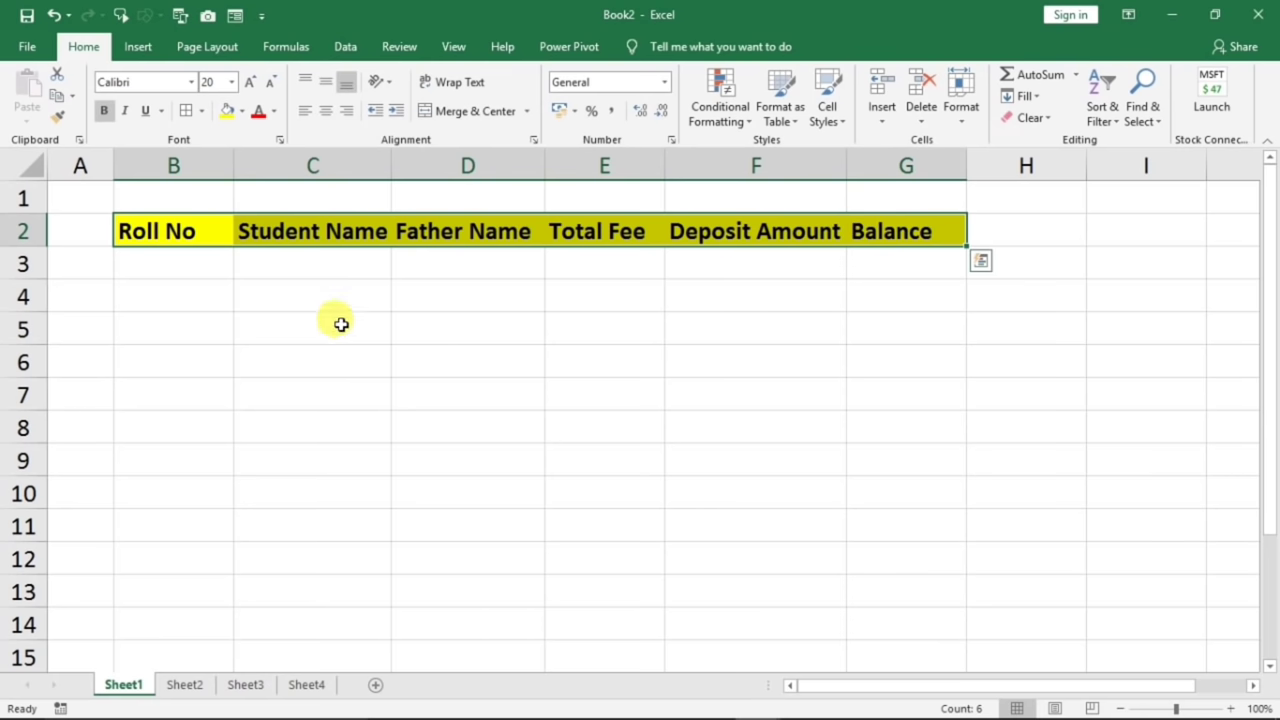
click(237, 16)
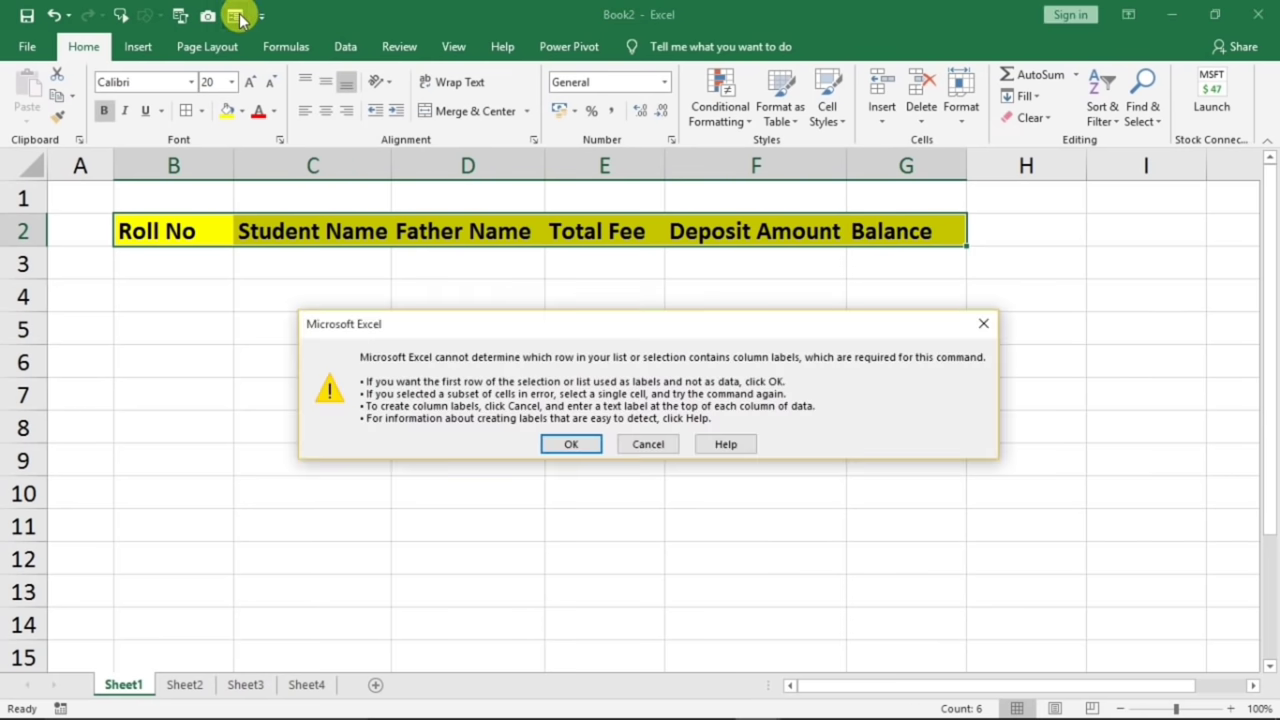
click(555, 446)
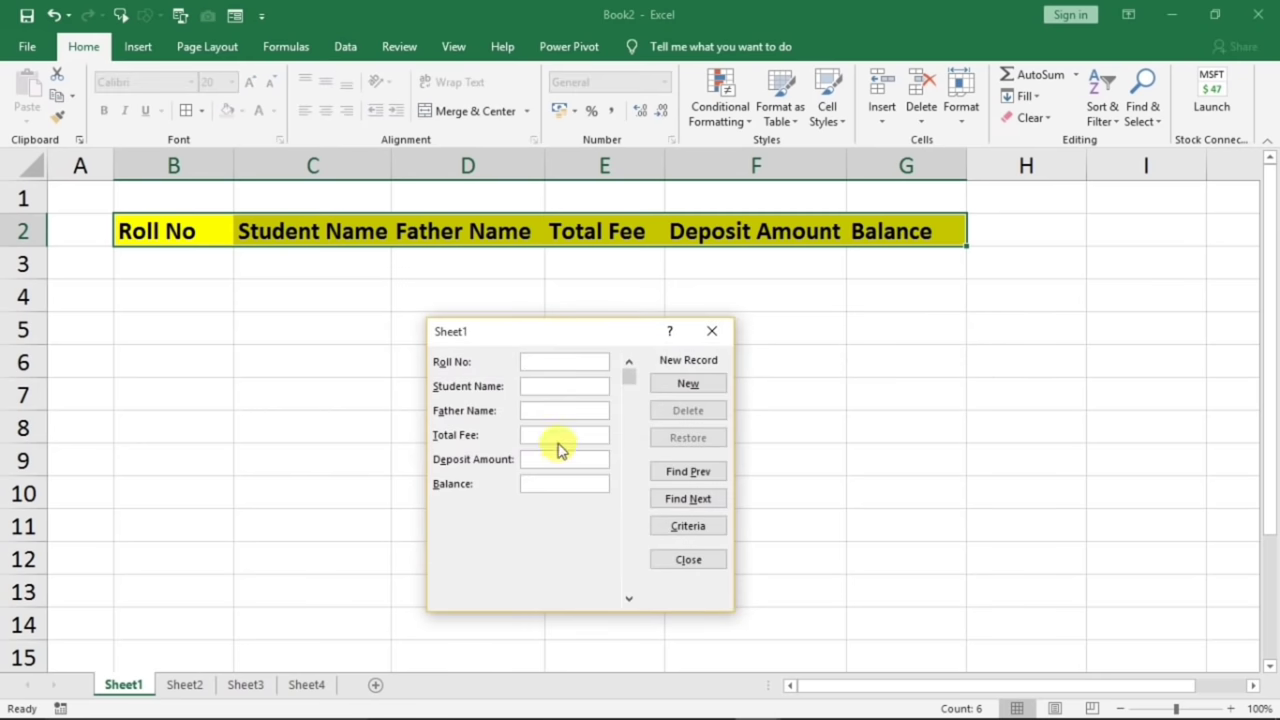
- Enter the first record (roll 1, om, fee 10000, deposit 5000, balance 5000) and add it
drag(566, 331, 506, 320)
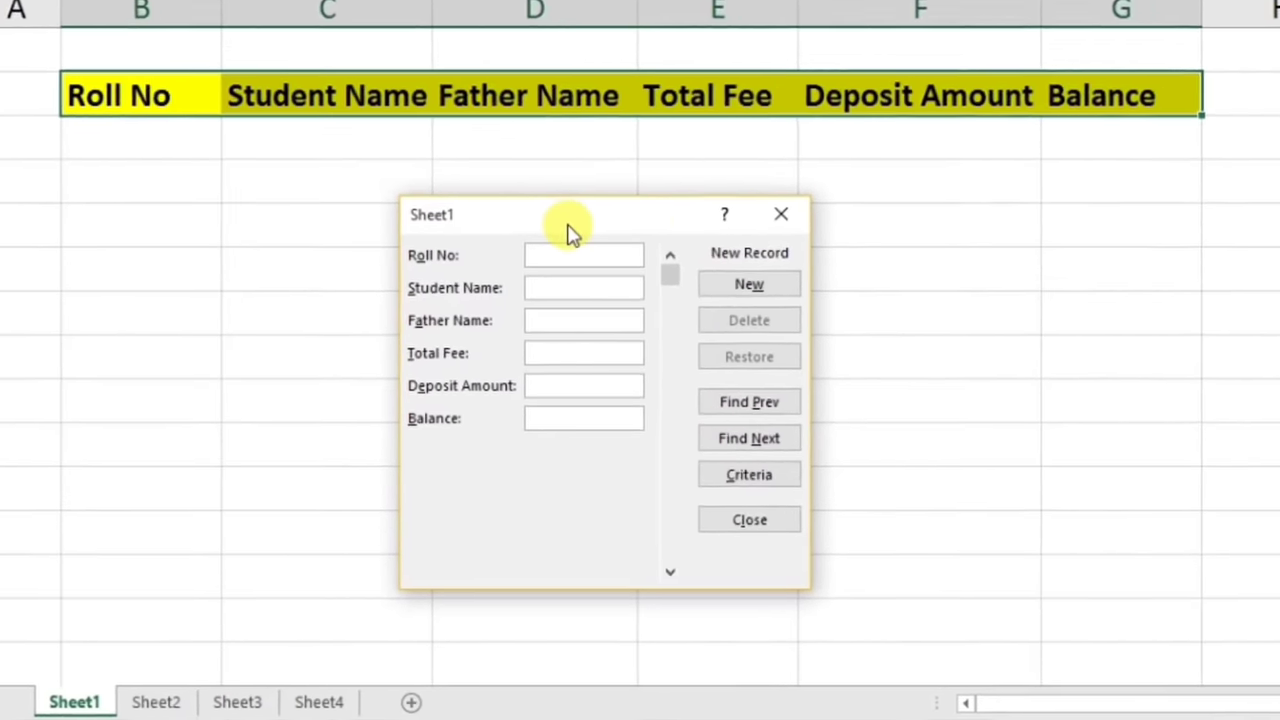
text(1)
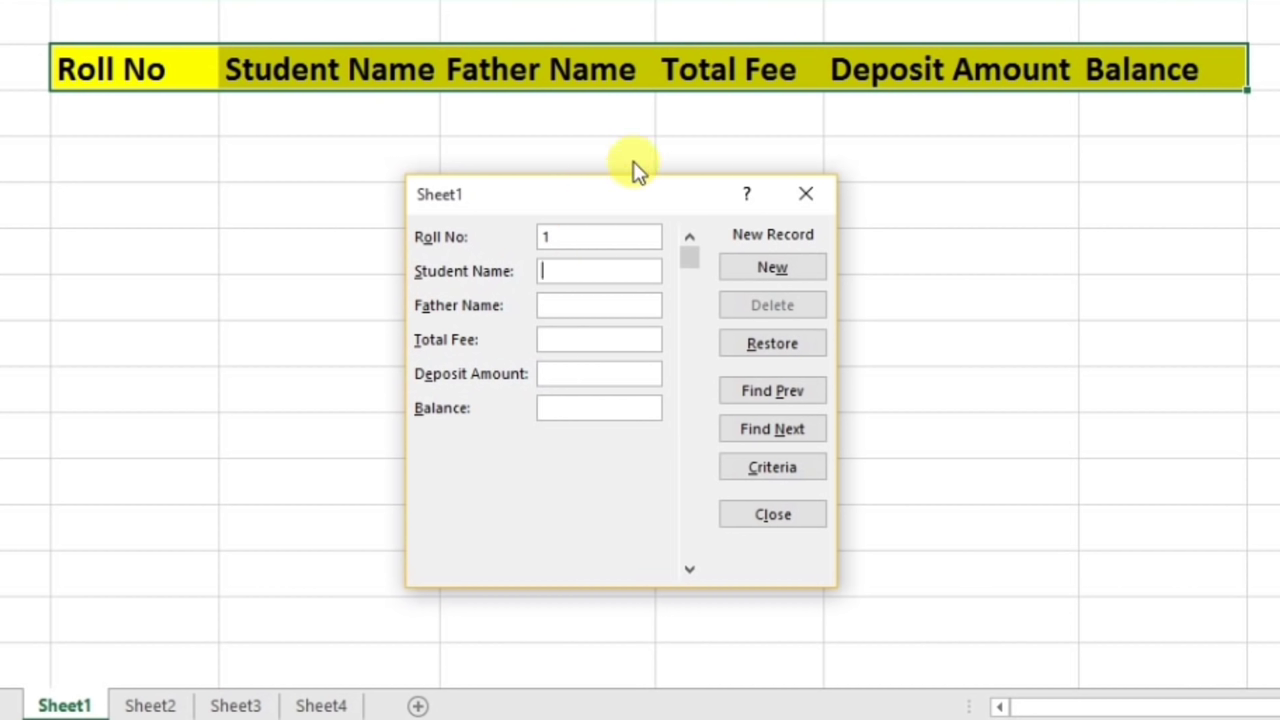
text(om)
key(Tab)
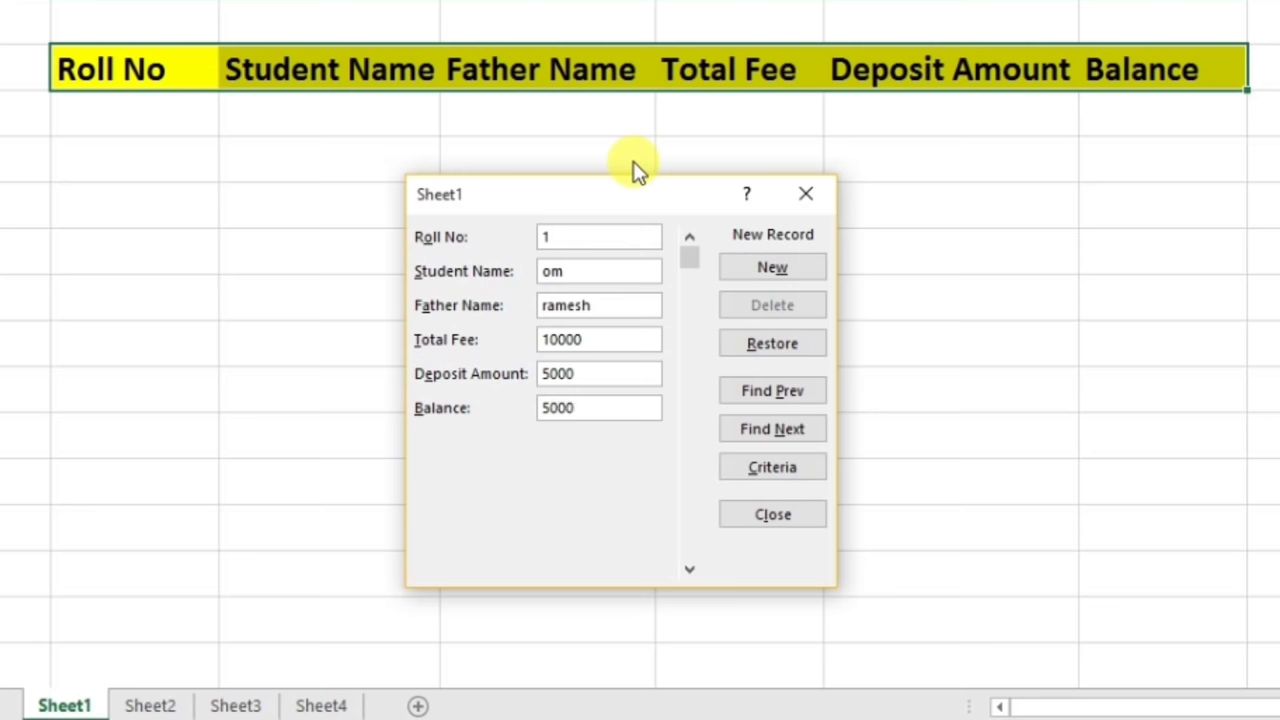
click(752, 270)
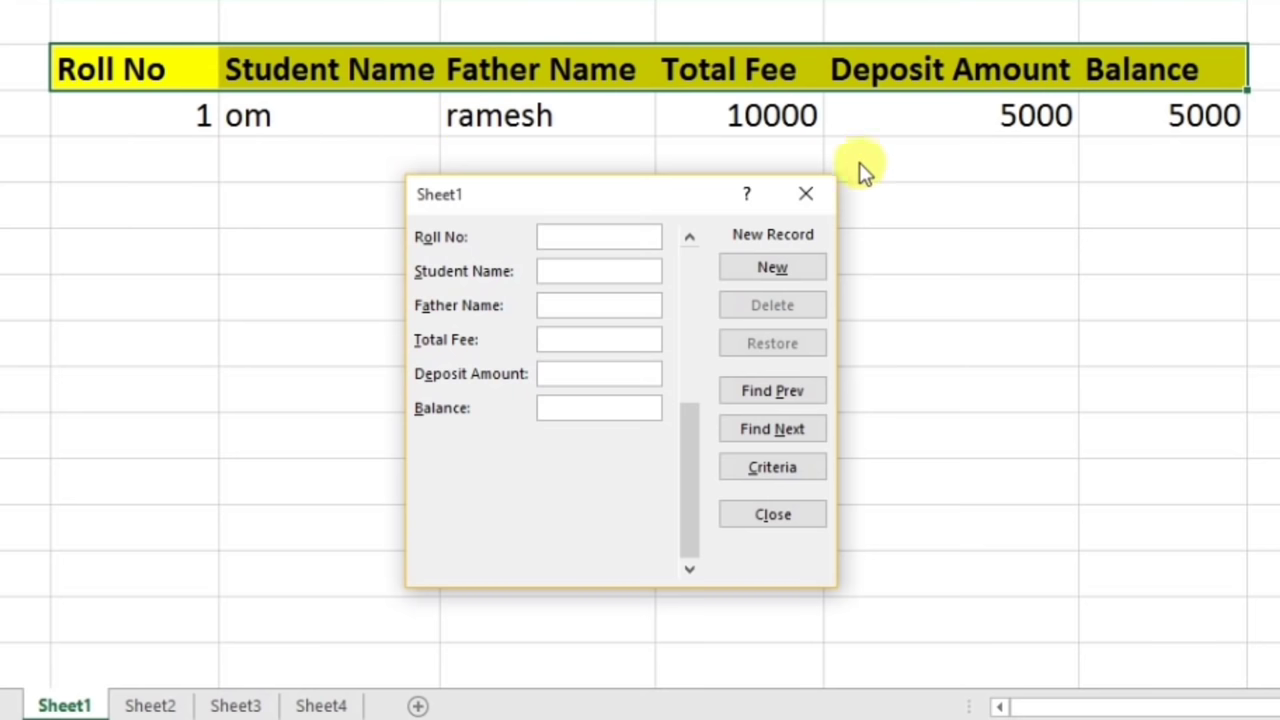
- Add roll no 2 with fee 5000, deposit 4000, balance 1000, then close the form
text(2)
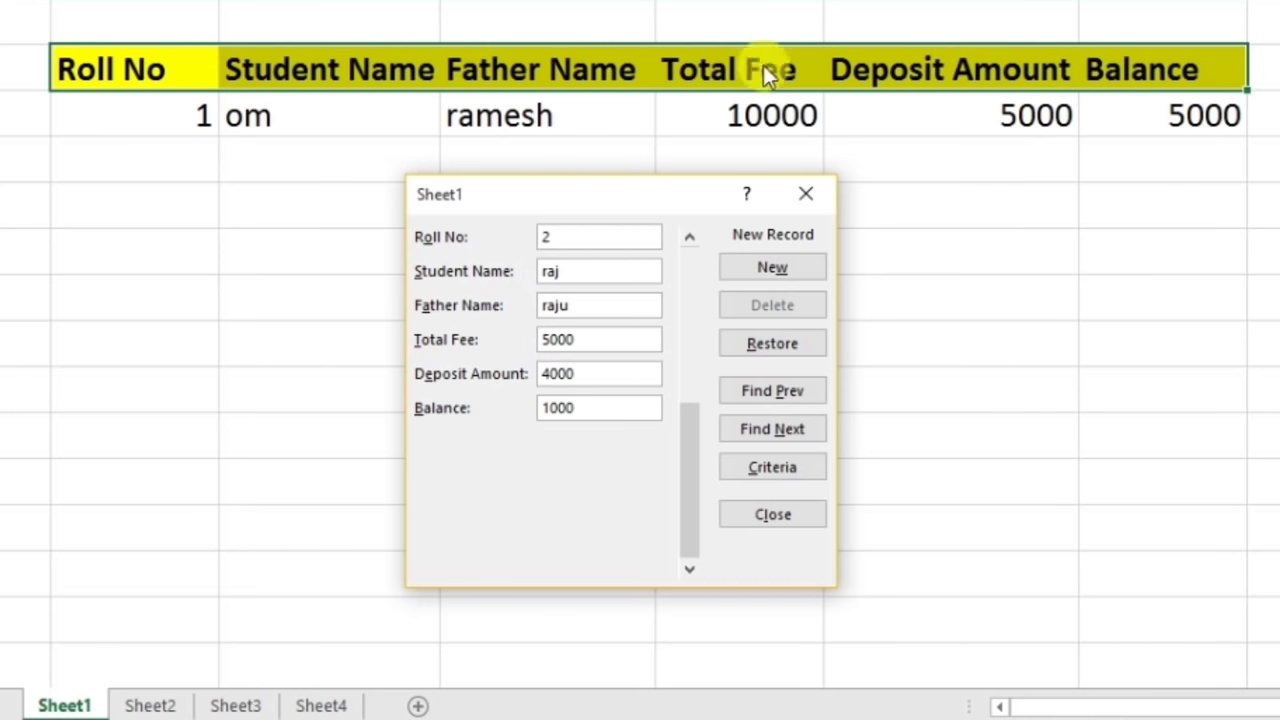
click(800, 266)
drag(485, 205, 598, 258)
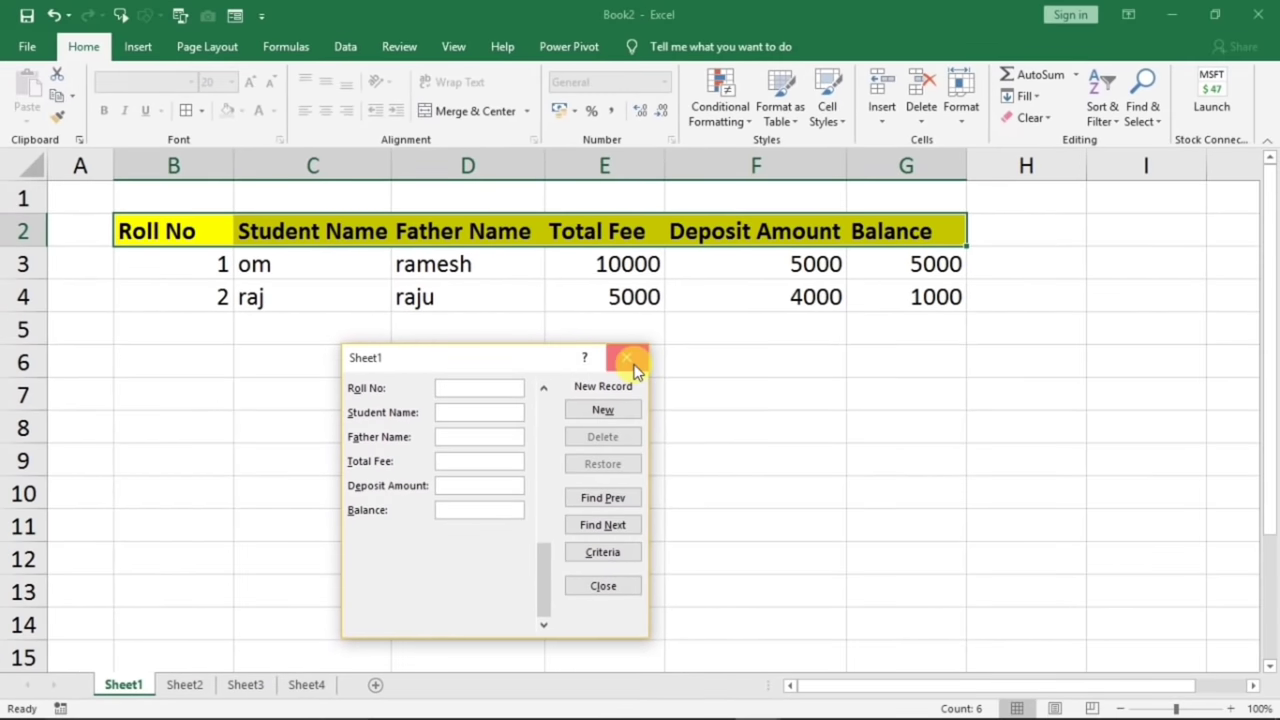
click(694, 305)
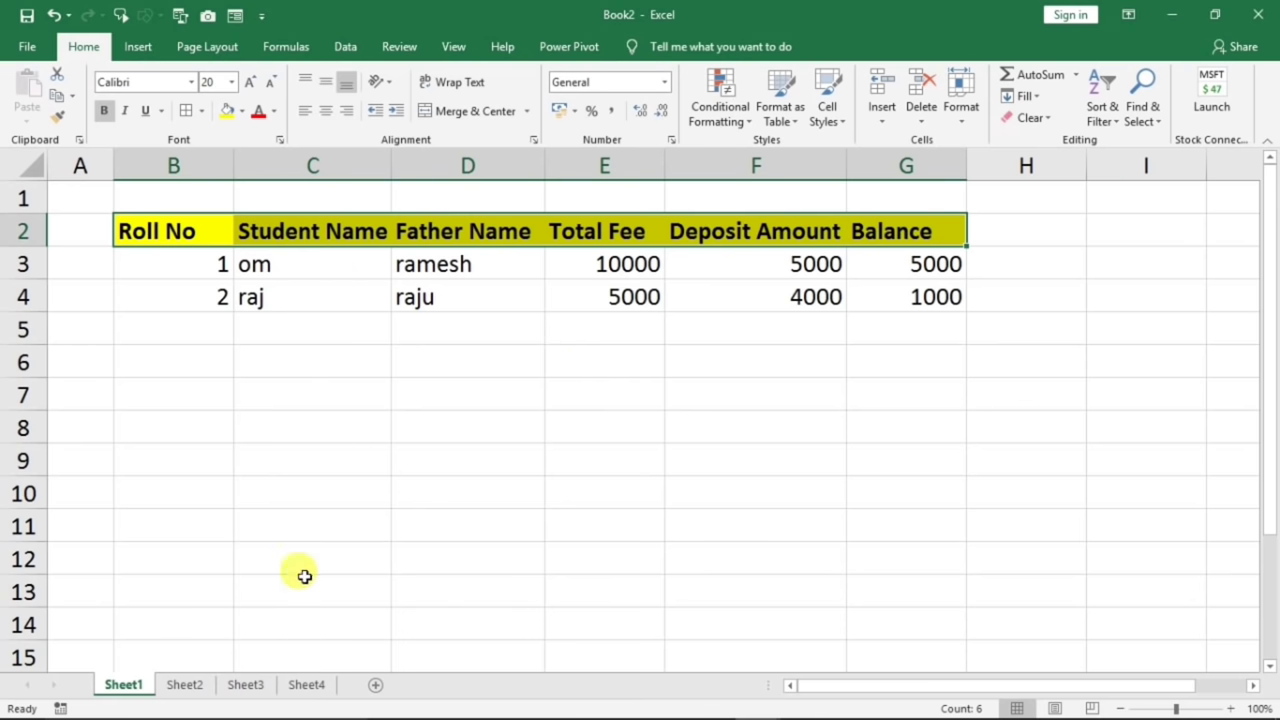
- On Sheet3, widen the Item Name column and clear the old S No values in A3:A5
click(251, 686)
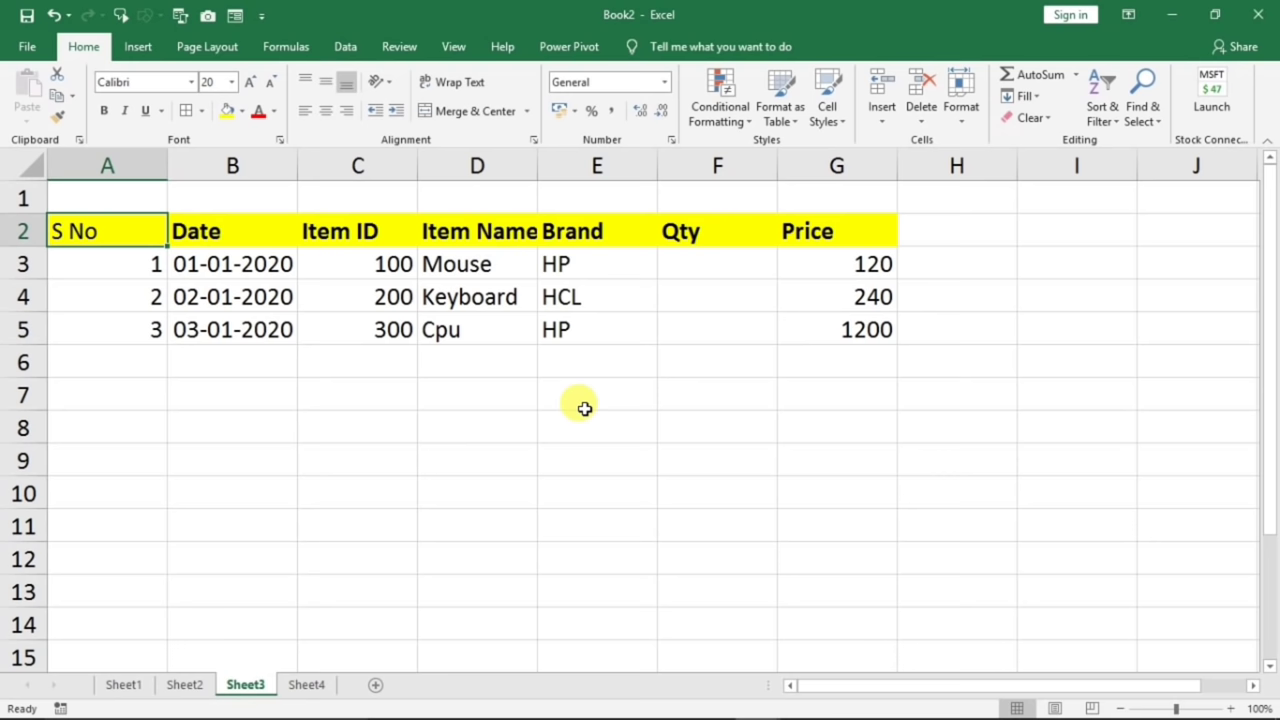
drag(540, 162, 562, 162)
click(285, 318)
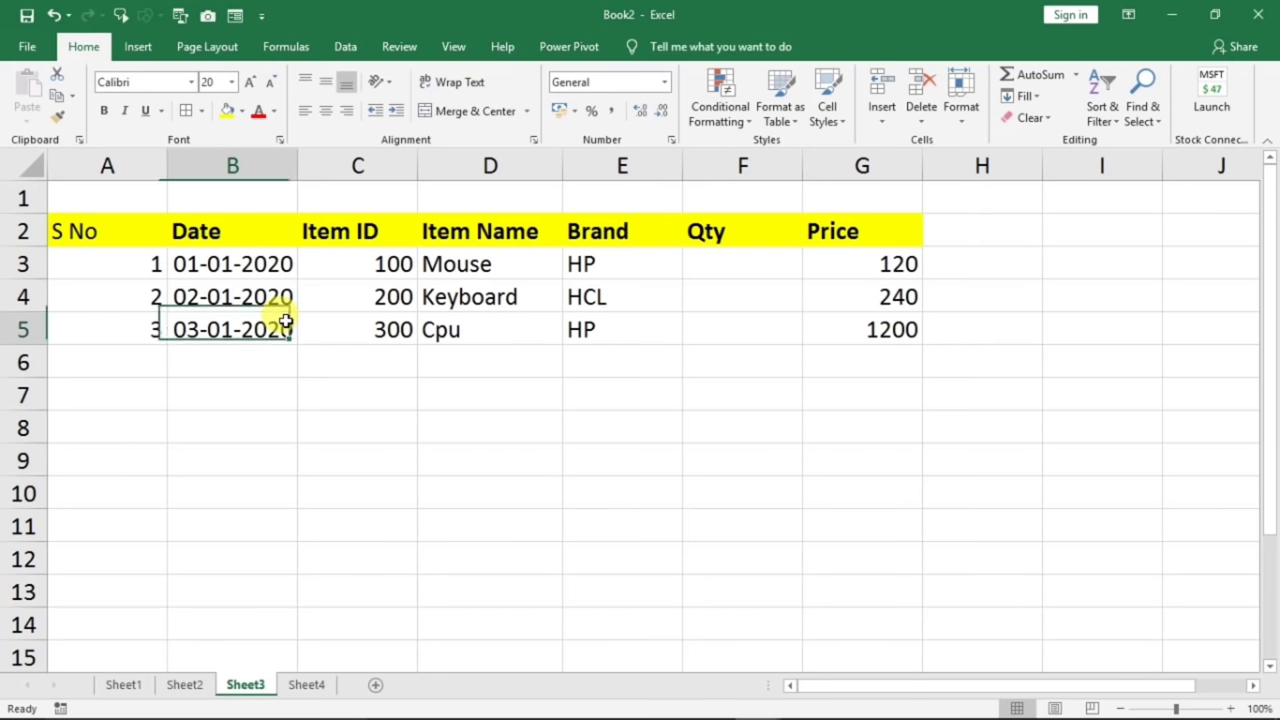
drag(103, 263, 114, 321)
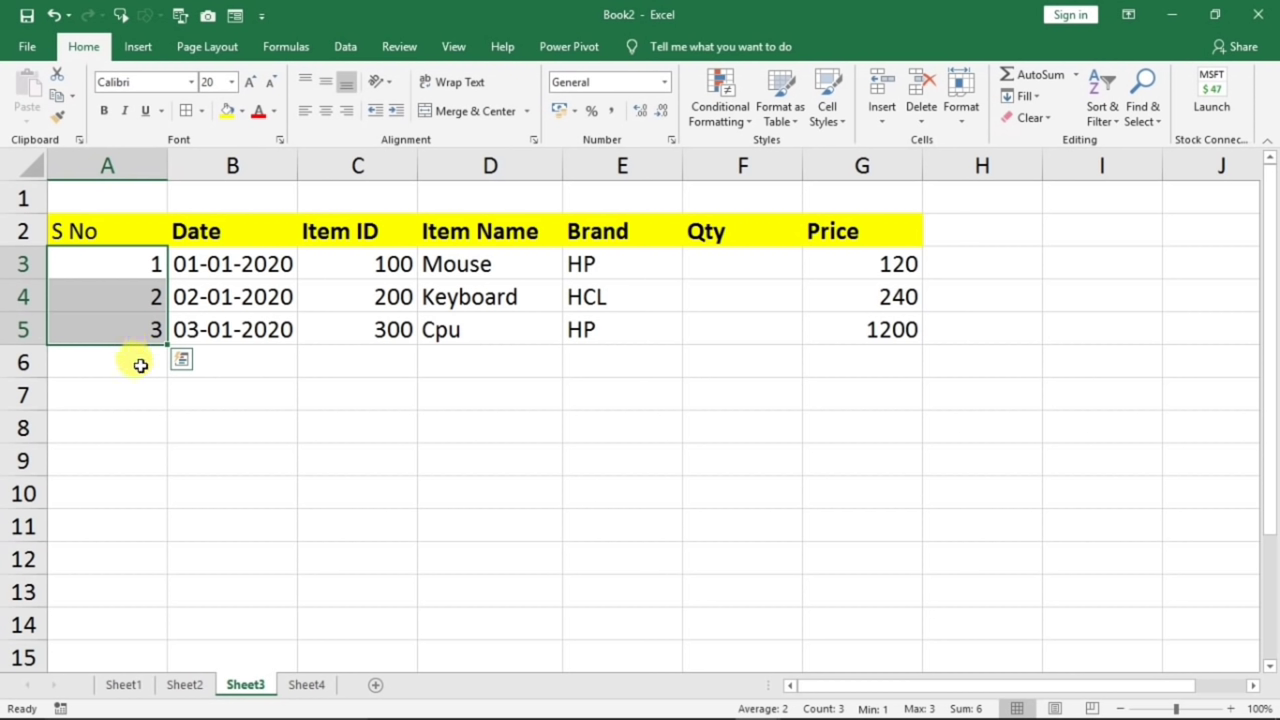
click(140, 365)
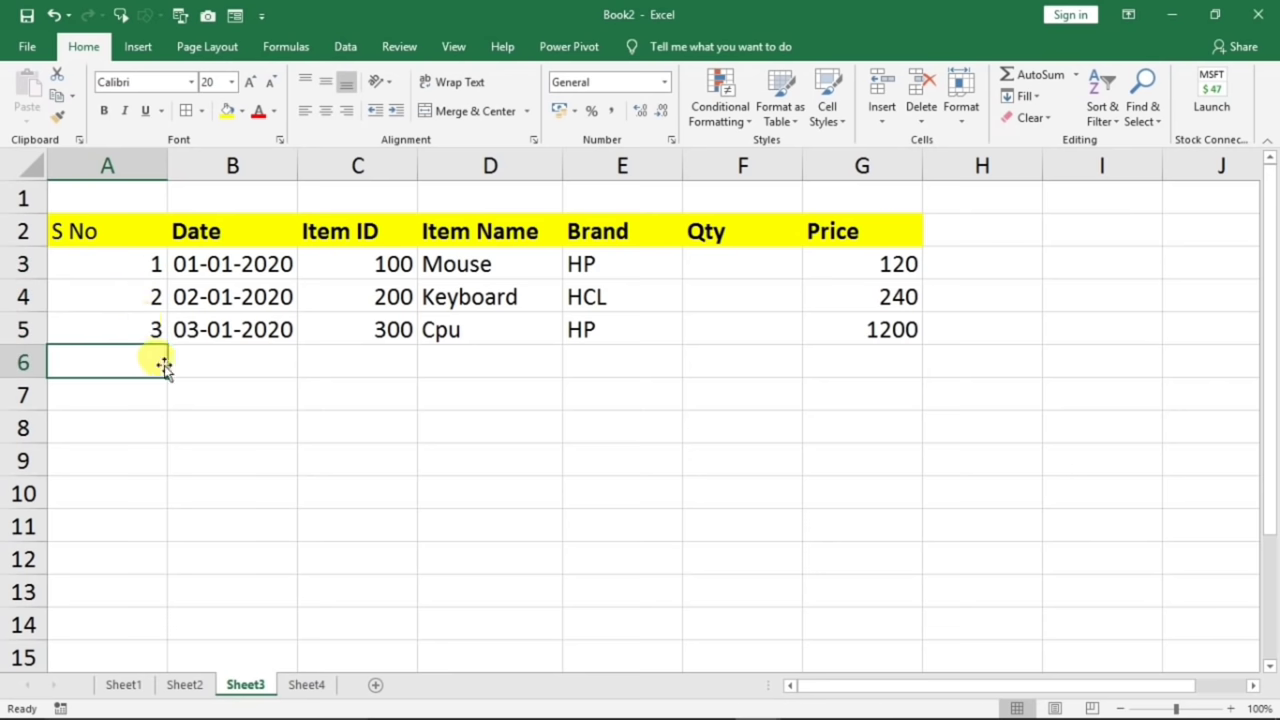
click(129, 252)
drag(129, 252, 138, 333)
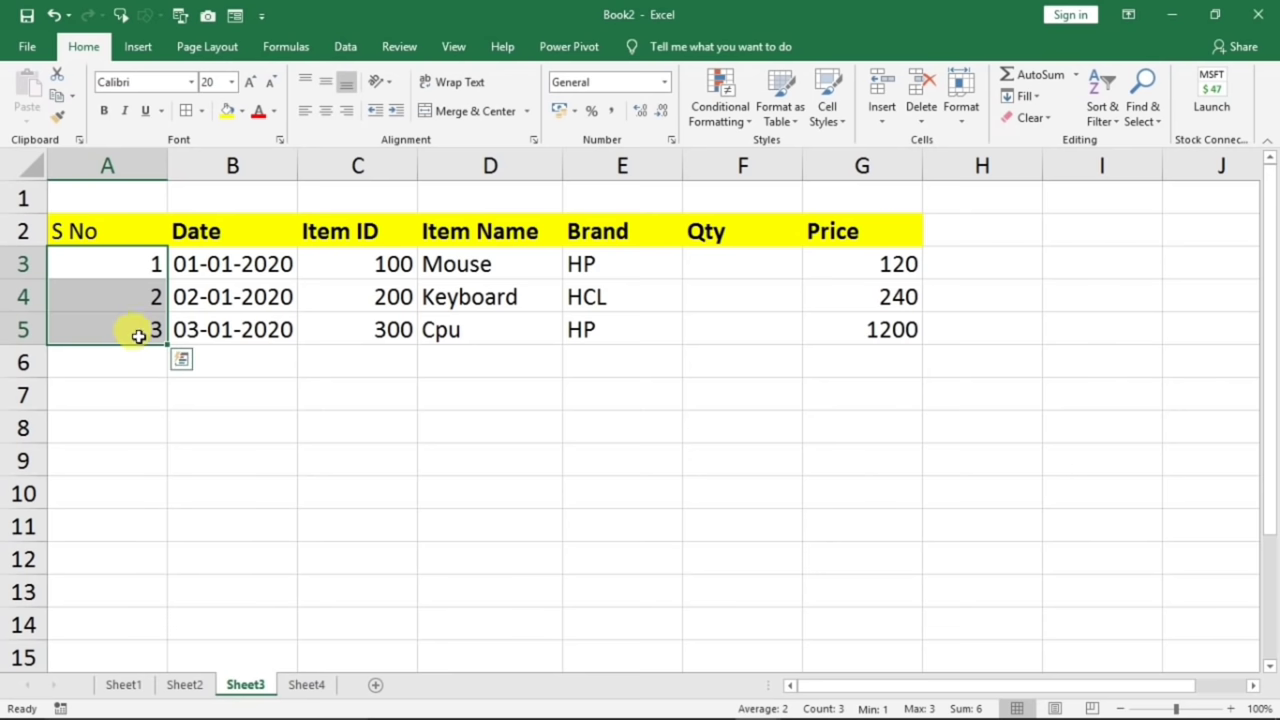
key(Delete)
- Enter 1 and 2 in A3:A4 and fill the series down to 12 in row 14
click(57, 257)
text(1)
key(Return)
text(2)
key(Return)
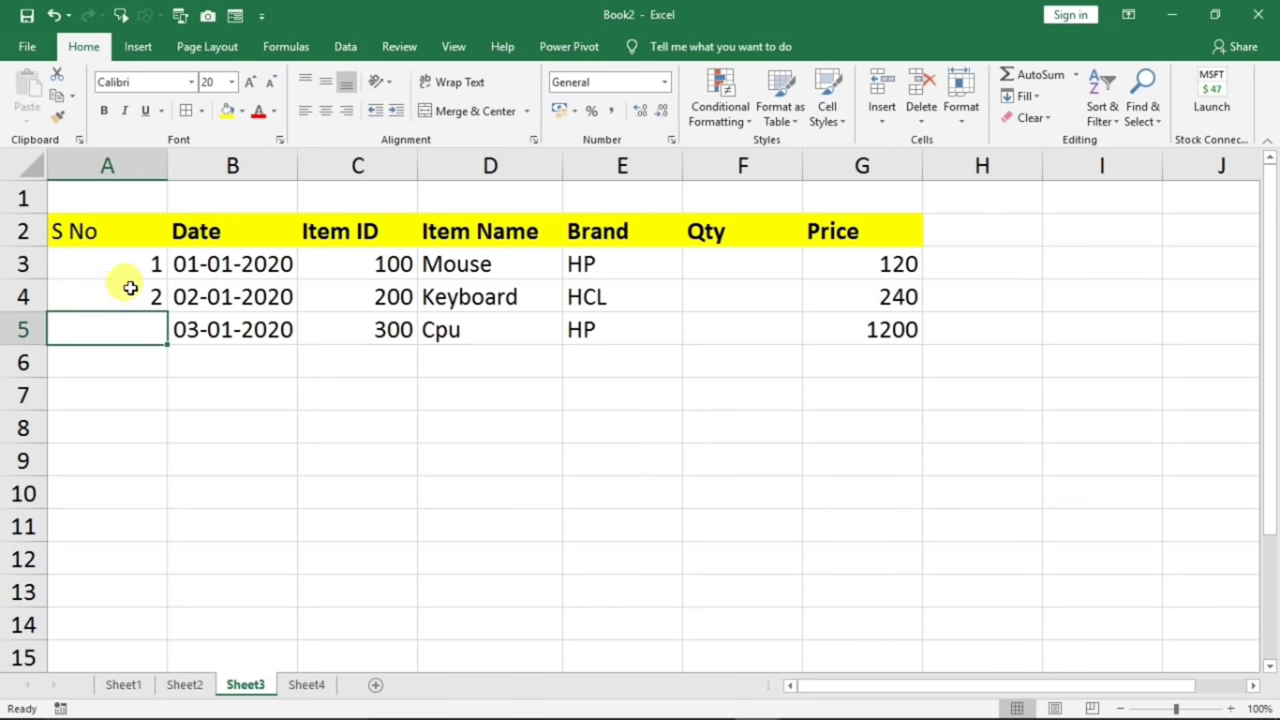
drag(129, 263, 168, 600)
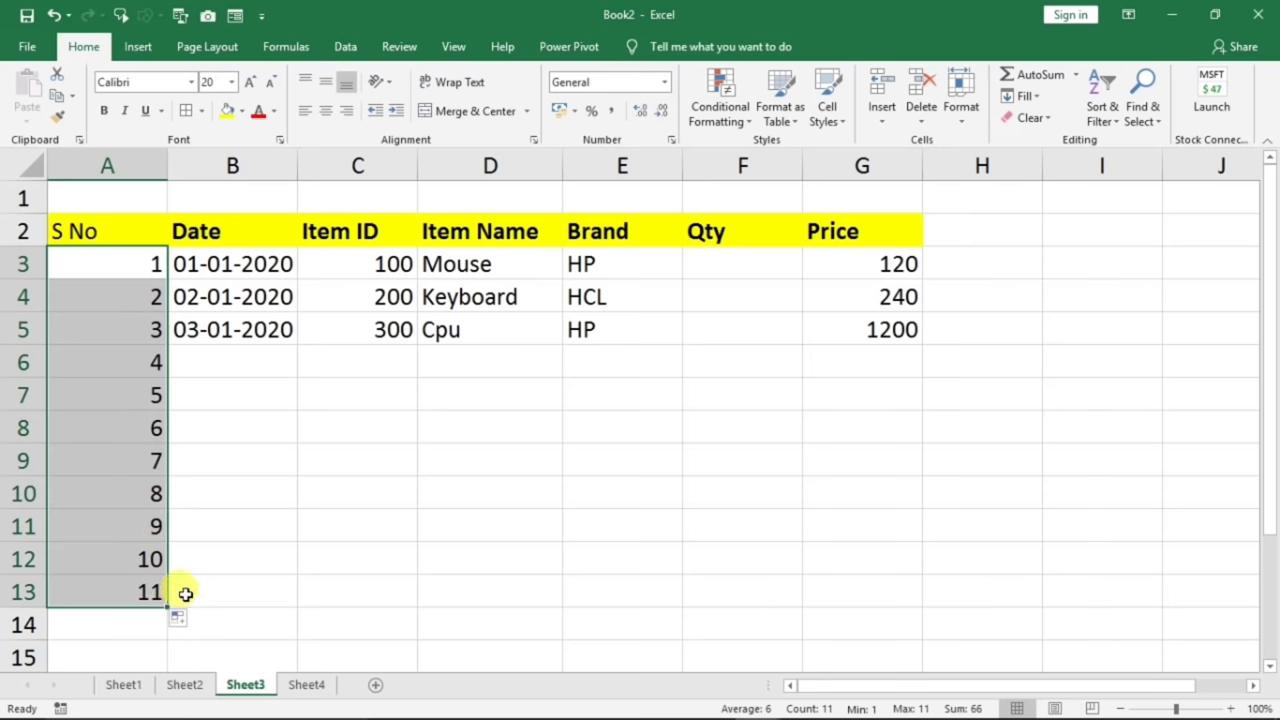
drag(168, 608, 174, 636)
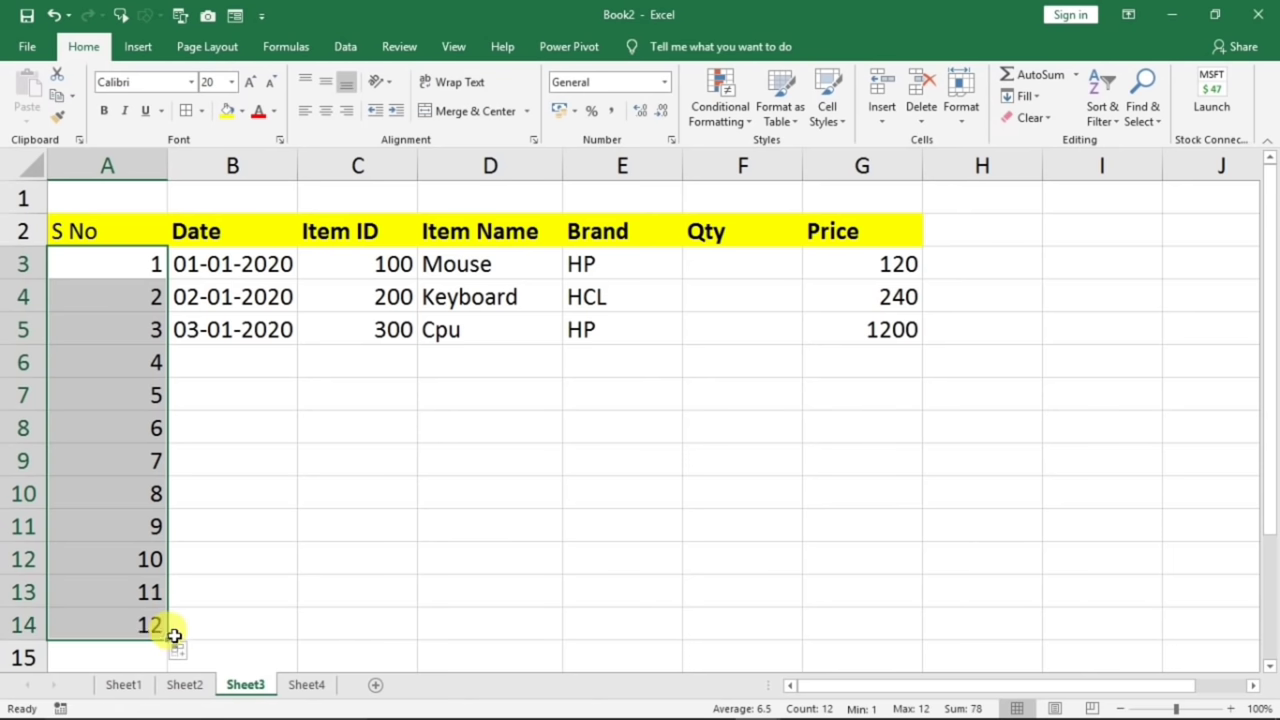
click(243, 483)
- Clear the dates in B3:B5 and enter 1/1/2020 in B3
click(250, 268)
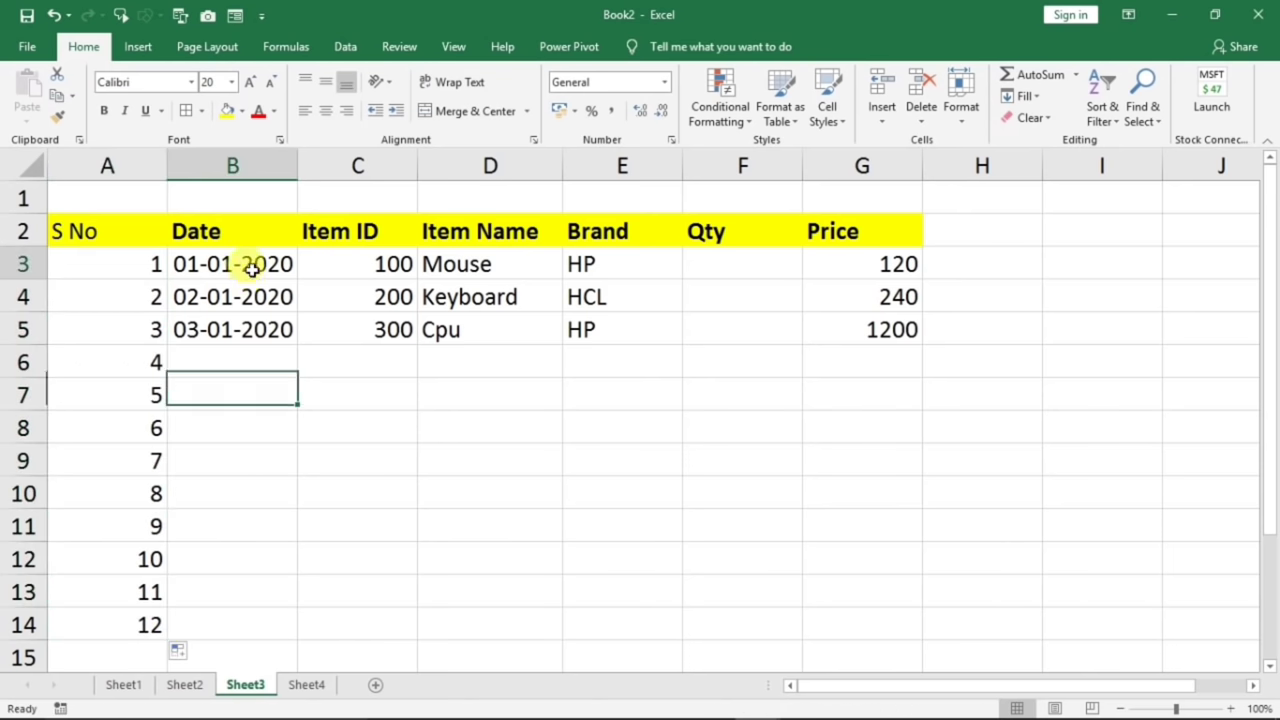
drag(250, 268, 251, 337)
key(Delete)
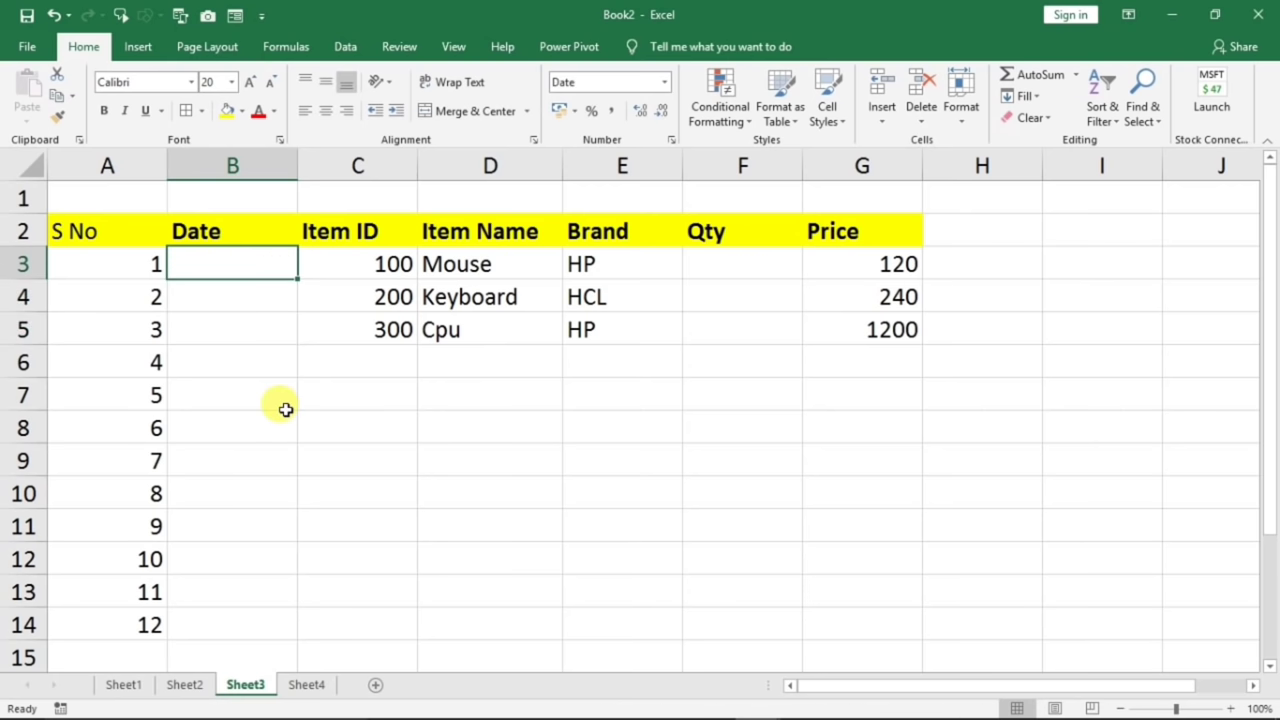
text(1/1/2020)
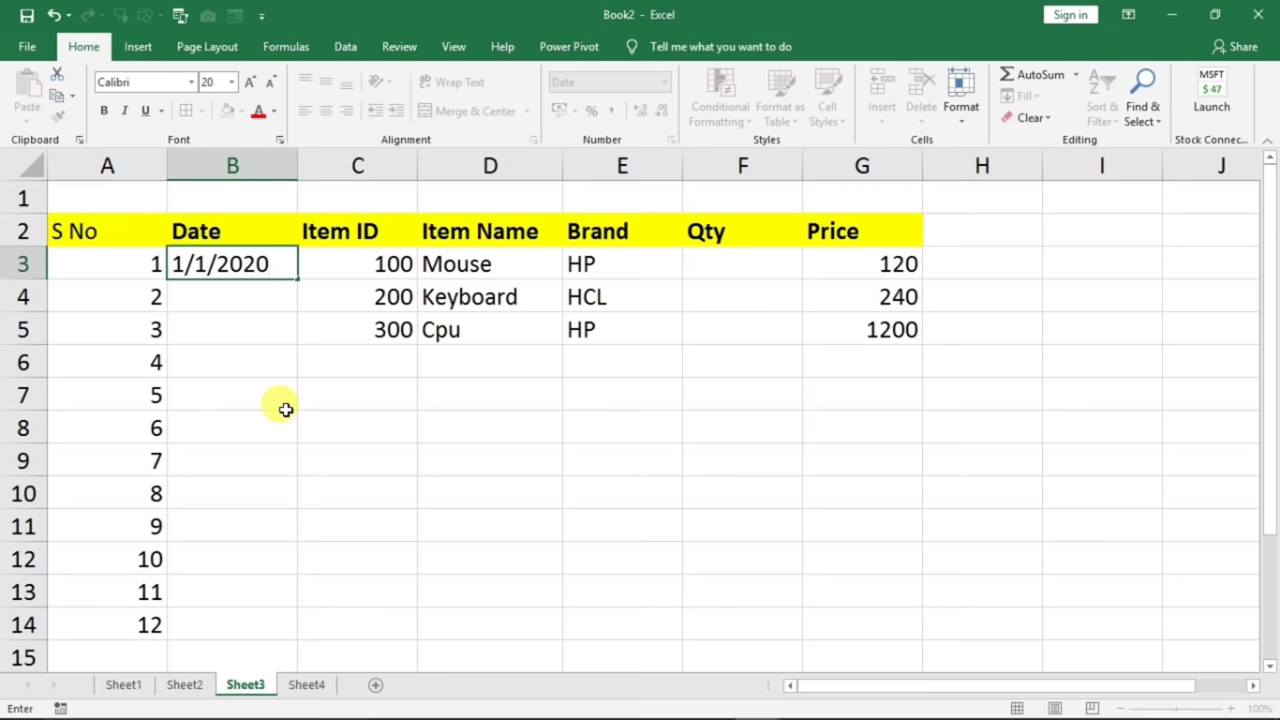
click(266, 368)
- Autofill consecutive dates down to B12, delete them, and select the S No numbers 1–12
key(Up)
click(268, 262)
drag(297, 280, 294, 562)
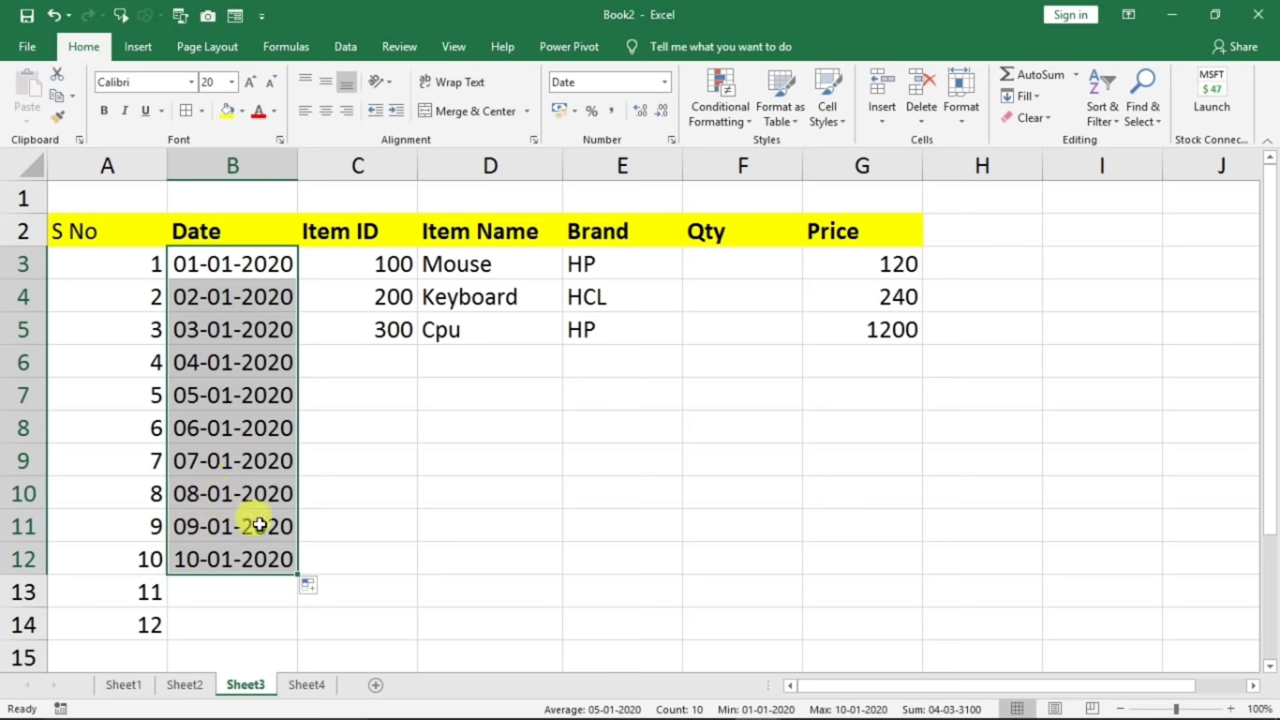
key(Delete)
drag(149, 260, 146, 621)
- Clear the S No numbers and enter 1 in A3 as the series start
key(Delete)
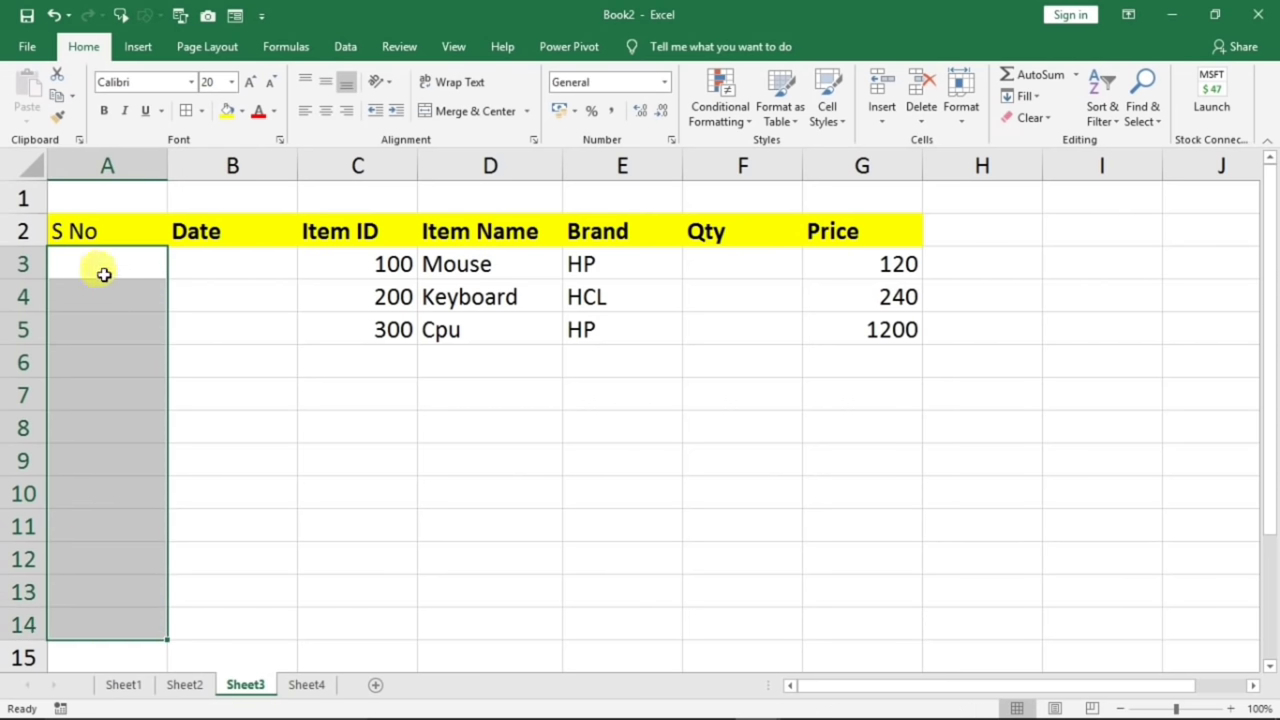
click(102, 274)
text(1)
click(215, 396)
click(123, 266)
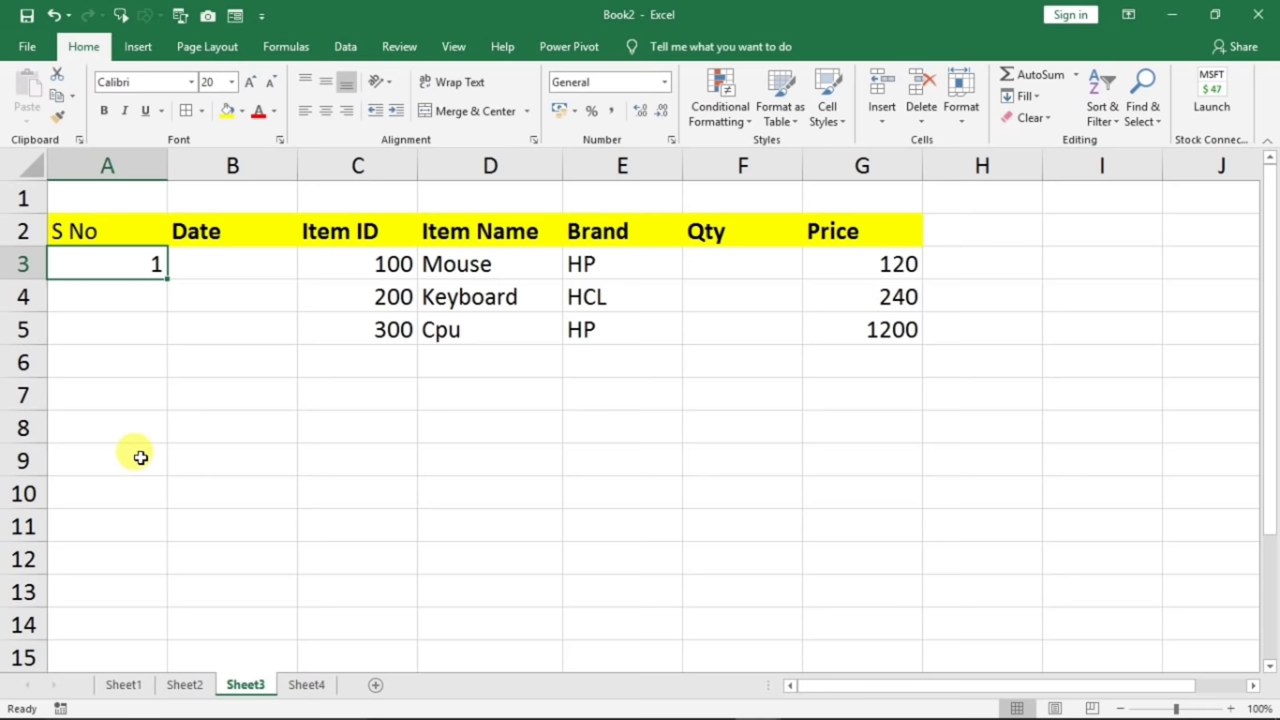
click(196, 420)
click(128, 266)
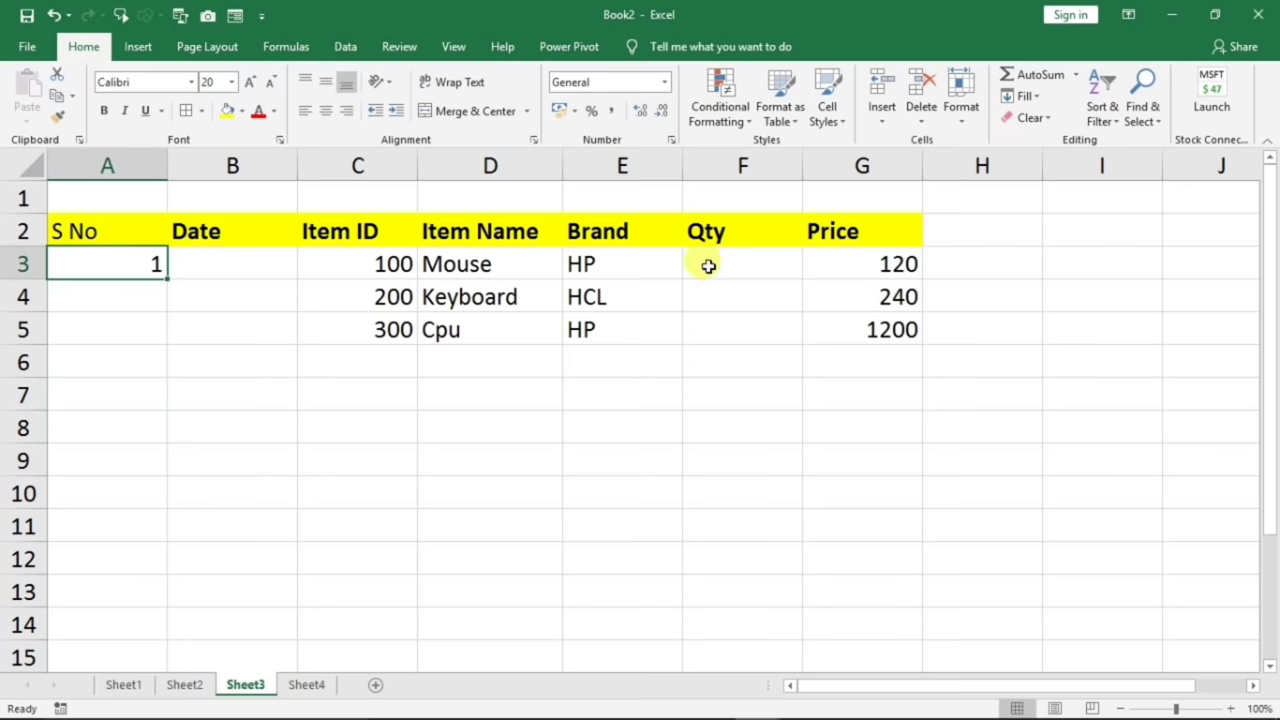
- Fill a Series down the column from A3 with stop value 20
click(1025, 96)
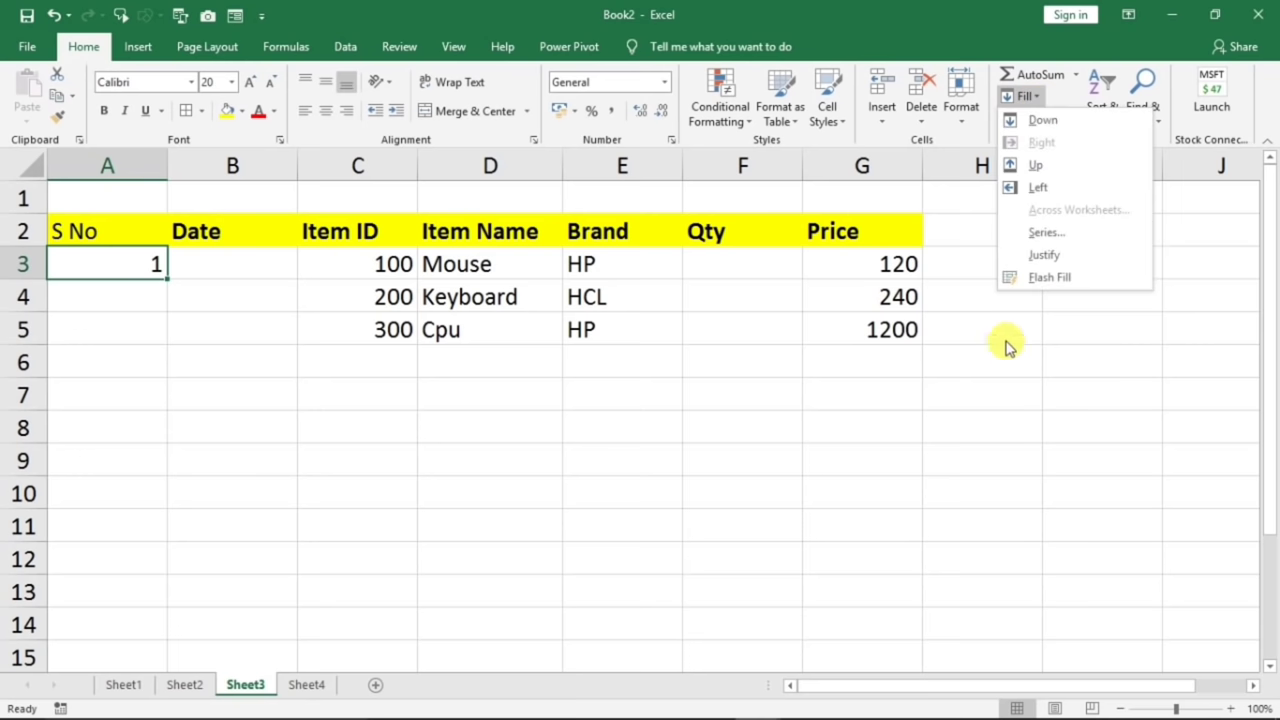
click(1042, 234)
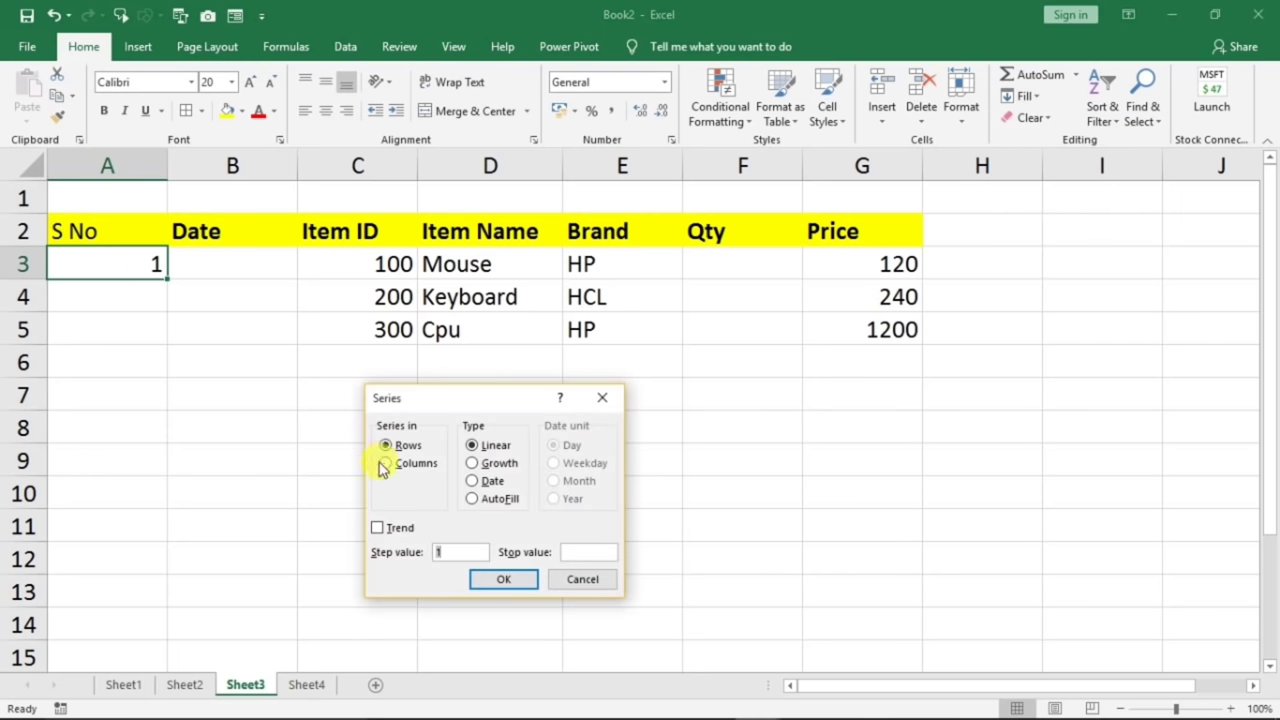
click(100, 493)
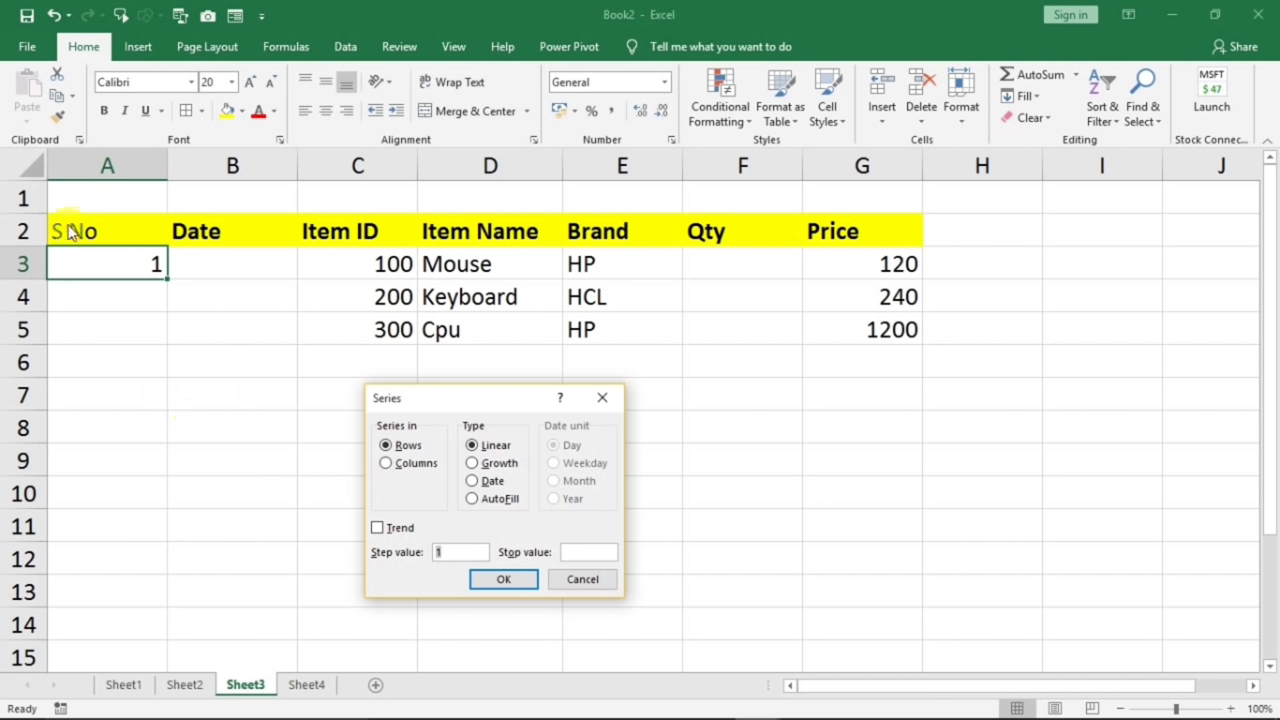
click(393, 467)
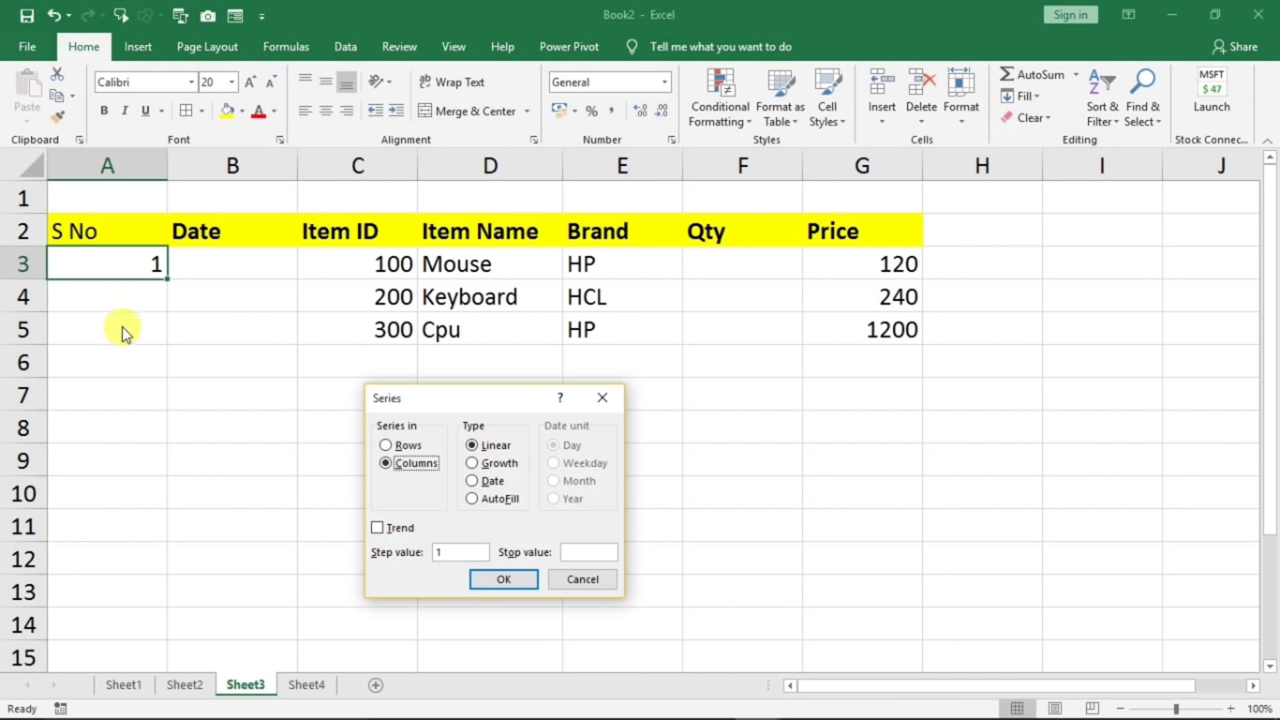
click(578, 551)
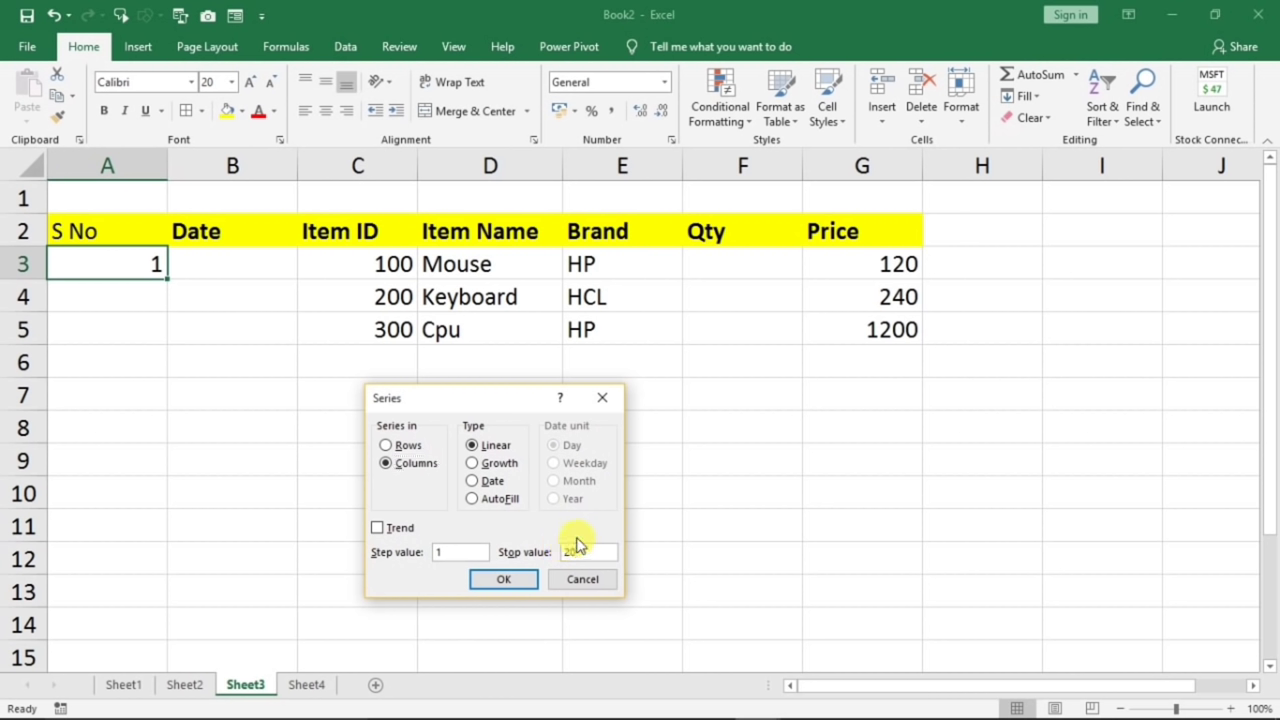
text(20)
click(509, 579)
scroll(174, 299, down, 2)
scroll(183, 509, down, 2)
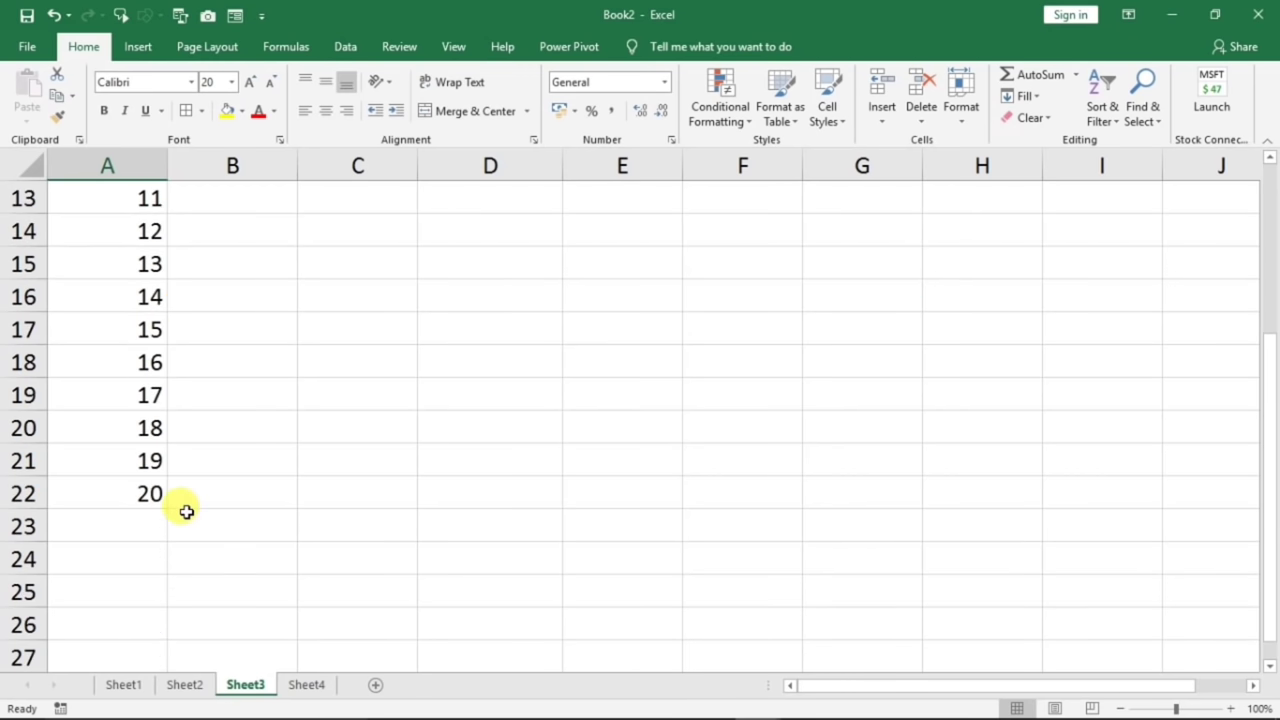
scroll(180, 517, up, 4)
- Enter 1/1/2020 in B3 as the first date
click(216, 263)
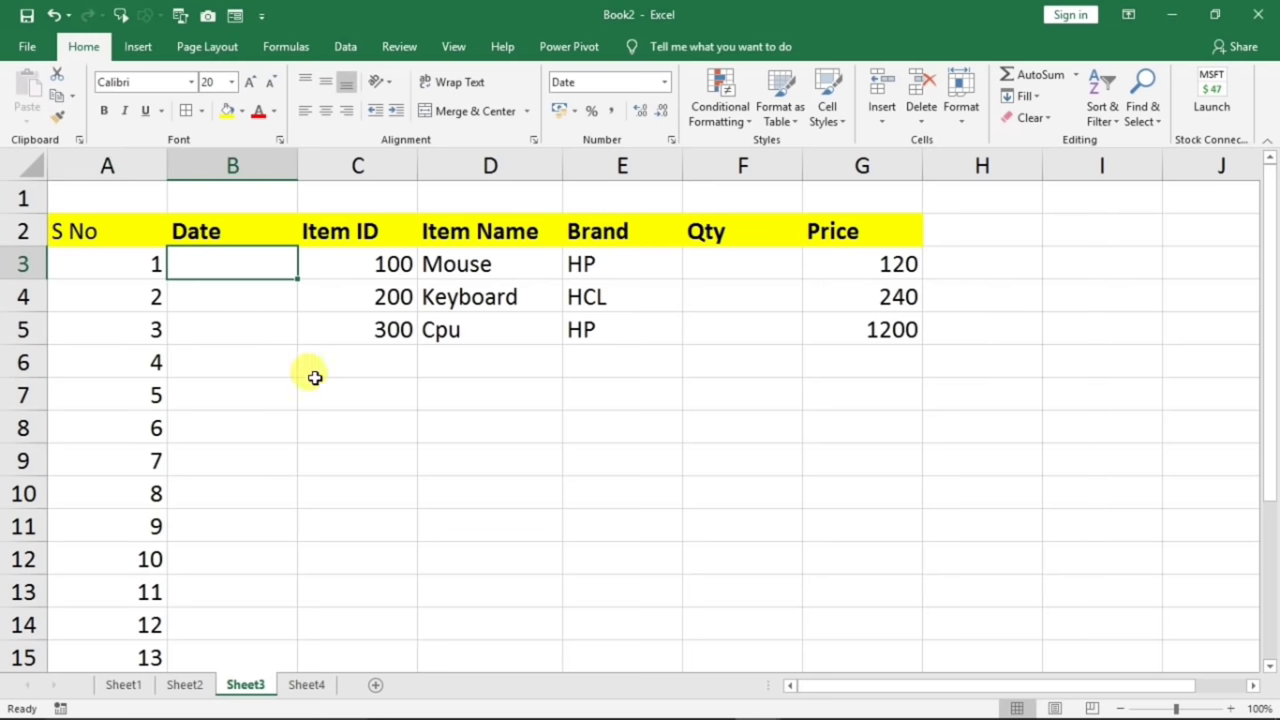
text(1/1/2020)
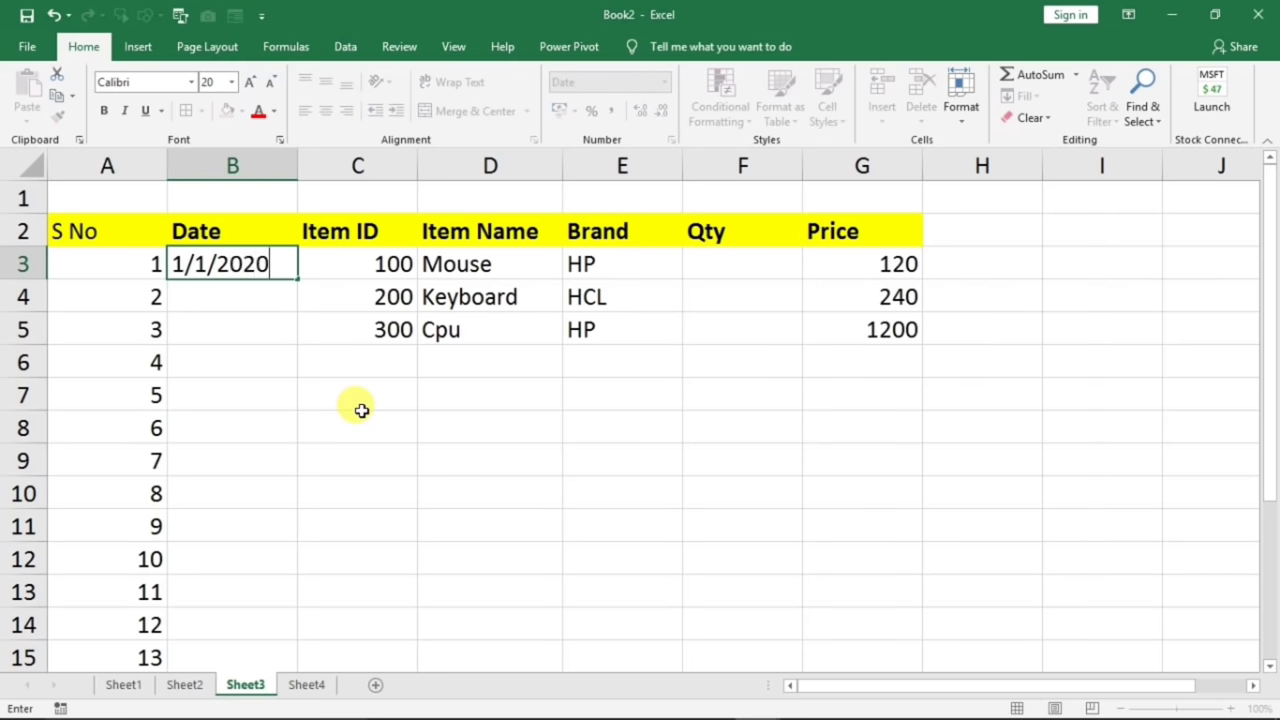
key(Return)
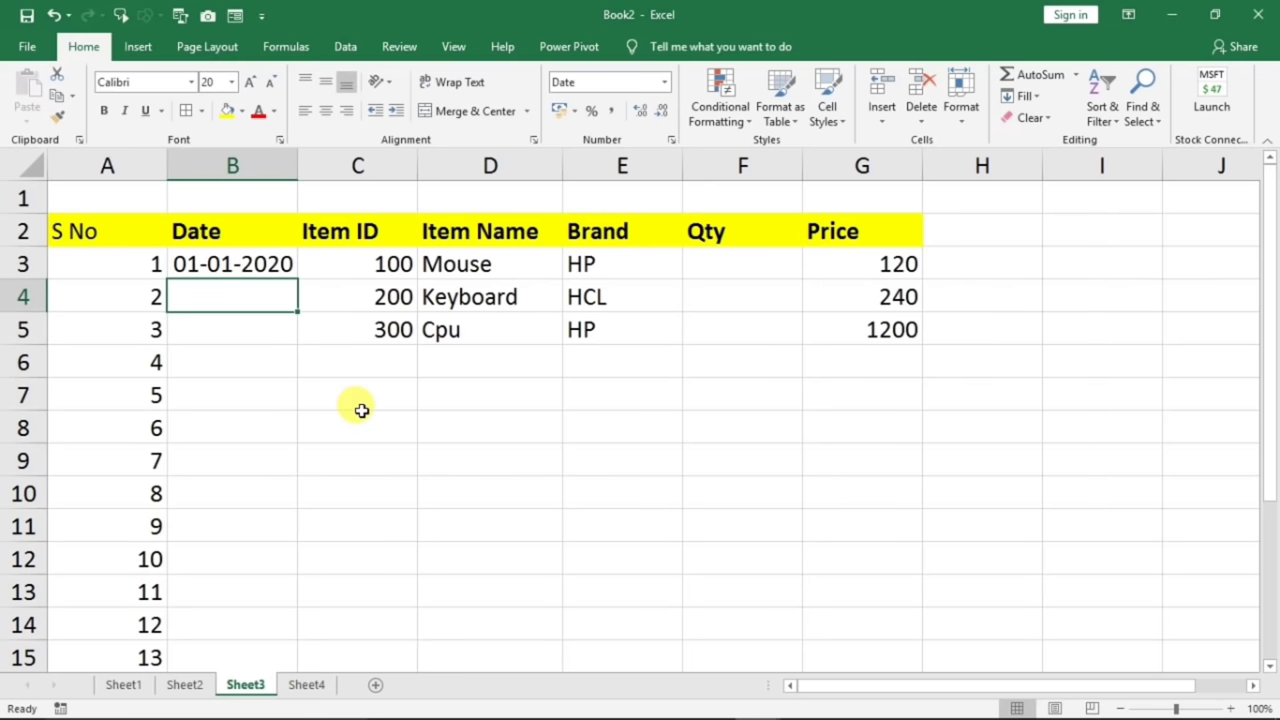
click(231, 262)
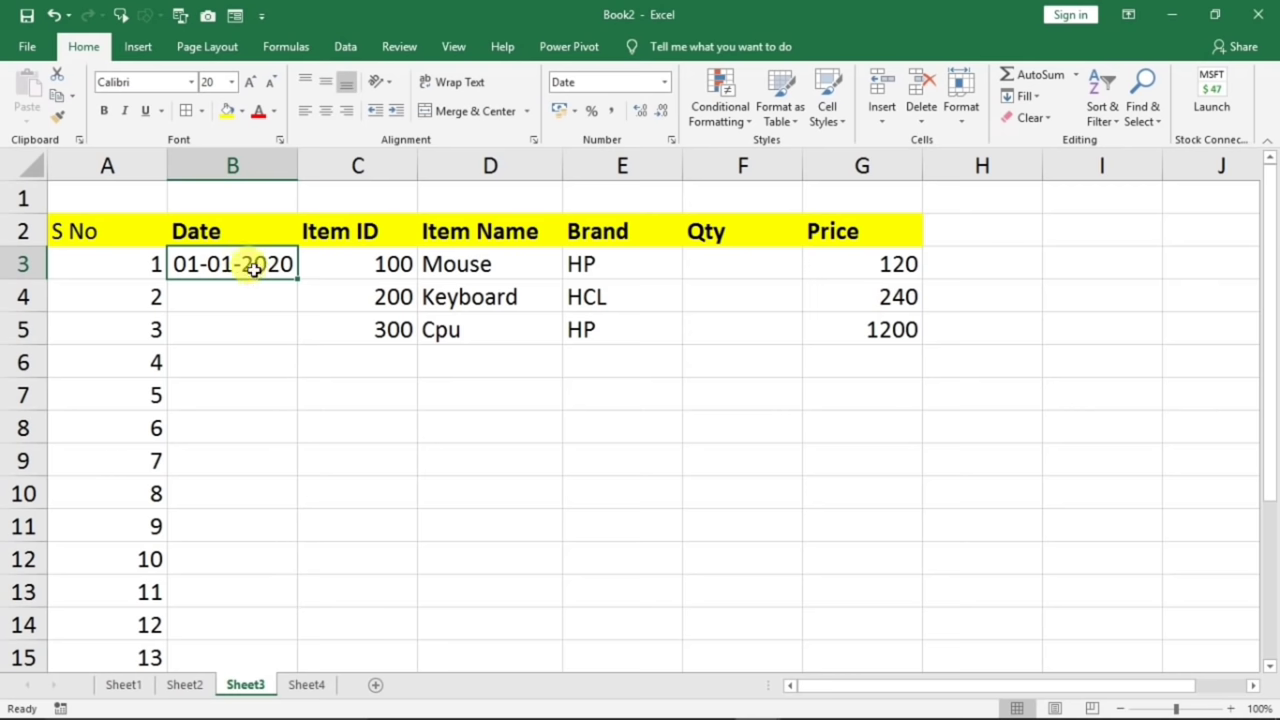
- Fill a daily Date series down the column from B3, ending at 20/1/2020
click(1026, 96)
click(1045, 232)
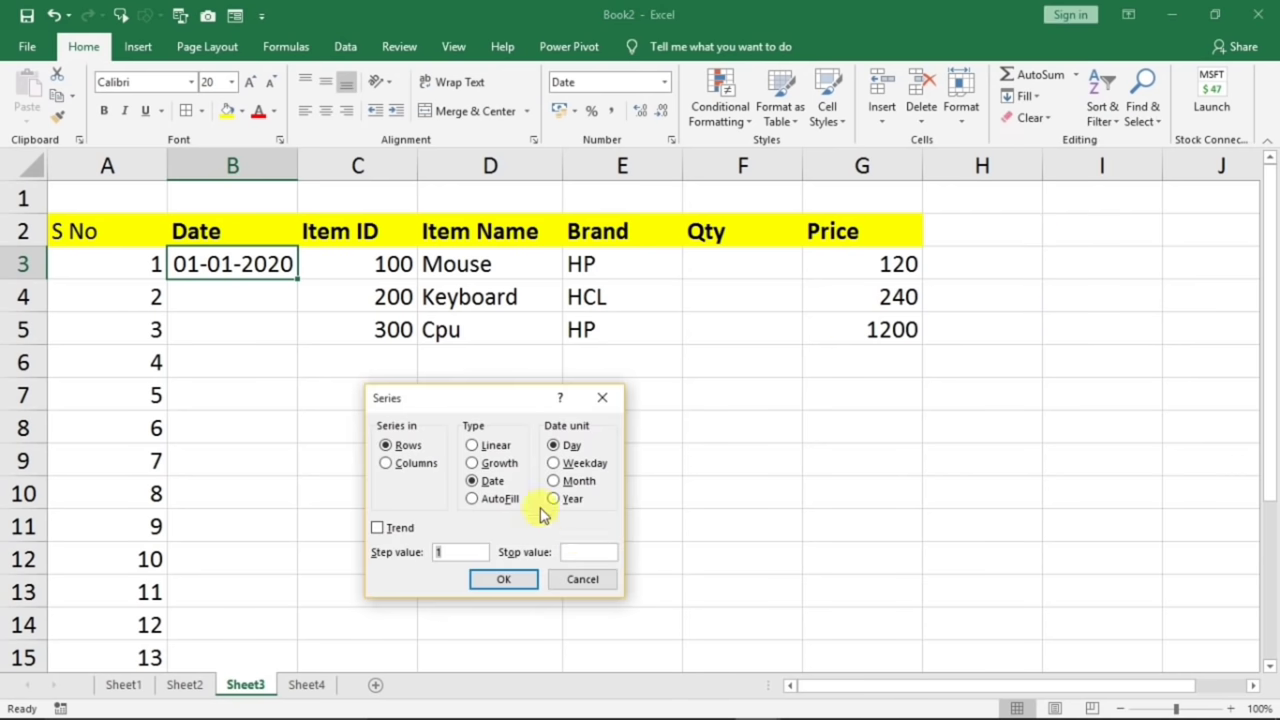
click(476, 552)
click(394, 468)
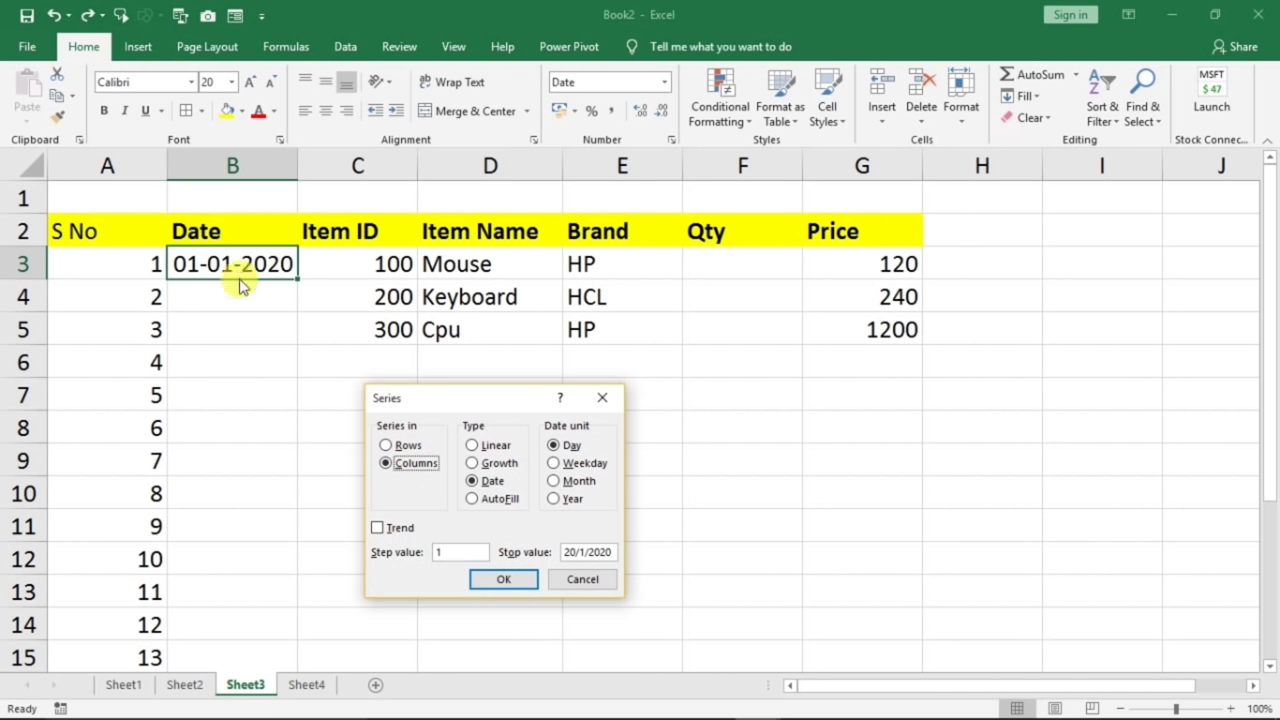
click(487, 579)
scroll(351, 518, down, 8)
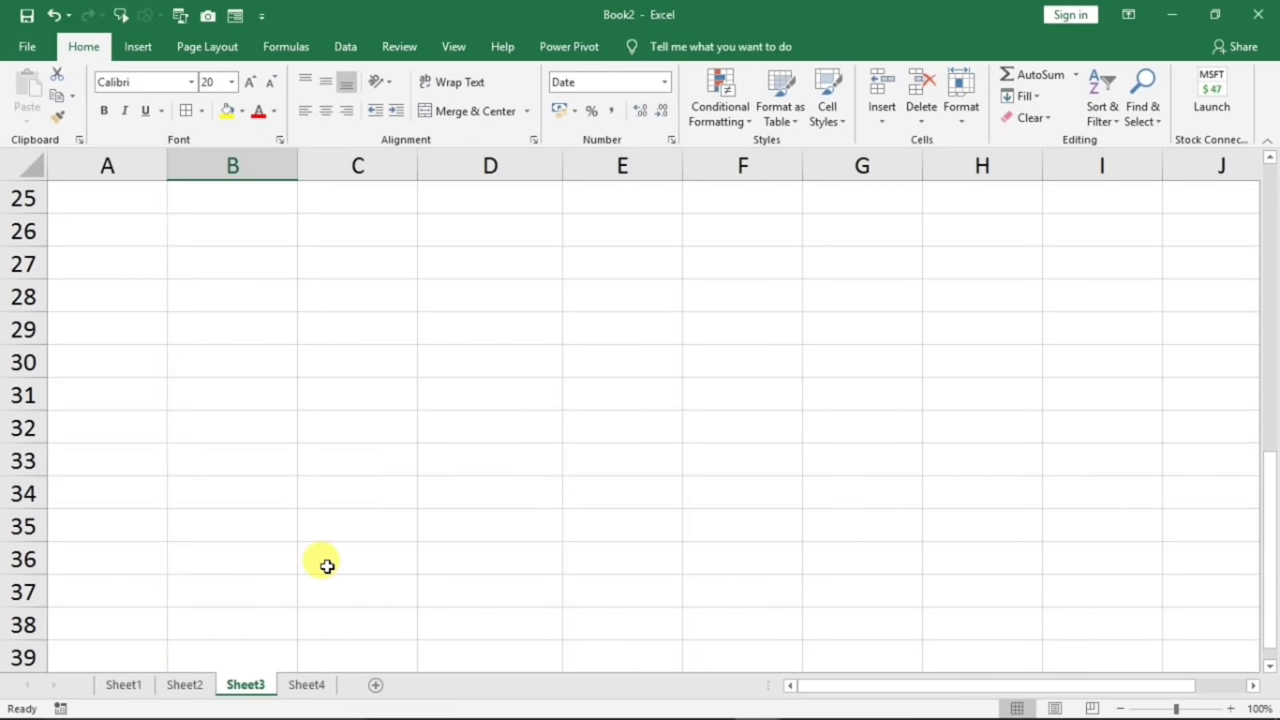
scroll(300, 550, up, 4)
scroll(246, 500, up, 4)
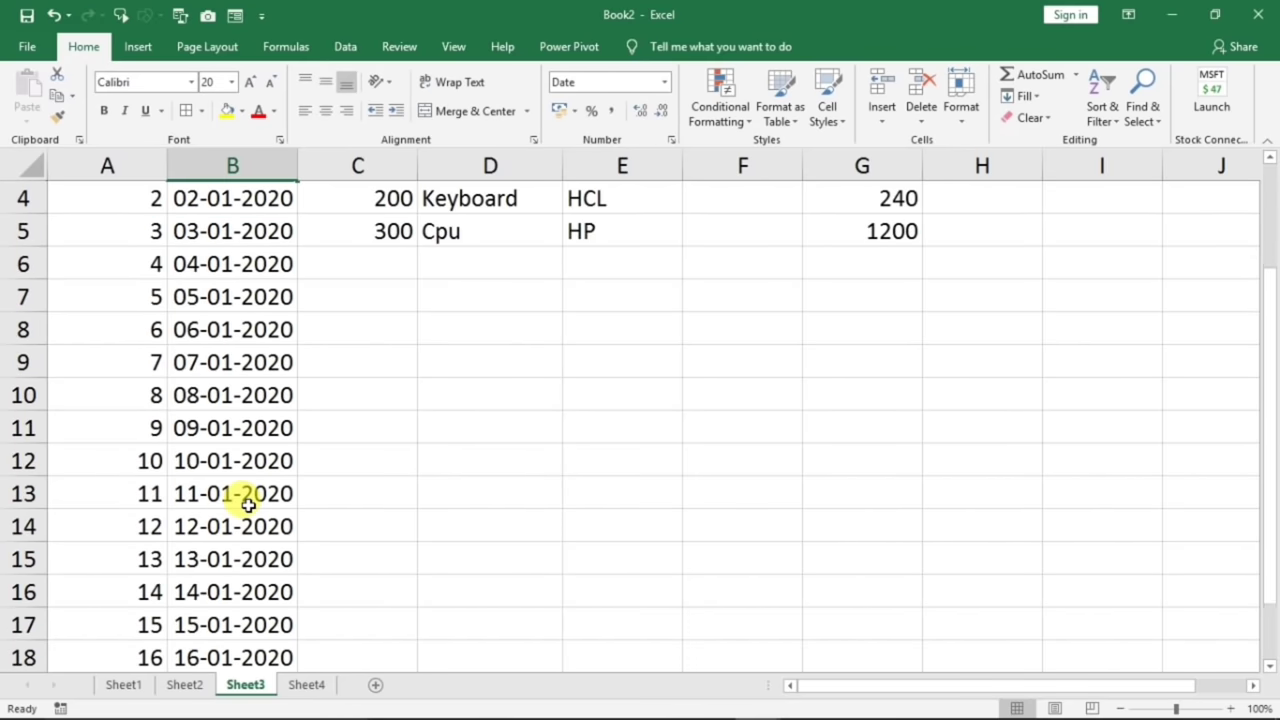
scroll(248, 505, up, 1)
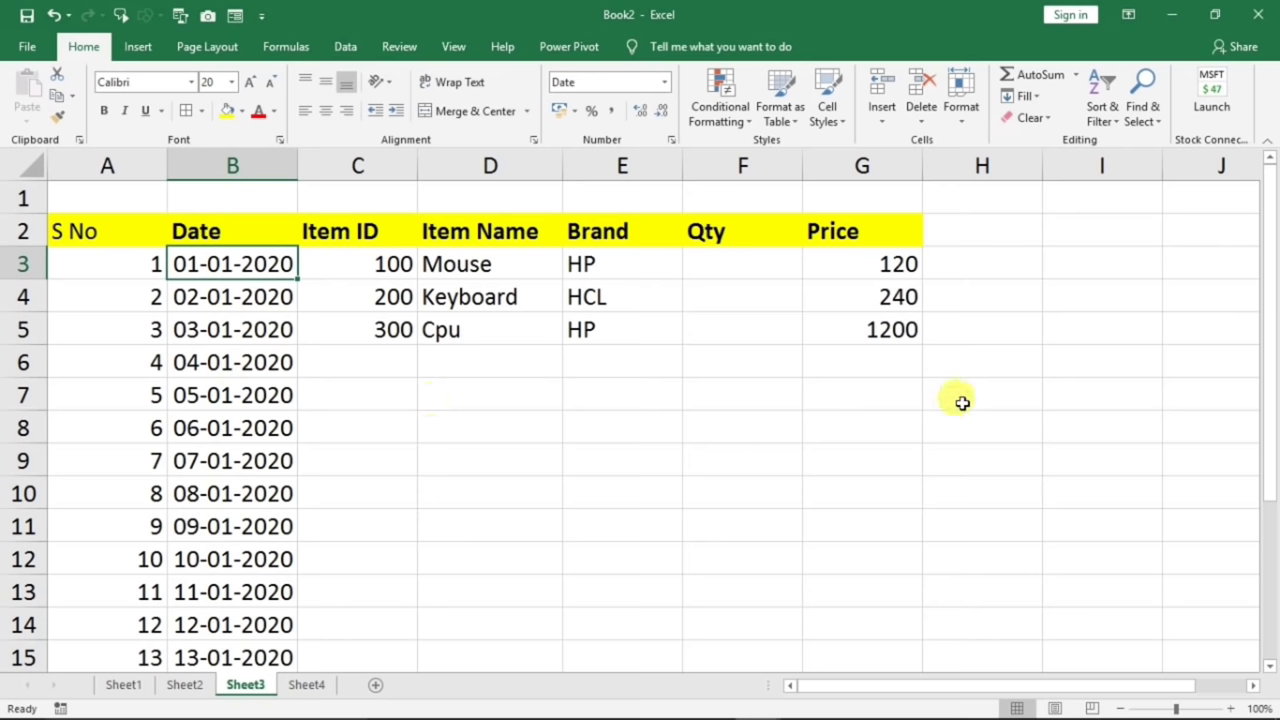
click(484, 425)
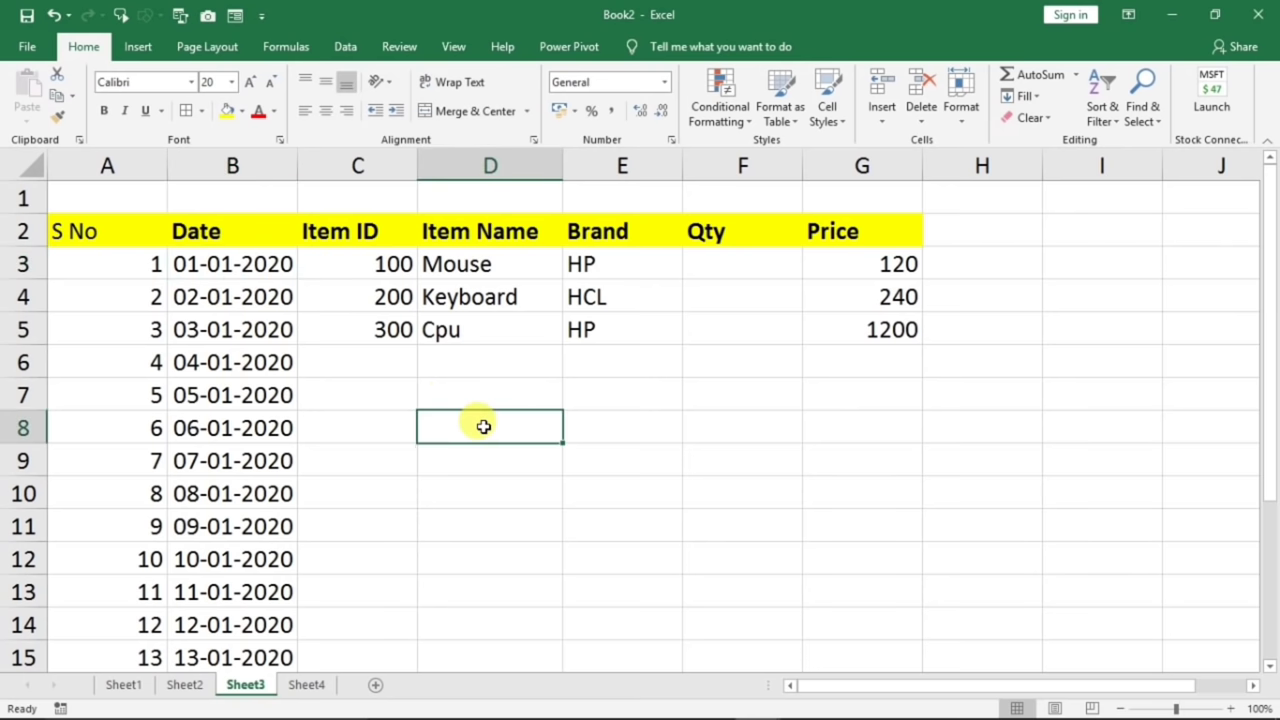
text(sun)
key(Return)
click(480, 426)
drag(566, 441, 566, 663)
click(537, 437)
drag(564, 440, 843, 475)
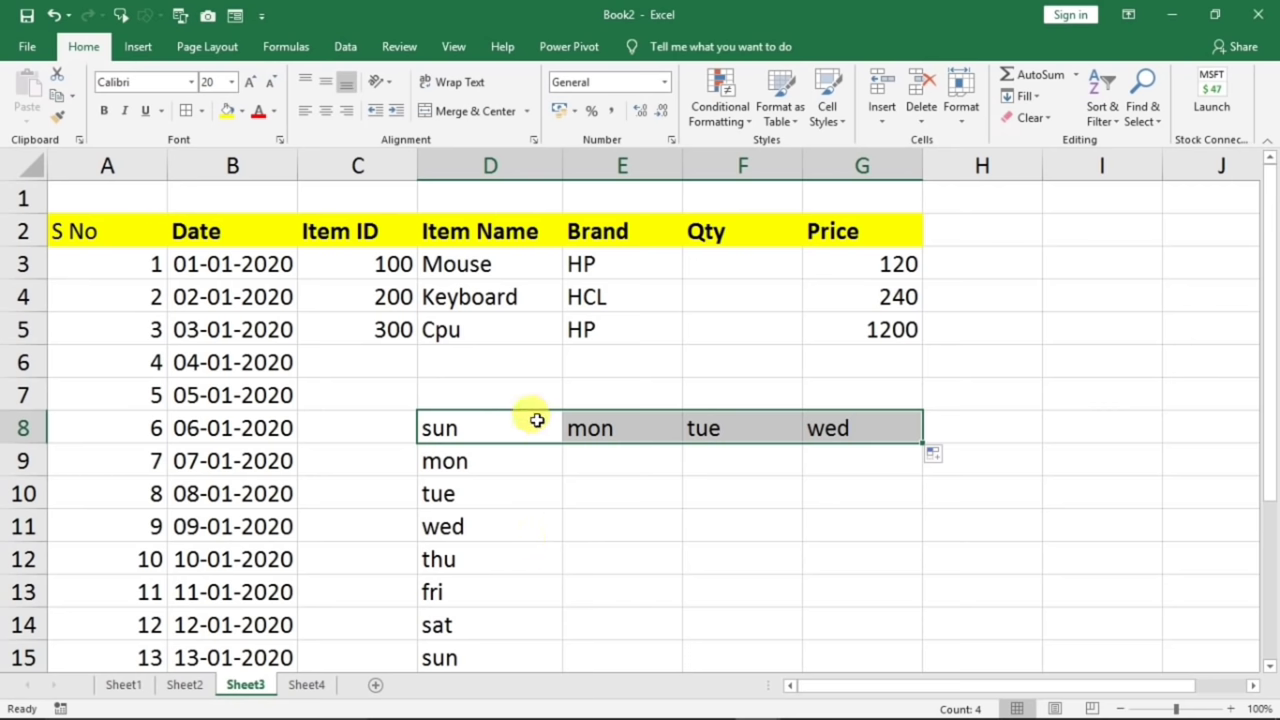
drag(462, 401, 922, 672)
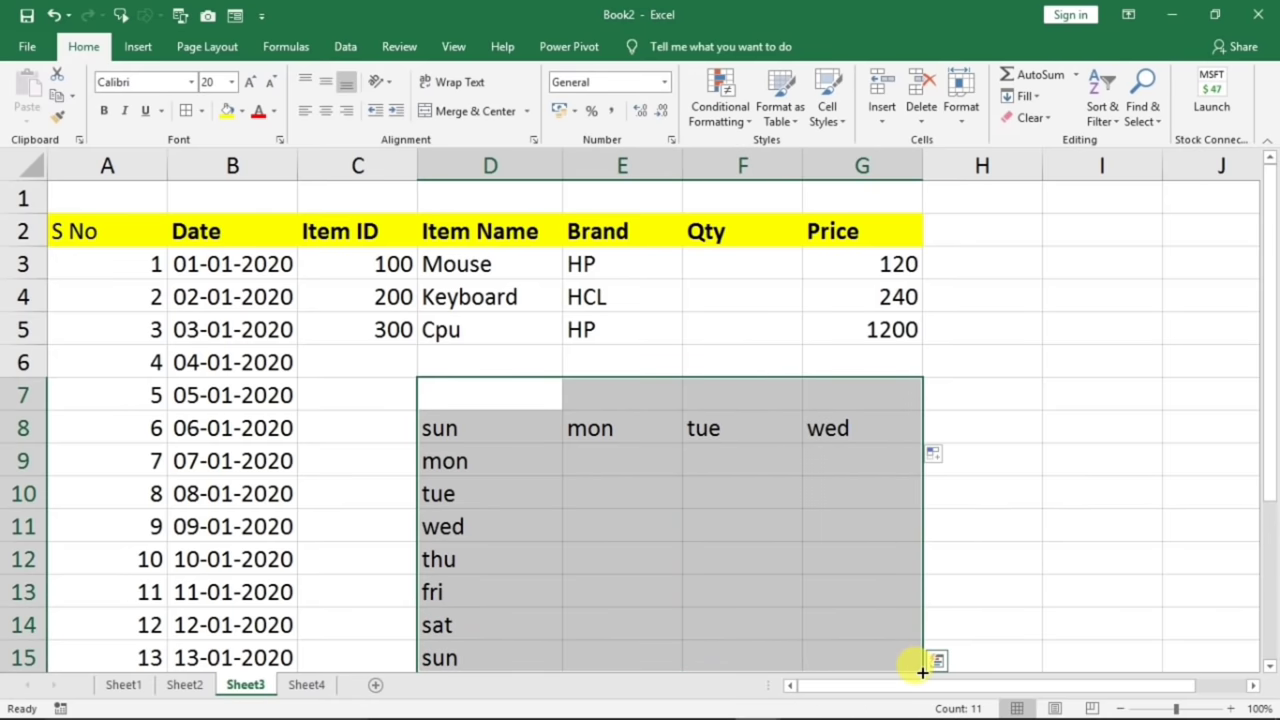
key(Delete)
click(578, 480)
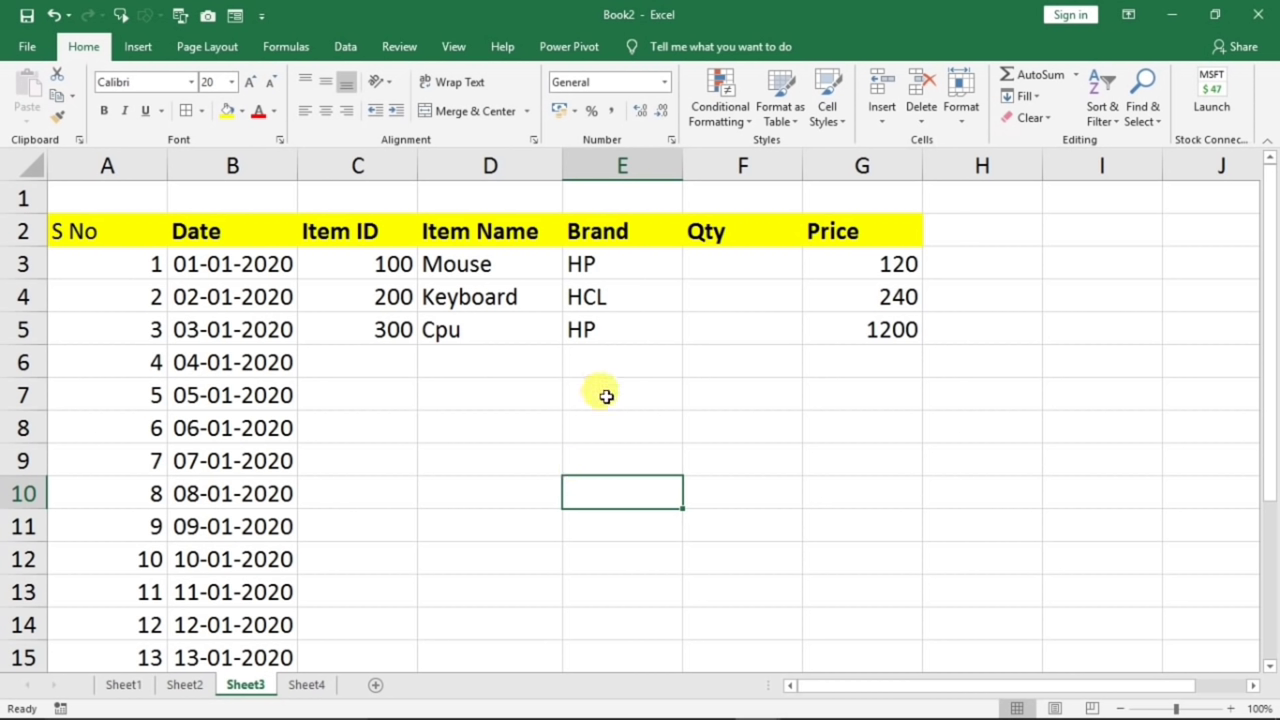
- Set the Mouse quantity in F3 to '10 pcs', replacing the plain 10
click(713, 262)
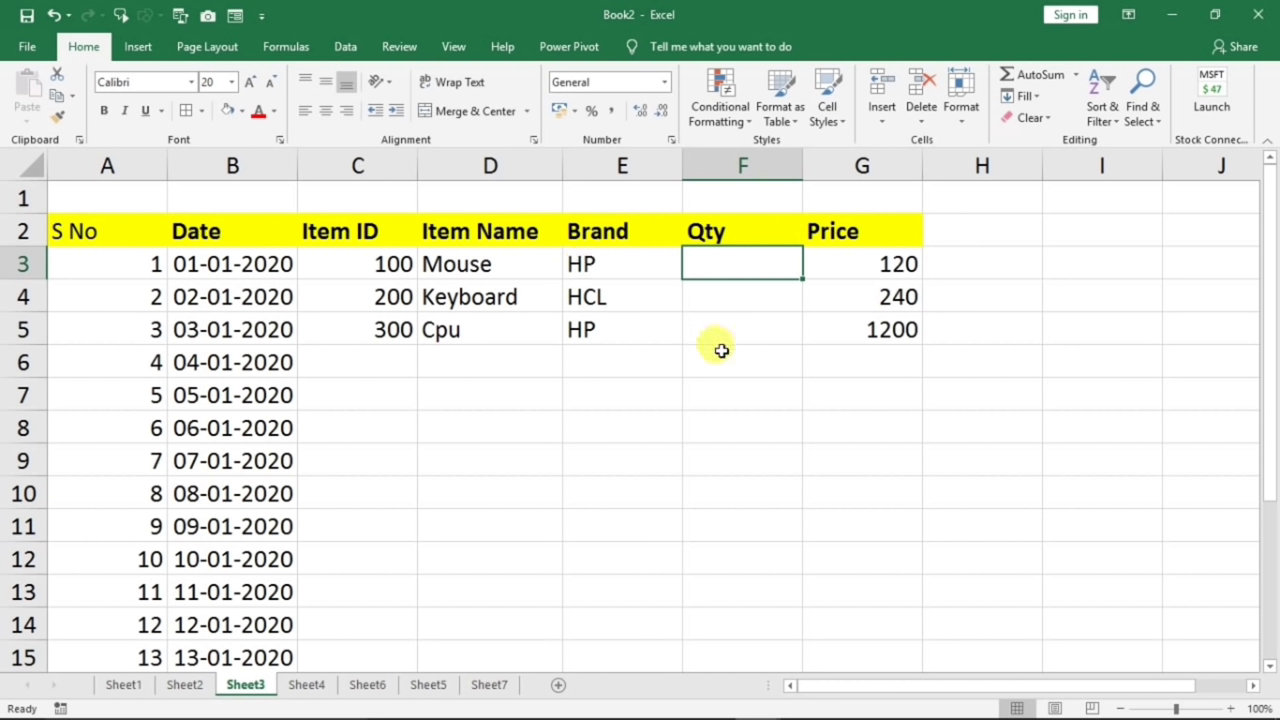
text(10)
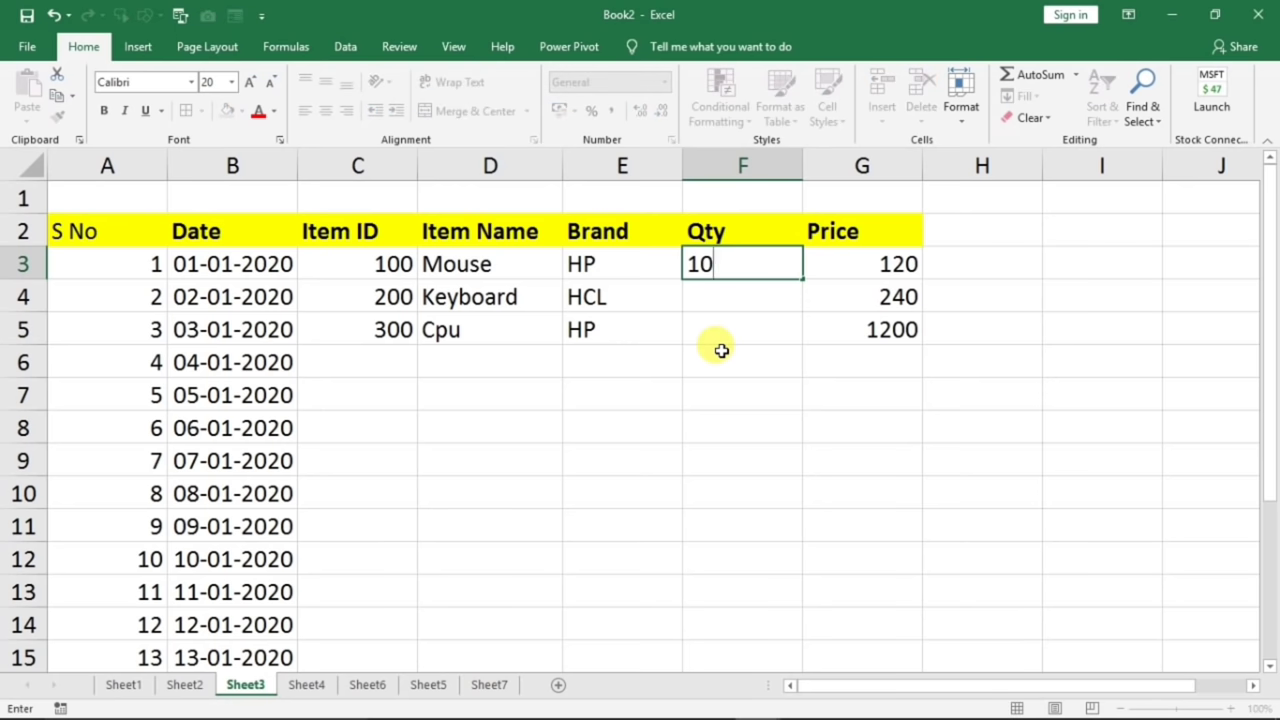
key(Return)
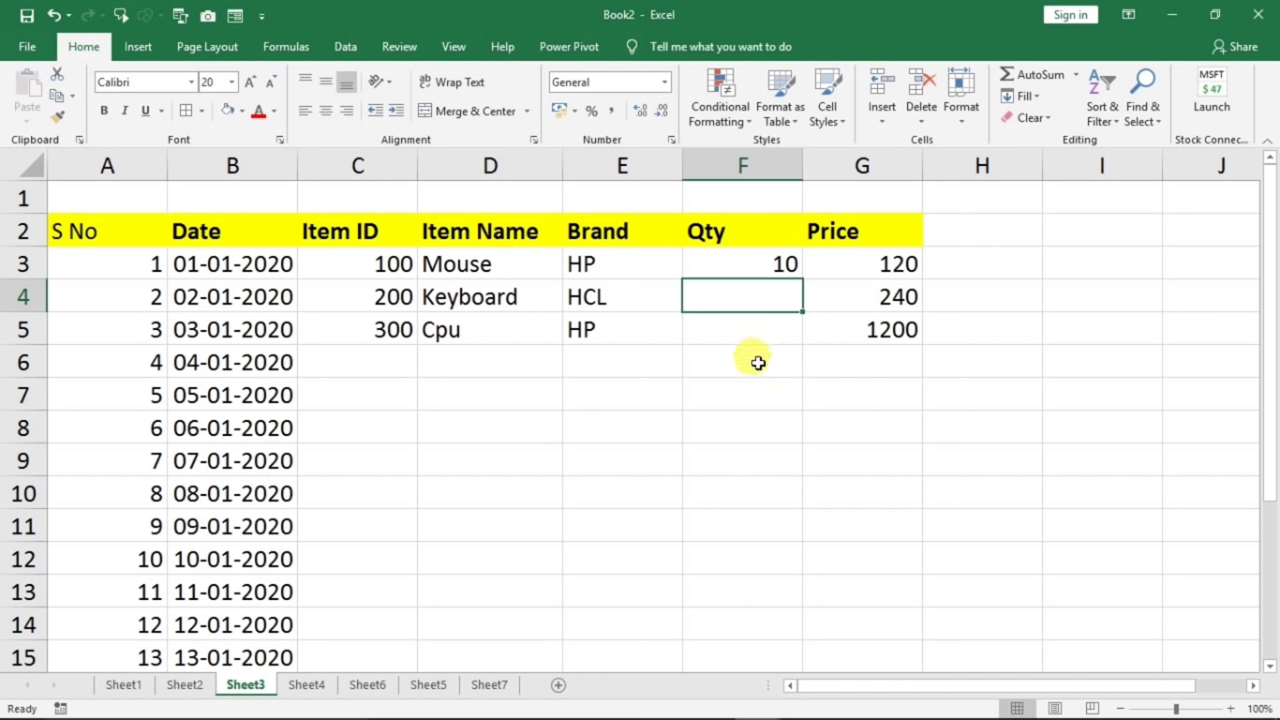
click(729, 258)
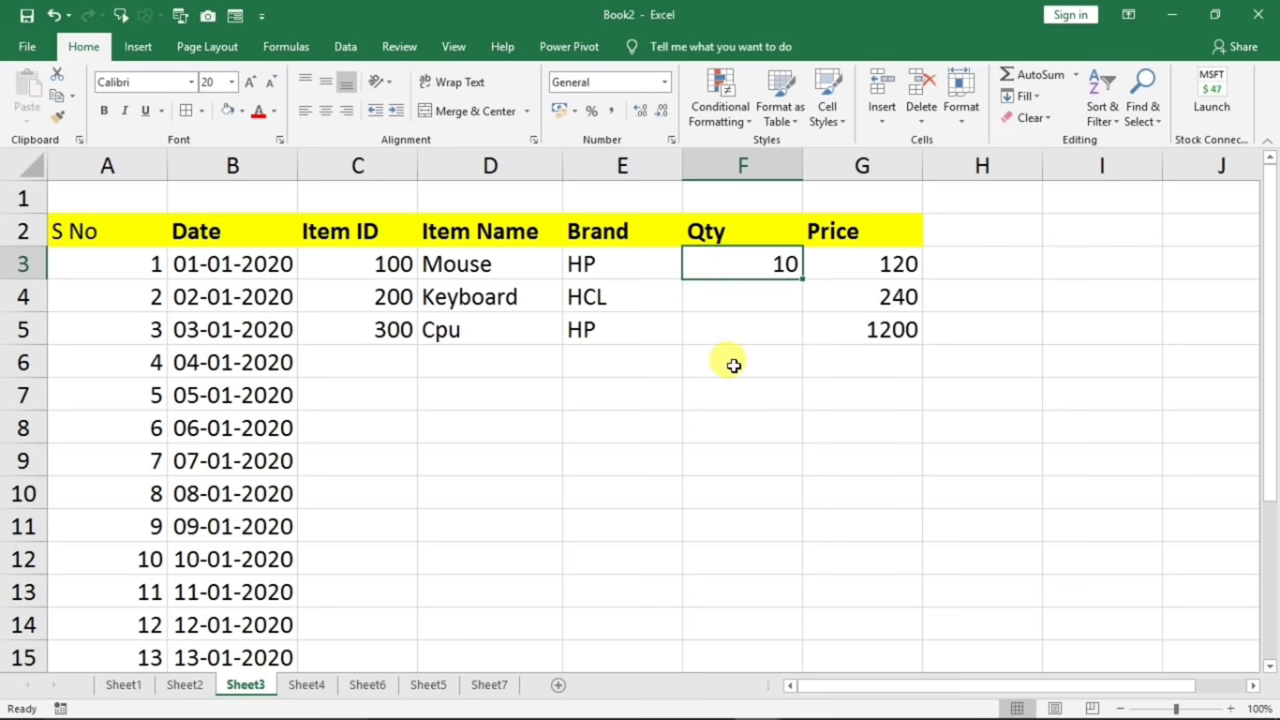
text(10)
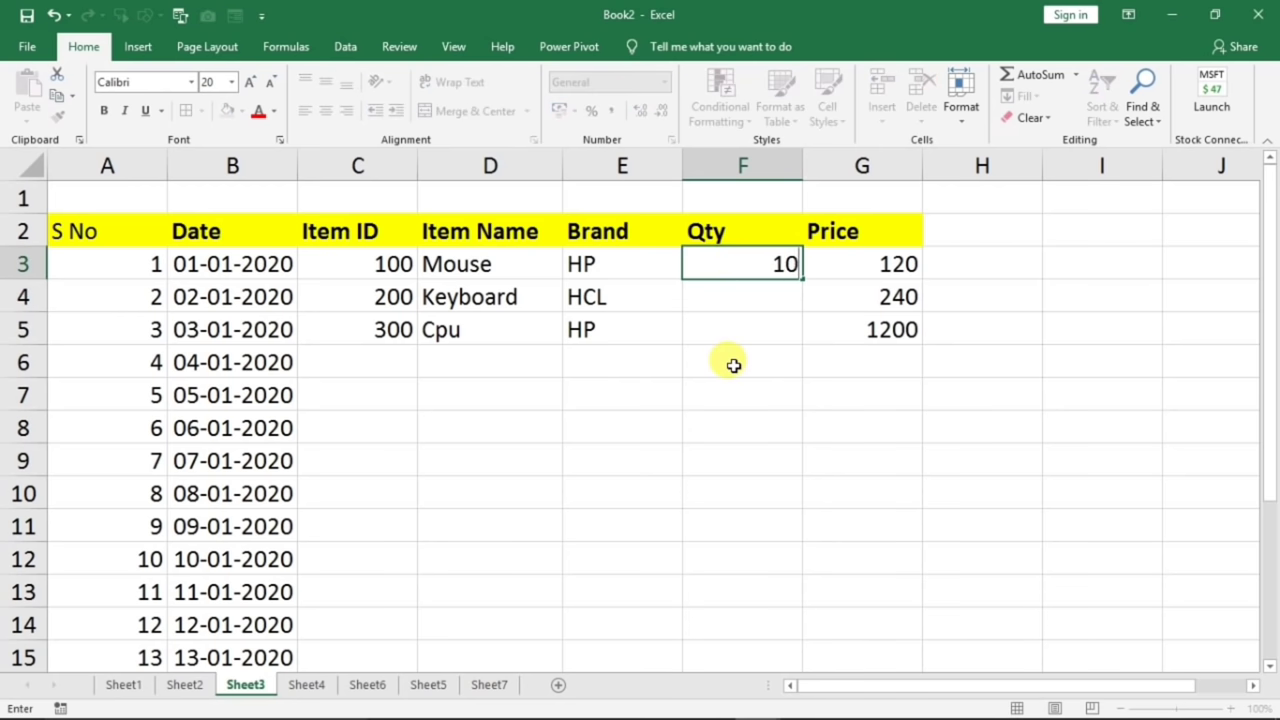
text( pcs)
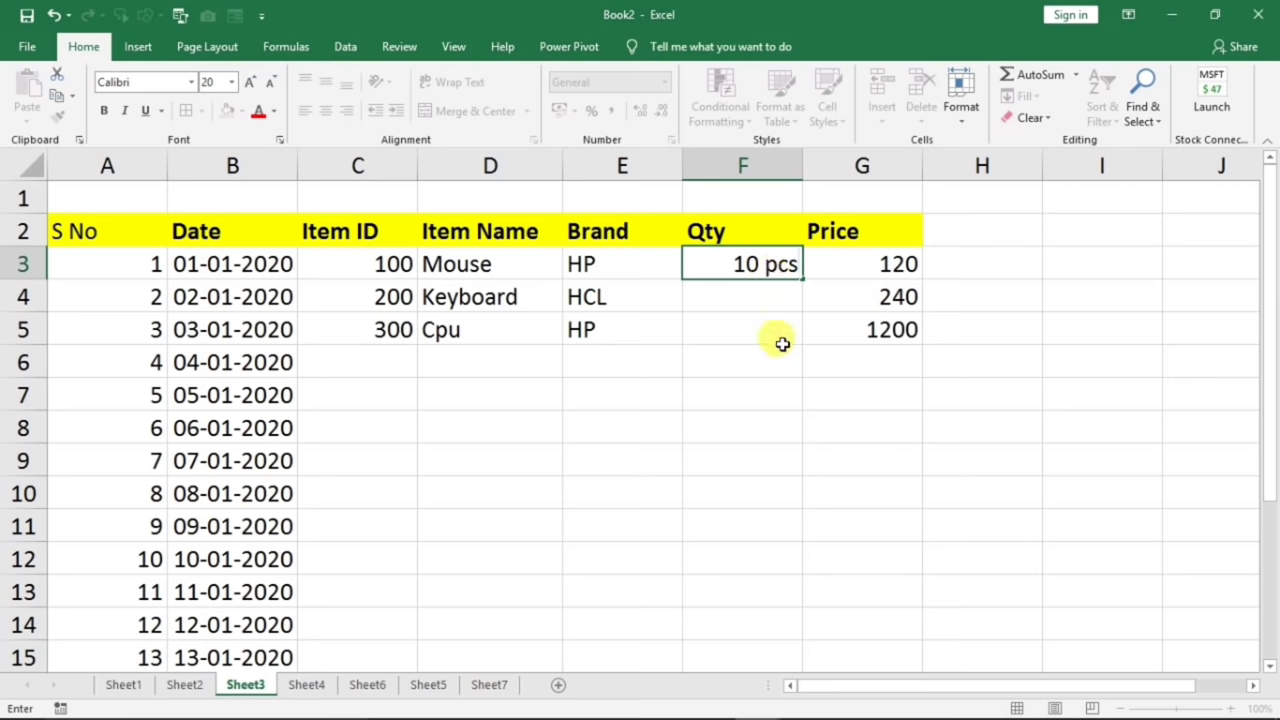
key(Return)
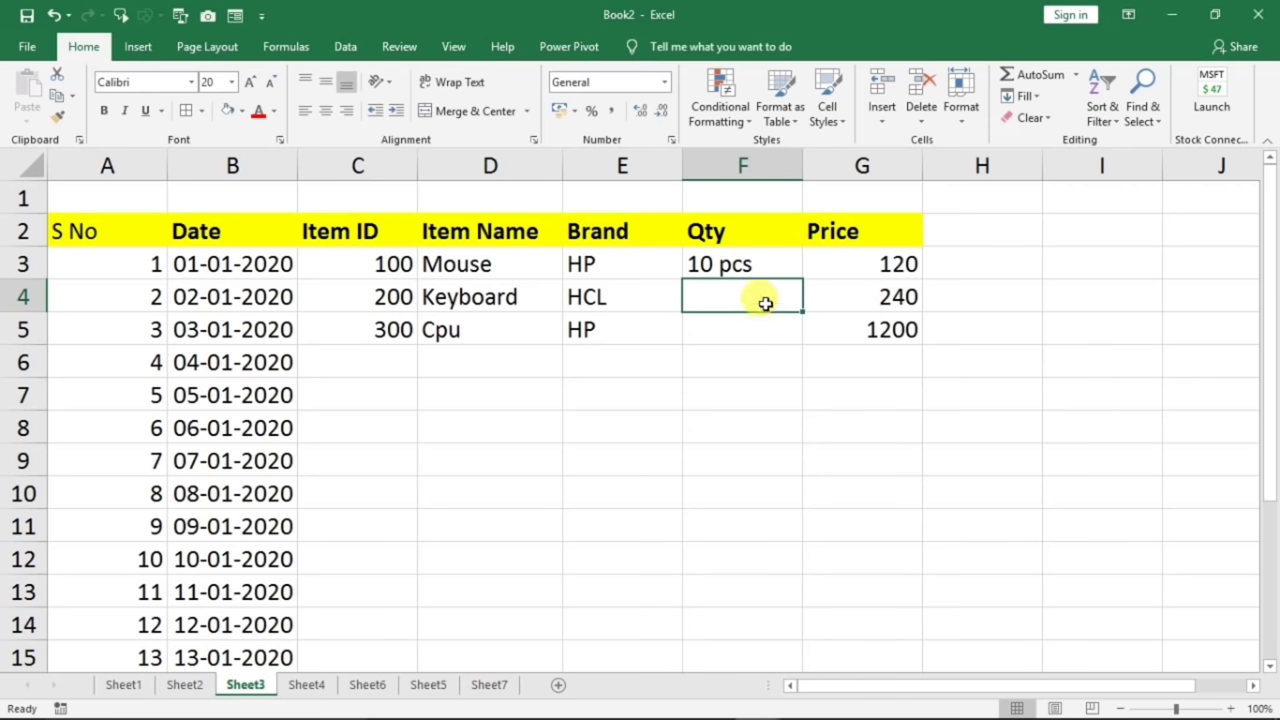
click(738, 265)
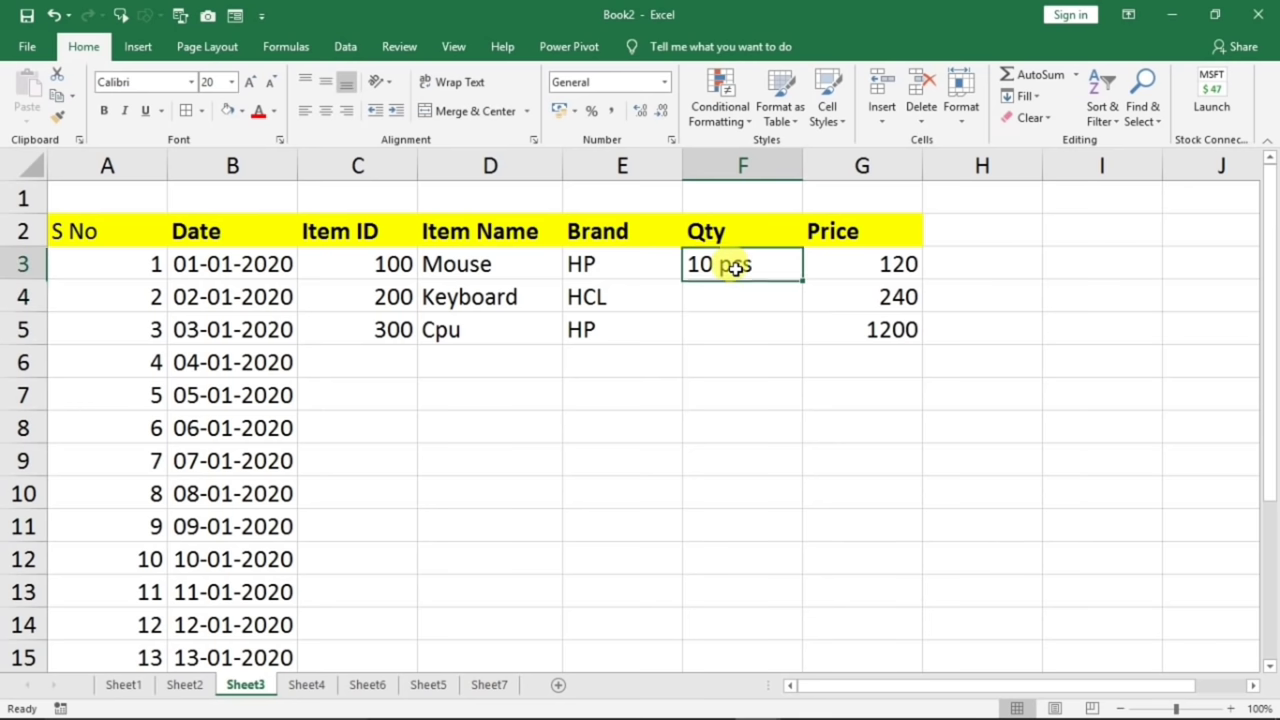
click(849, 264)
- Enter 10 as the Keyboard quantity in F4 and compare number versus text alignment
click(737, 292)
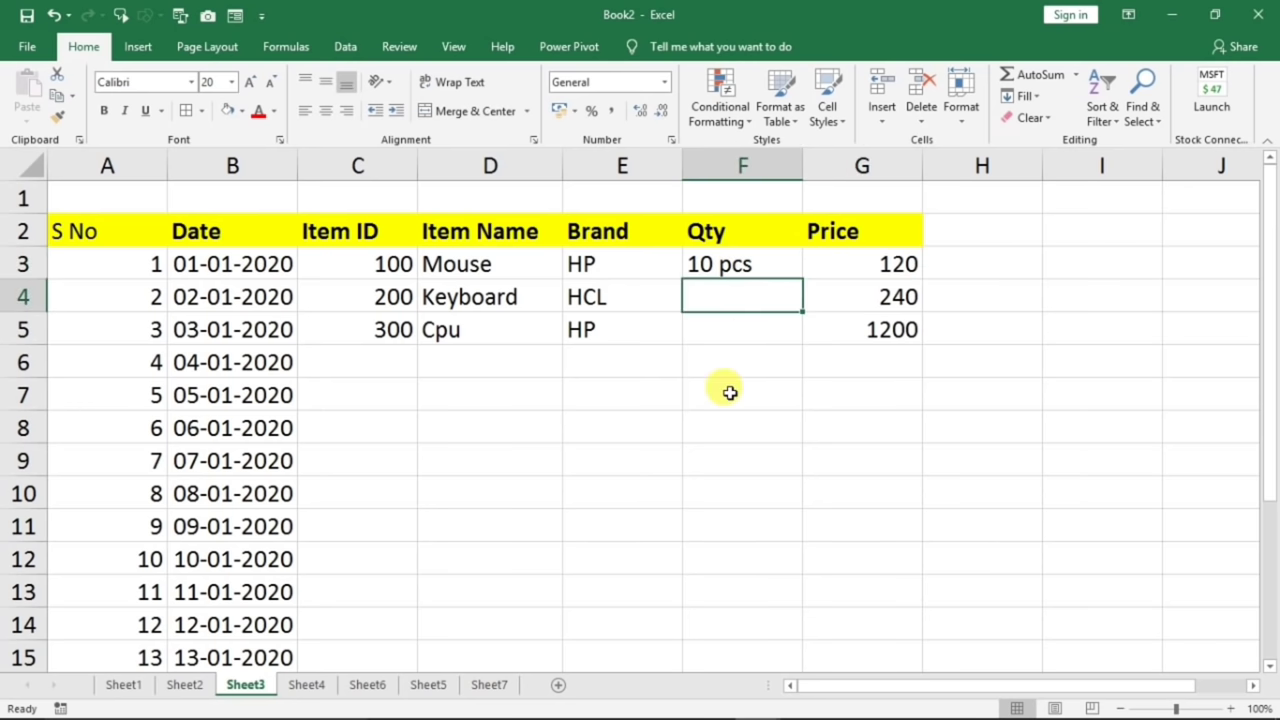
text(10)
key(Return)
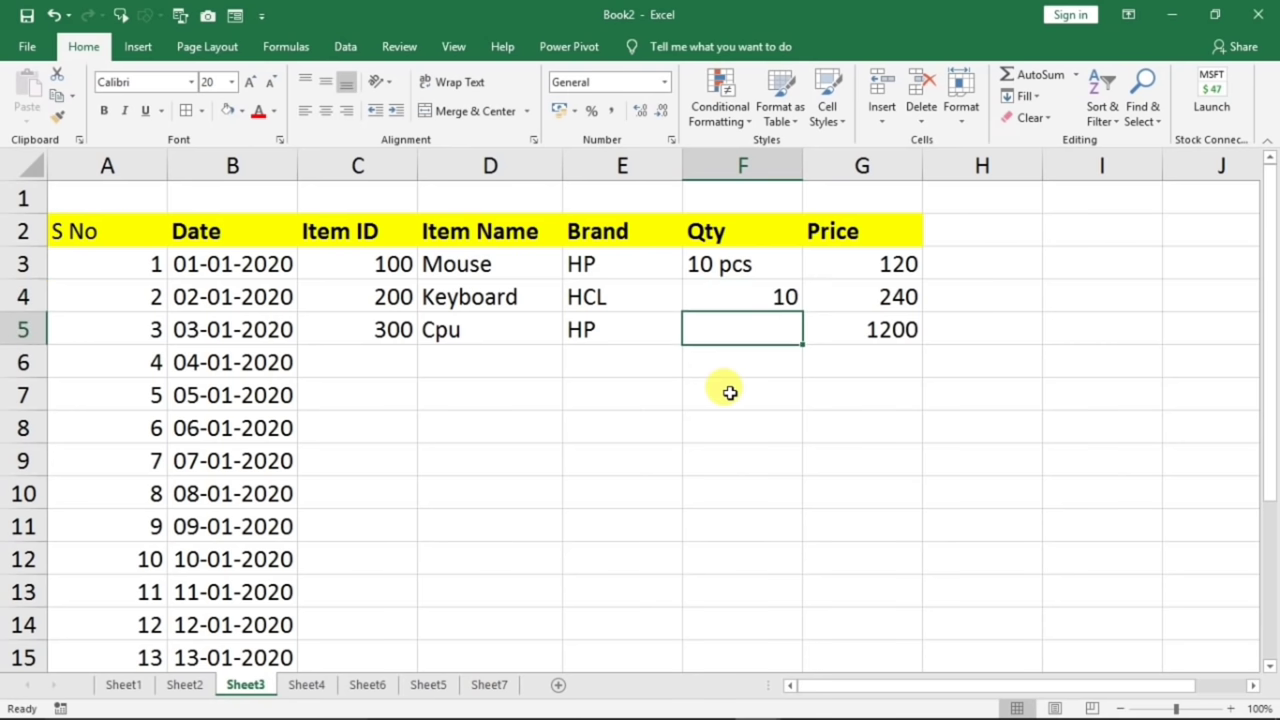
click(737, 296)
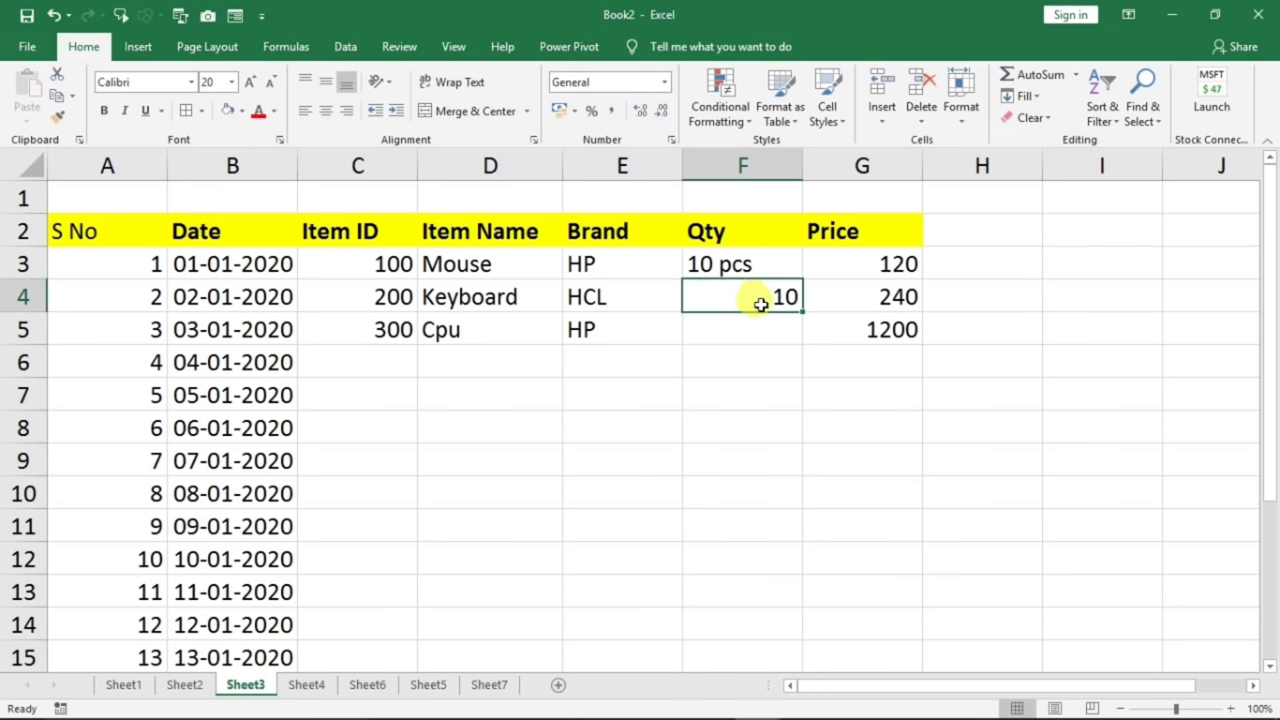
click(729, 266)
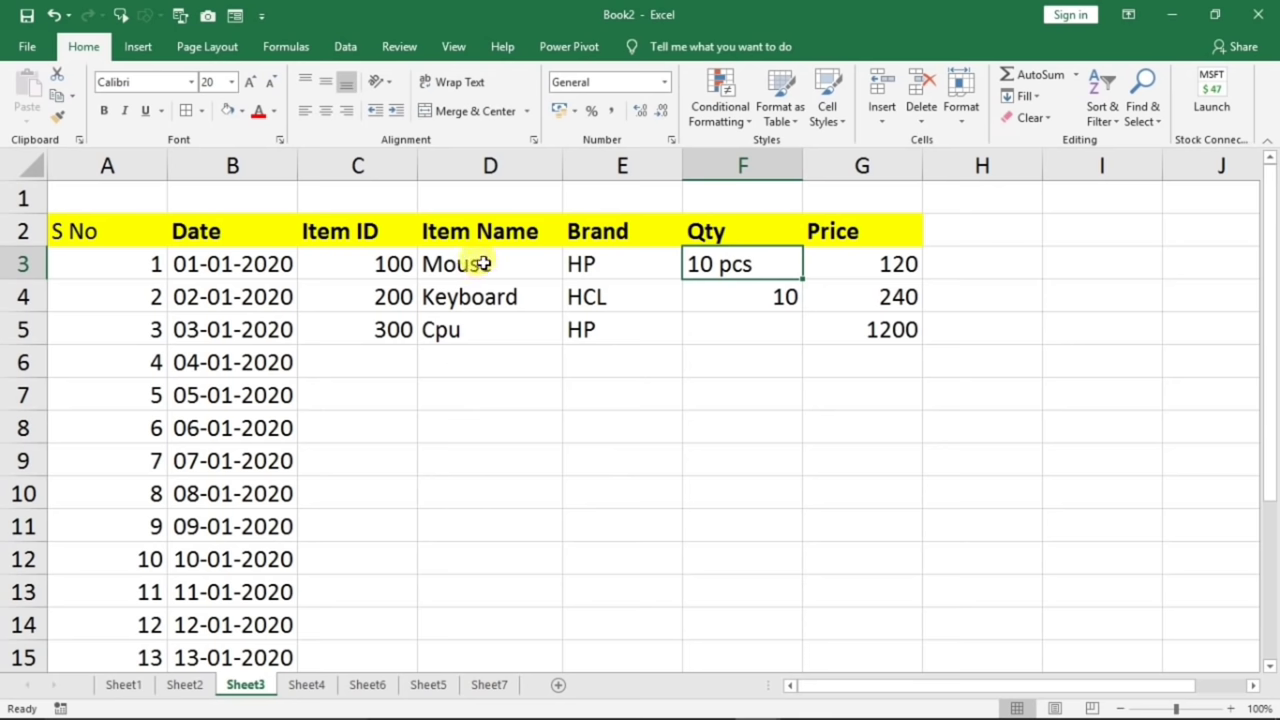
click(474, 334)
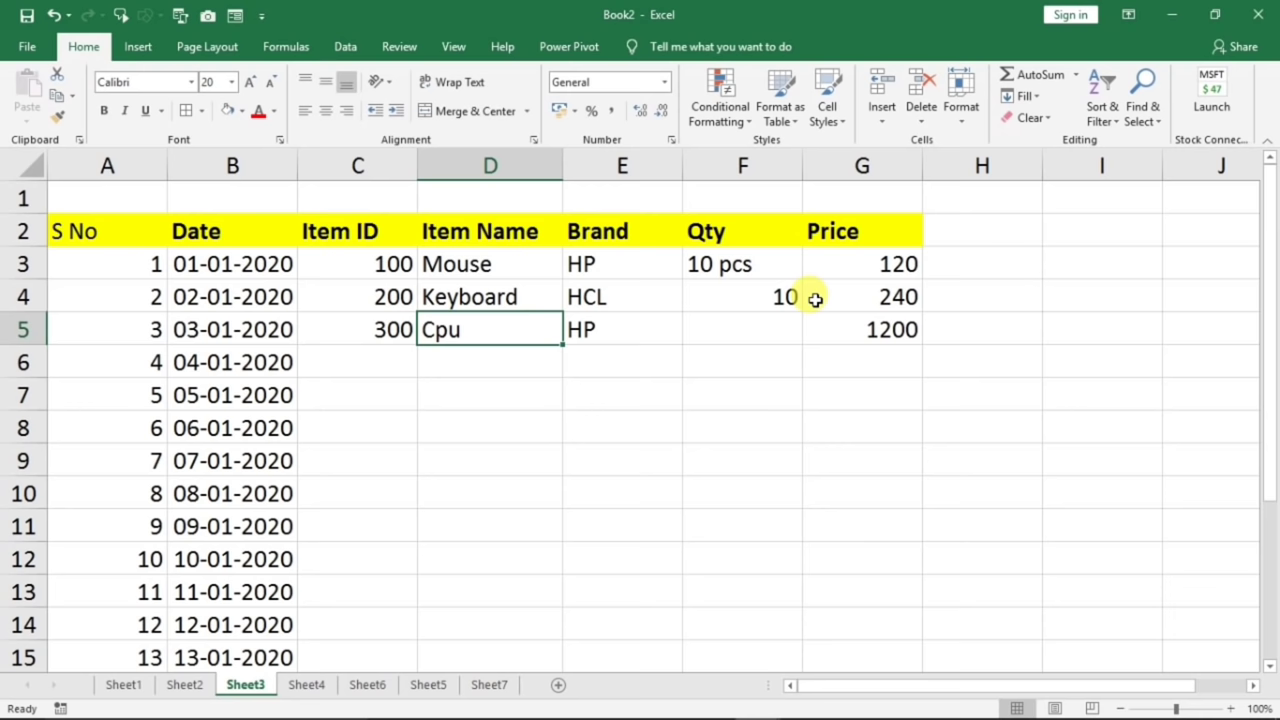
click(735, 266)
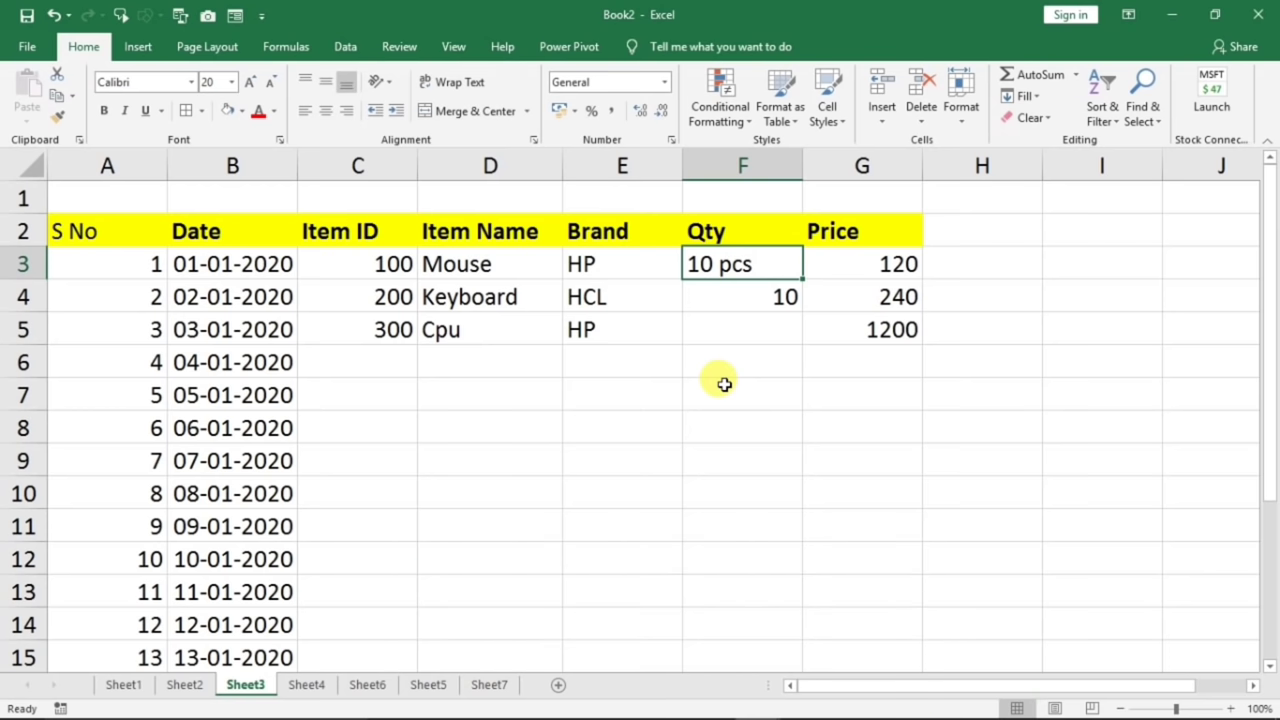
click(724, 328)
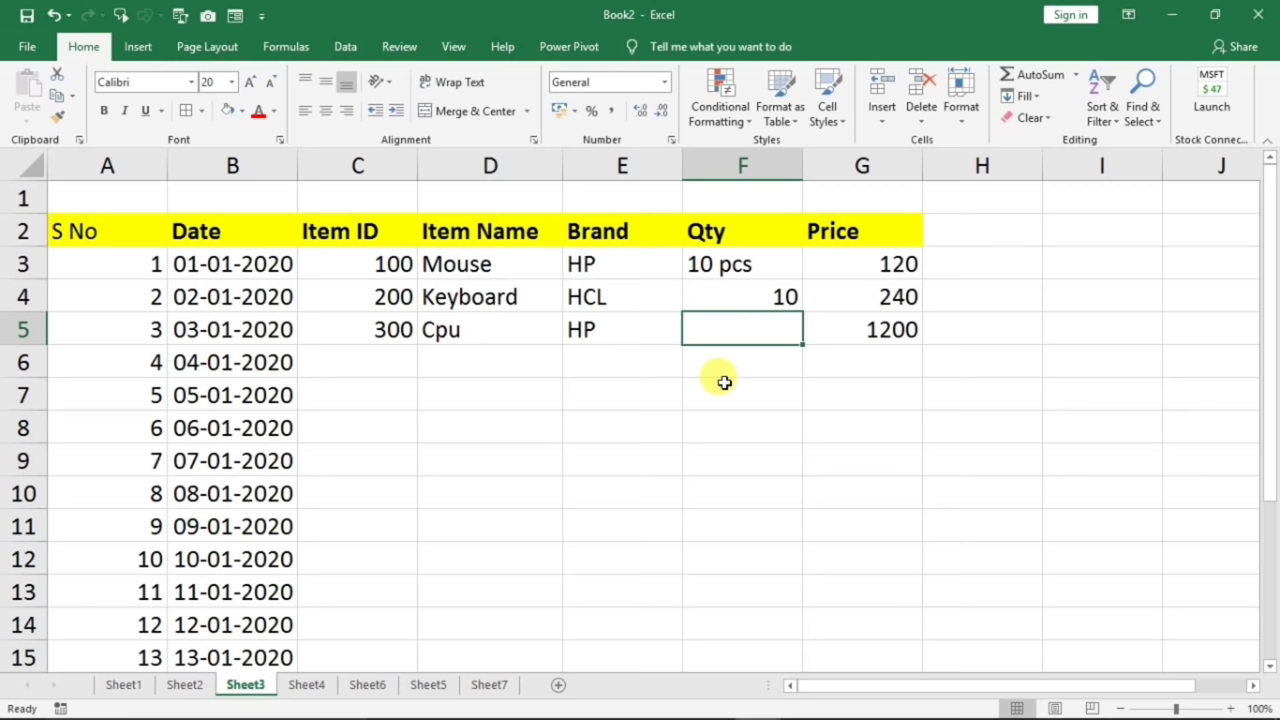
- Clear the Qty entries in F3:F6
drag(729, 263, 739, 350)
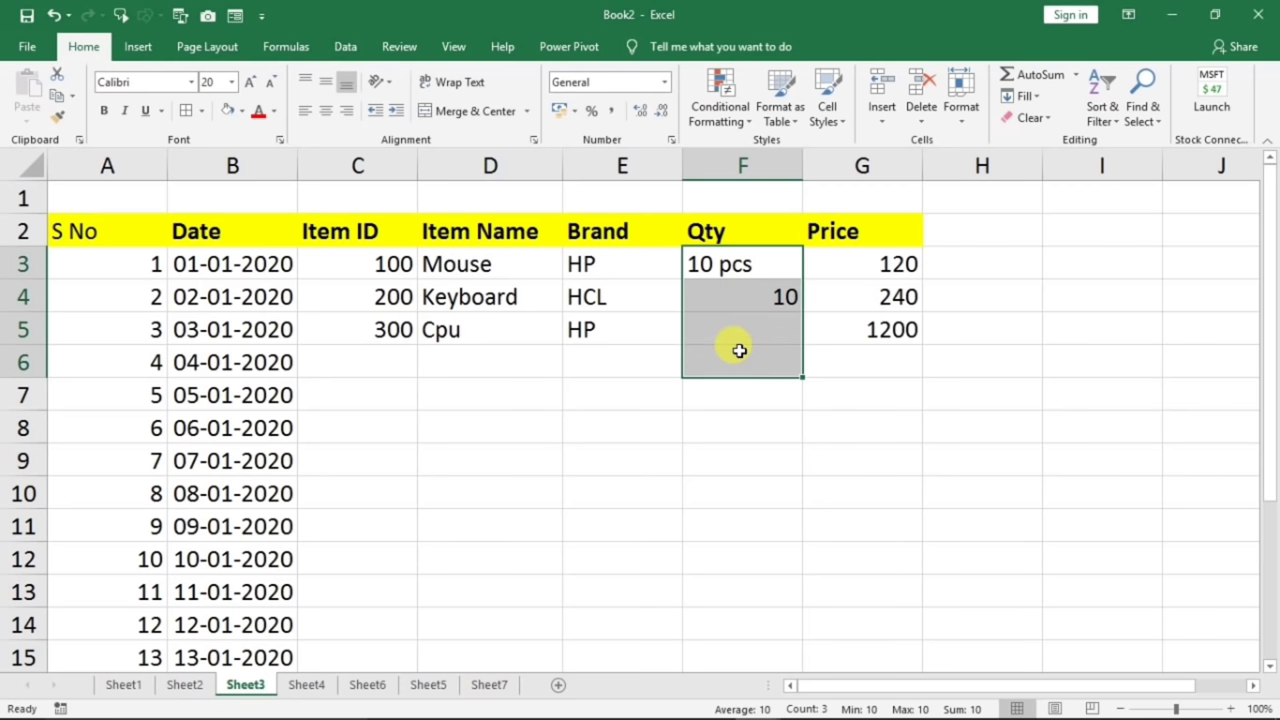
key(Delete)
click(738, 380)
click(725, 280)
drag(725, 280, 737, 566)
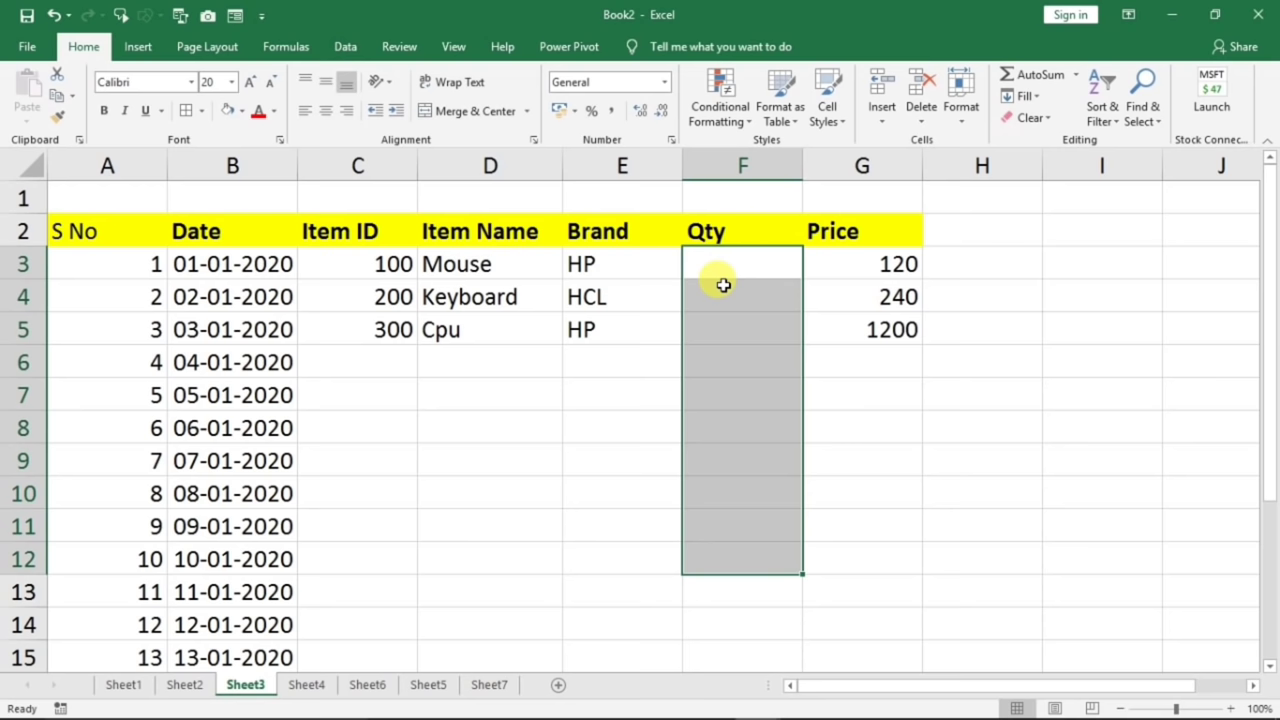
click(712, 163)
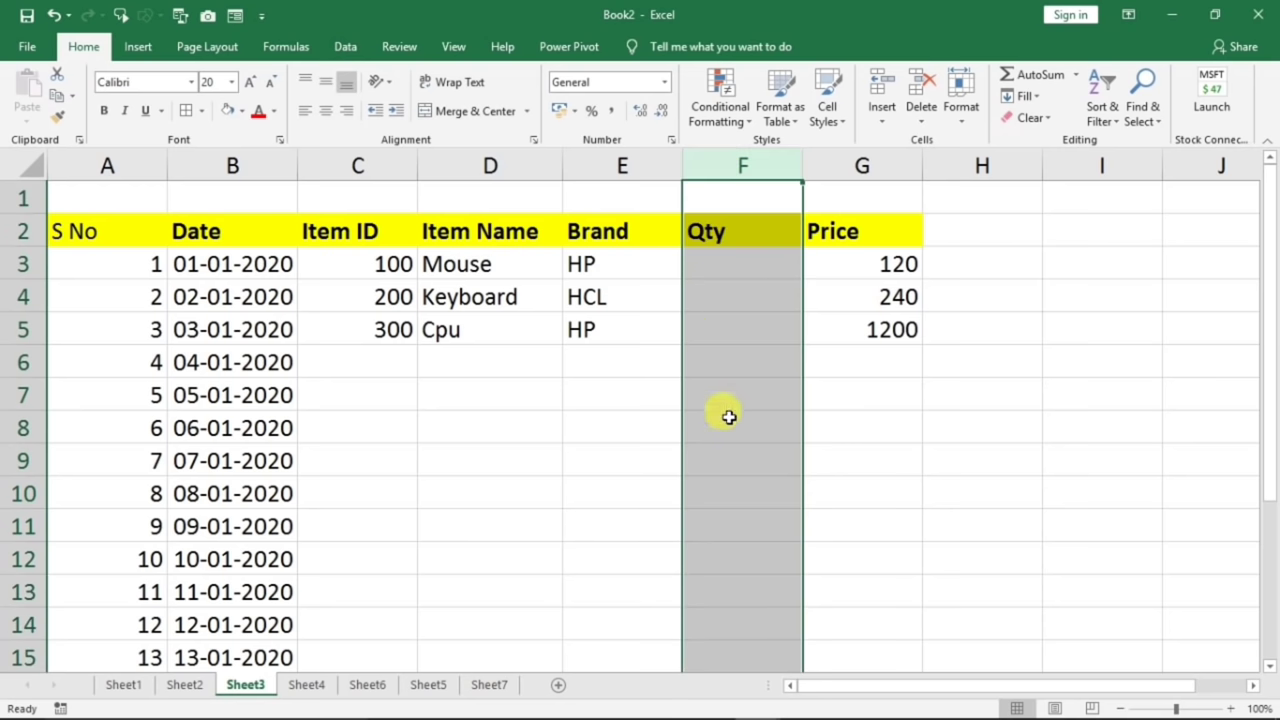
click(729, 416)
- Open Format Cells for F3:F13 and start a Custom number format code with '#'
drag(728, 264, 728, 580)
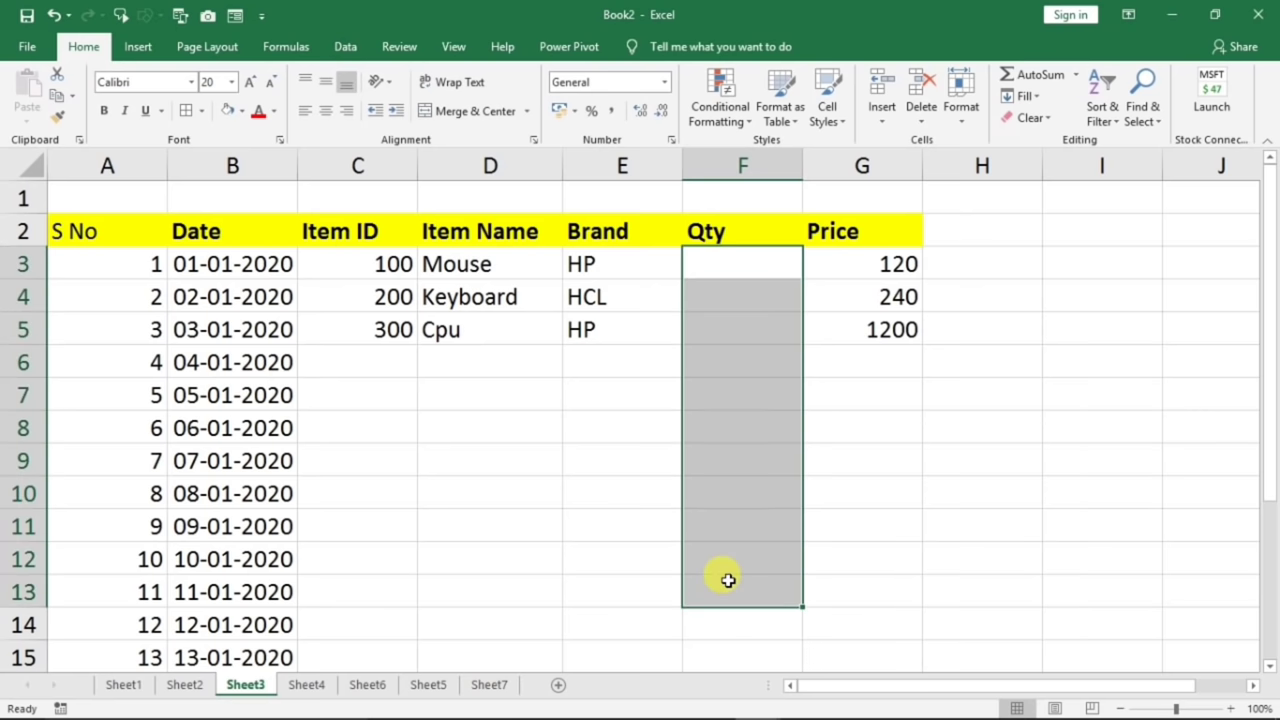
right_click(724, 352)
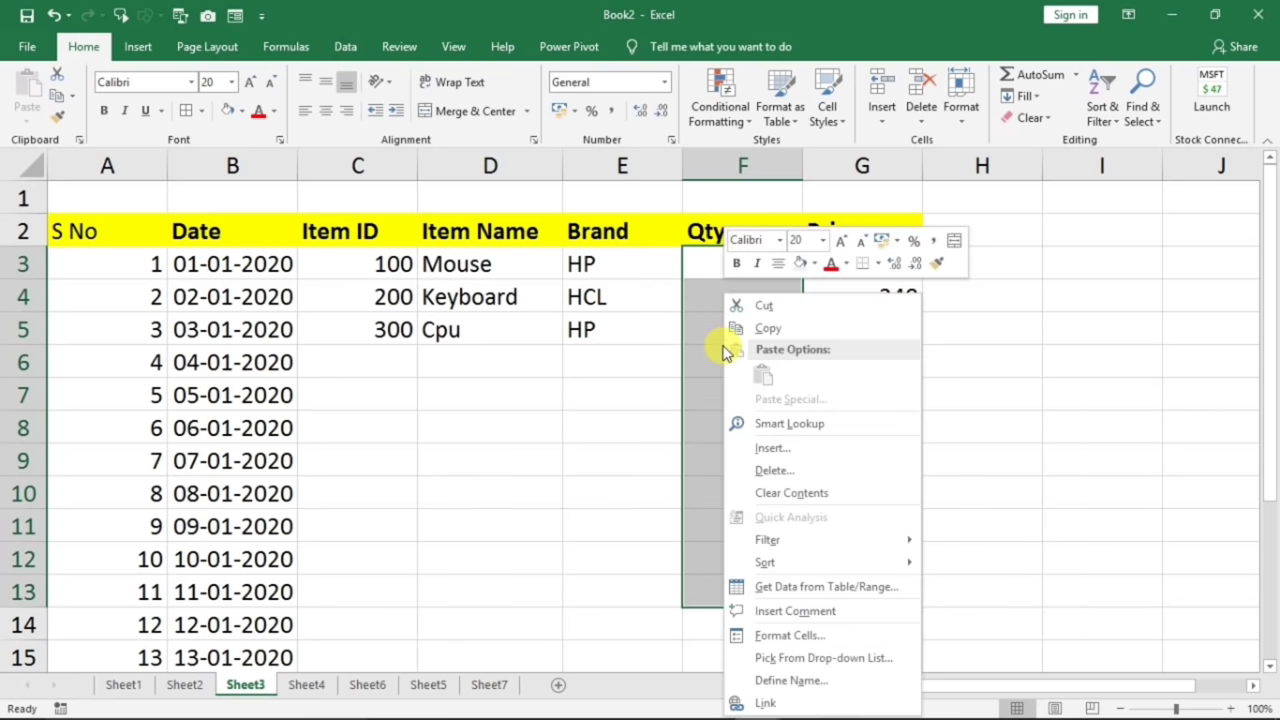
click(812, 636)
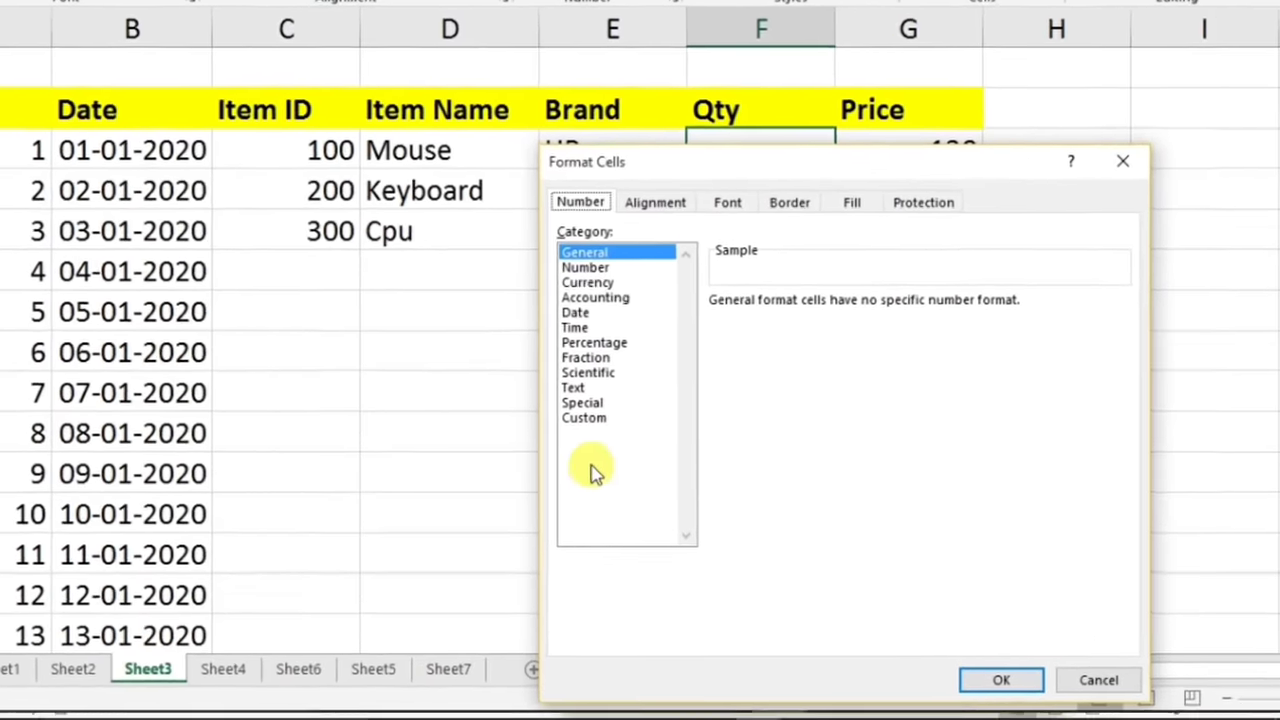
click(584, 418)
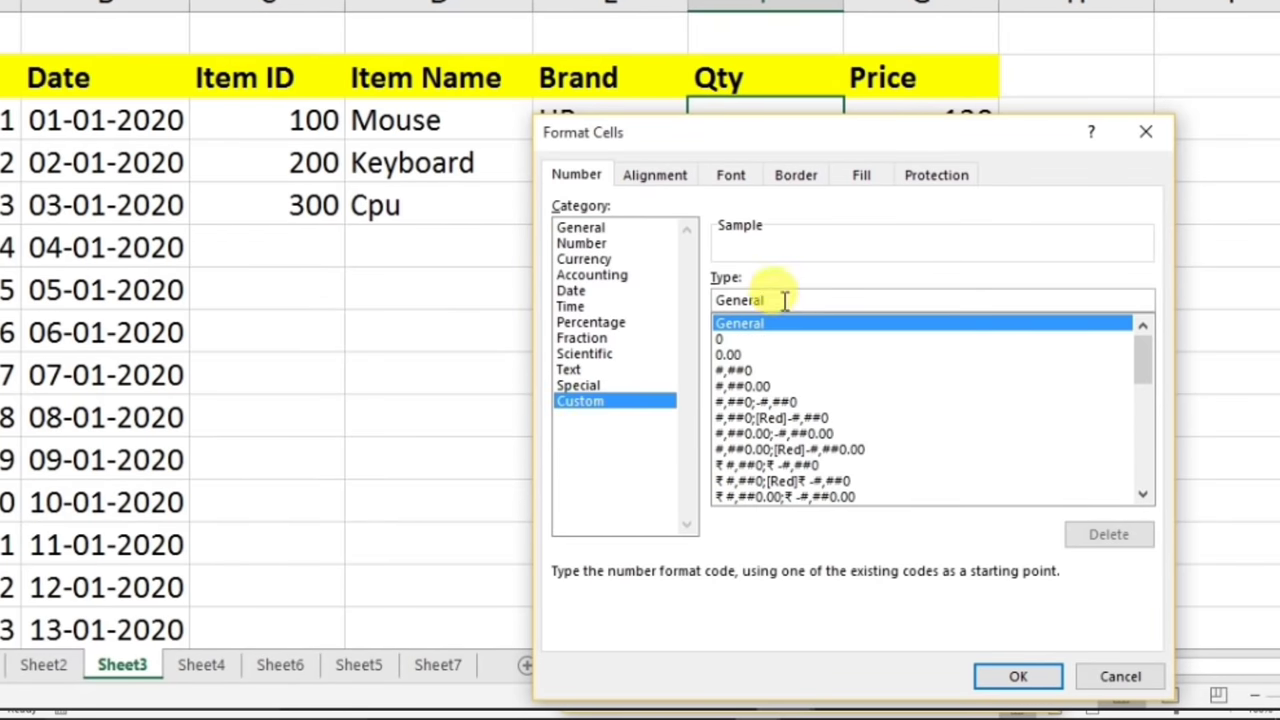
key(BackSpace)
key(BackSpace)
key(BackSpace)
key(BackSpace)
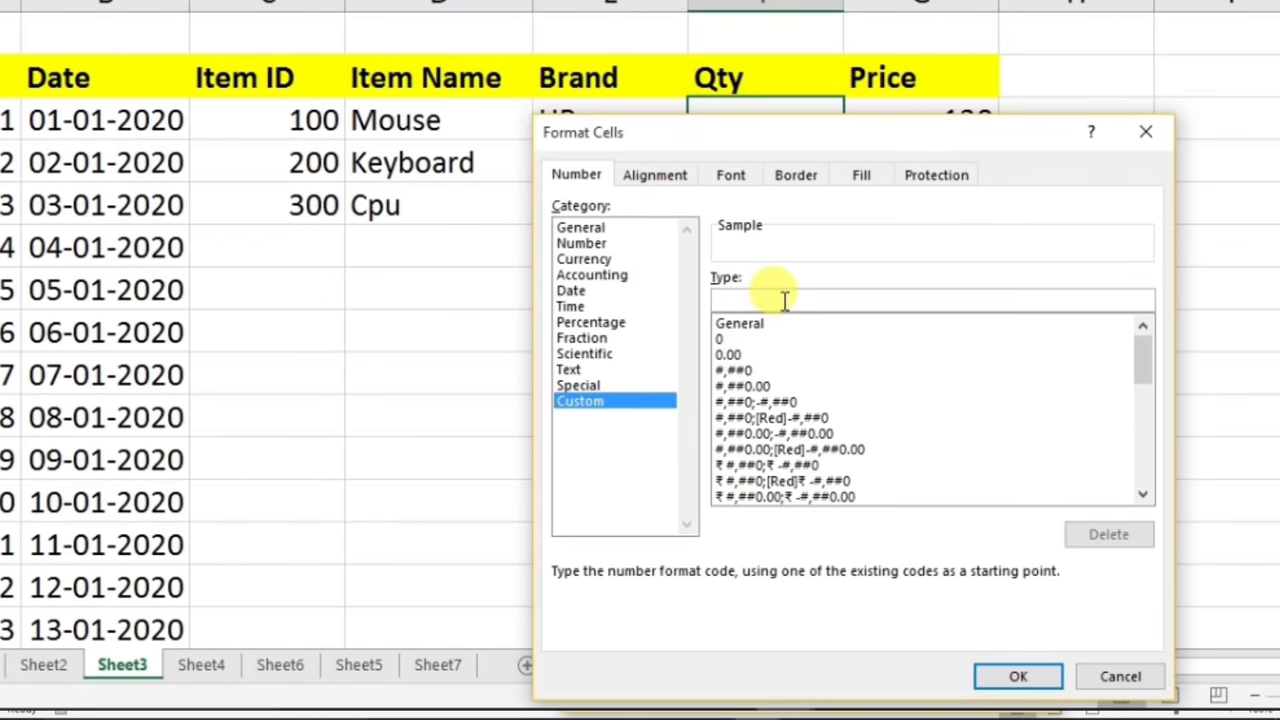
text(# " Pcs)
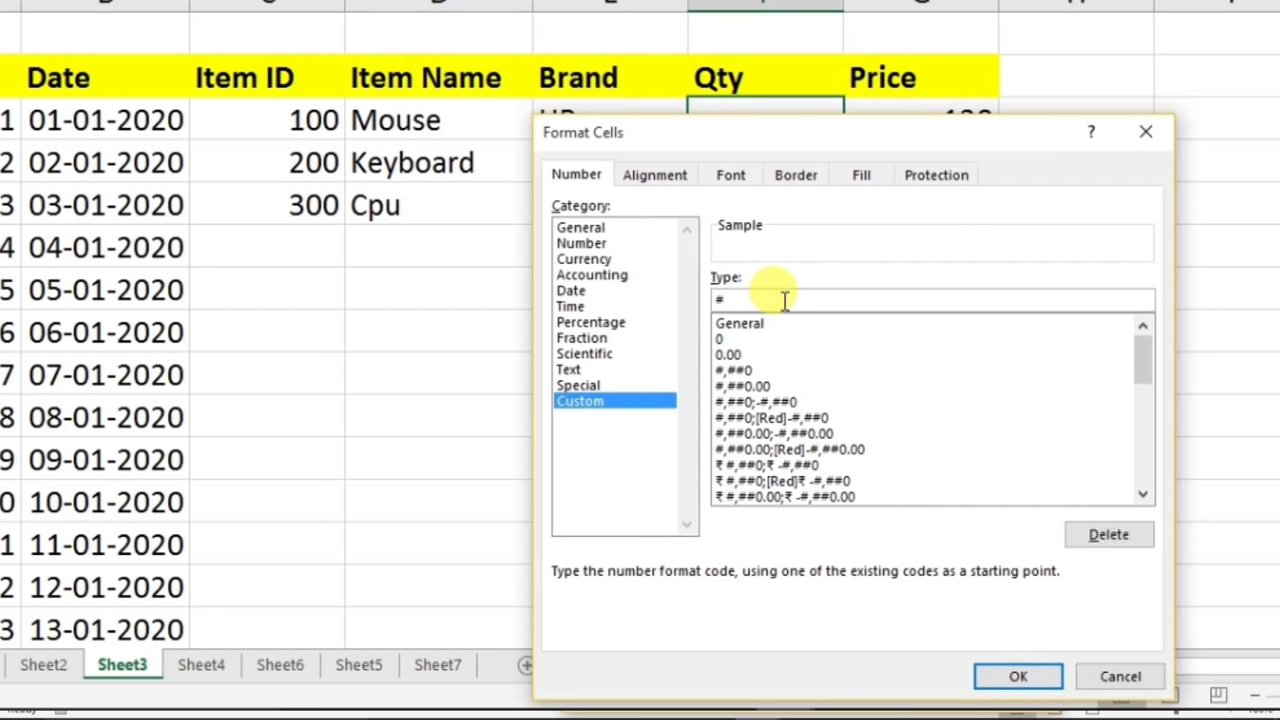
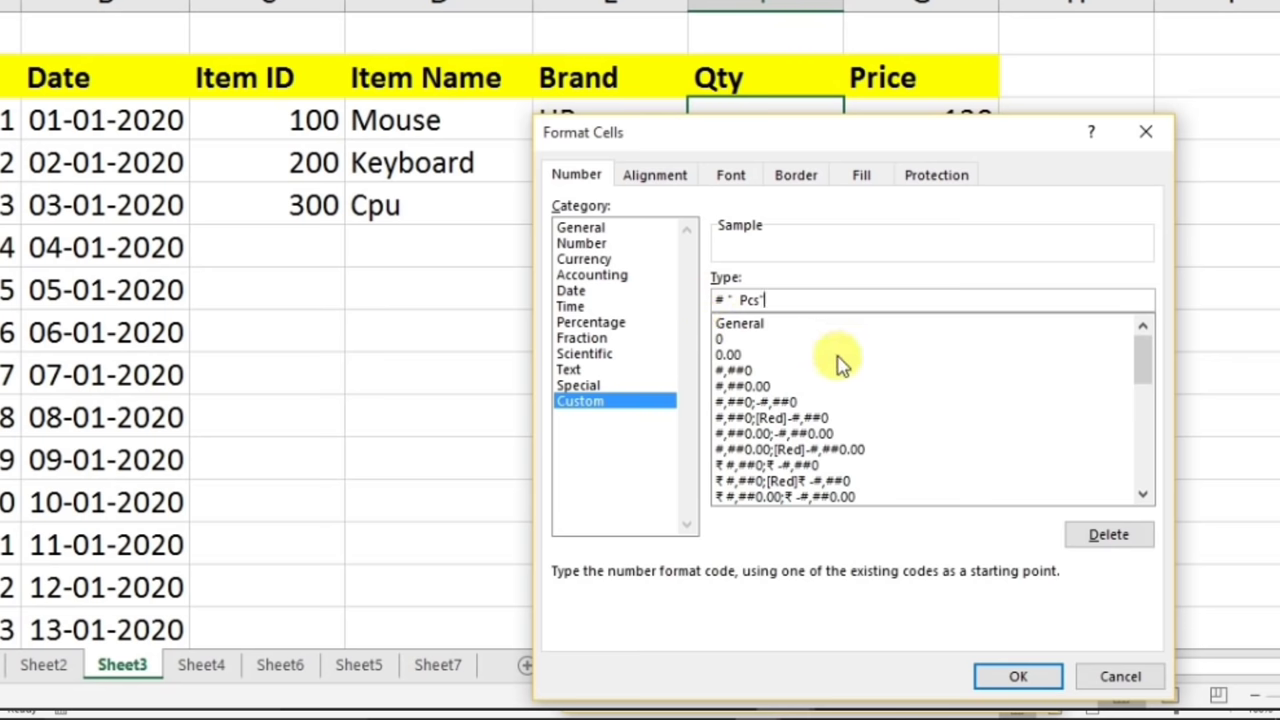
- Apply the Pcs custom format and enter Qty values 10, 34 and 11
click(1010, 675)
click(729, 120)
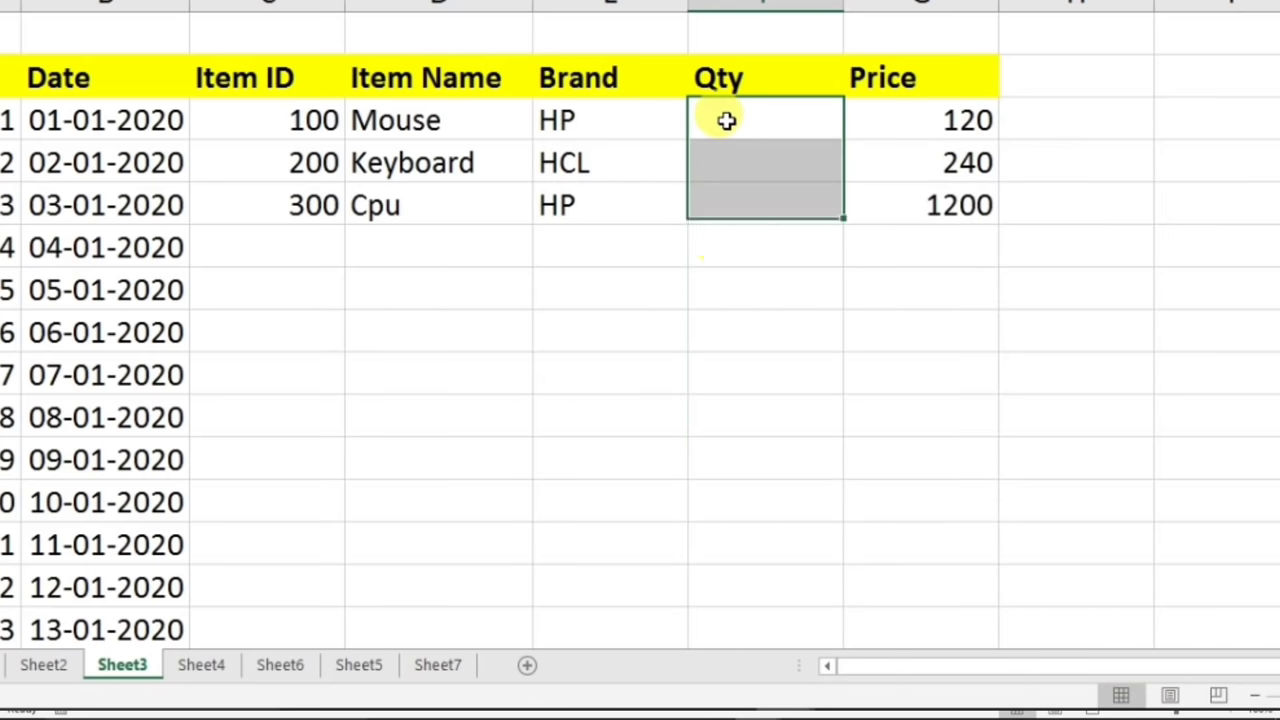
text(10)
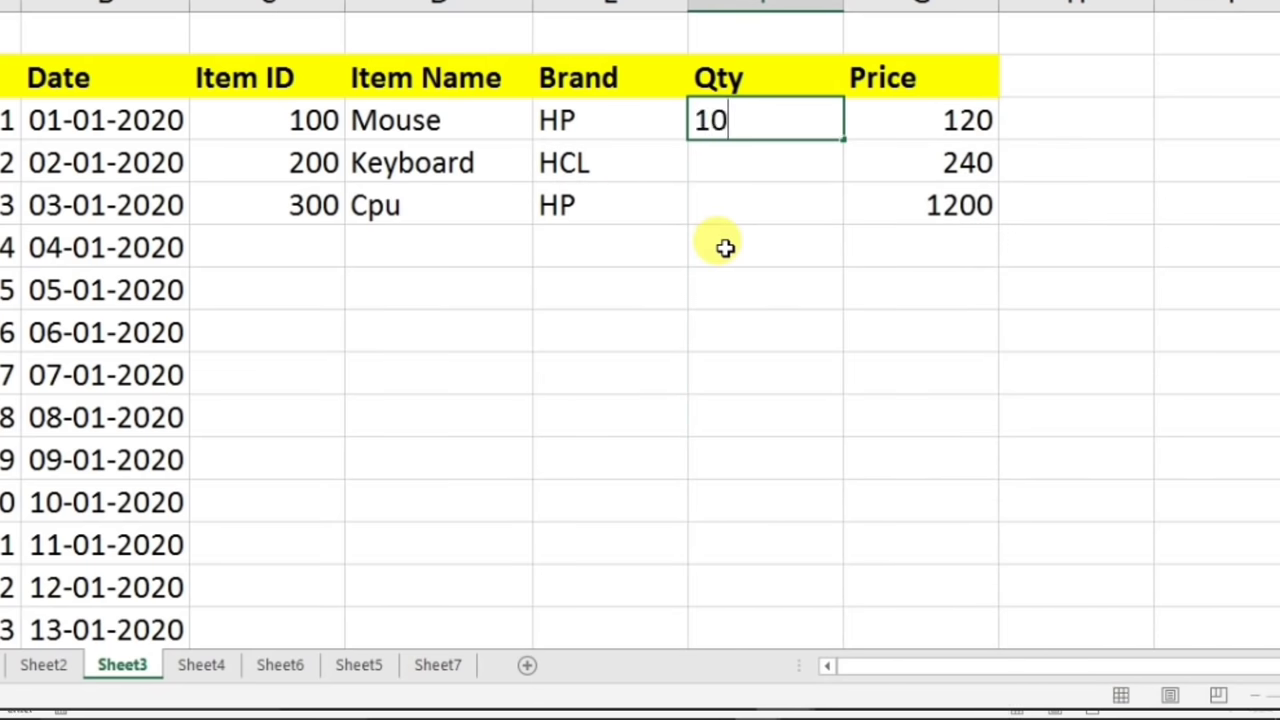
key(Return)
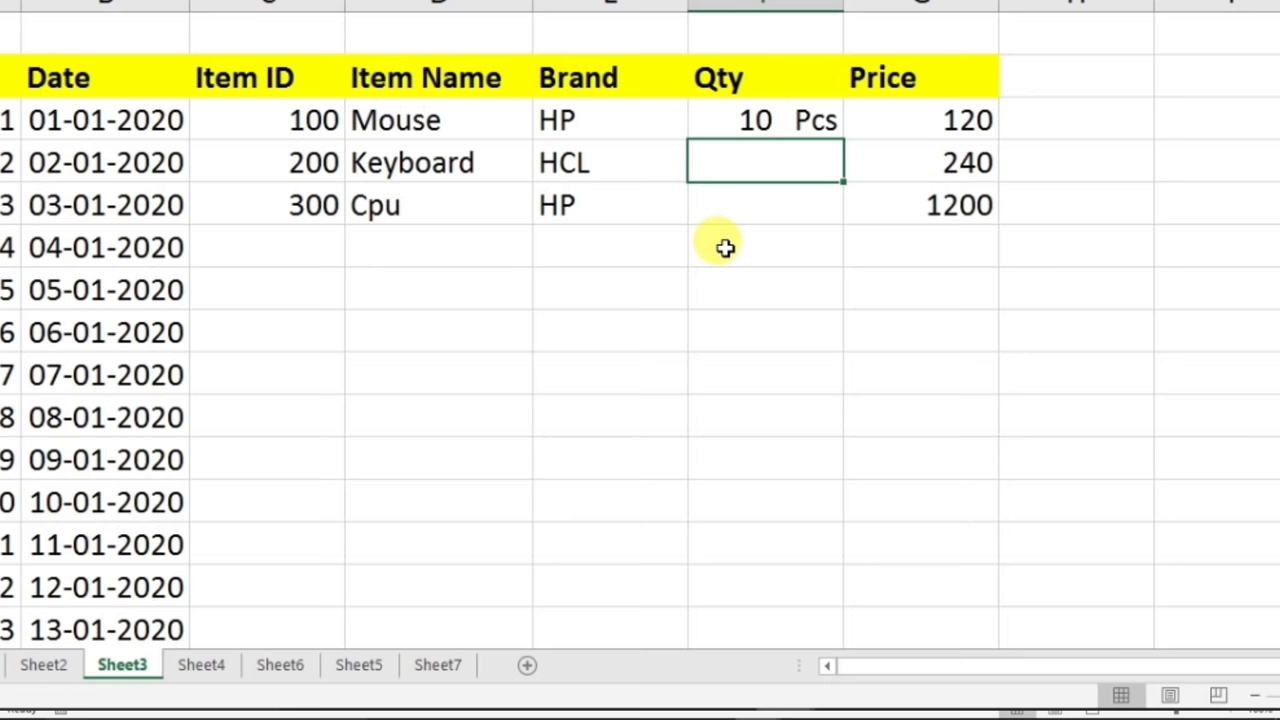
text(34)
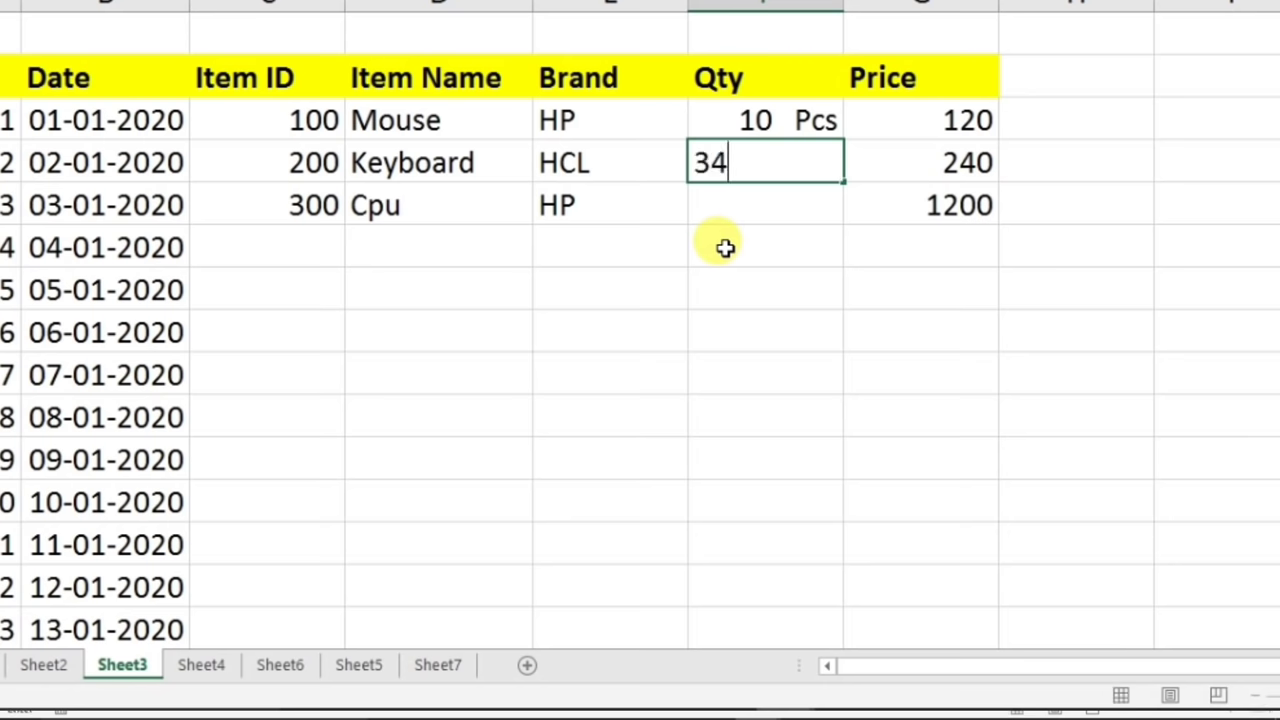
key(Return)
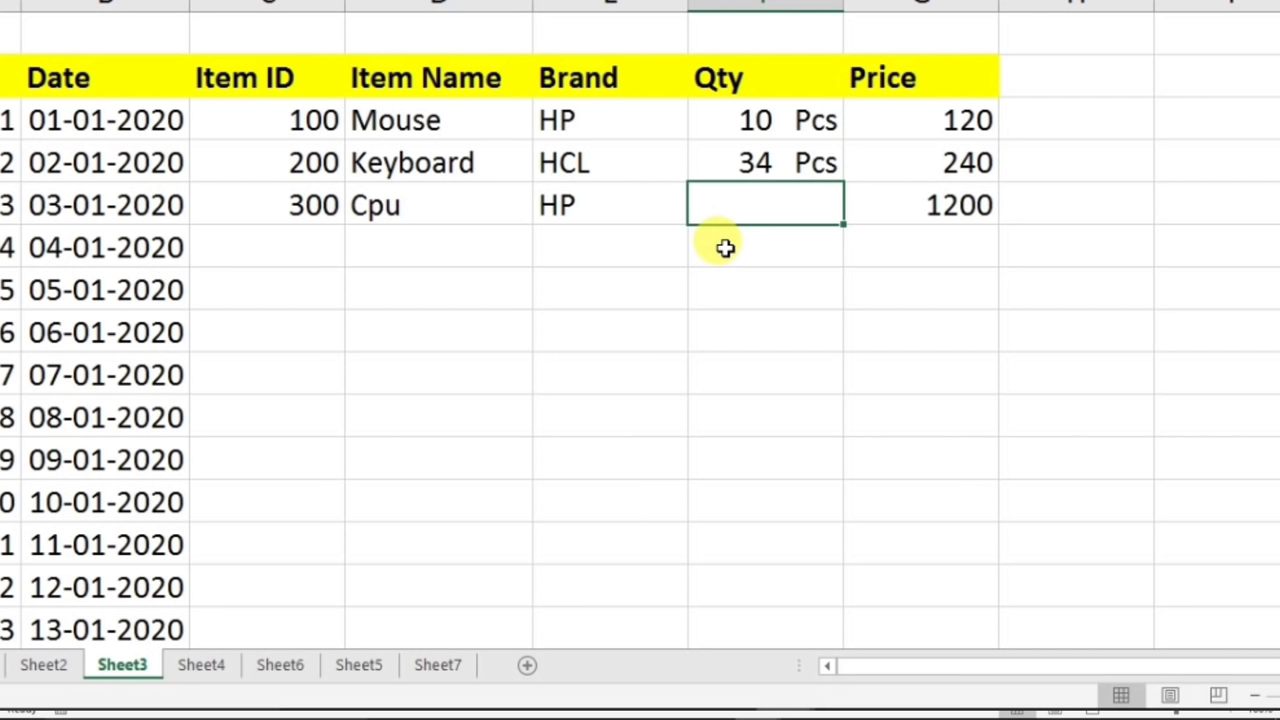
text(11)
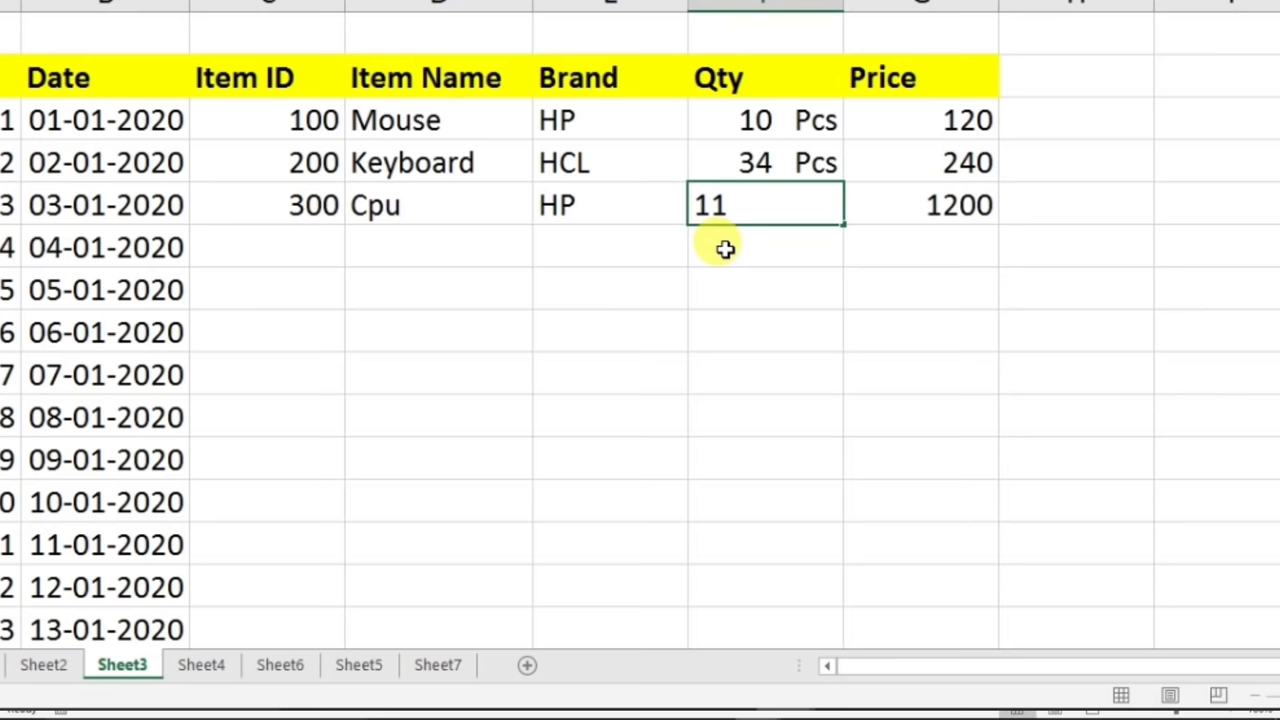
key(Return)
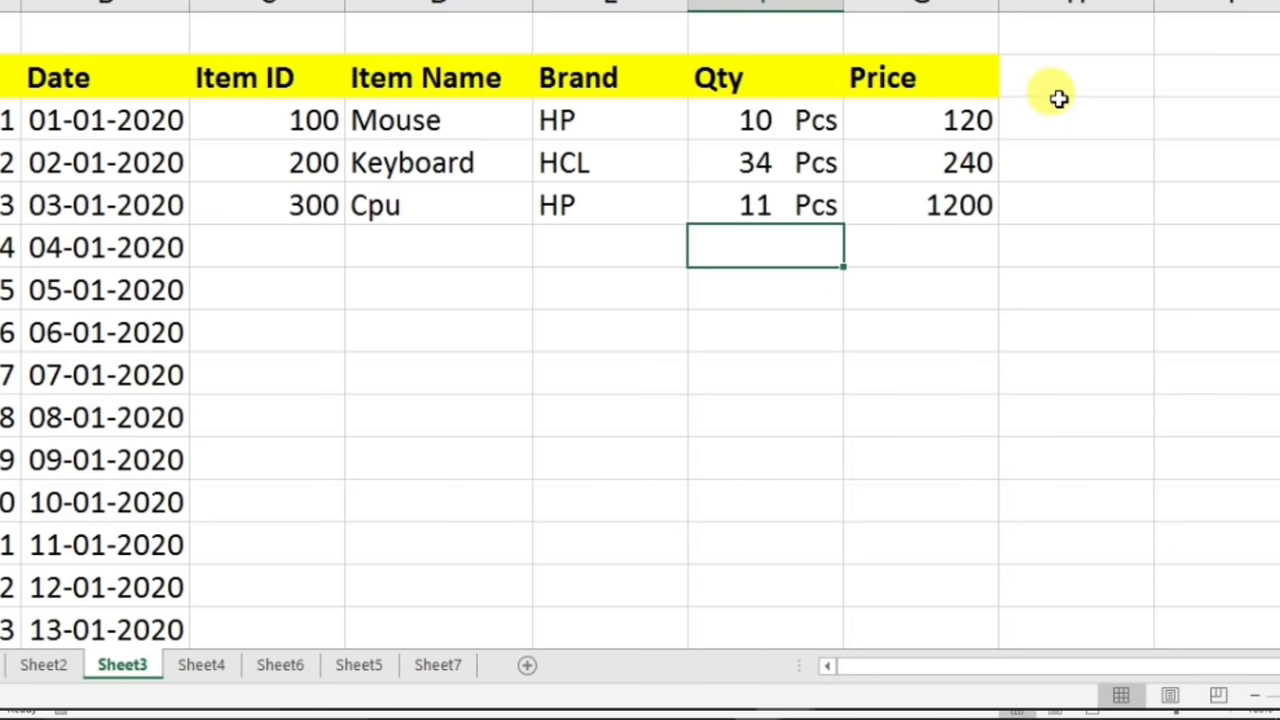
- Give the empty cells below Item Name the custom number format "Rs " #
drag(446, 289, 446, 505)
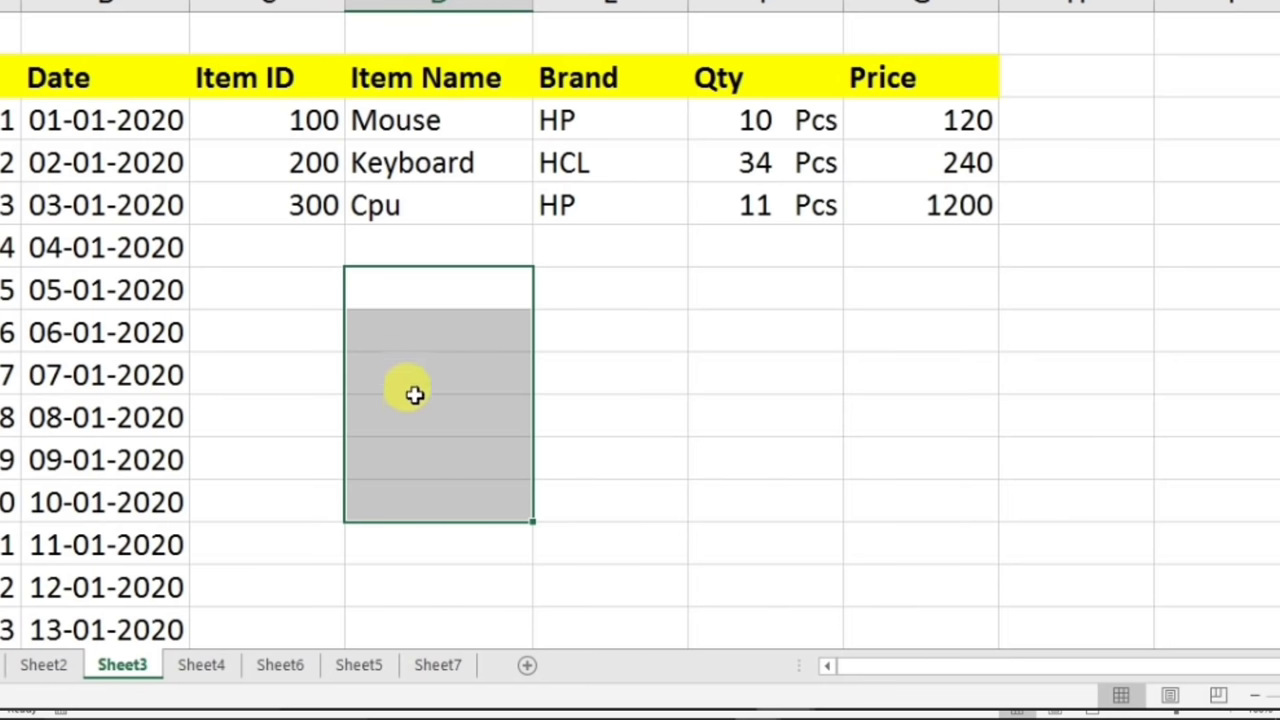
right_click(412, 352)
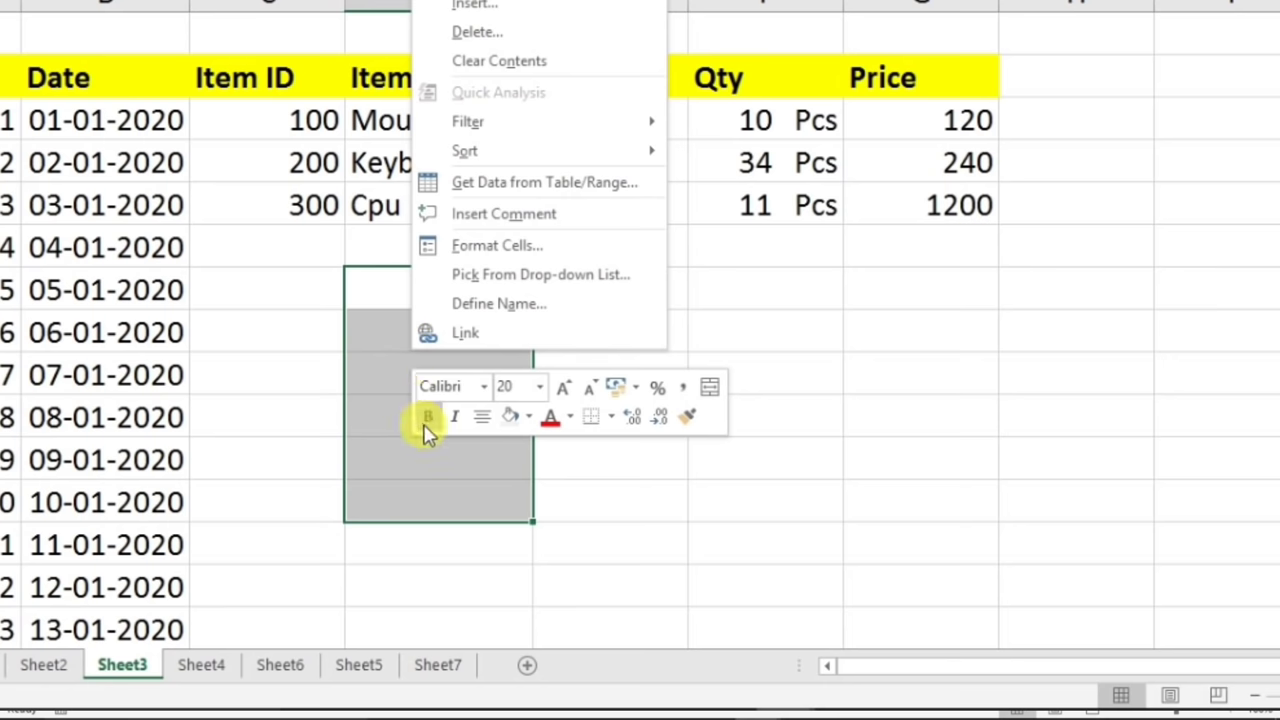
click(494, 245)
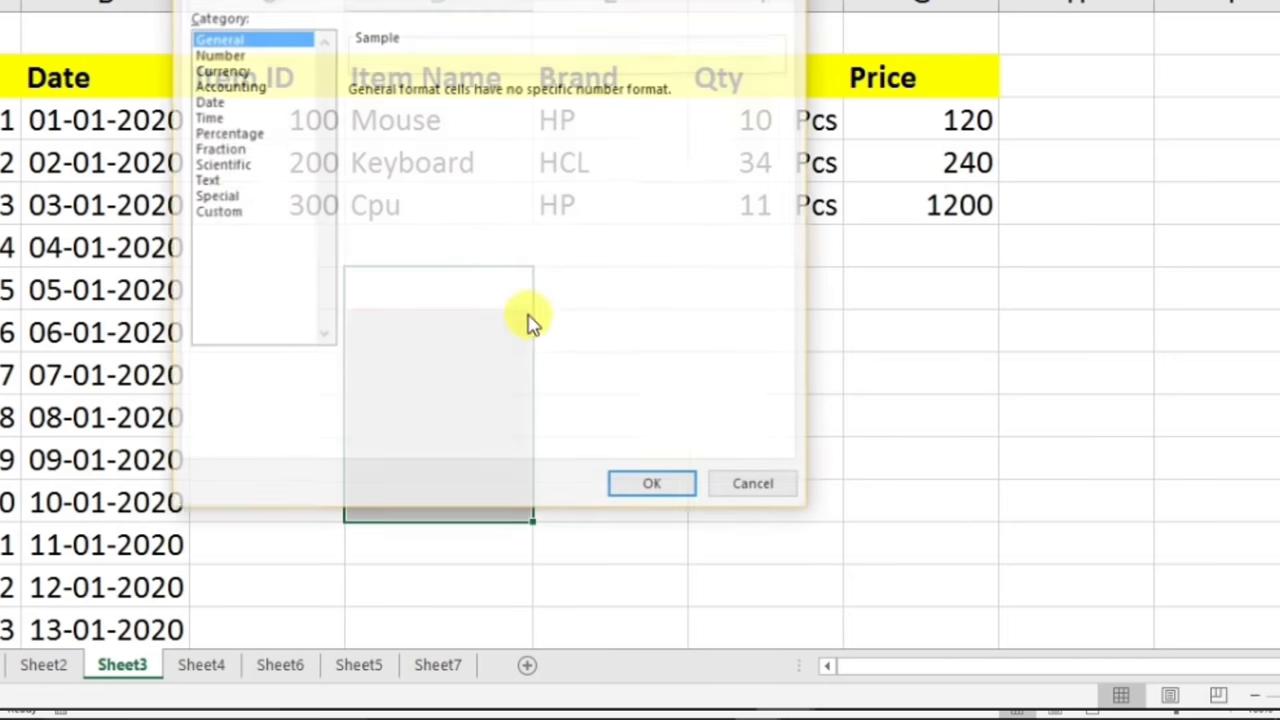
click(220, 210)
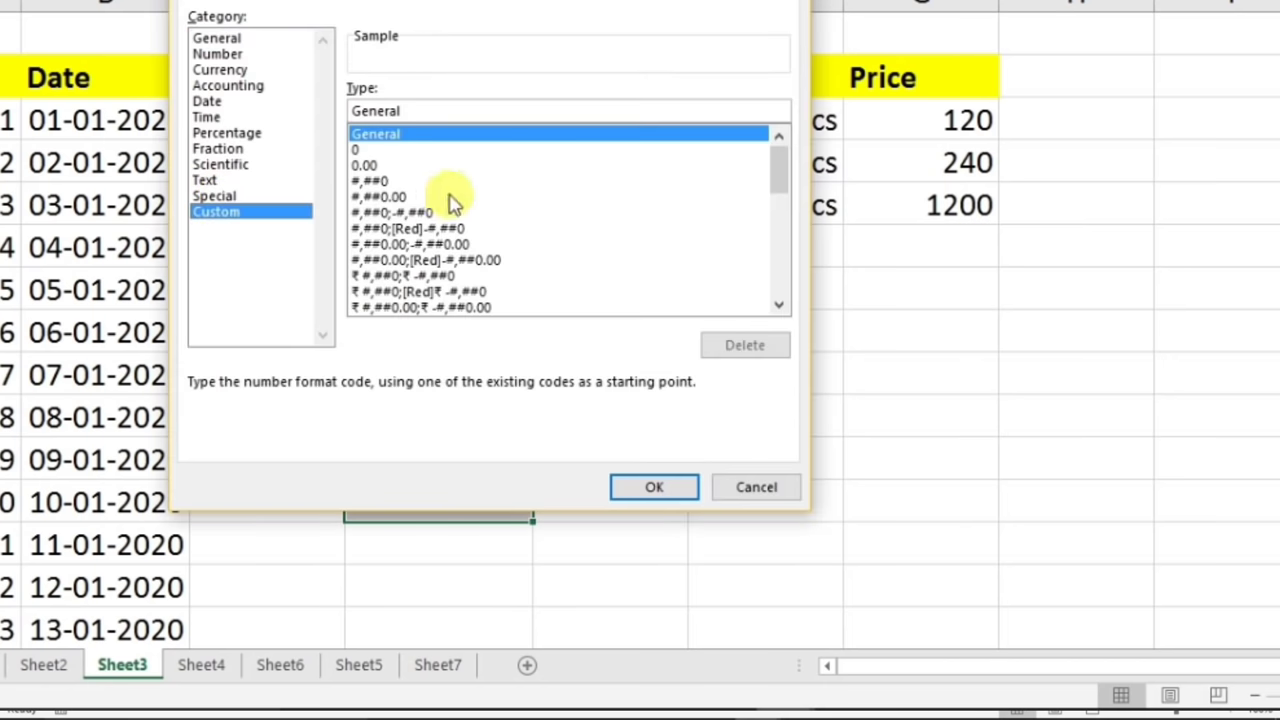
click(428, 111)
key(BackSpace)
key(BackSpace)
key(BackSpace)
key(BackSpace)
key(BackSpace)
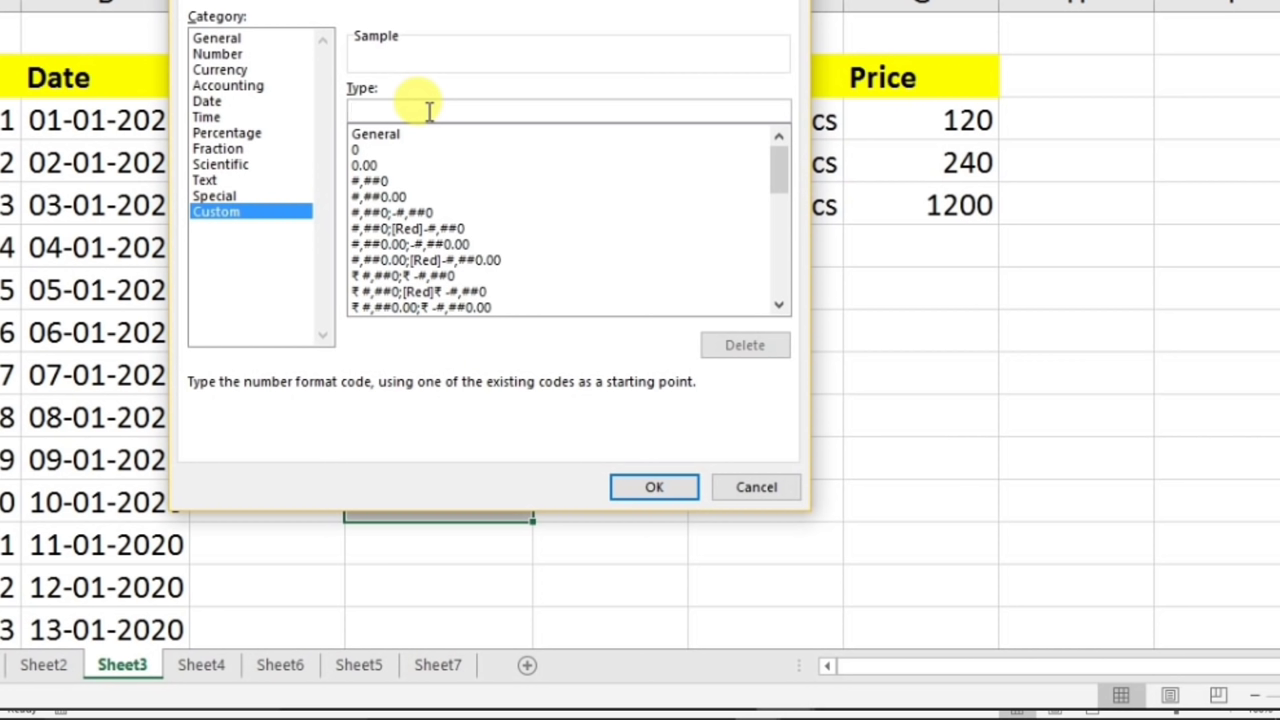
text(")
text(Rs " #)
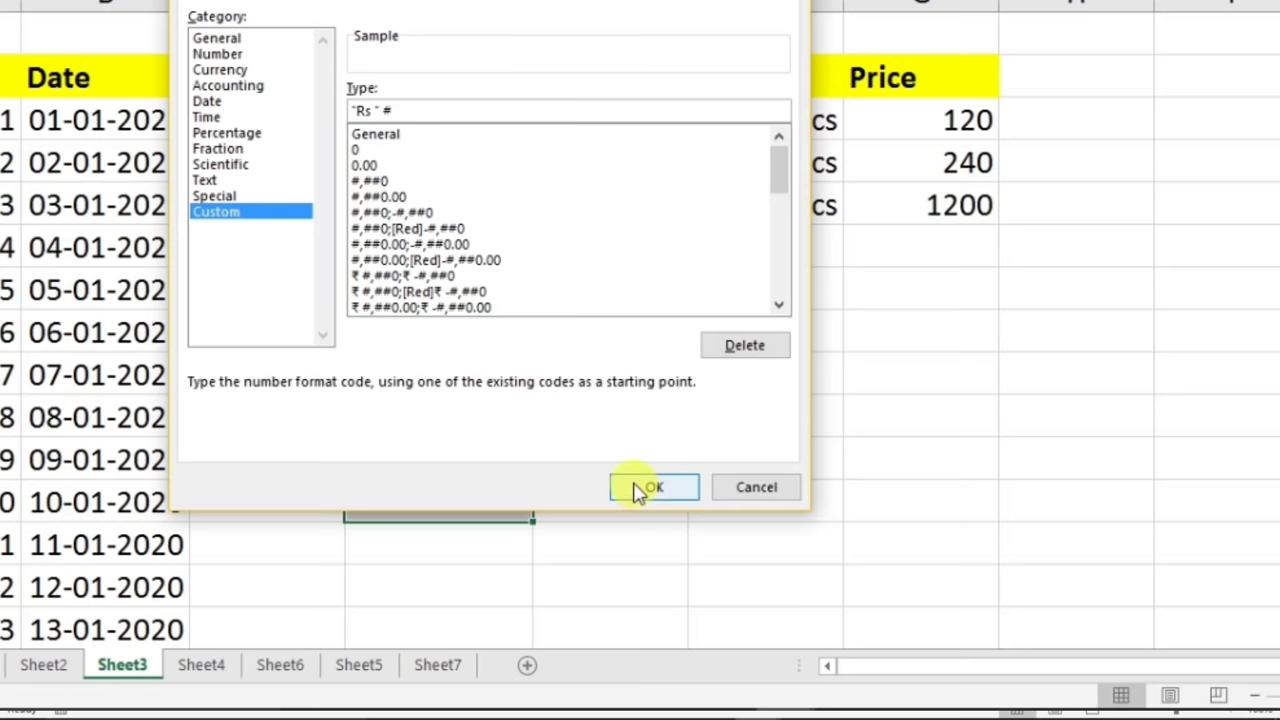
click(647, 493)
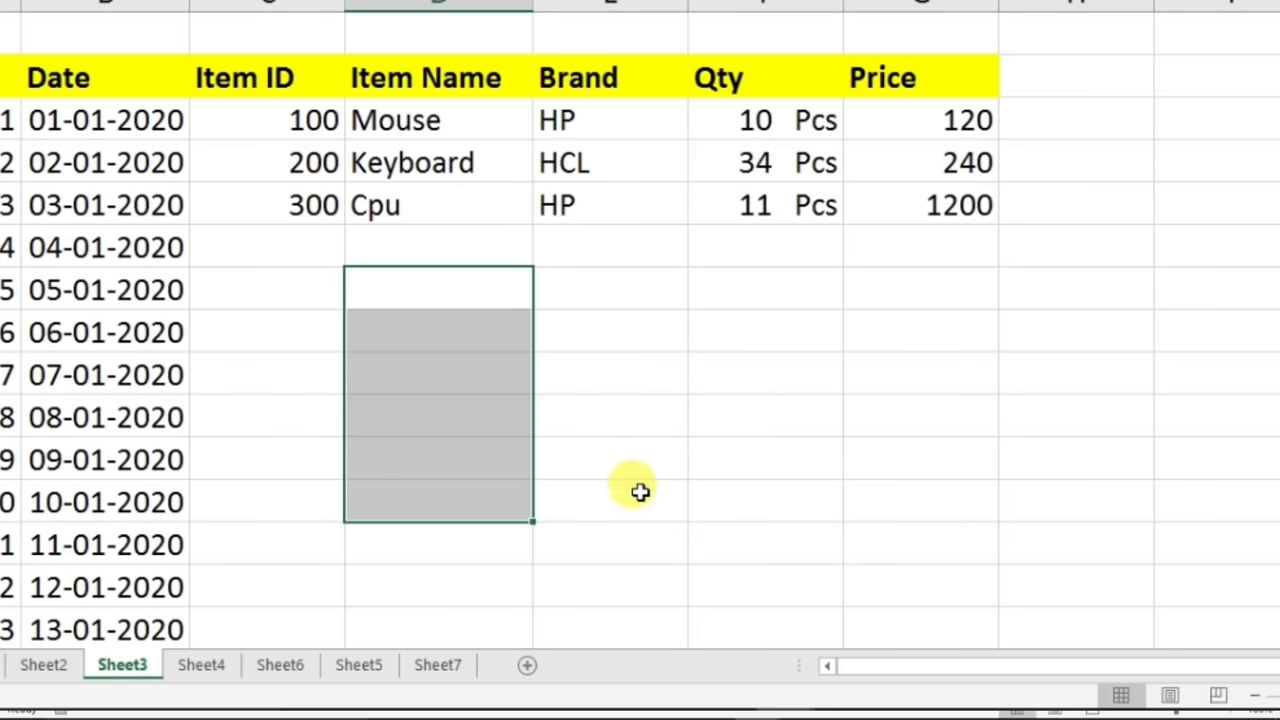
- Enter 33, 43, 23 and 32 into the Rs-formatted cells
click(431, 293)
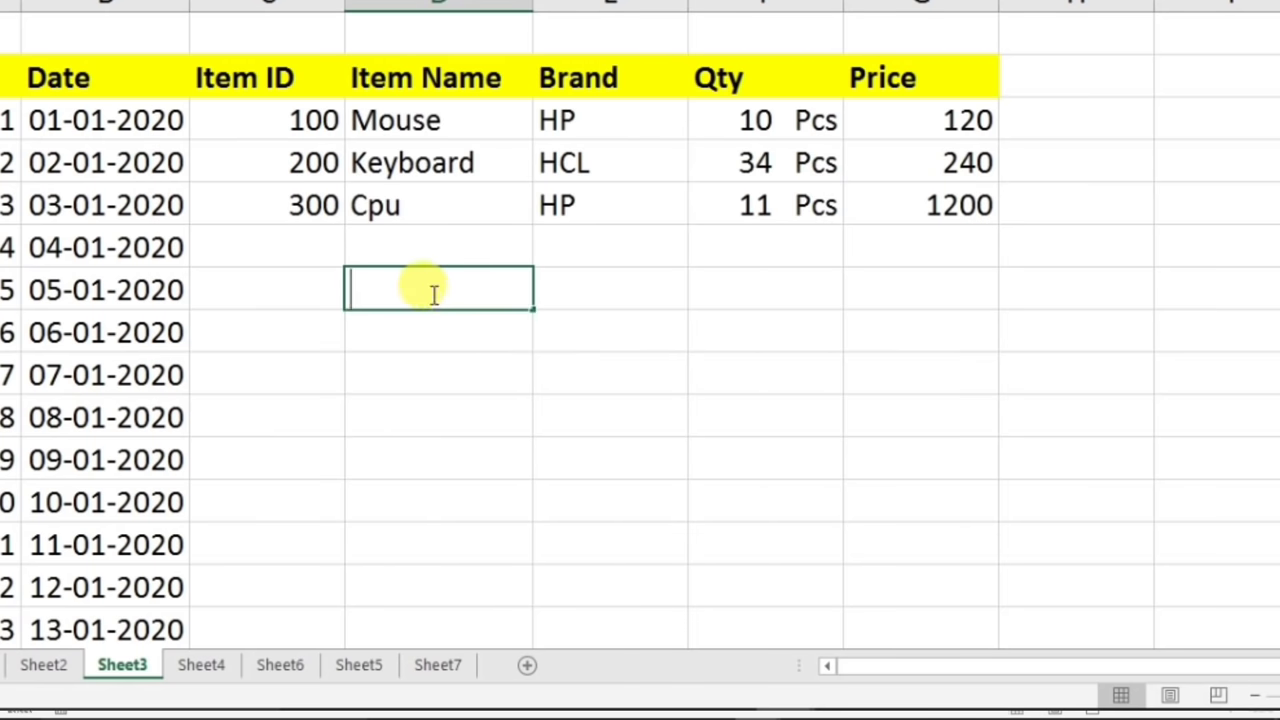
text(33)
key(Return)
text(43)
key(Return)
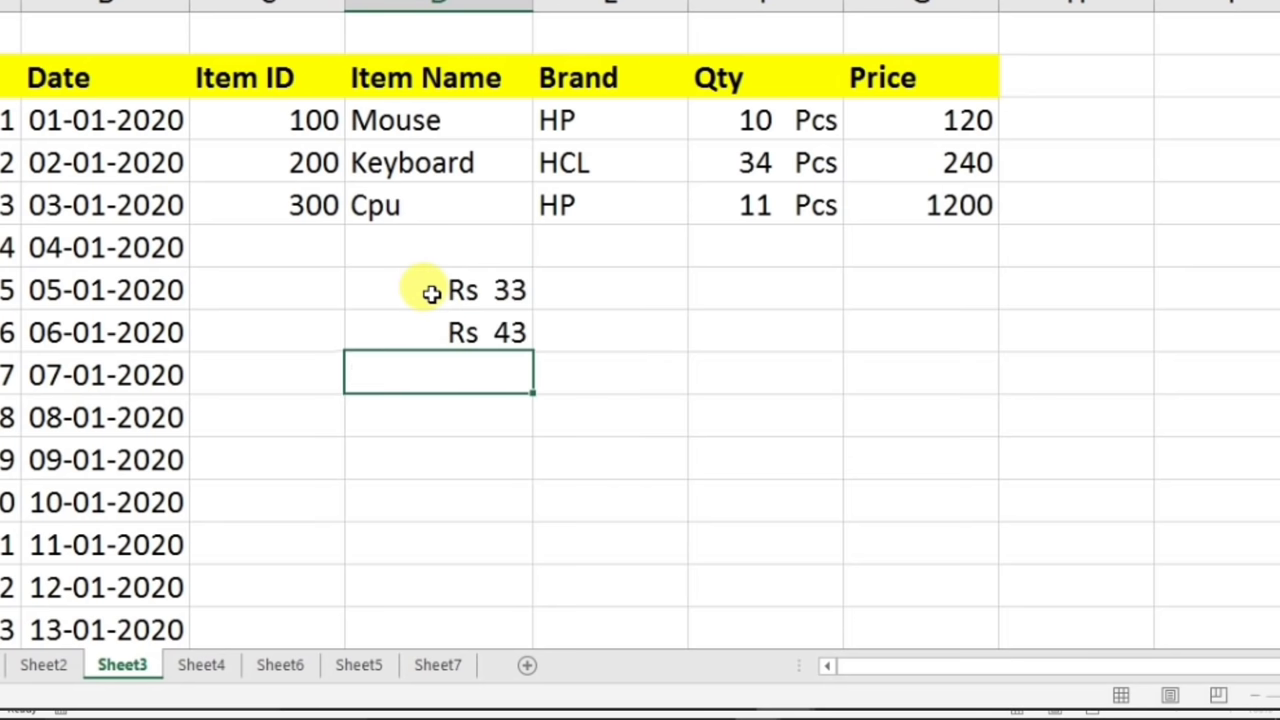
text(23)
key(Return)
text(32)
key(Return)
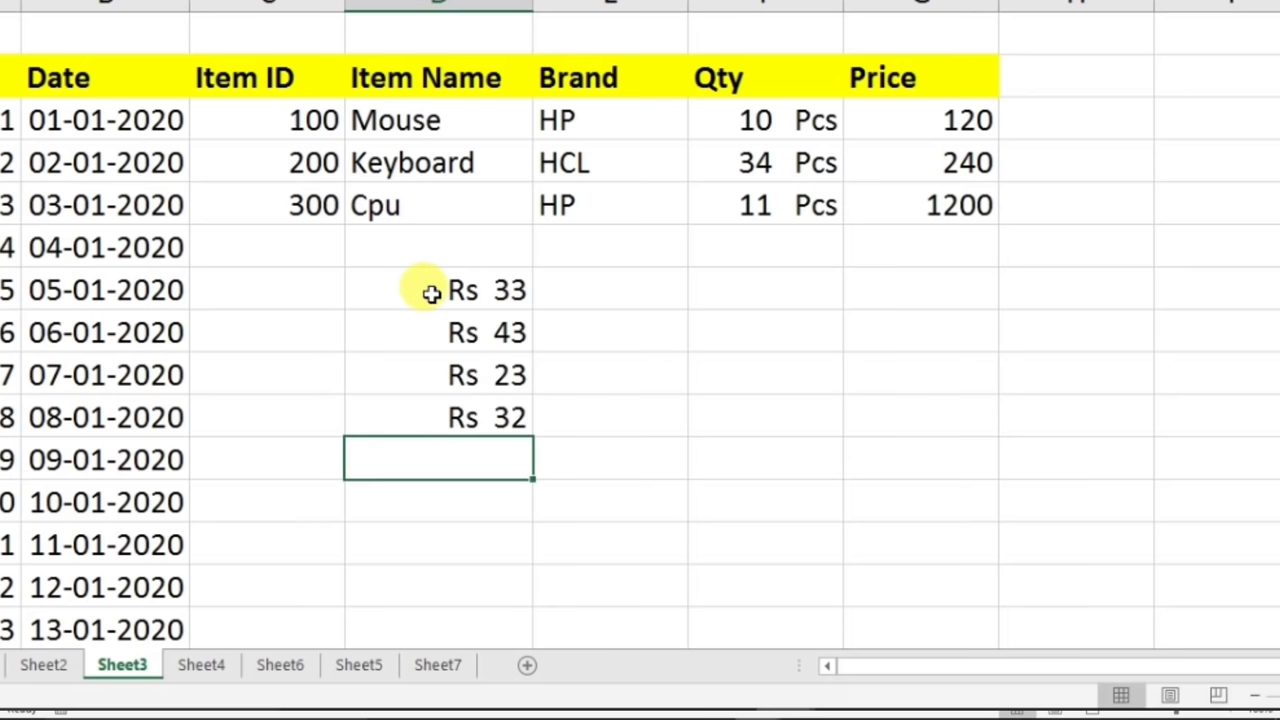
- Add a =SUM total of the four amounts two rows below, showing Rs 131
drag(434, 289, 449, 409)
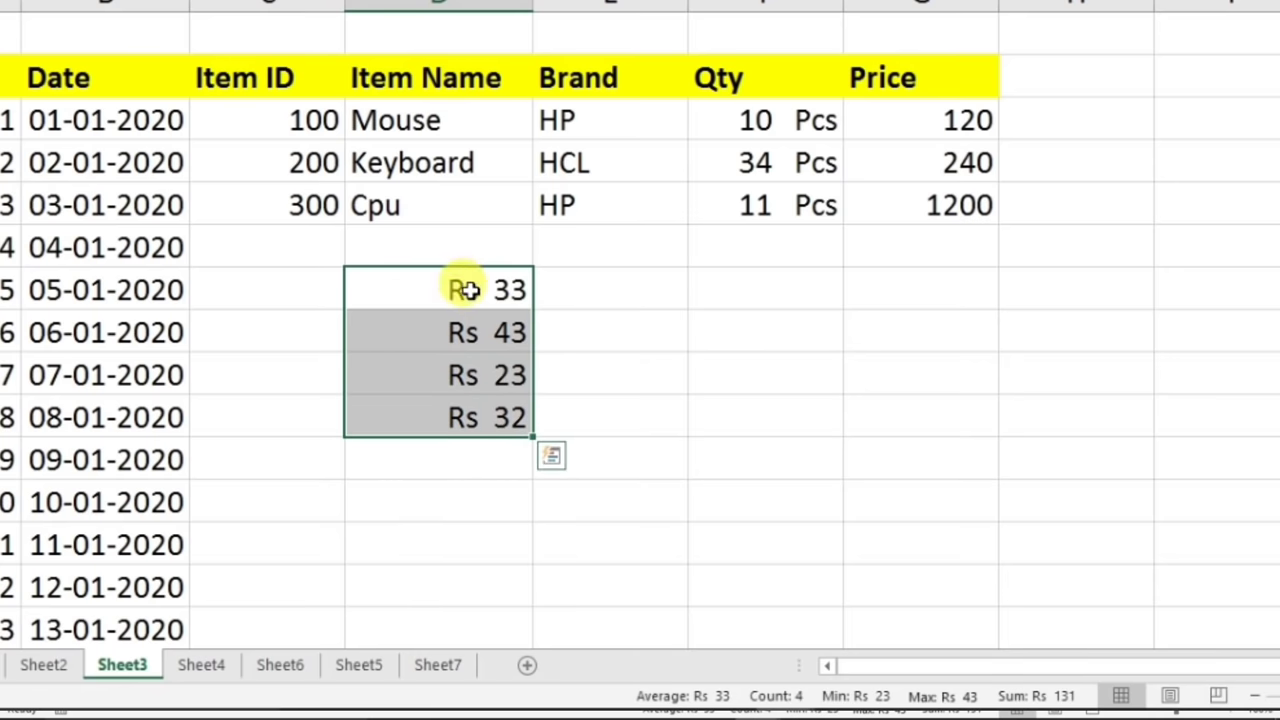
click(443, 497)
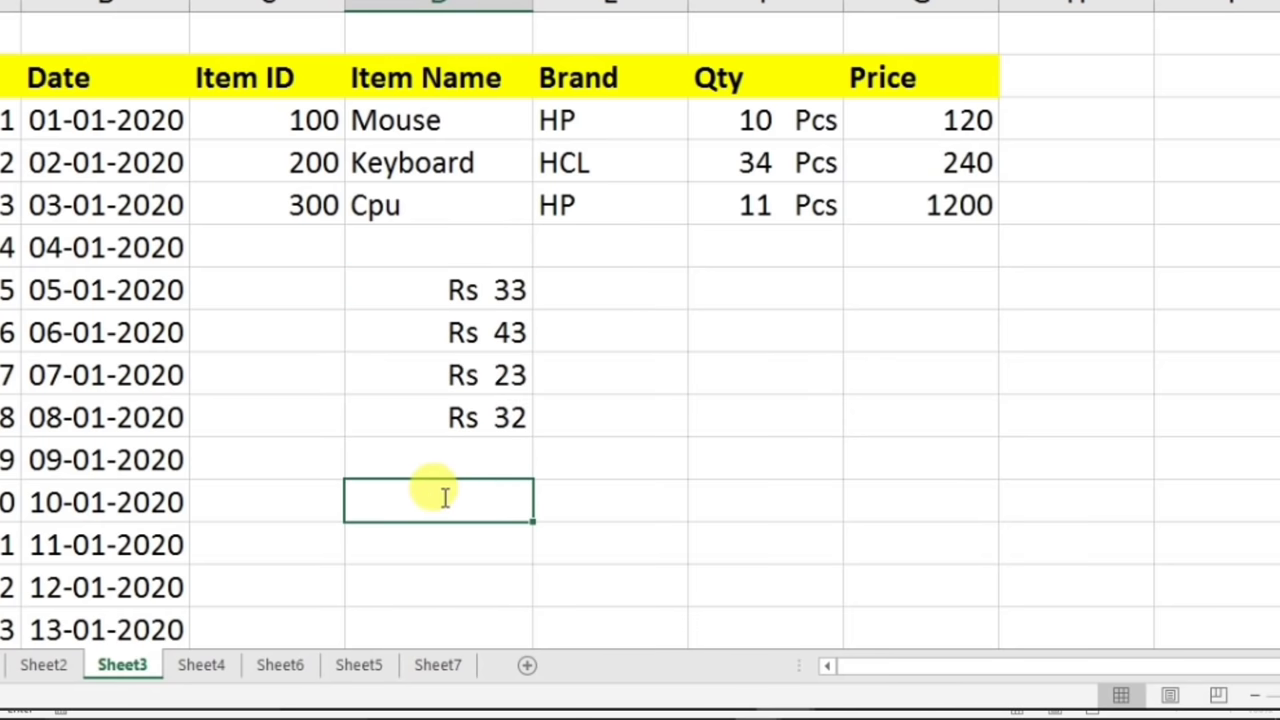
text(=sum()
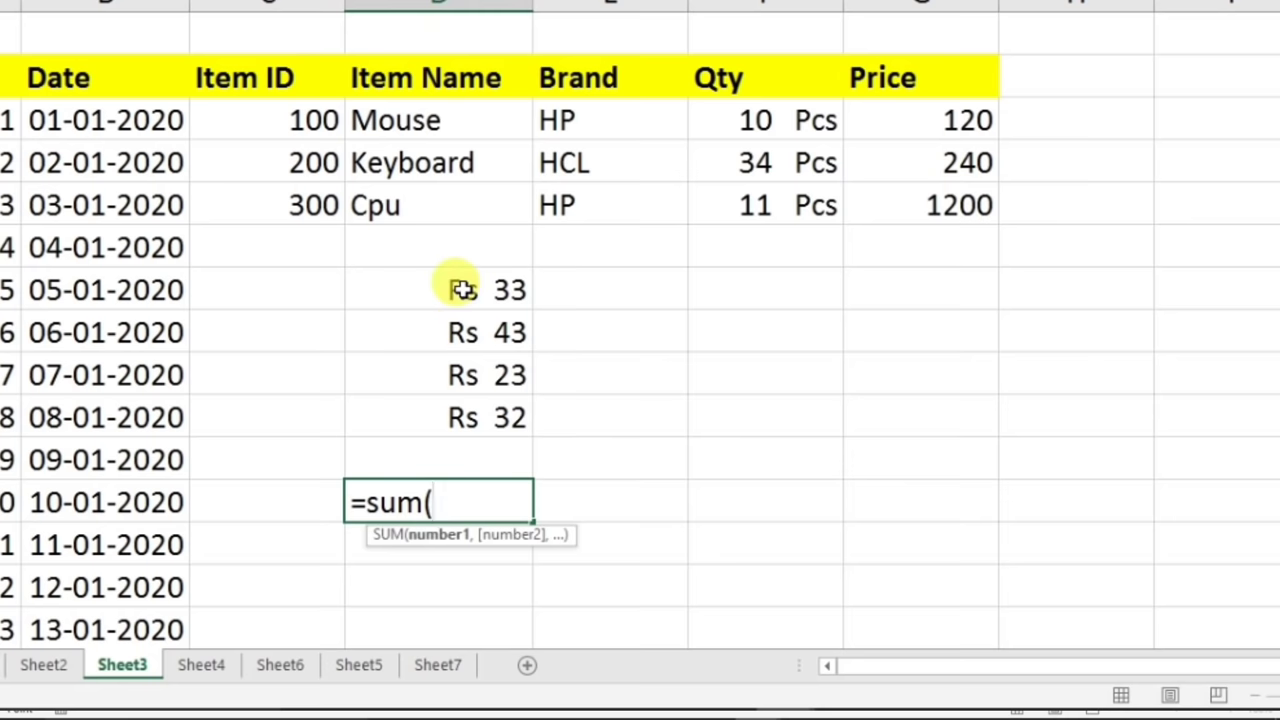
drag(457, 286, 465, 412)
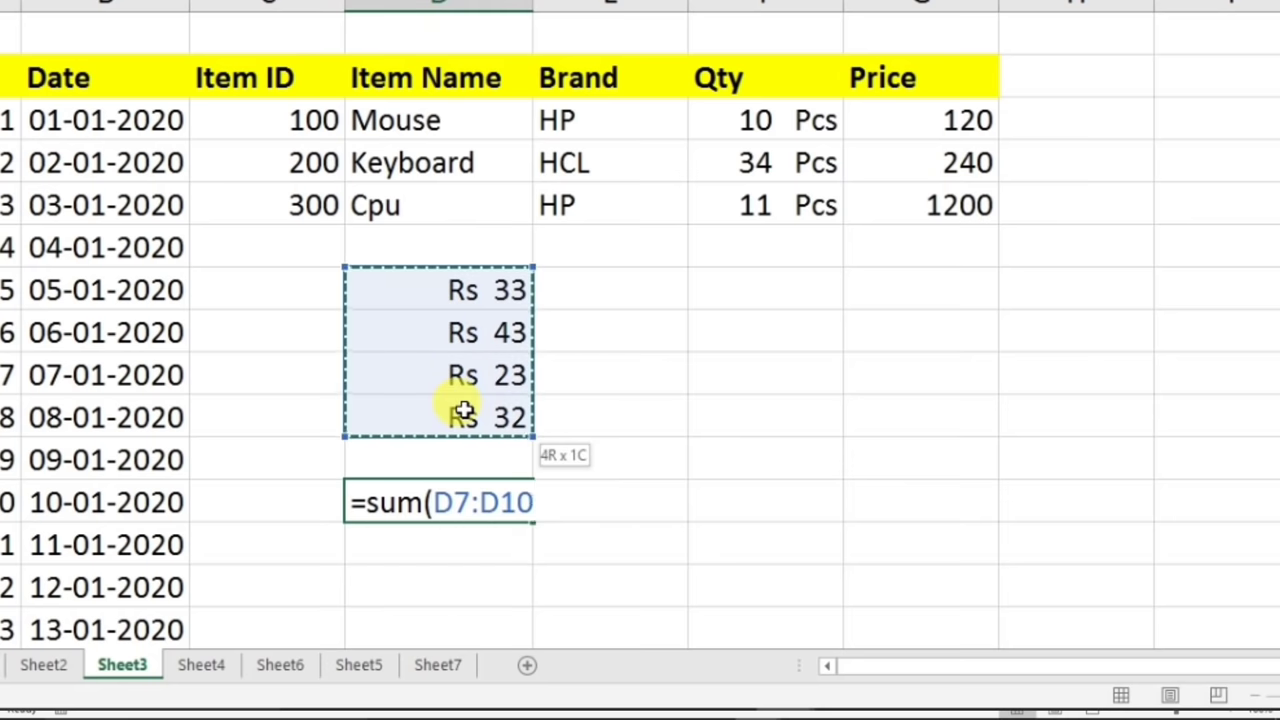
key(Return)
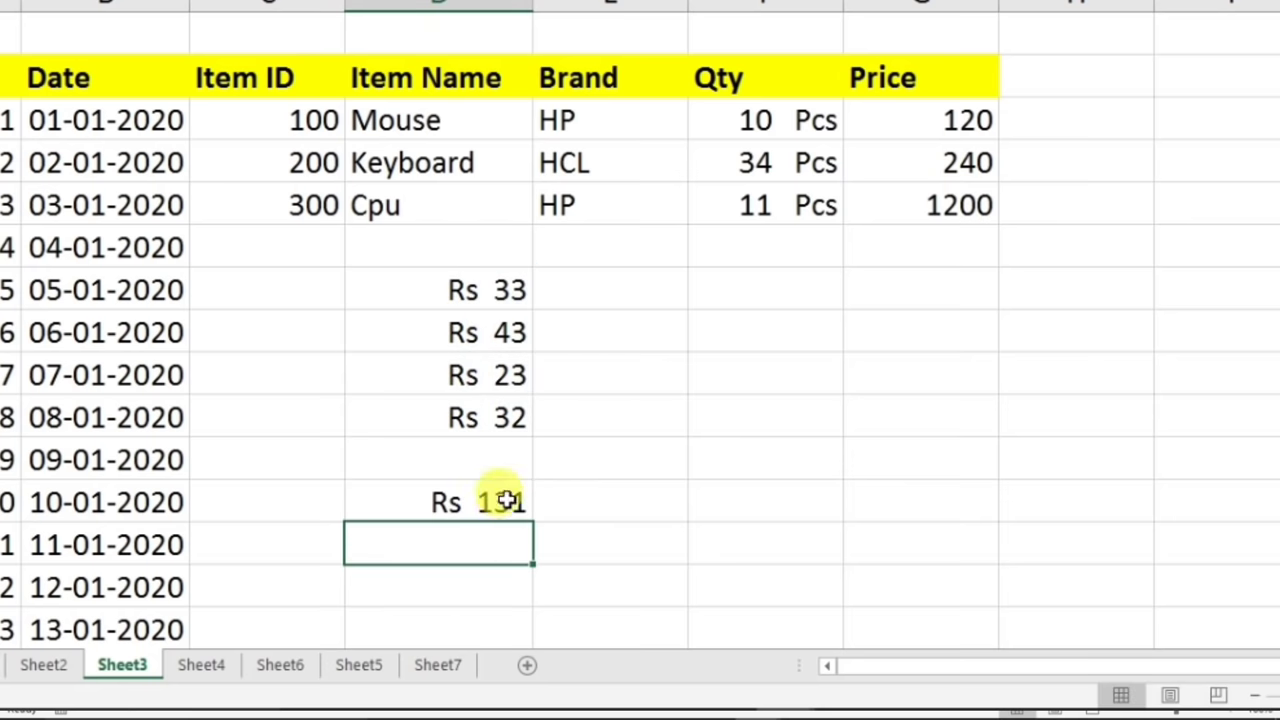
click(800, 120)
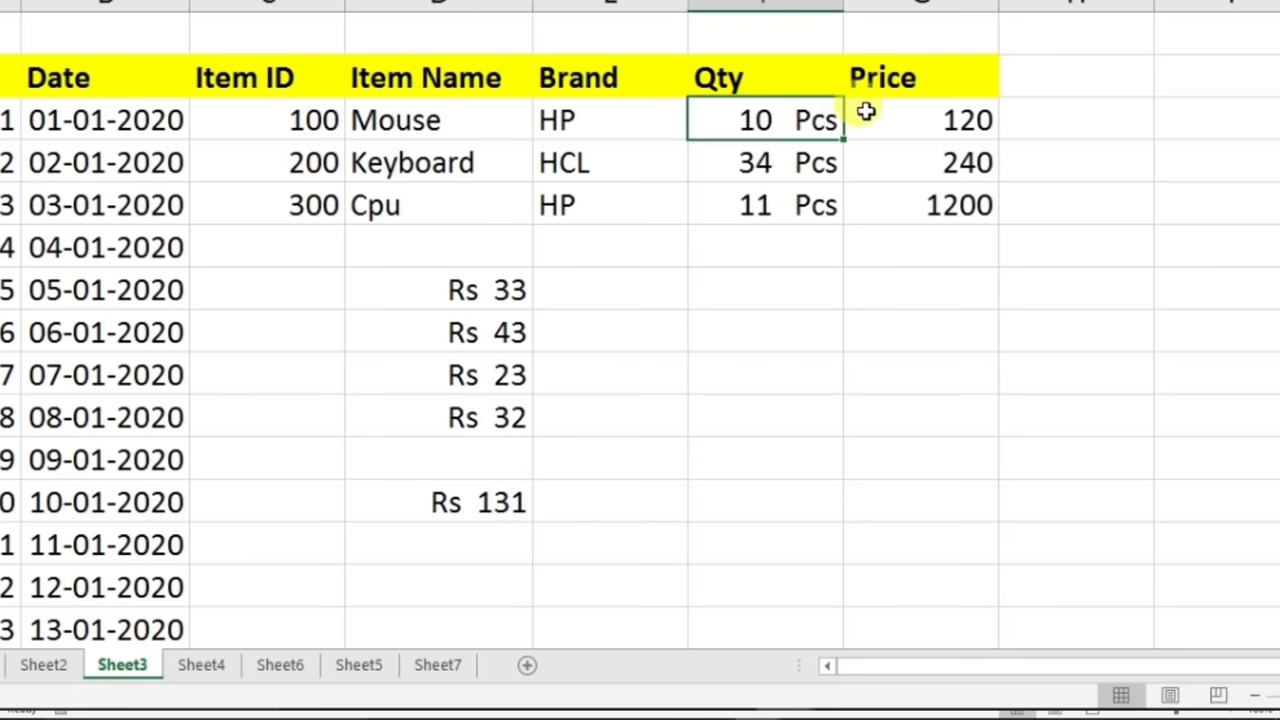
- Add an 'amount' heading in the empty column right of Price
click(908, 123)
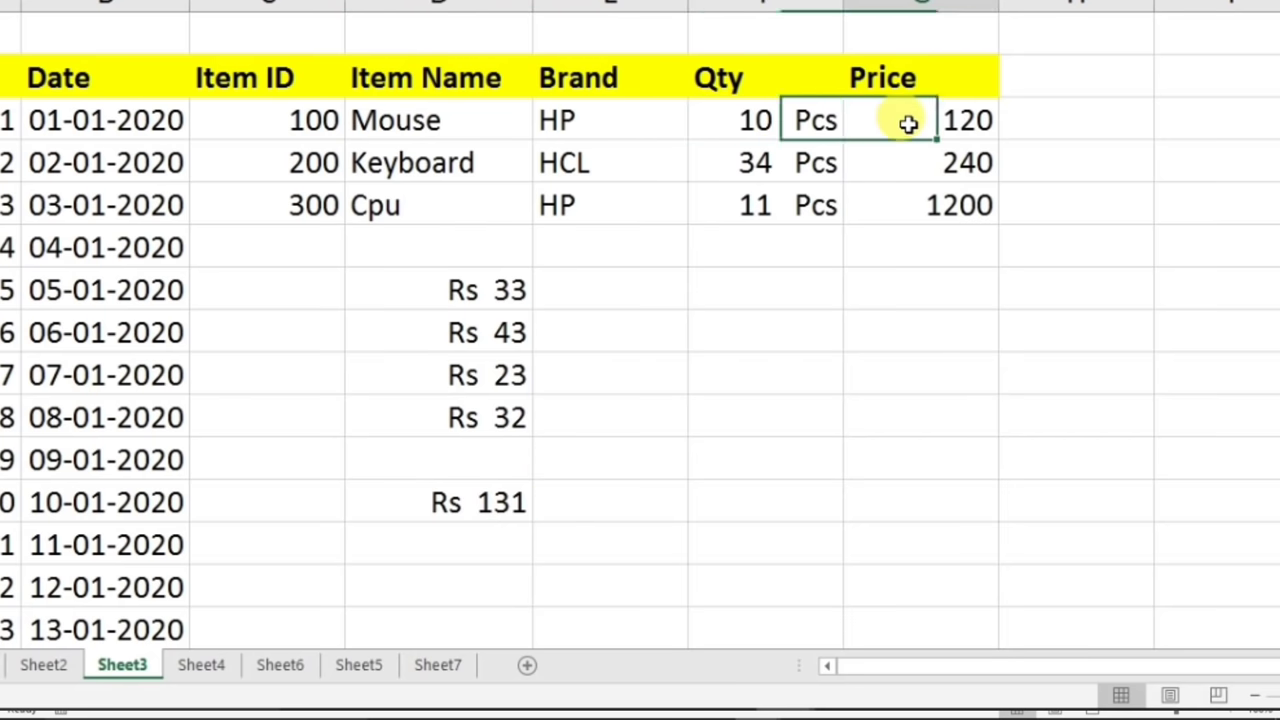
click(774, 123)
click(1026, 77)
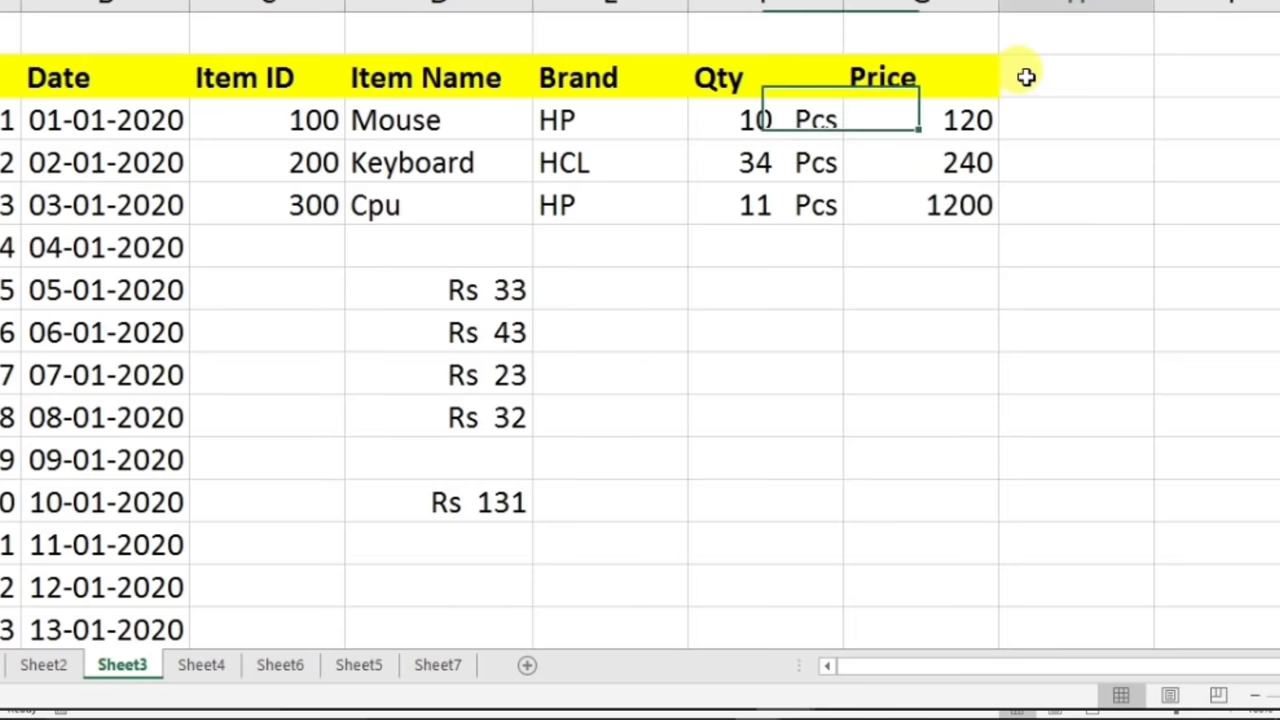
text(amoun)
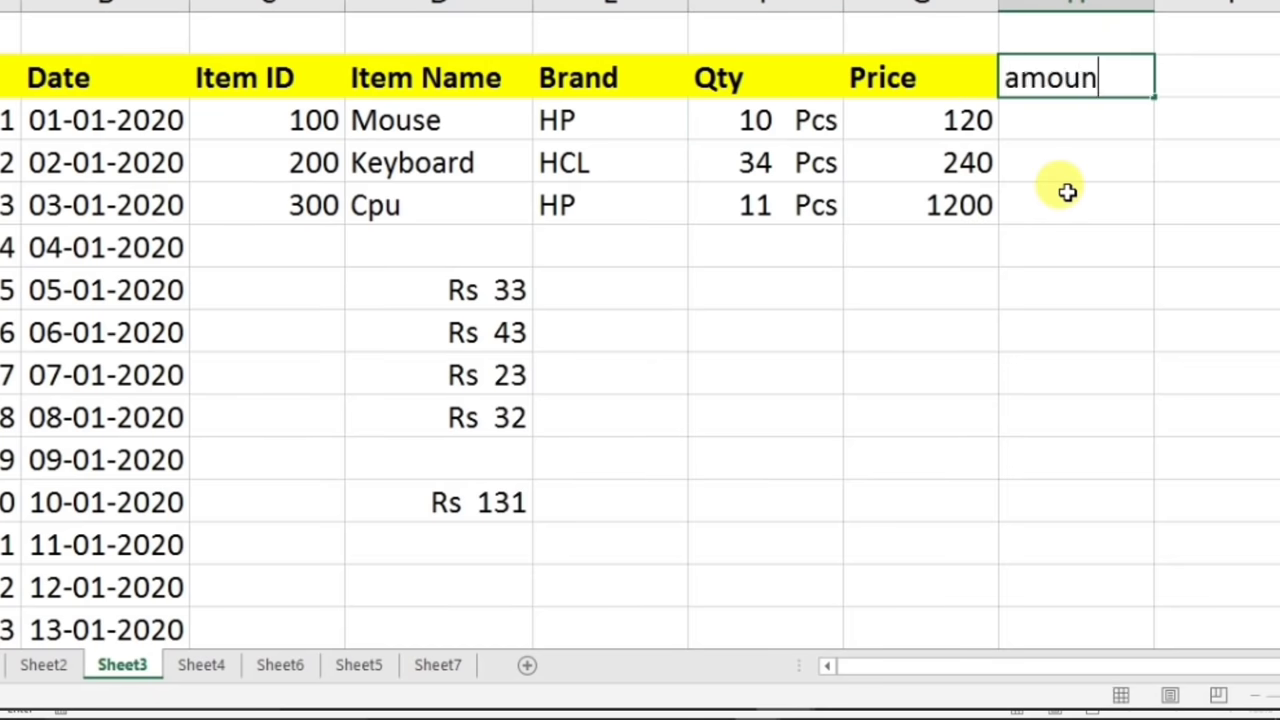
text(t)
key(Return)
- Enter =F3*G3 and fill it down, giving 1200, 8160 and 13200
text(=)
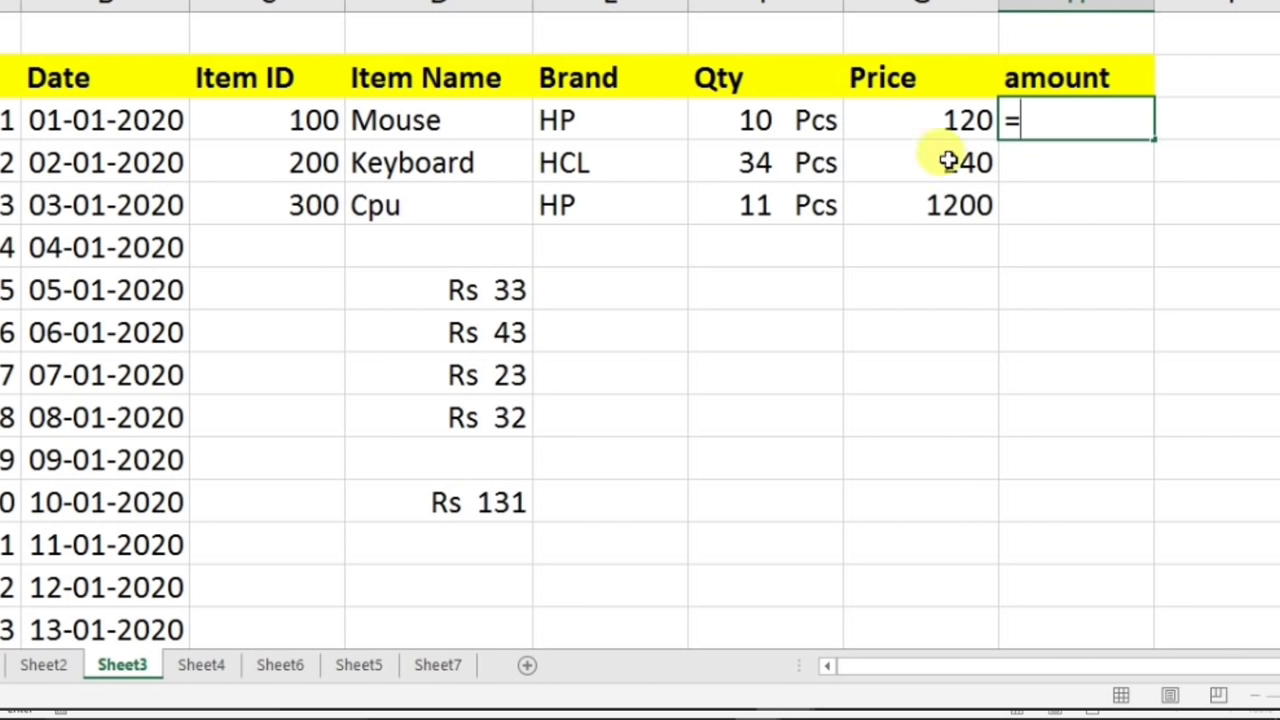
click(800, 121)
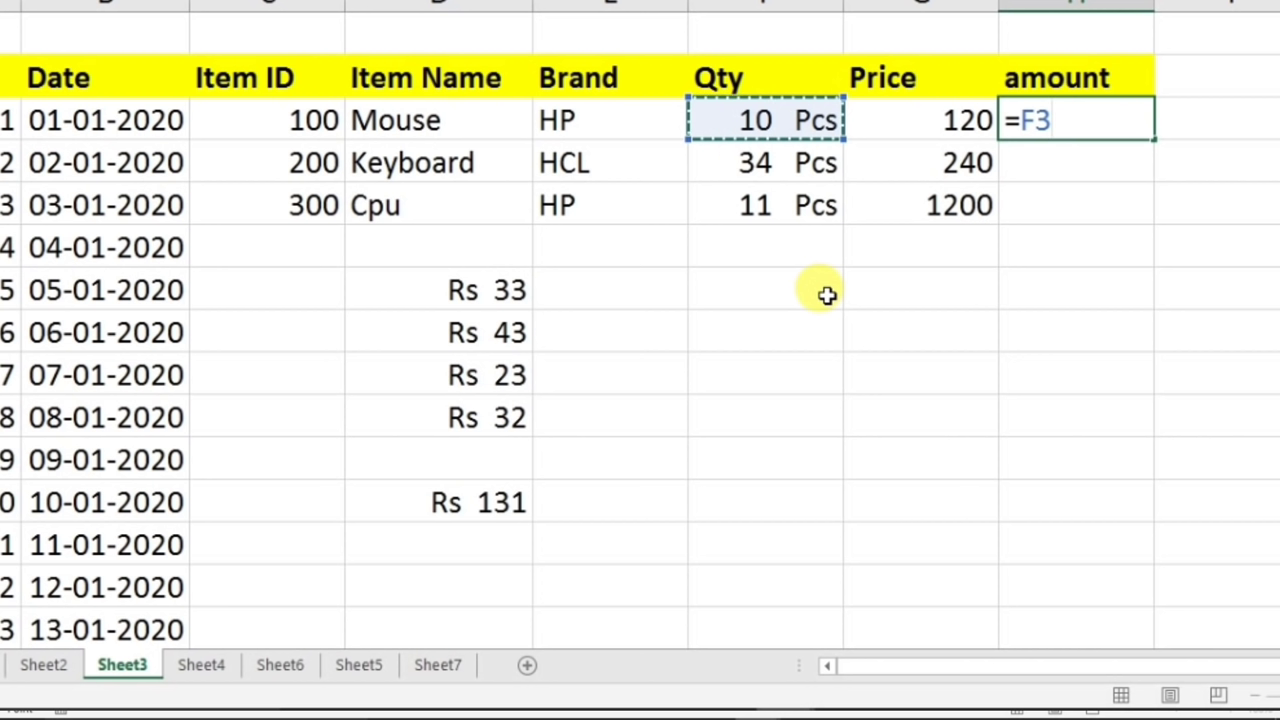
text(*)
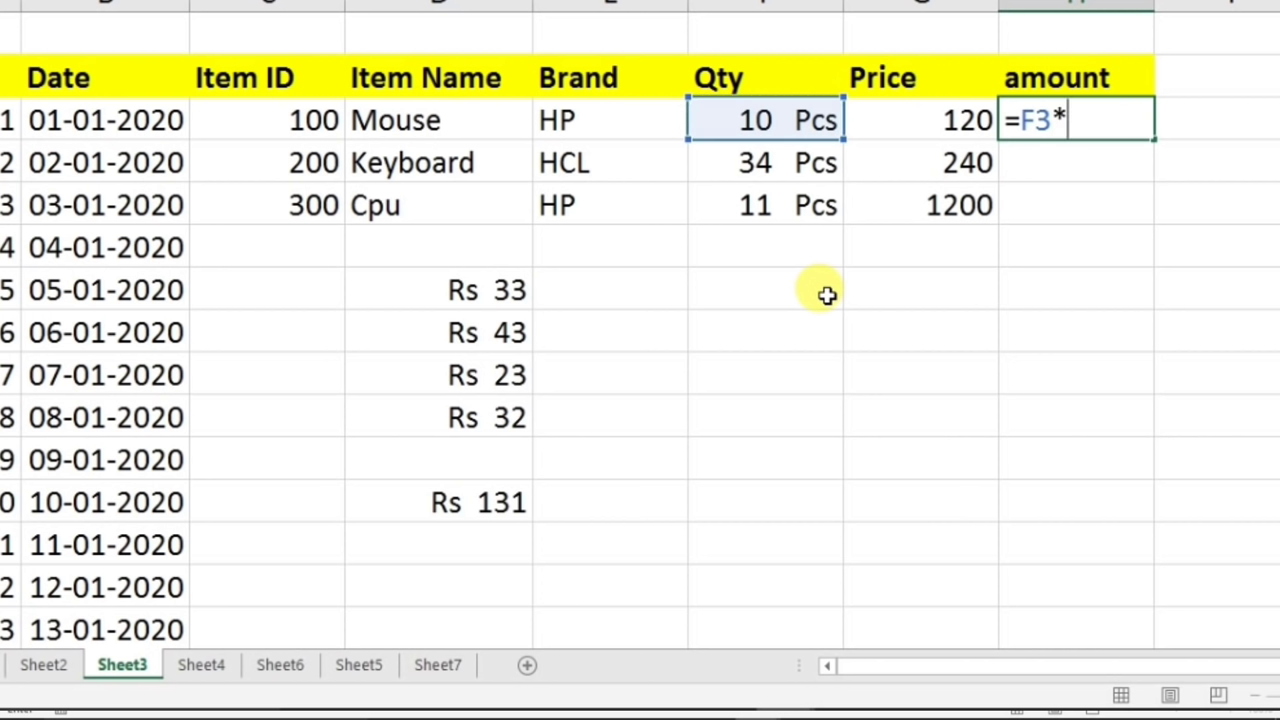
click(894, 121)
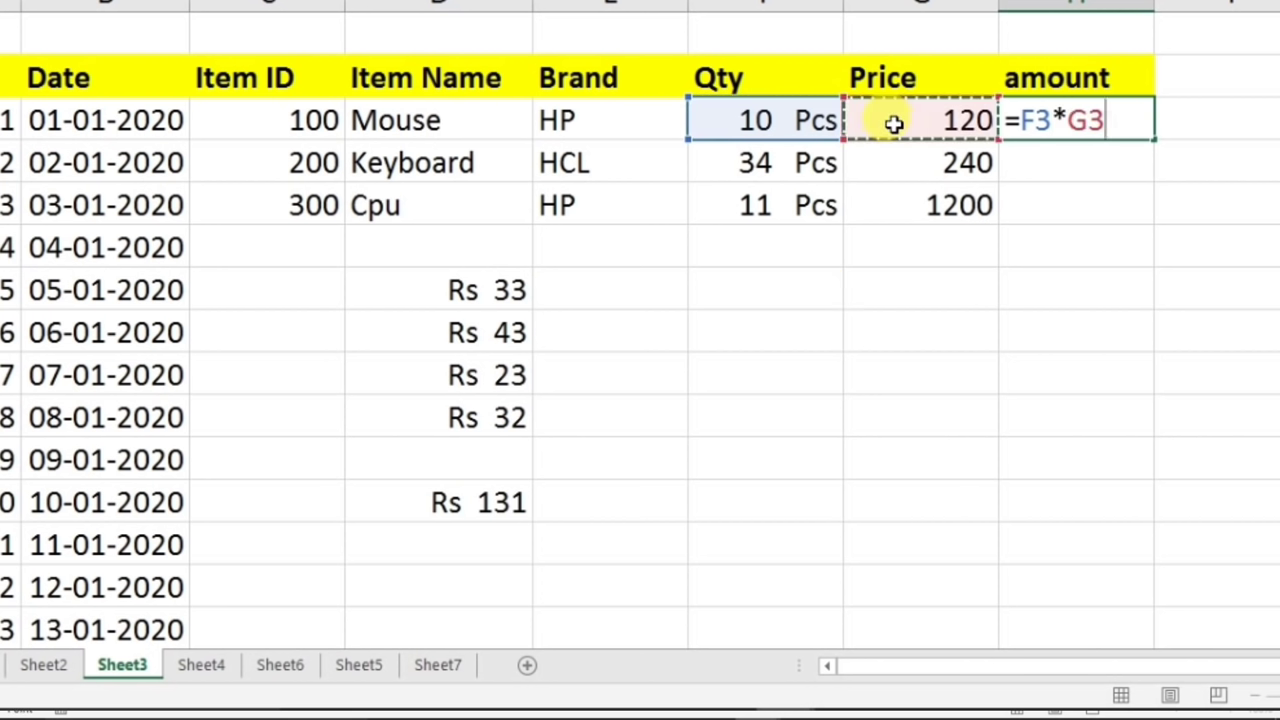
key(Return)
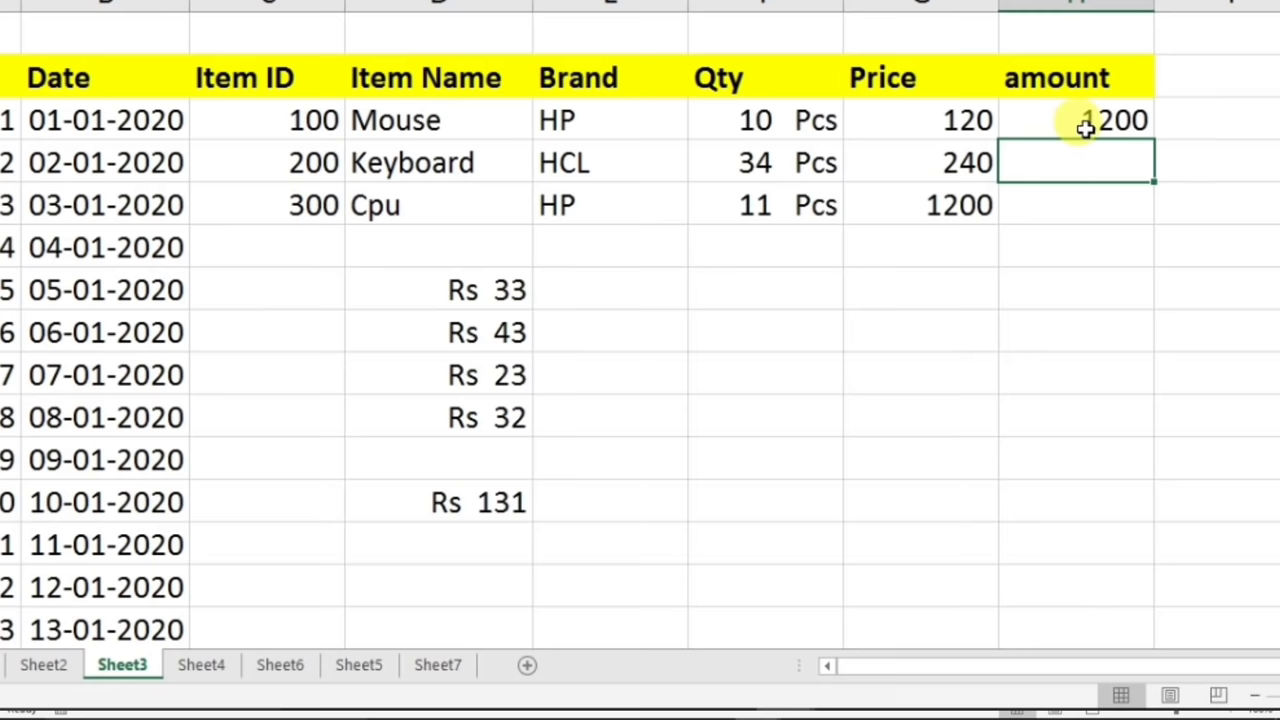
click(1089, 124)
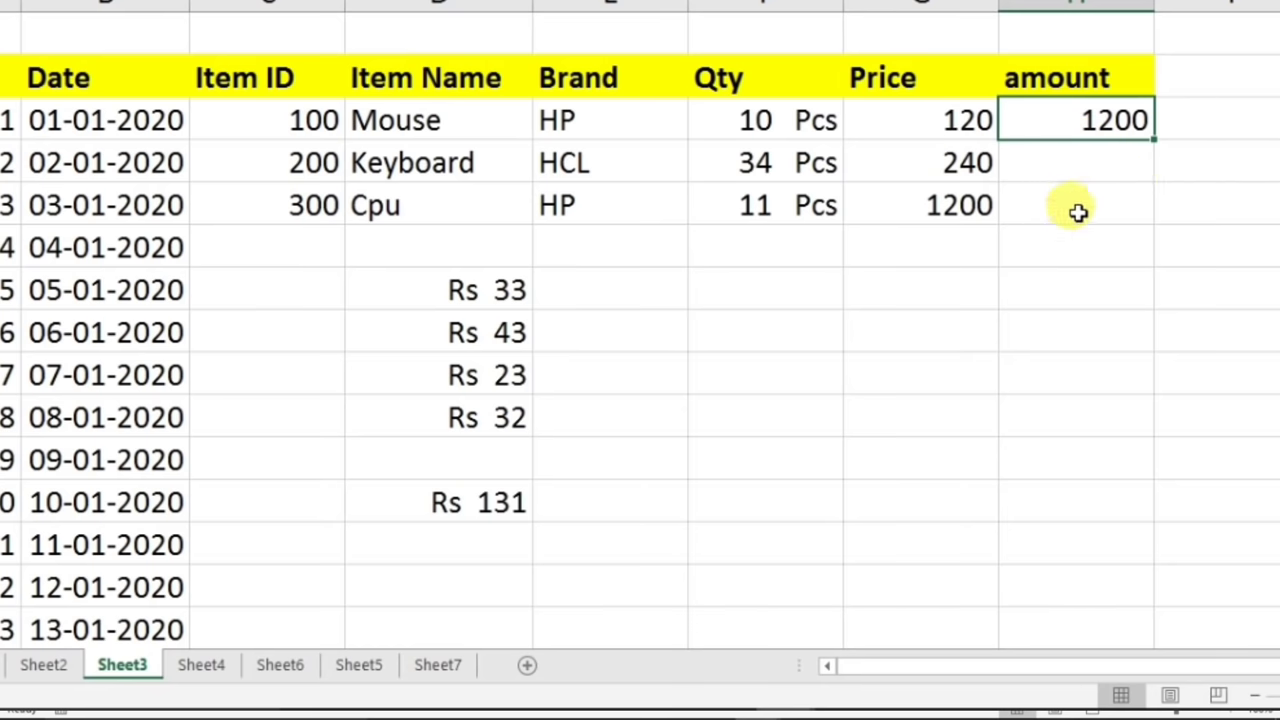
drag(1153, 143, 1130, 215)
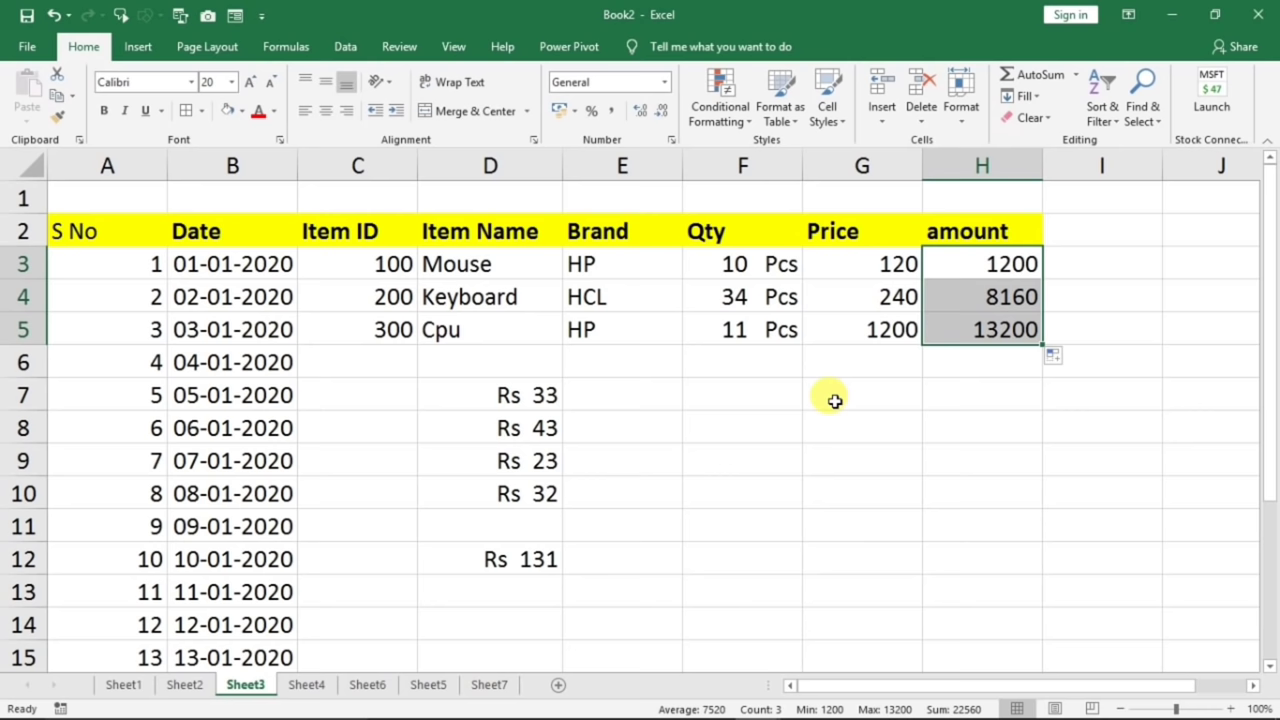
- Format column B with the '14 March 2012' long date style, e.g. 01 January 2020
click(834, 400)
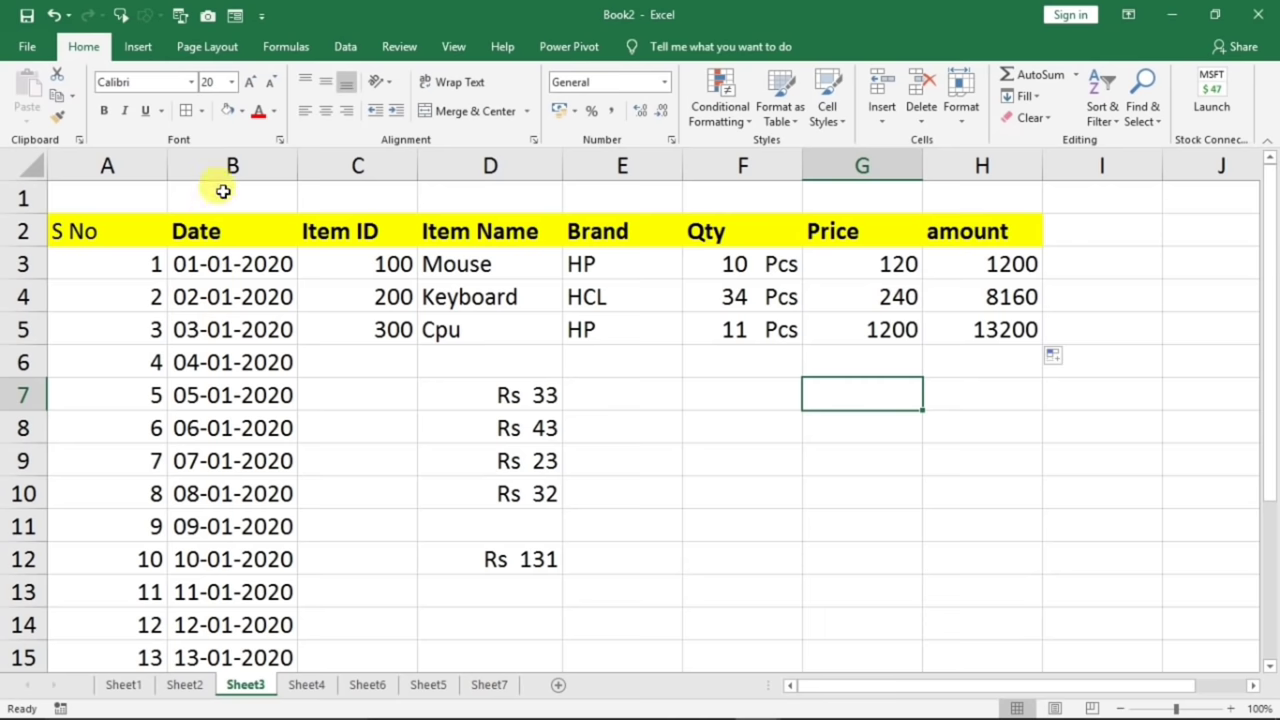
click(220, 166)
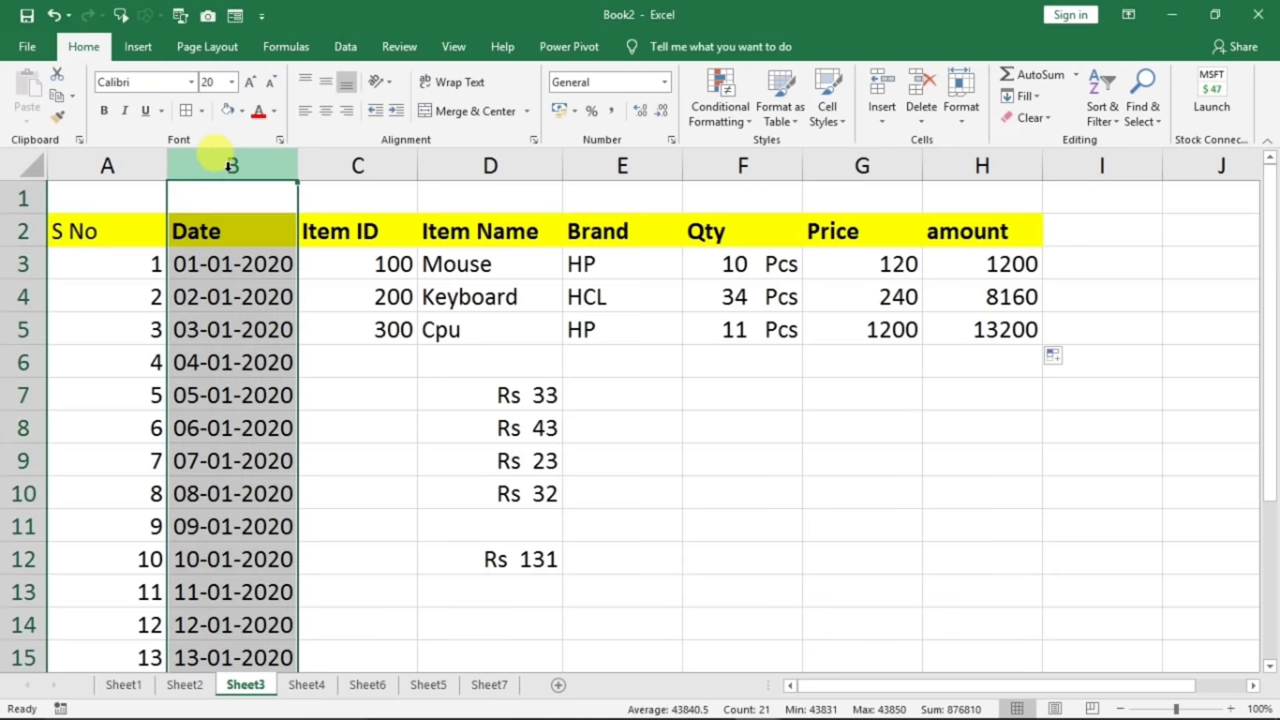
right_click(226, 336)
click(300, 543)
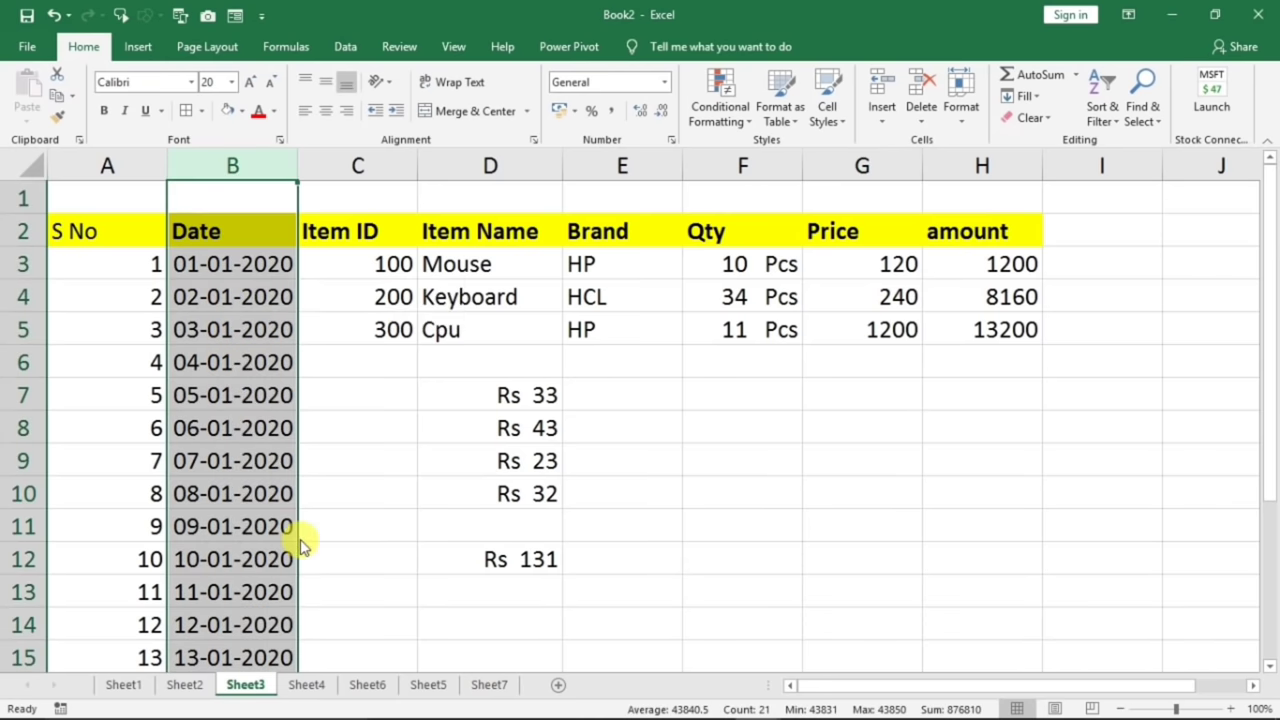
drag(310, 281, 649, 217)
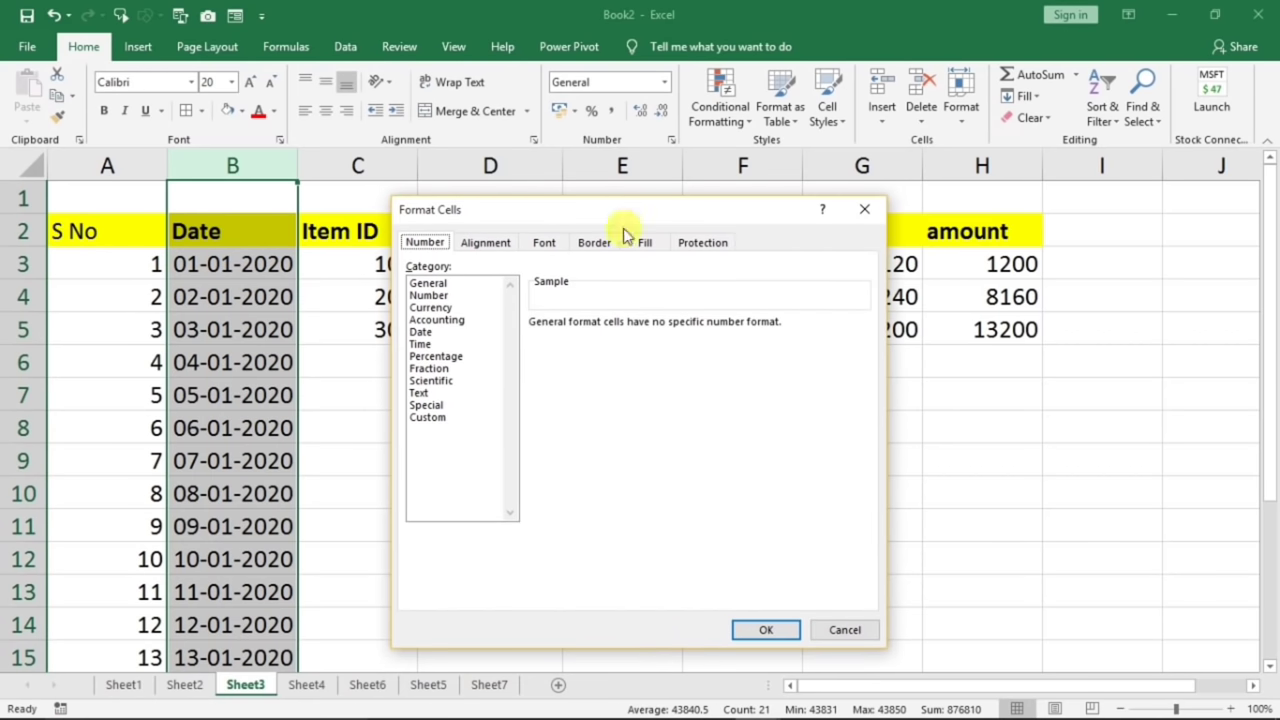
click(421, 336)
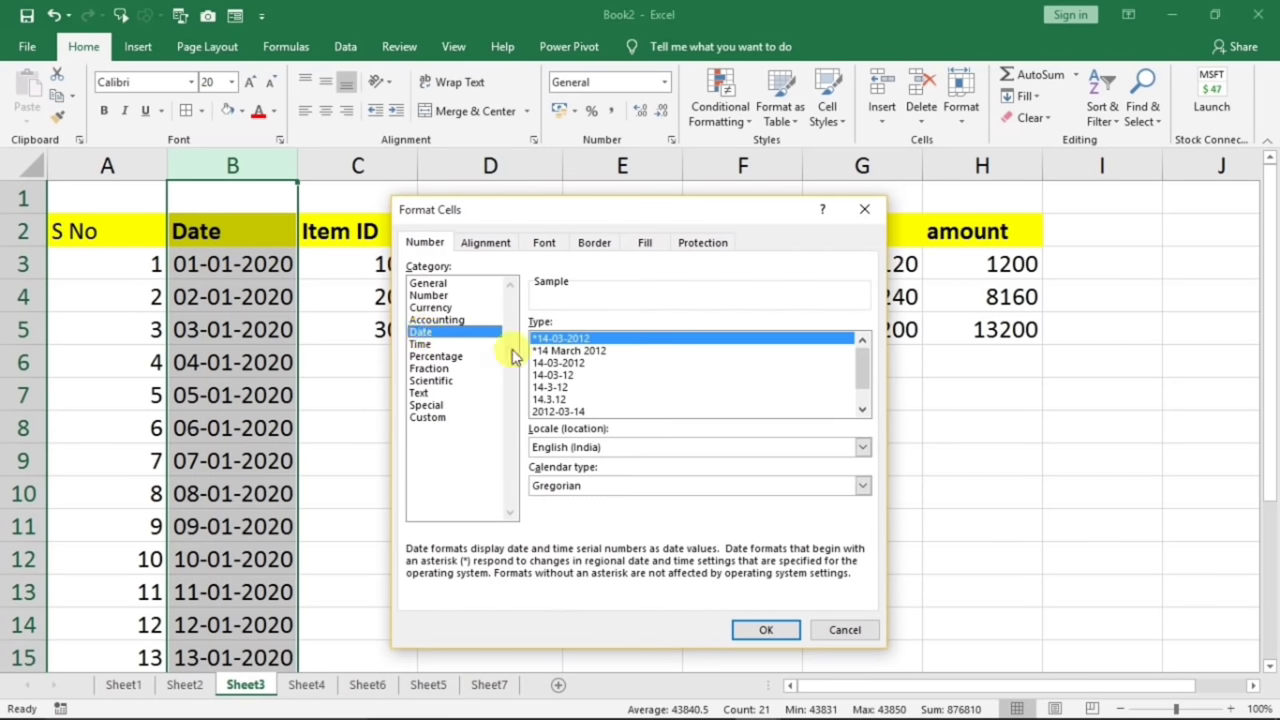
click(590, 351)
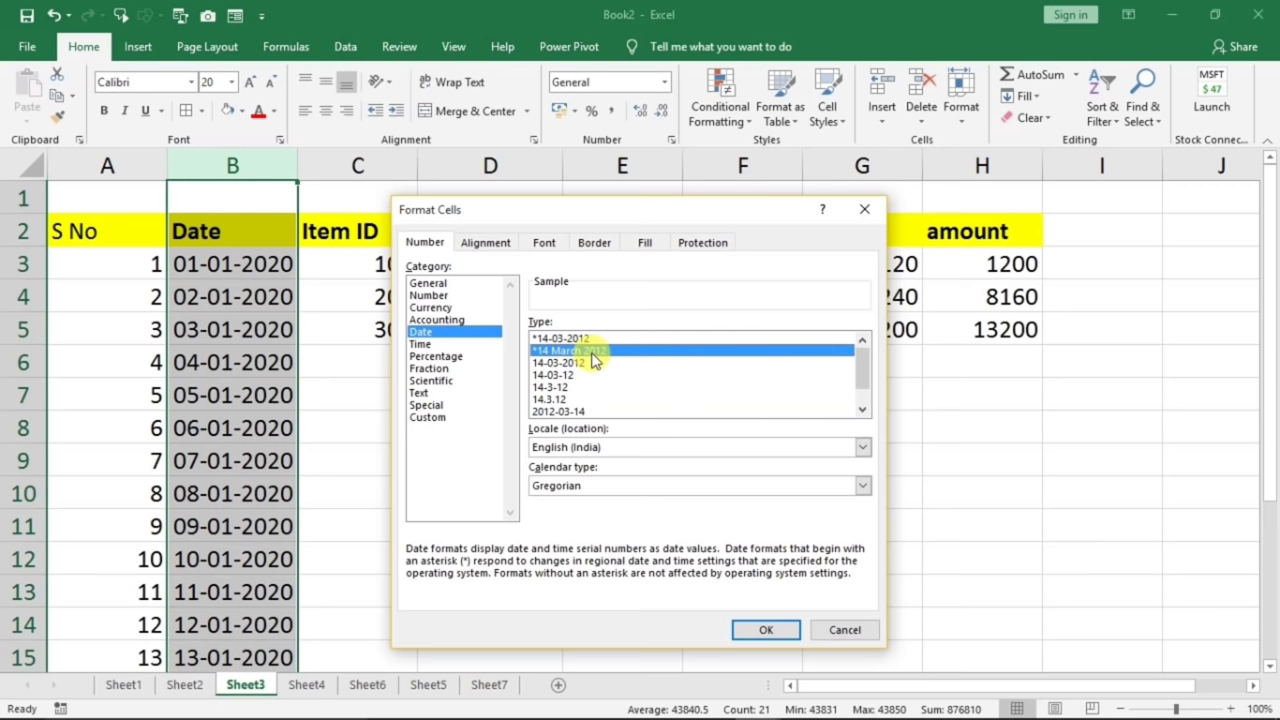
click(760, 629)
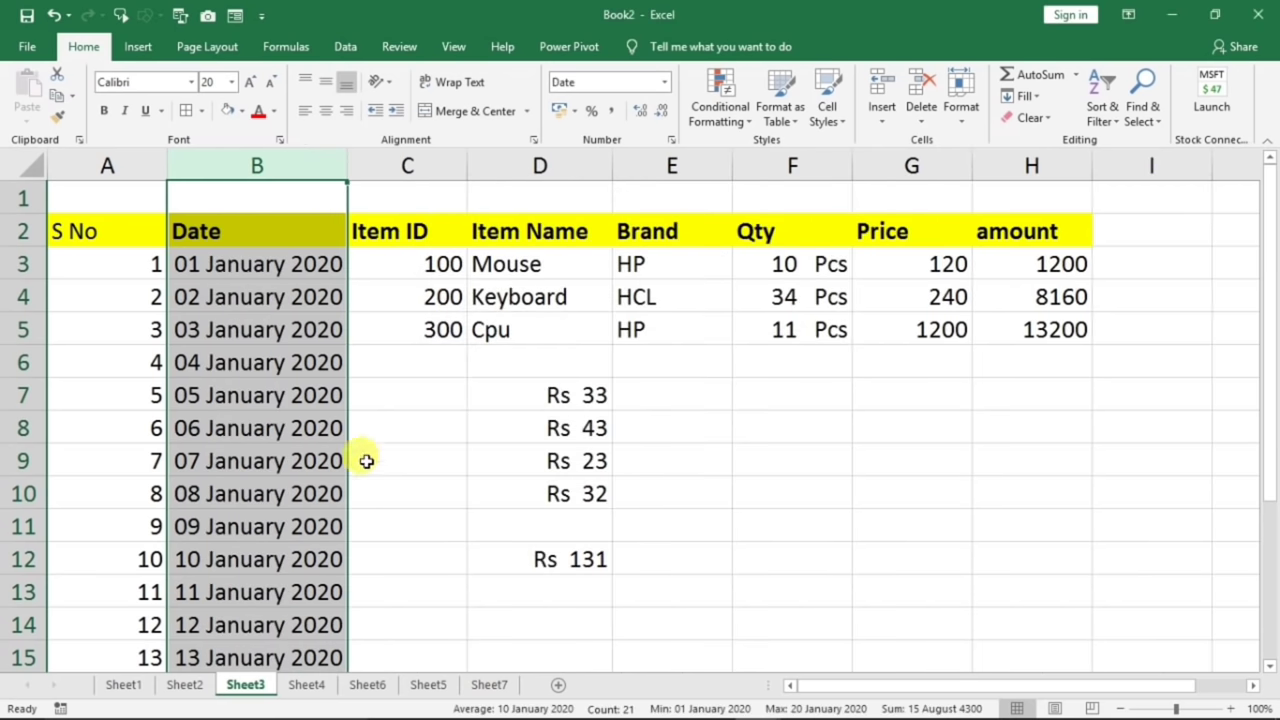
drag(340, 400, 320, 493)
click(305, 455)
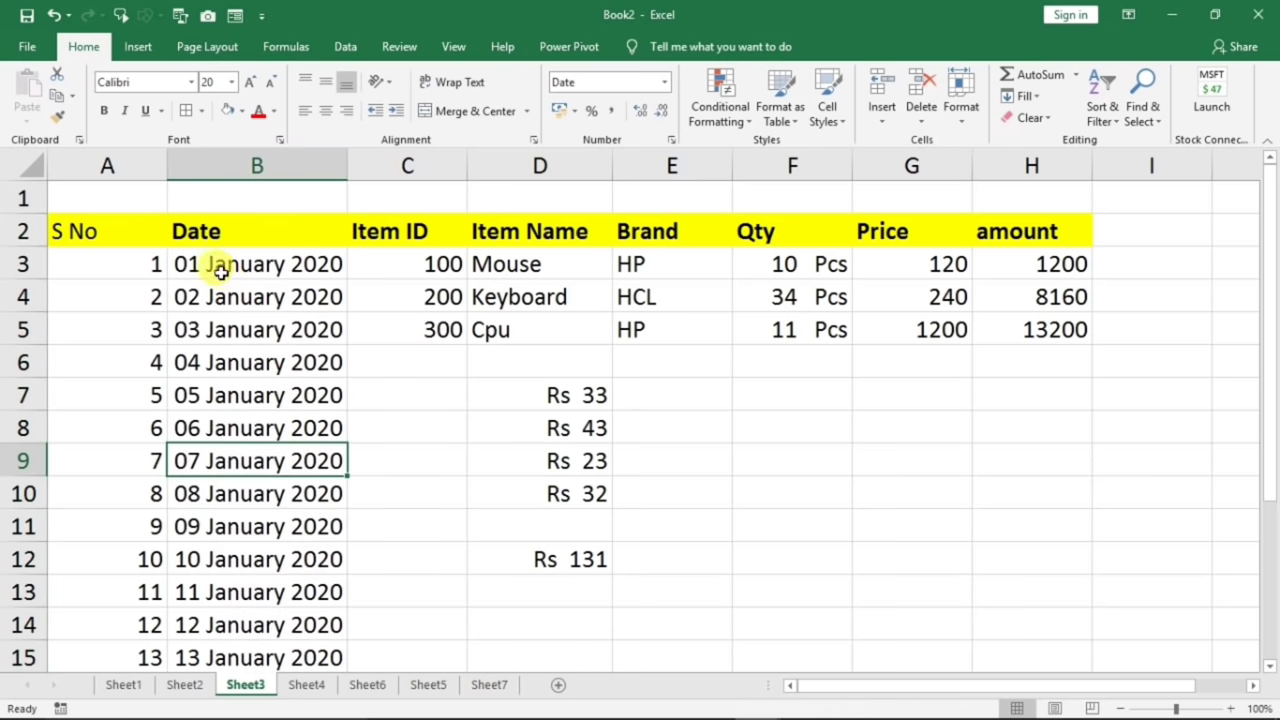
scroll(243, 457, down, 1)
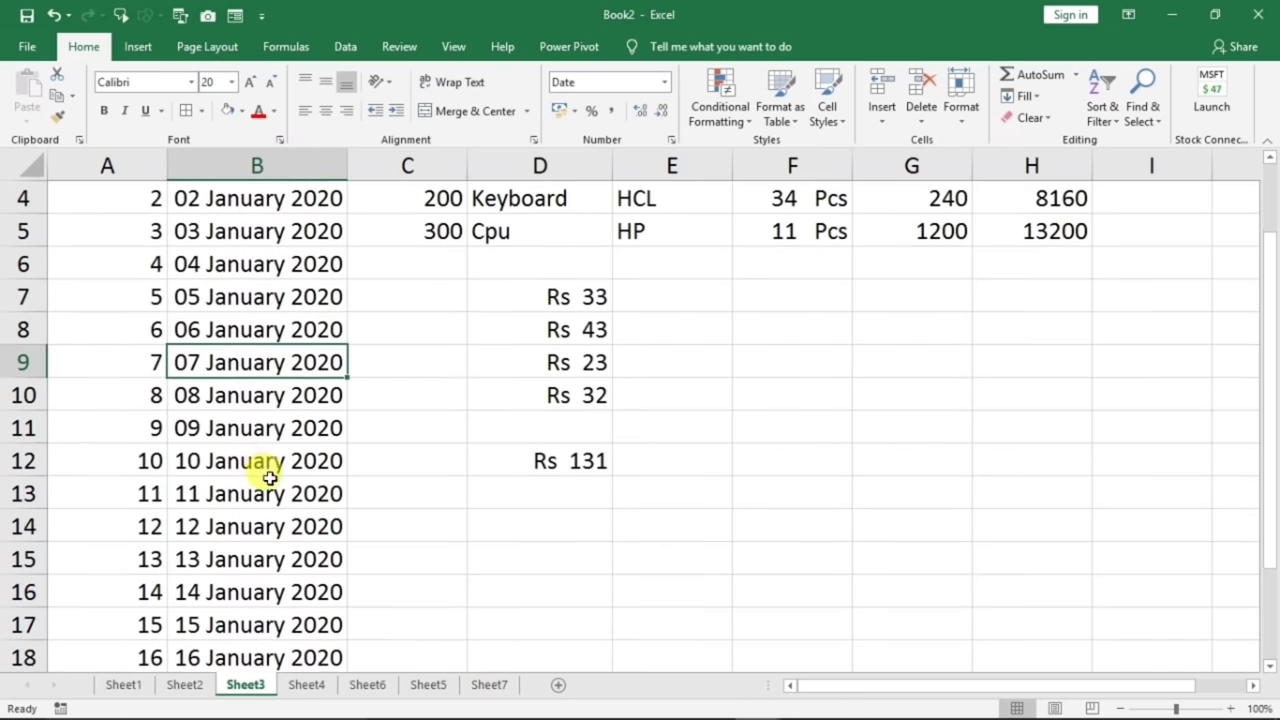
scroll(270, 478, up, 1)
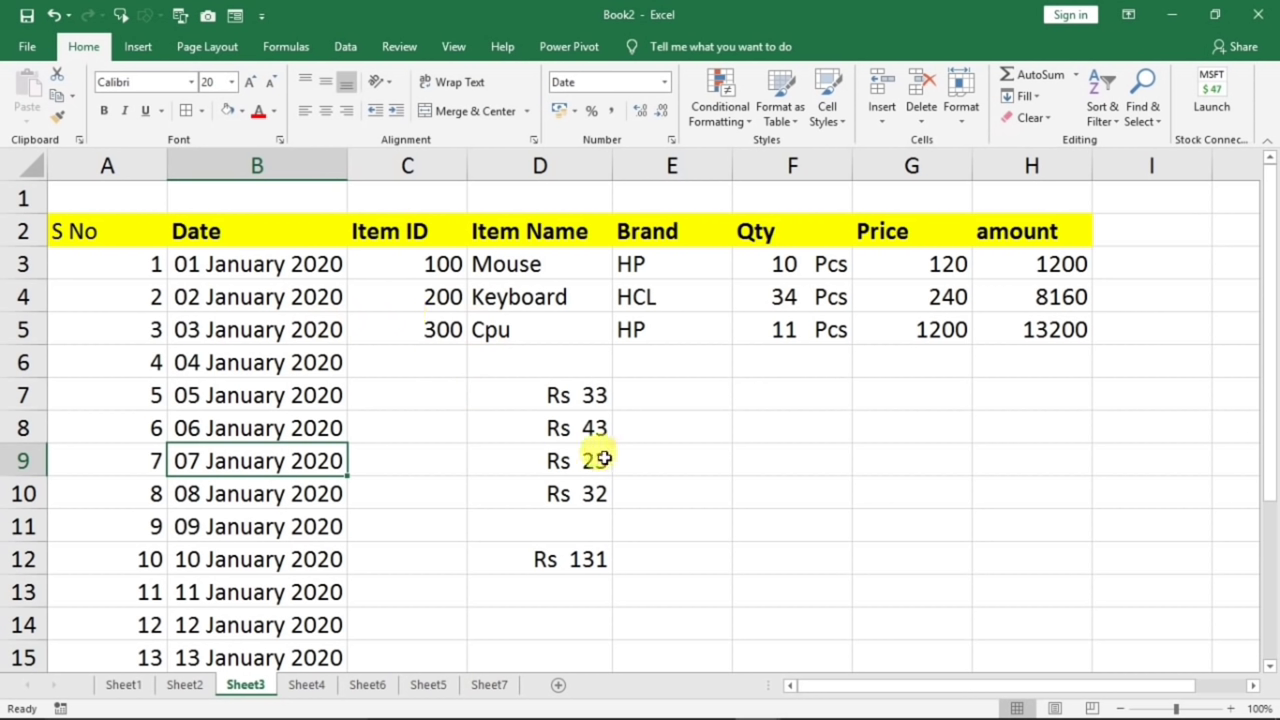
click(307, 684)
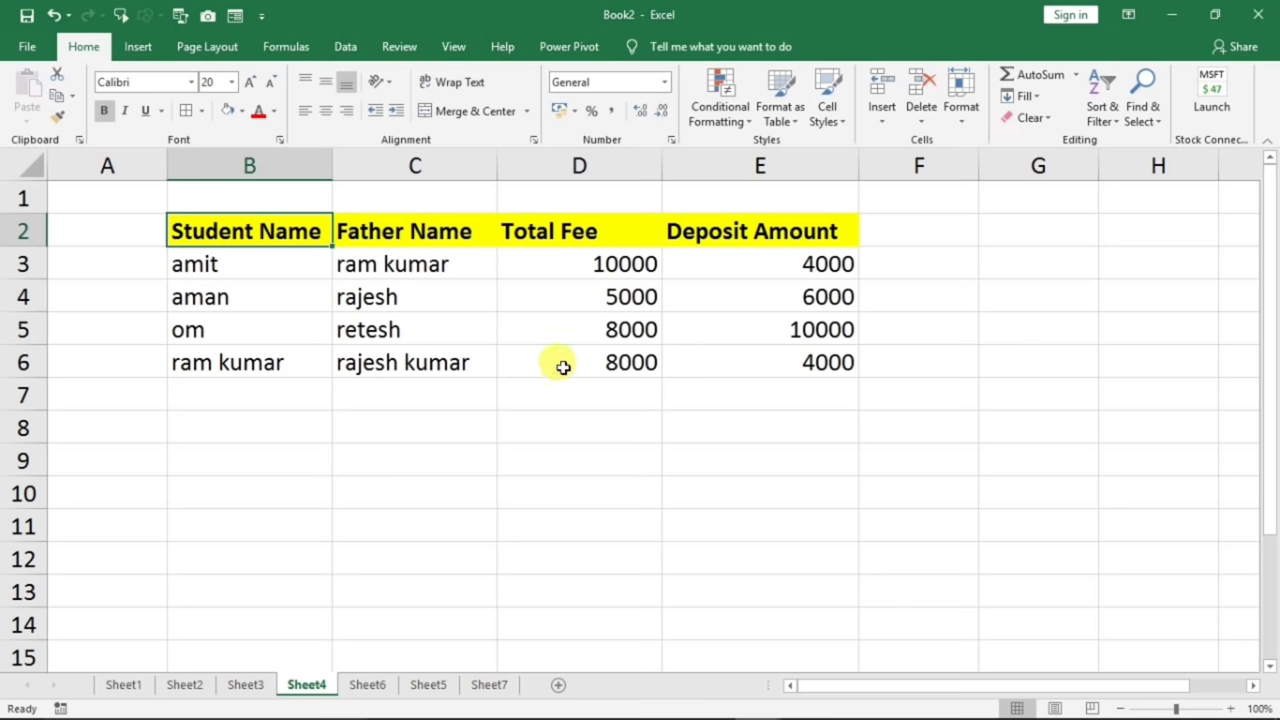
- Point out the first Total Fee and Deposit values and add a Balance heading in F2
click(585, 266)
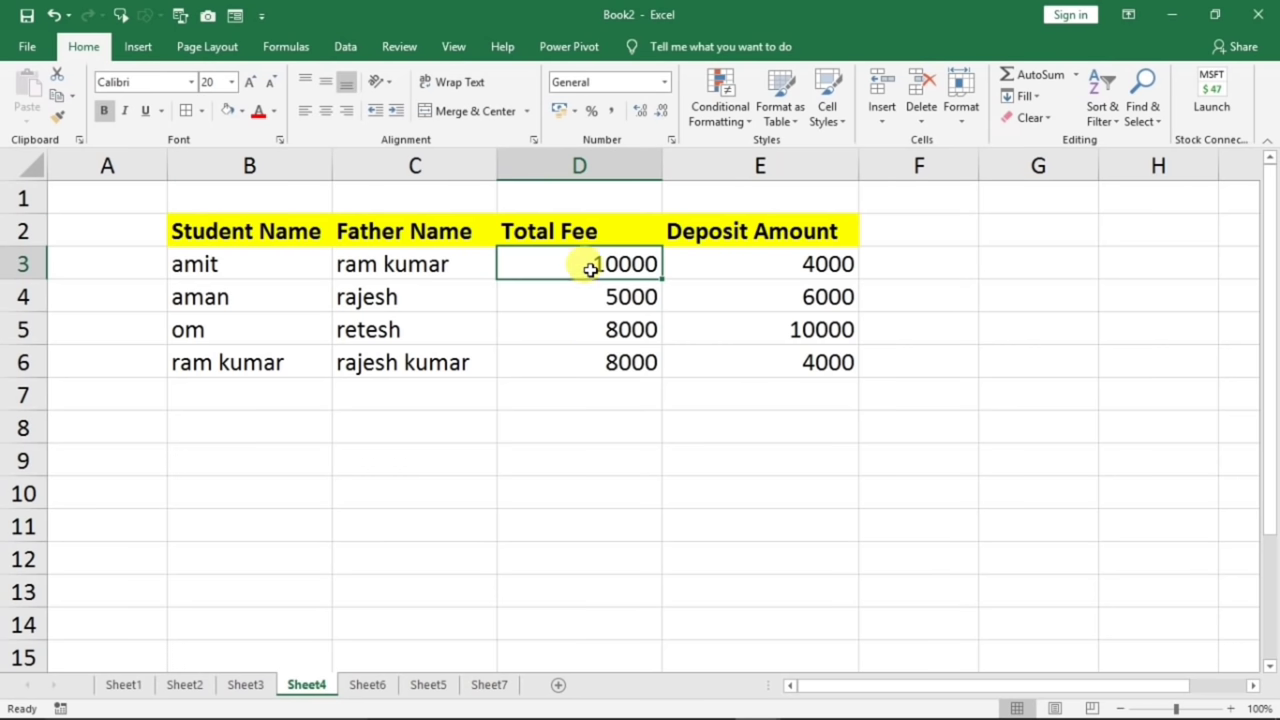
click(750, 268)
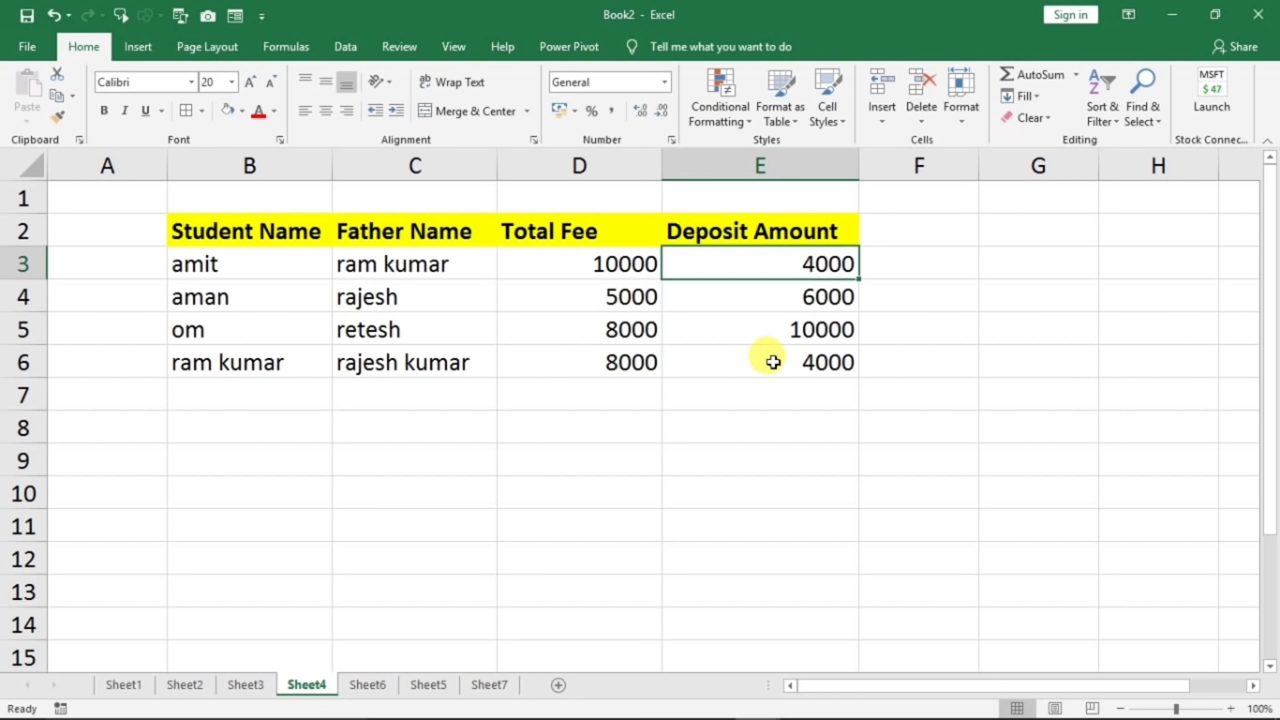
click(910, 232)
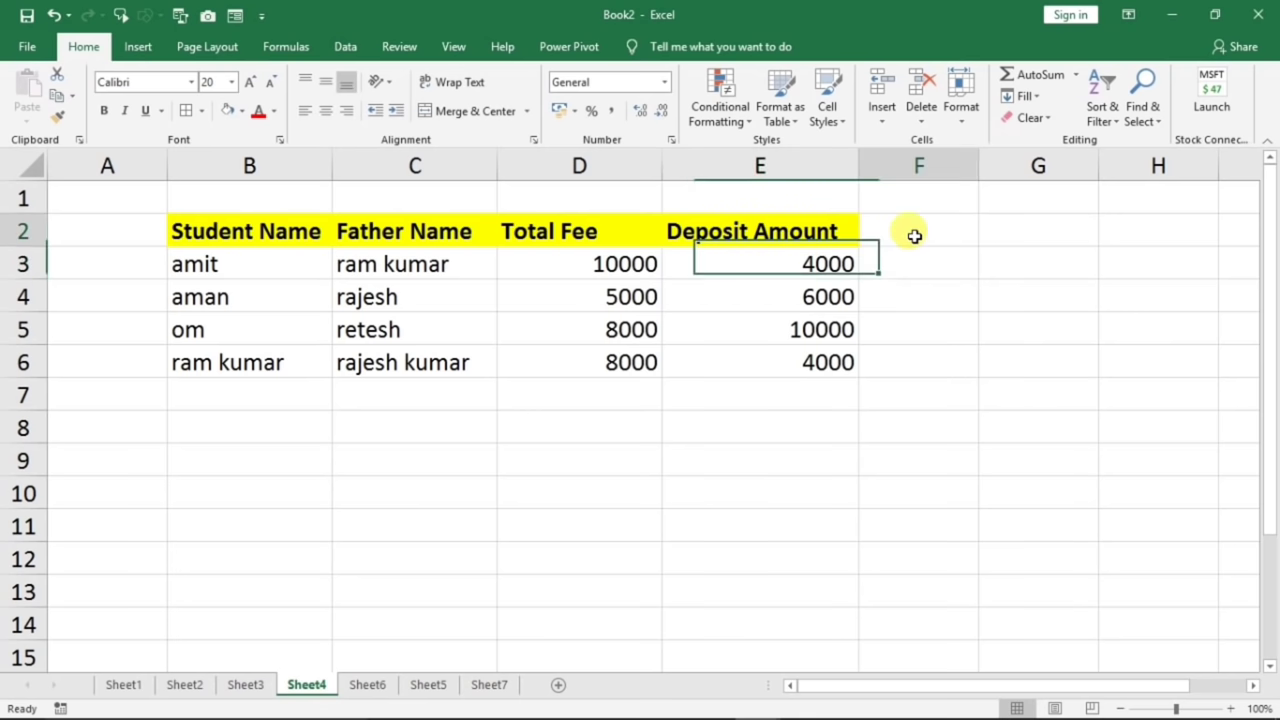
text(Ba)
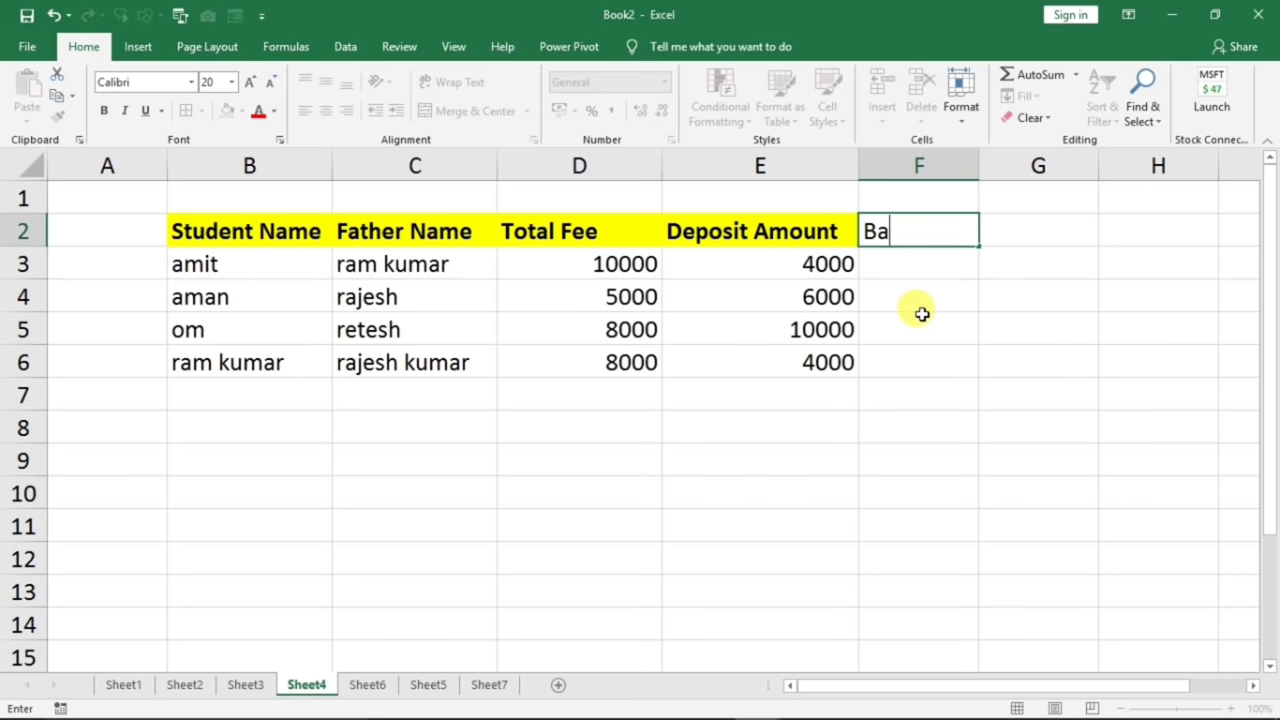
text(lance)
click(910, 264)
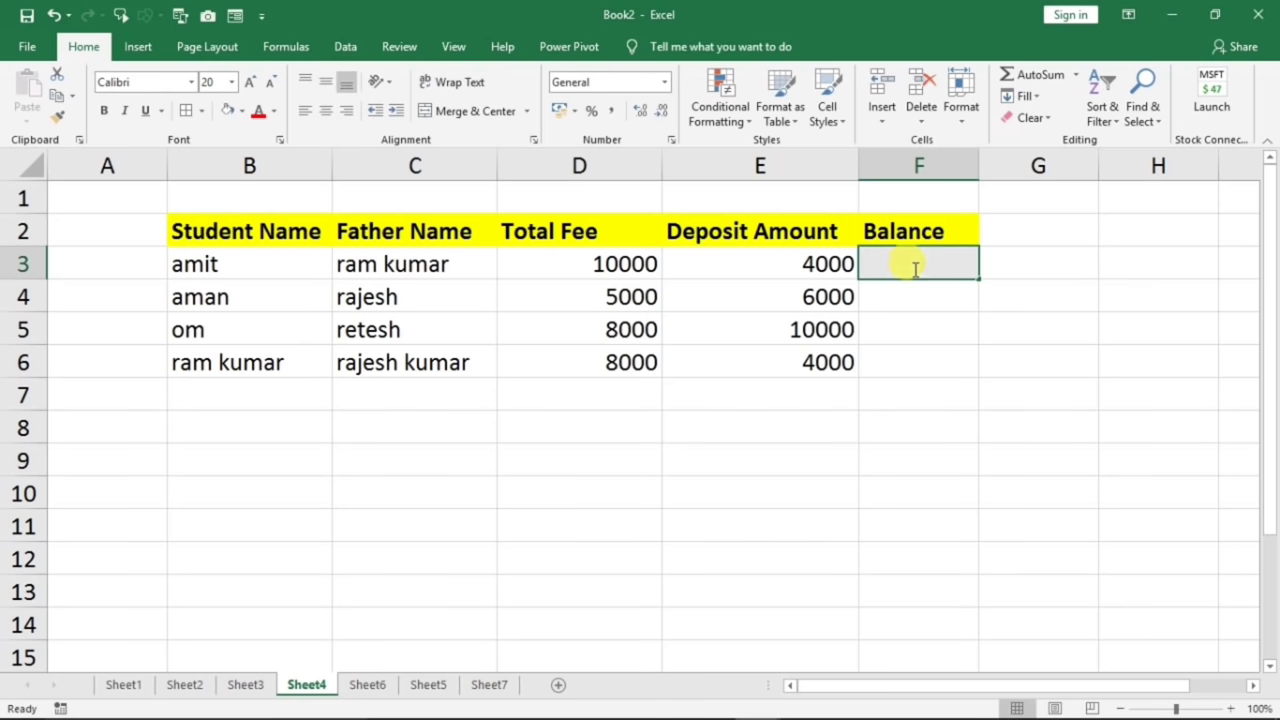
- Enter =D3-E3 and fill it down to F6, giving 6000, -1000, -2000 and 4000
text(=)
click(625, 264)
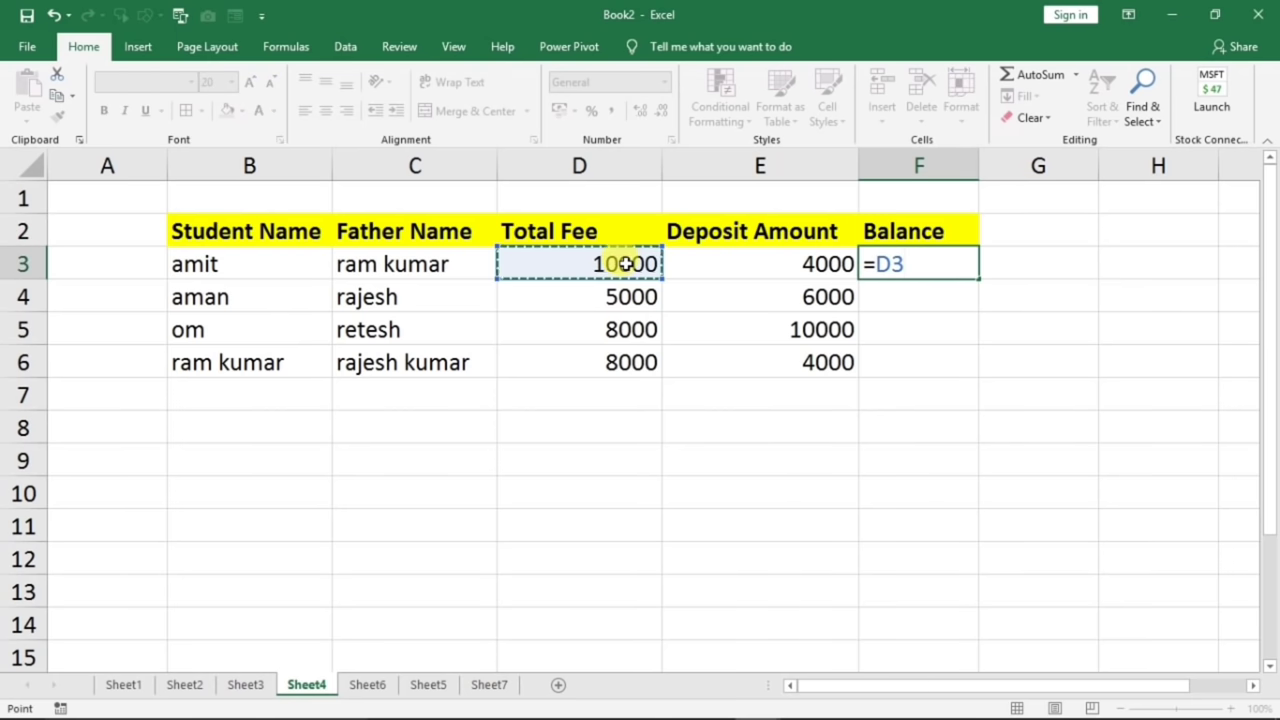
text(-)
click(758, 267)
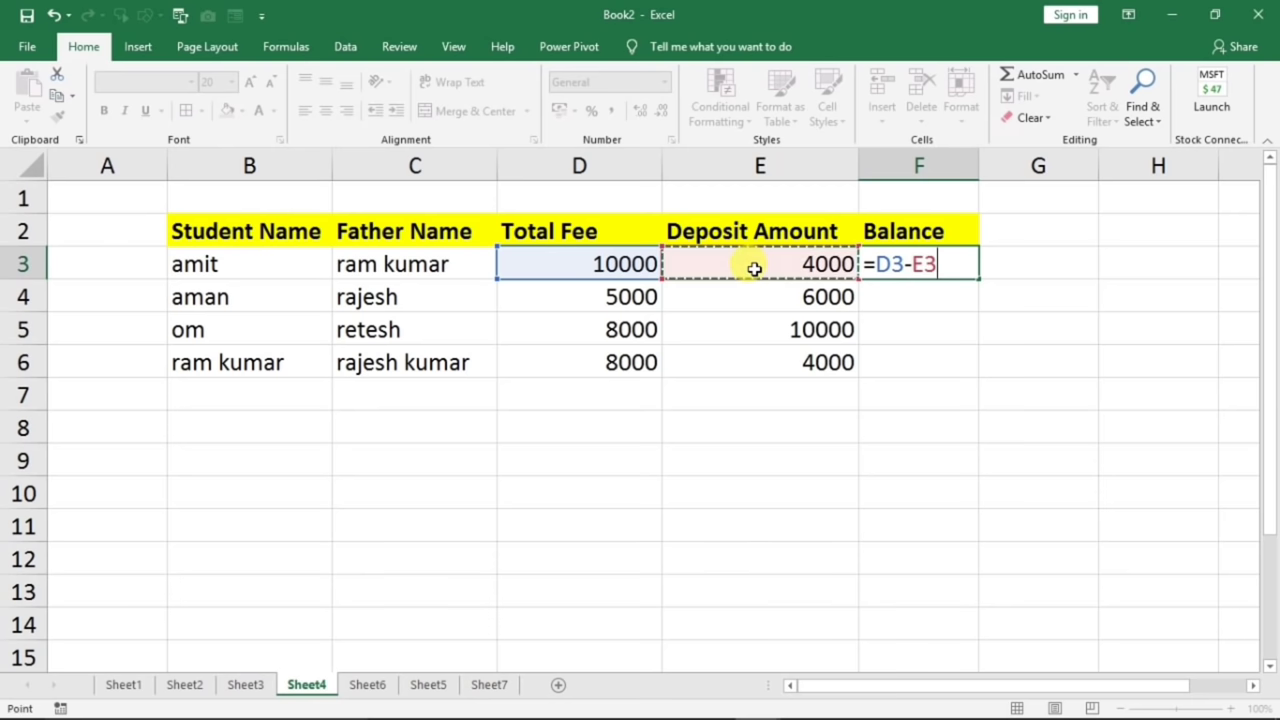
key(Return)
click(938, 274)
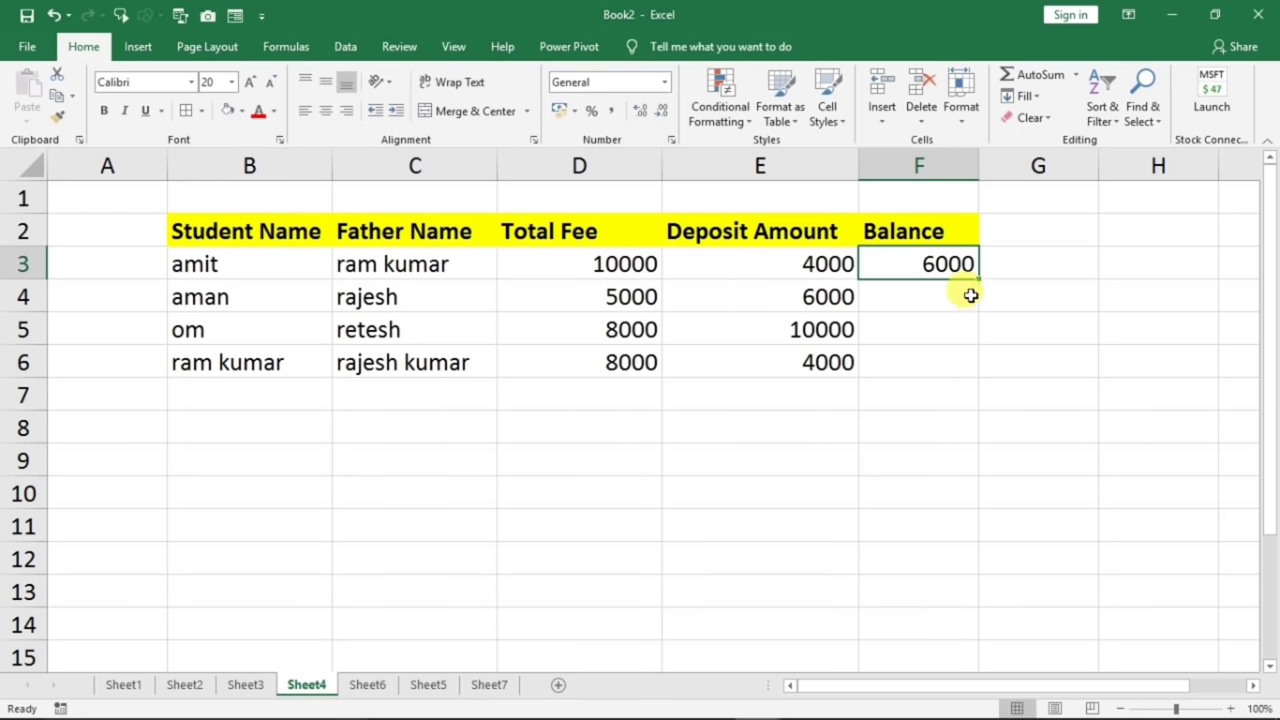
drag(977, 279, 981, 382)
click(945, 463)
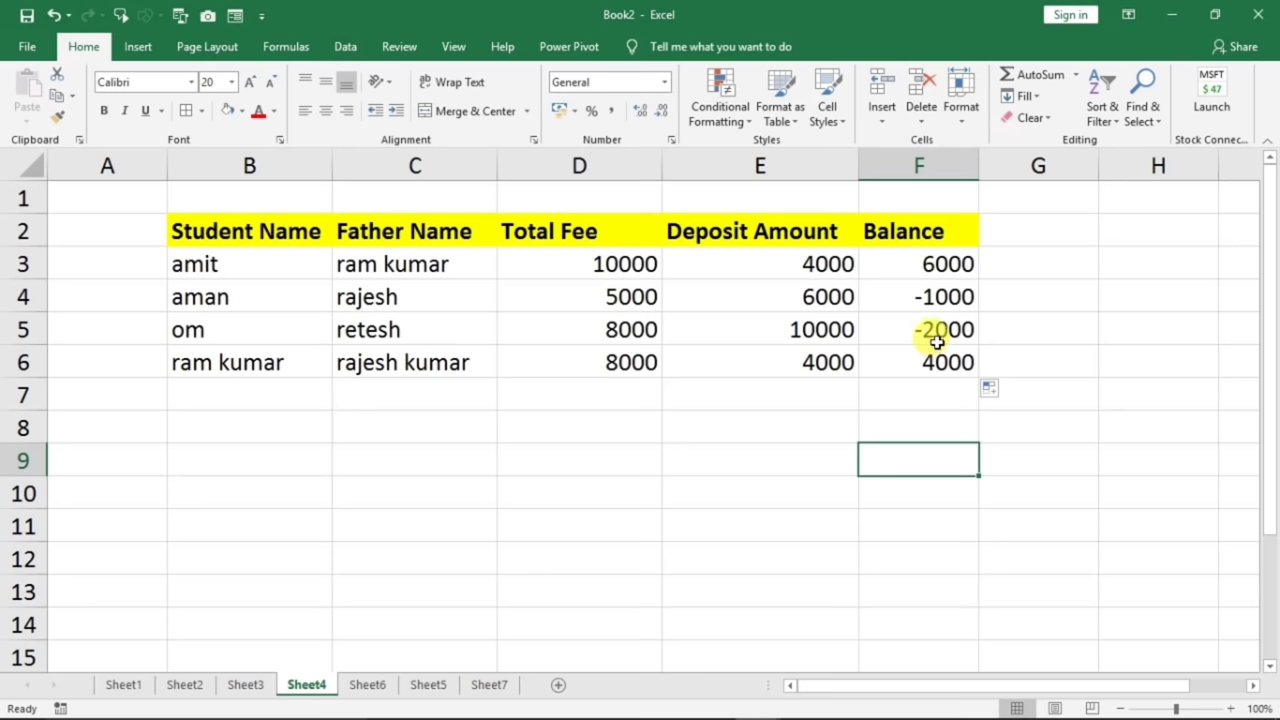
drag(912, 262, 915, 362)
- Format the balances as Number with no decimals and red negatives without minus signs
right_click(907, 294)
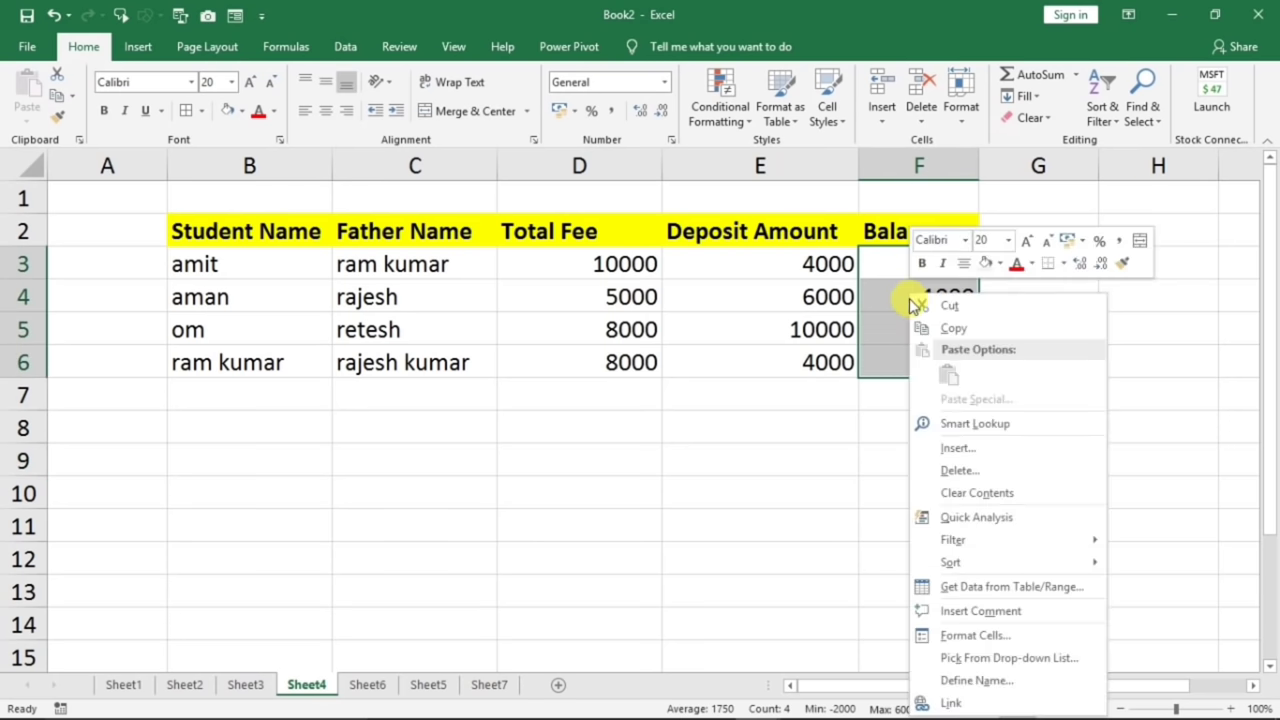
click(980, 636)
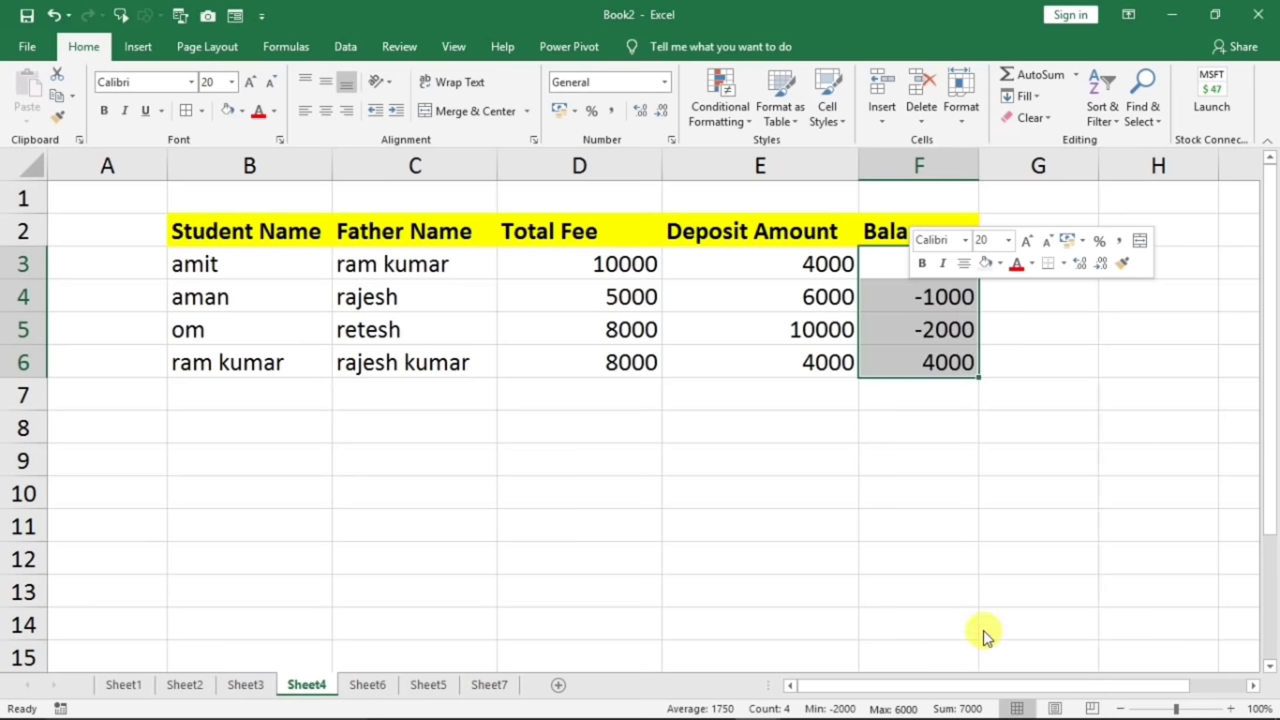
click(775, 359)
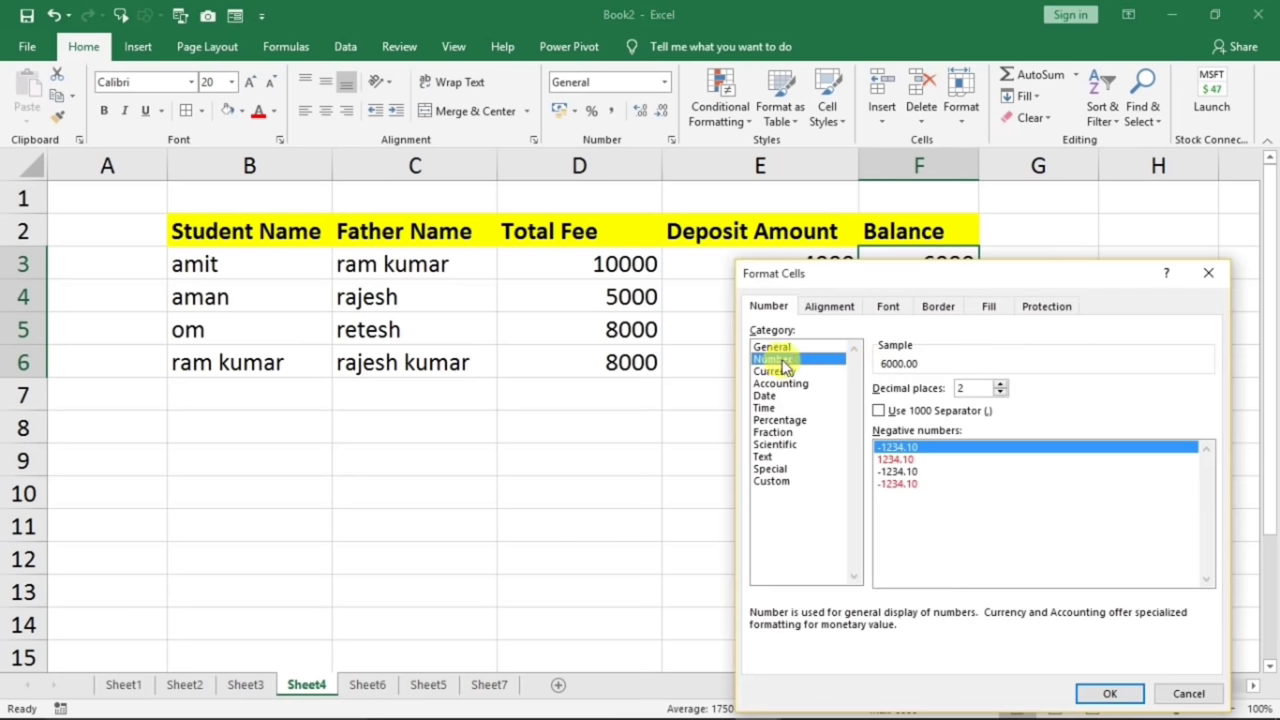
drag(905, 285, 500, 206)
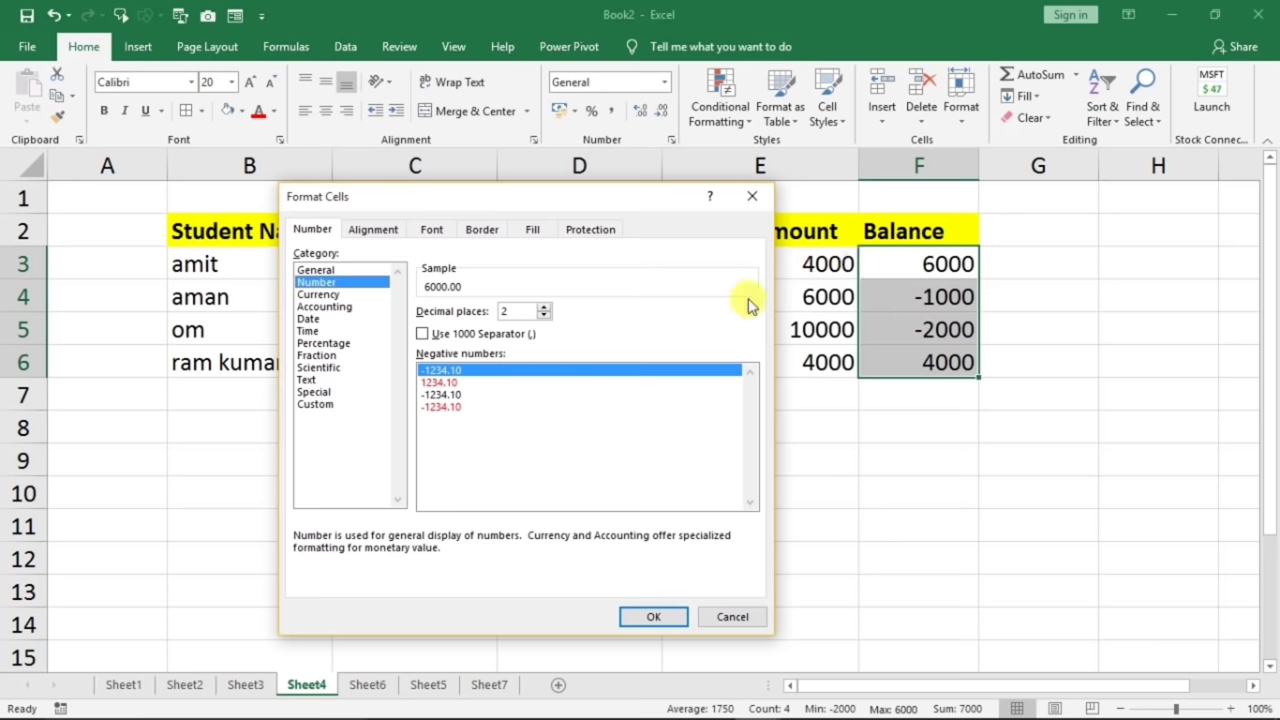
click(543, 316)
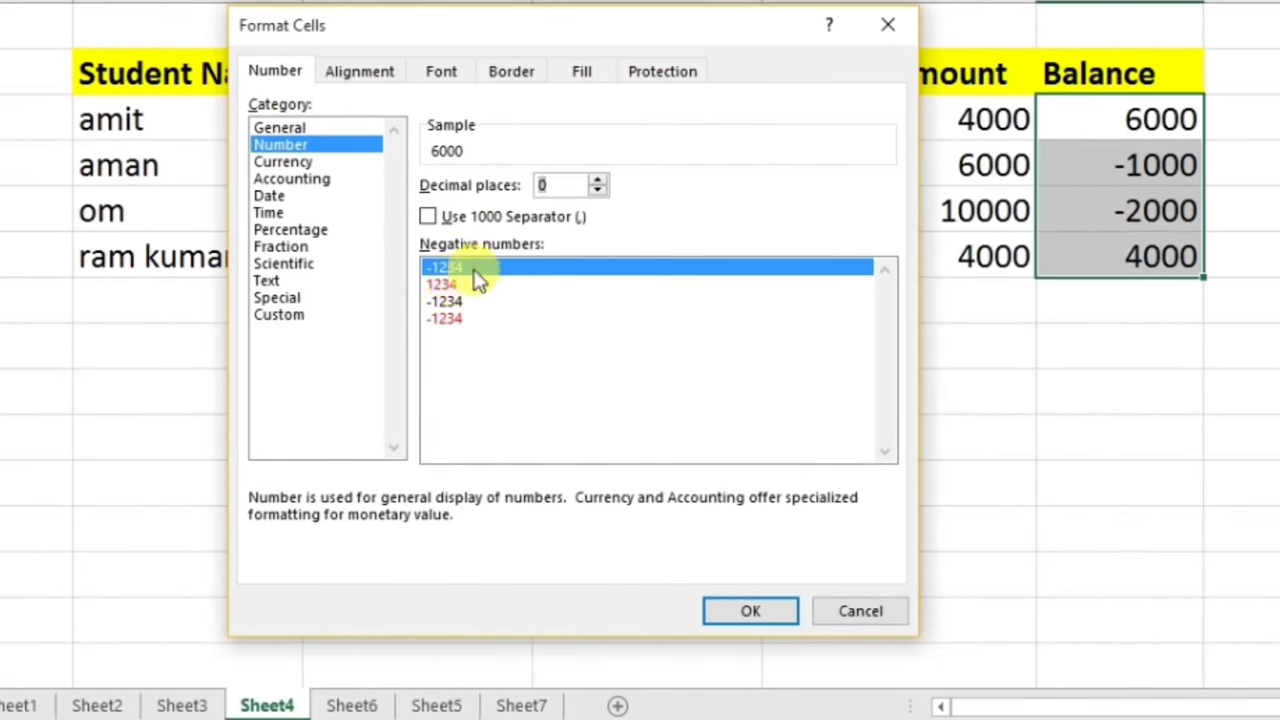
click(446, 286)
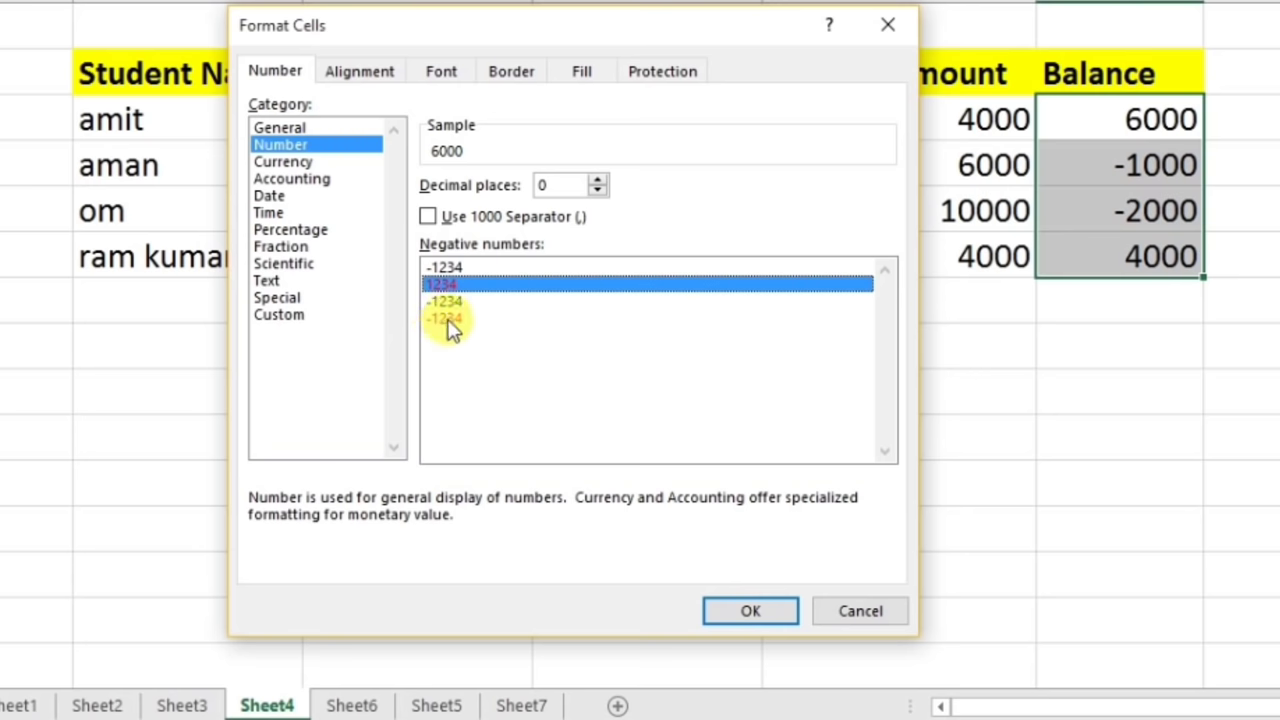
click(449, 320)
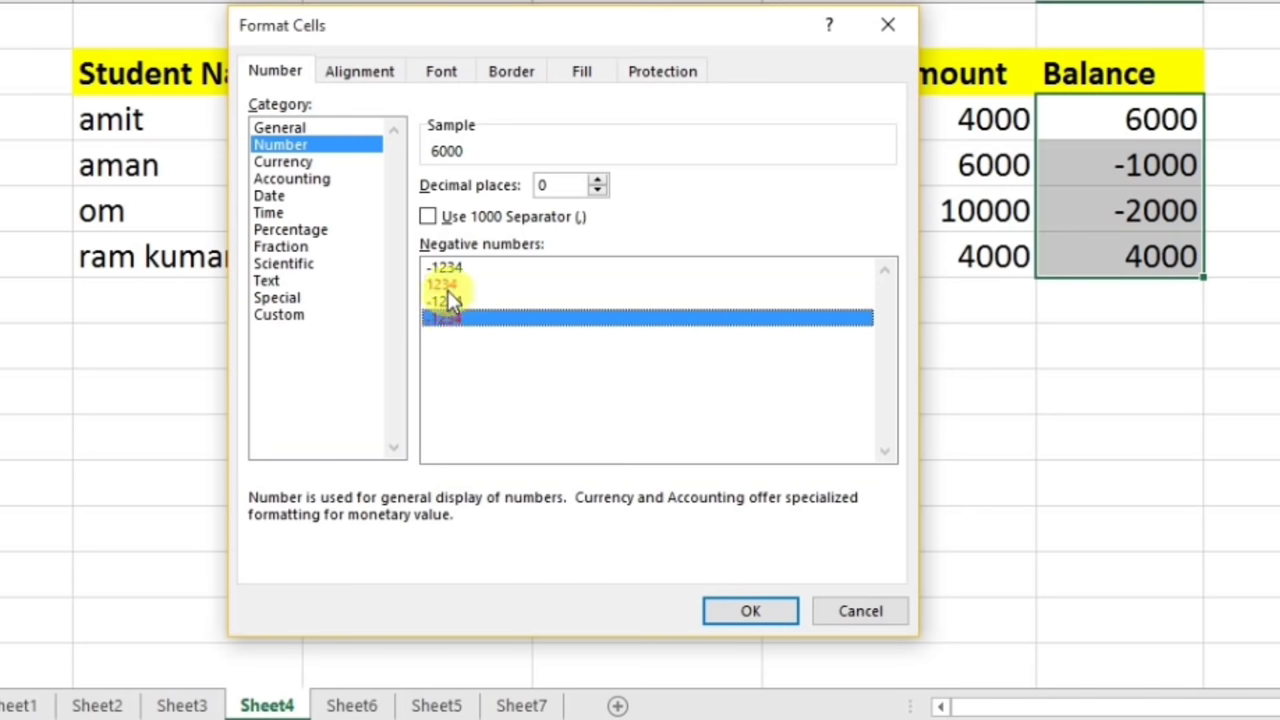
click(447, 287)
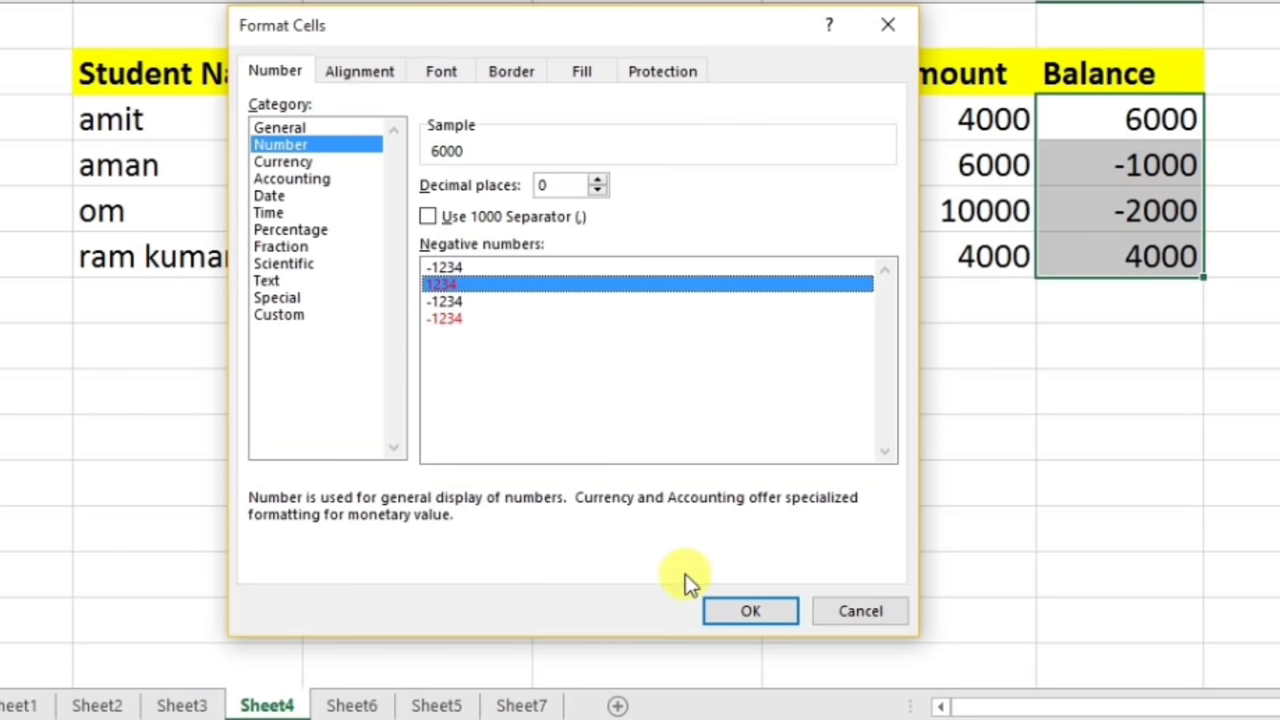
click(745, 610)
click(1240, 258)
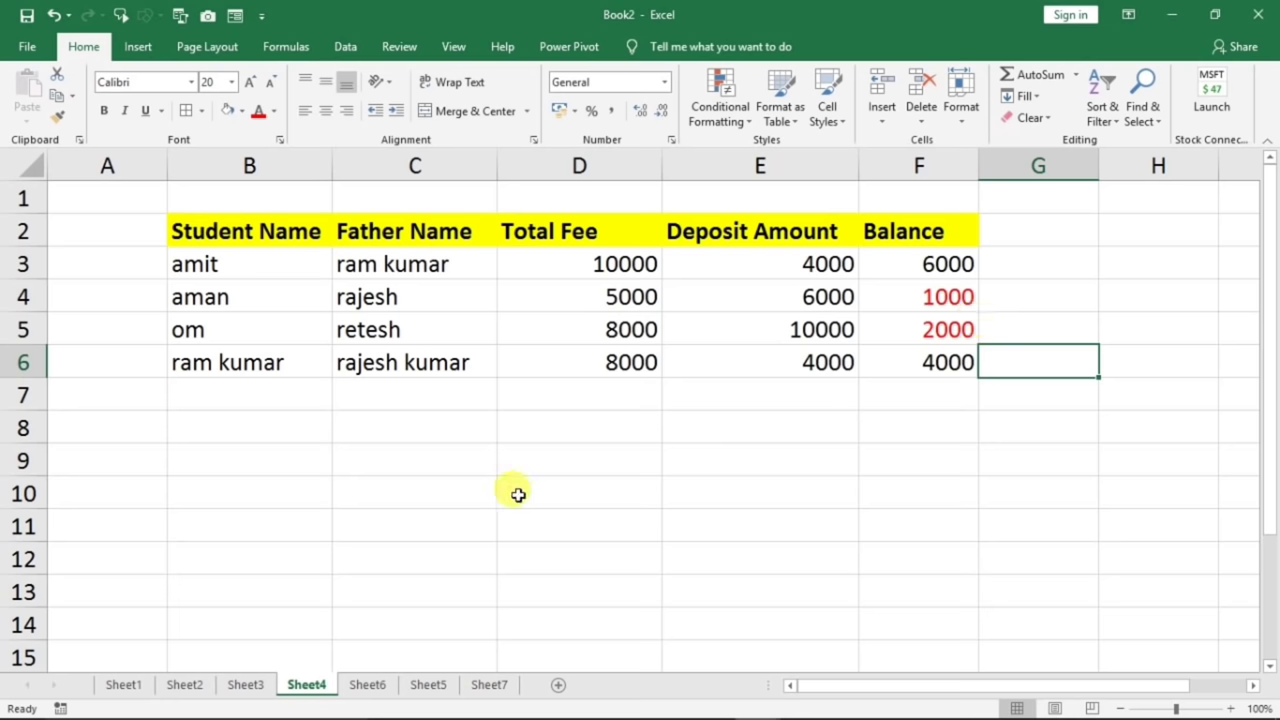
click(357, 688)
- On Sheet5, point out the blank score cells D4, D8, E6, F8, G5 and H7
click(420, 686)
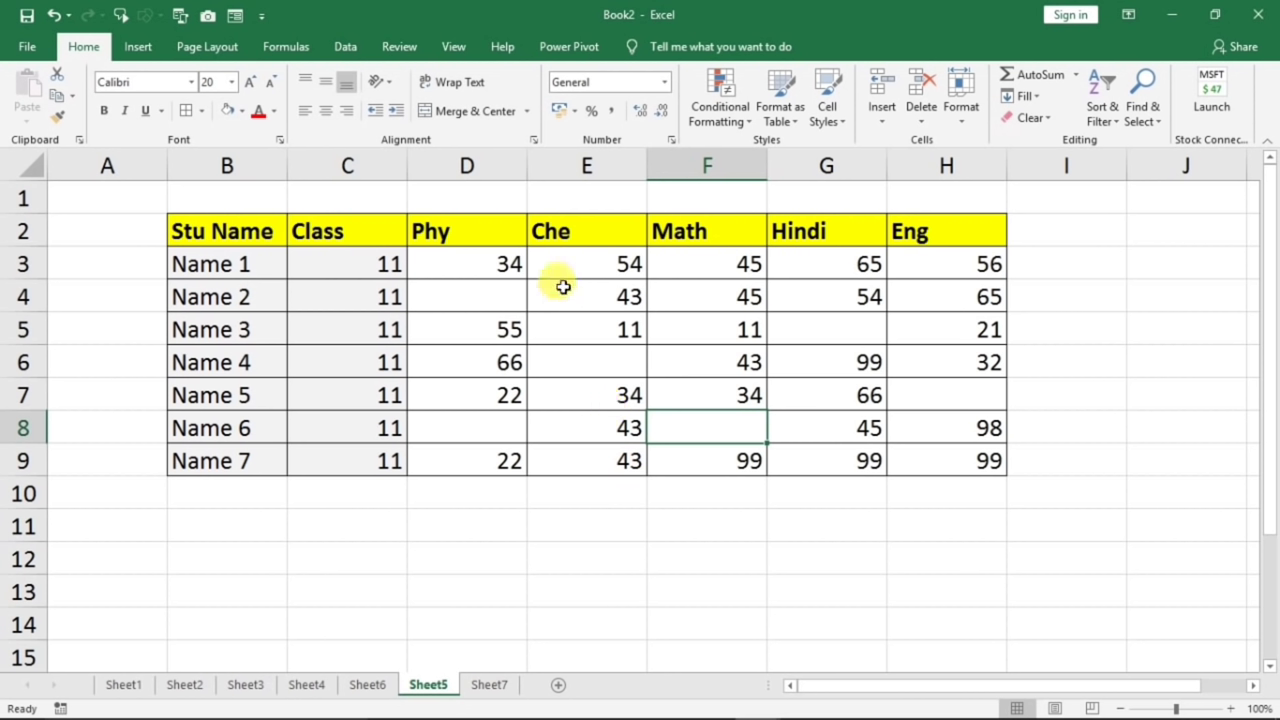
click(483, 303)
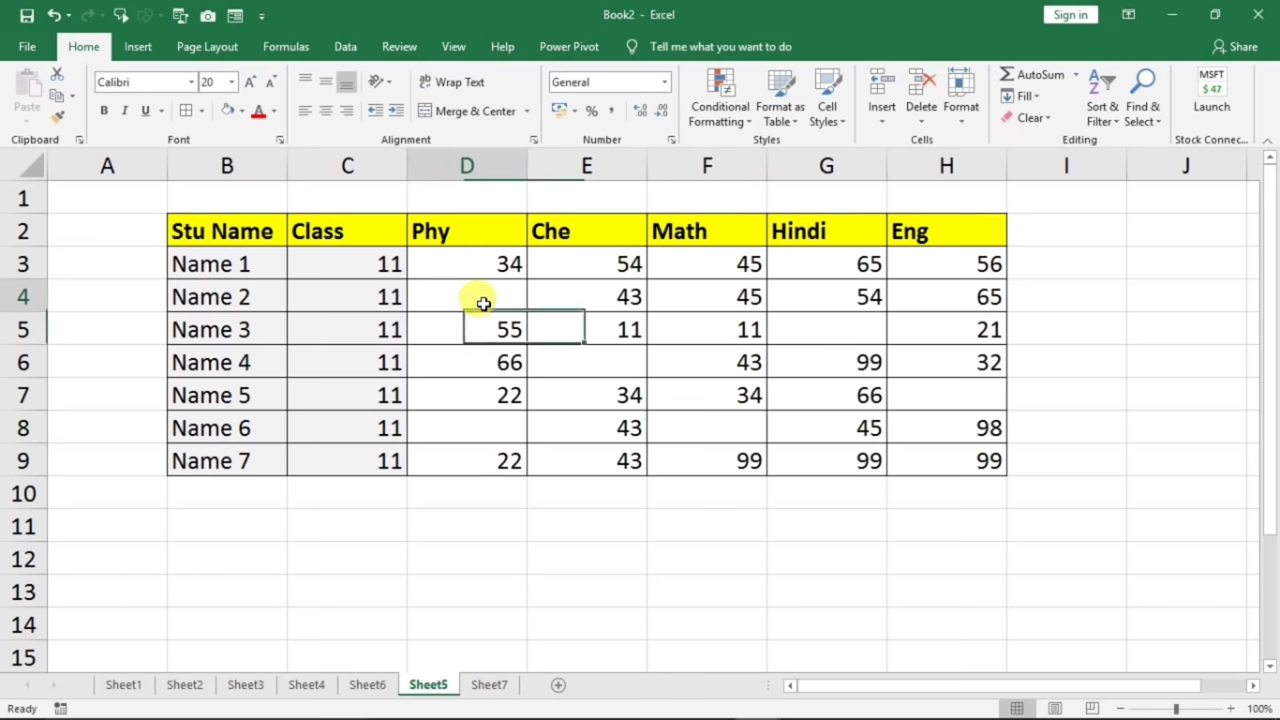
click(489, 420)
click(609, 372)
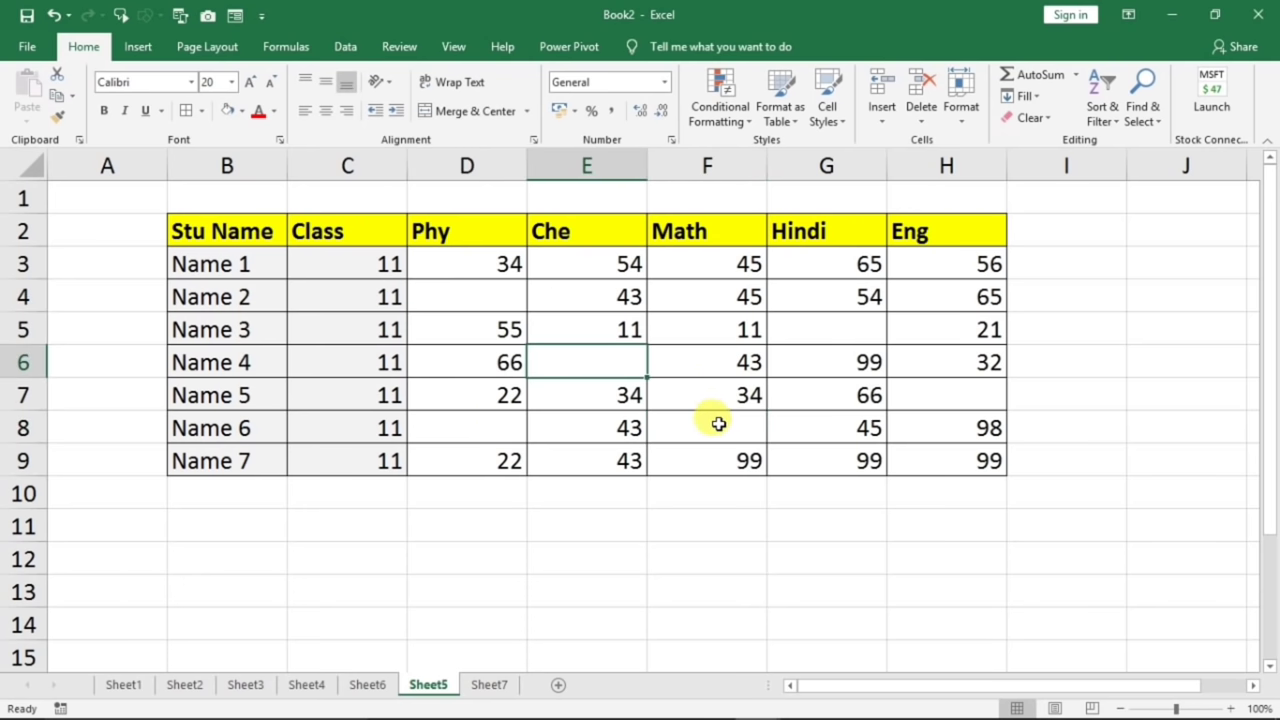
click(716, 424)
click(845, 334)
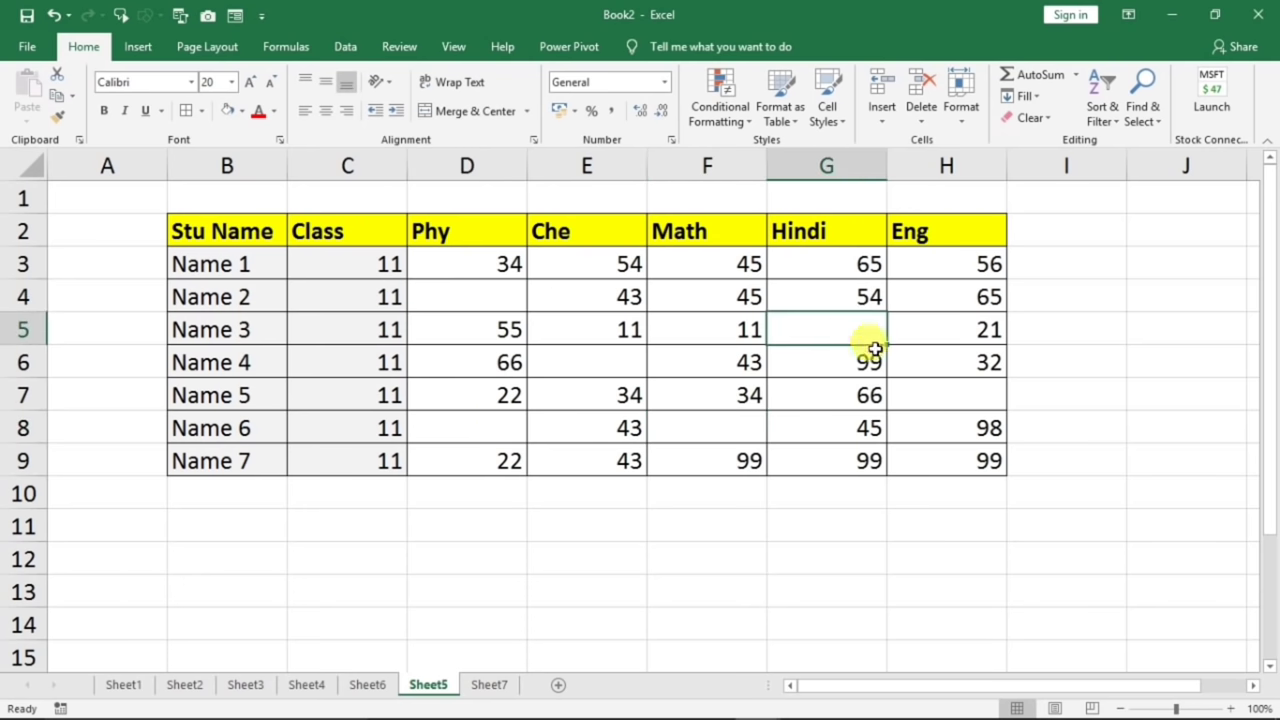
click(918, 392)
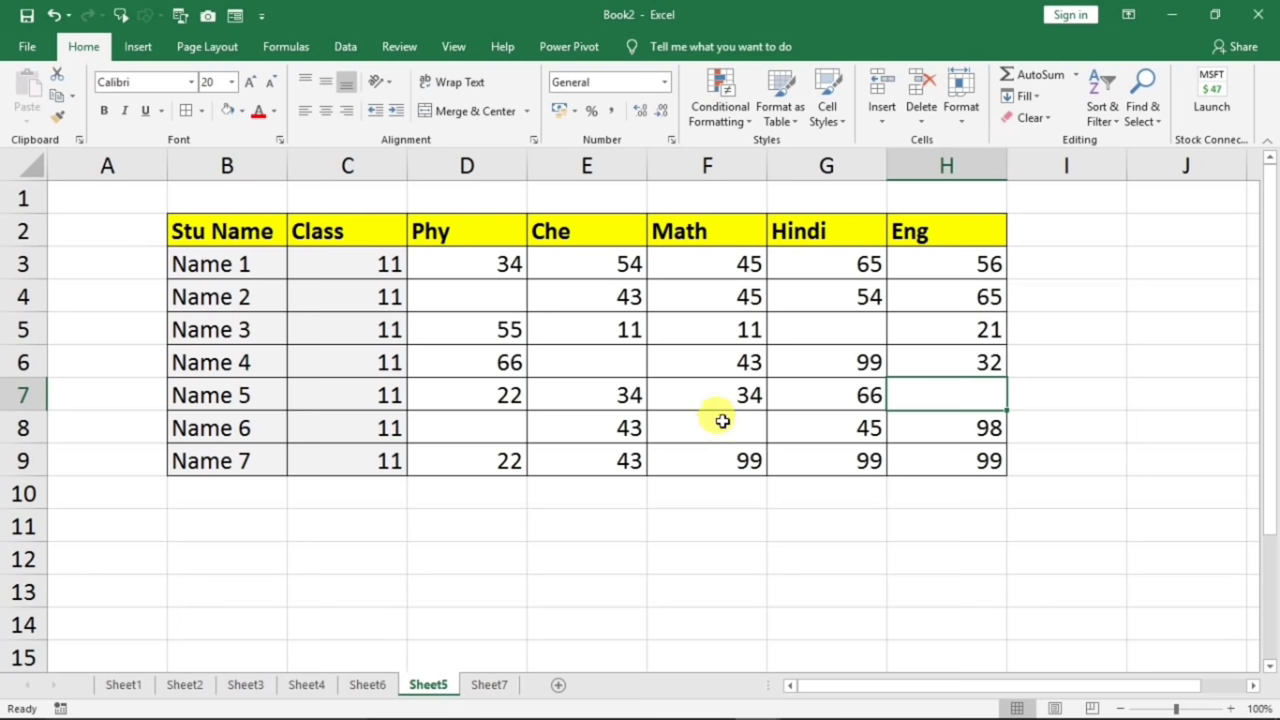
click(490, 300)
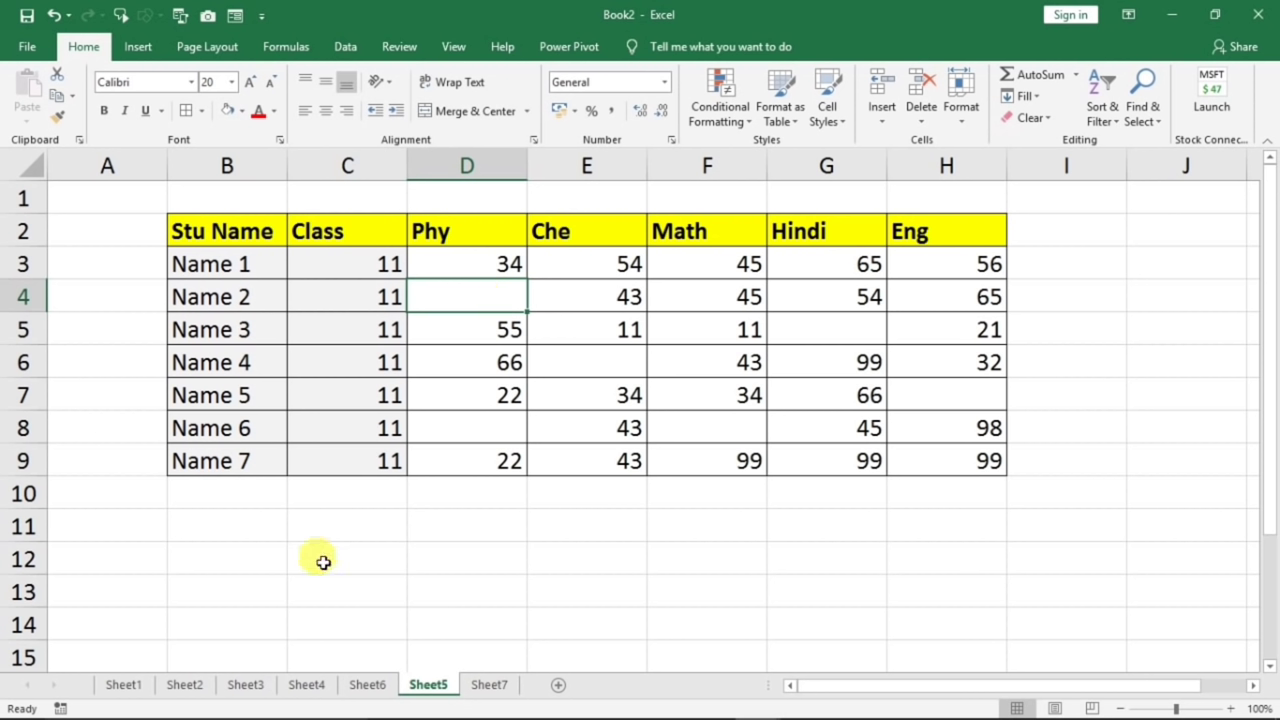
scroll(320, 560, down, 3)
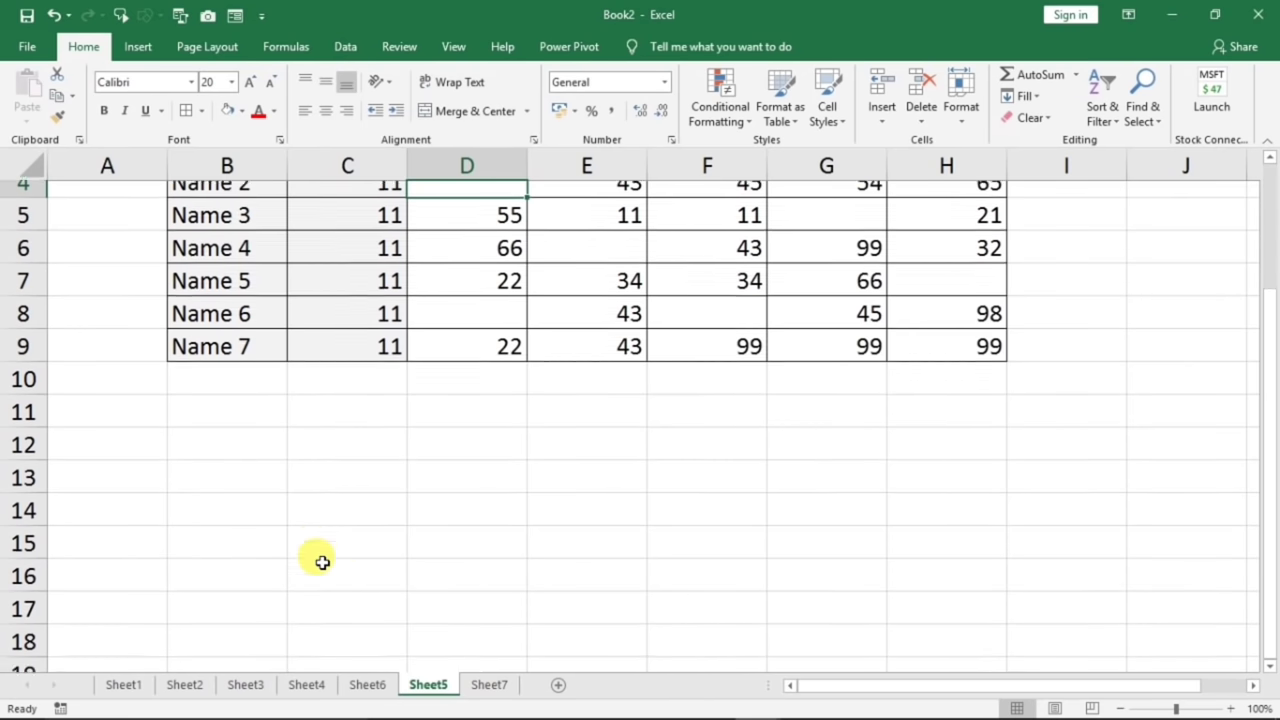
- Fill all 21 cells of B13:D19 with 'ok' in one Ctrl+Enter entry
click(255, 276)
drag(257, 304, 429, 485)
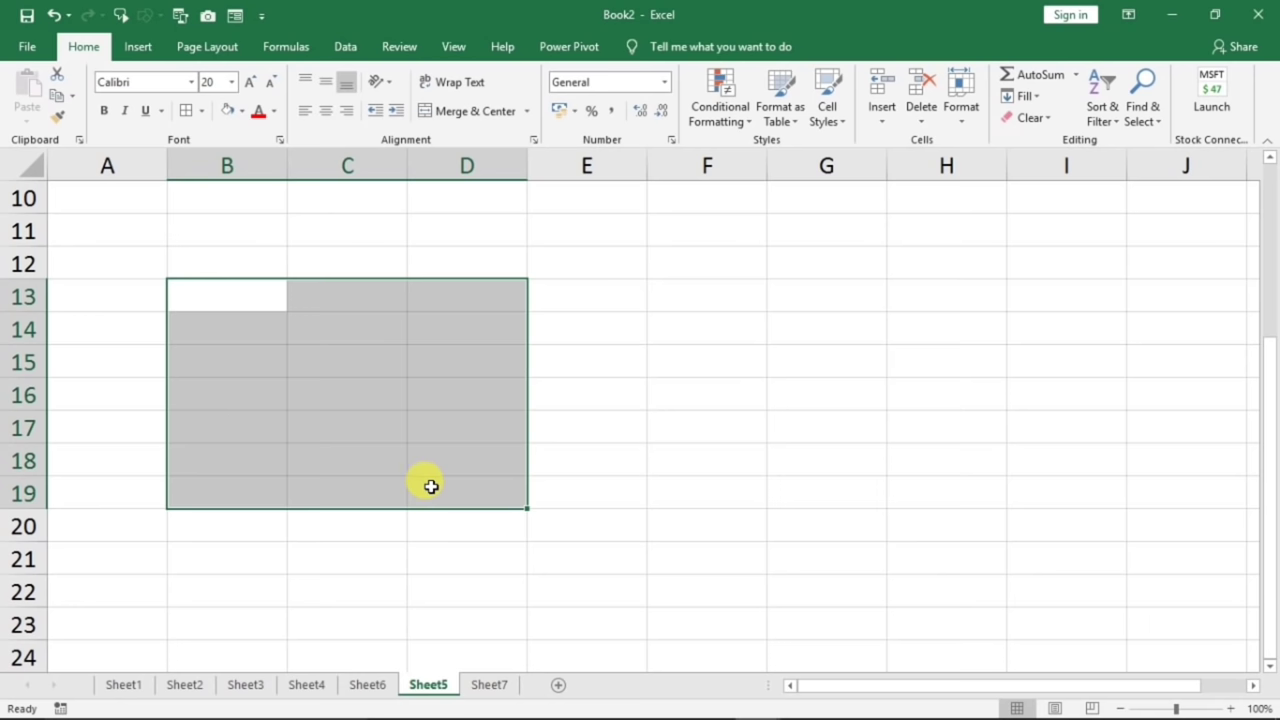
click(430, 486)
drag(229, 289, 500, 483)
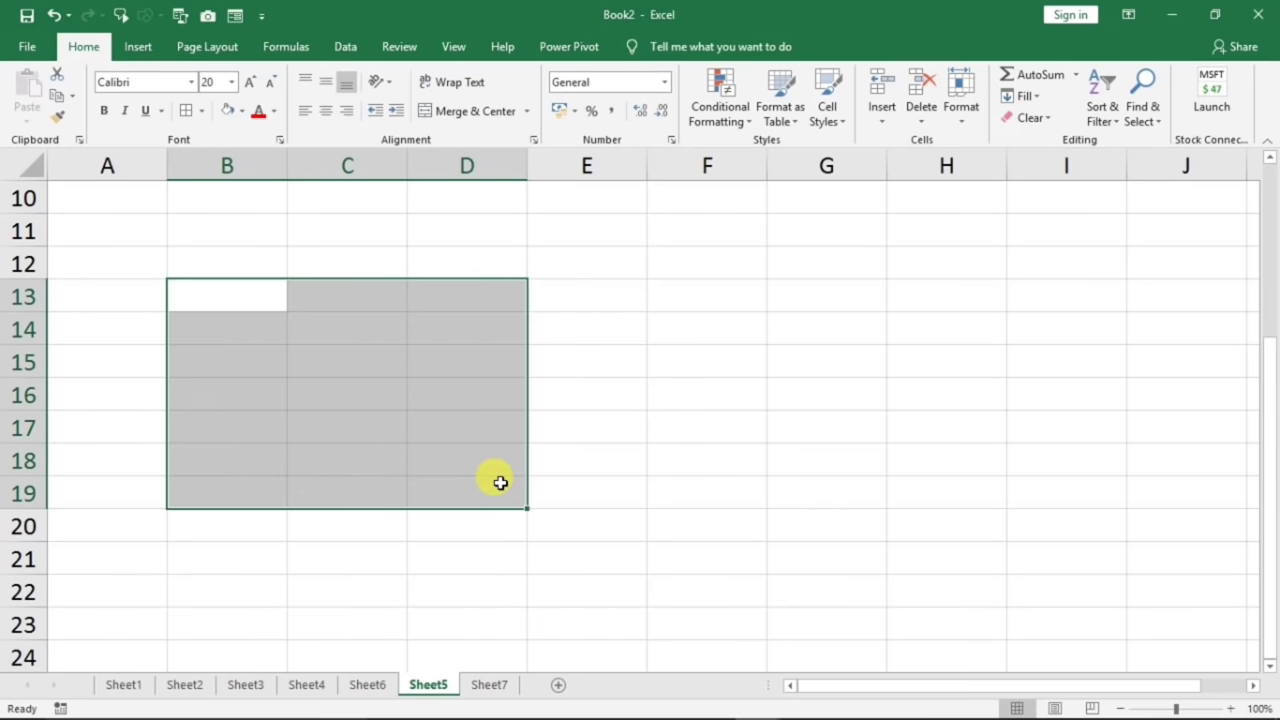
text(ok)
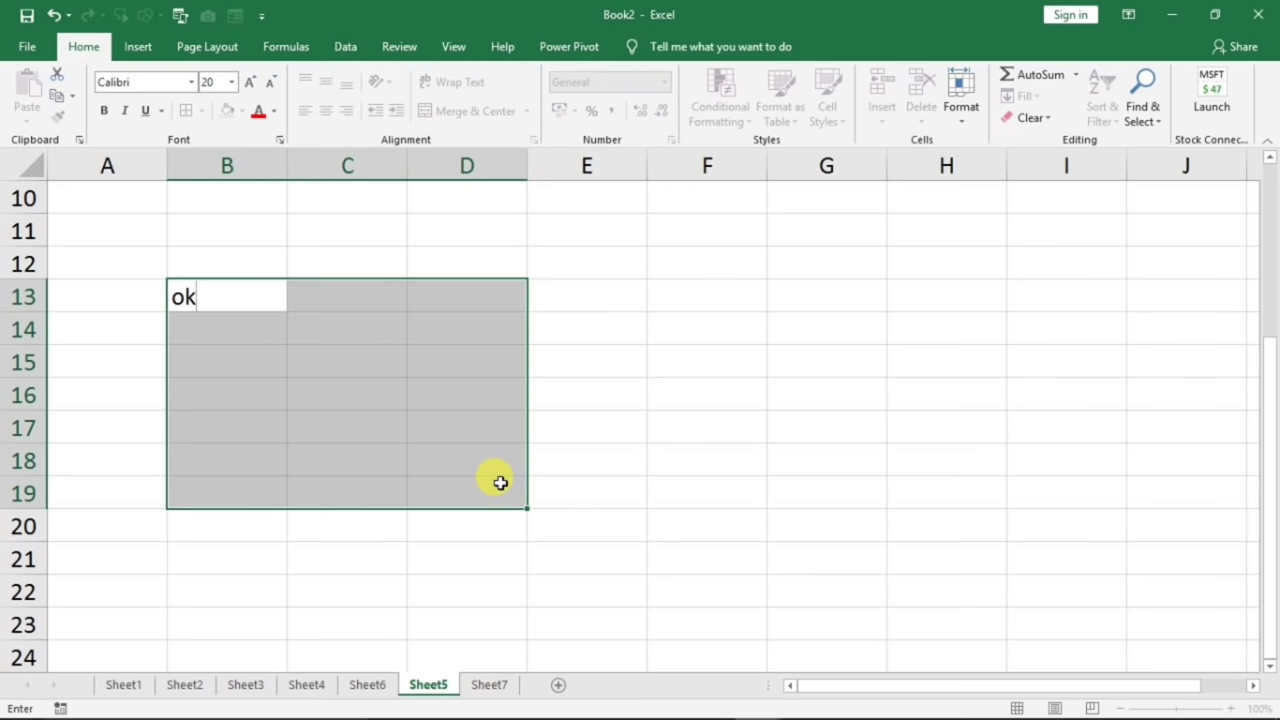
key(ctrl+Return)
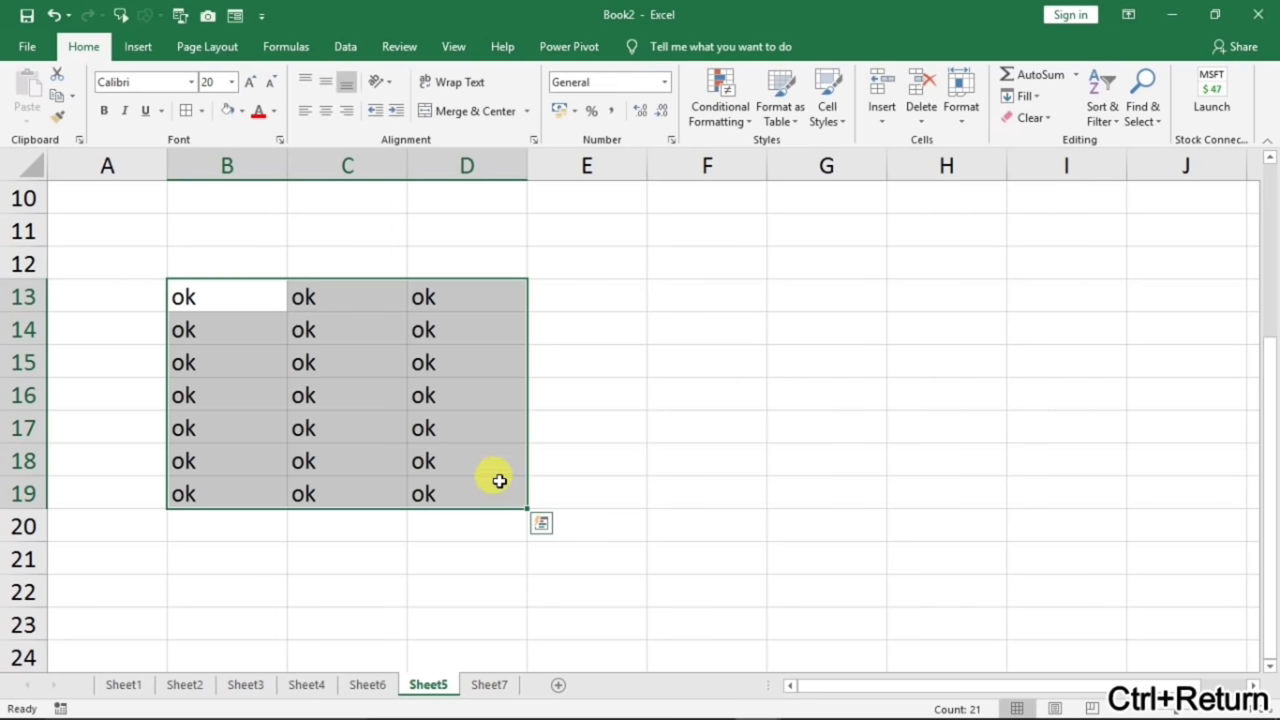
- Fill B27:B32, D27:D31, F27:F32, I26:I32, C34:G36 and C23:G24 with 'ok' at once
click(629, 486)
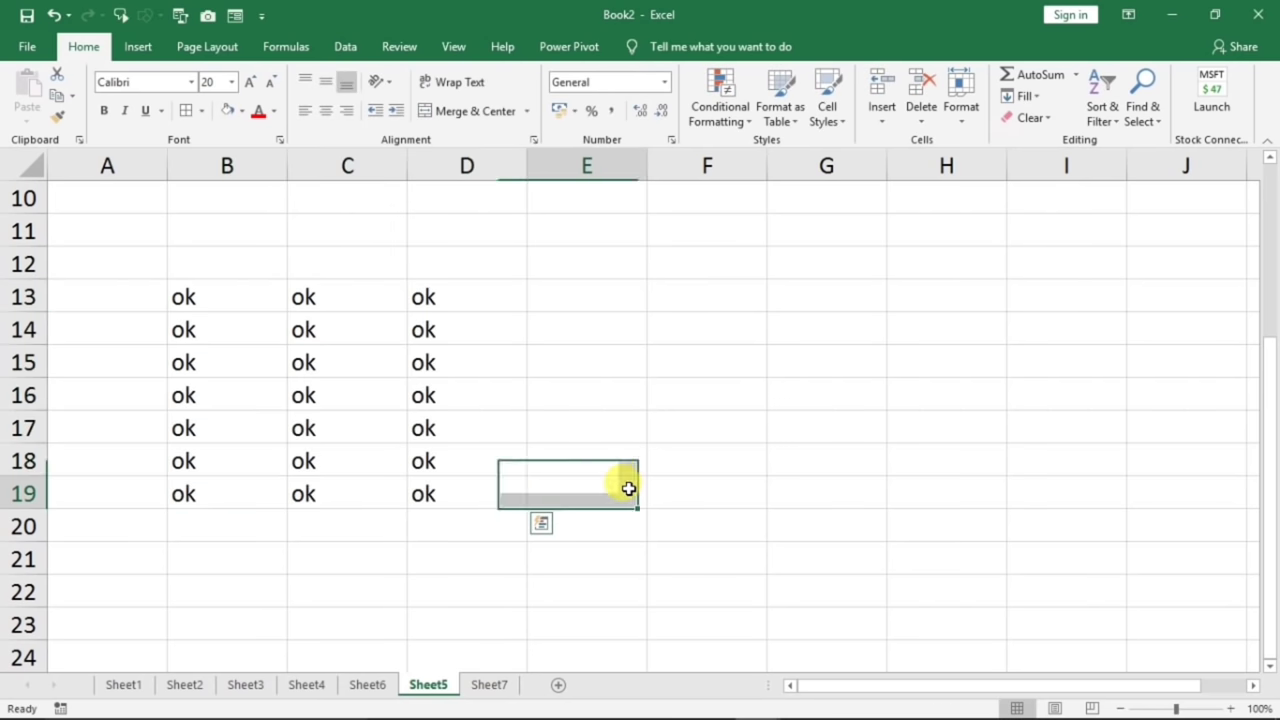
scroll(623, 486, up, 2)
scroll(614, 504, down, 6)
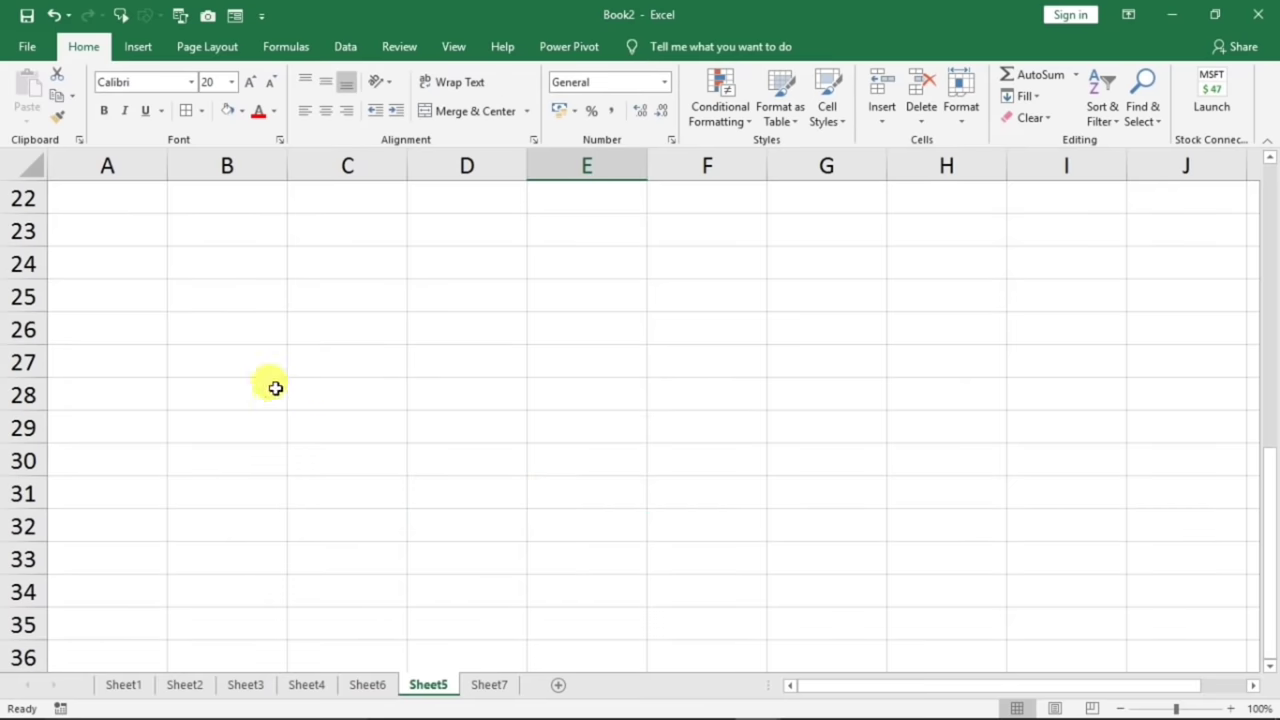
drag(250, 362, 242, 516)
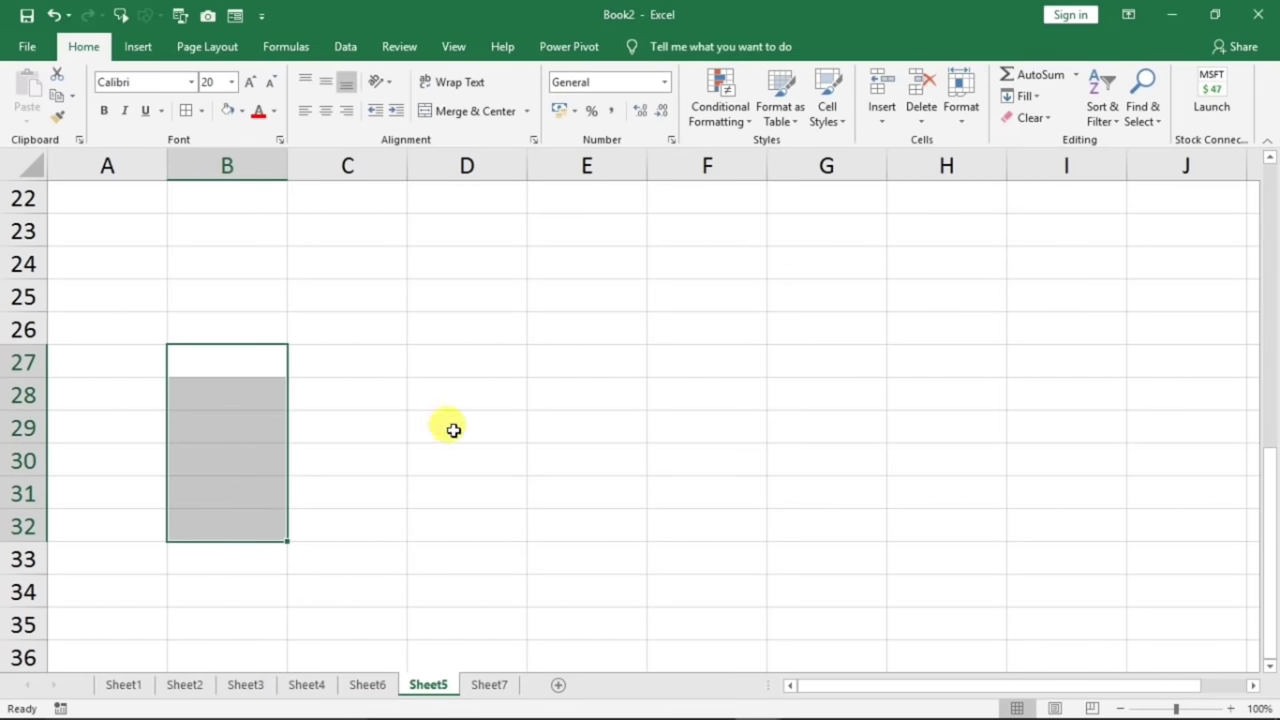
ctrl+drag(483, 366, 494, 503)
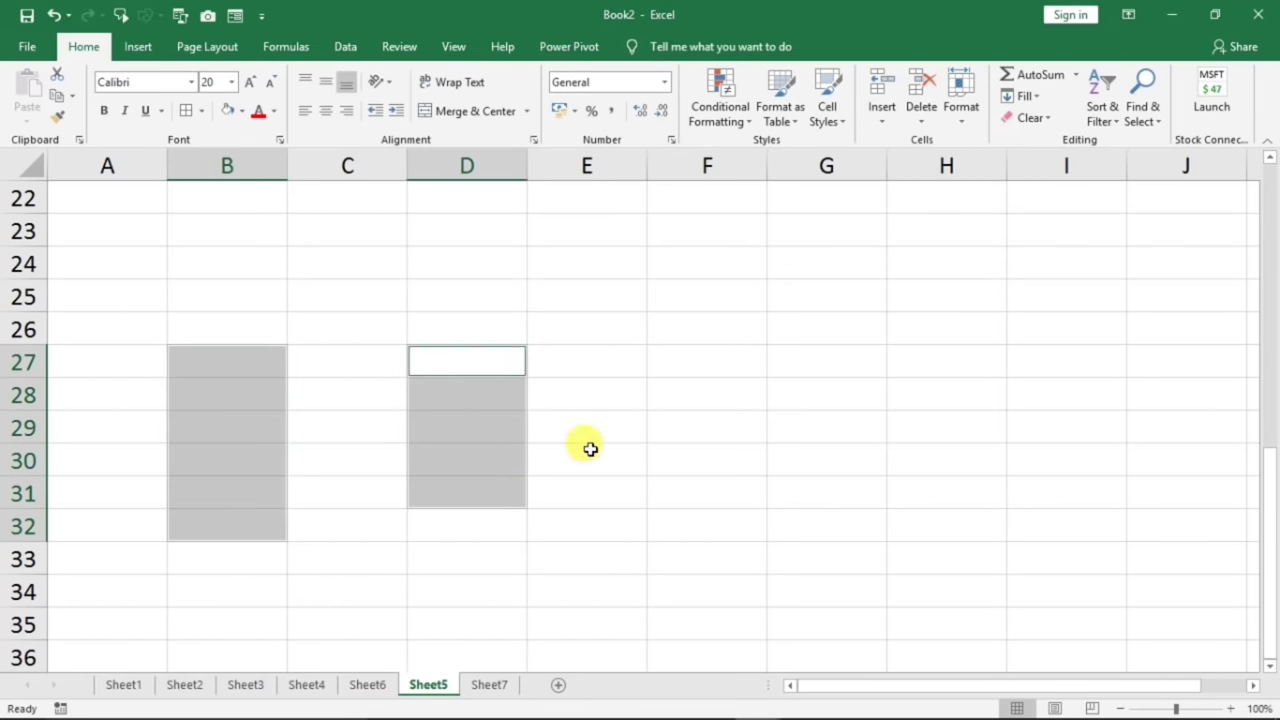
ctrl+drag(690, 366, 727, 523)
ctrl+drag(1069, 316, 1050, 525)
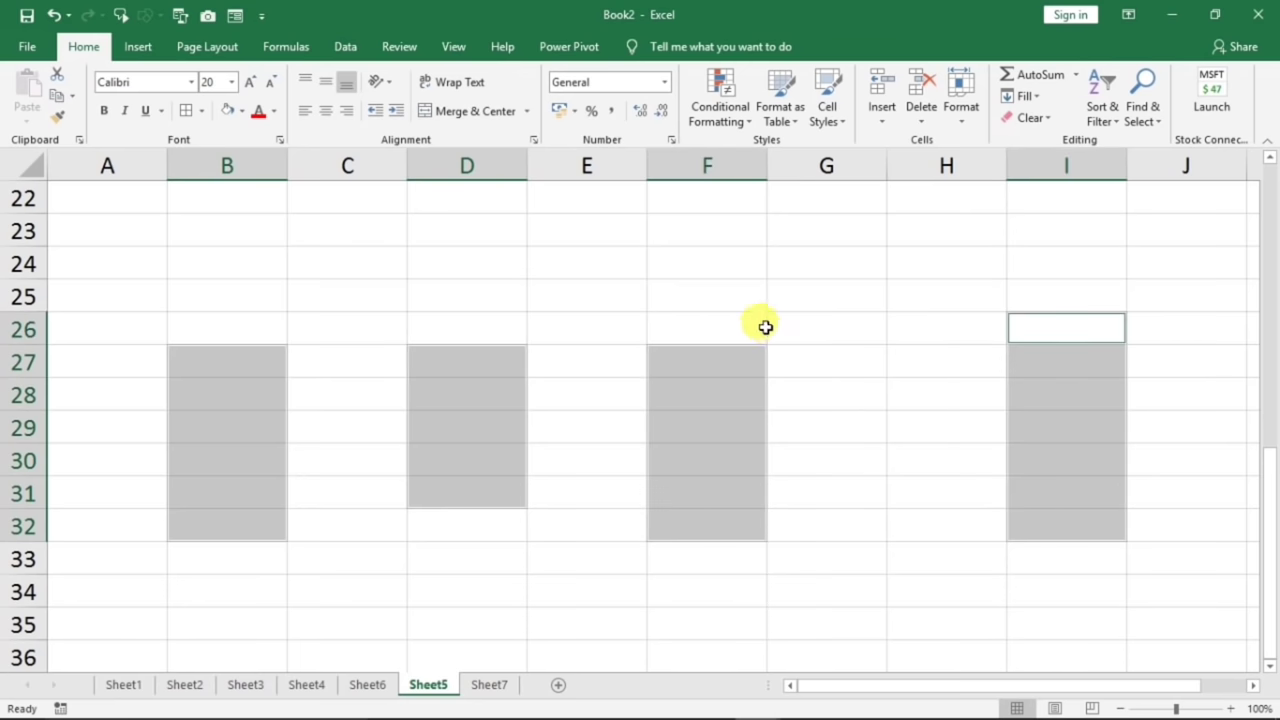
ctrl+drag(291, 599, 831, 643)
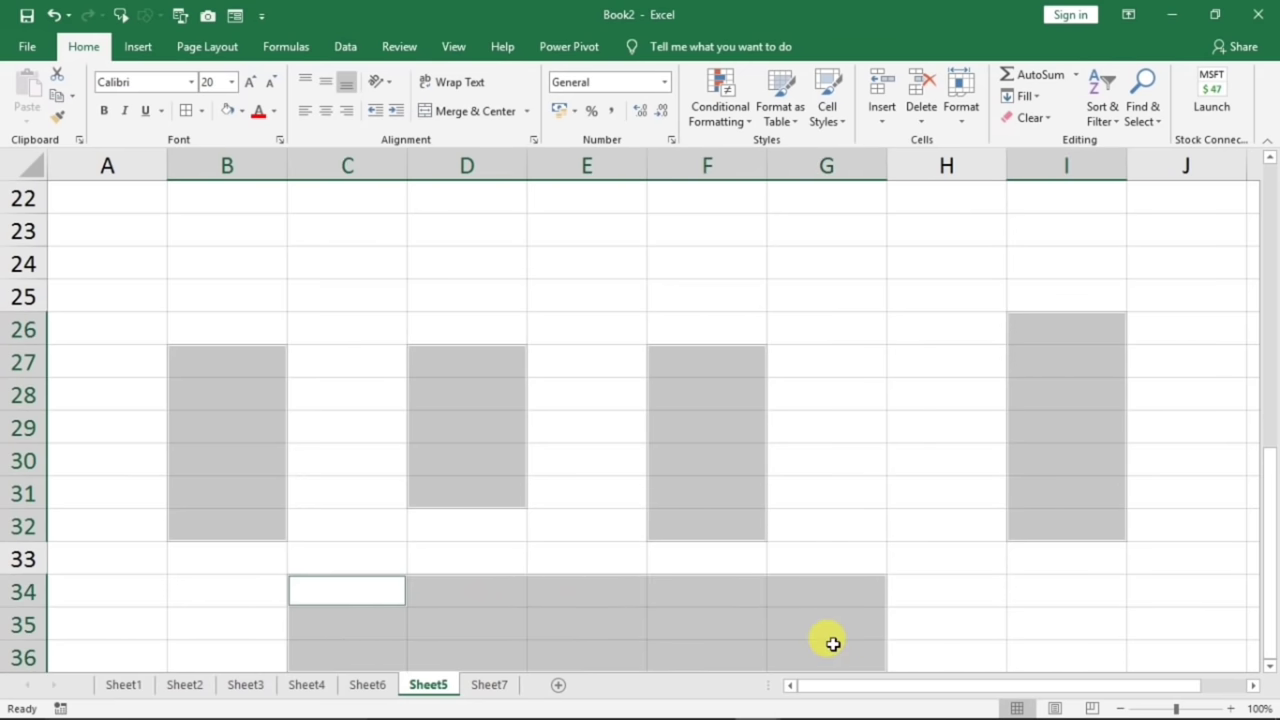
ctrl+drag(397, 222, 858, 248)
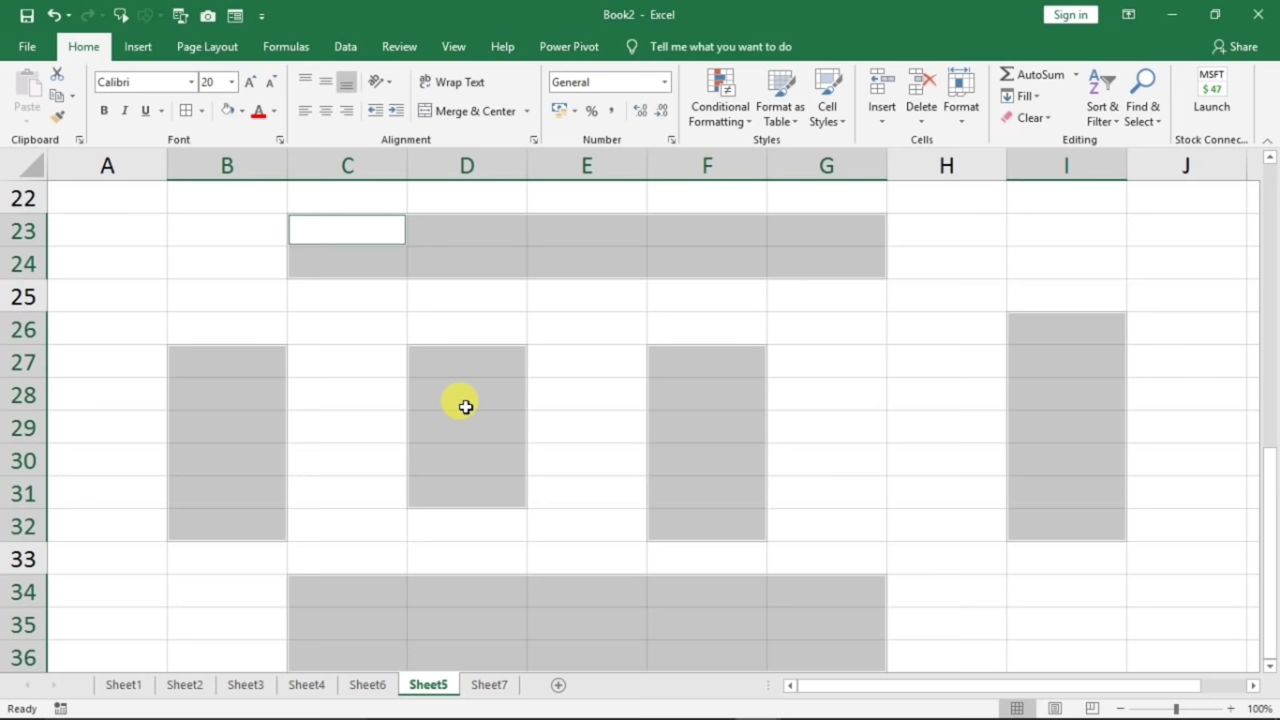
text(ok)
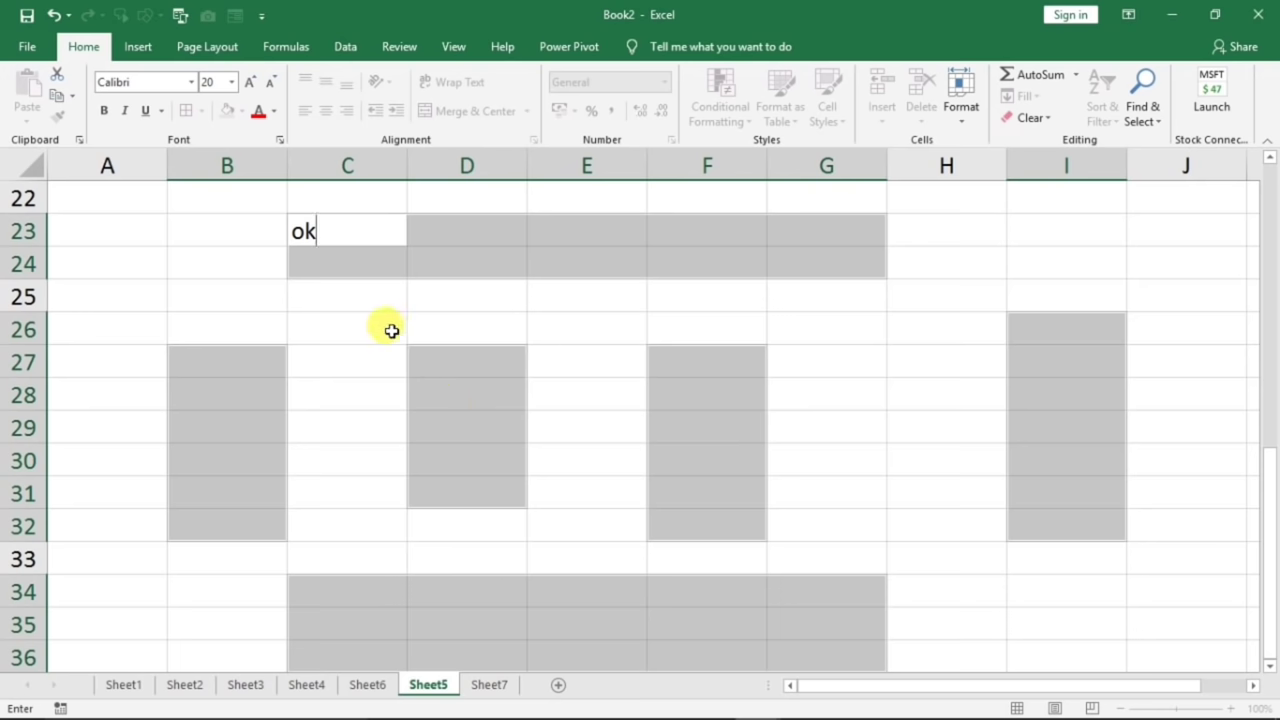
key(ctrl+Return)
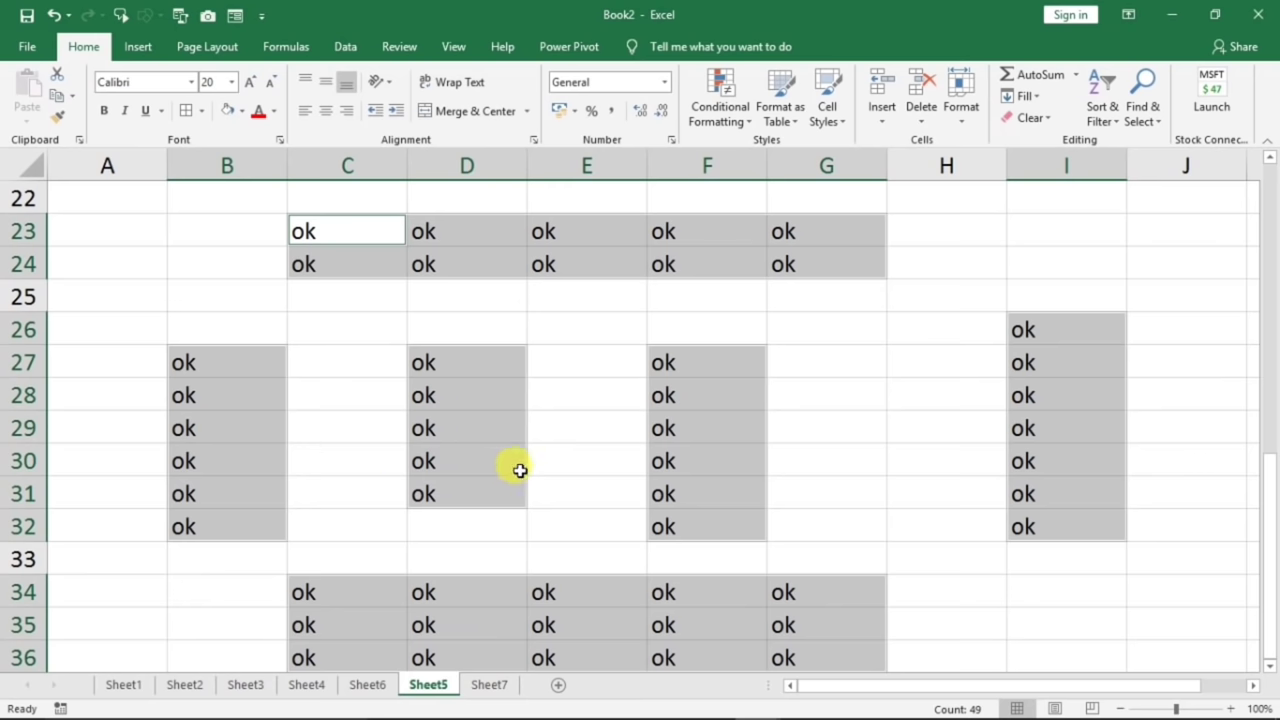
click(633, 453)
scroll(633, 453, up, 7)
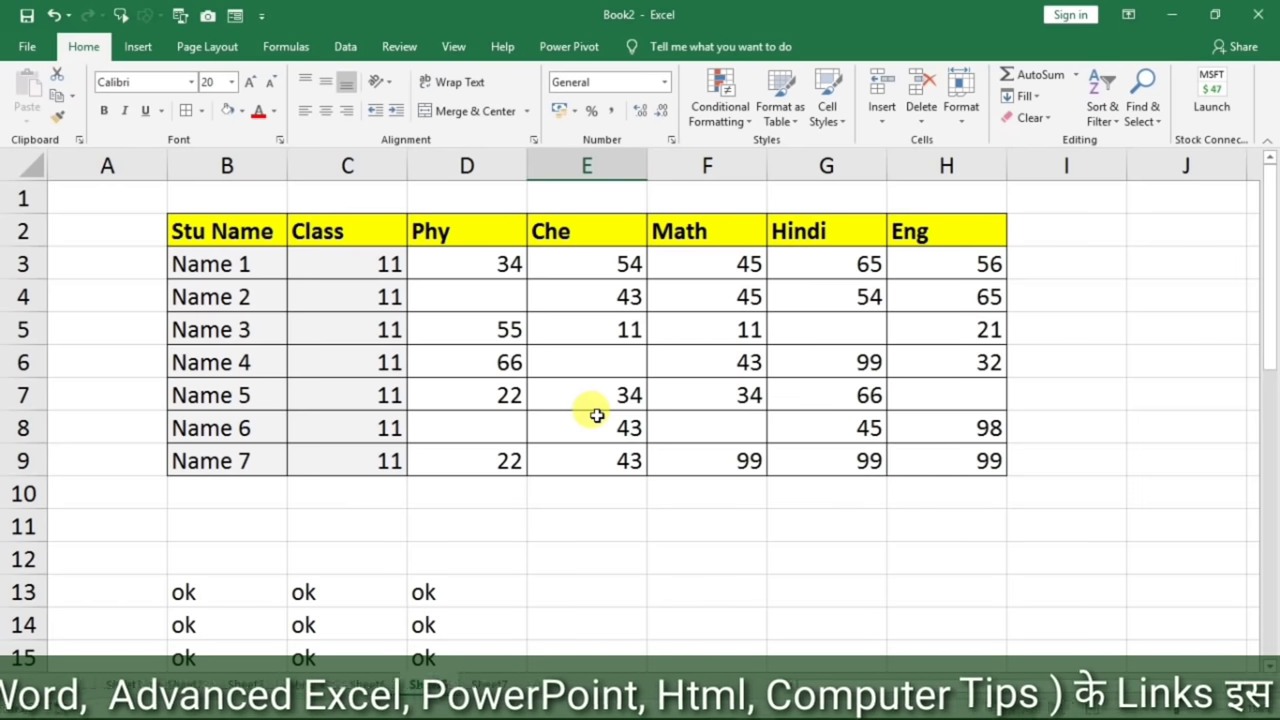
- Select all blank cells in the marks table using Go To Special > Blanks
click(445, 297)
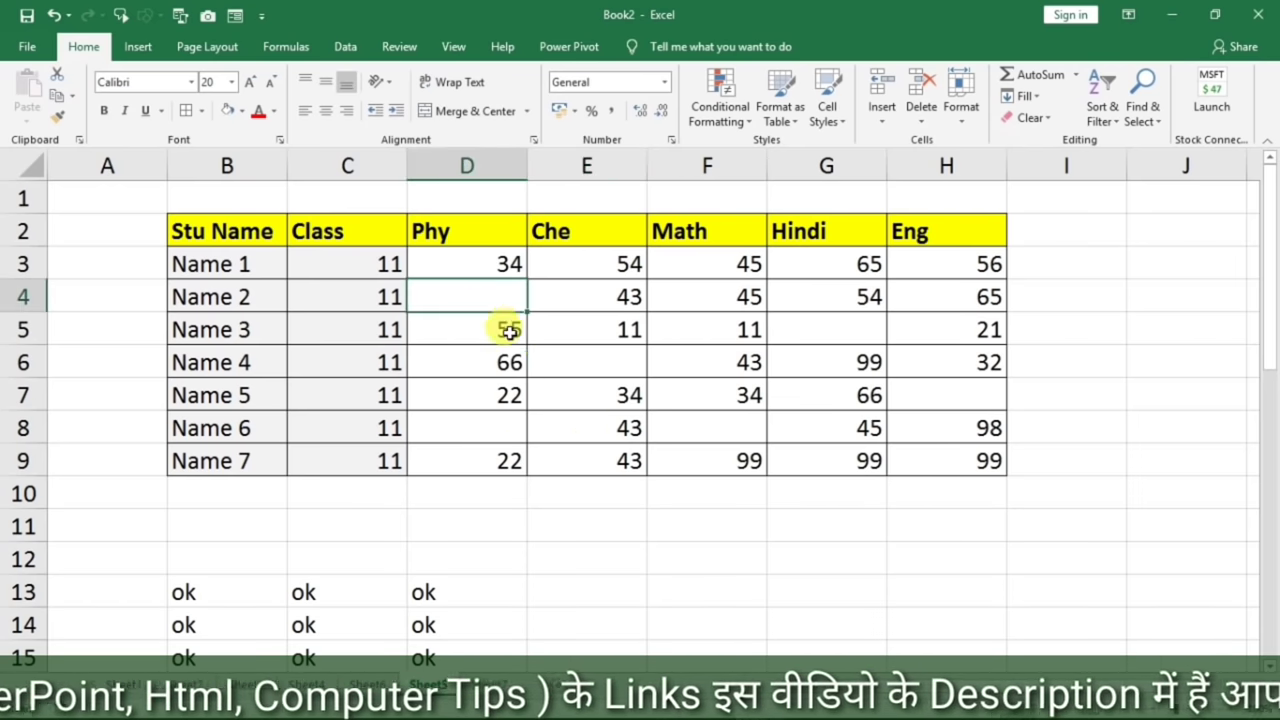
click(583, 362)
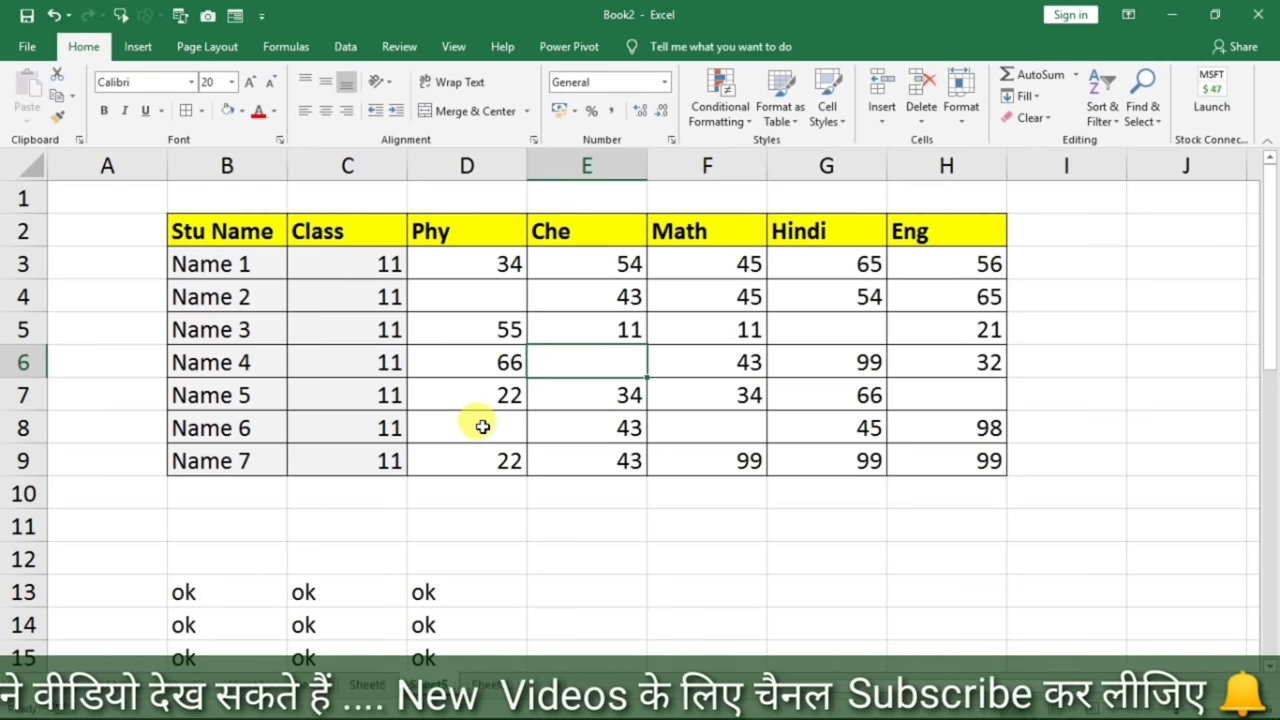
drag(263, 231, 923, 474)
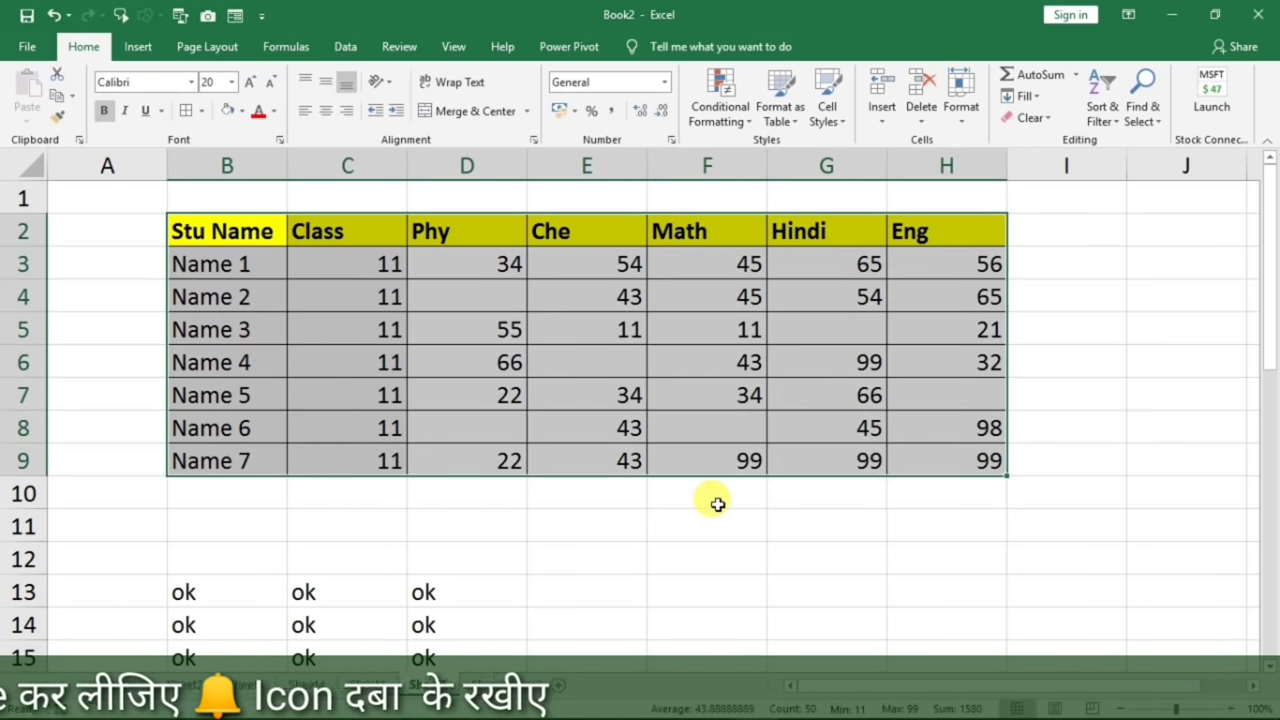
key(ctrl+g)
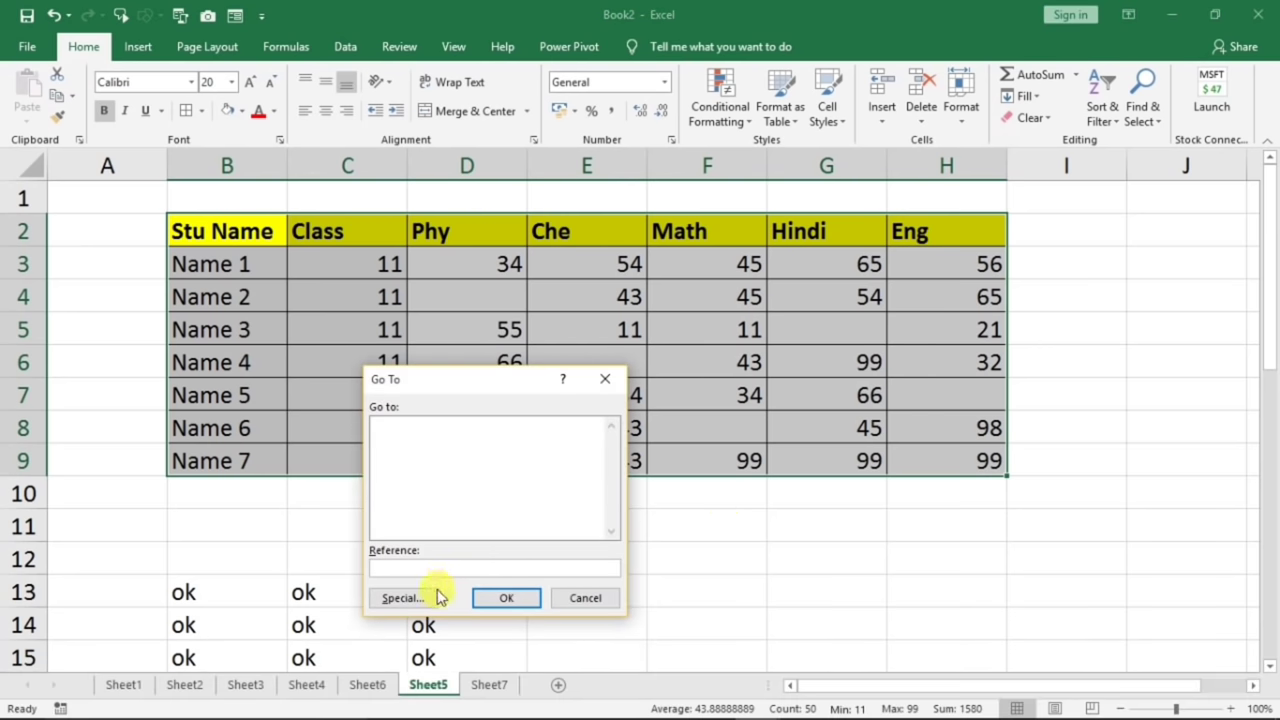
click(412, 600)
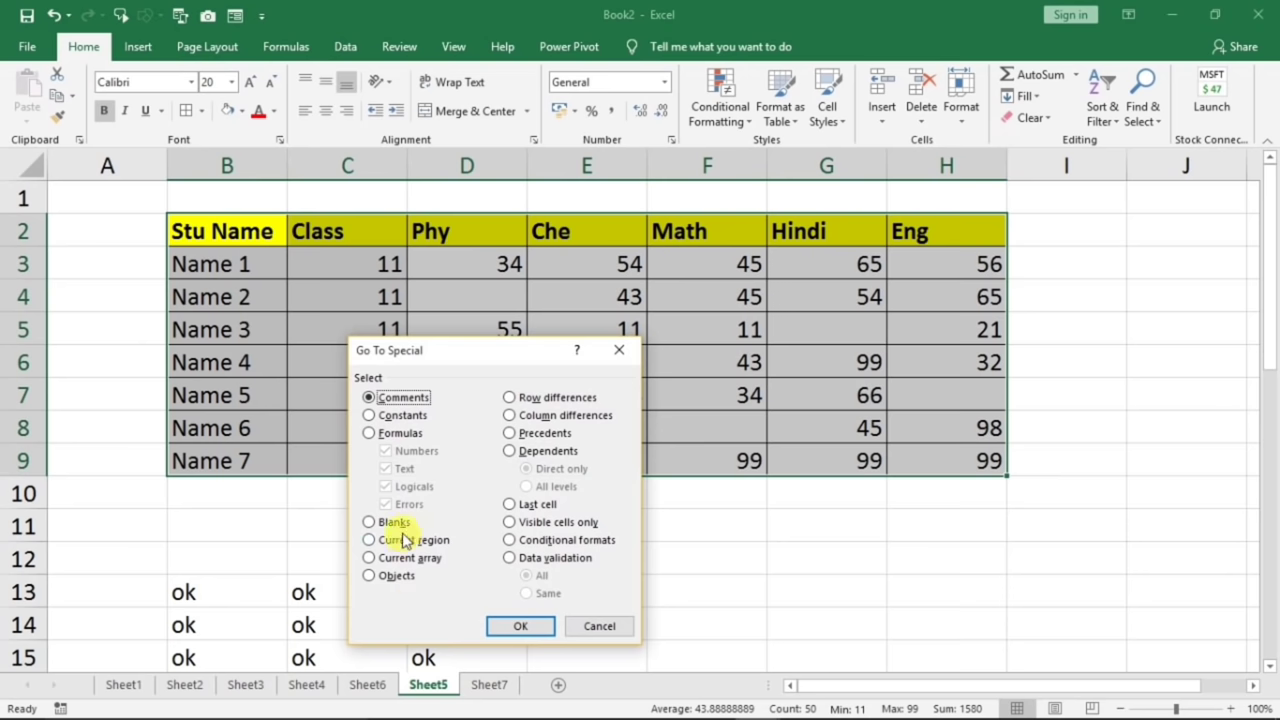
click(505, 626)
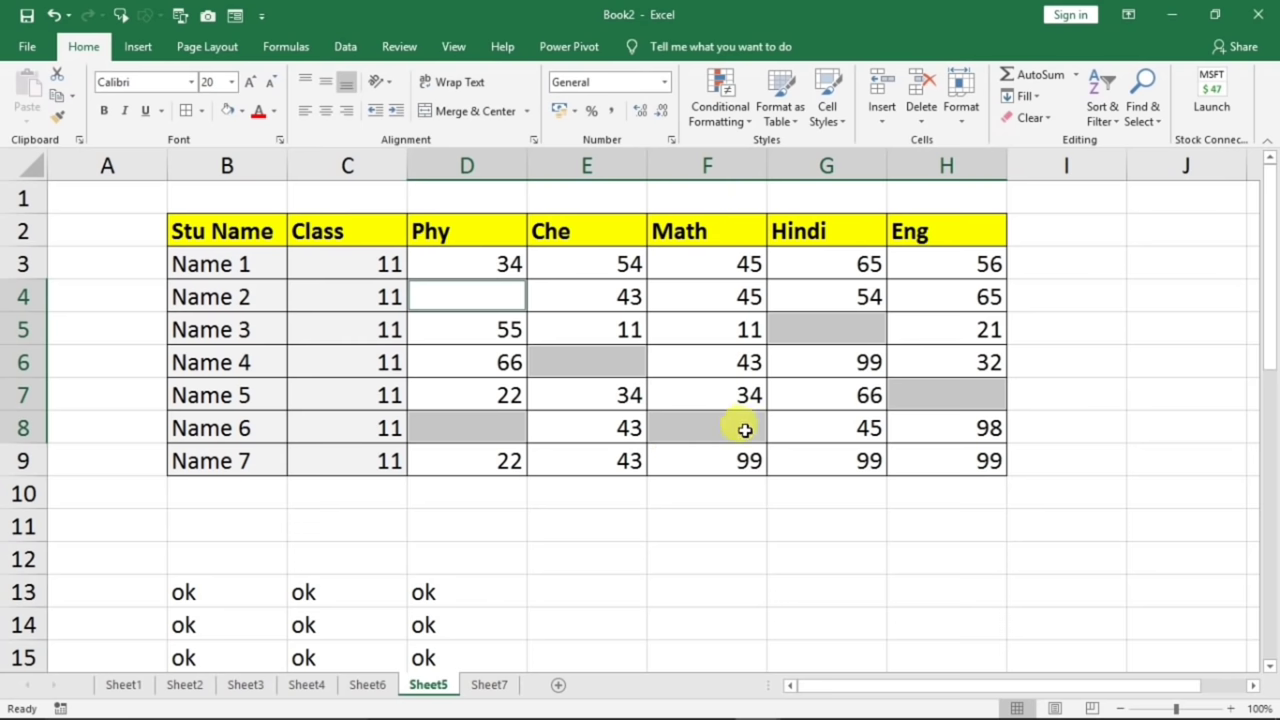
- Preview Fill Color options on the selected blank score cells
scroll(340, 570, down, 9)
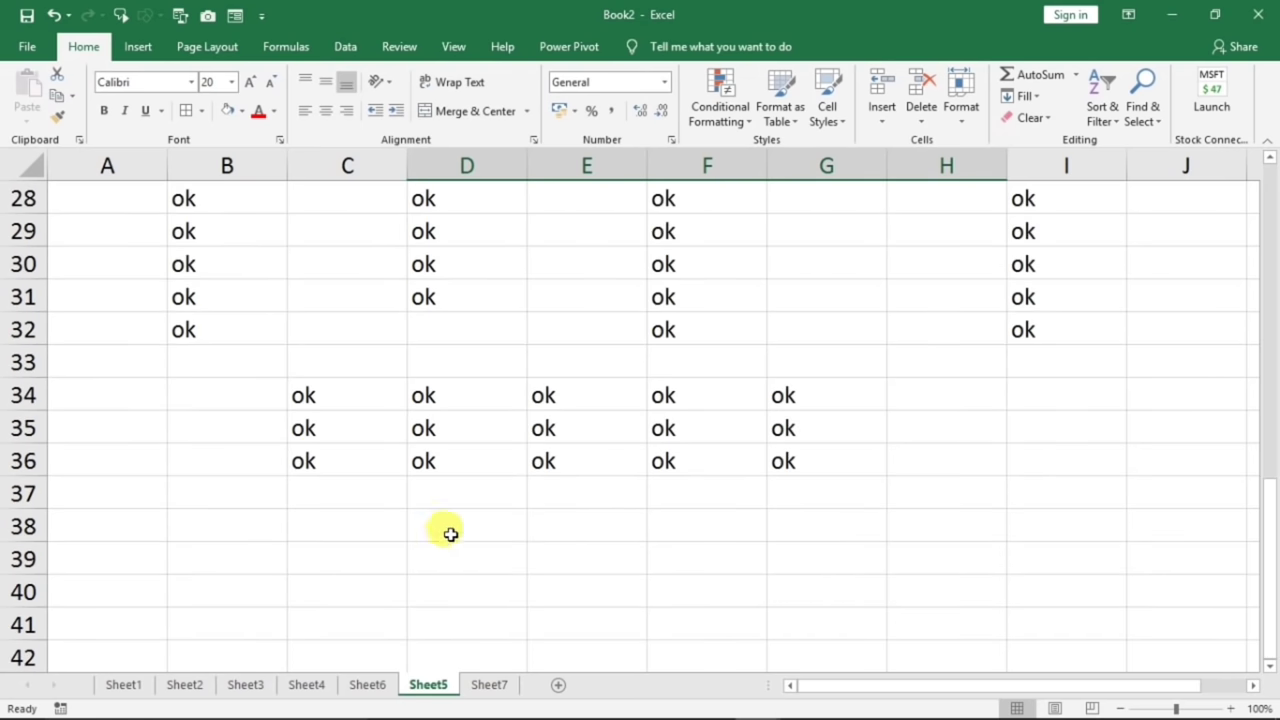
scroll(427, 458, up, 2)
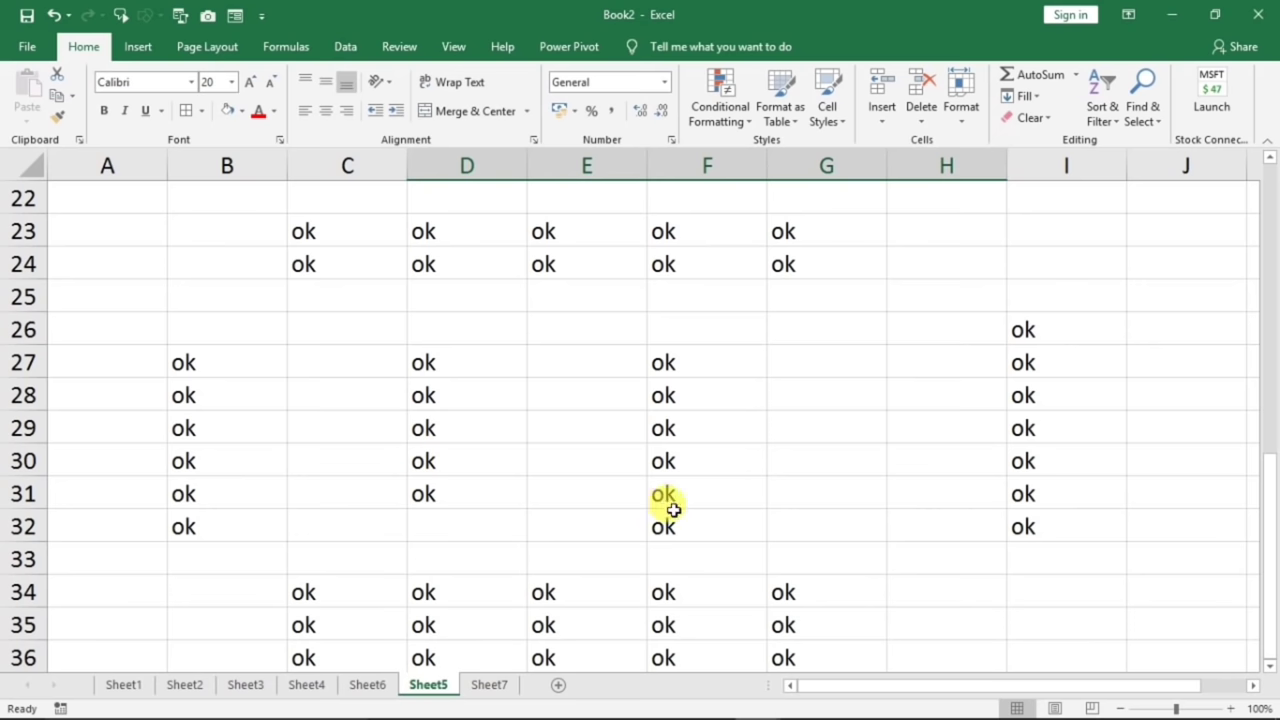
scroll(673, 510, up, 7)
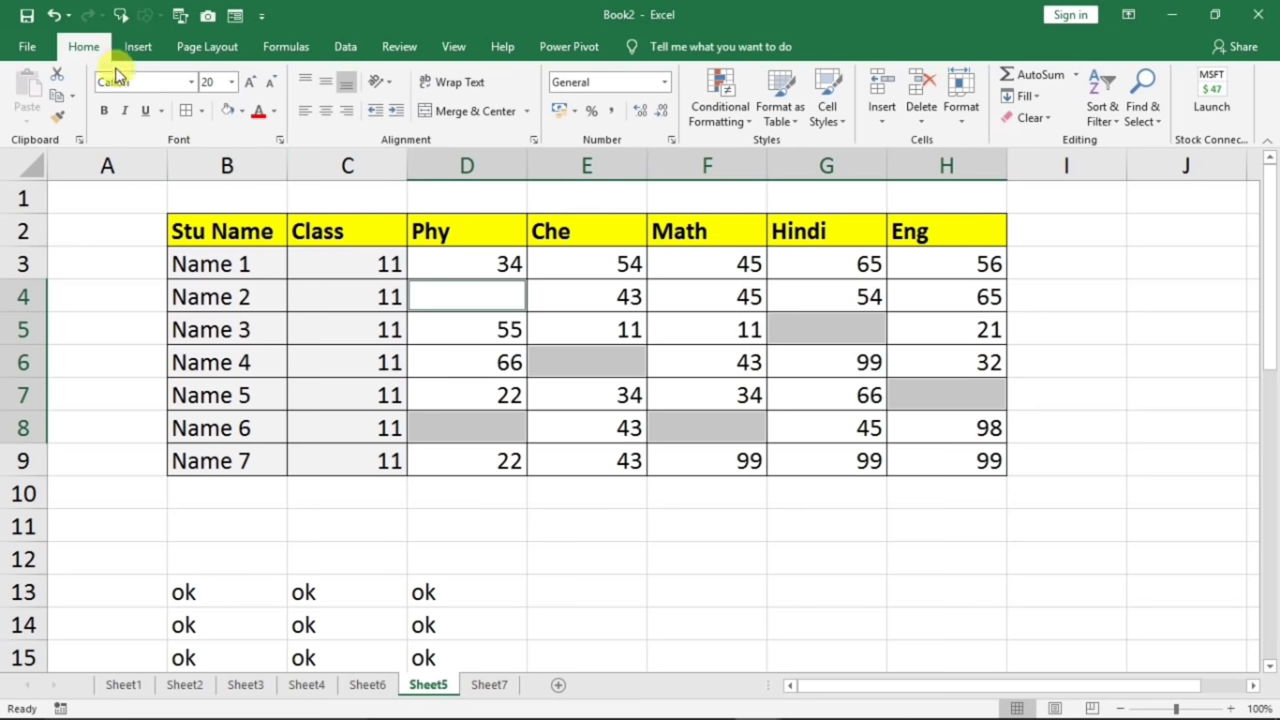
click(241, 112)
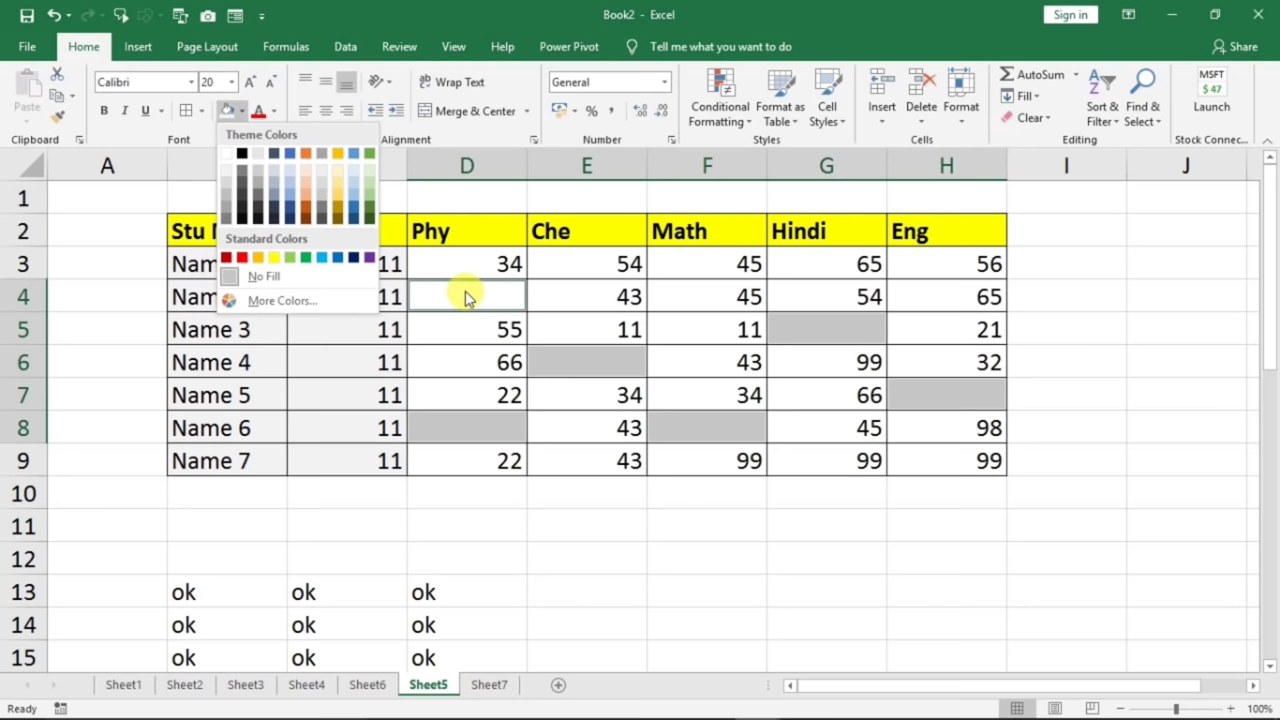
- Enter A into all six selected blank score cells at once with Ctrl+Enter
click(199, 134)
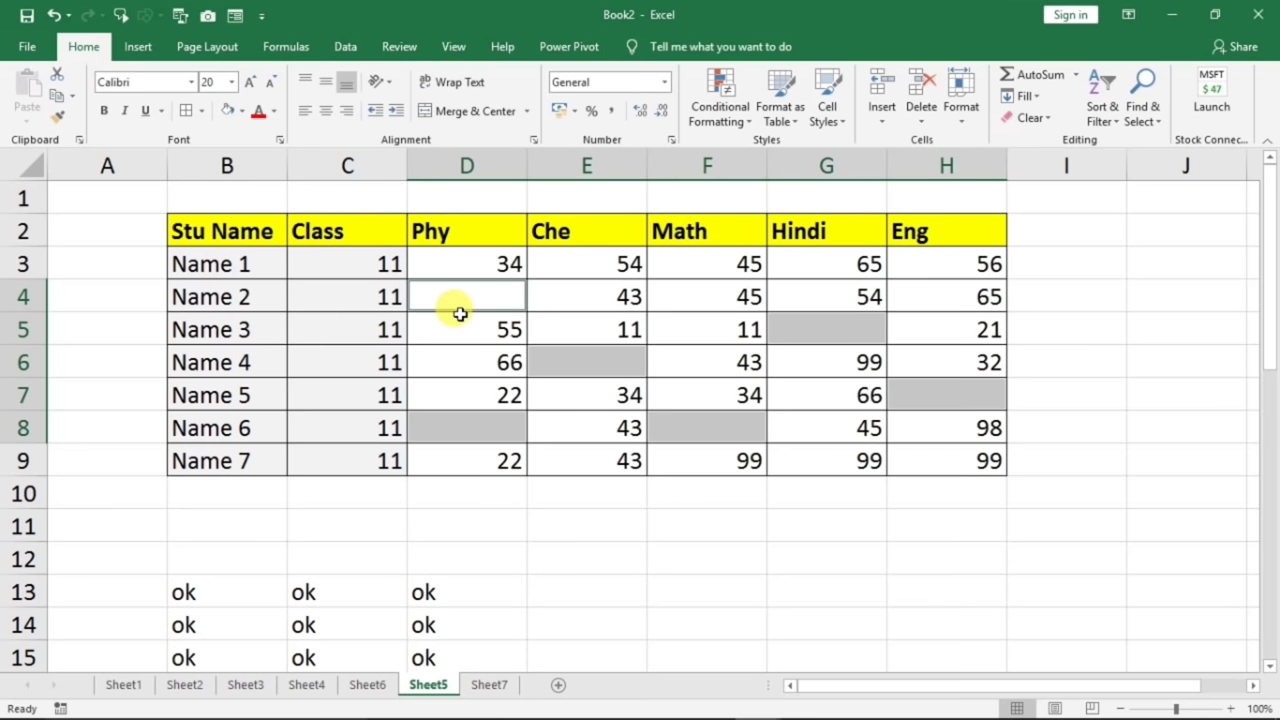
text(o)
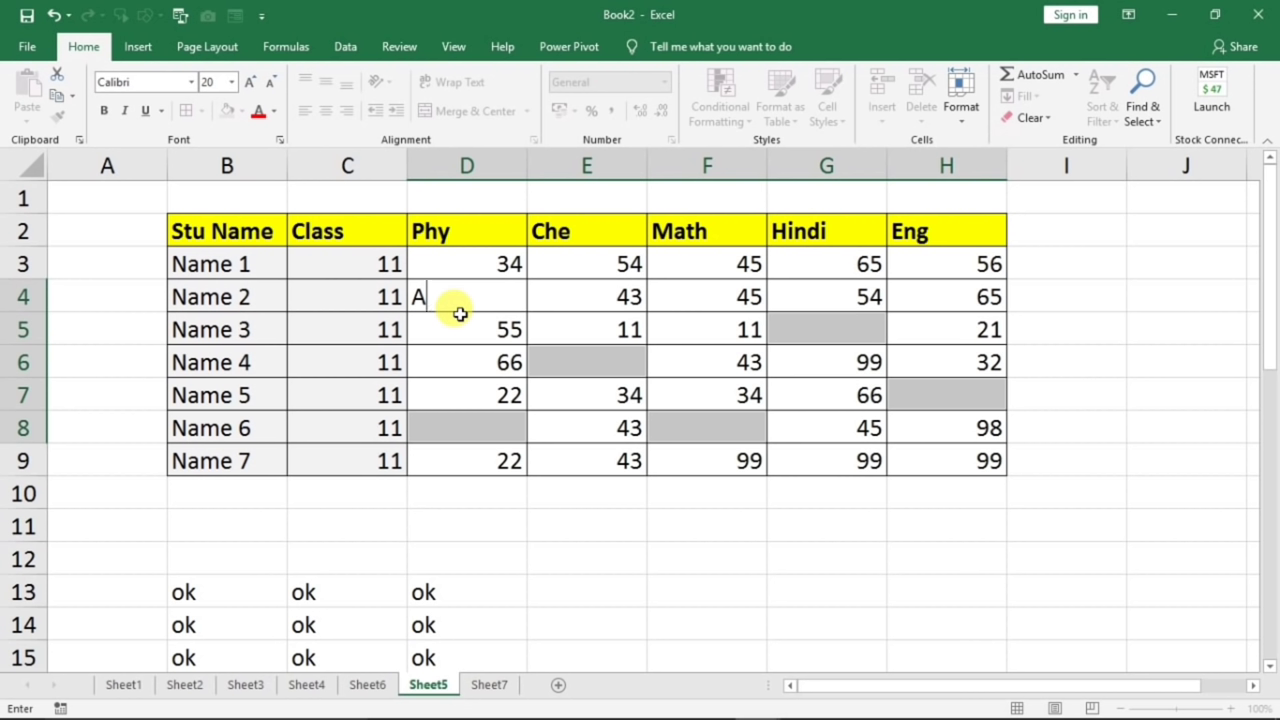
key(ctrl+Return)
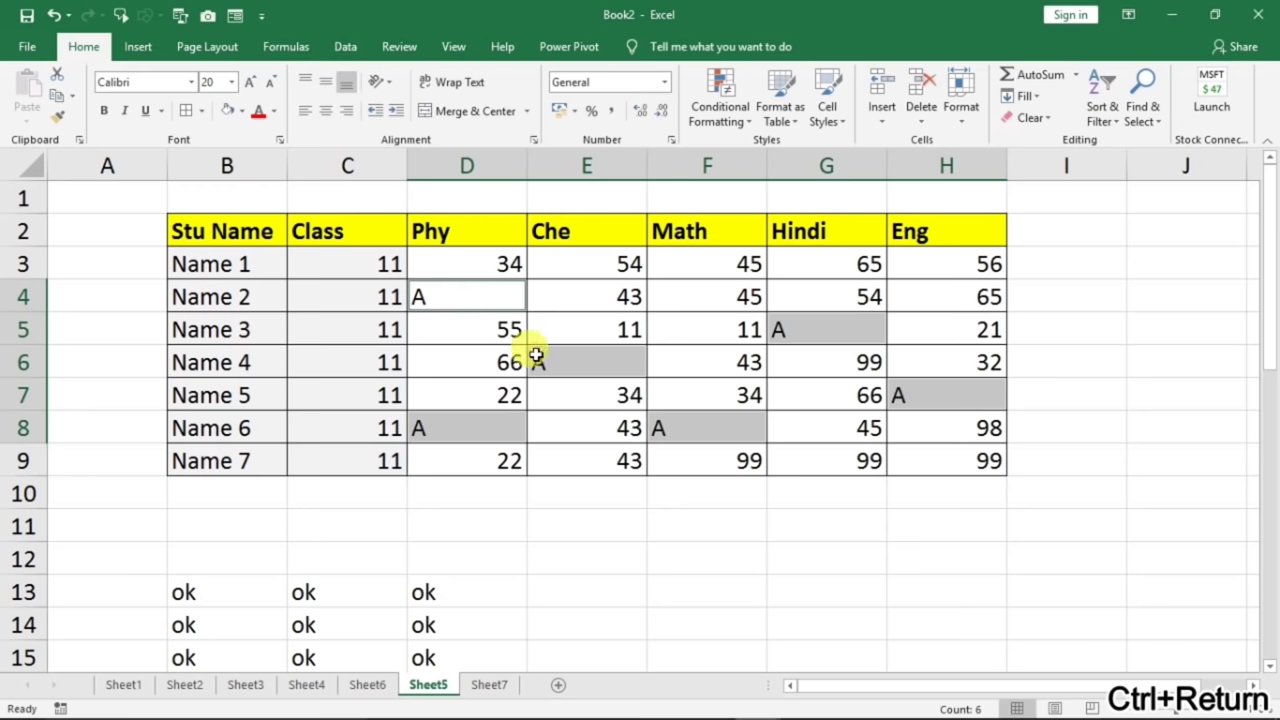
- Check the A entries in D8, F8, G5 and H7, then go to Sheet7
click(535, 362)
click(478, 436)
click(694, 437)
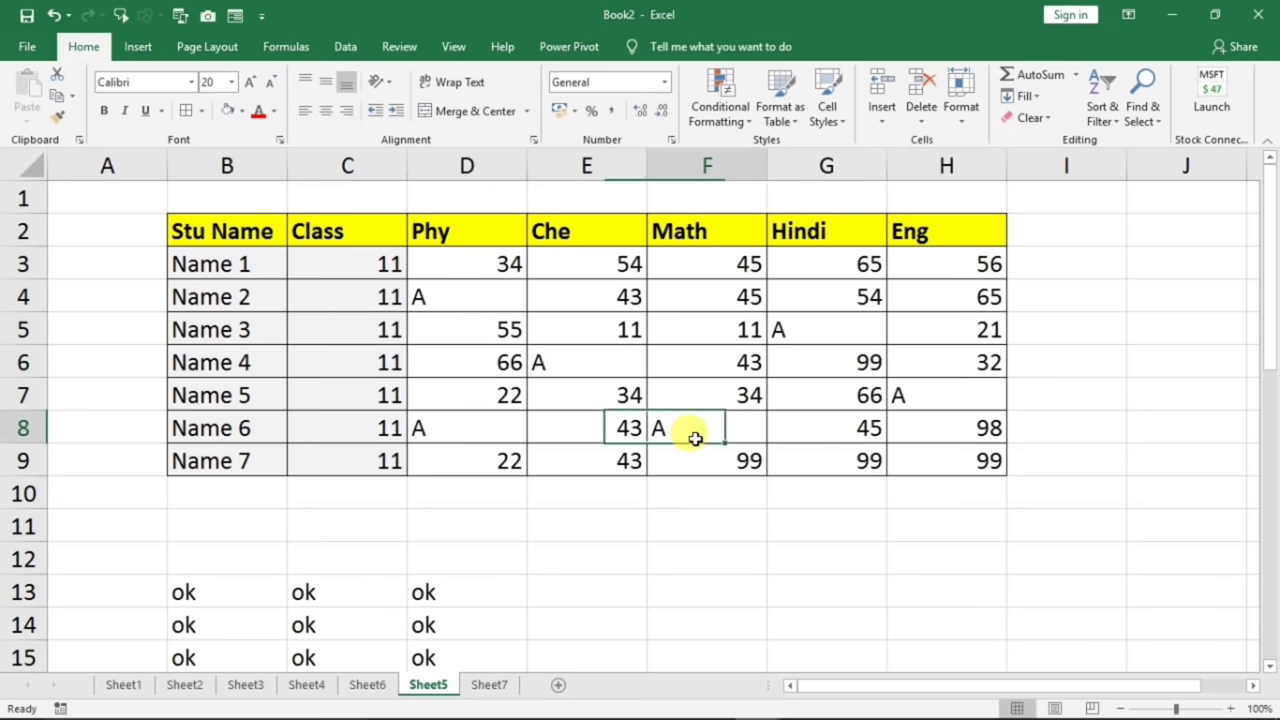
click(829, 329)
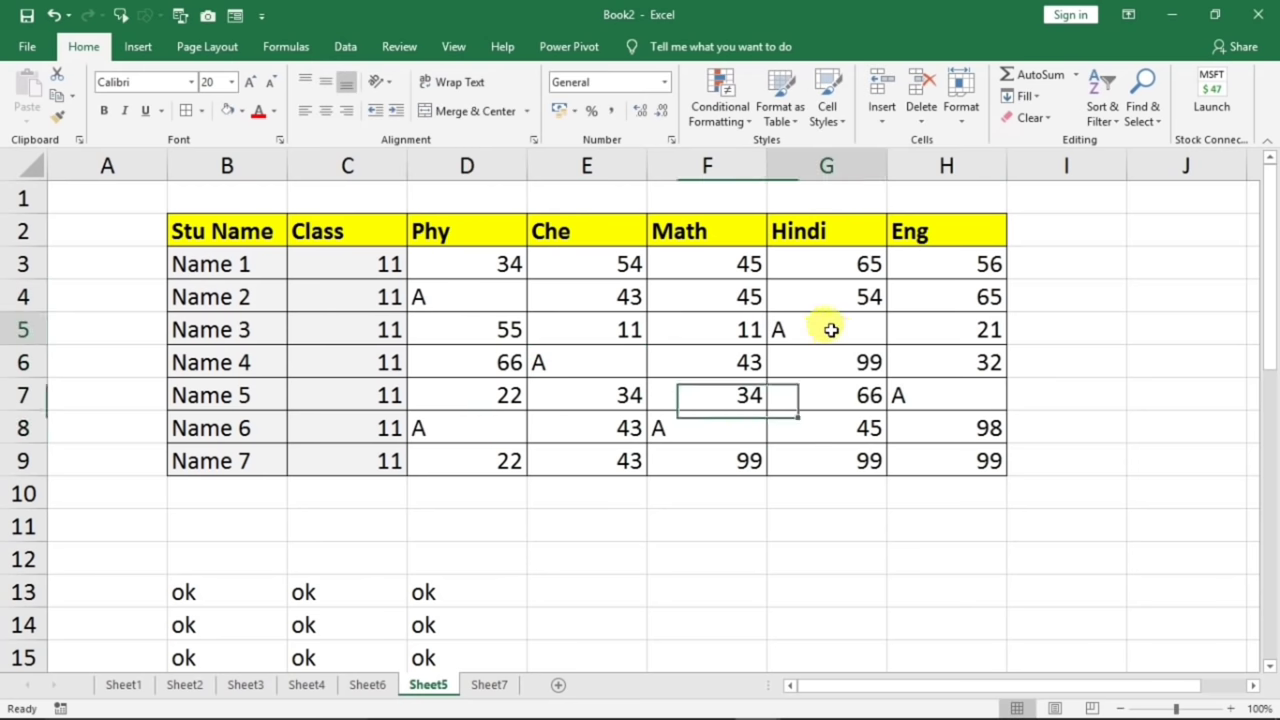
click(929, 399)
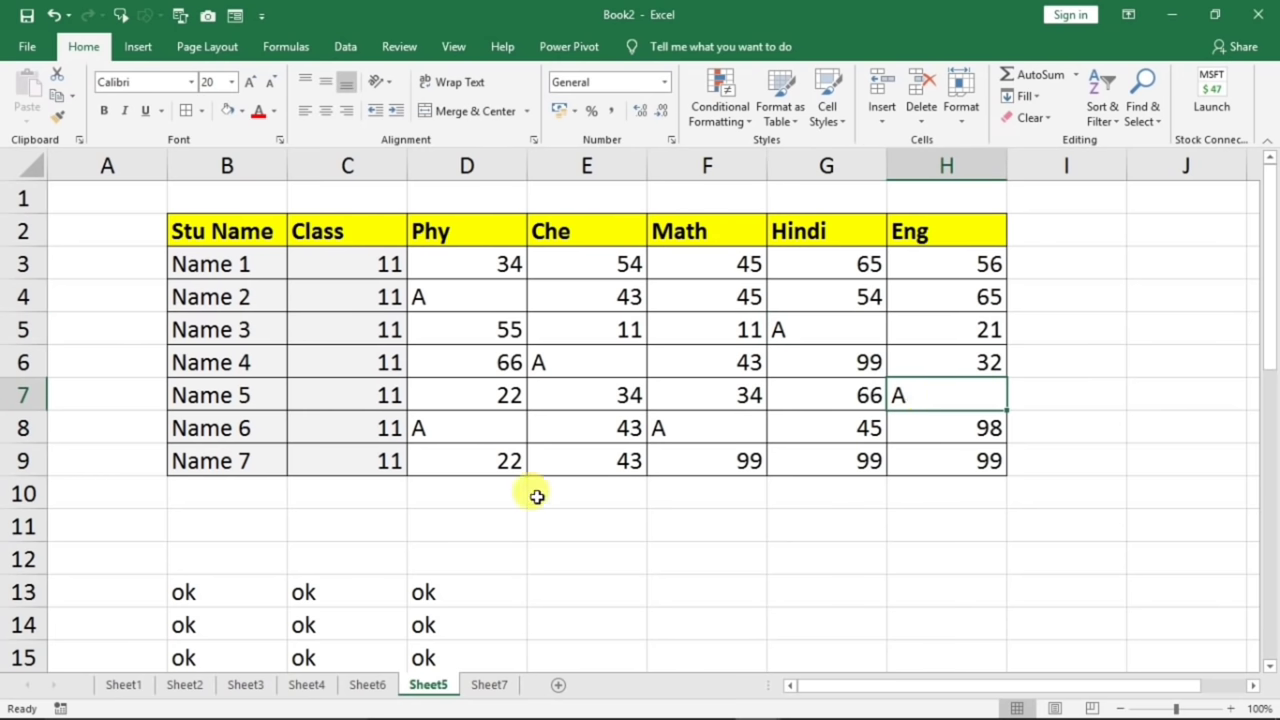
click(489, 685)
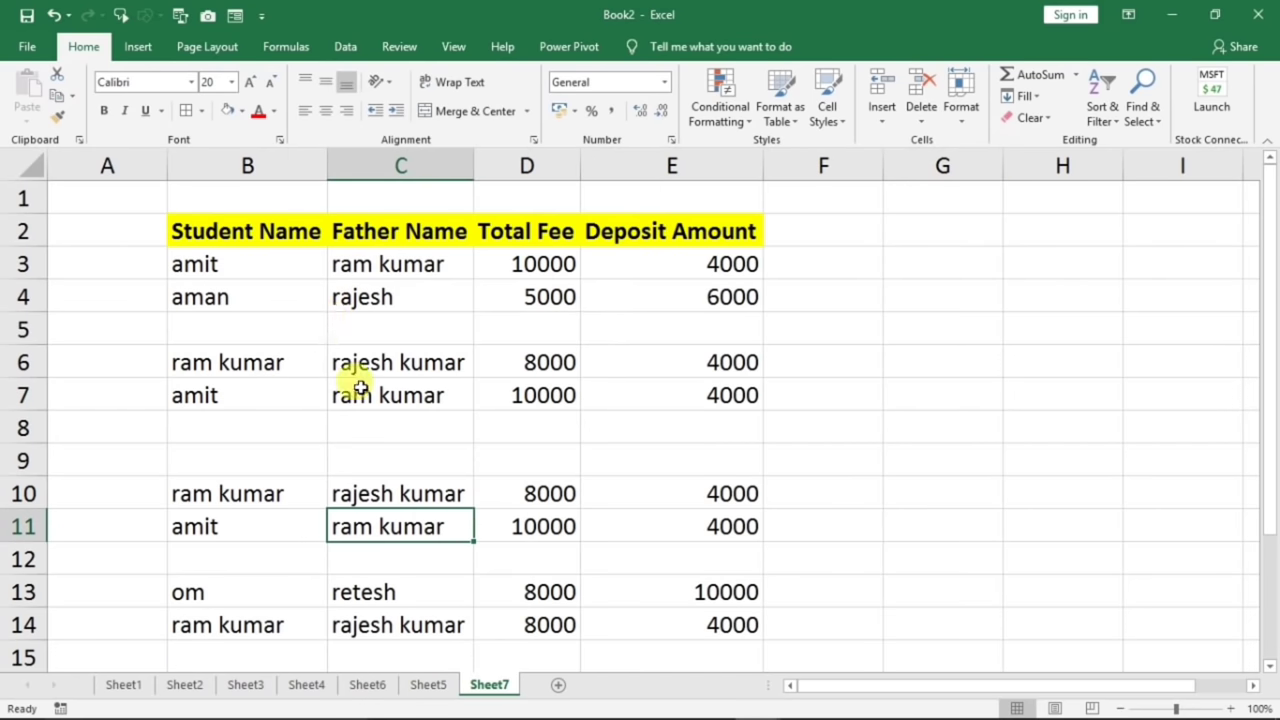
- Inspect the empty rows 5, 8 and 9, then select the fee table B2:E14
click(213, 332)
drag(213, 332, 652, 330)
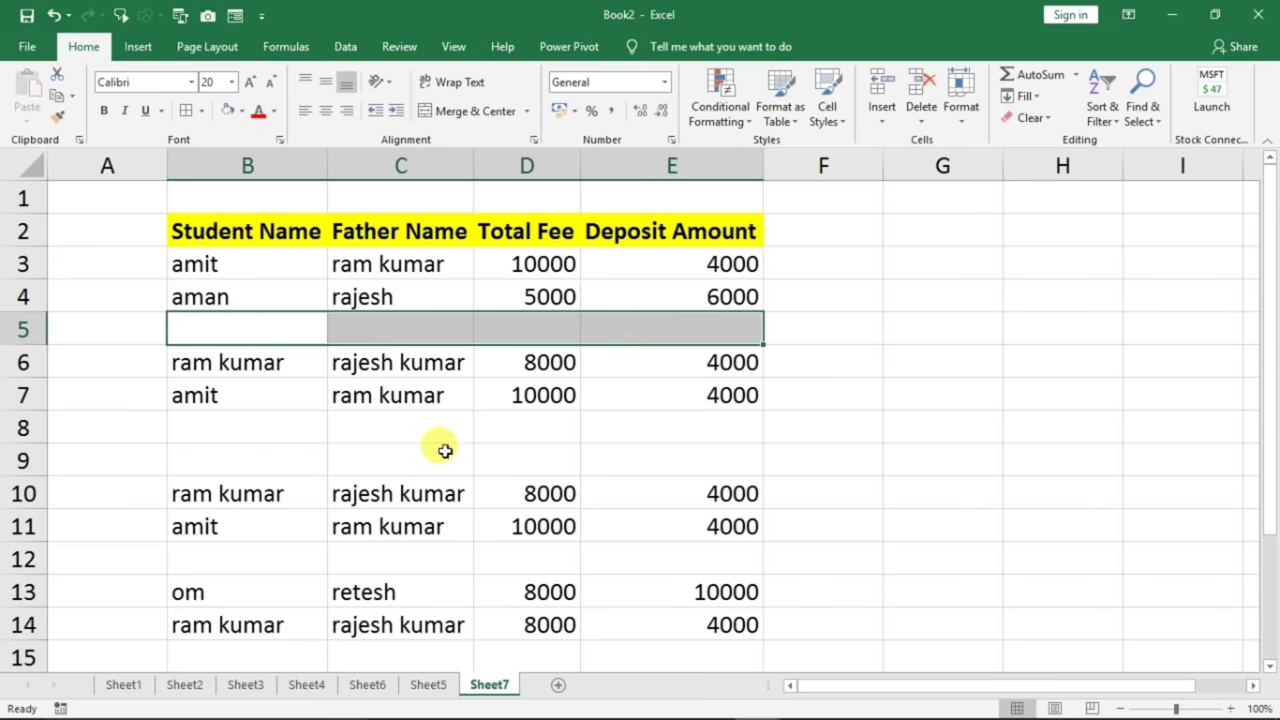
drag(272, 436, 444, 463)
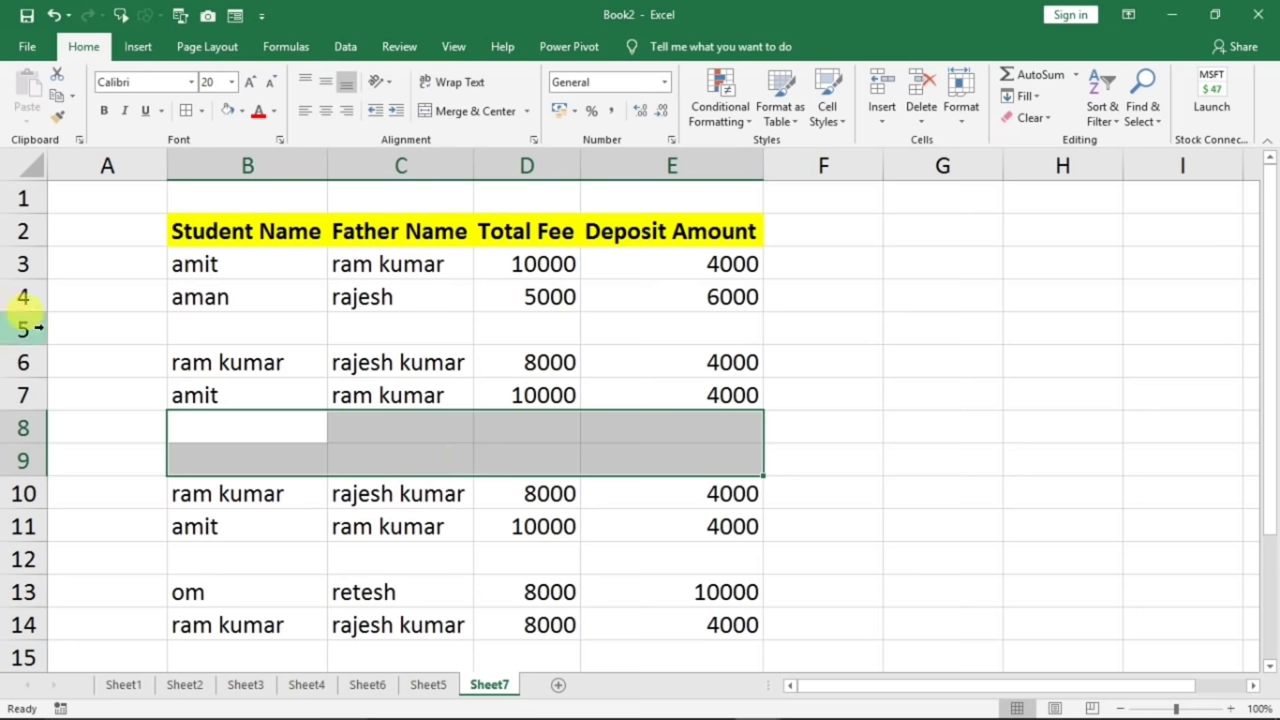
click(397, 331)
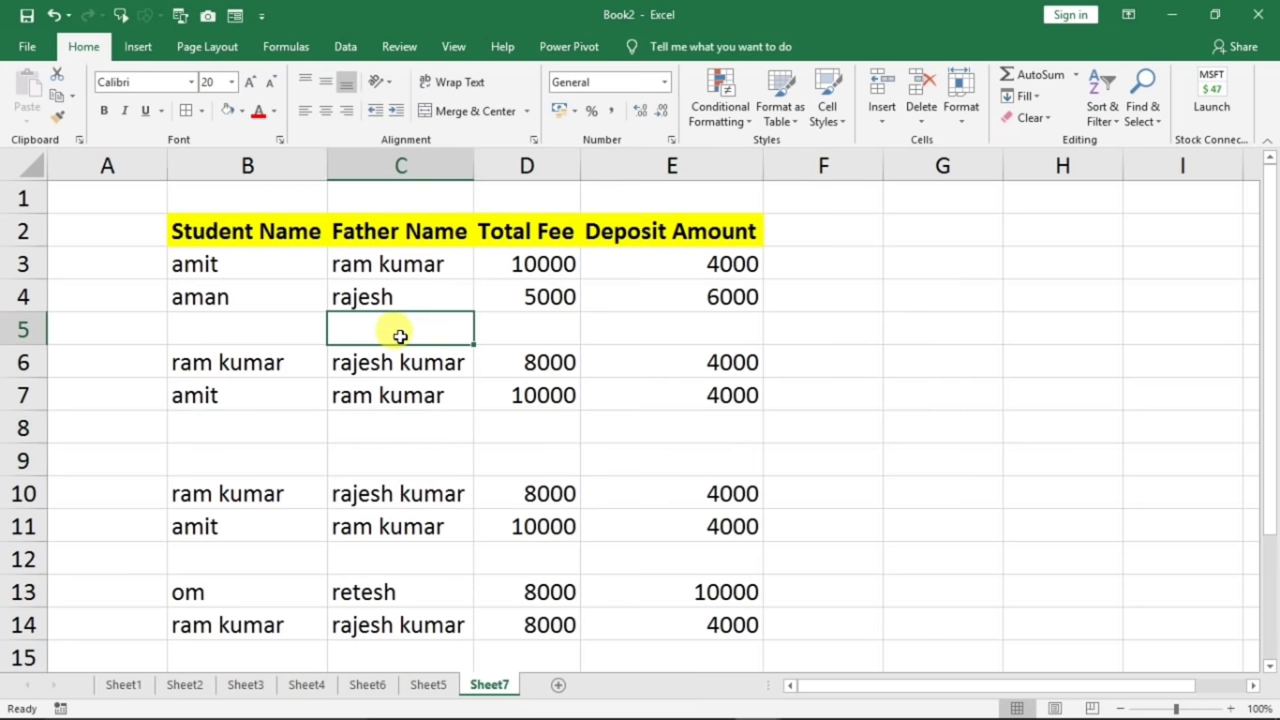
click(416, 429)
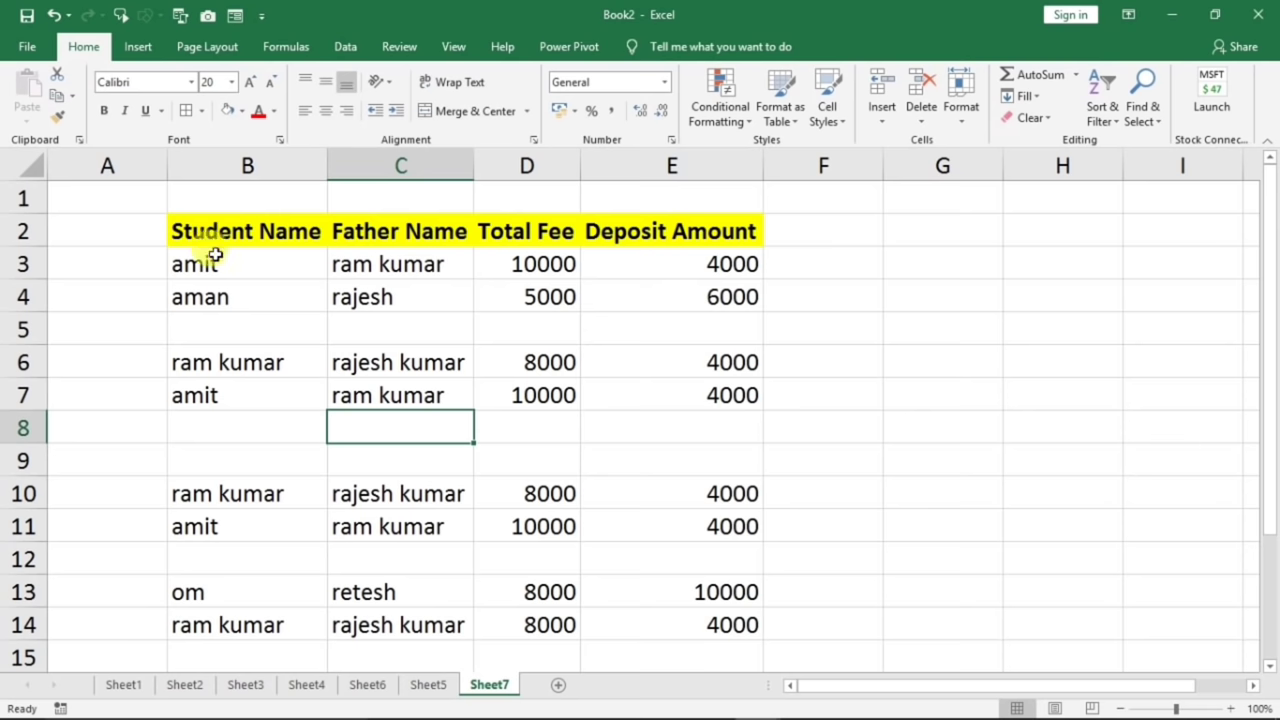
drag(200, 234, 642, 476)
scroll(543, 514, up, 2)
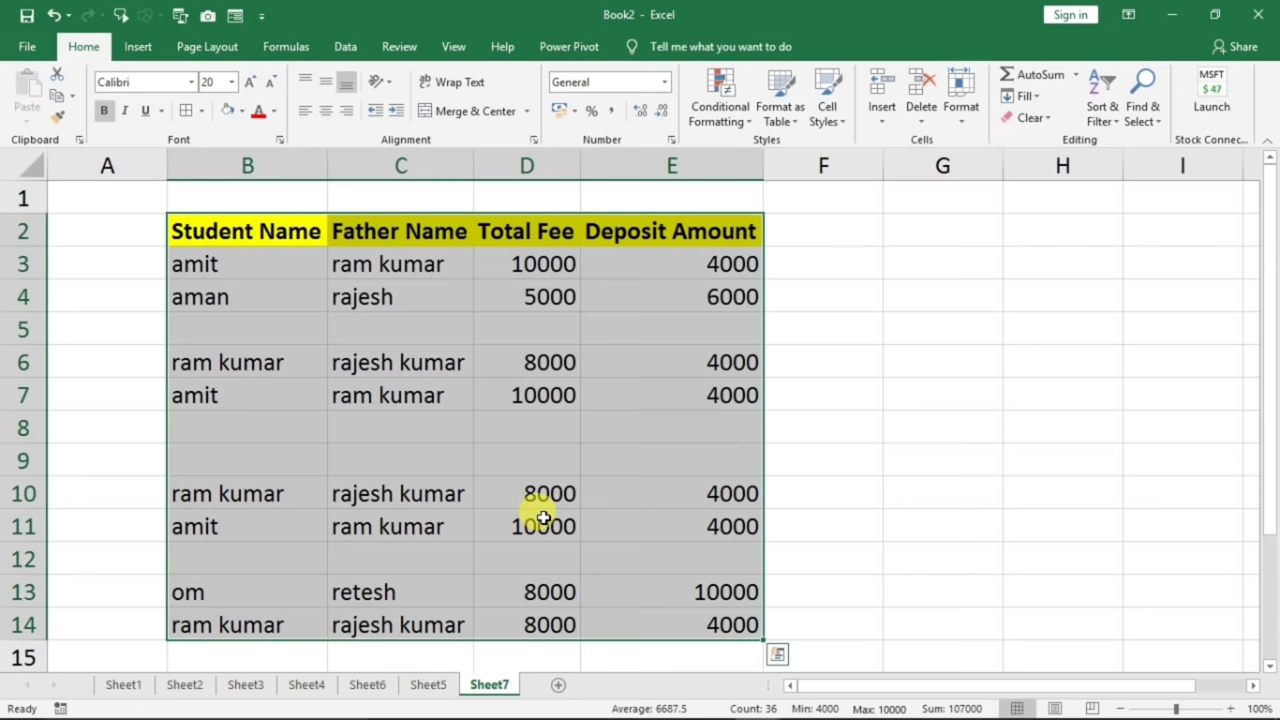
- Select only the blank cells in the fee table using Go To Special > Blanks
key(ctrl+g)
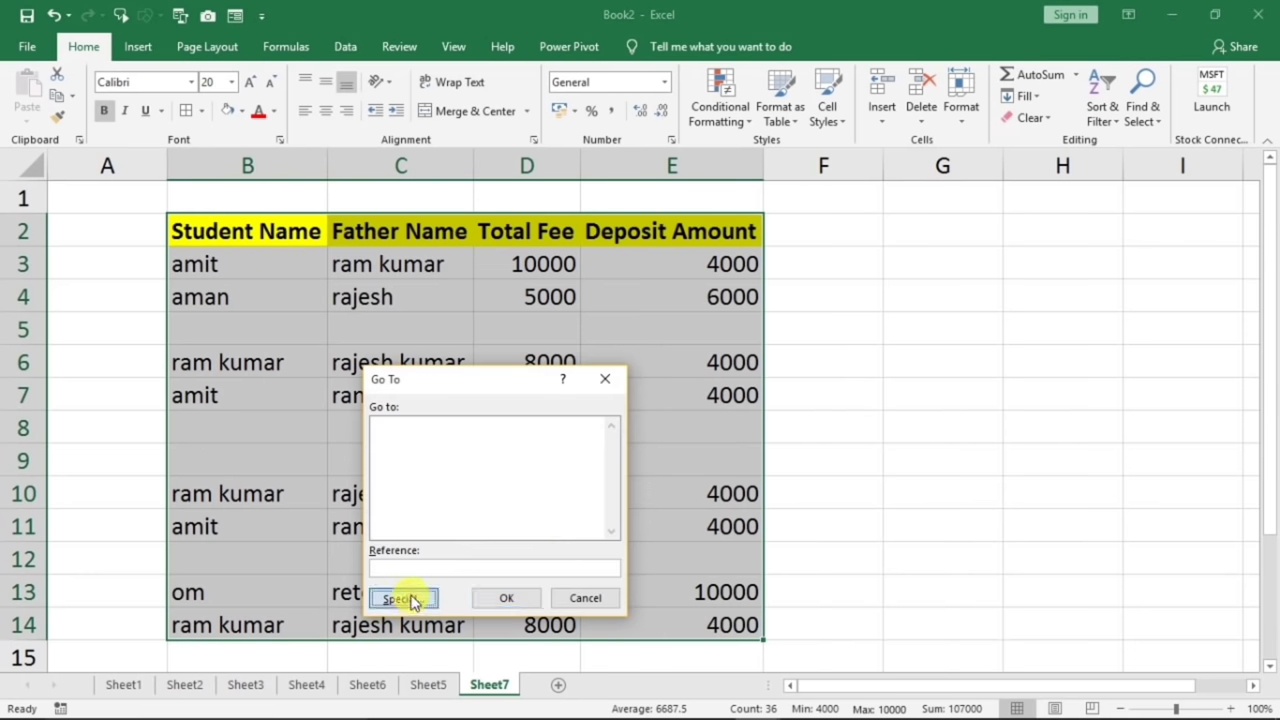
click(410, 598)
click(393, 522)
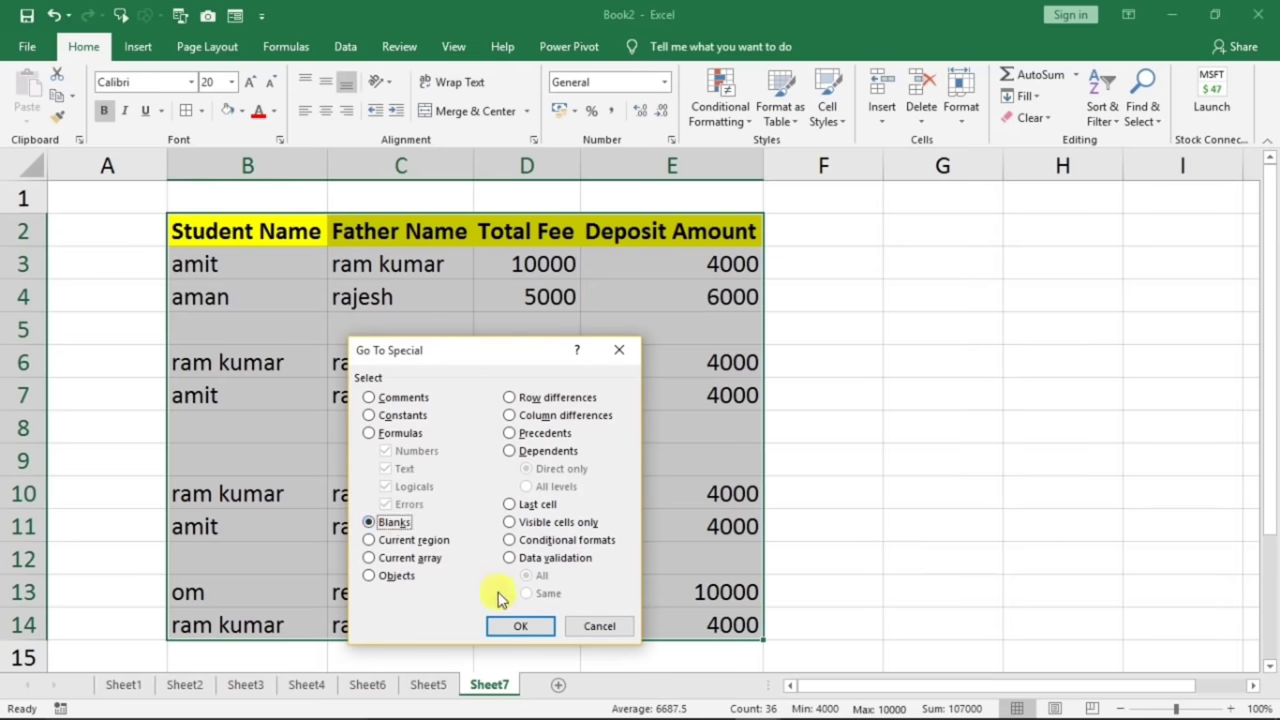
click(518, 626)
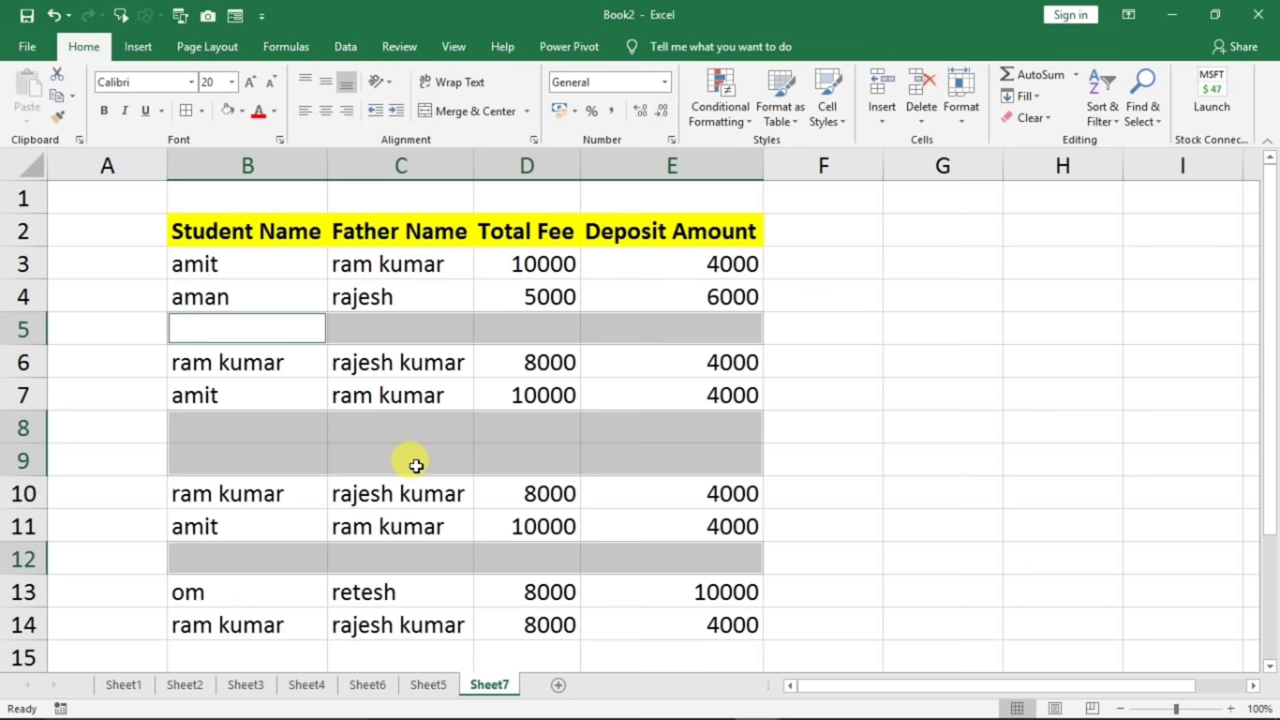
- Delete the selected blank cells, shifting cells up so records run through rows 3-10
key(ctrl+minus)
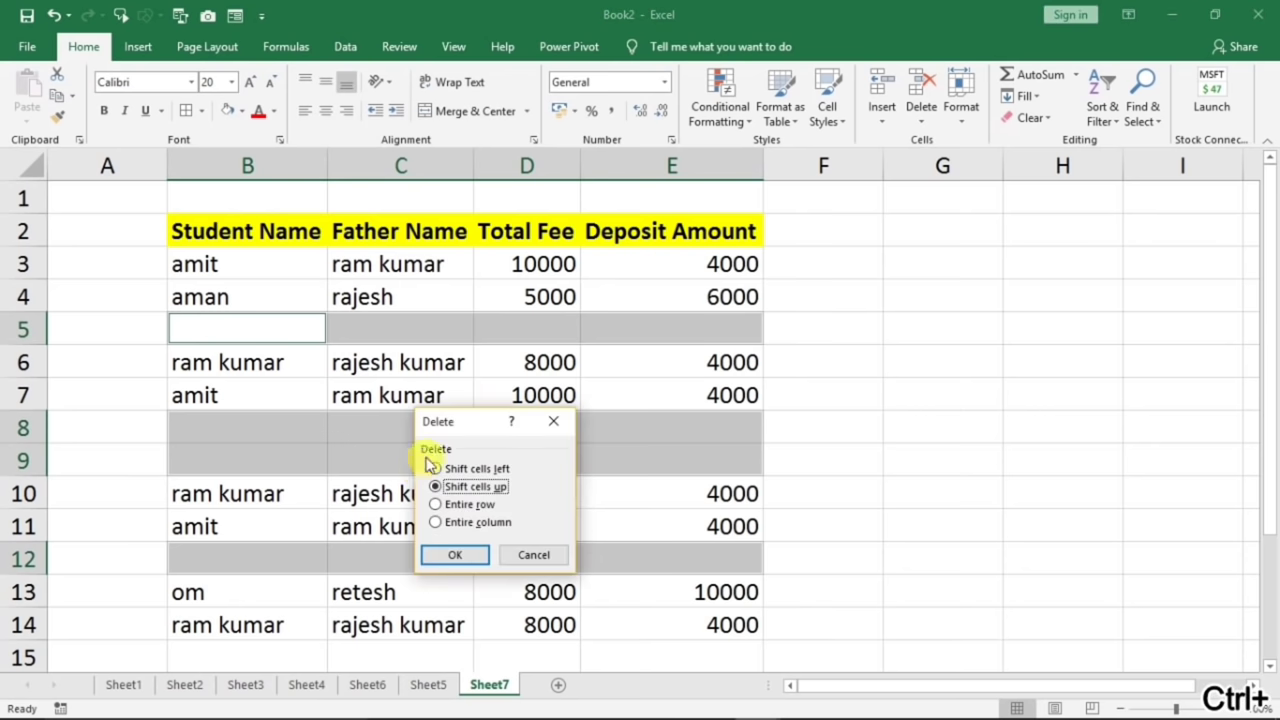
drag(453, 422, 505, 318)
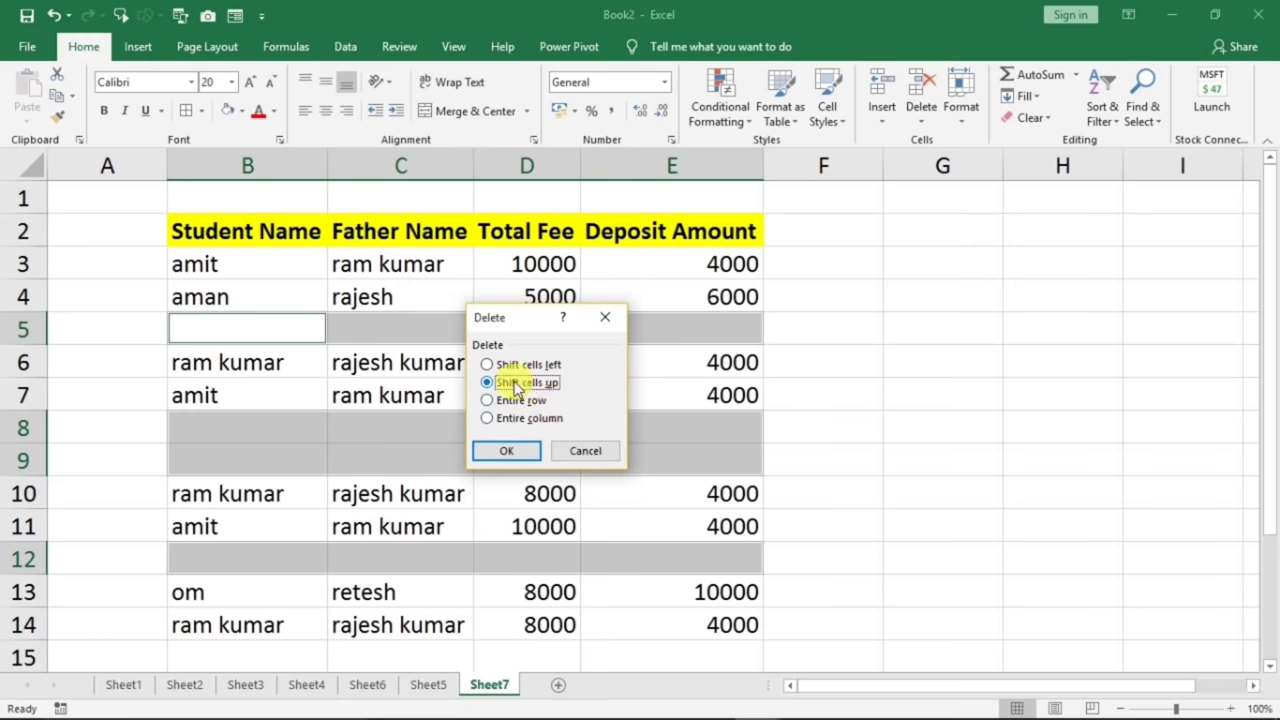
click(507, 451)
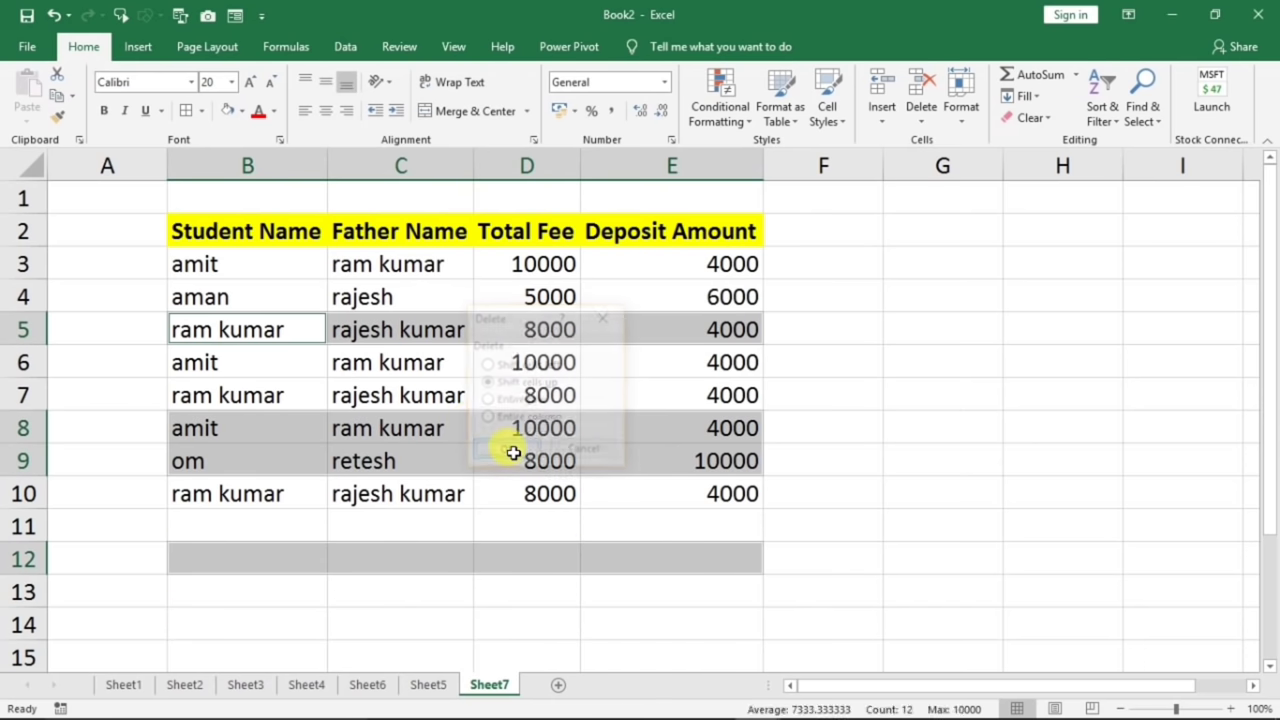
click(378, 364)
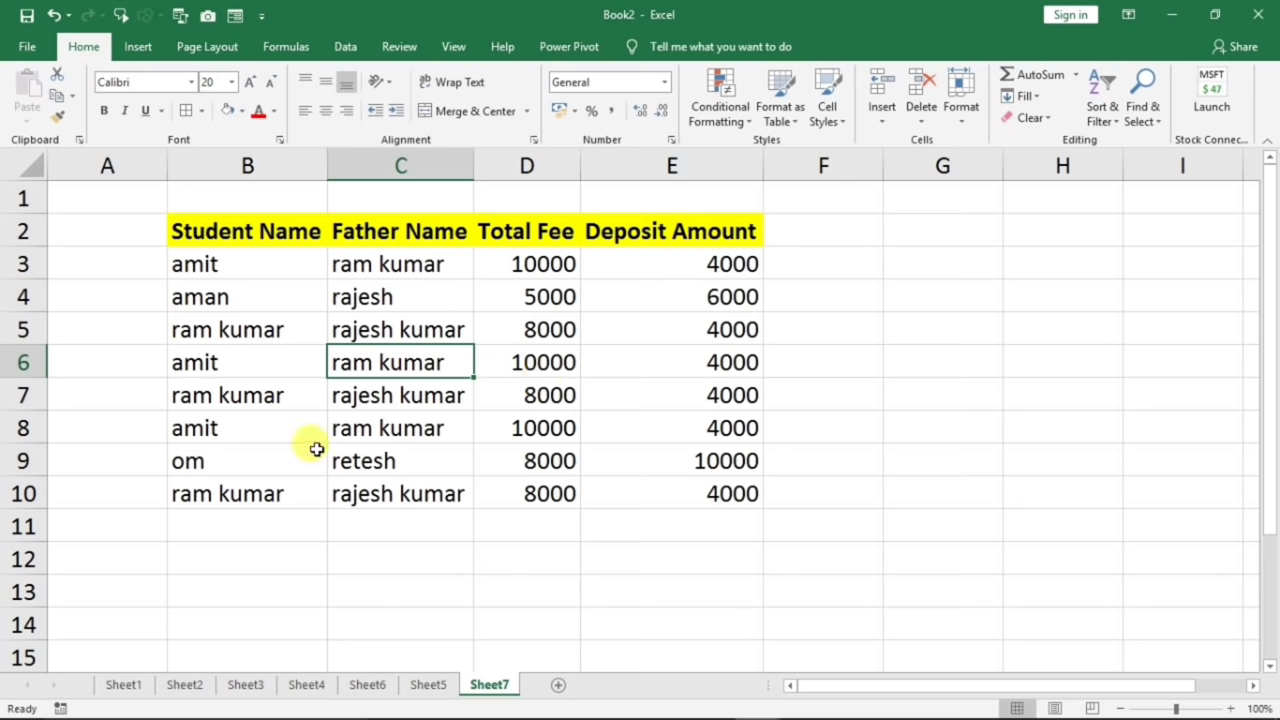
- Open Sheet8 and compare the identical amit records in rows 6 and 8
click(210, 240)
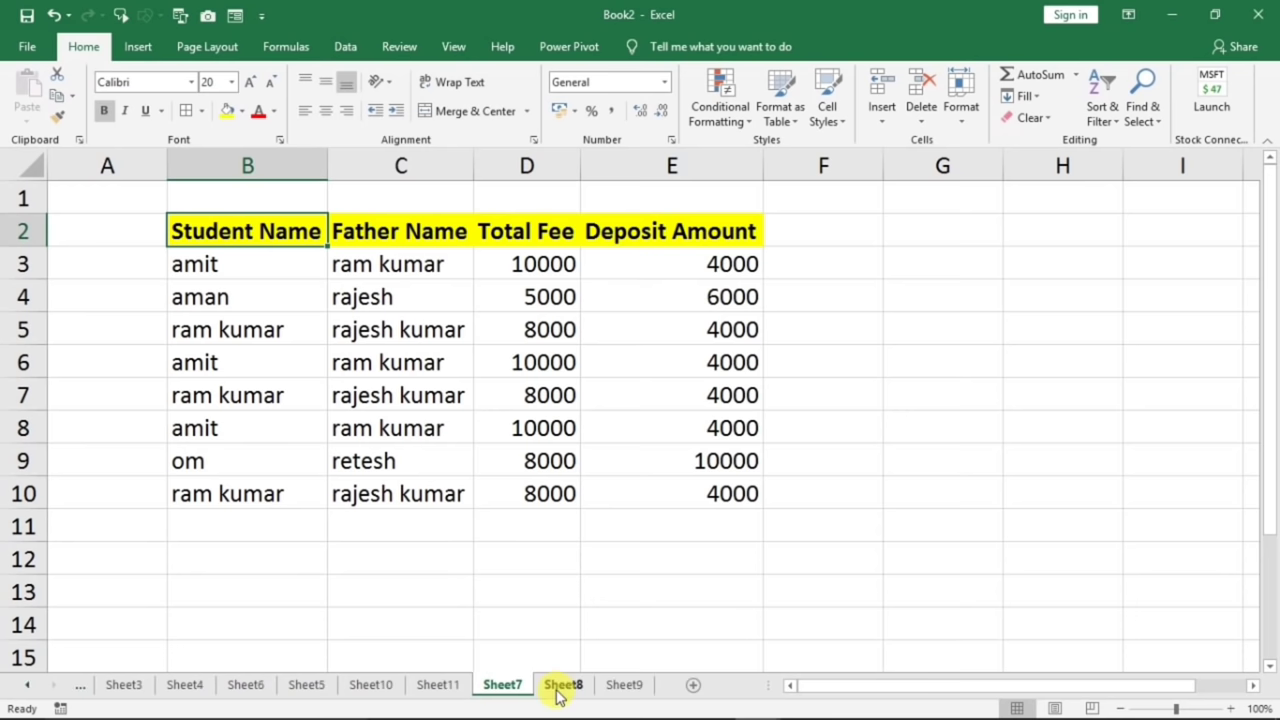
click(561, 686)
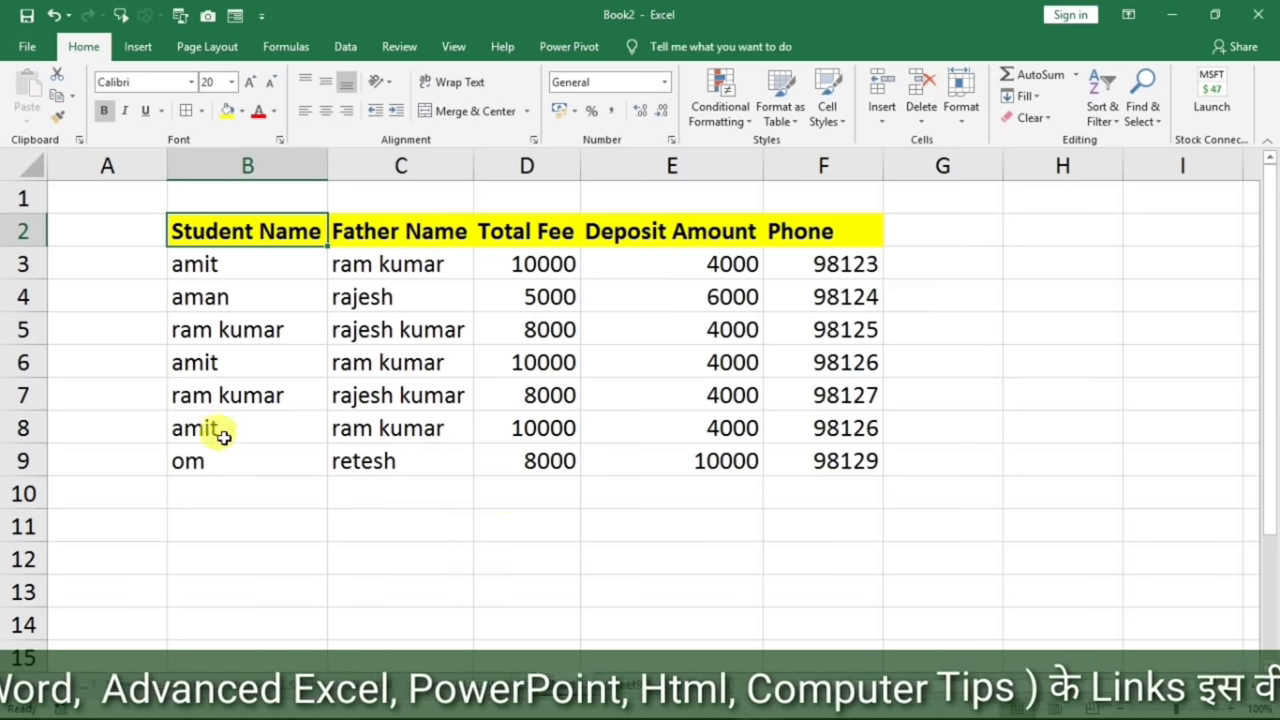
drag(222, 430, 786, 428)
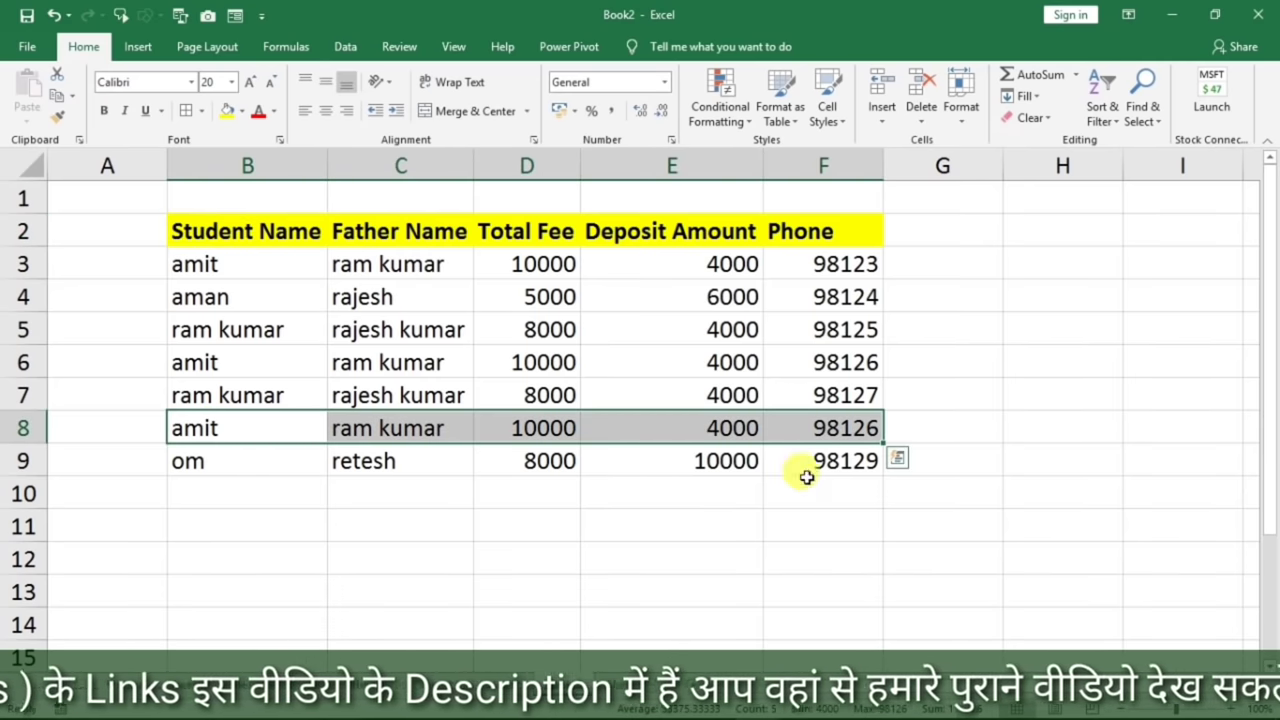
drag(820, 365, 251, 366)
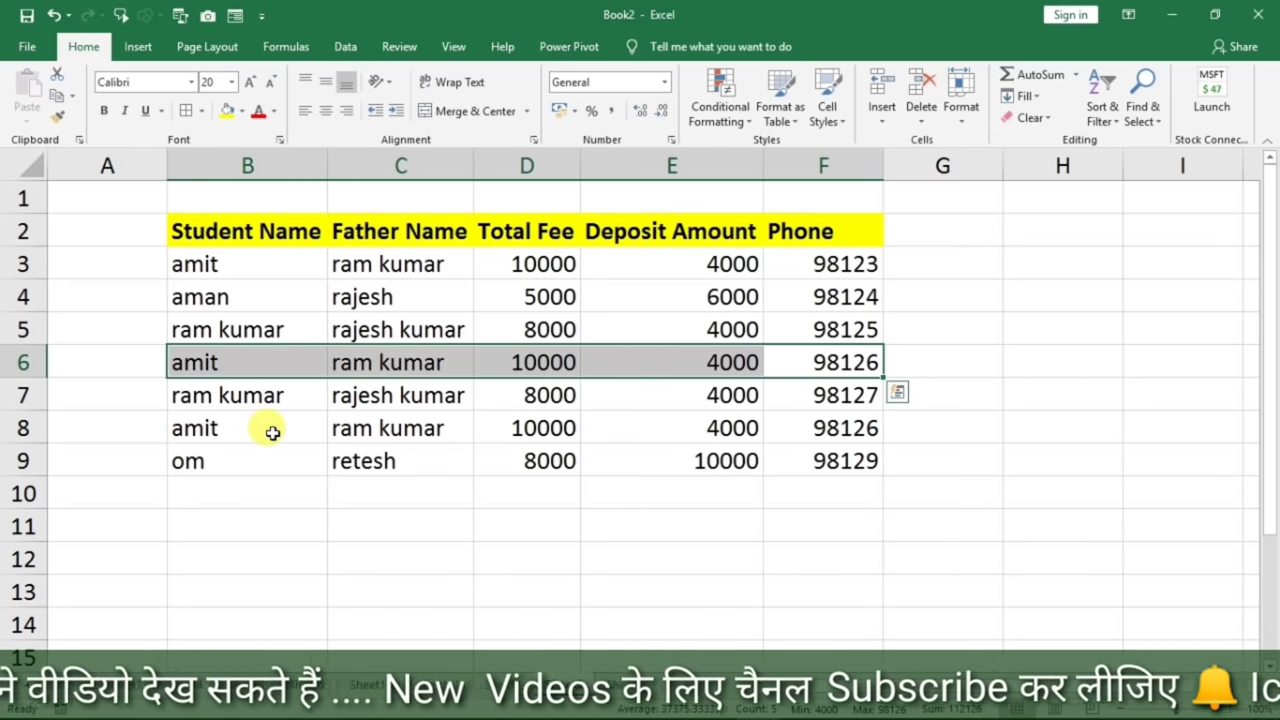
ctrl+drag(273, 432, 815, 430)
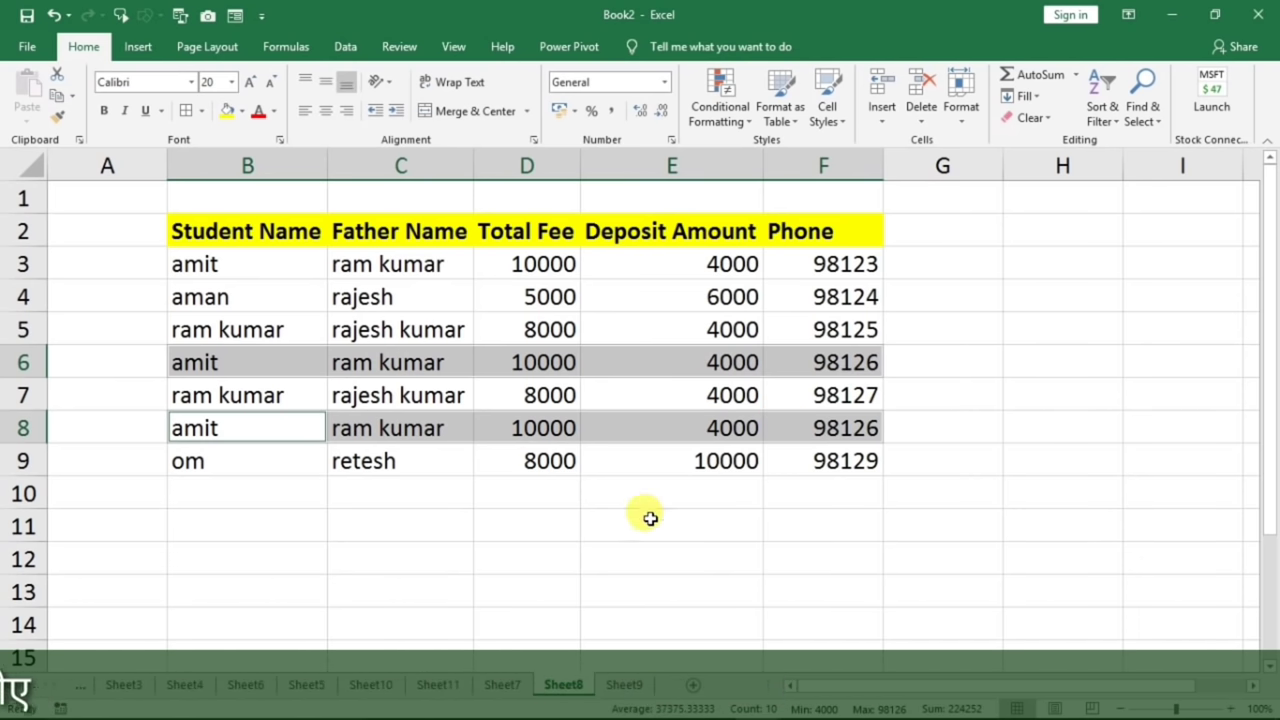
click(651, 550)
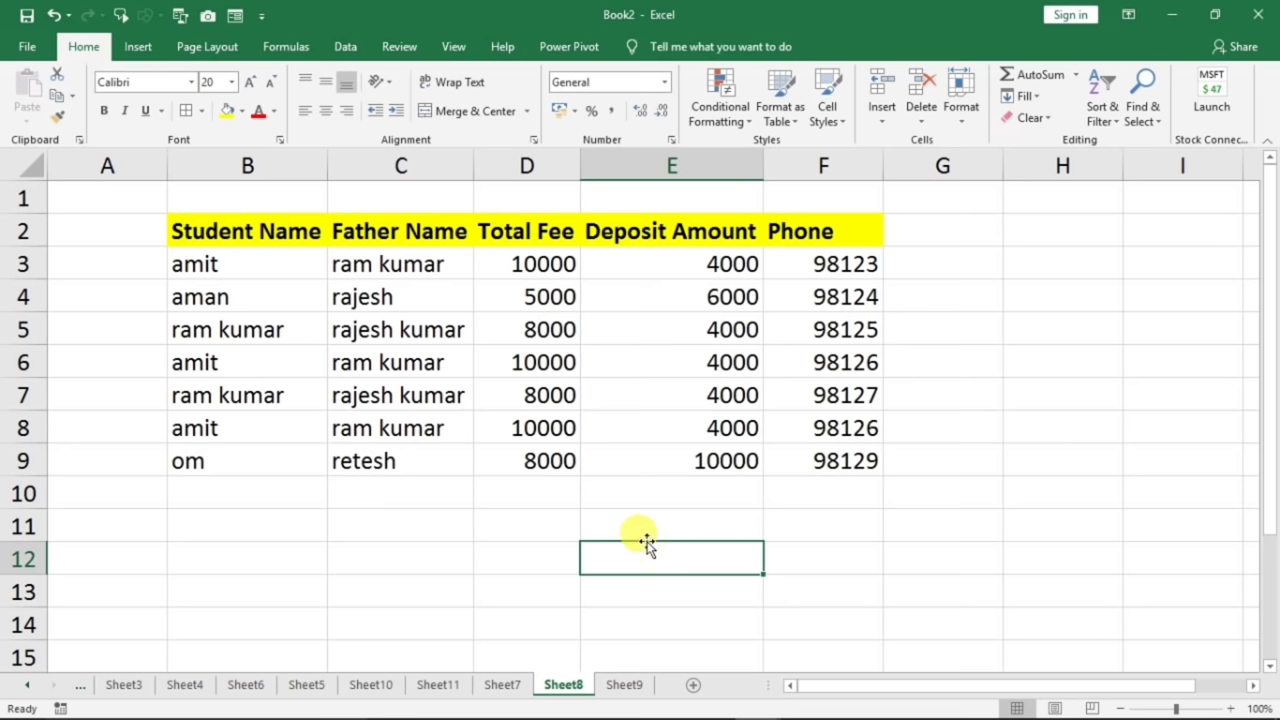
click(456, 398)
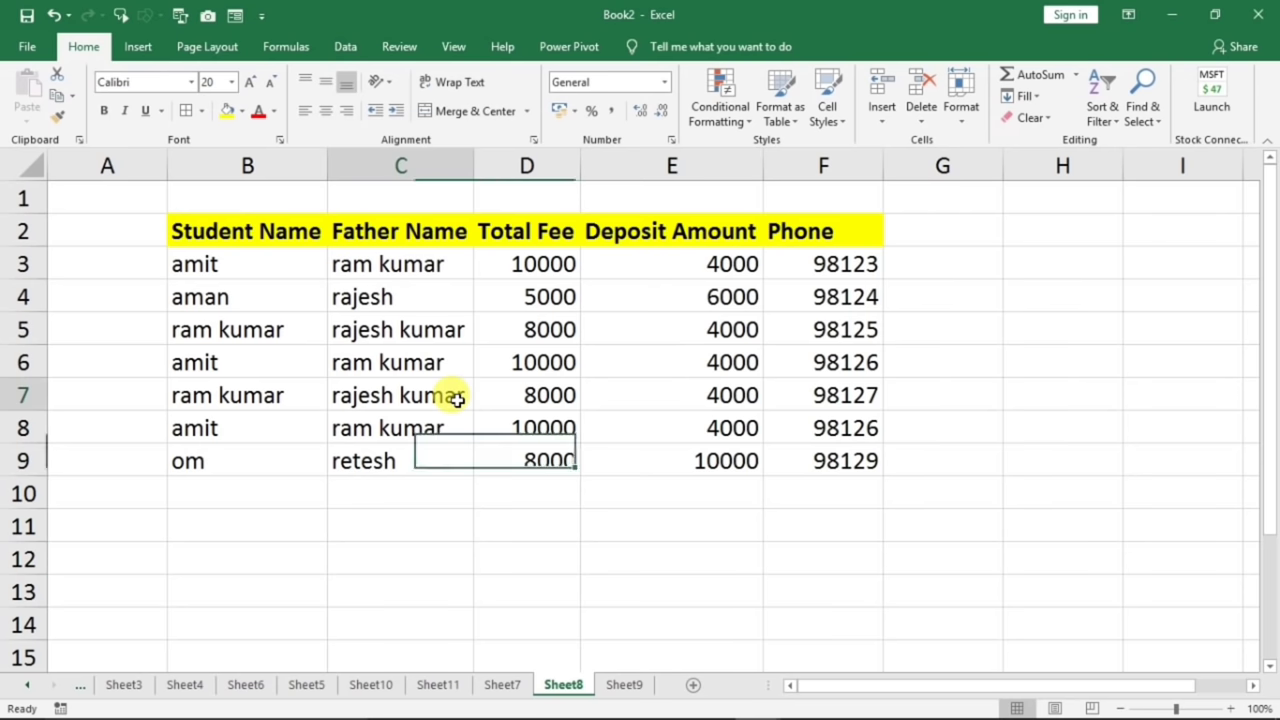
- Remove duplicates checking all five columns, deleting the repeated amit row from Sheet8
key(ctrl+a)
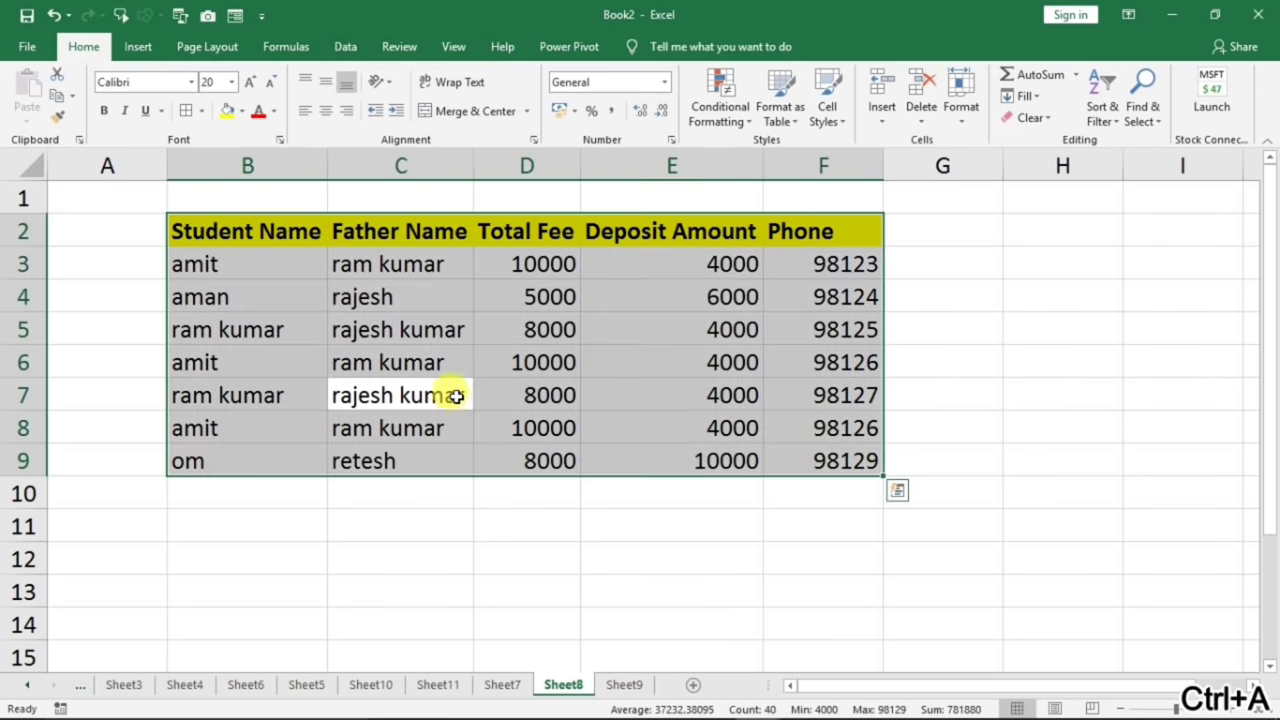
click(343, 48)
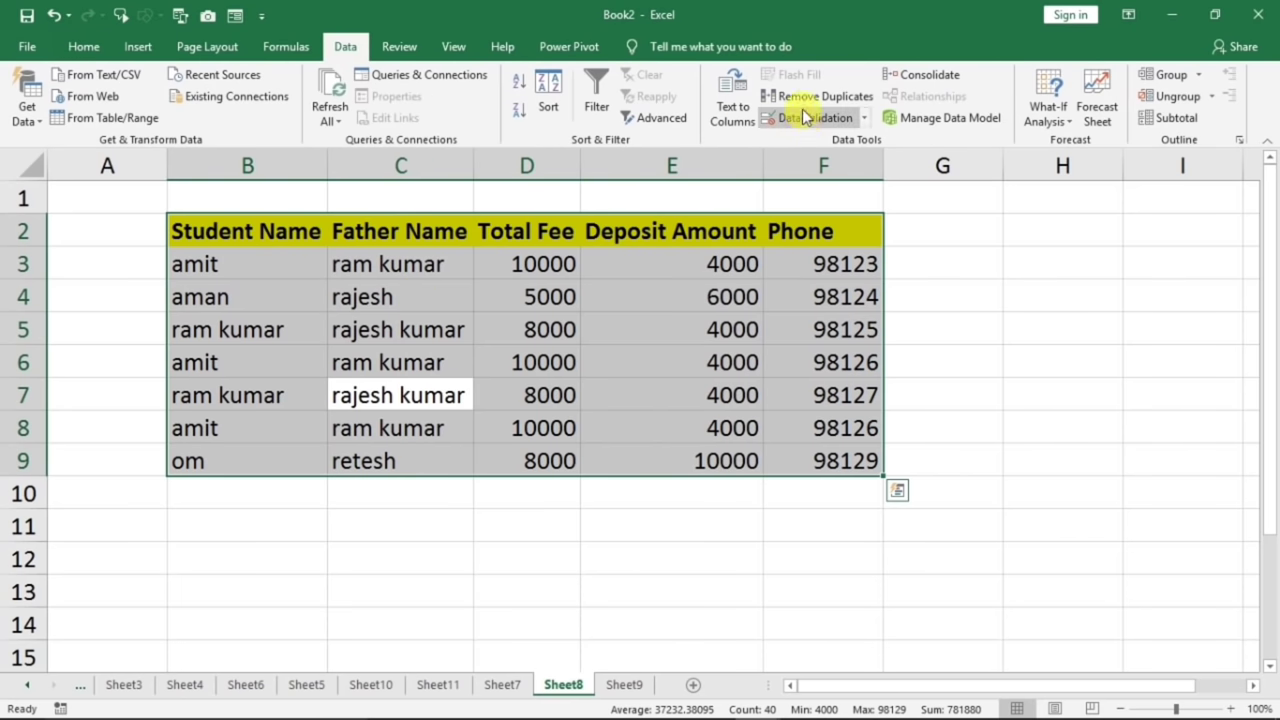
click(805, 96)
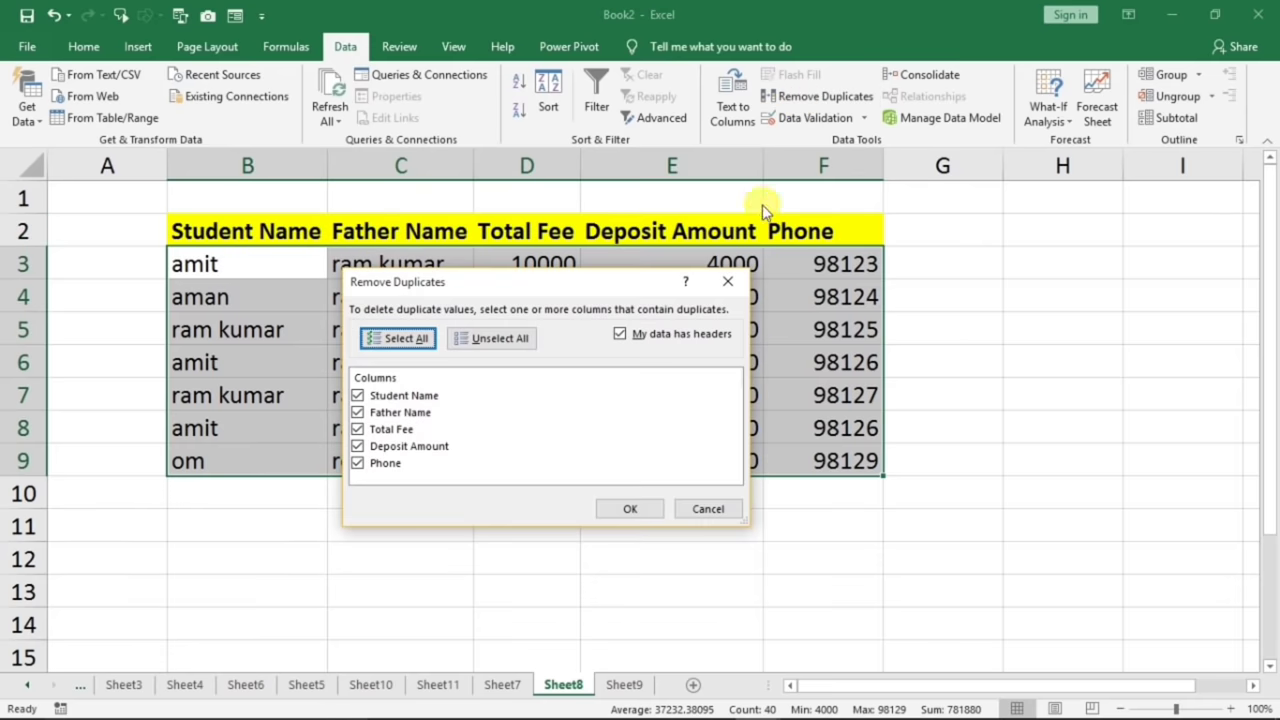
drag(607, 281, 591, 507)
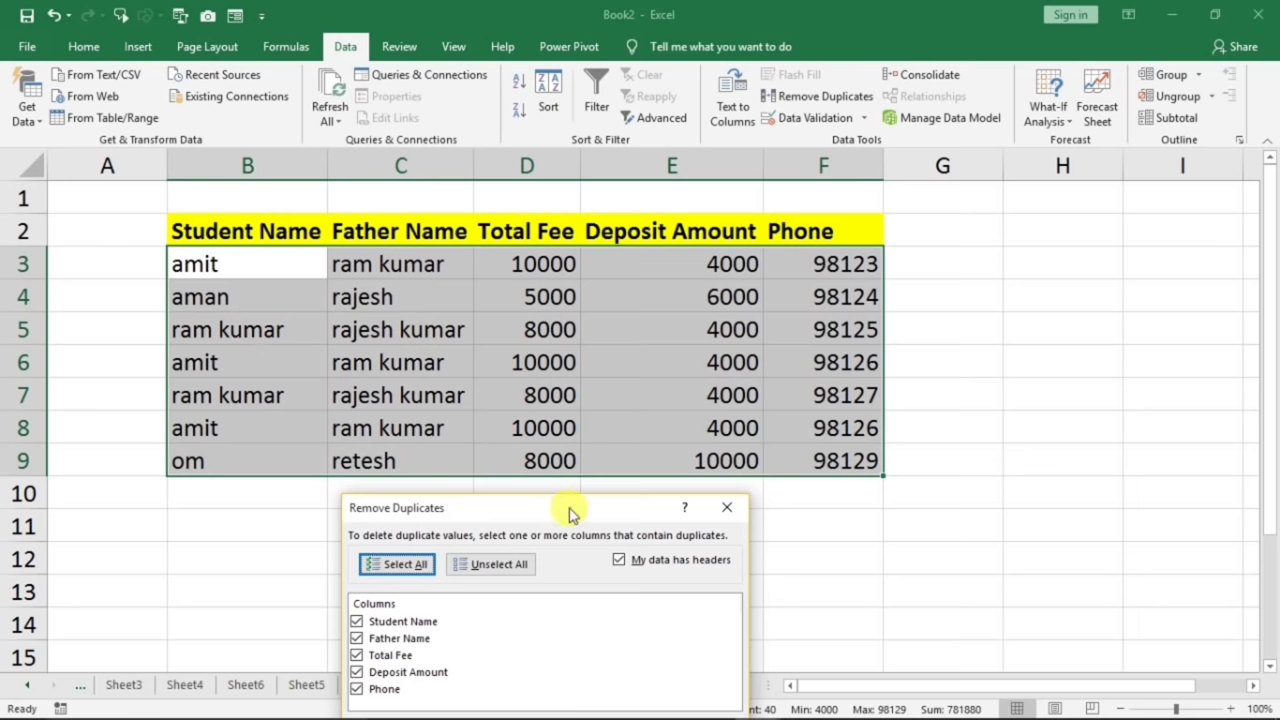
drag(570, 513, 678, 350)
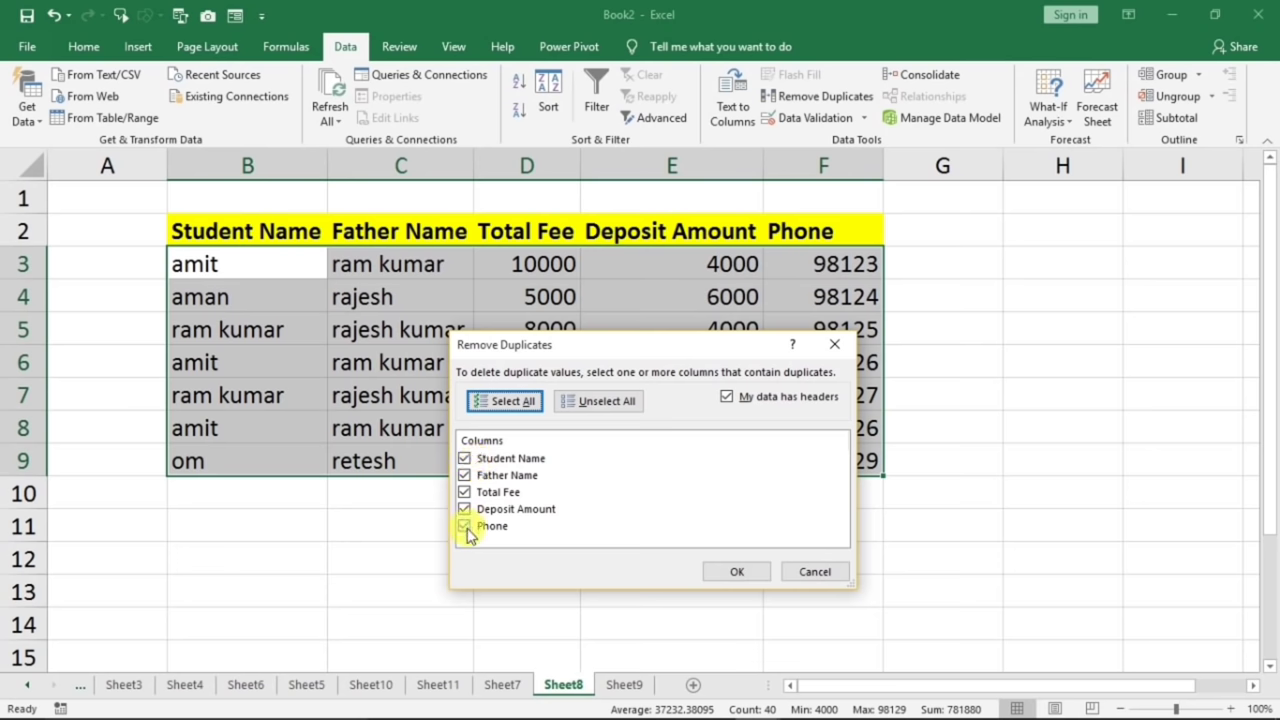
click(737, 571)
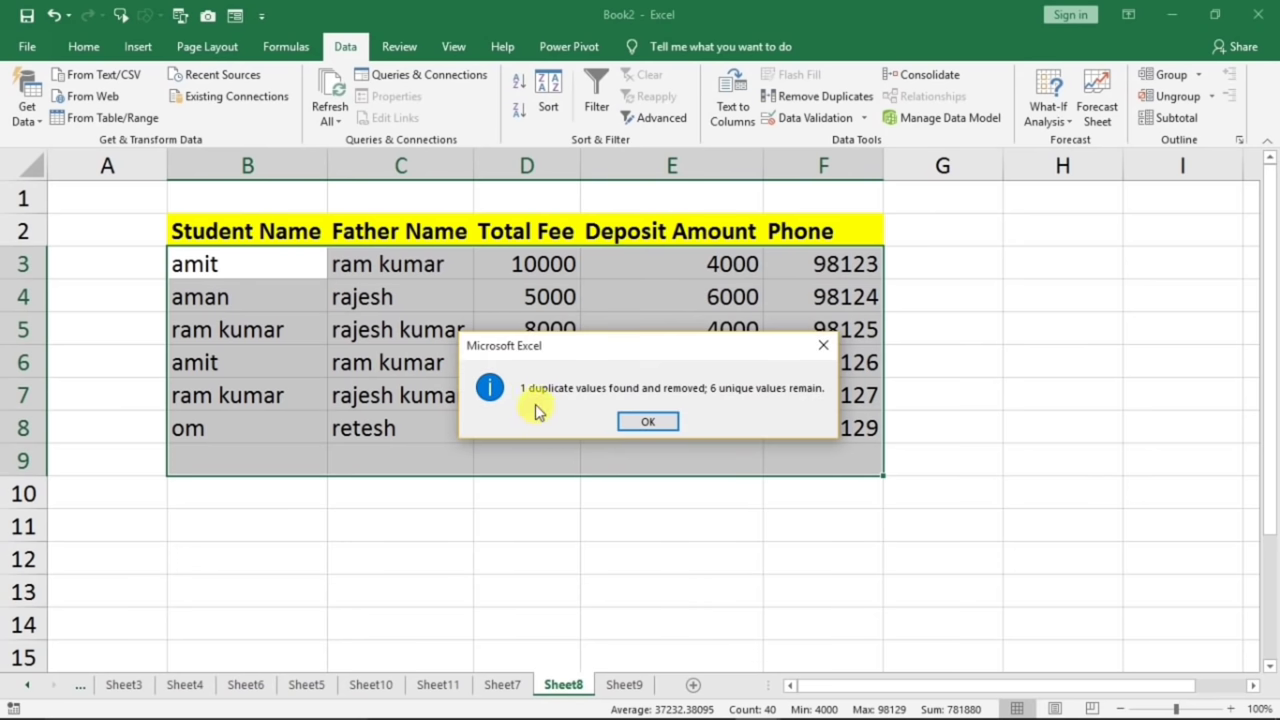
click(645, 424)
click(245, 372)
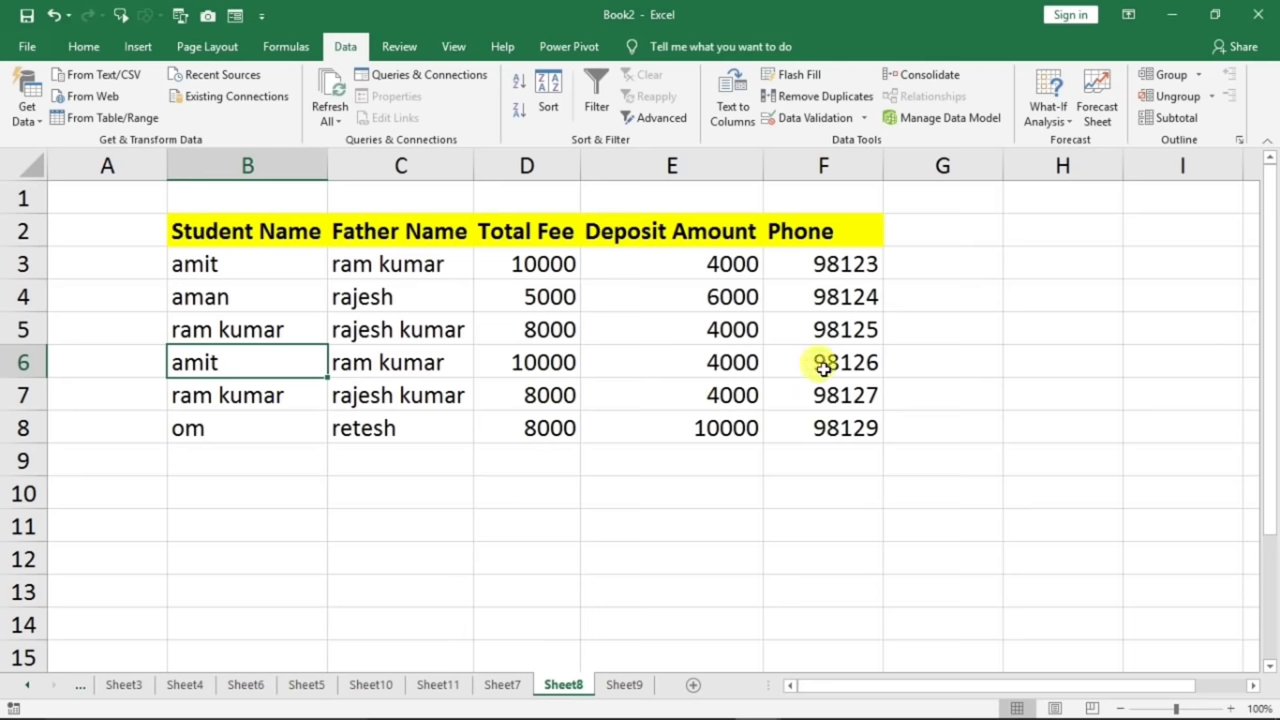
drag(822, 367, 240, 362)
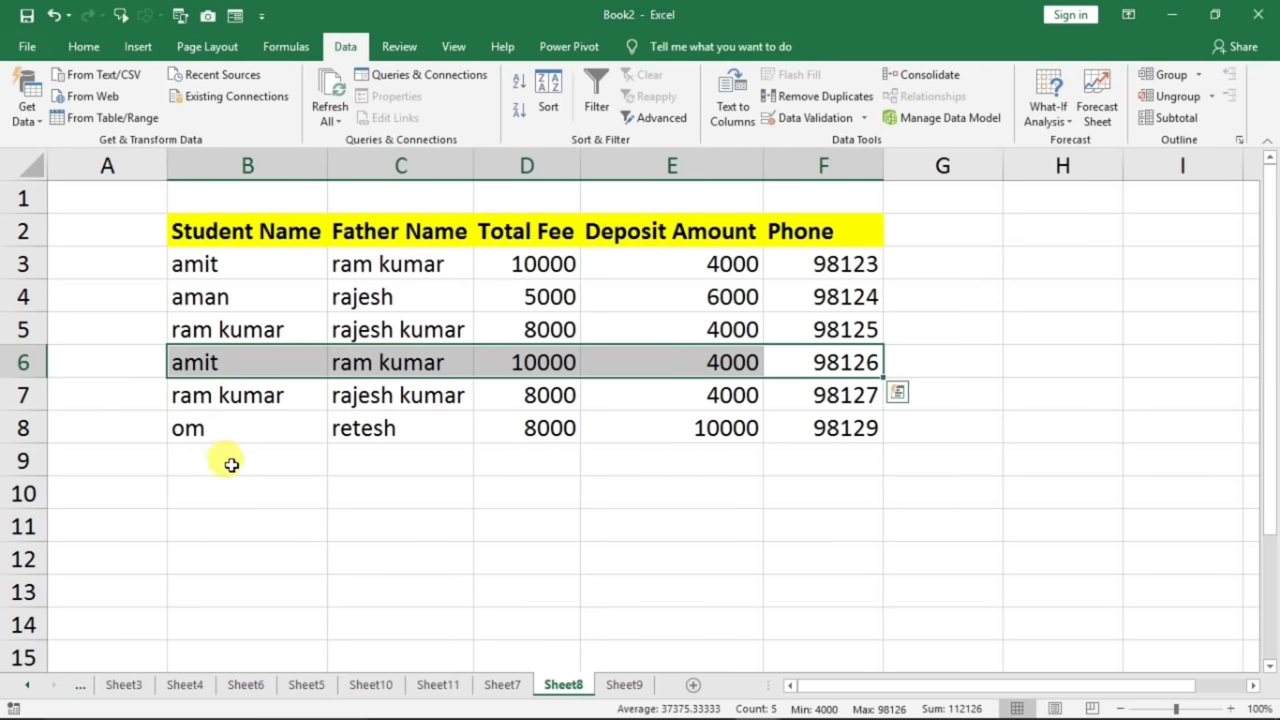
click(574, 532)
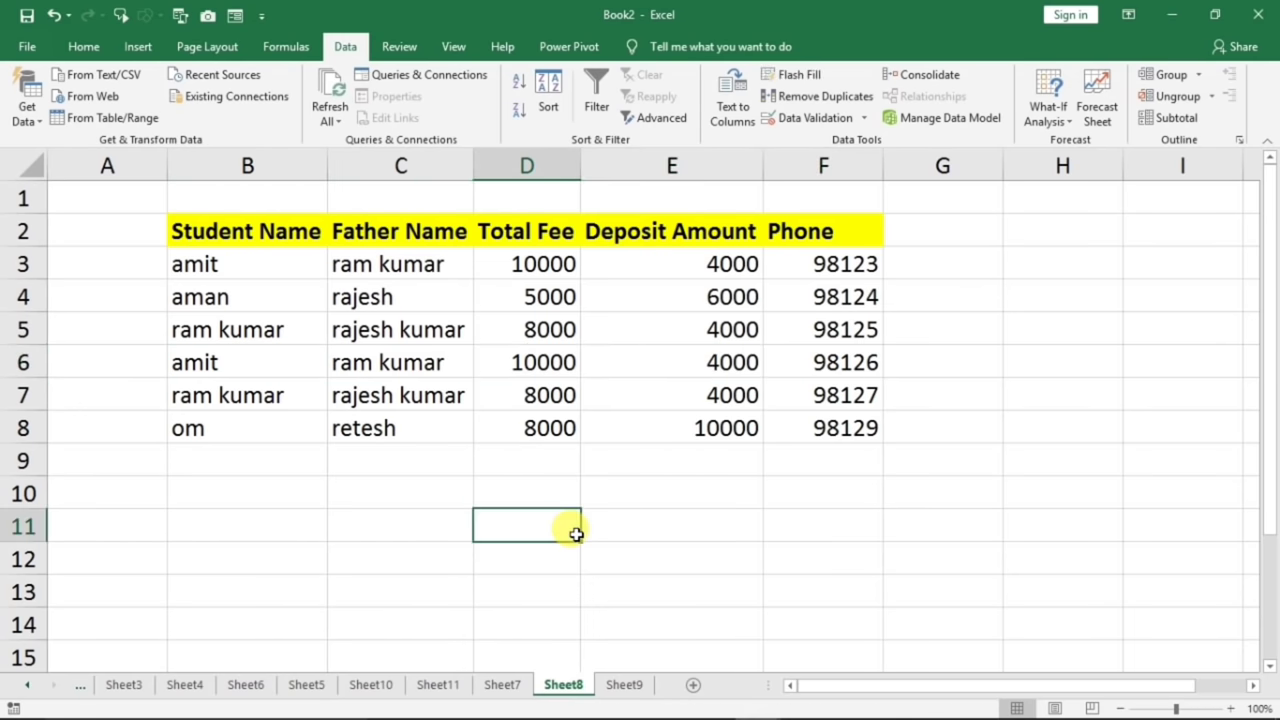
- Undo the removal to restore the amit row and review the Phone values F3:F9
key(ctrl+z)
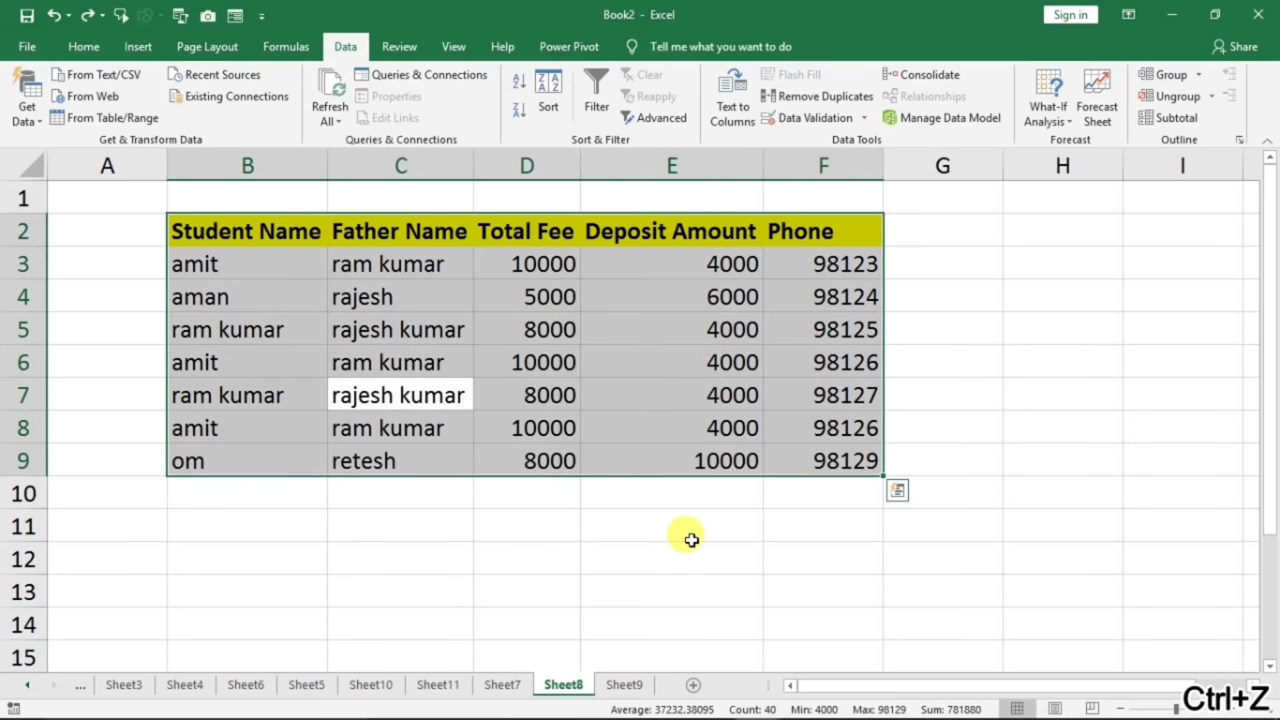
click(691, 540)
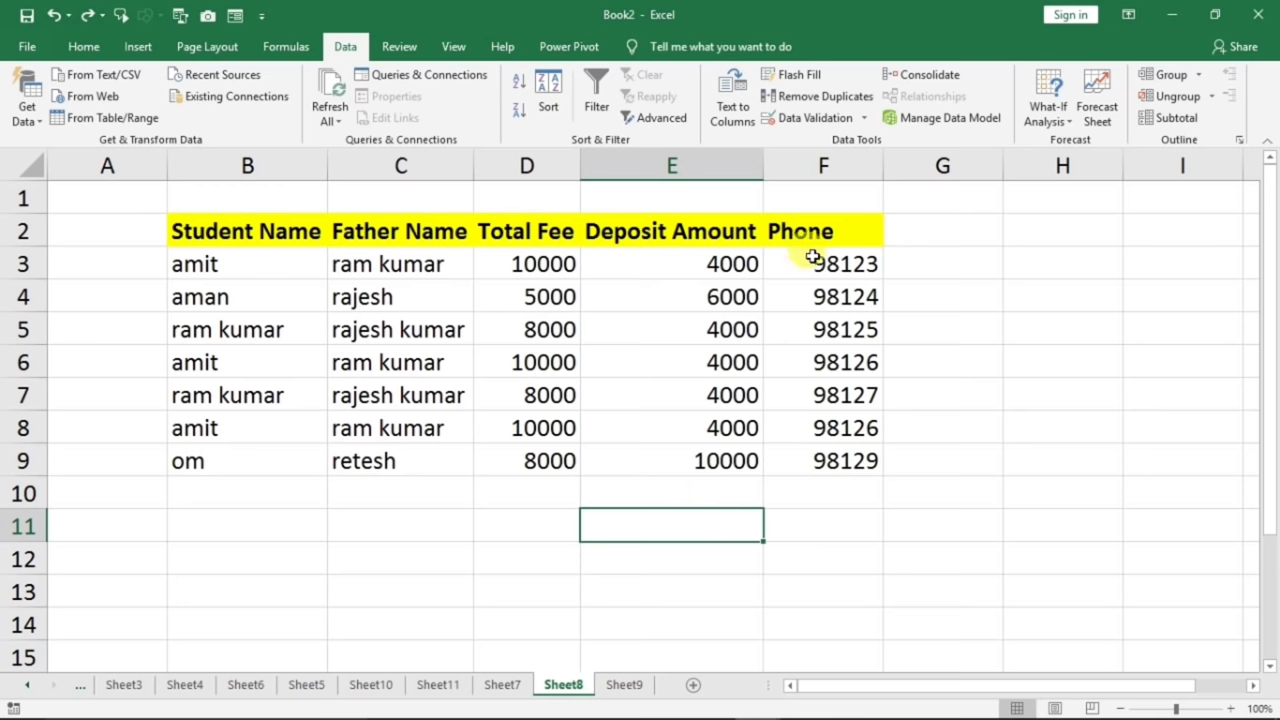
drag(812, 258, 808, 456)
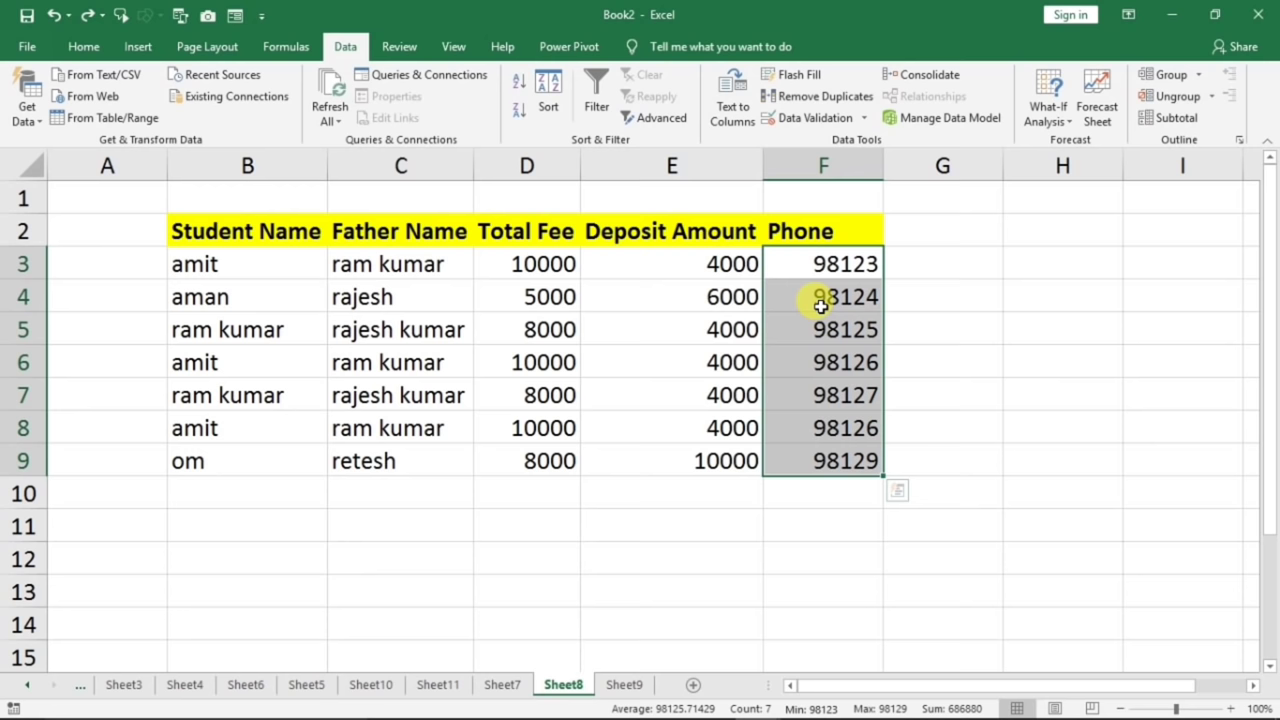
click(965, 368)
- Remove duplicates on the Phone column only, dropping the row with a repeated phone number
drag(237, 234, 849, 460)
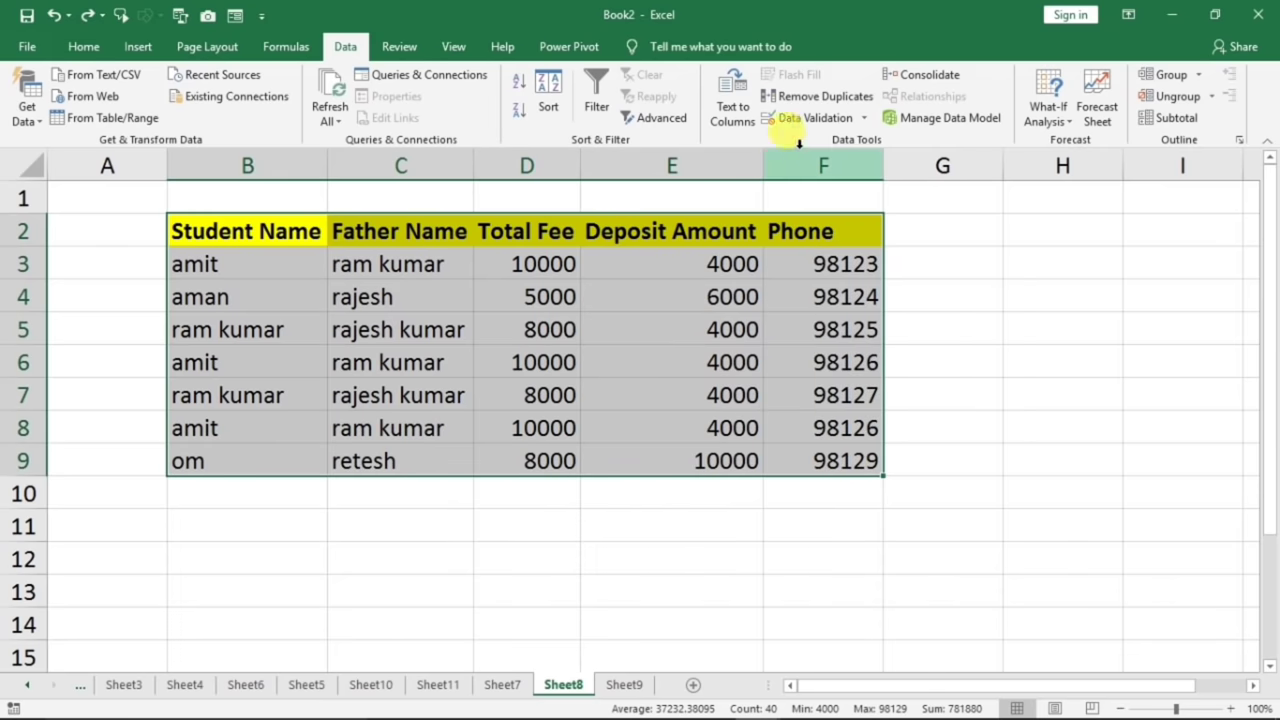
click(812, 96)
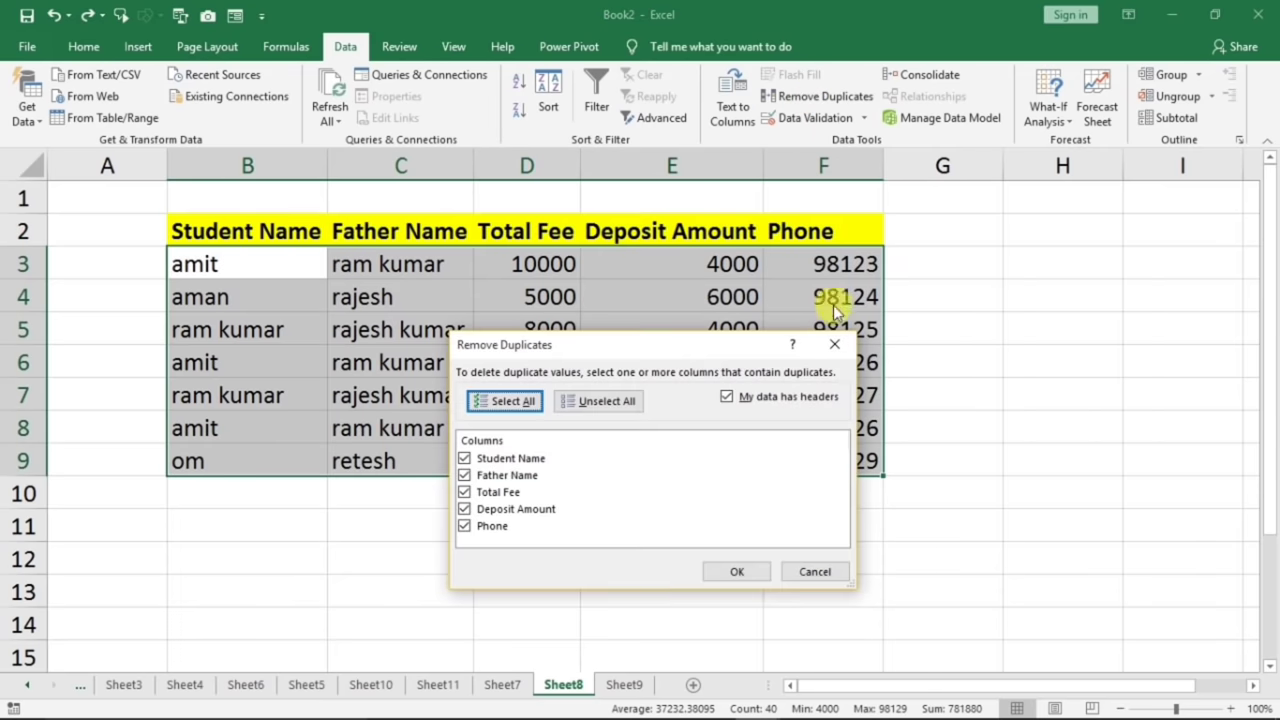
drag(696, 343, 471, 276)
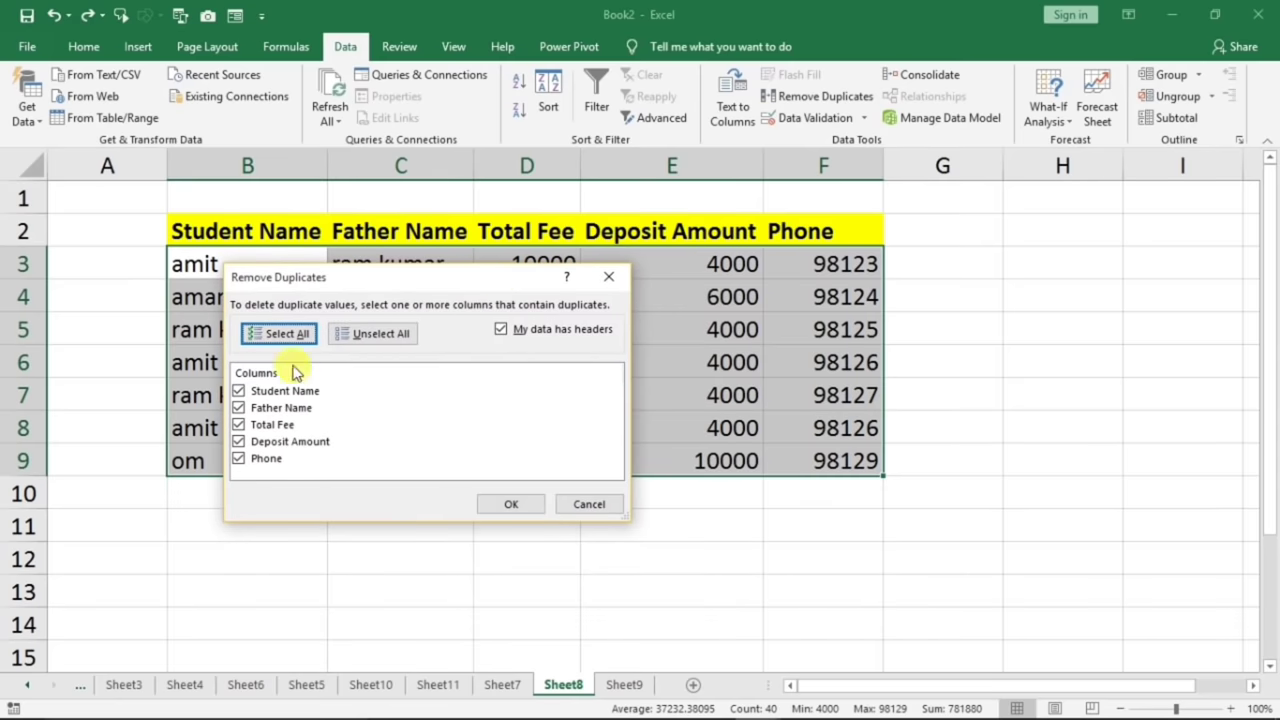
click(376, 340)
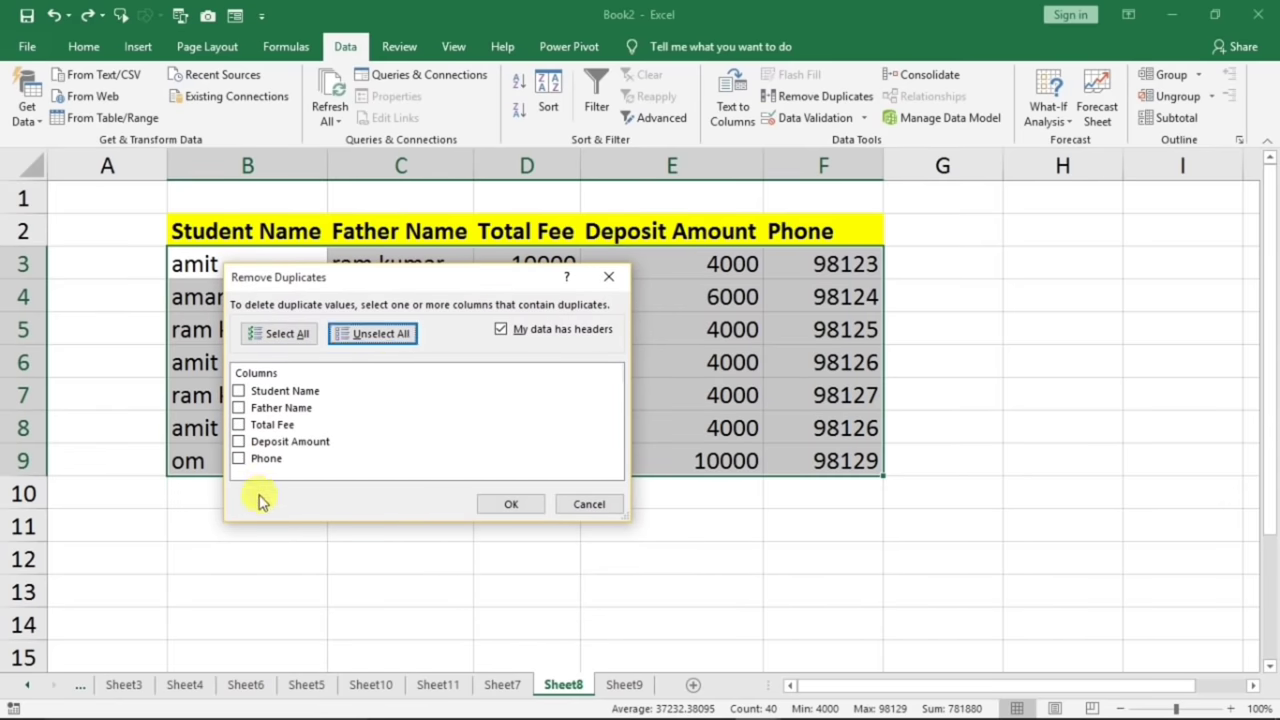
click(240, 462)
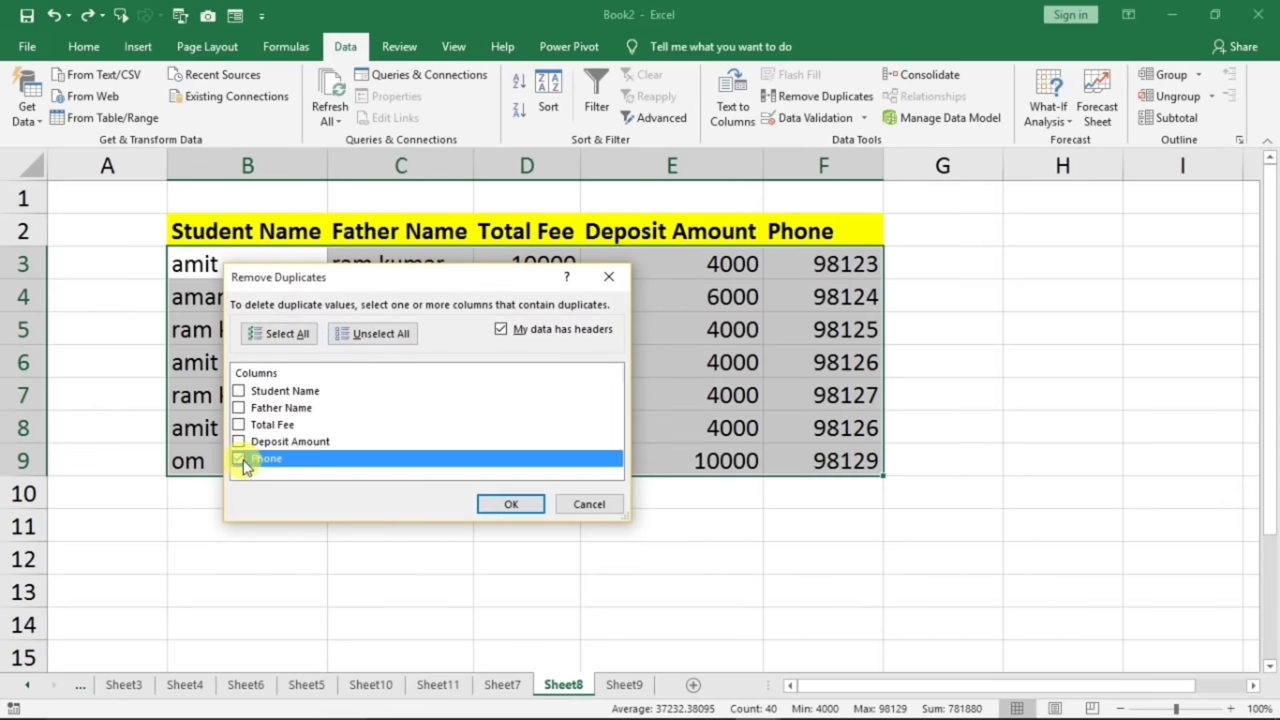
click(488, 503)
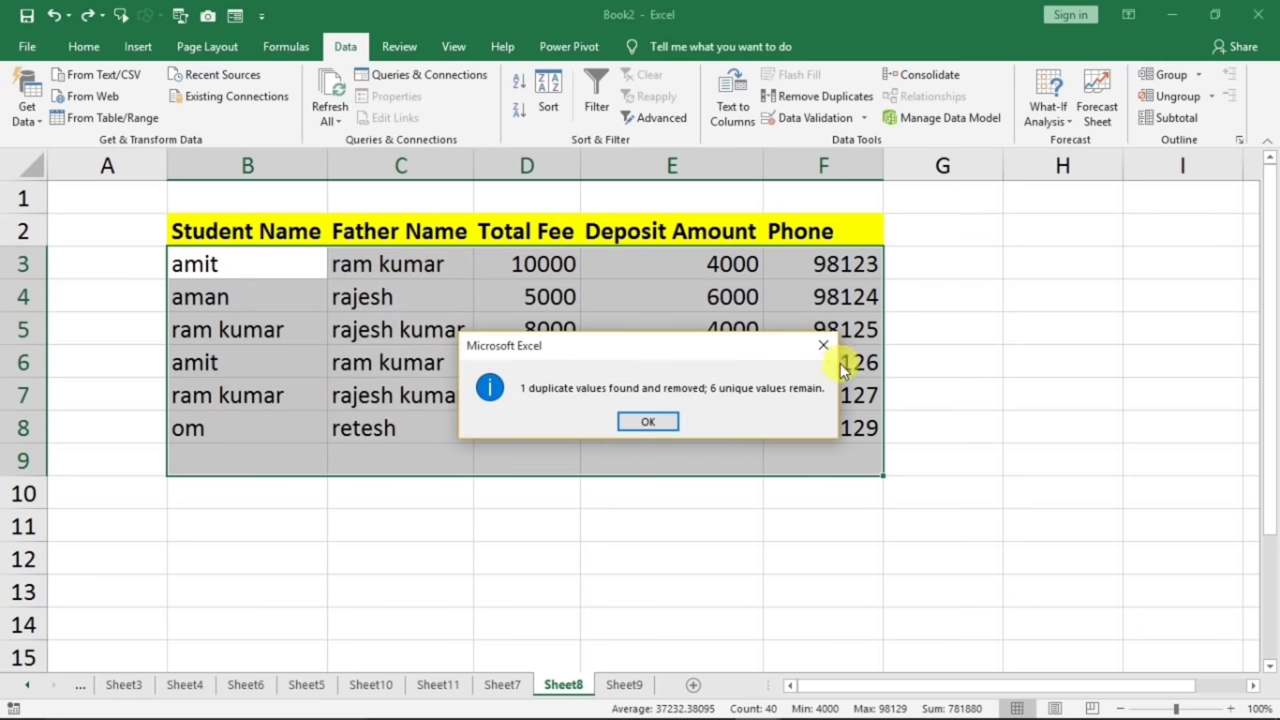
drag(648, 345, 745, 535)
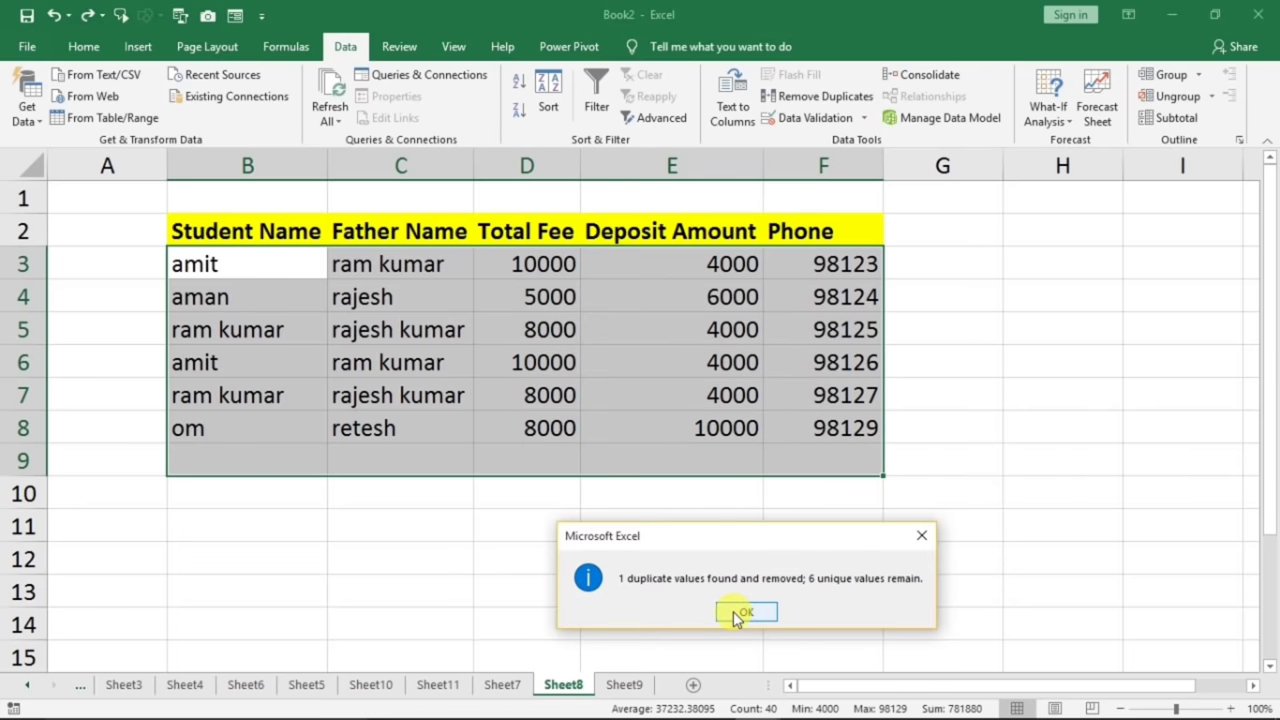
click(740, 612)
- Restore the table and remove duplicates on Student Name only, deleting three rows
key(ctrl+z)
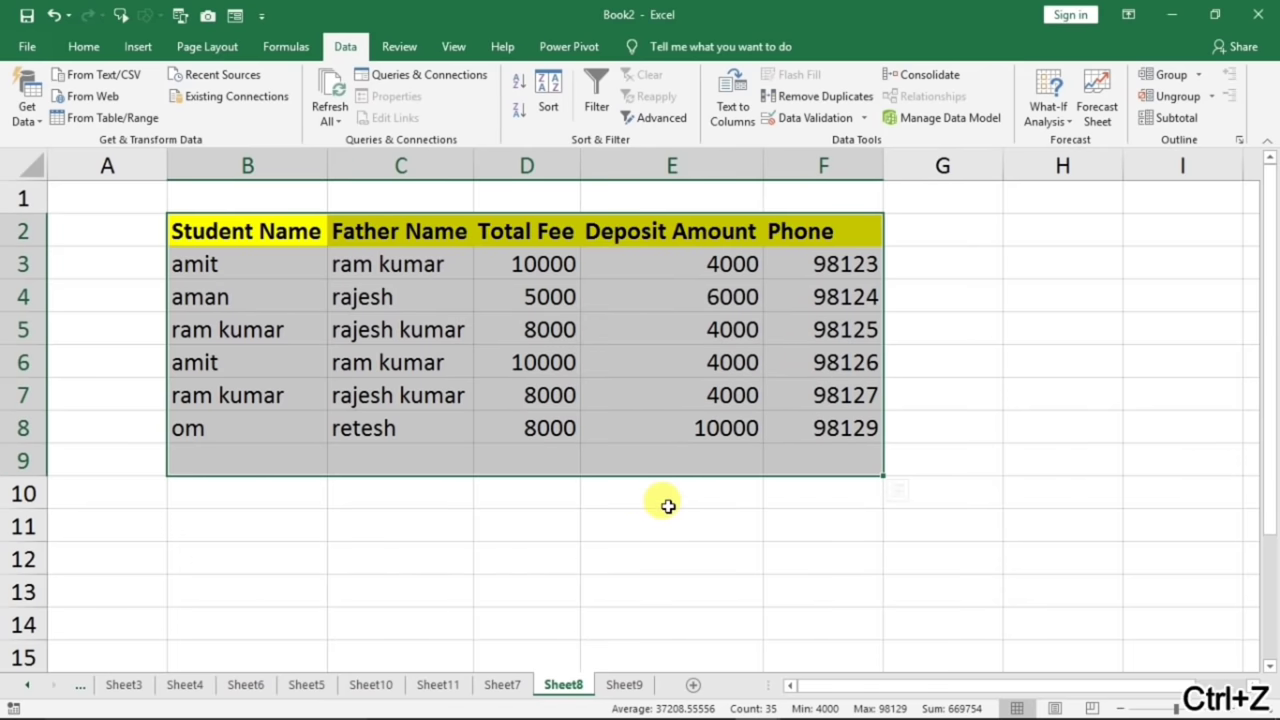
click(237, 374)
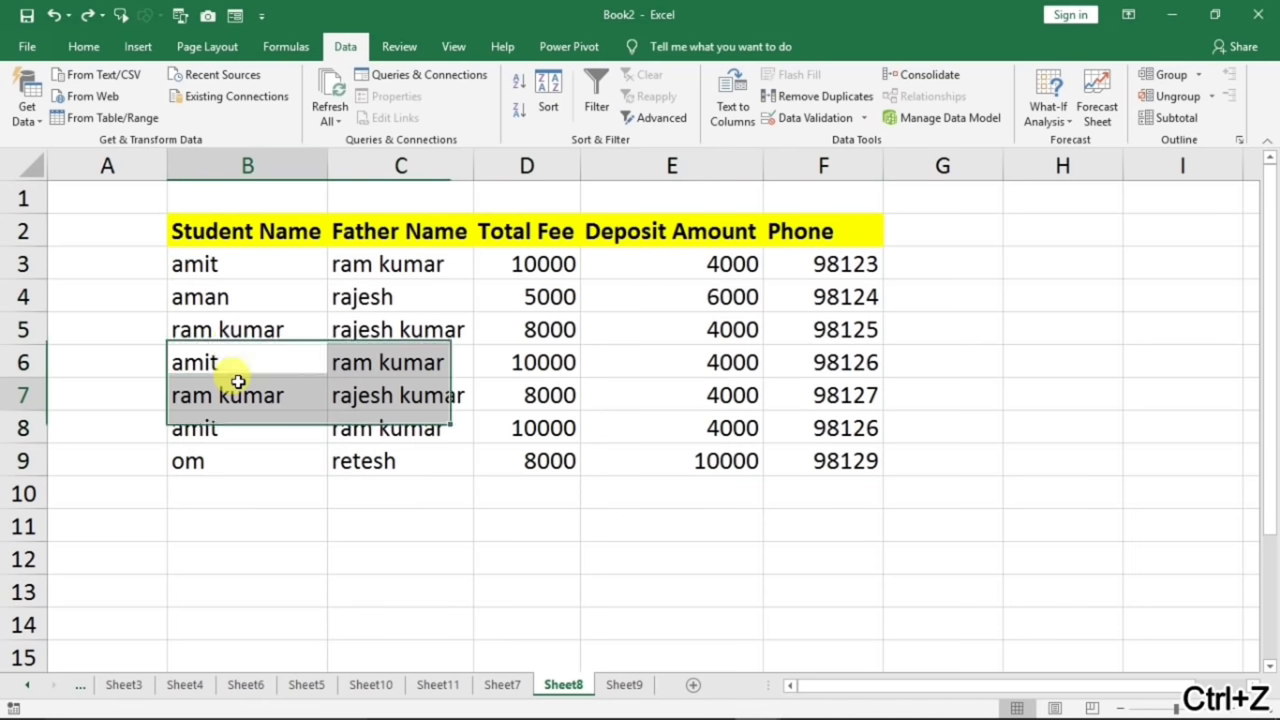
drag(257, 237, 829, 451)
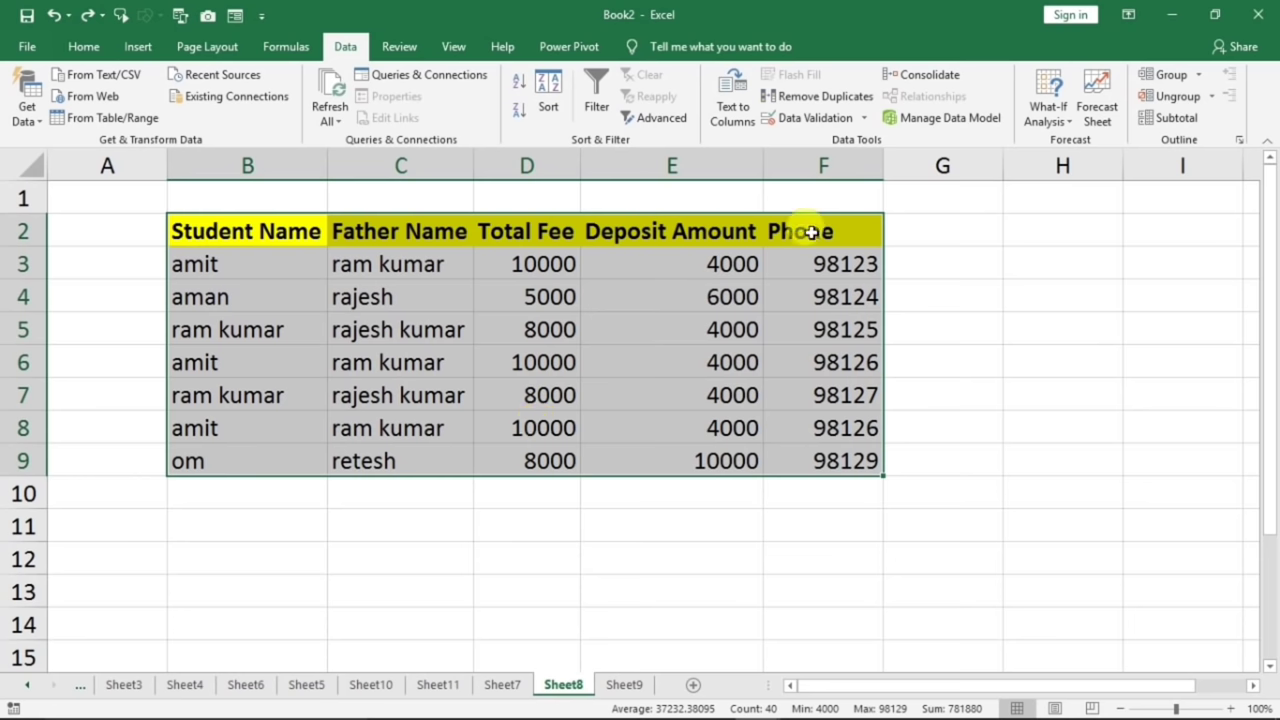
click(815, 97)
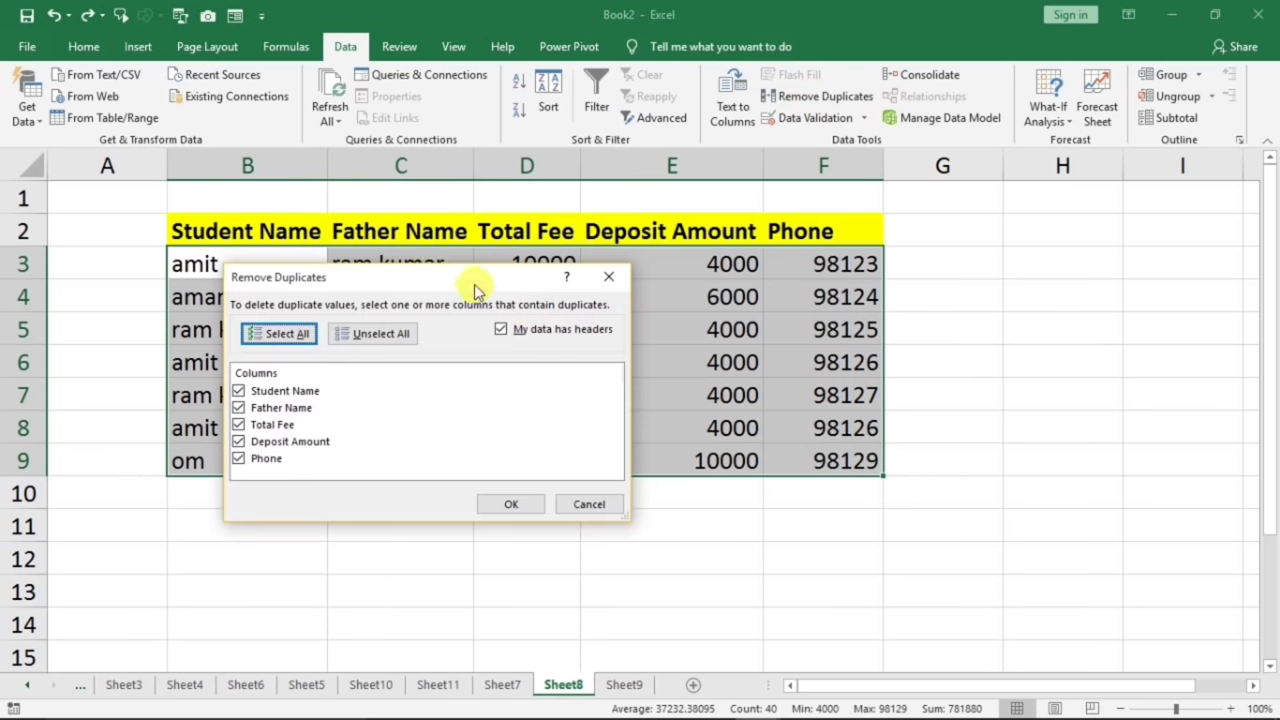
drag(475, 290, 738, 308)
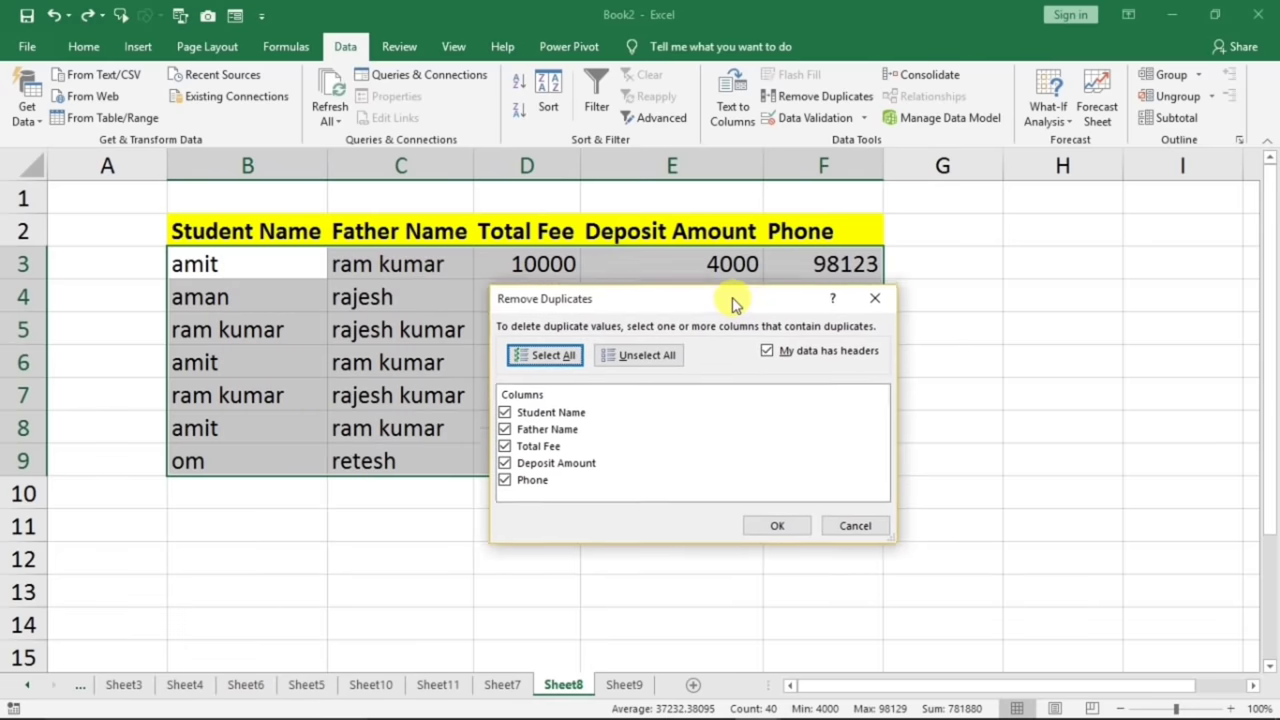
click(628, 355)
click(508, 416)
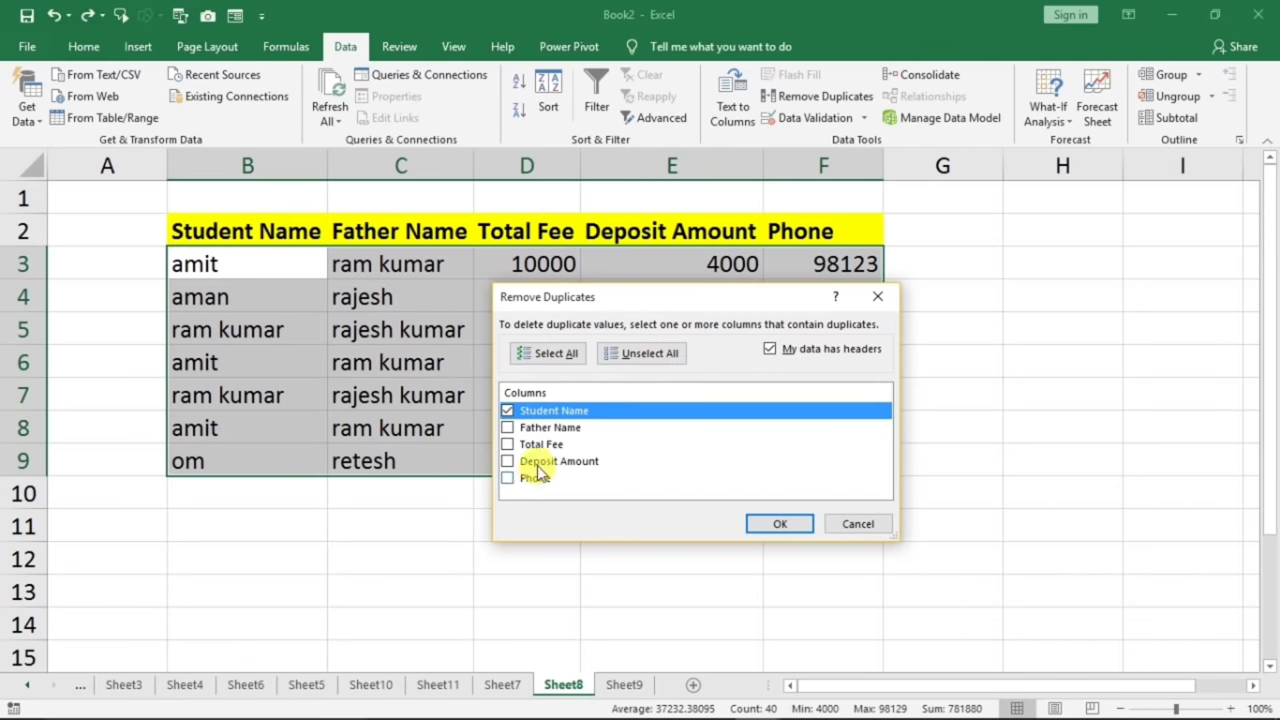
drag(600, 308, 828, 362)
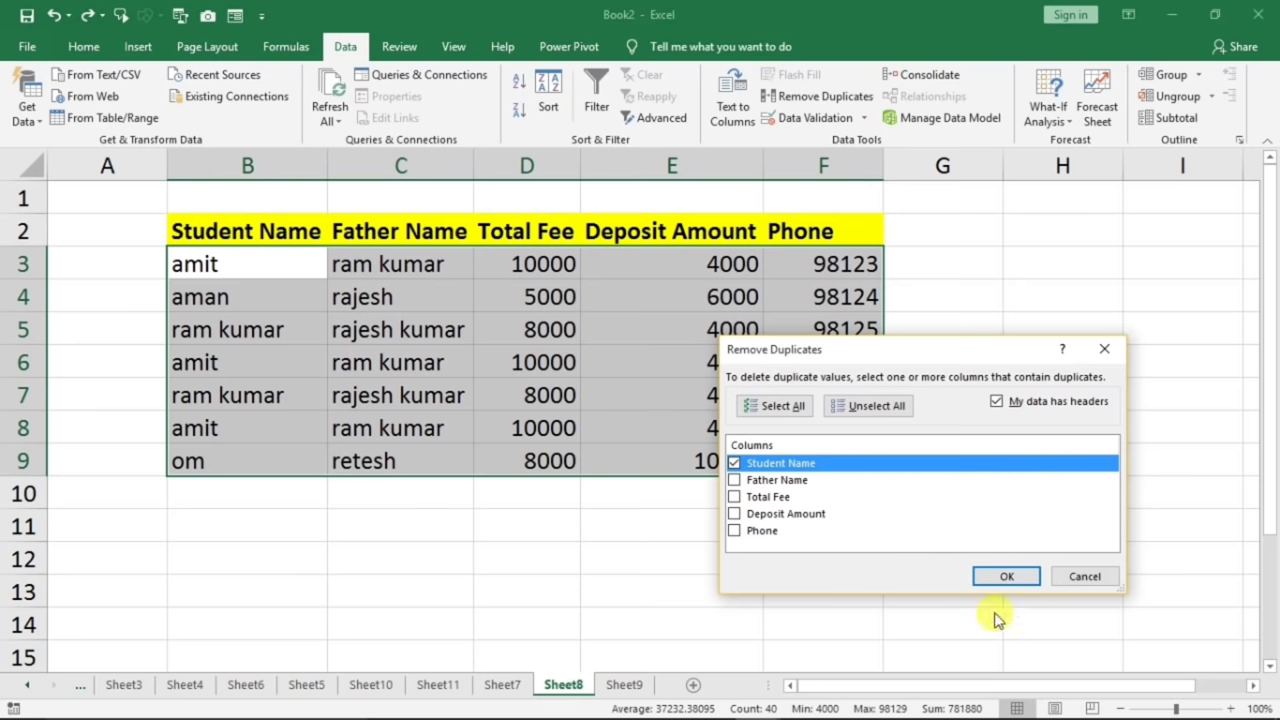
click(1006, 576)
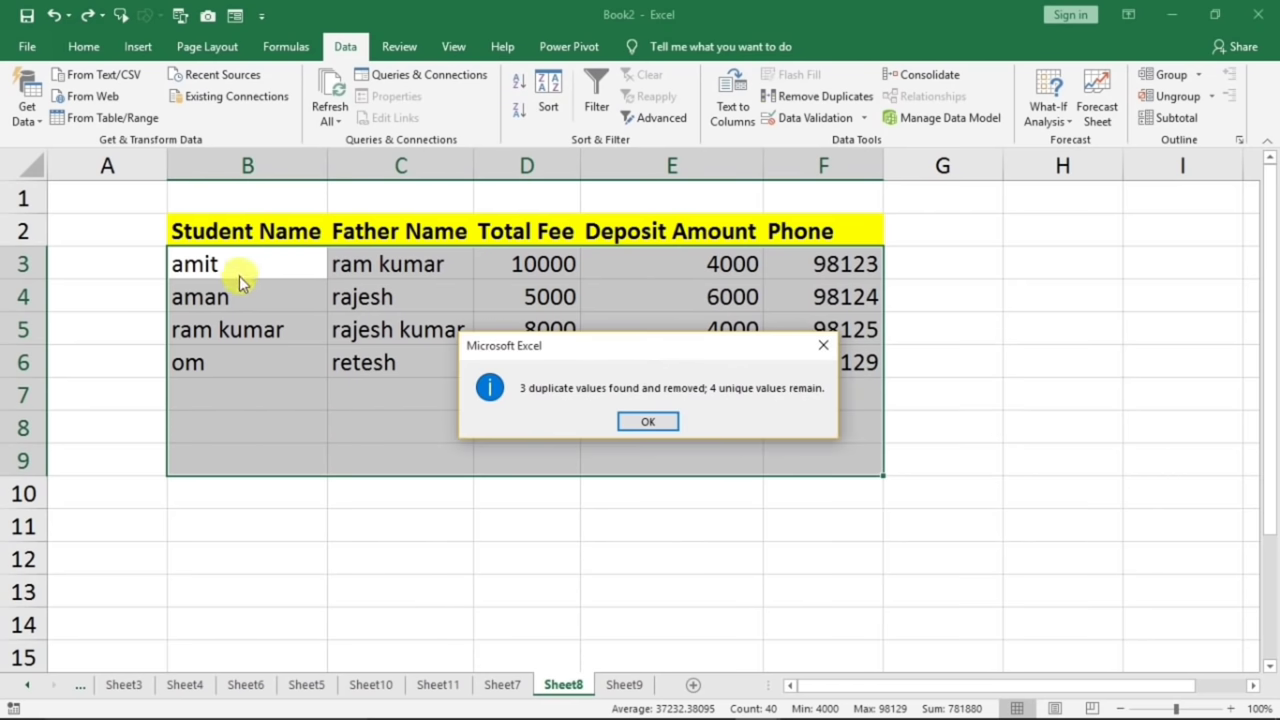
click(630, 422)
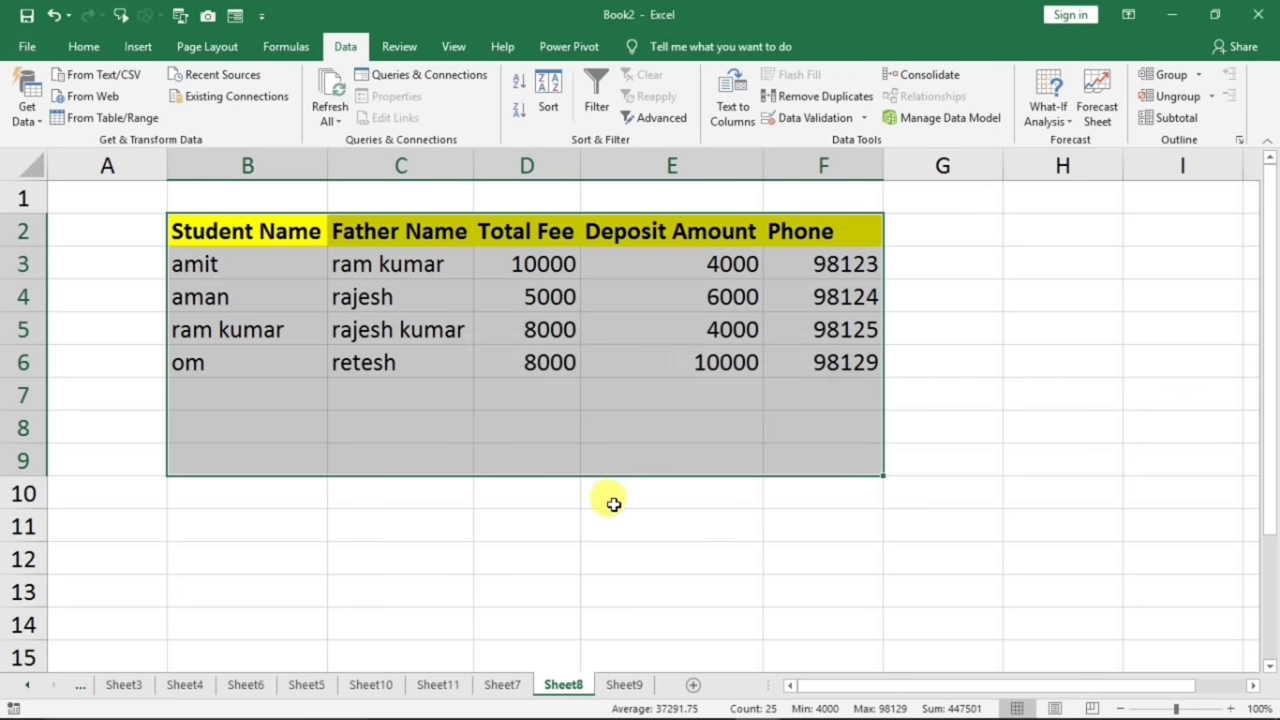
- Rerun Remove Duplicates on Student Name plus Father Name, undo it, and open Sheet9
key(ctrl+z)
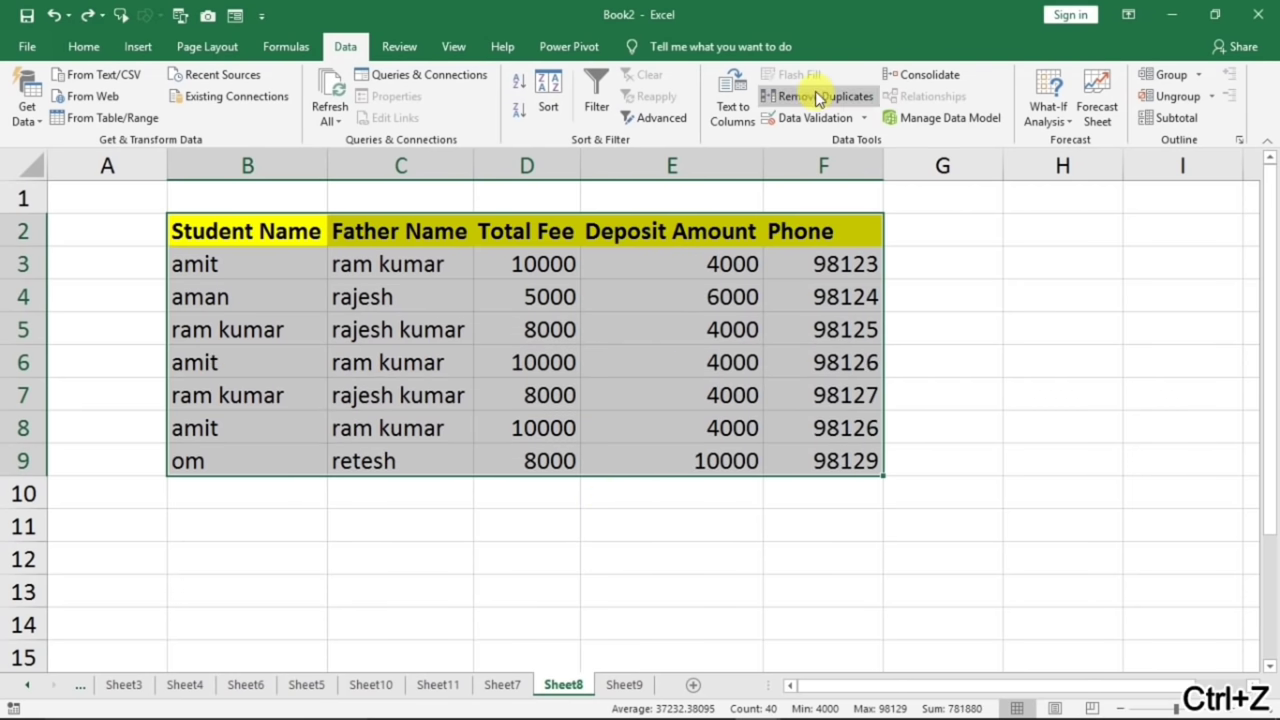
click(817, 96)
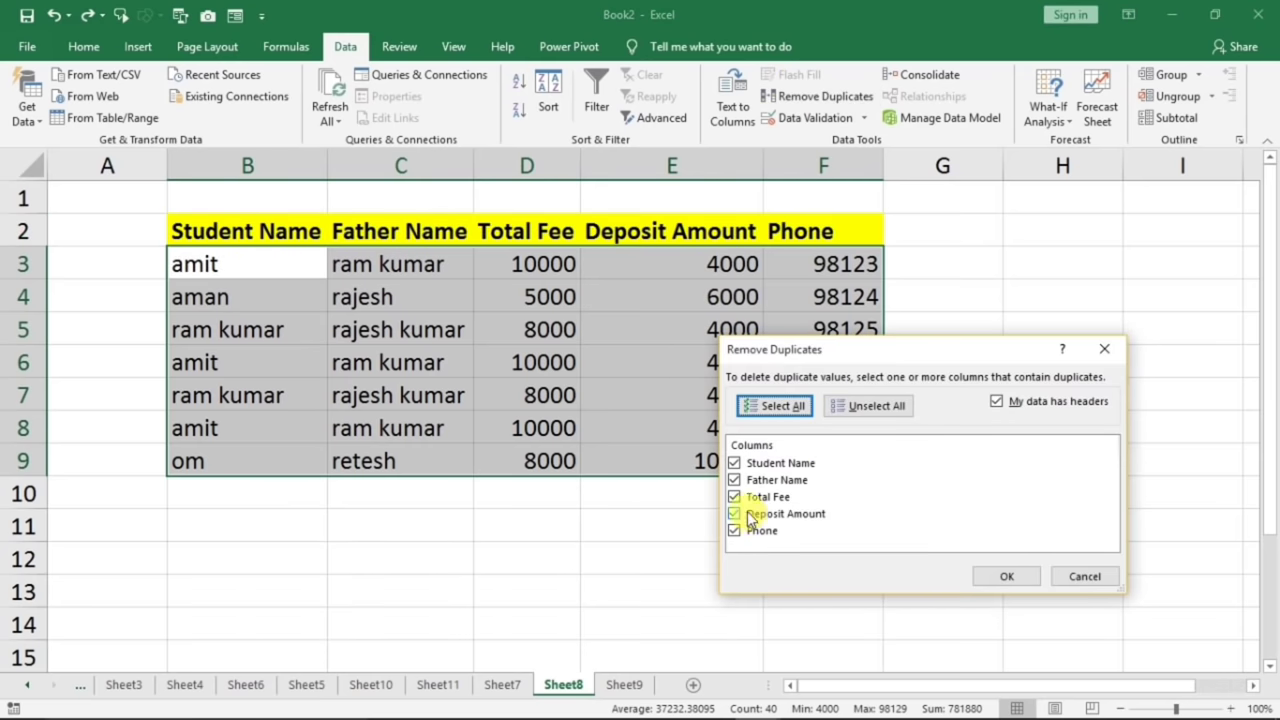
click(845, 416)
click(734, 465)
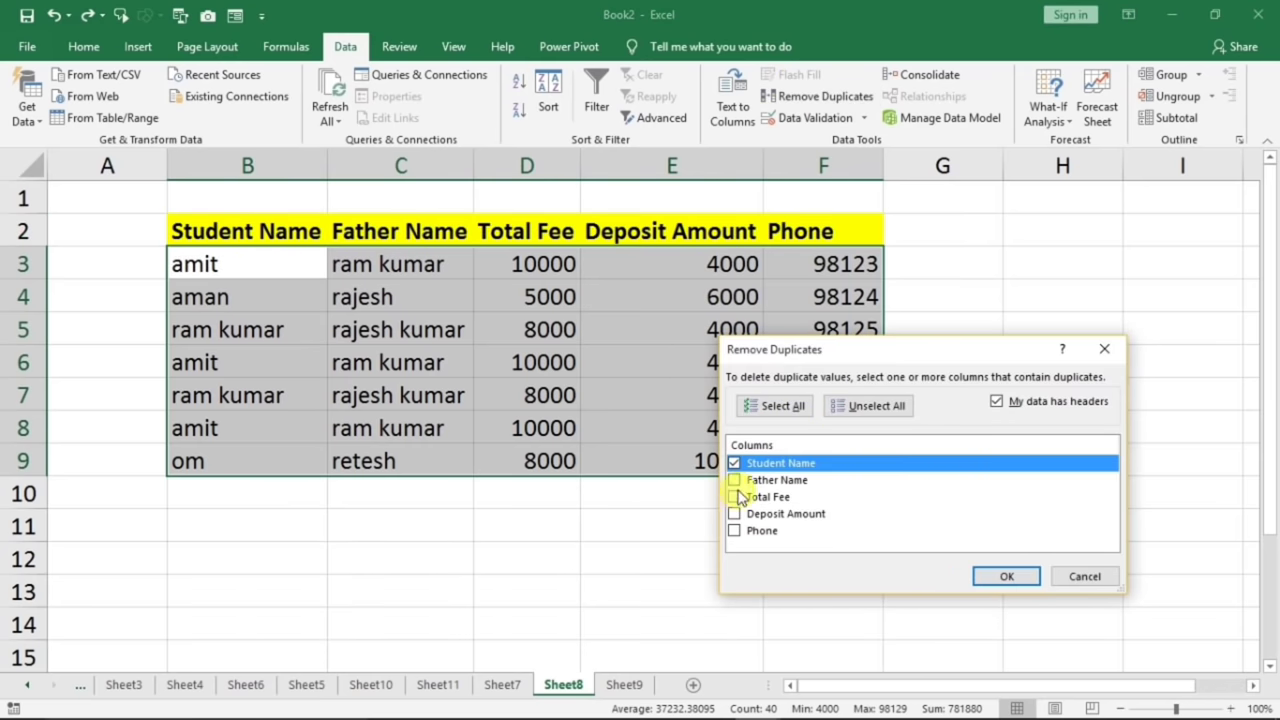
click(735, 481)
click(1006, 576)
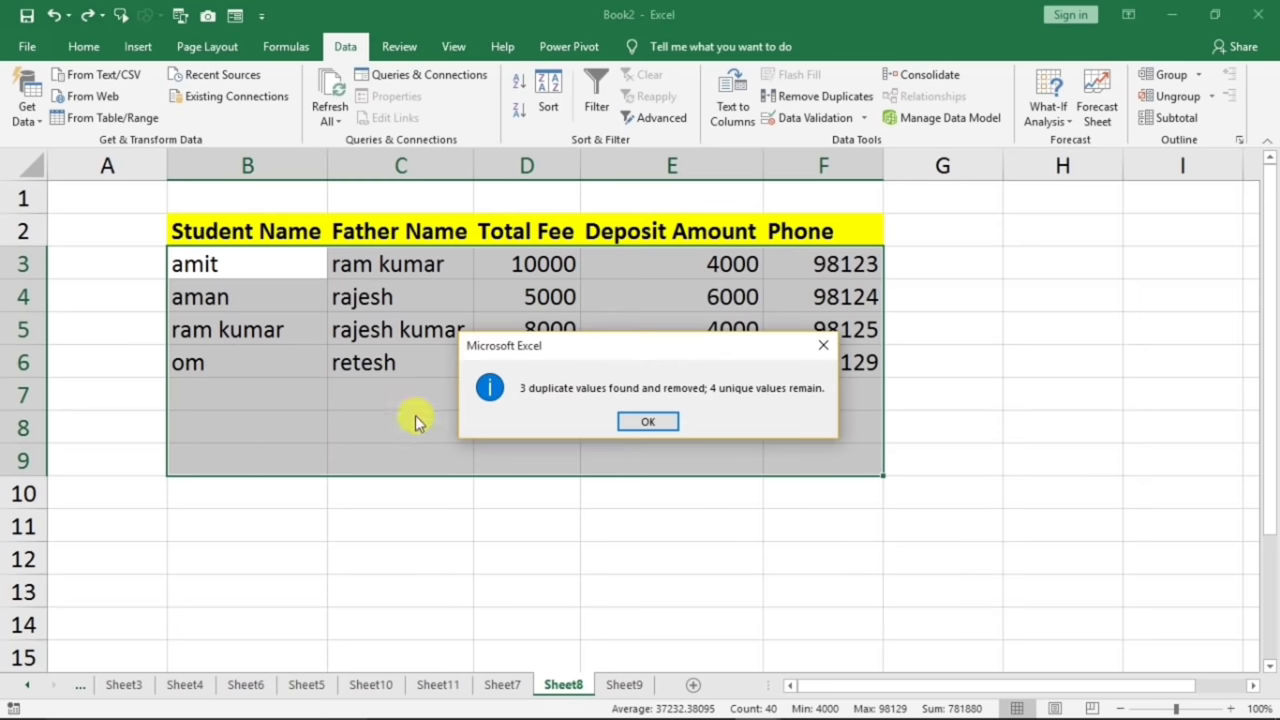
click(647, 422)
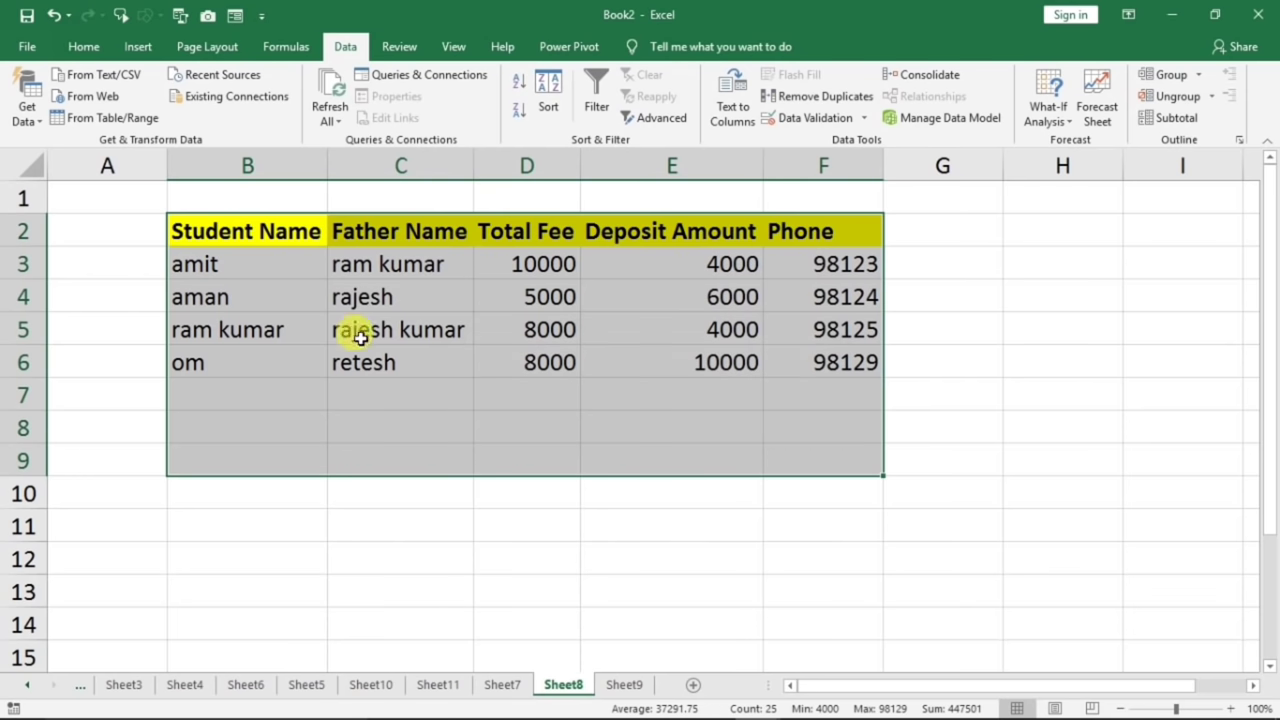
key(ctrl+z)
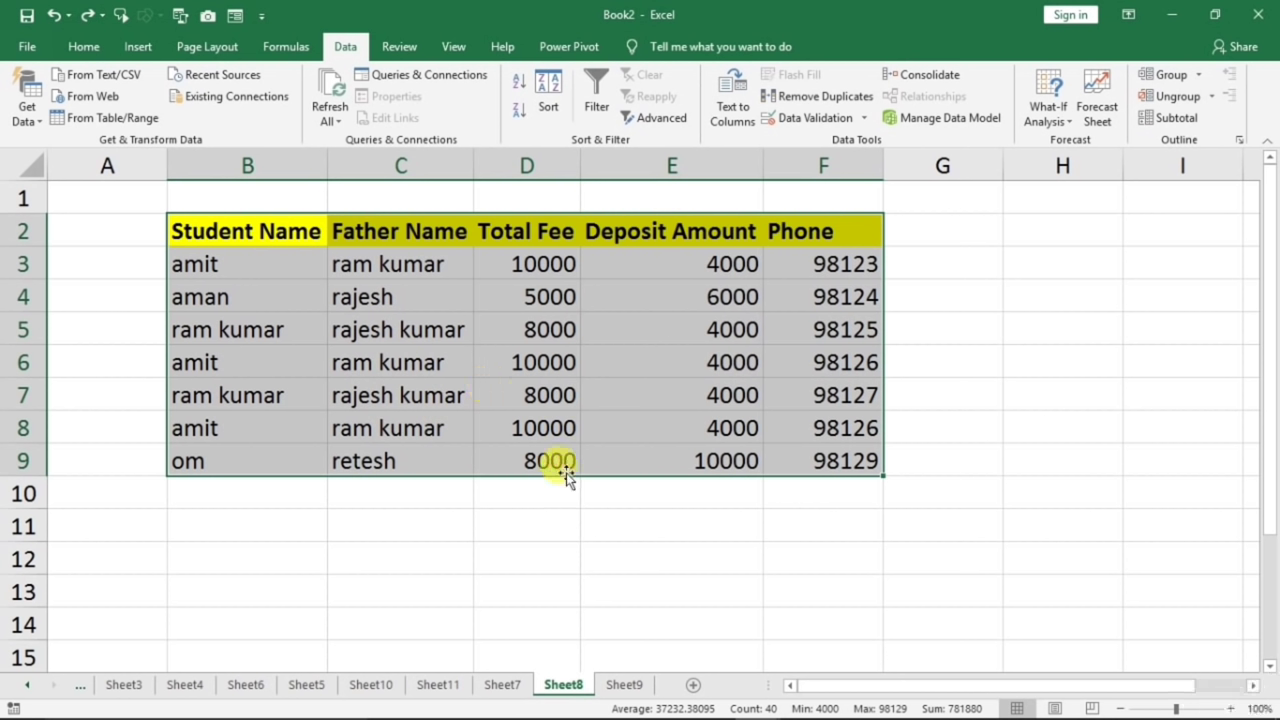
click(624, 684)
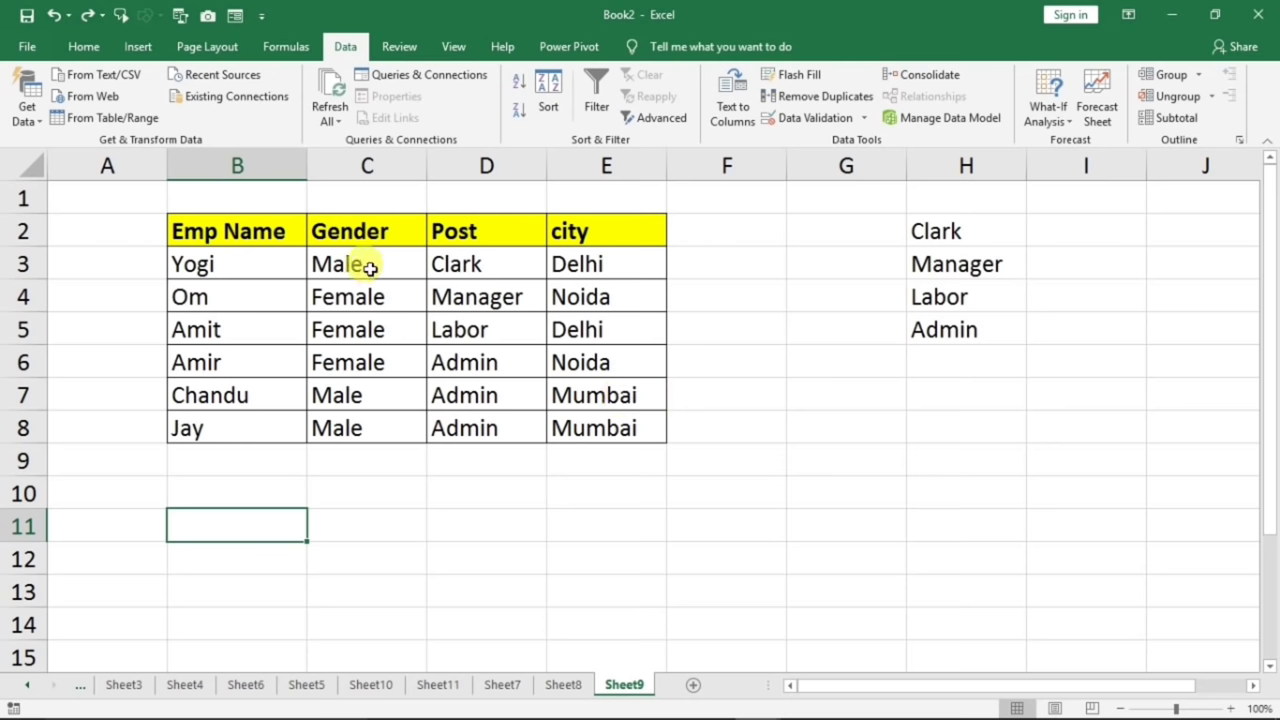
- Clear the six Gender values in C3:C8 and make column C wider
drag(370, 268, 365, 428)
key(Delete)
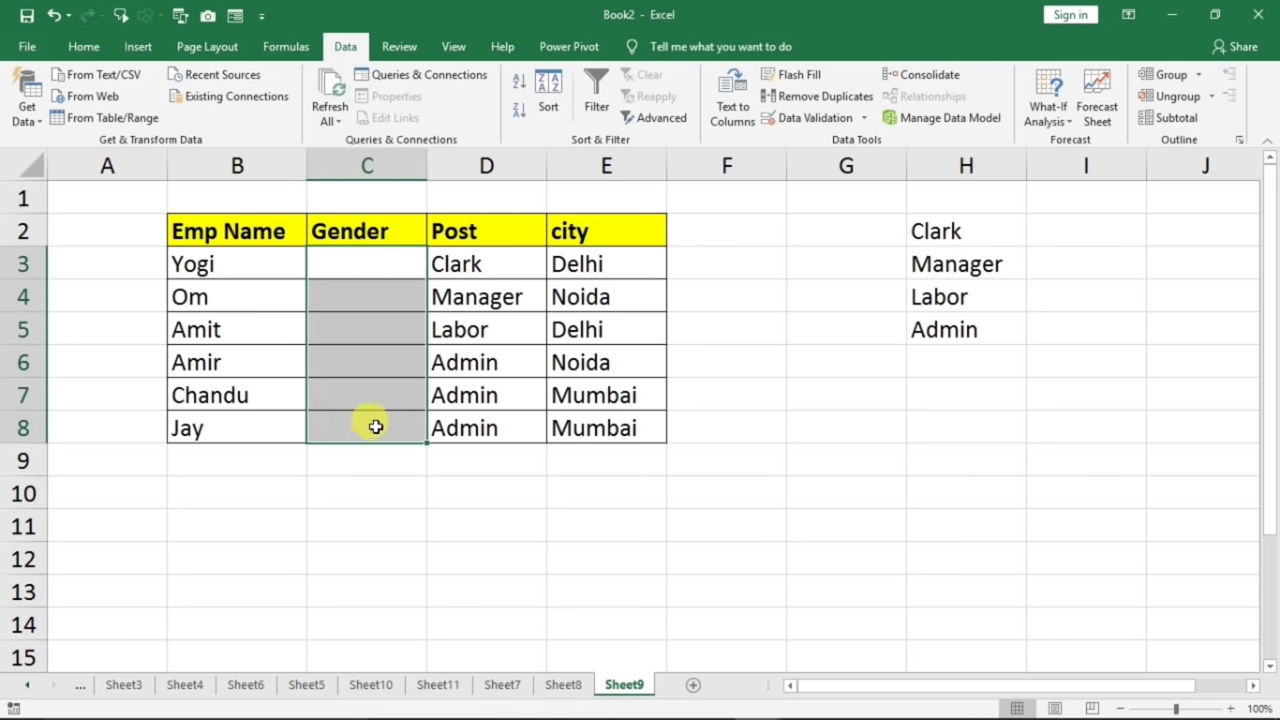
click(393, 275)
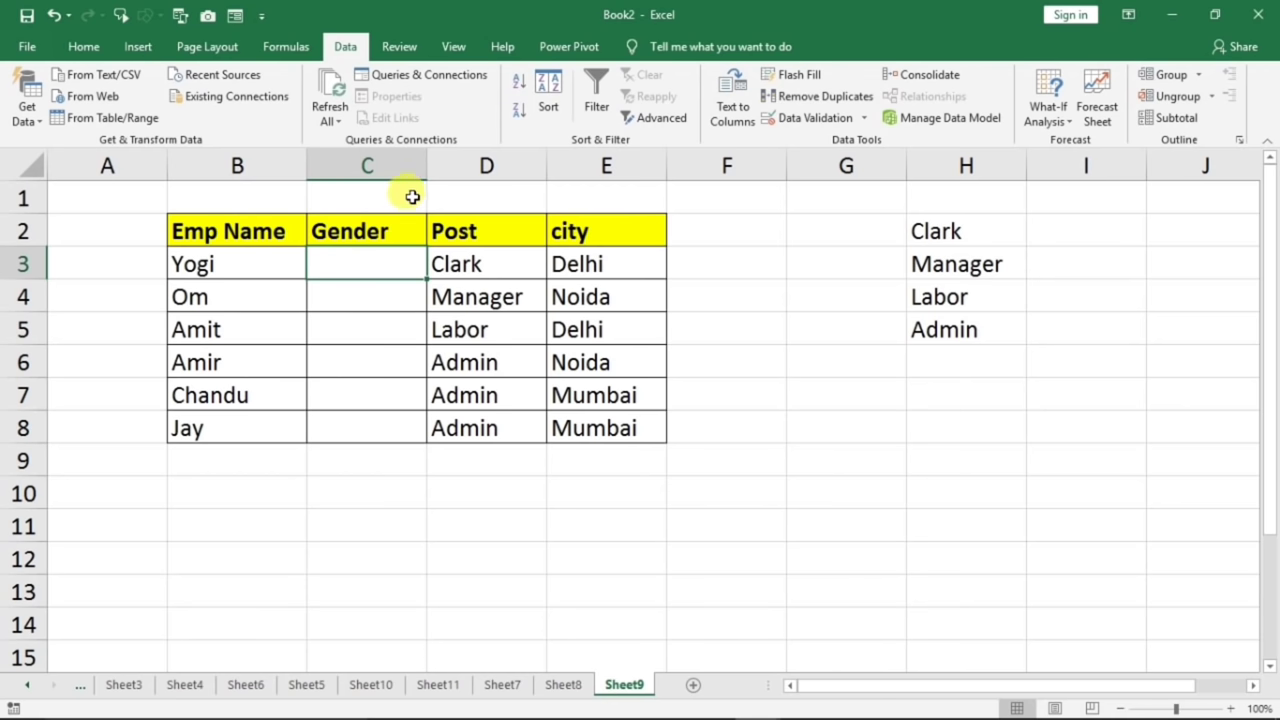
drag(420, 172, 454, 175)
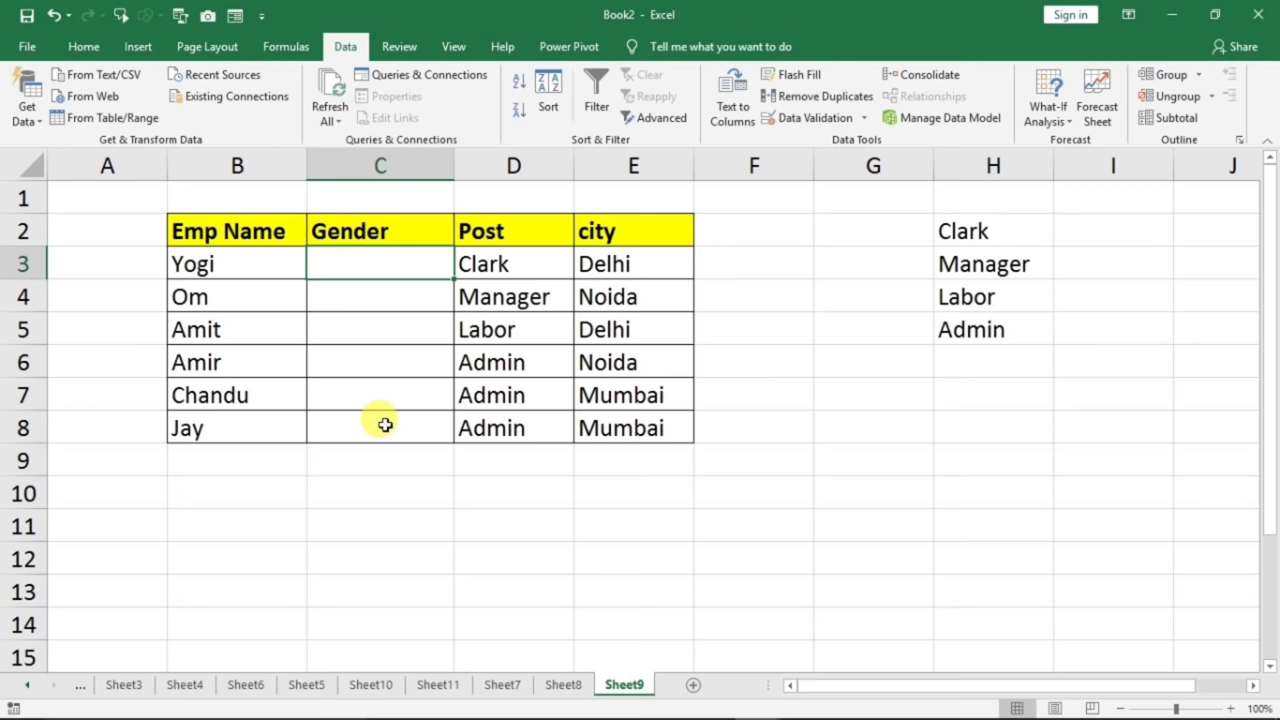
click(354, 164)
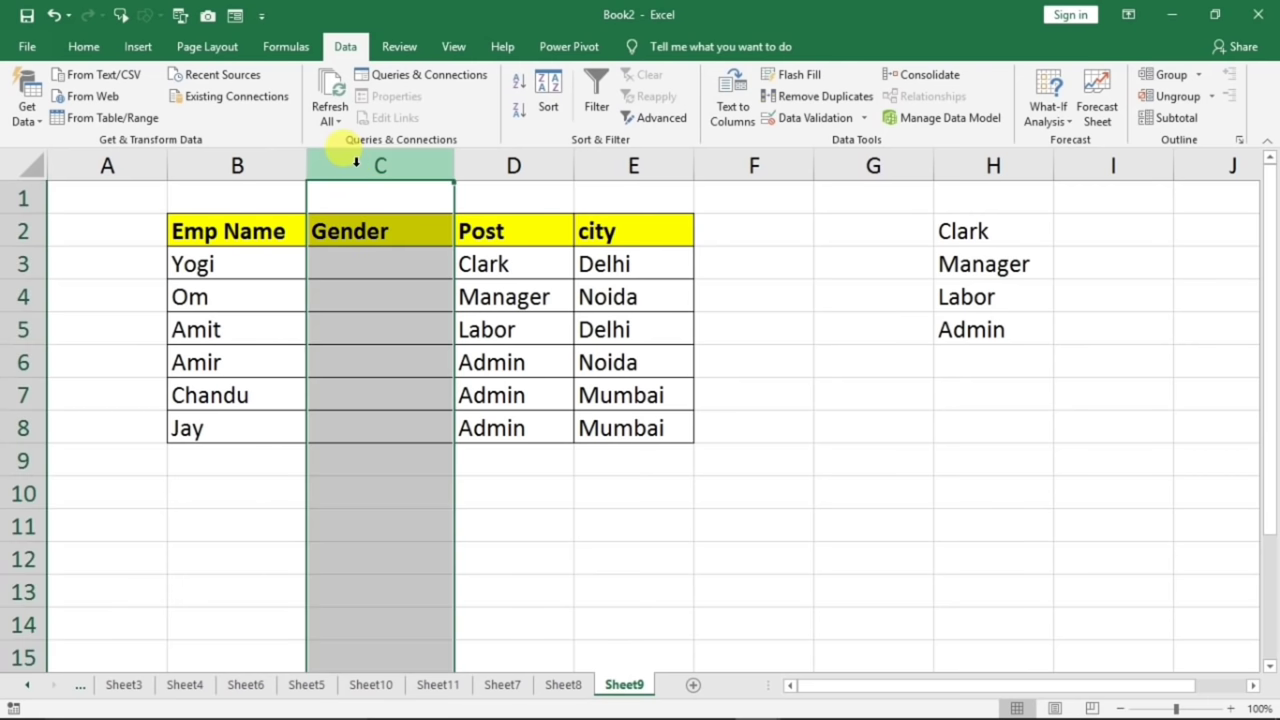
drag(351, 255, 351, 411)
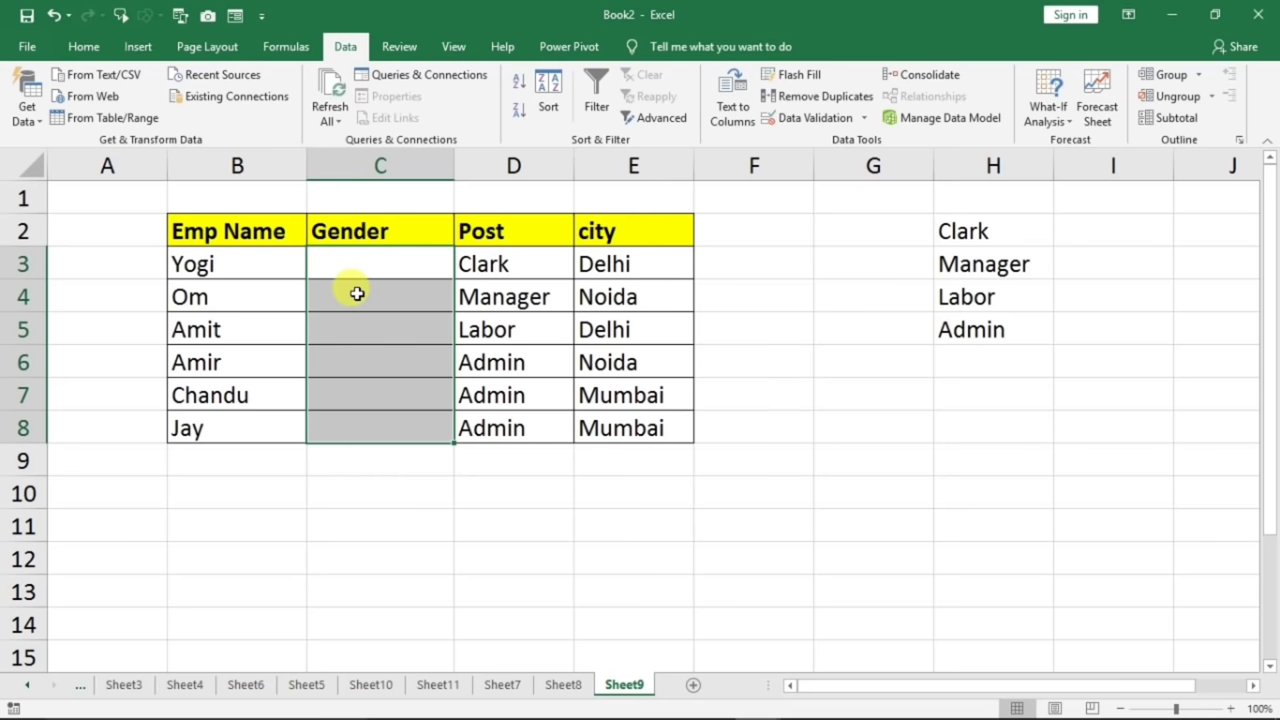
- Give column C a List data validation rule with source male,female
click(359, 165)
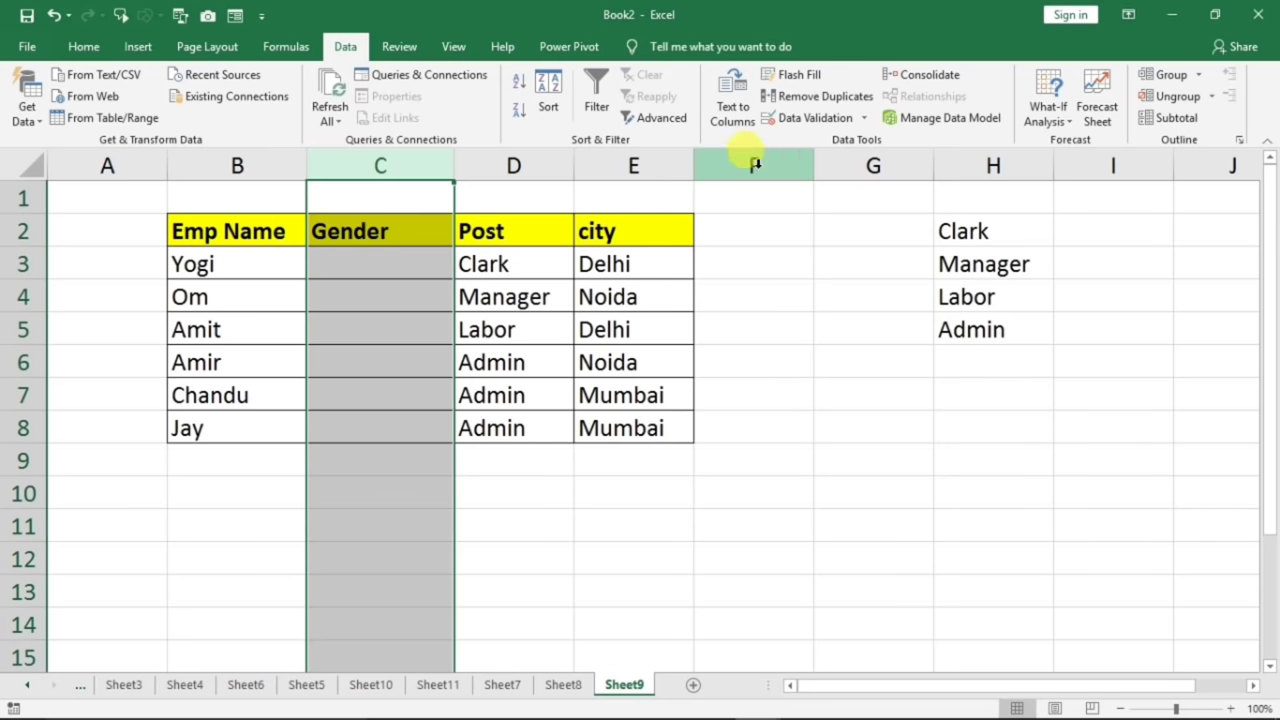
click(800, 121)
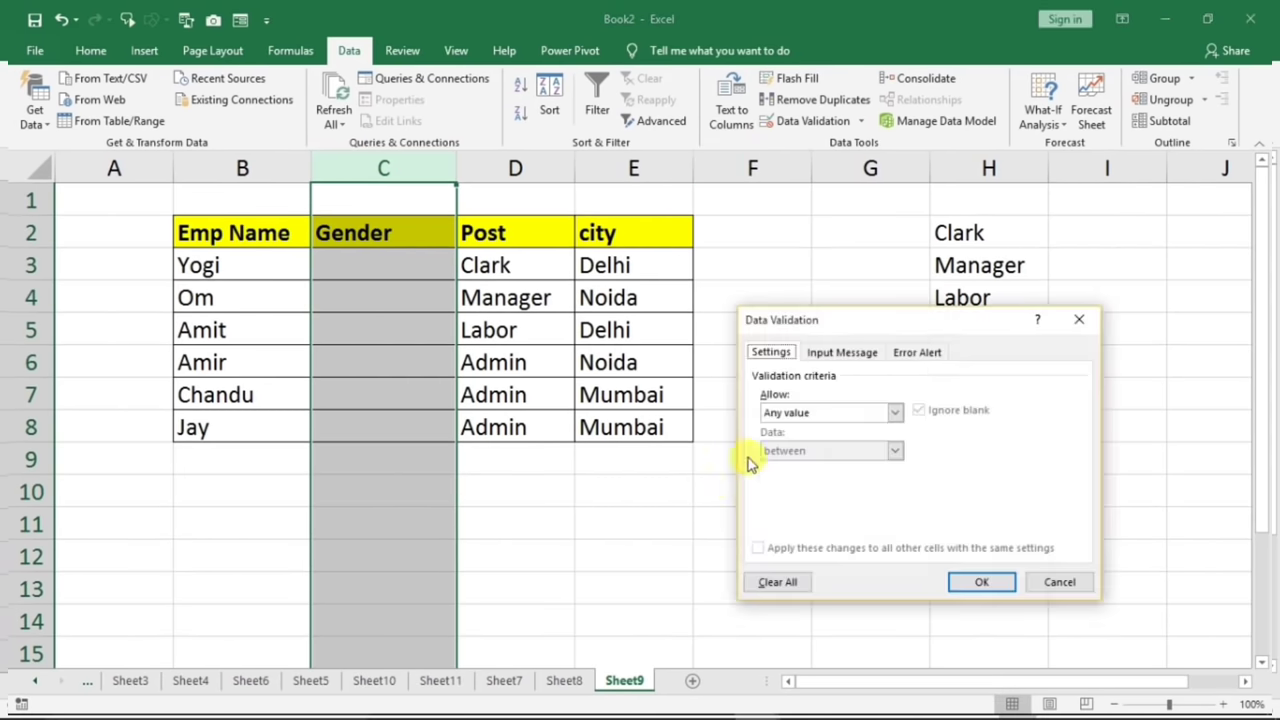
click(849, 402)
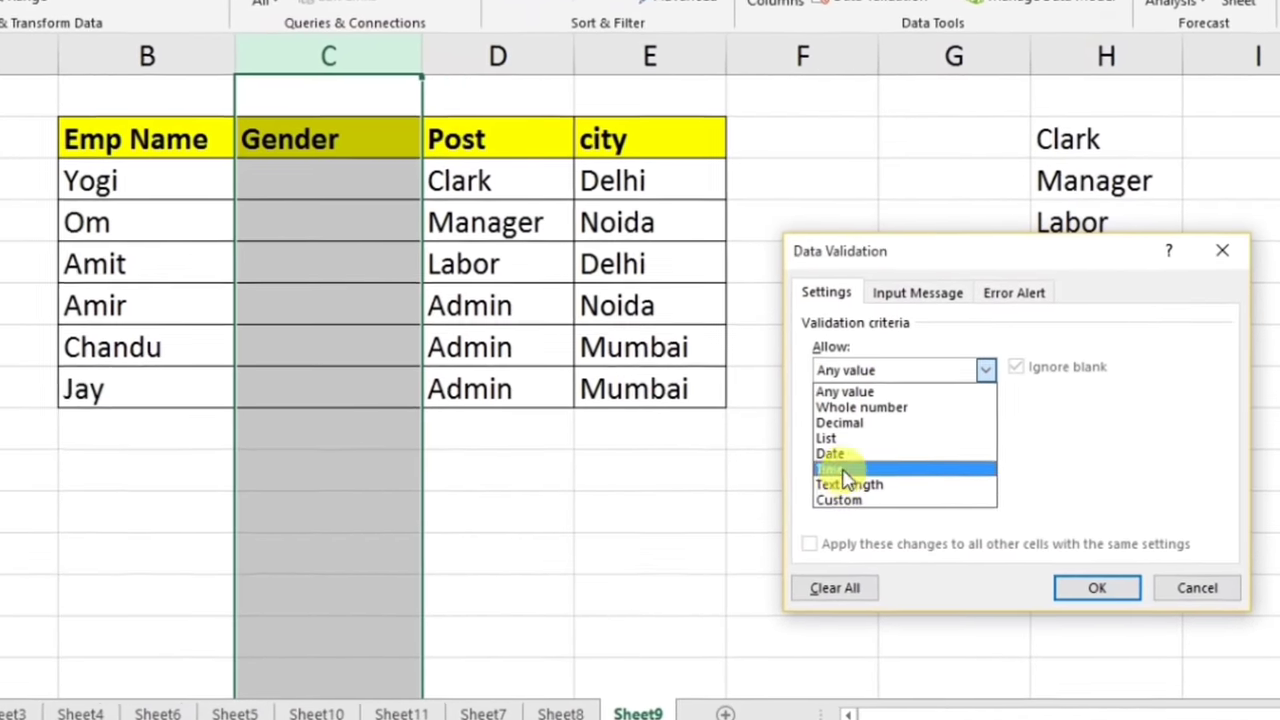
click(830, 438)
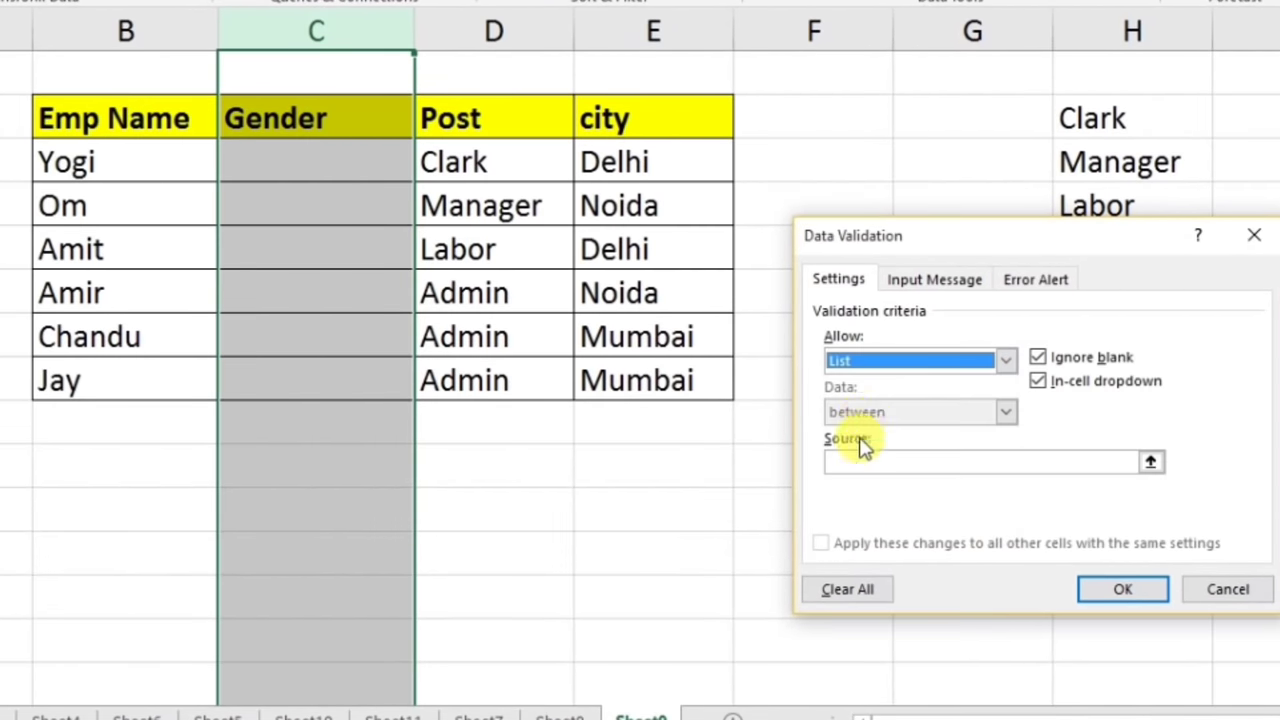
drag(882, 258, 666, 112)
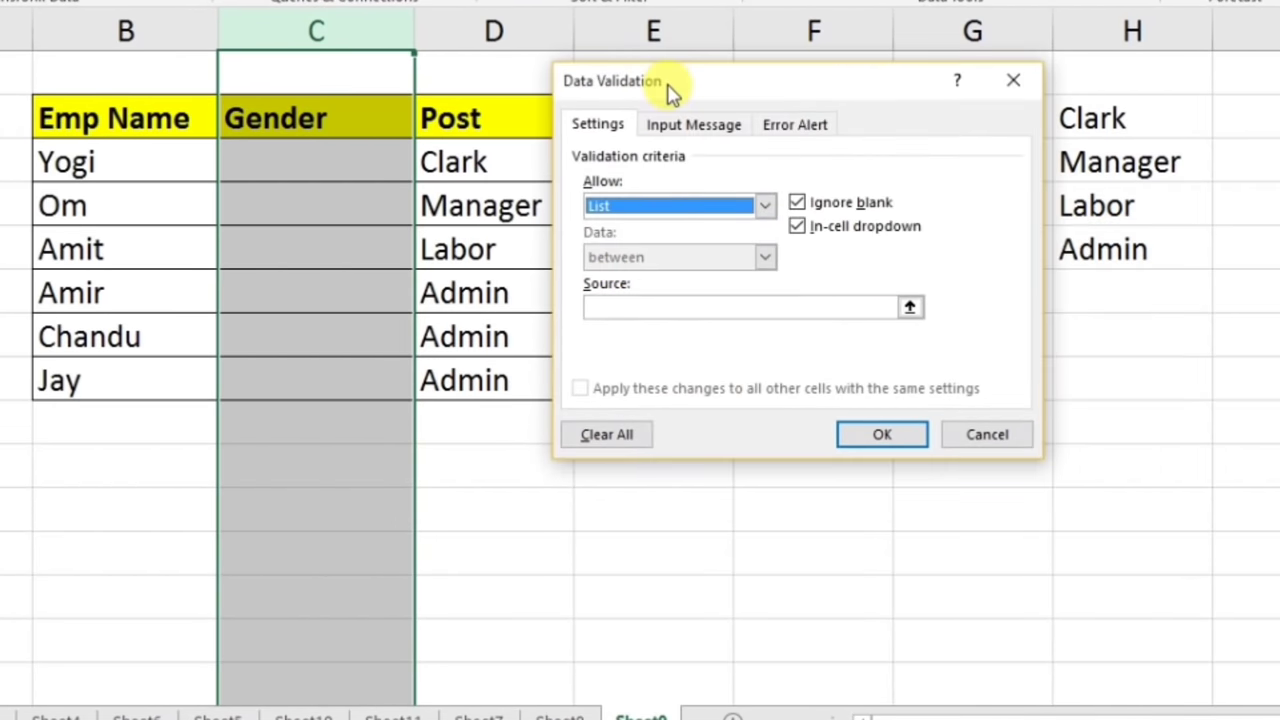
click(634, 309)
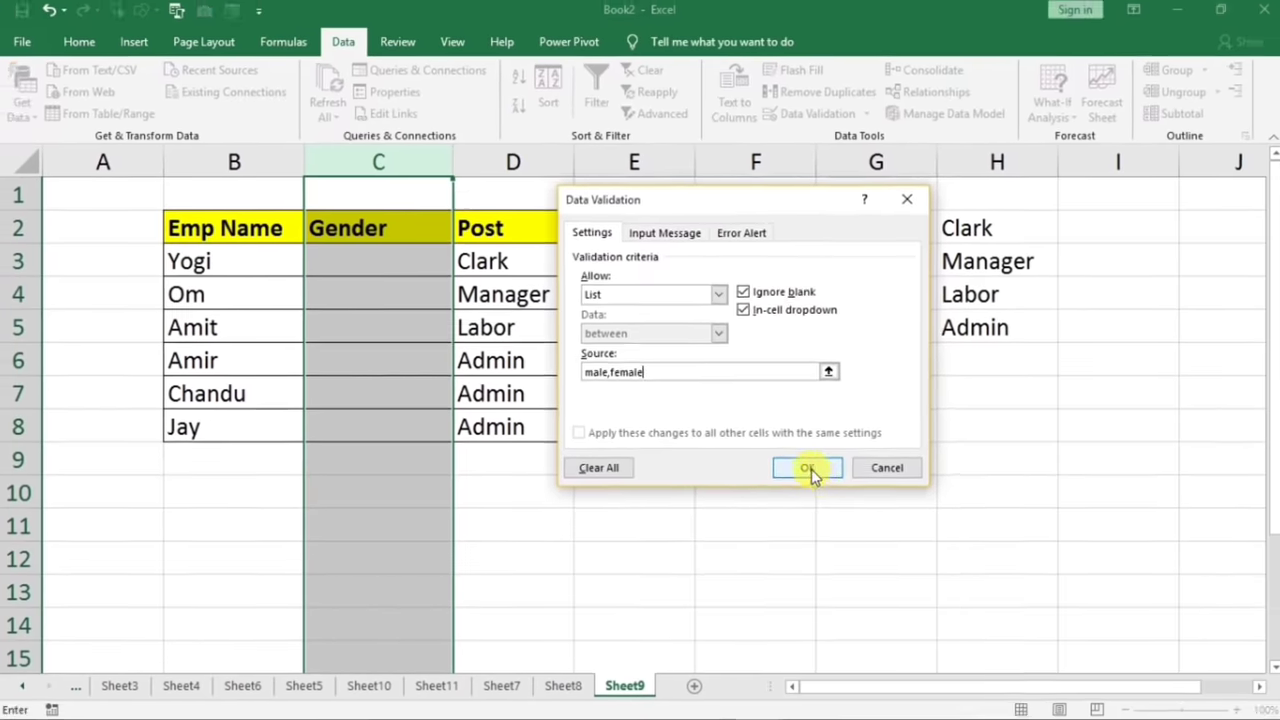
- Apply the male/female list rule, then choose female for C4 and male for C3
click(880, 435)
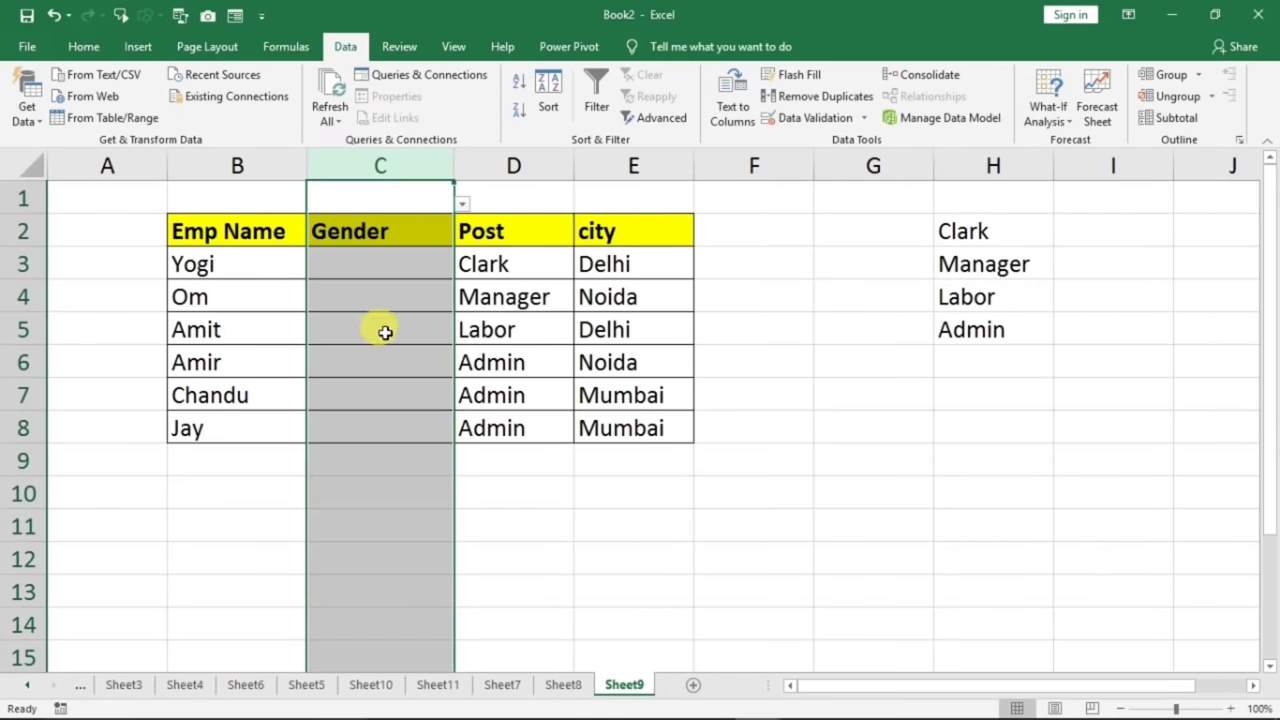
click(385, 332)
click(405, 290)
click(462, 298)
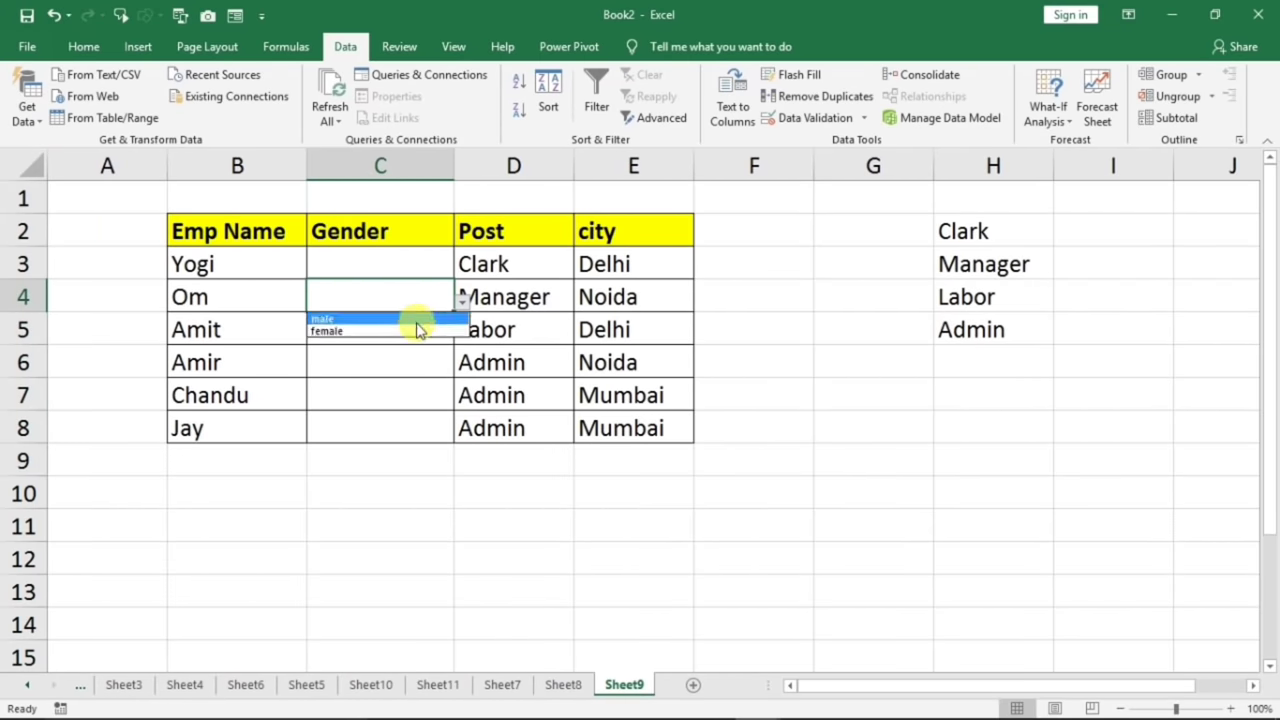
click(391, 330)
click(395, 268)
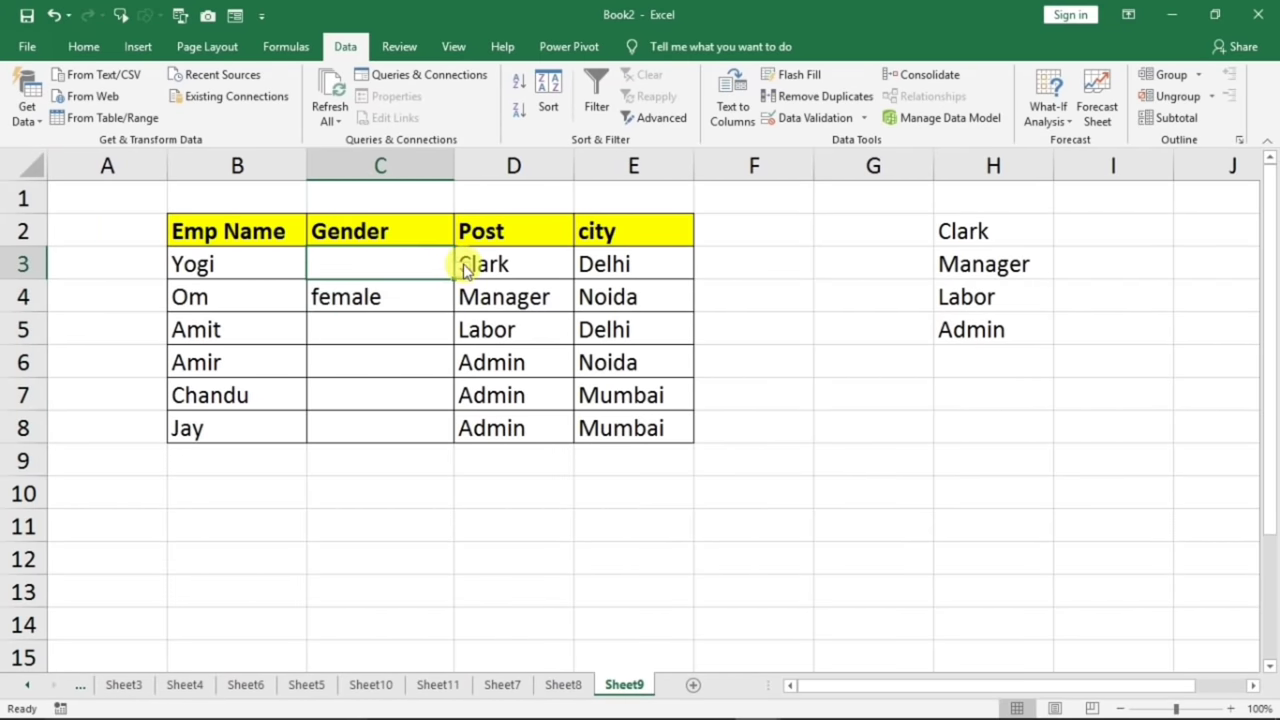
click(465, 270)
click(405, 287)
- Pick female from the dropdown for both C6 and C5
click(360, 357)
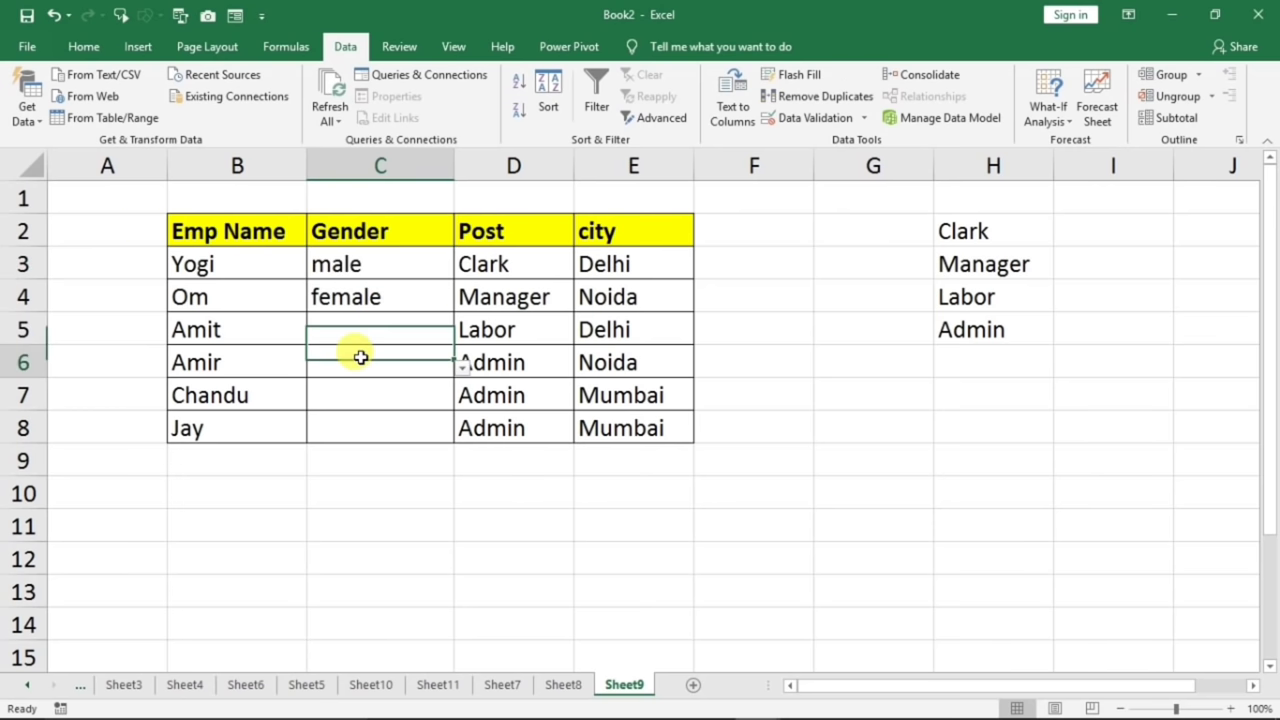
click(465, 365)
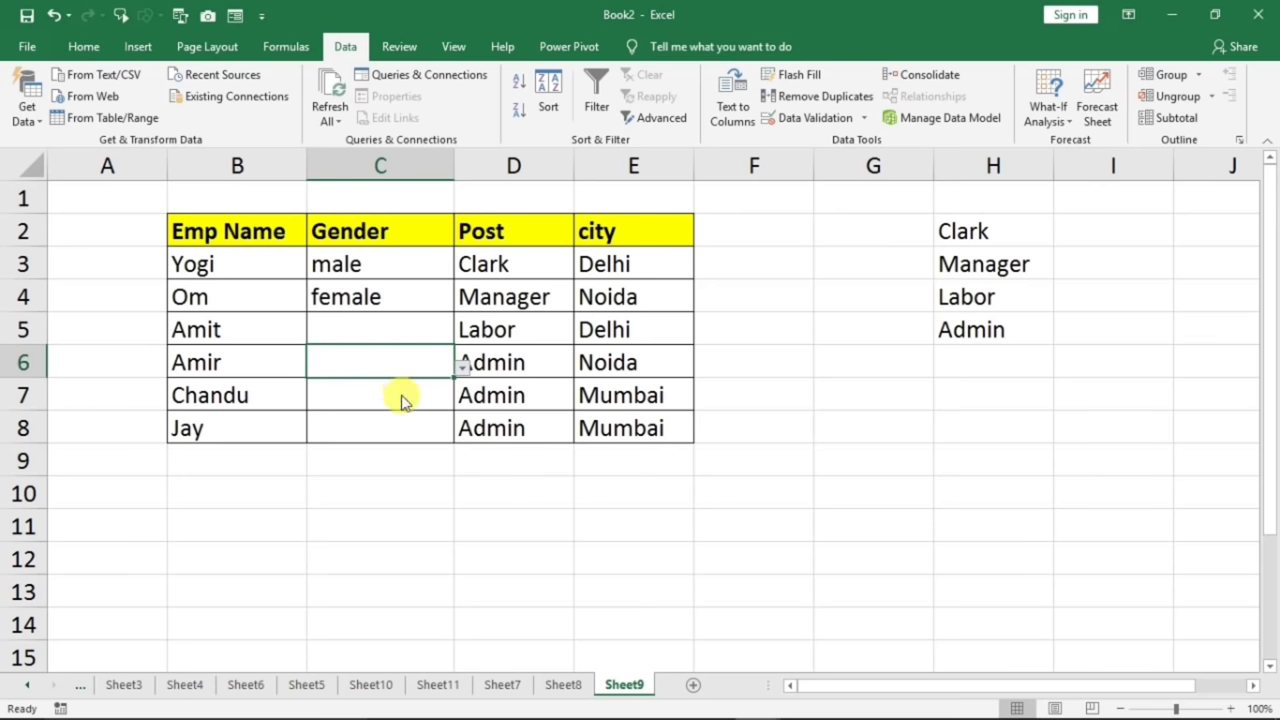
click(403, 400)
click(430, 345)
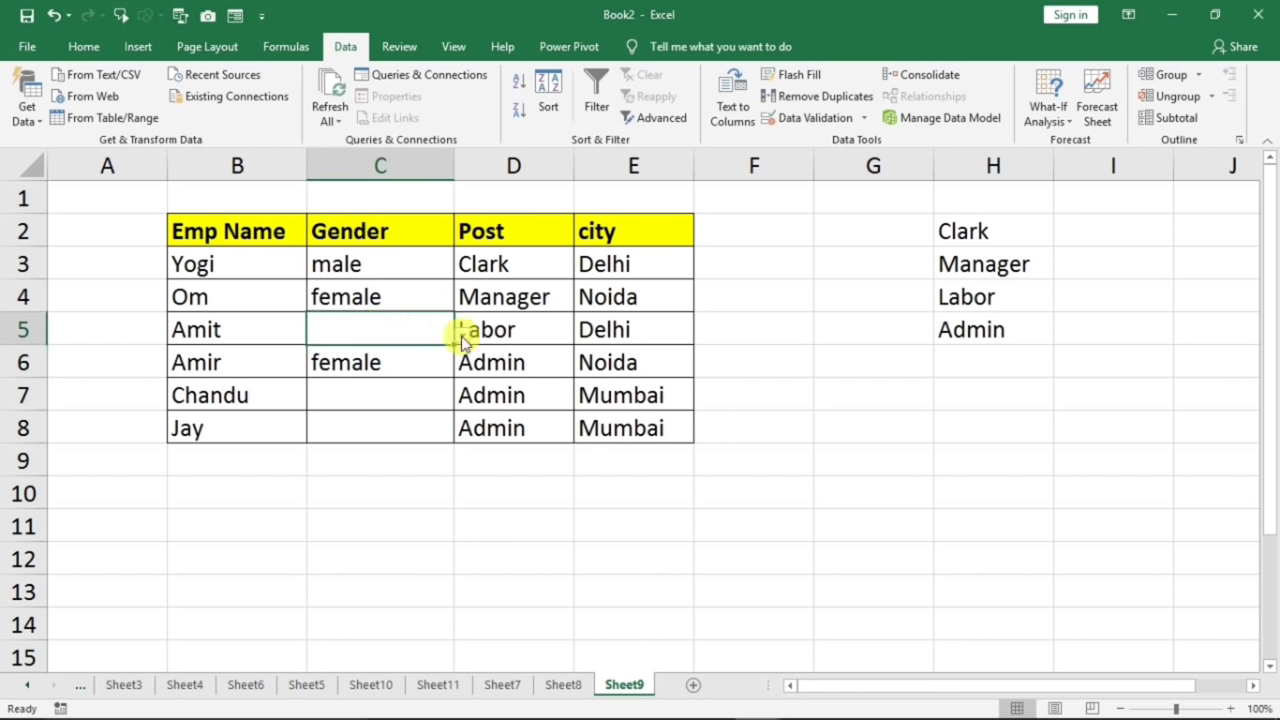
click(462, 337)
click(355, 363)
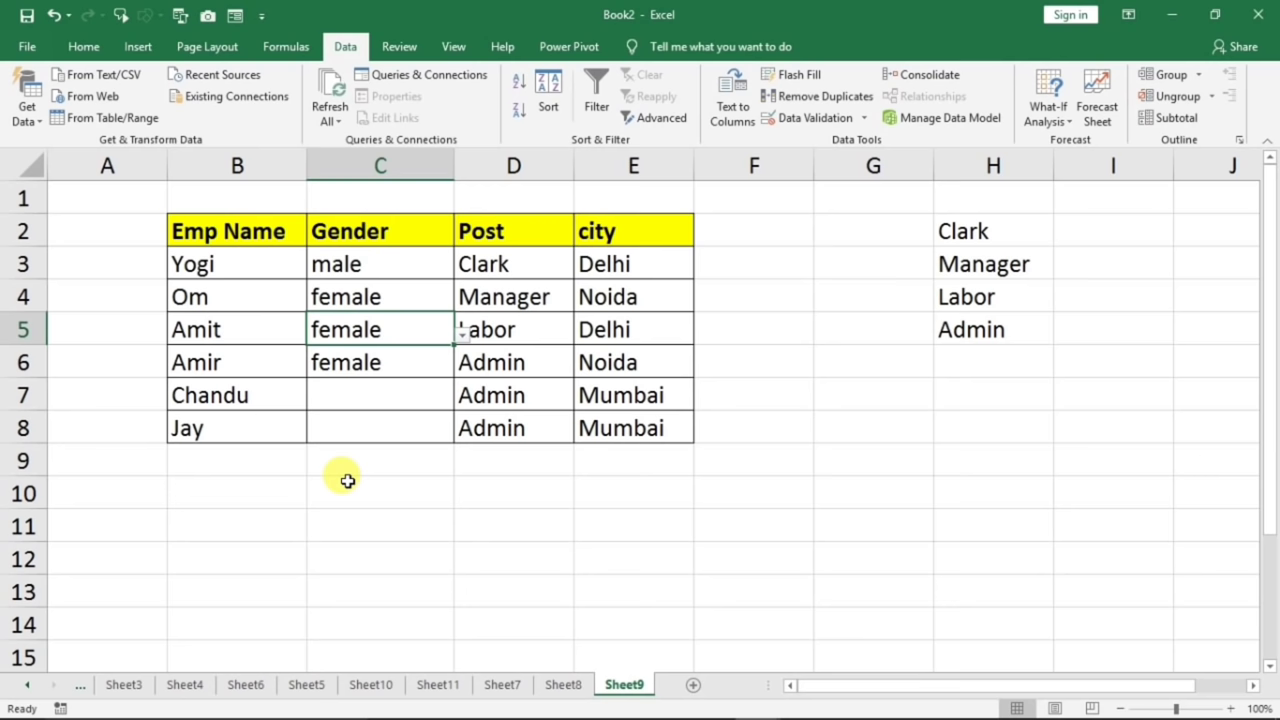
- Test validation by entering 'dfgf' in C8 and cancelling the rejected entry
click(349, 423)
text(dfgf)
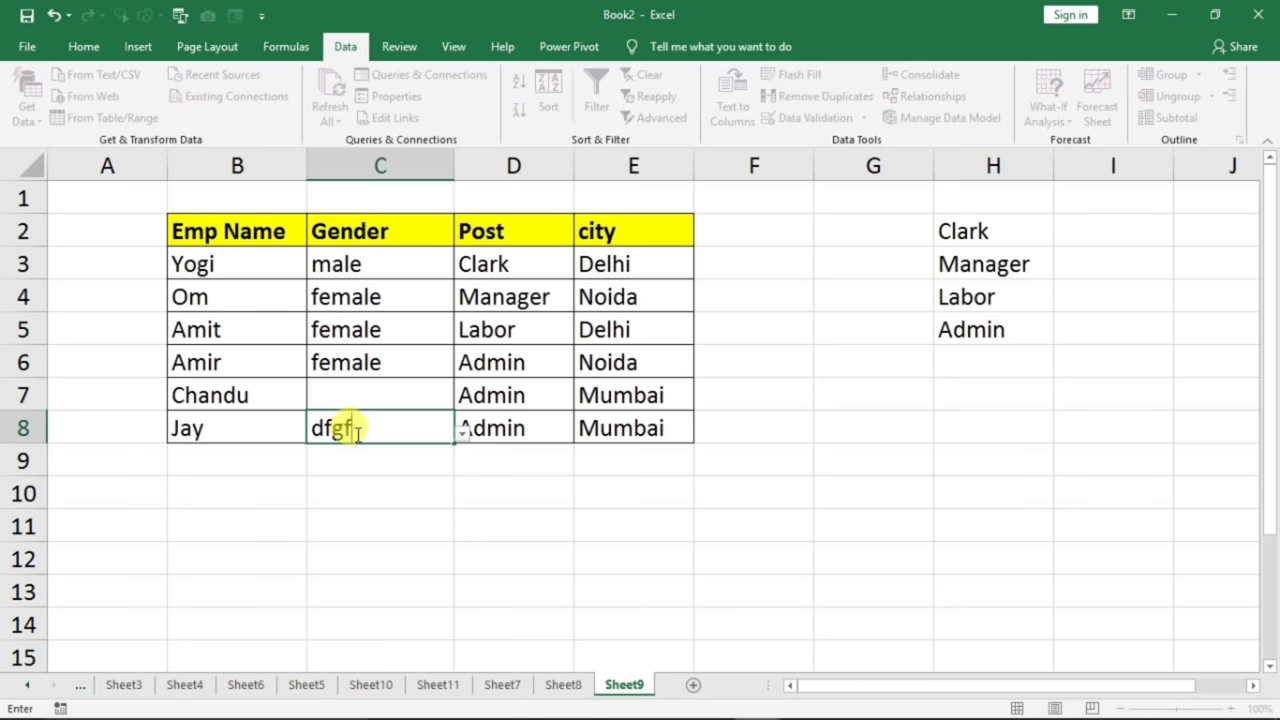
key(Return)
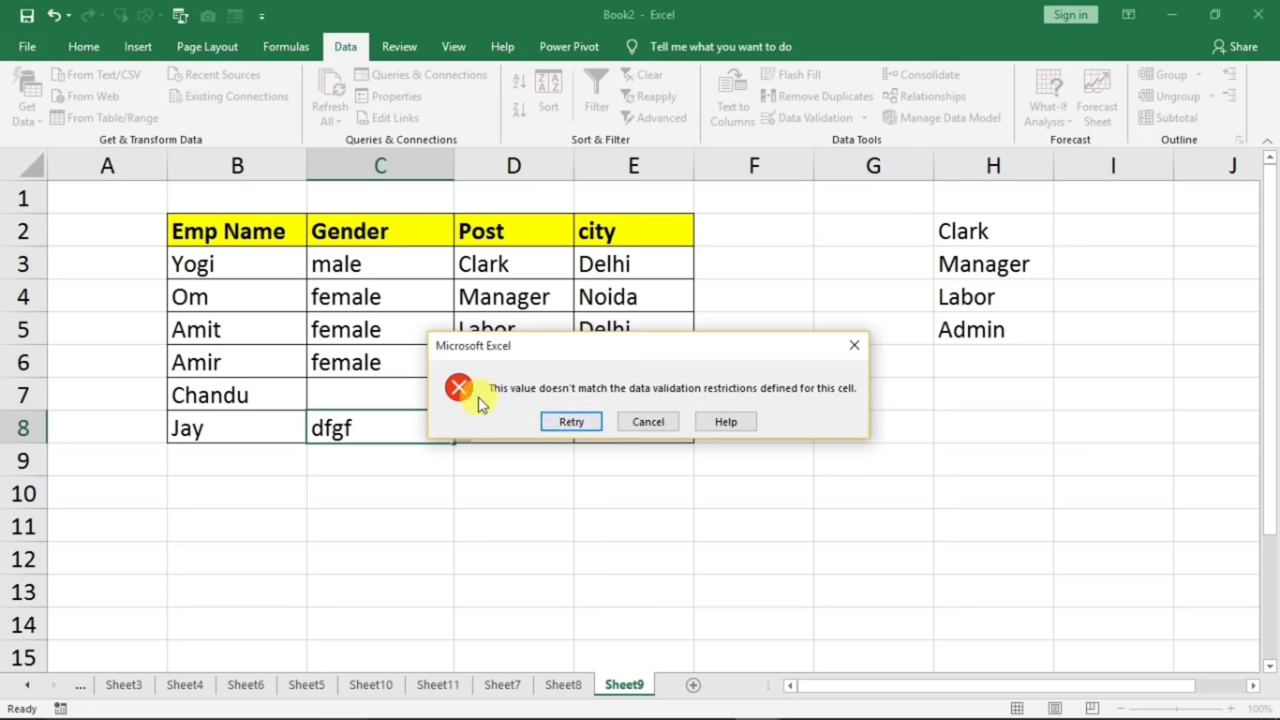
click(853, 346)
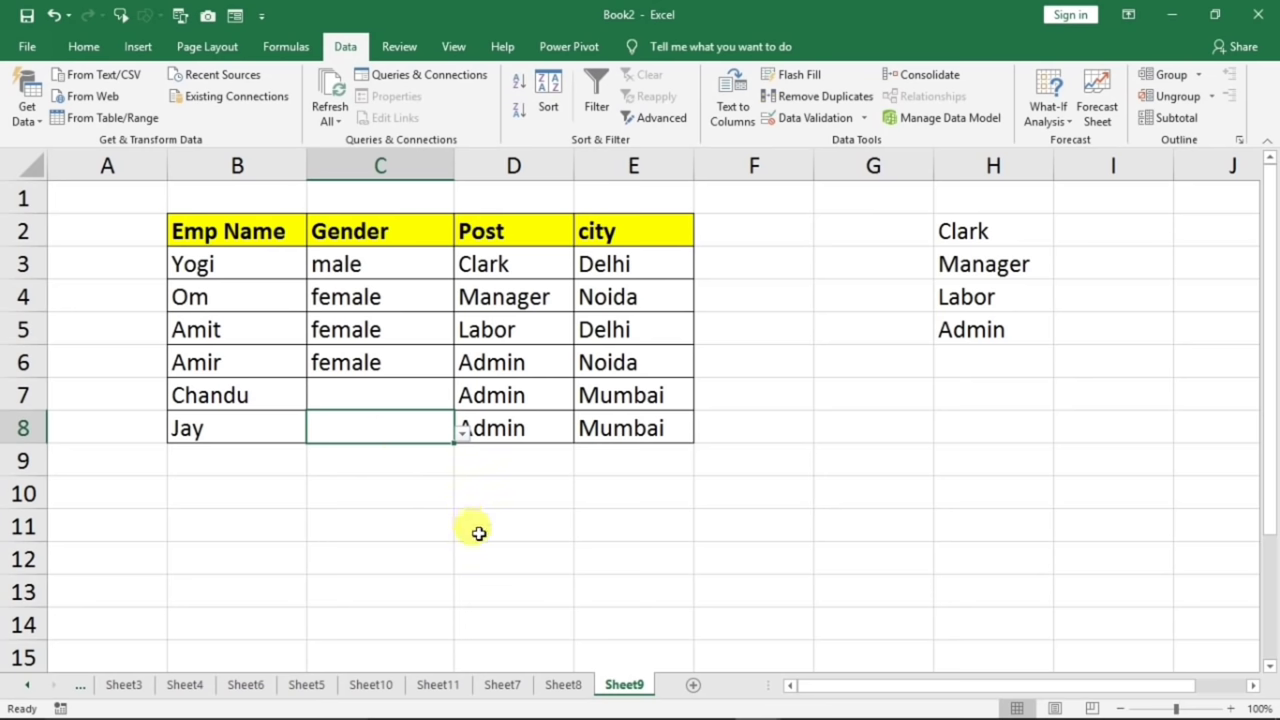
click(488, 331)
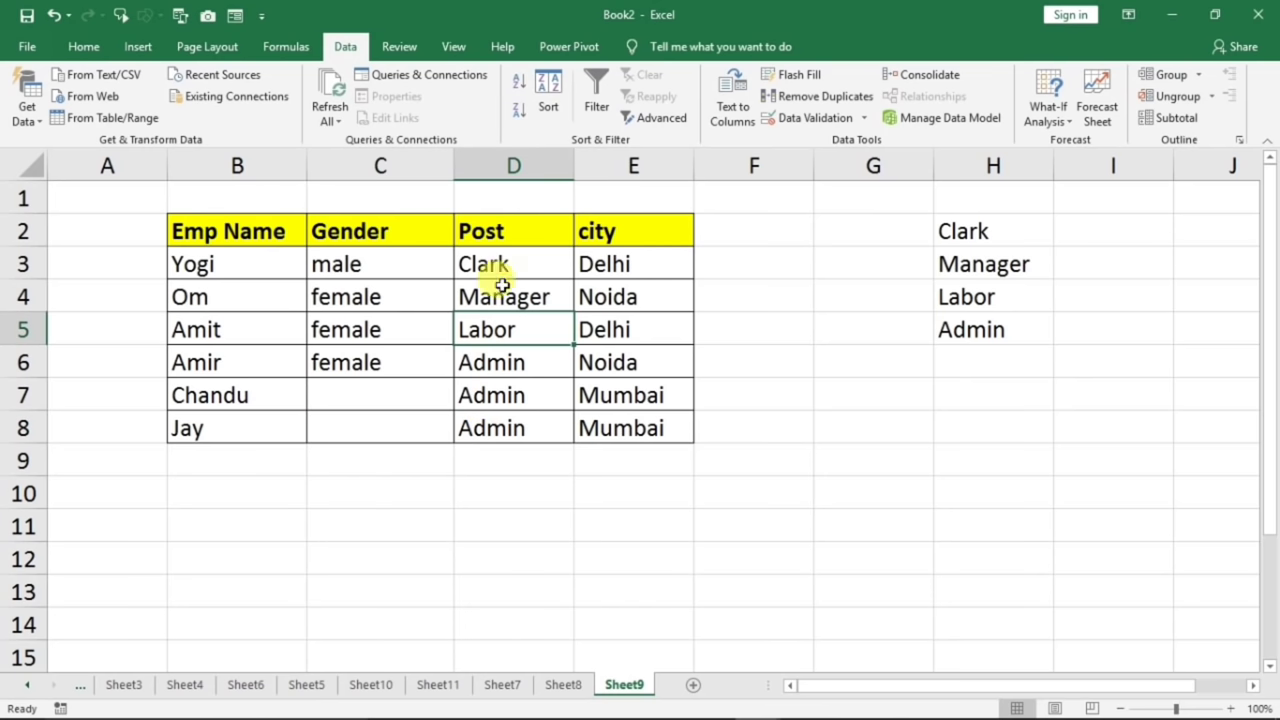
- Clear the existing Post values in D3:D8 and reselect that range
drag(501, 262, 516, 428)
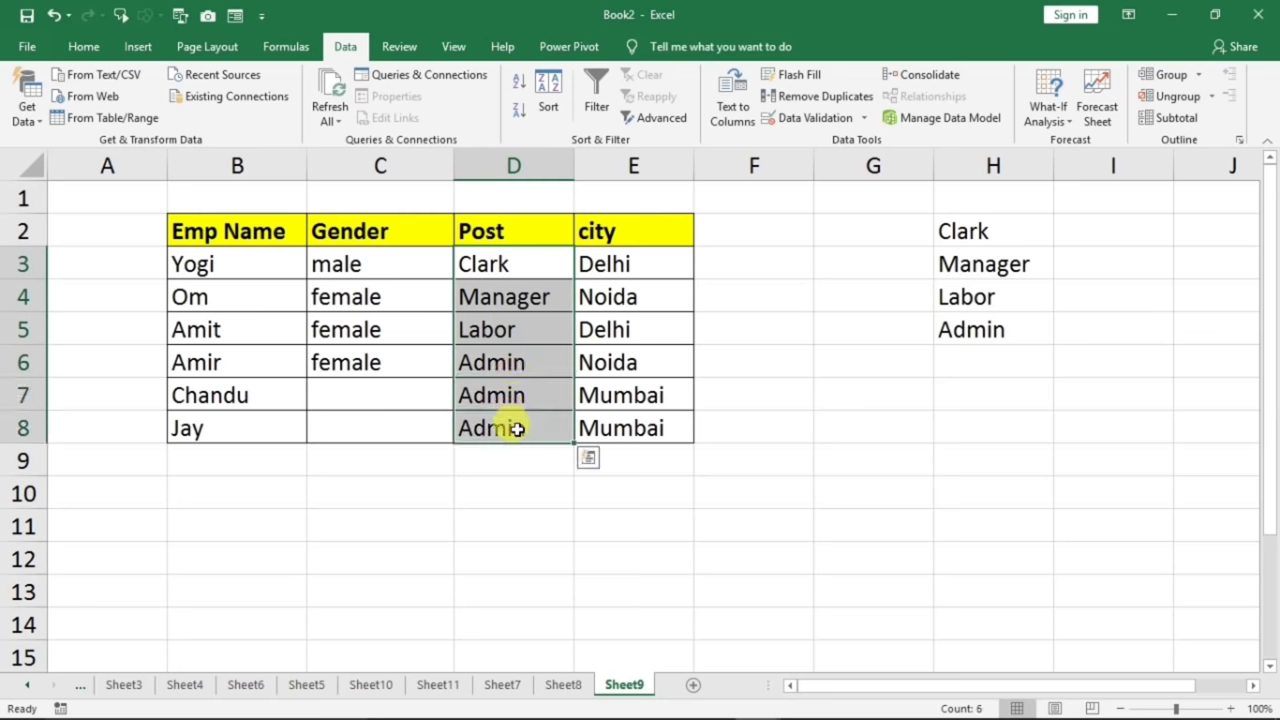
key(Delete)
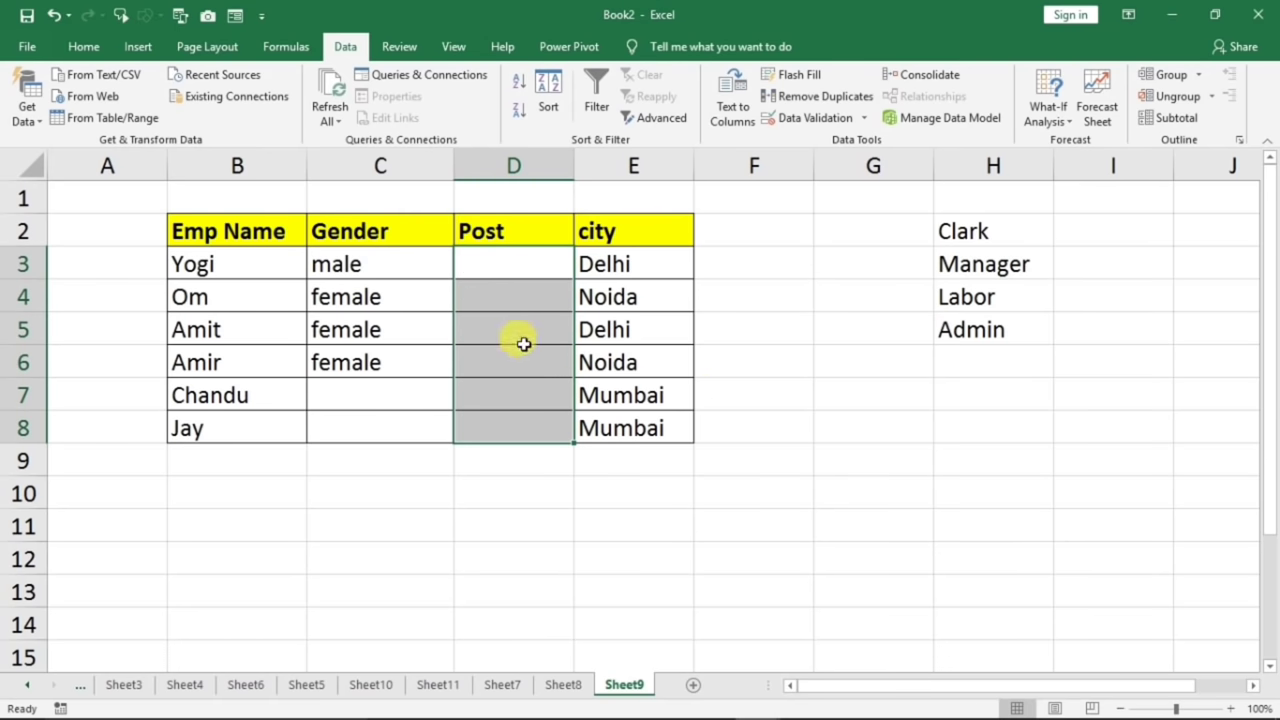
click(471, 328)
drag(493, 263, 490, 428)
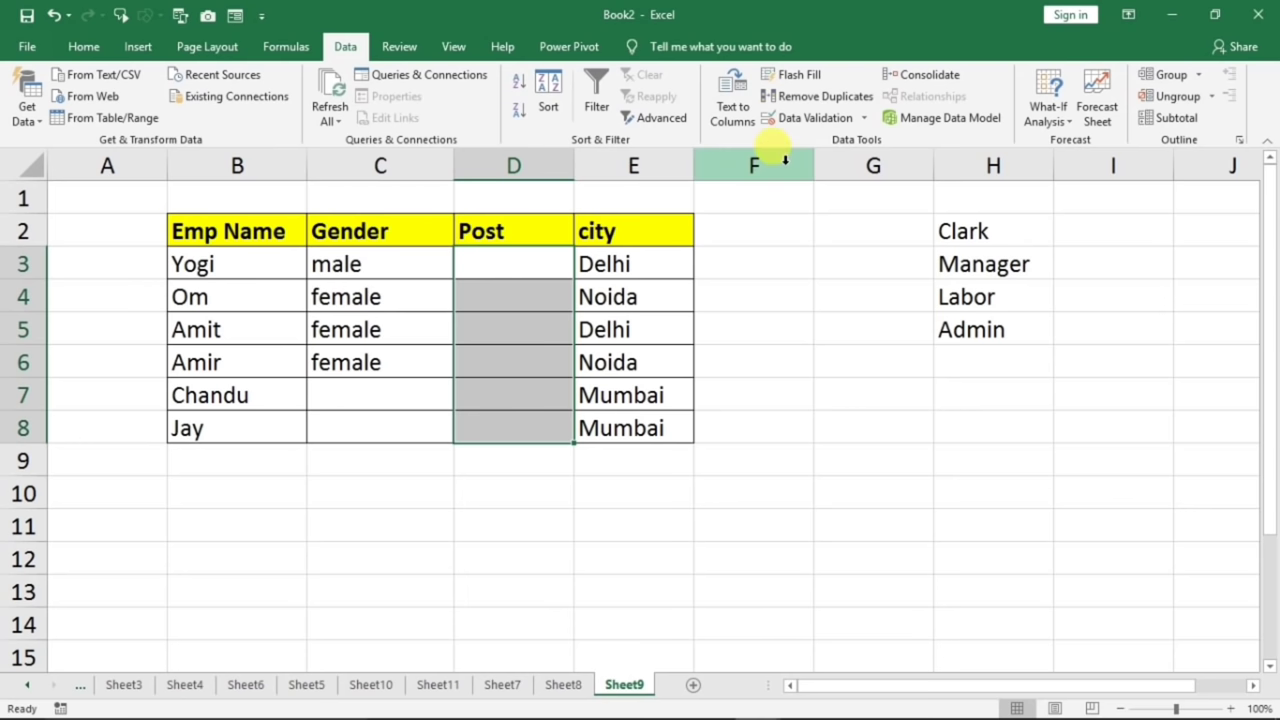
- Add a List validation to D3:D8 sourced from H2:H5 (Clark, Manager, Labor, Admin)
click(789, 122)
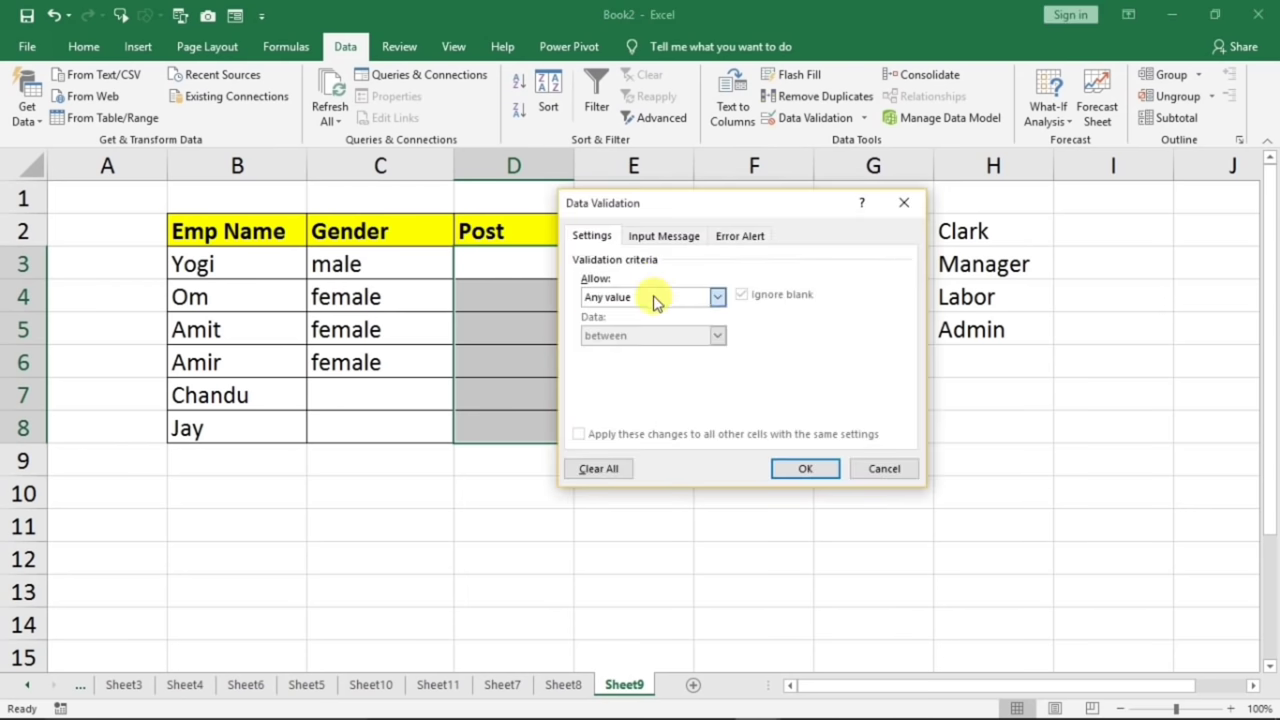
click(651, 297)
click(623, 350)
drag(694, 221, 448, 296)
click(363, 447)
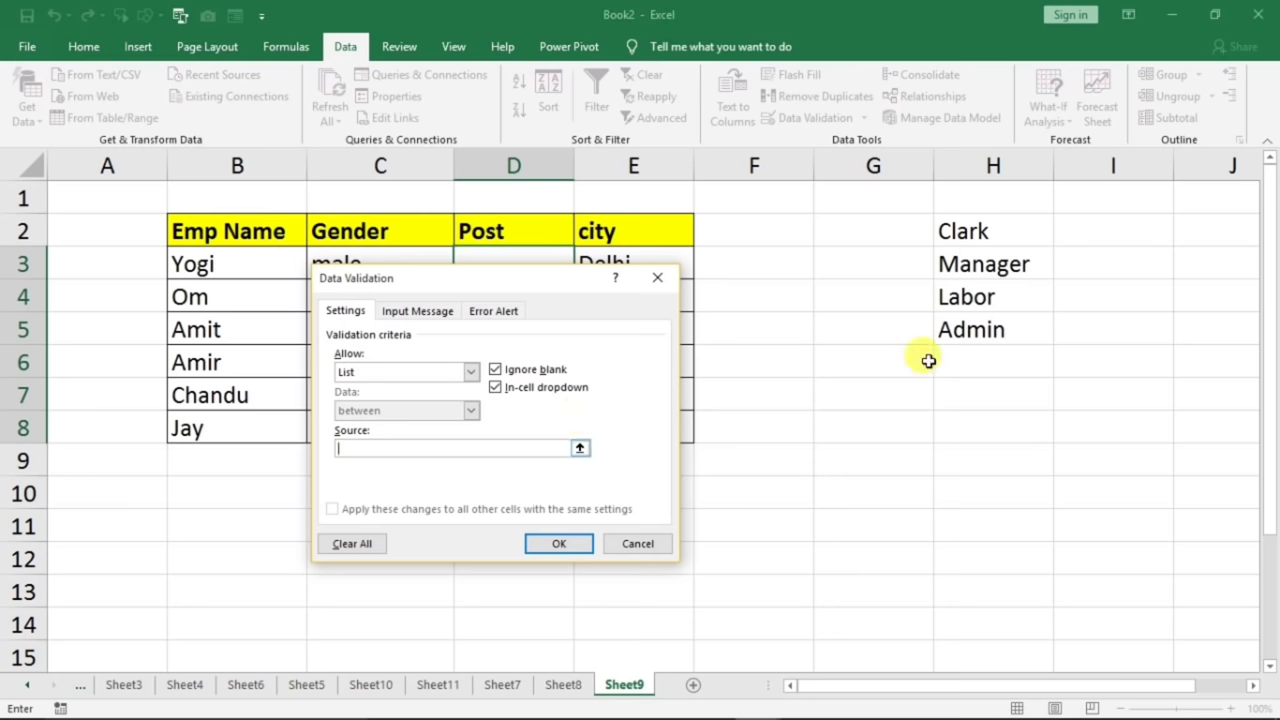
drag(977, 232, 974, 332)
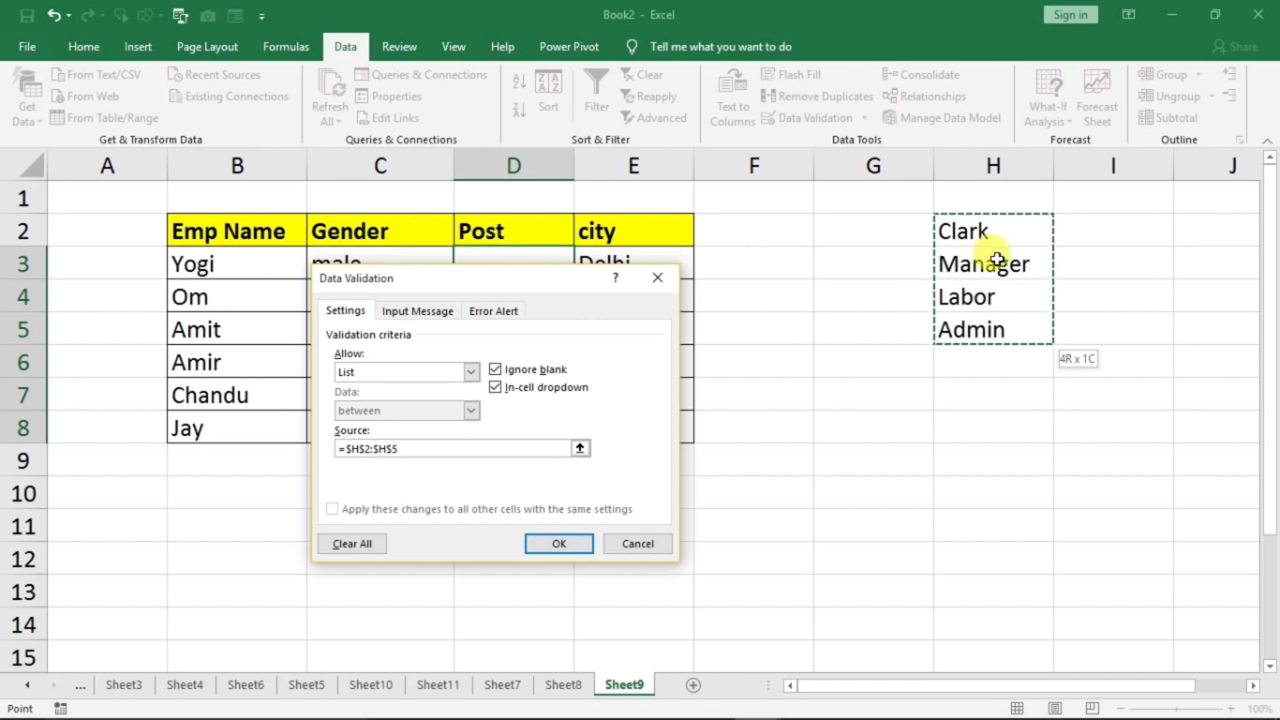
click(533, 543)
click(506, 285)
click(566, 260)
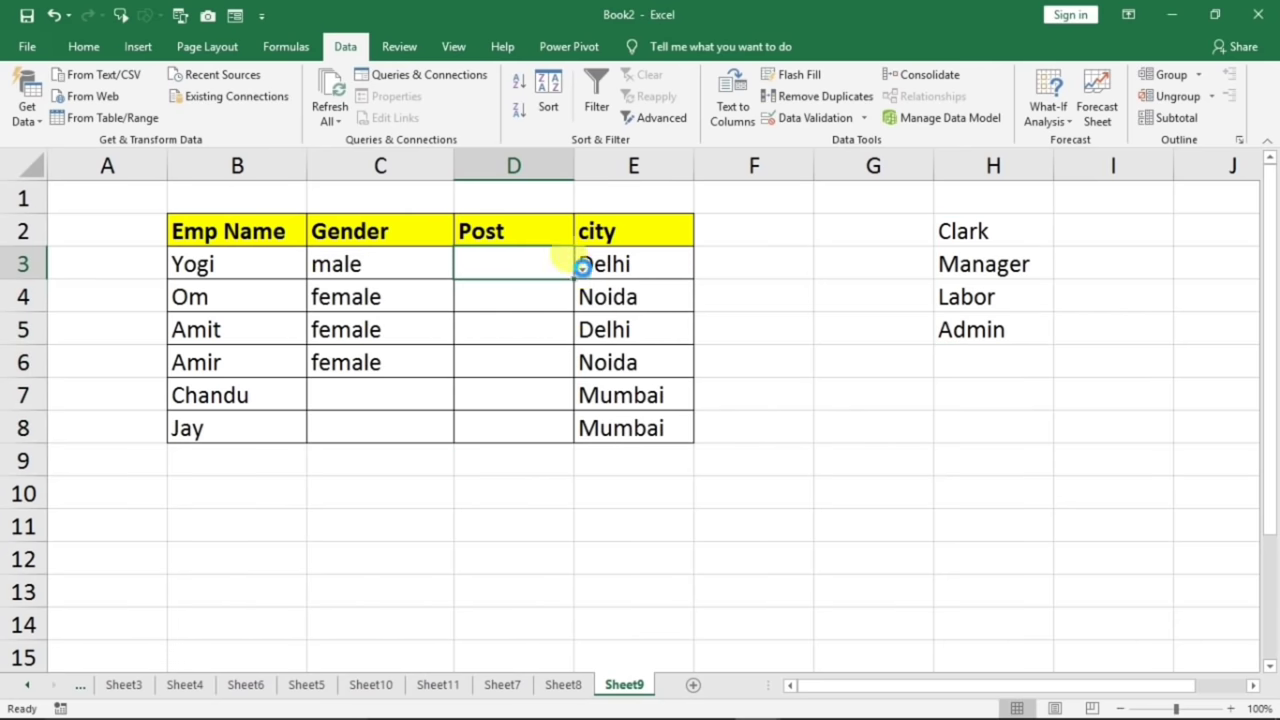
- Choose Manager for D3 and Labor for D5 from their drop-down lists
click(582, 267)
click(505, 298)
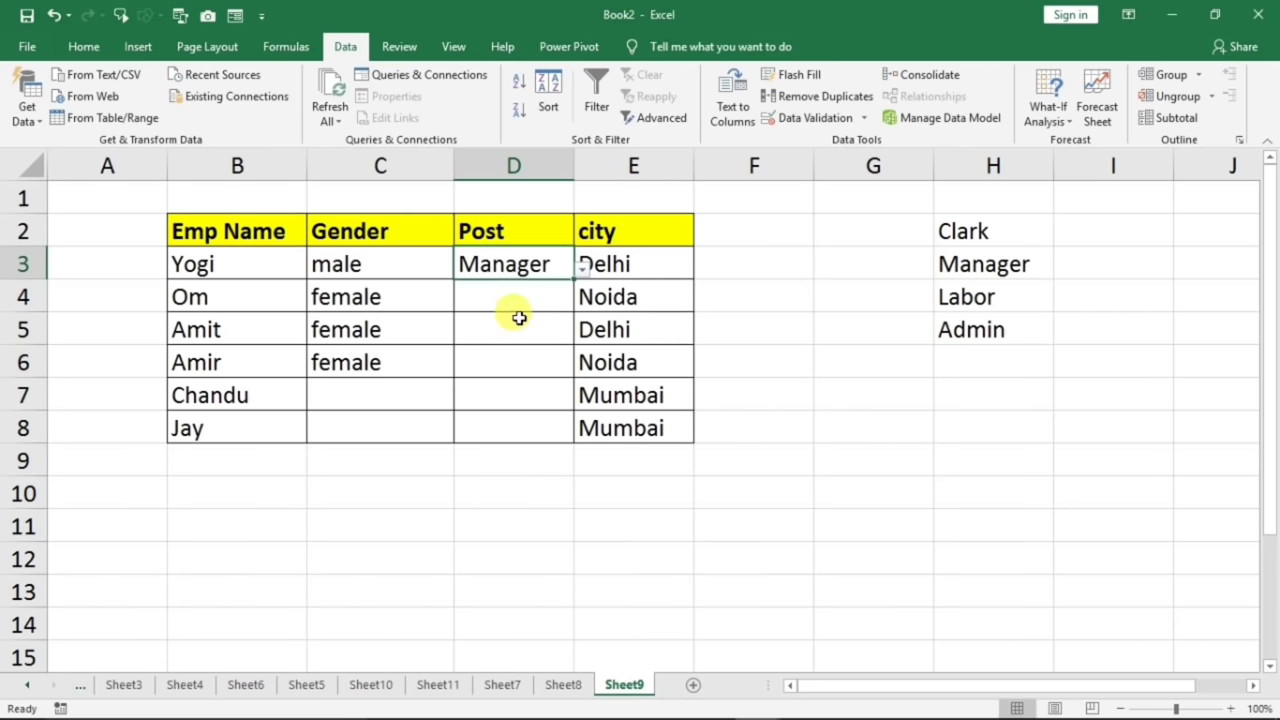
click(519, 318)
click(583, 341)
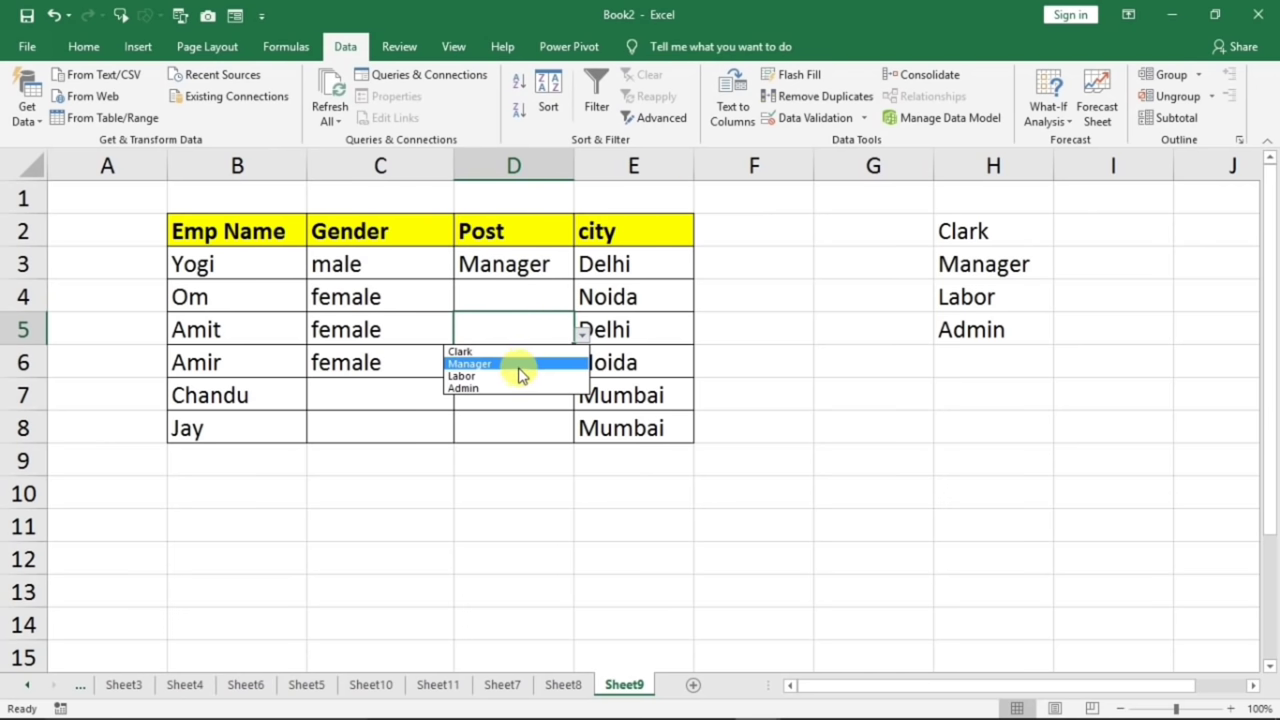
click(517, 372)
click(748, 360)
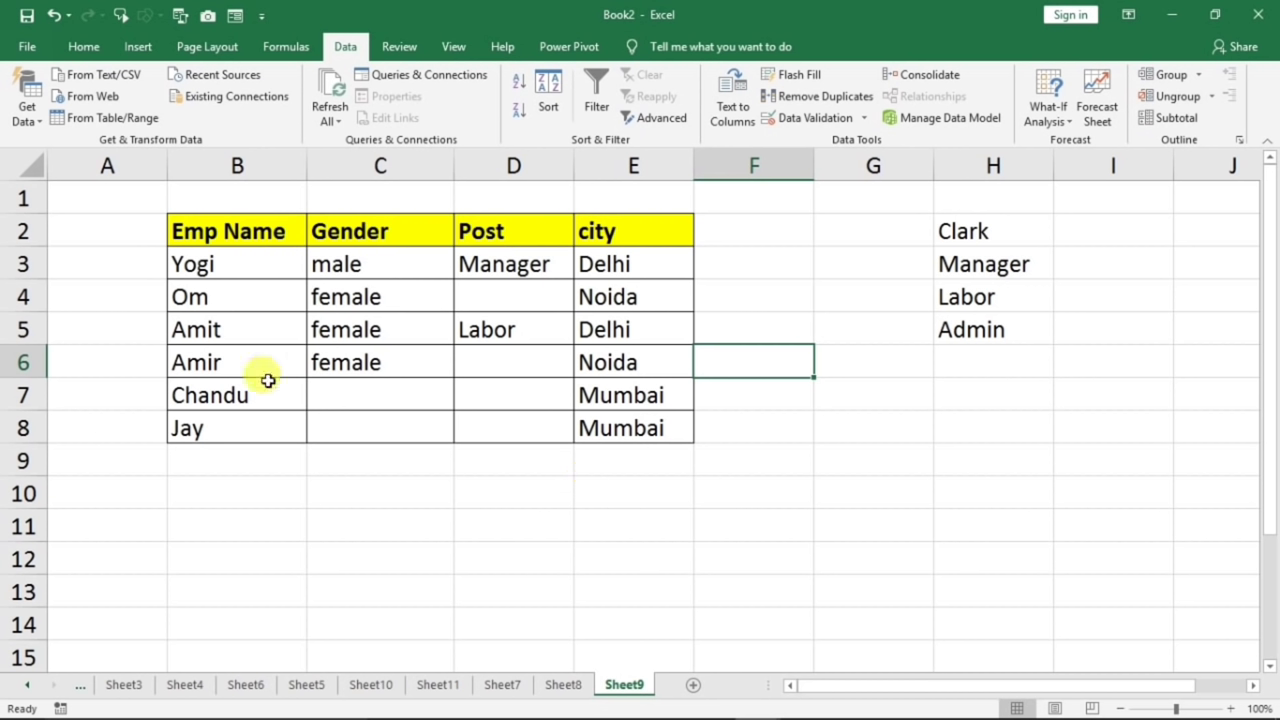
- View E4's city drop-down (Delhi, Mumbai, Noida) with Alt+Down and close it unchanged
click(620, 348)
click(620, 264)
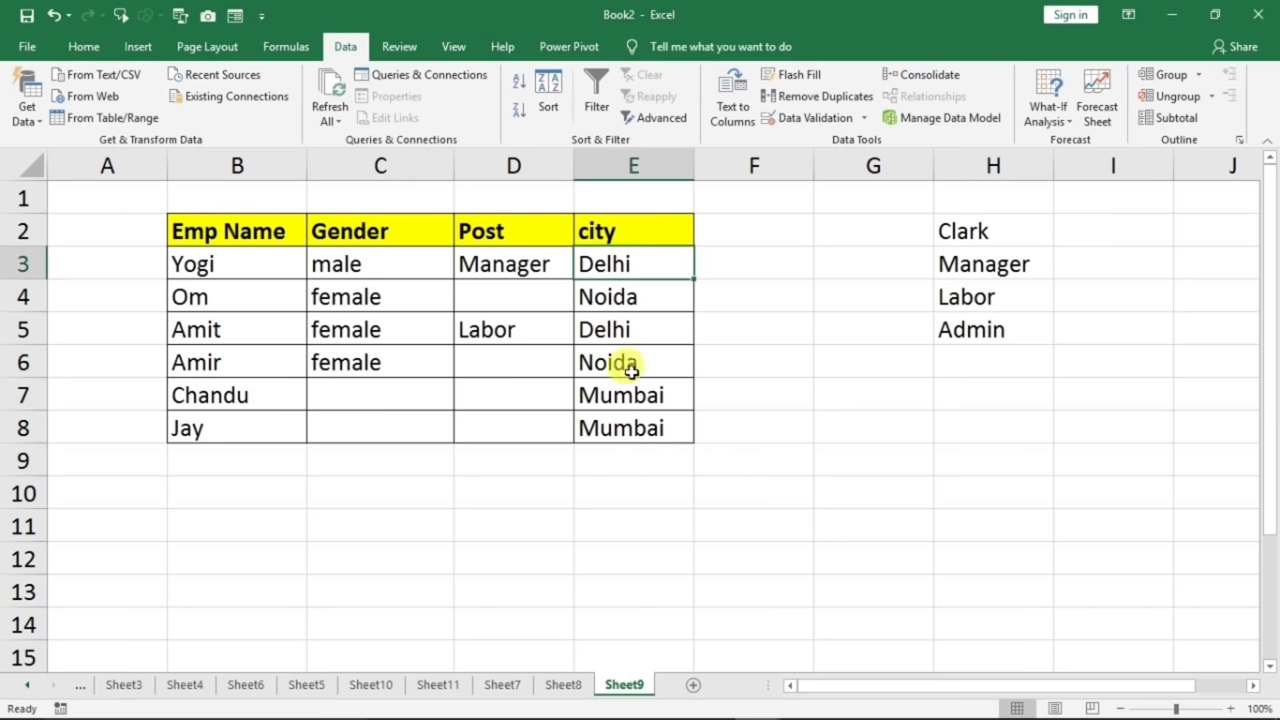
click(622, 336)
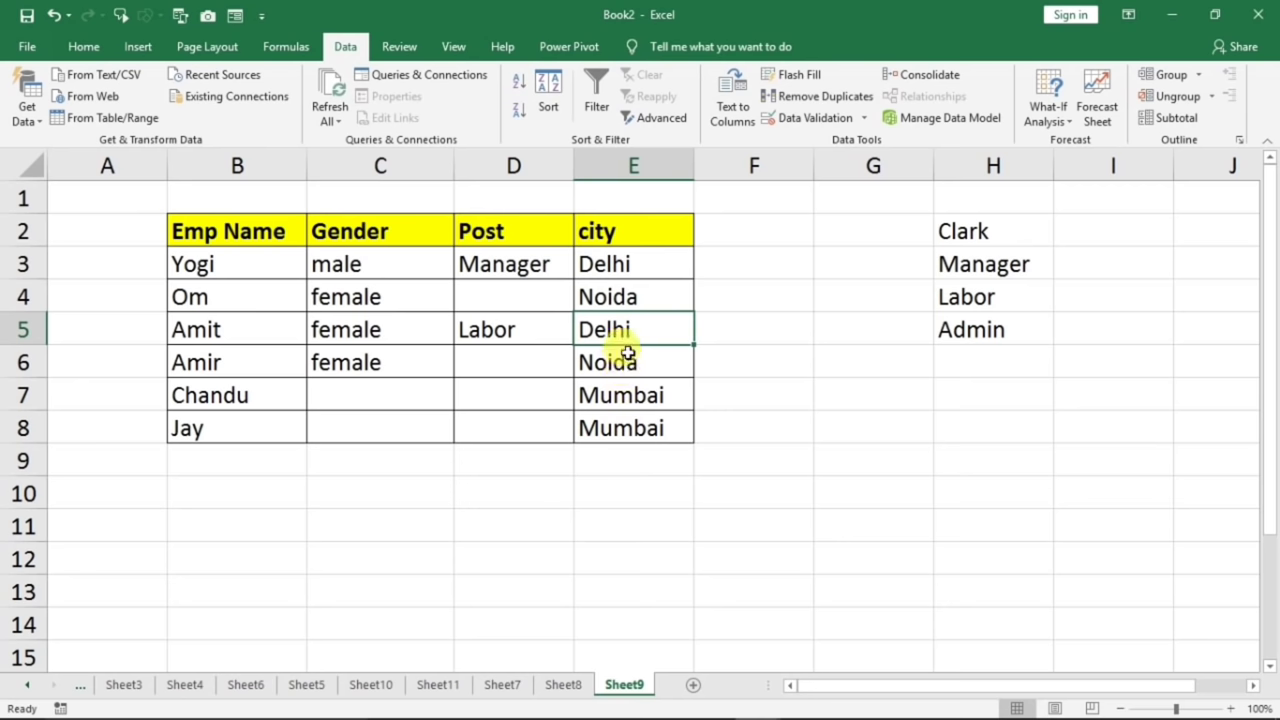
click(612, 297)
click(614, 329)
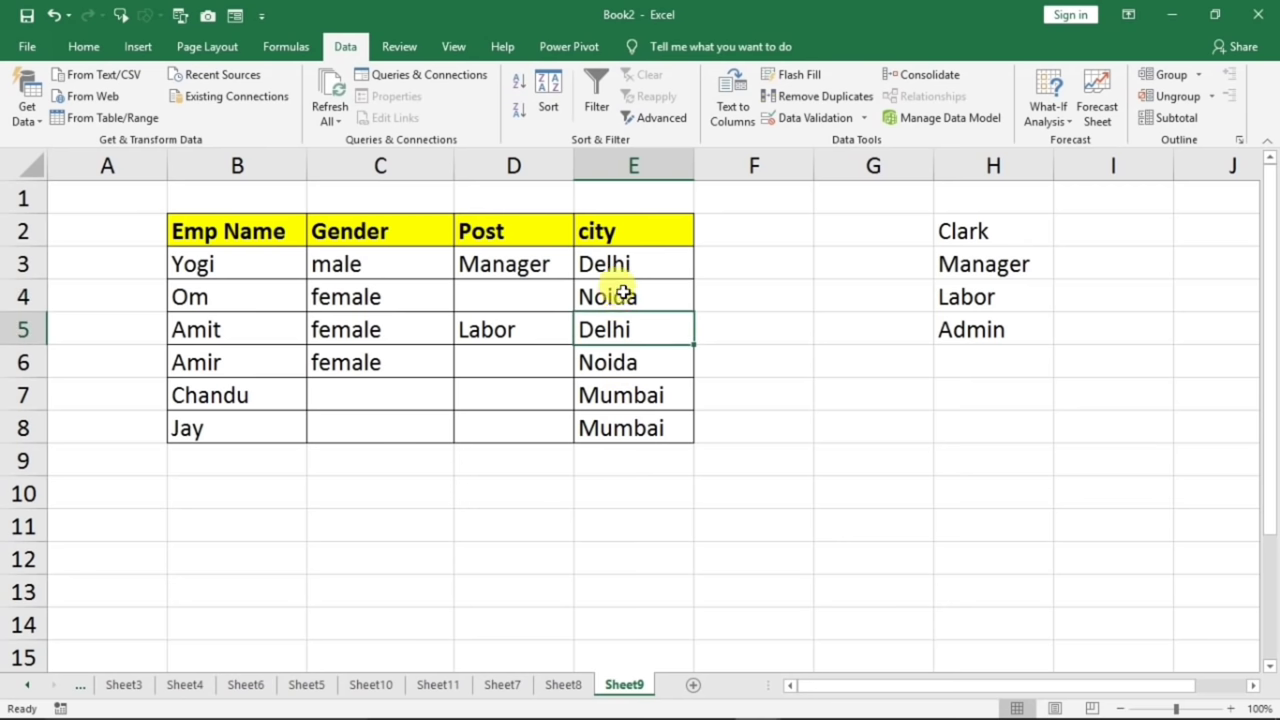
click(616, 296)
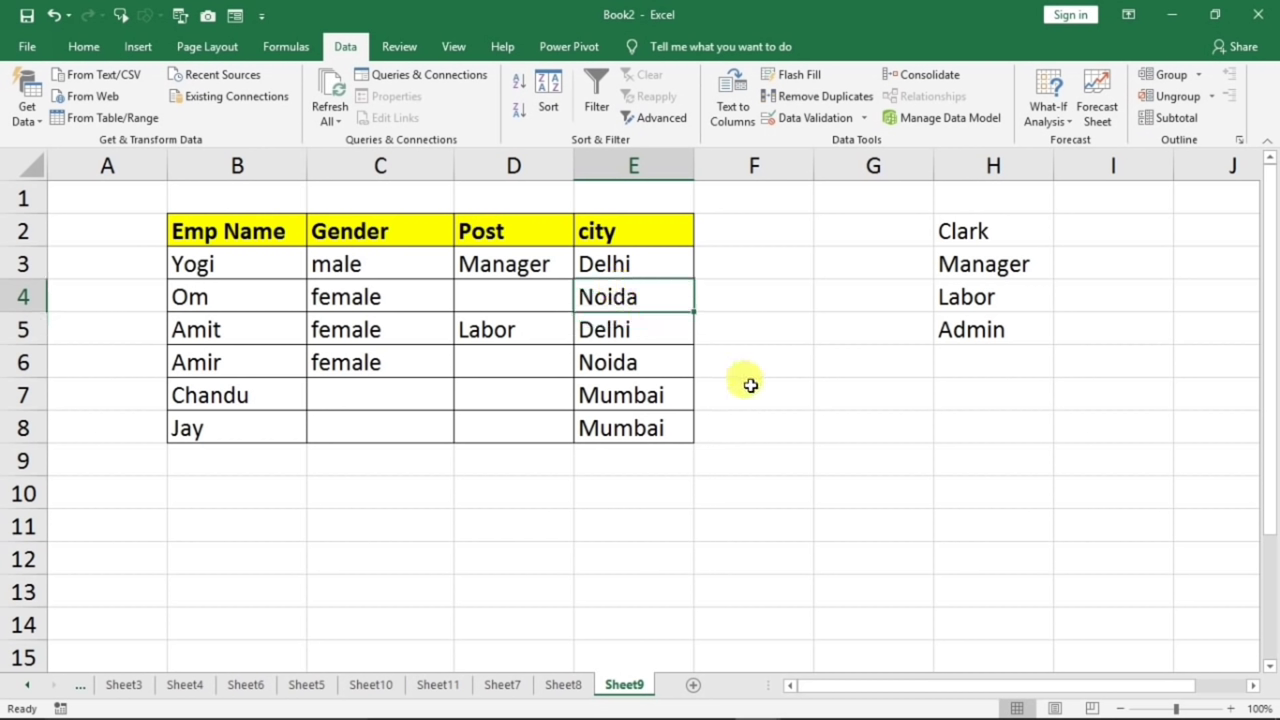
key(alt+Down)
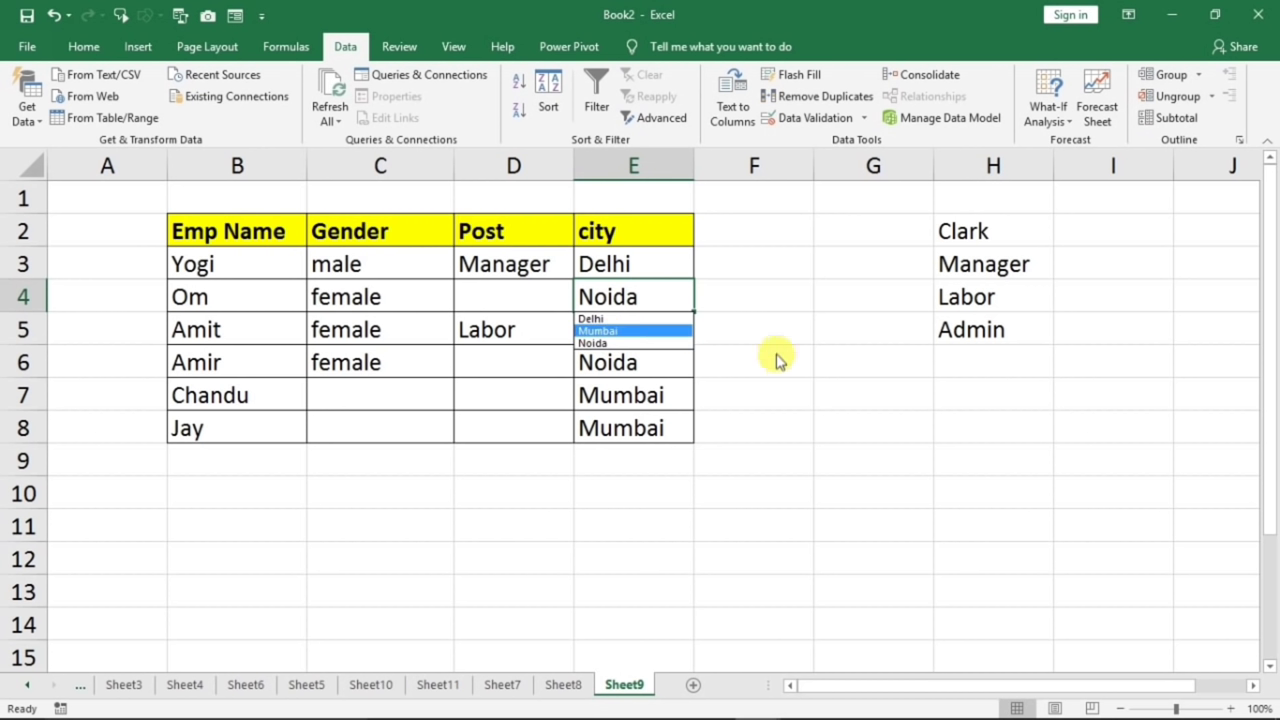
key(Escape)
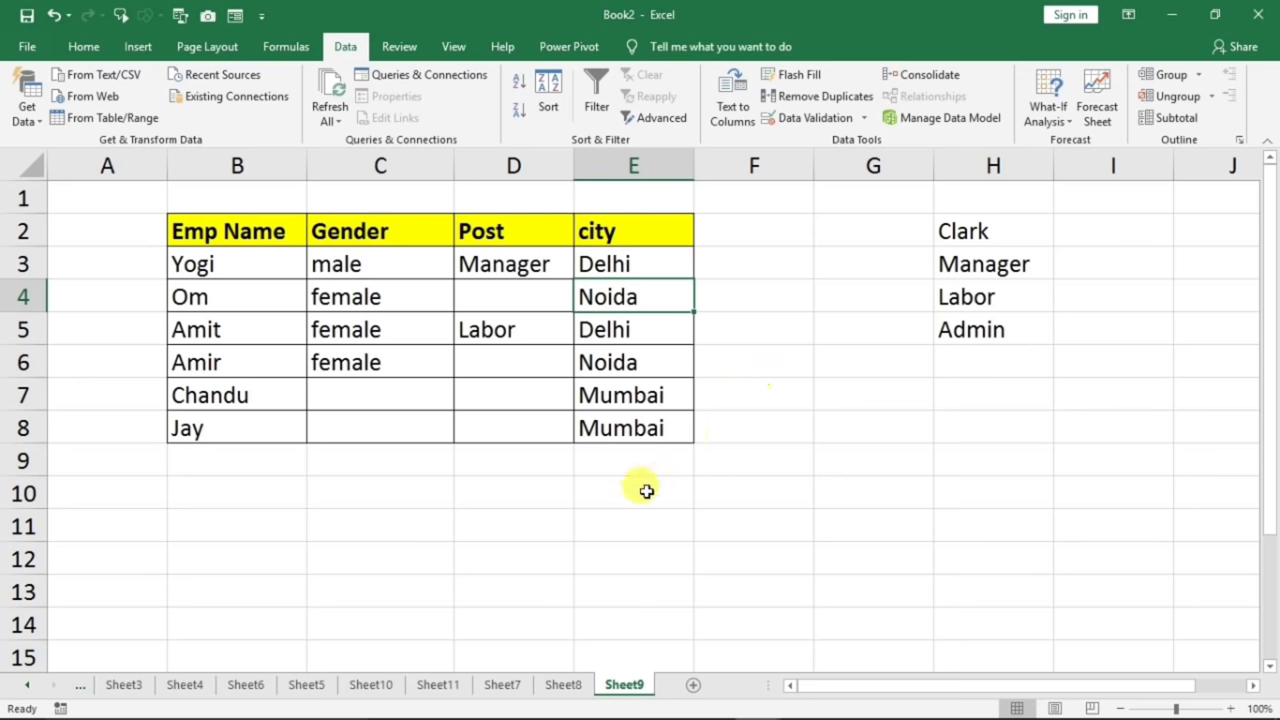
- Go to Sheet10 and select the Phy-to-Eng marks in D3:H9
click(369, 686)
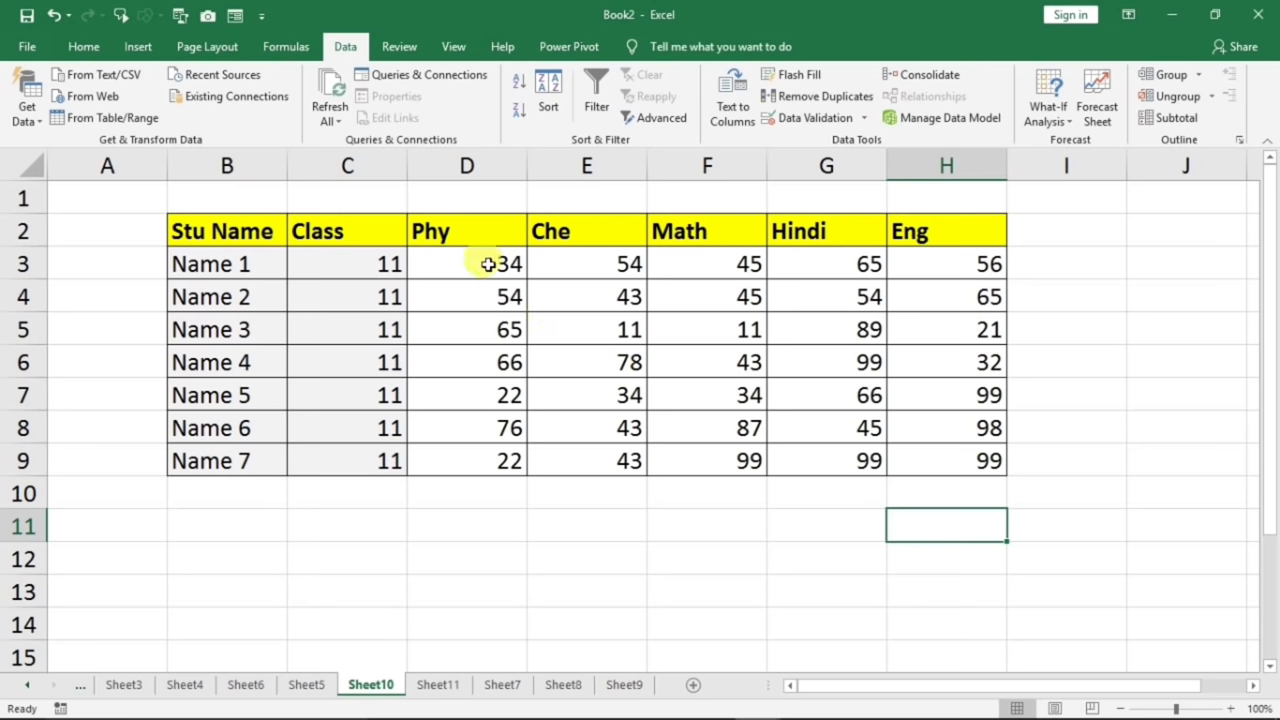
drag(488, 264, 906, 462)
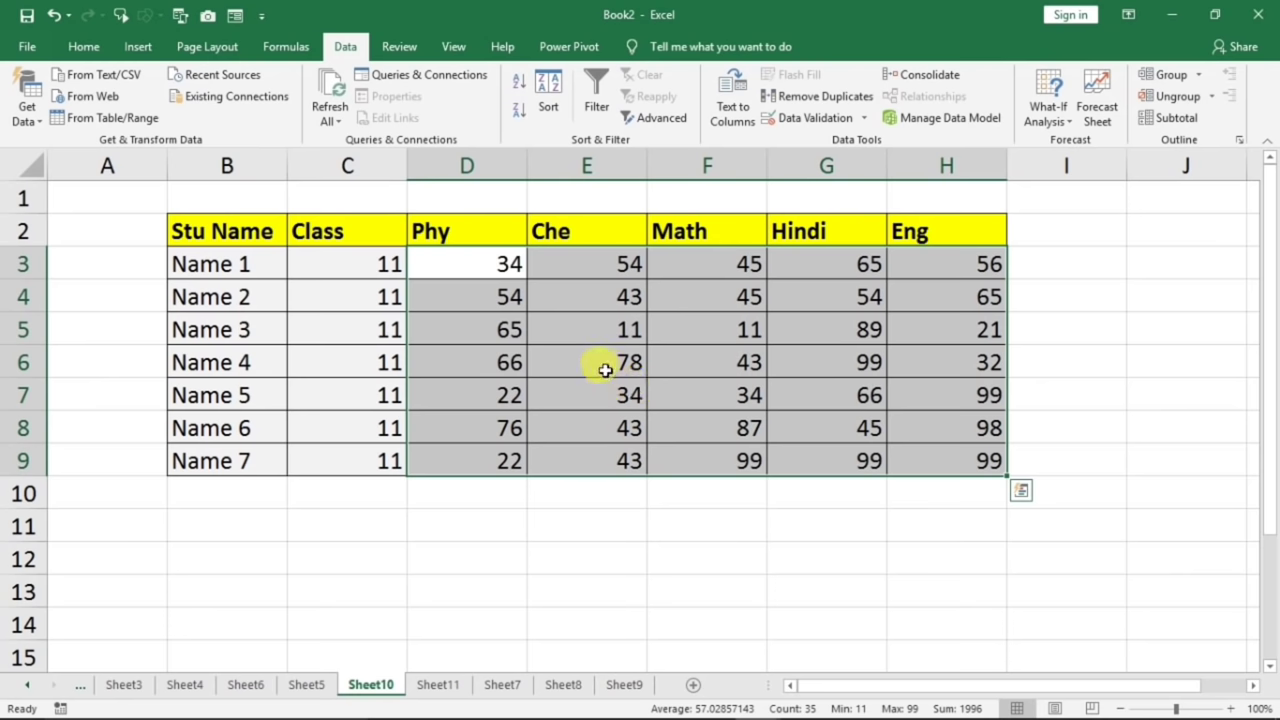
- Start a Highlight Cells Less Than rule with the value 40
click(84, 47)
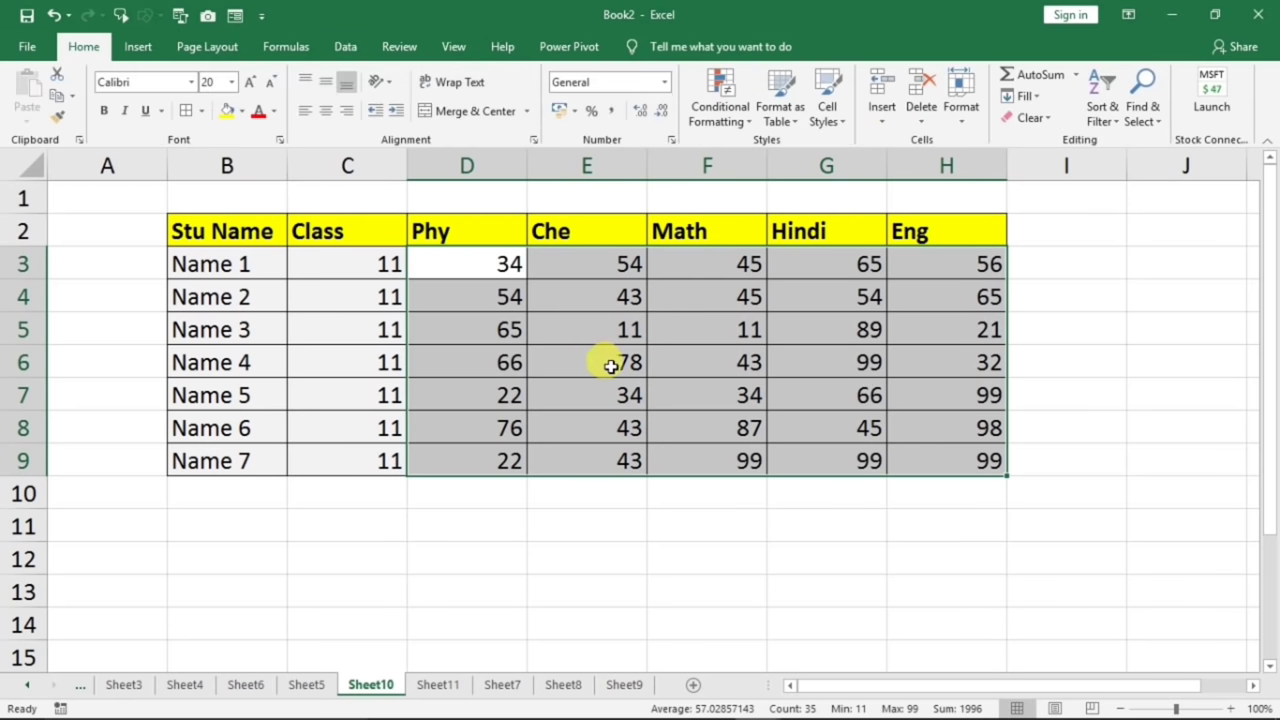
click(740, 133)
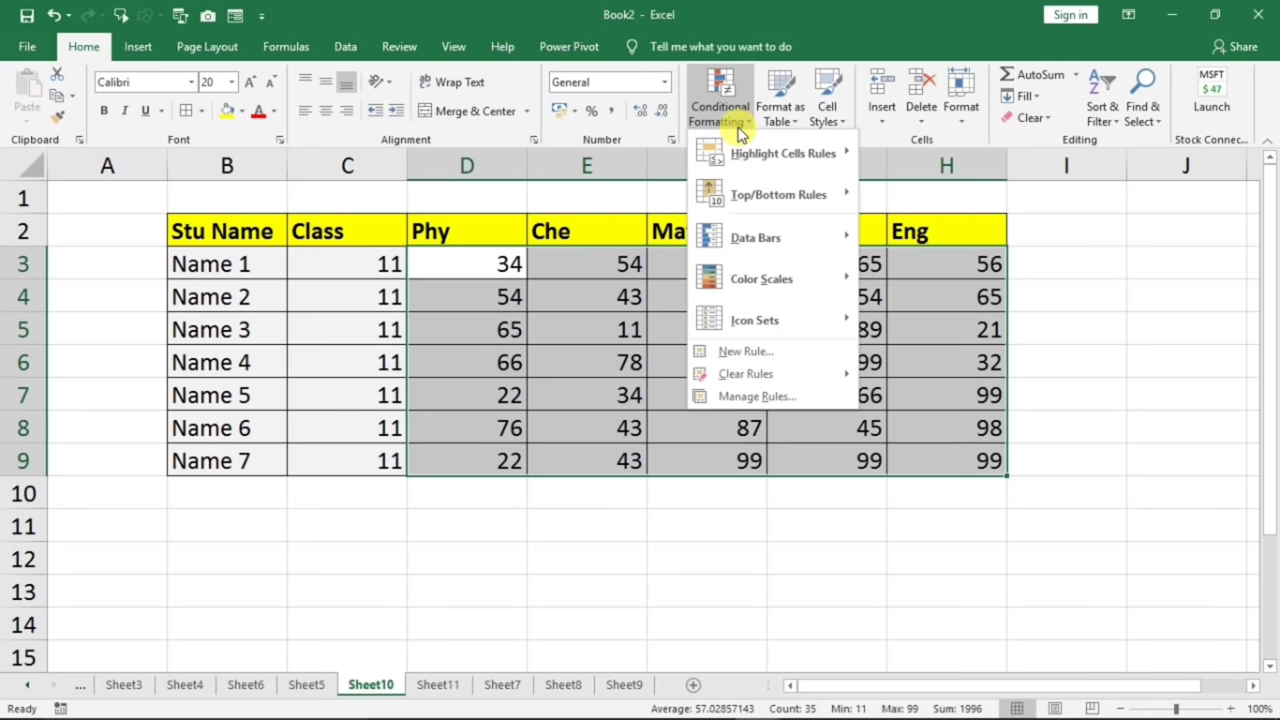
mouse_move(792, 163)
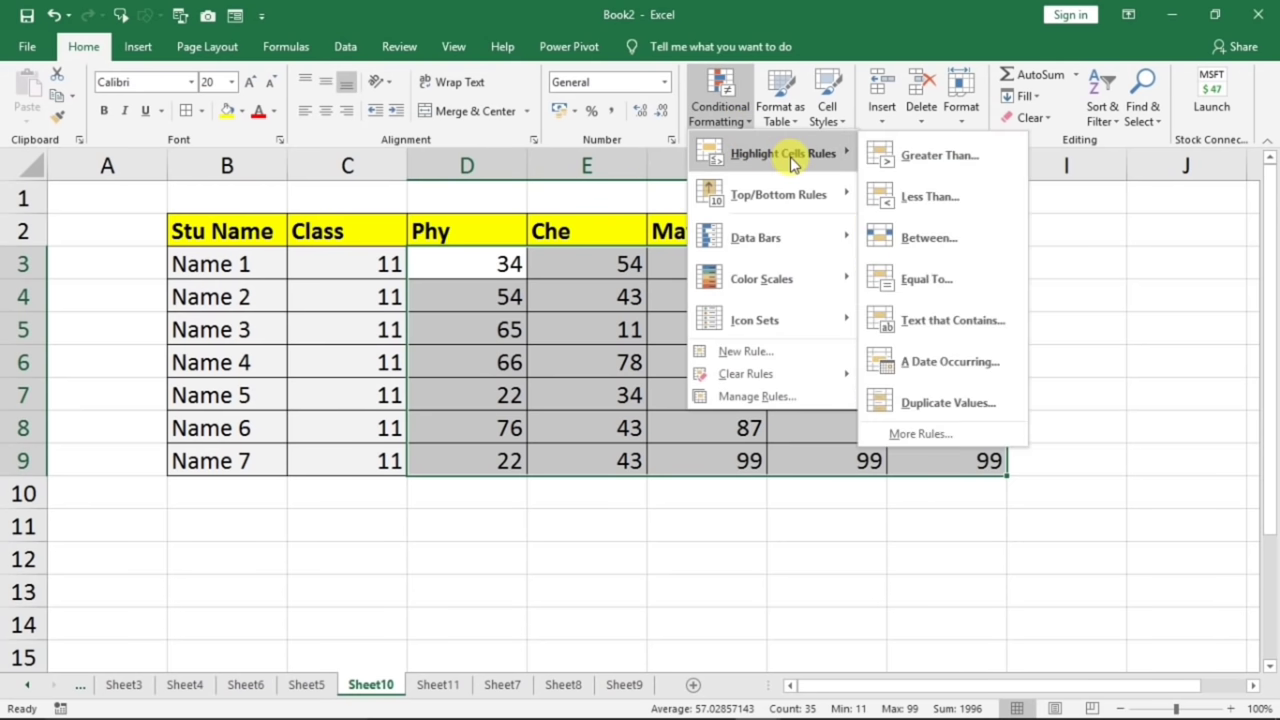
click(916, 198)
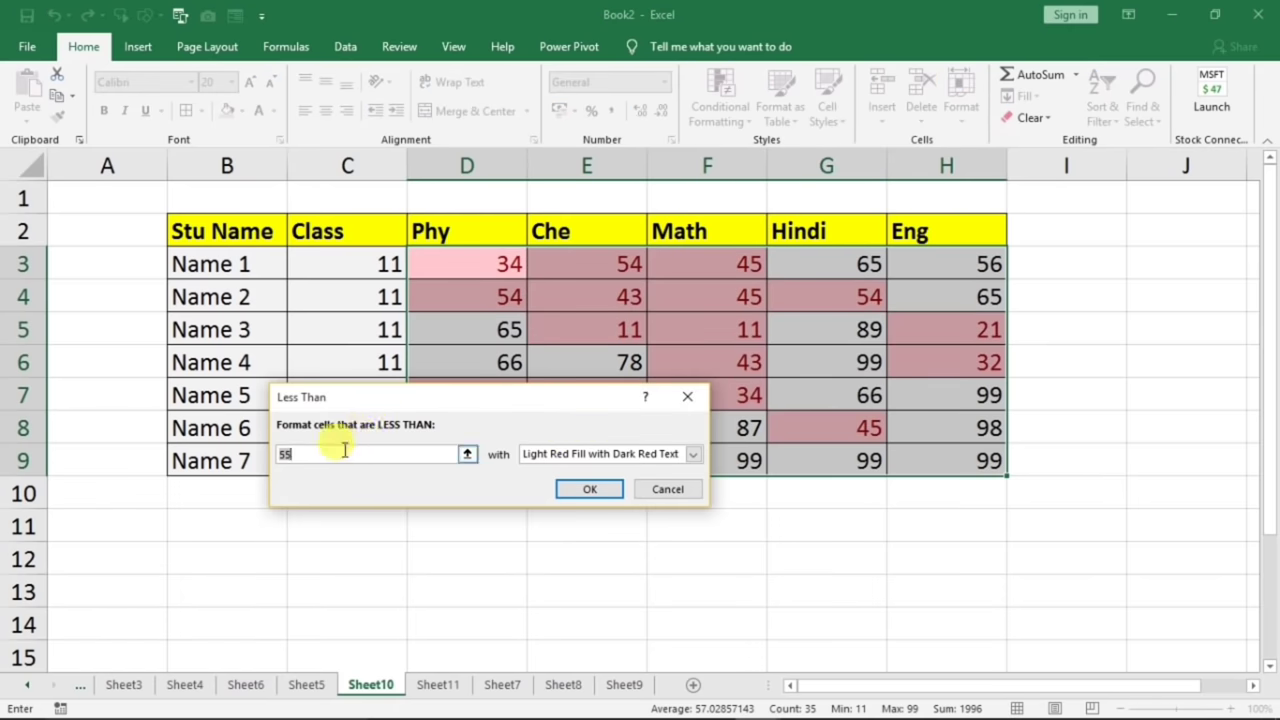
text(40)
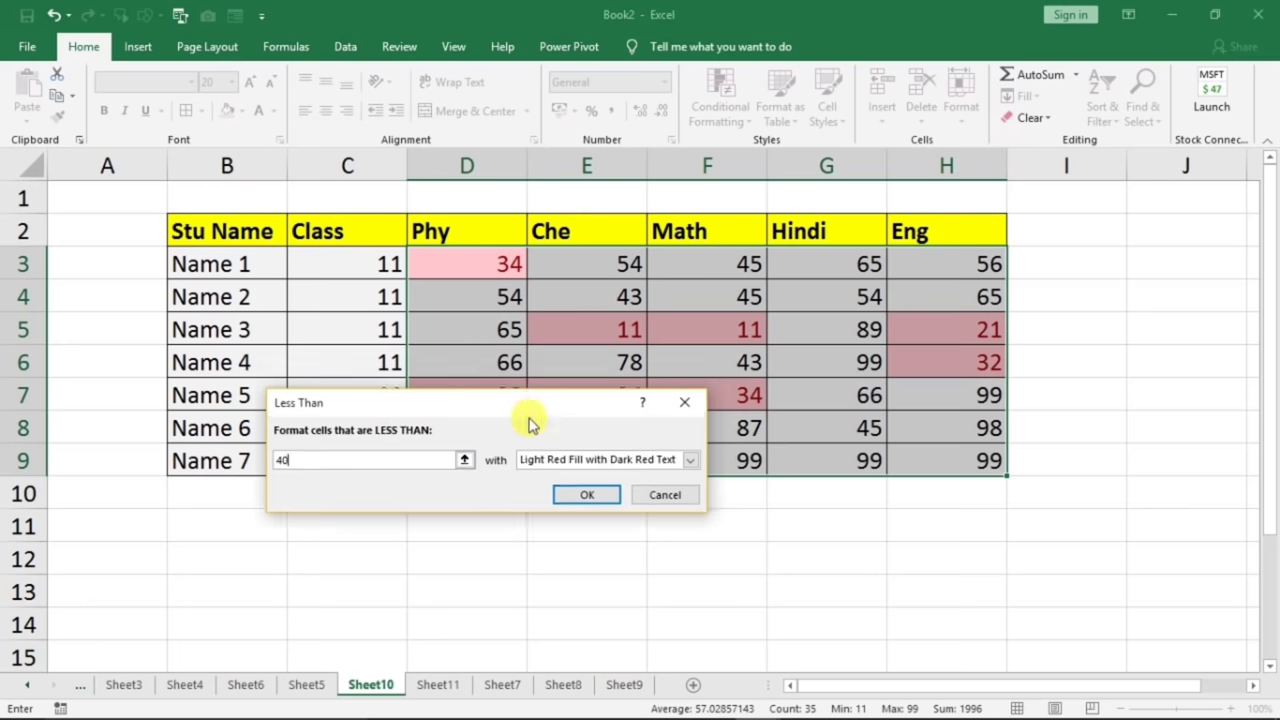
drag(538, 397, 486, 537)
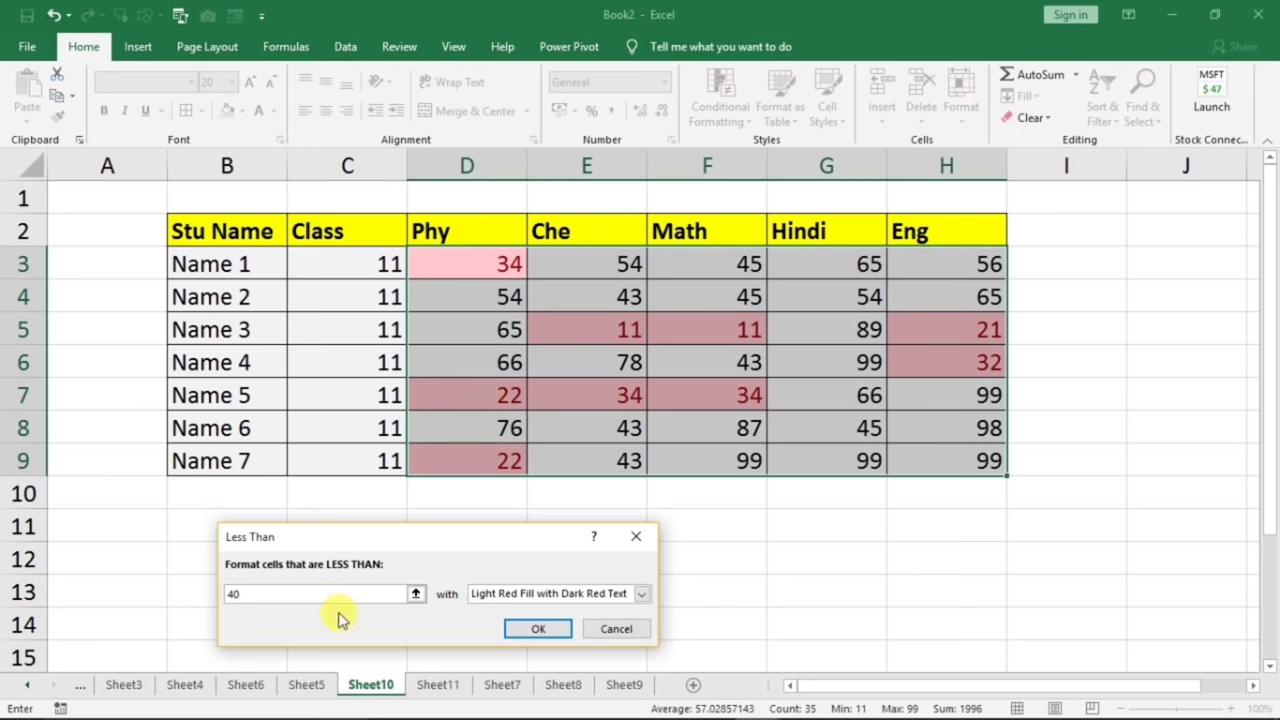
- Give the less-than-40 rule a custom solid red fill and apply it
click(642, 598)
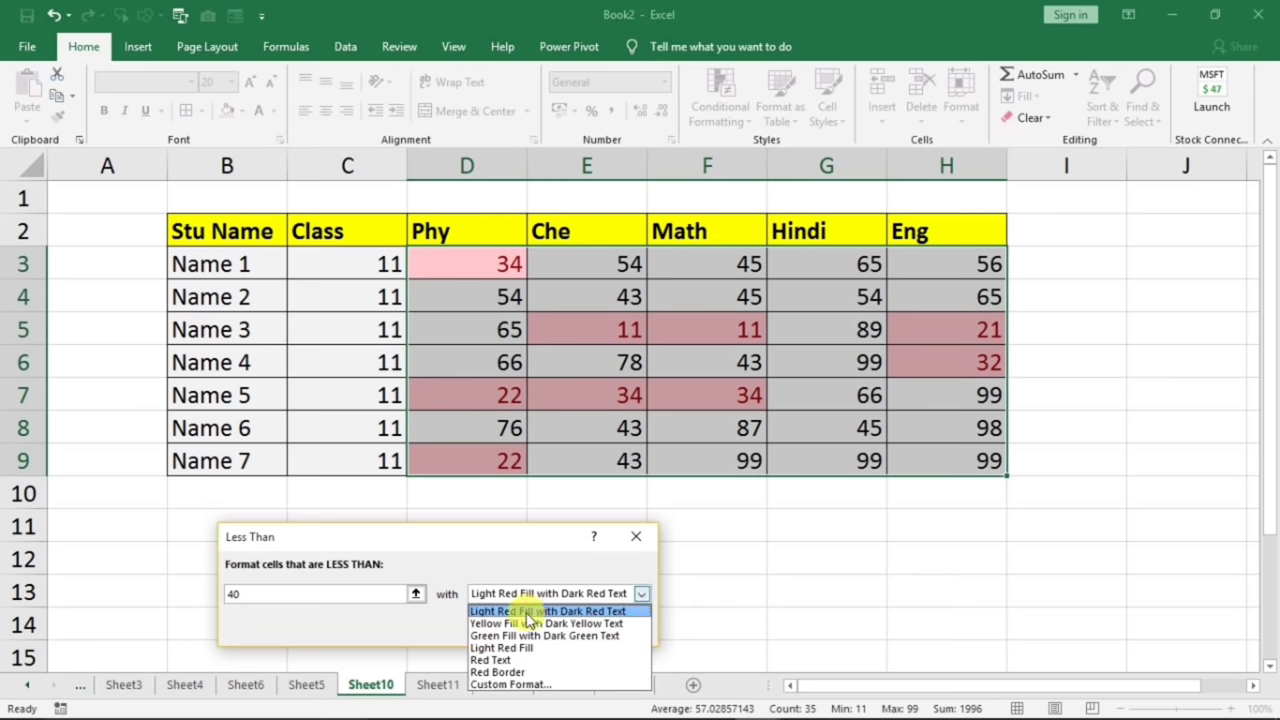
click(520, 623)
drag(529, 537, 440, 459)
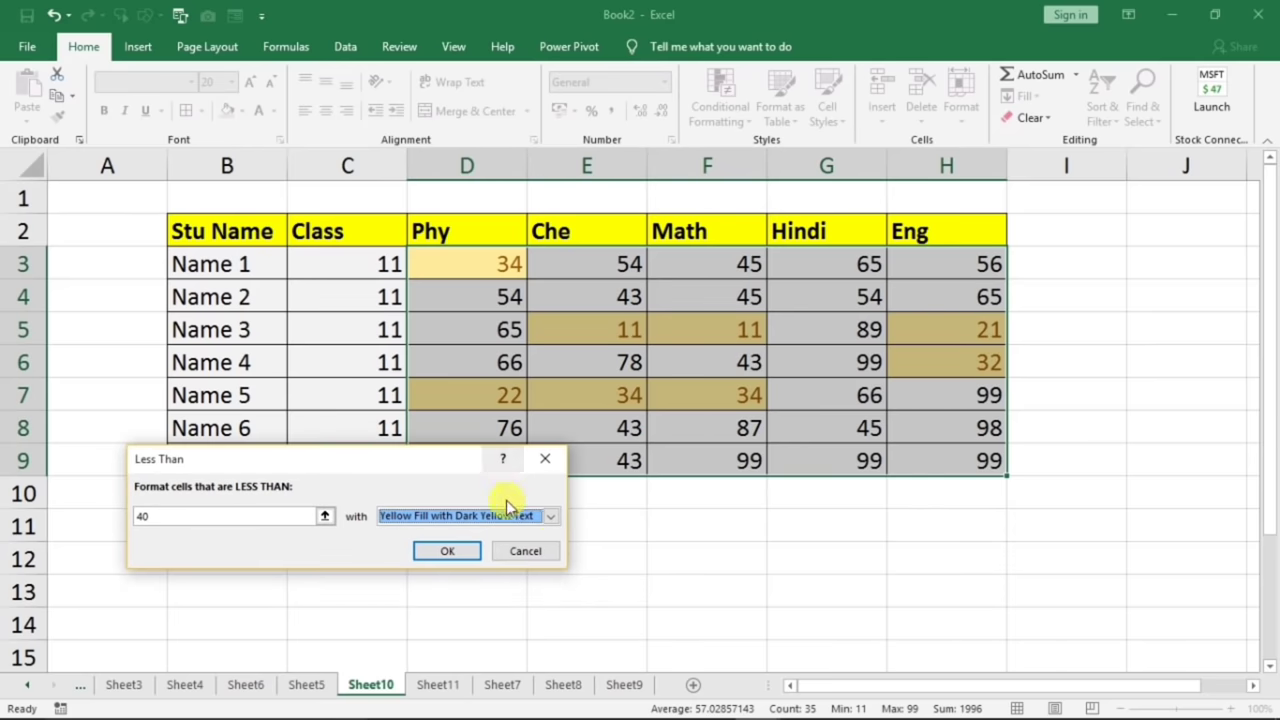
click(550, 516)
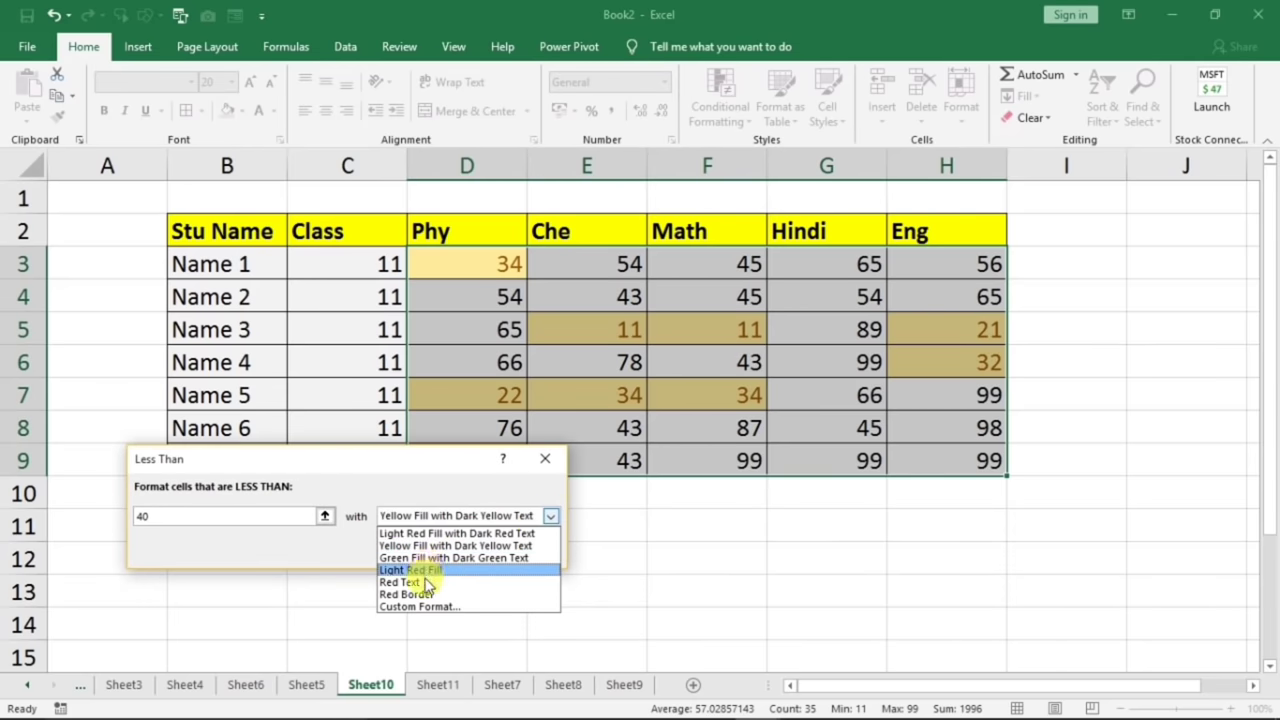
click(443, 607)
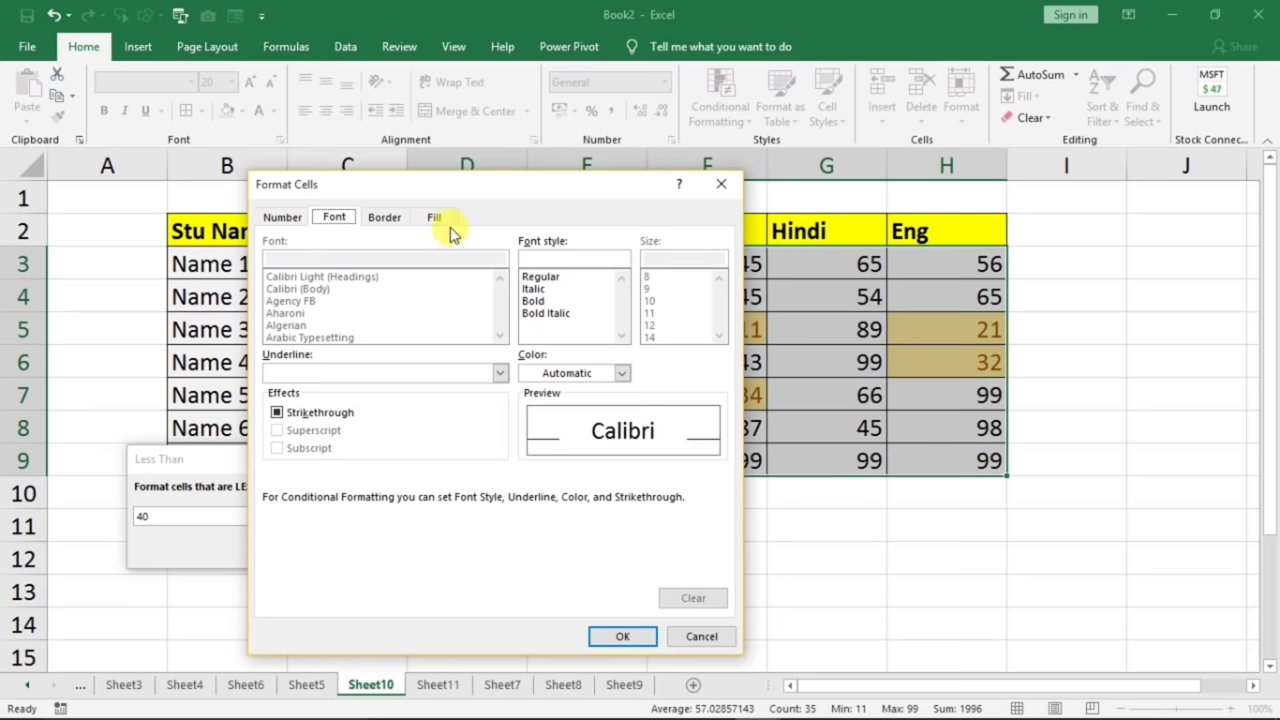
click(434, 218)
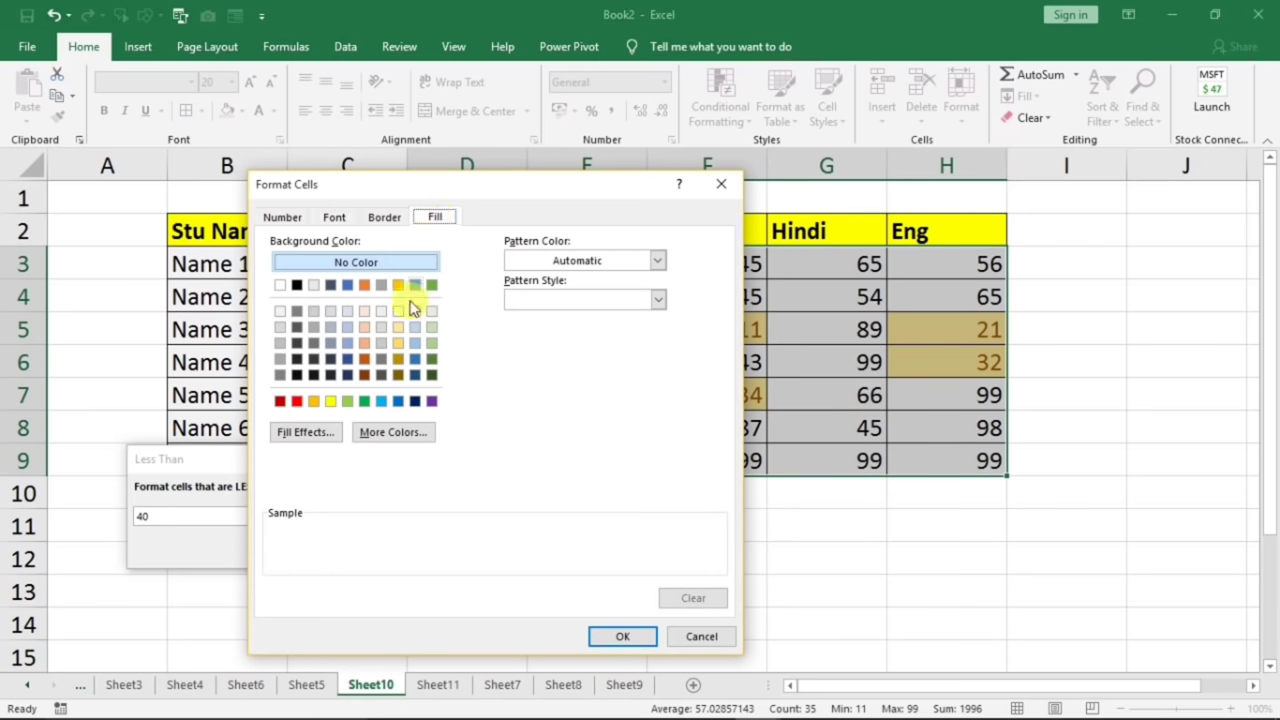
click(301, 404)
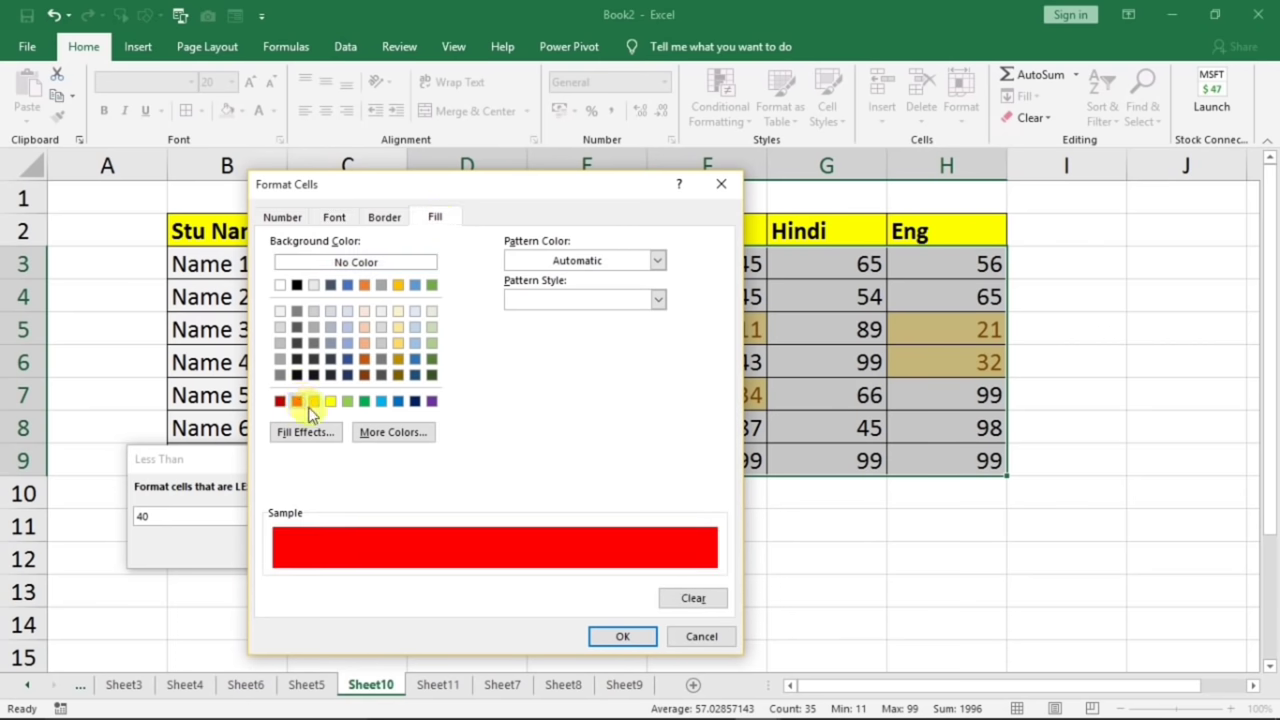
click(620, 637)
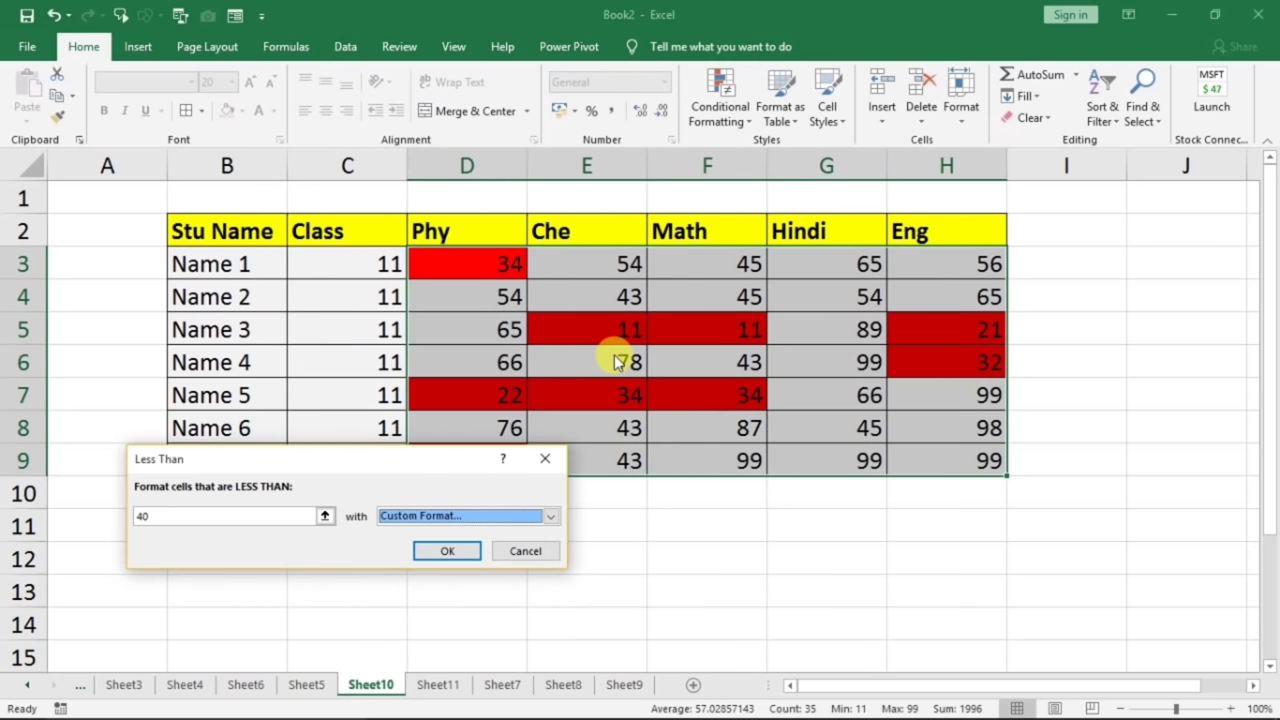
click(447, 551)
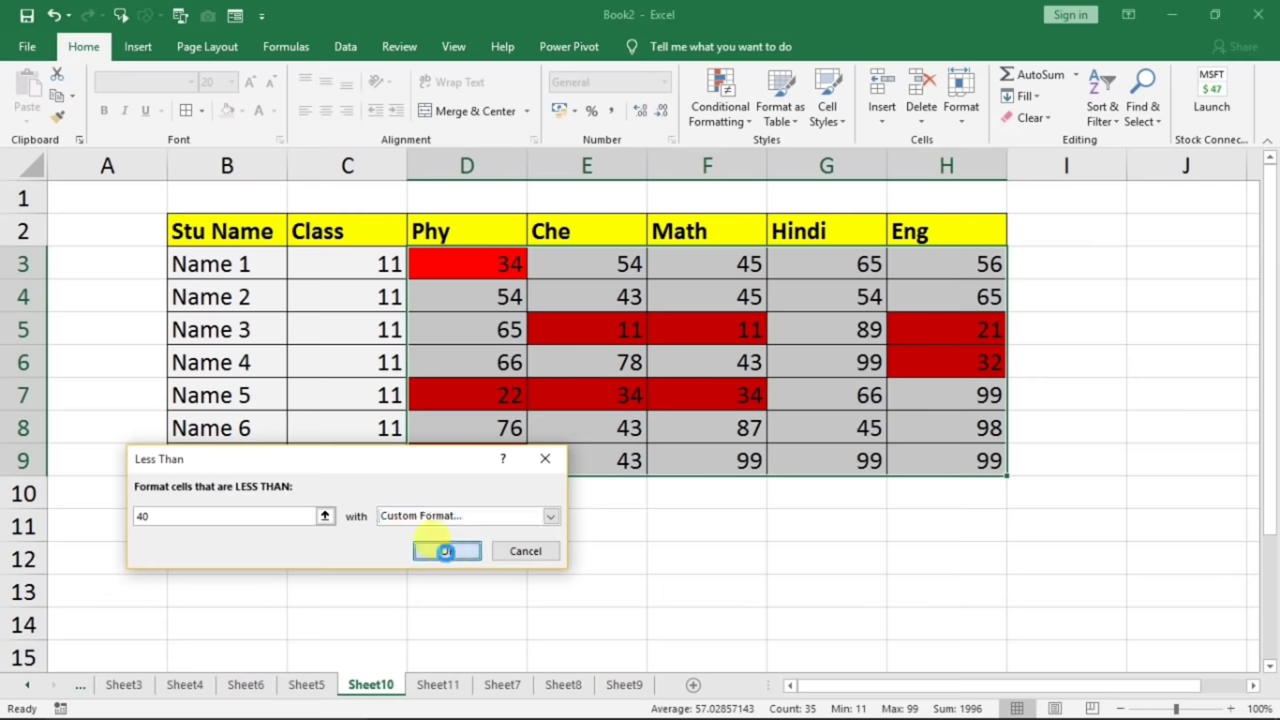
click(608, 382)
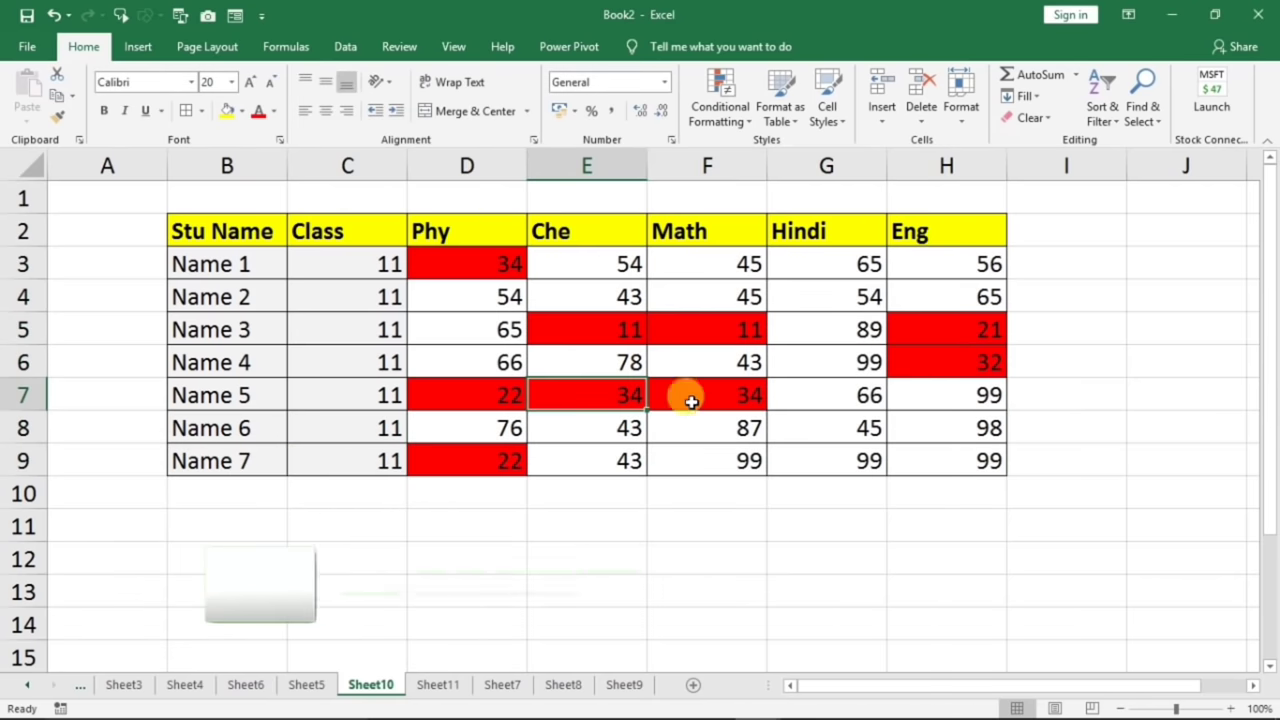
- Select marks D3:H9 and use Clear Rules from Selected Cells to remove the red rule
click(477, 266)
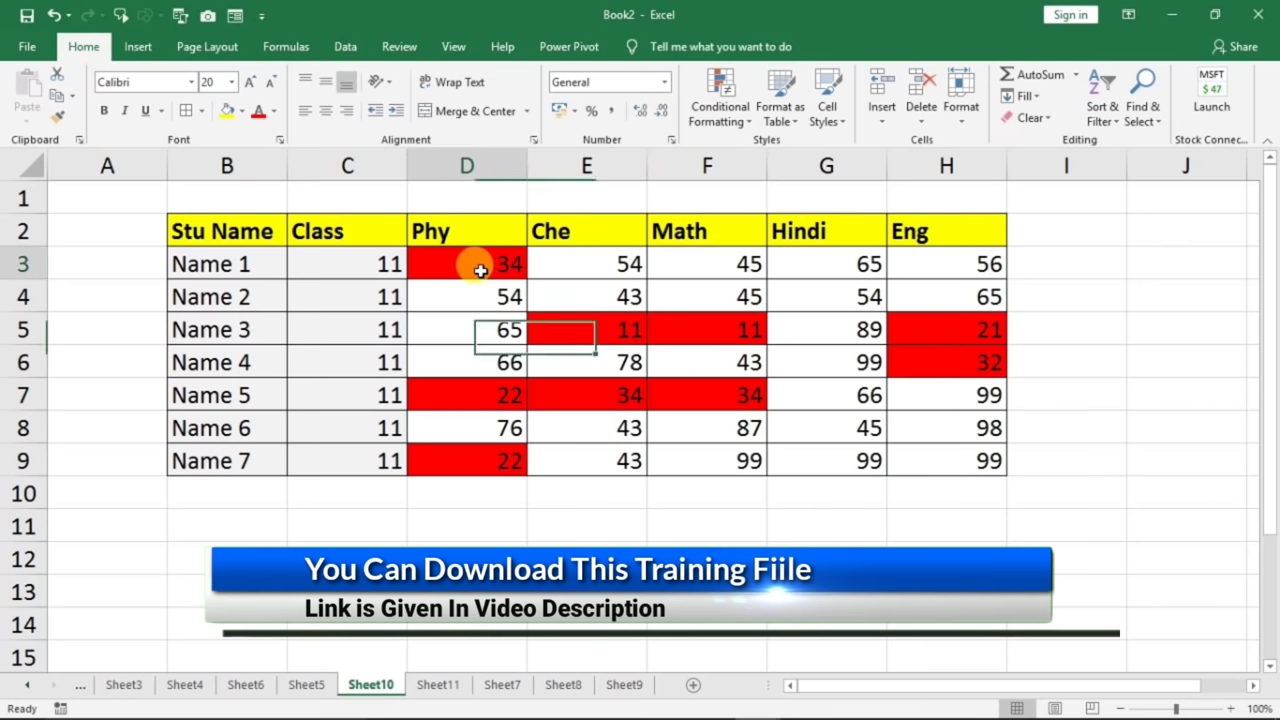
click(471, 397)
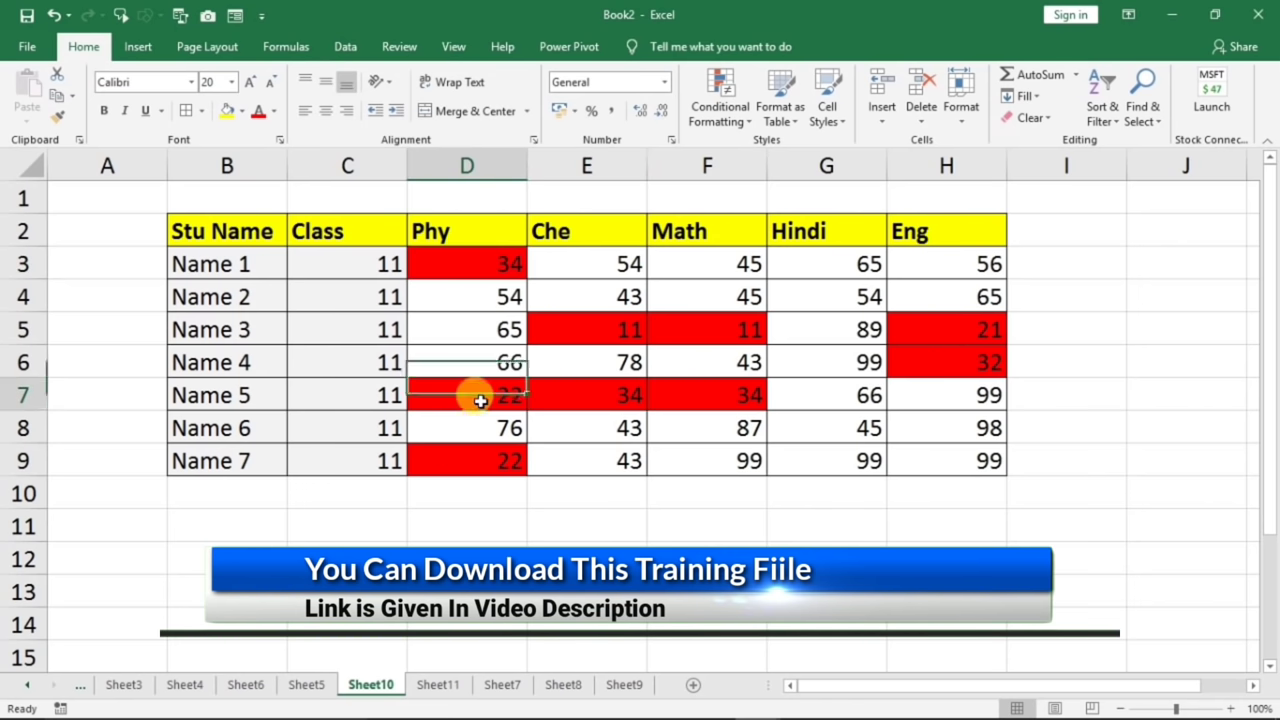
click(472, 455)
click(465, 393)
click(460, 265)
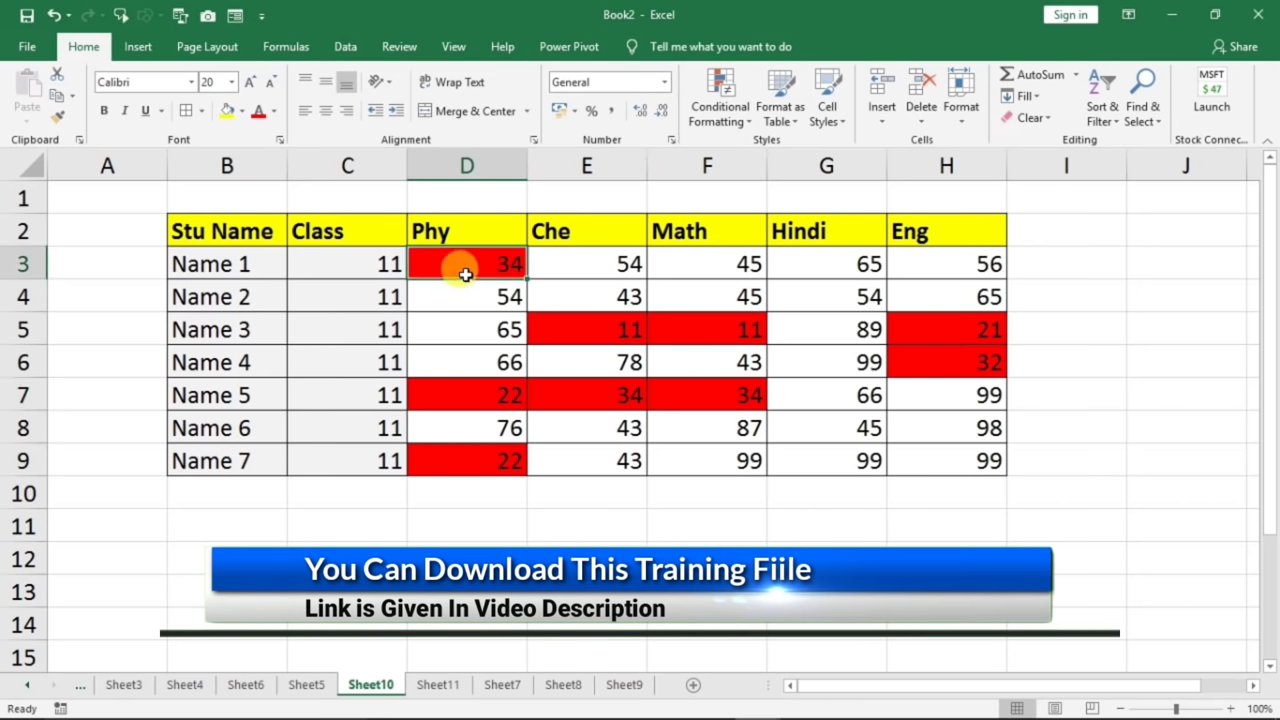
click(473, 370)
click(475, 390)
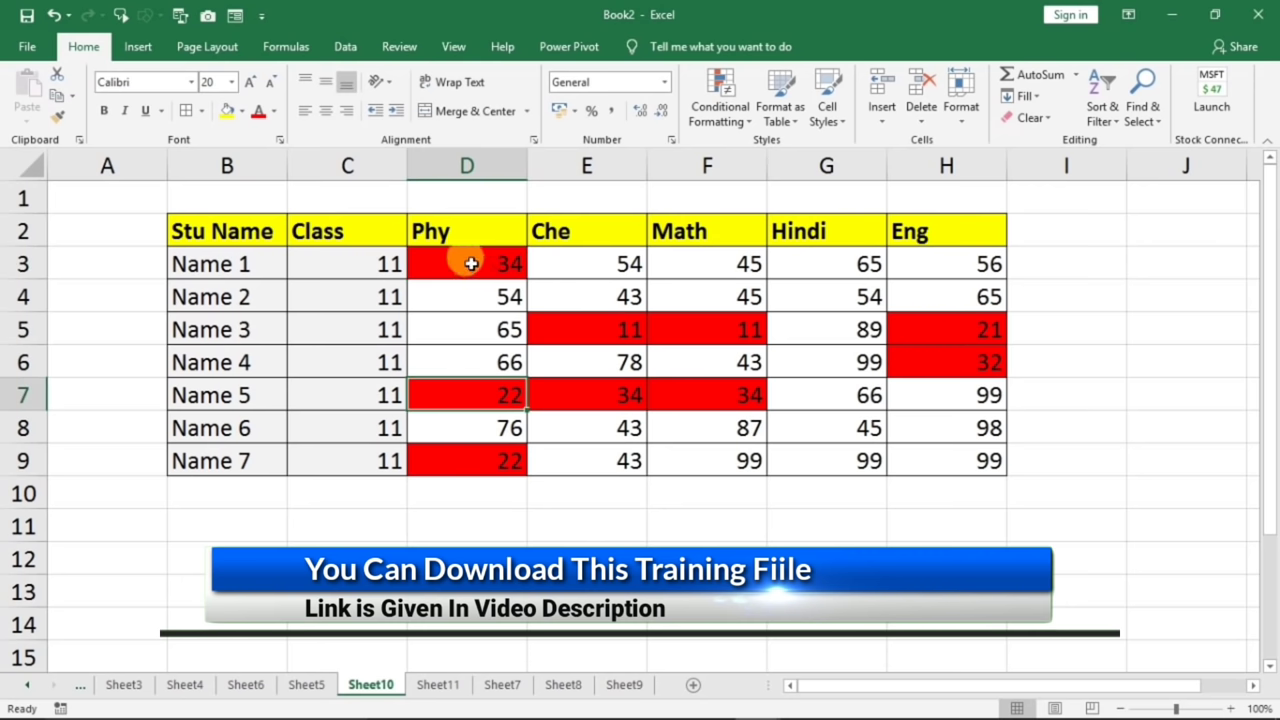
drag(471, 262, 986, 458)
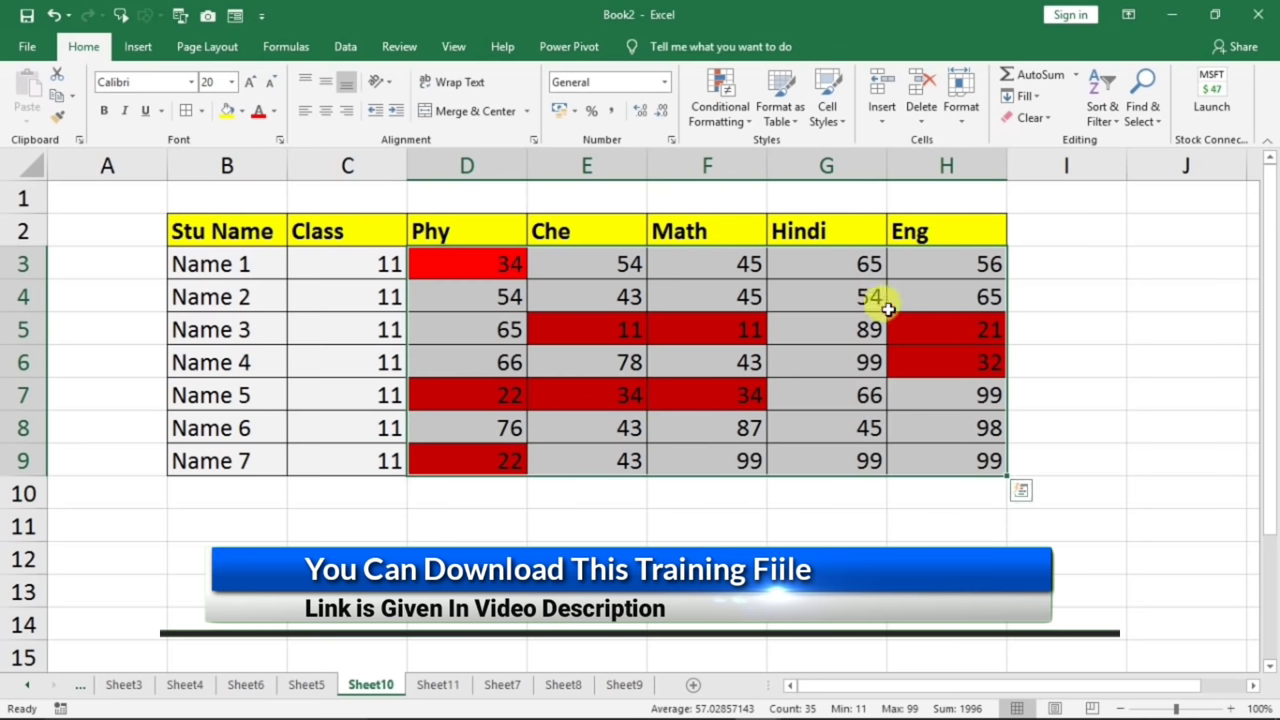
click(738, 128)
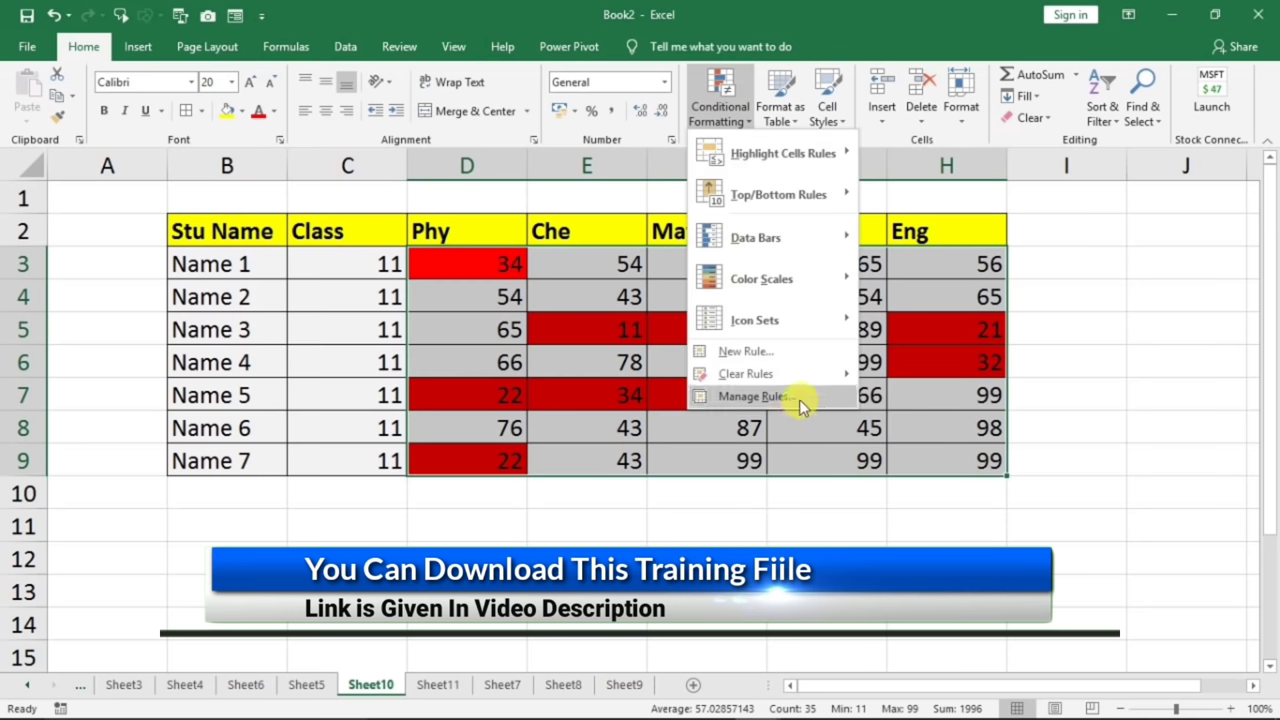
mouse_move(804, 373)
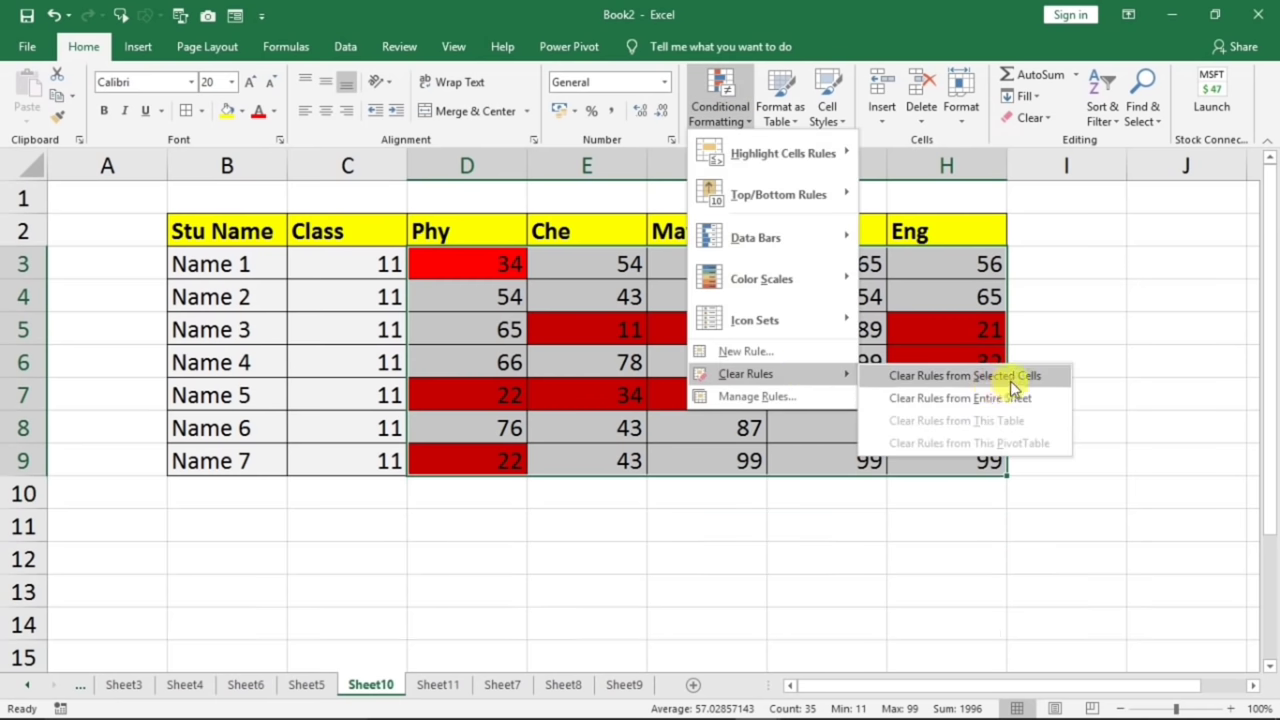
click(1017, 384)
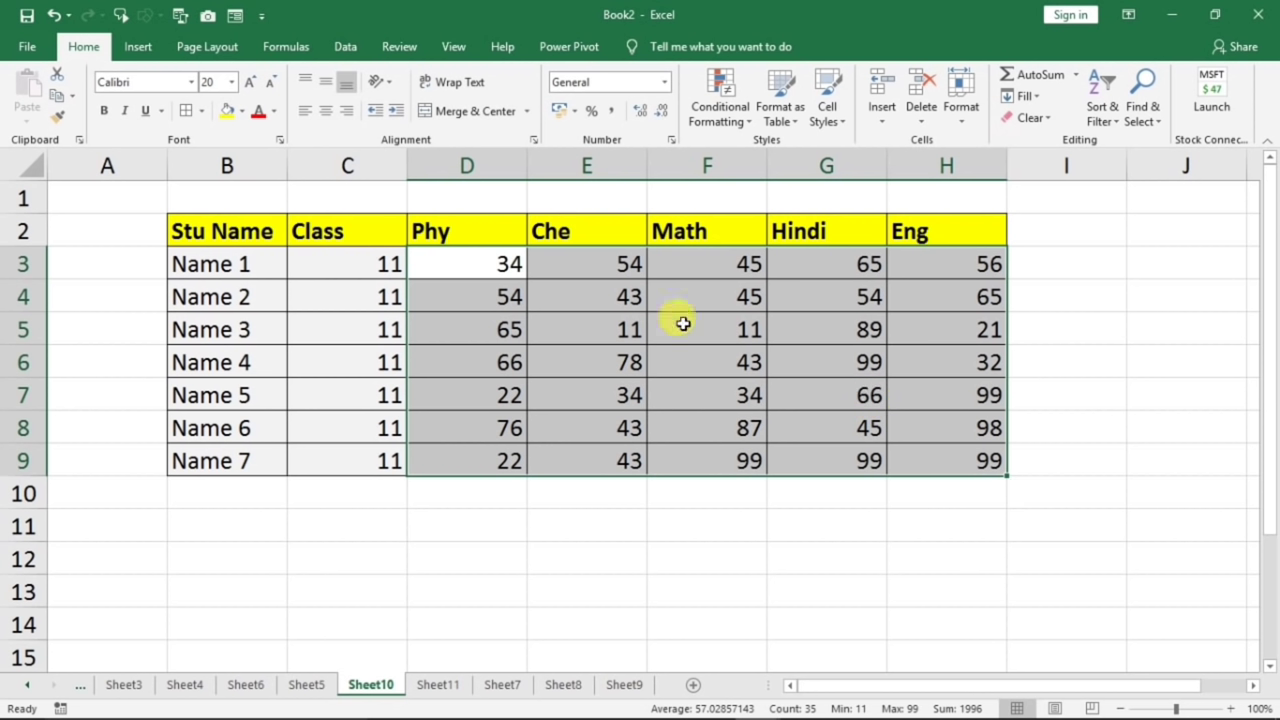
- Try an Equal To rule with 99, then cancel it without applying
click(727, 122)
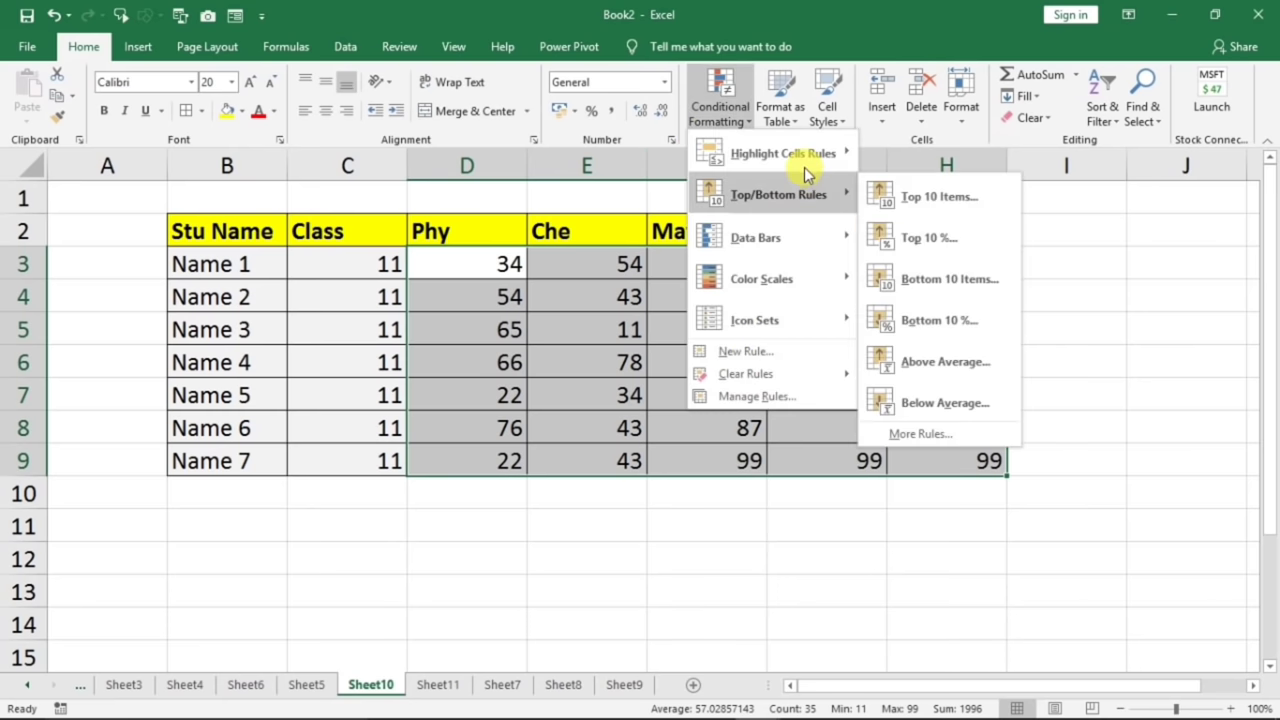
mouse_move(810, 160)
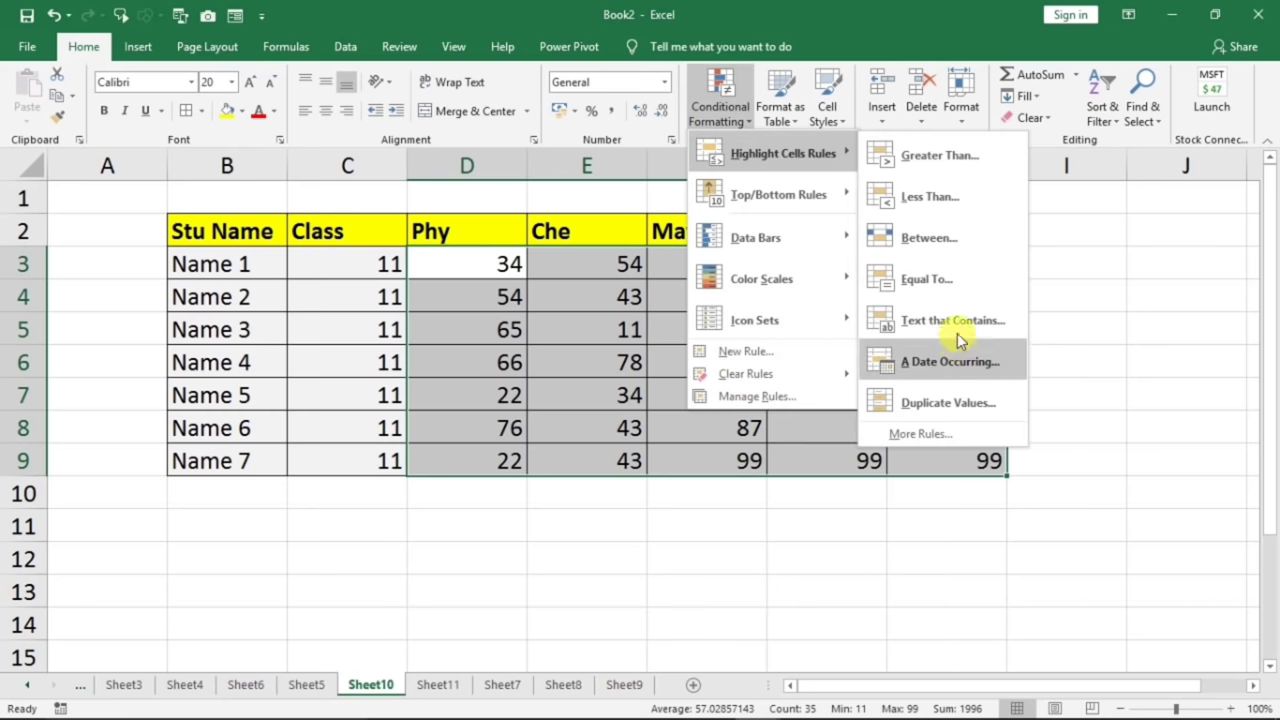
click(930, 280)
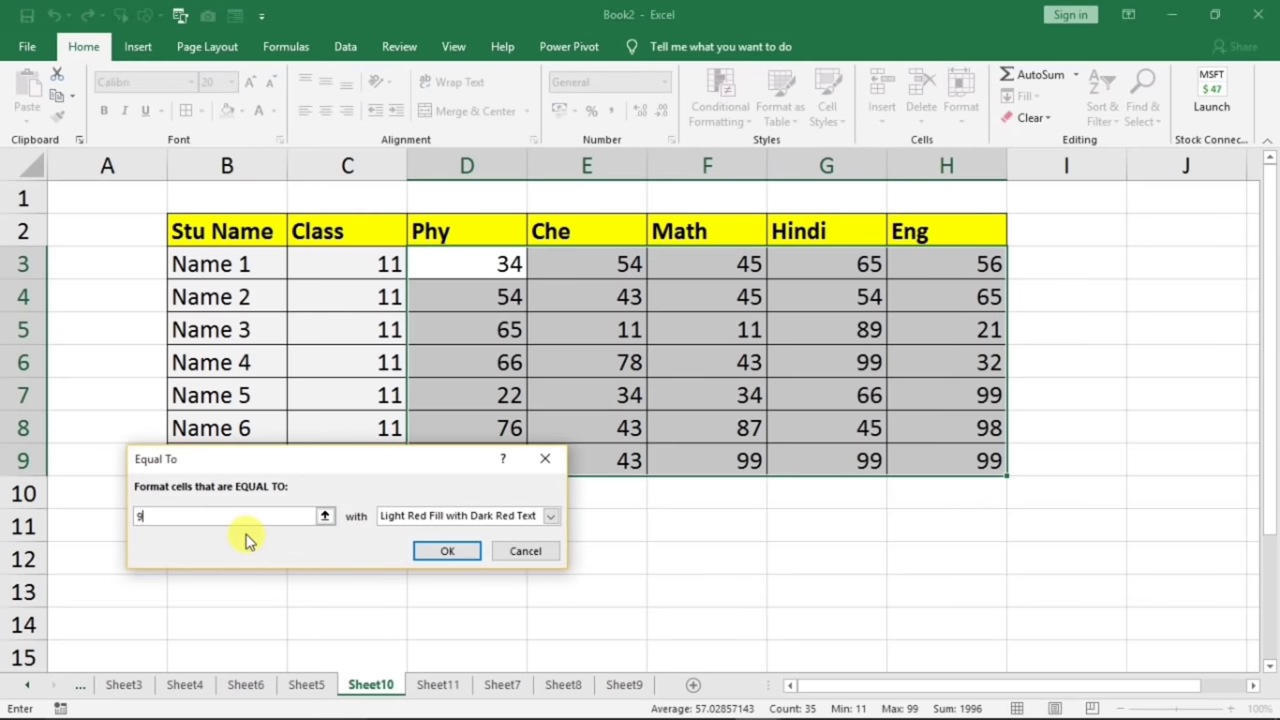
text(99)
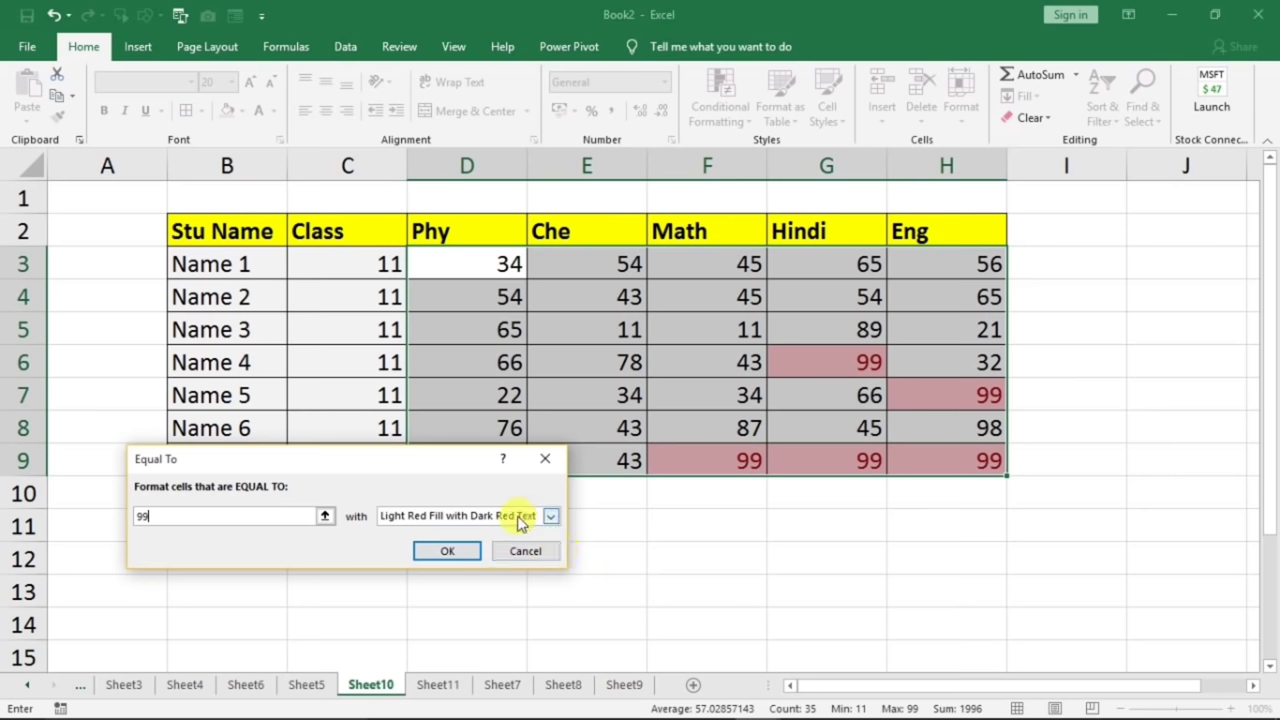
click(545, 458)
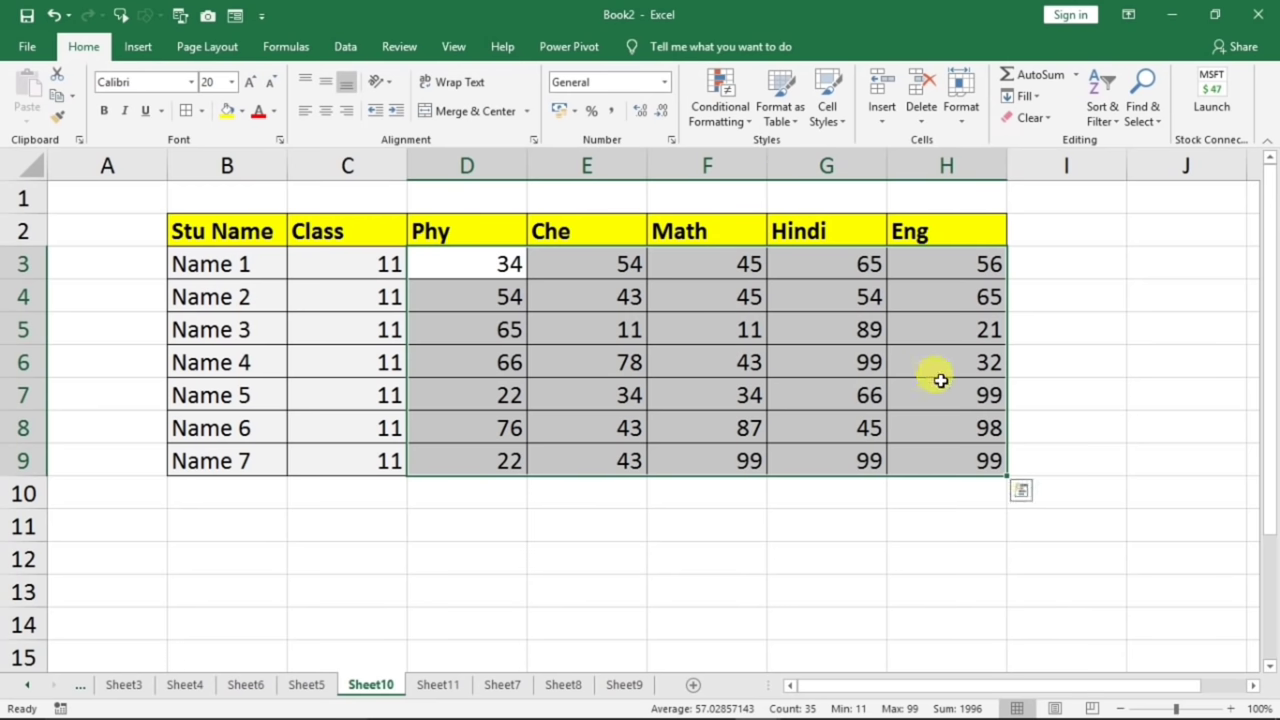
- Apply a Between 50 and 70 rule with Light Red Fill and Dark Red Text
click(722, 135)
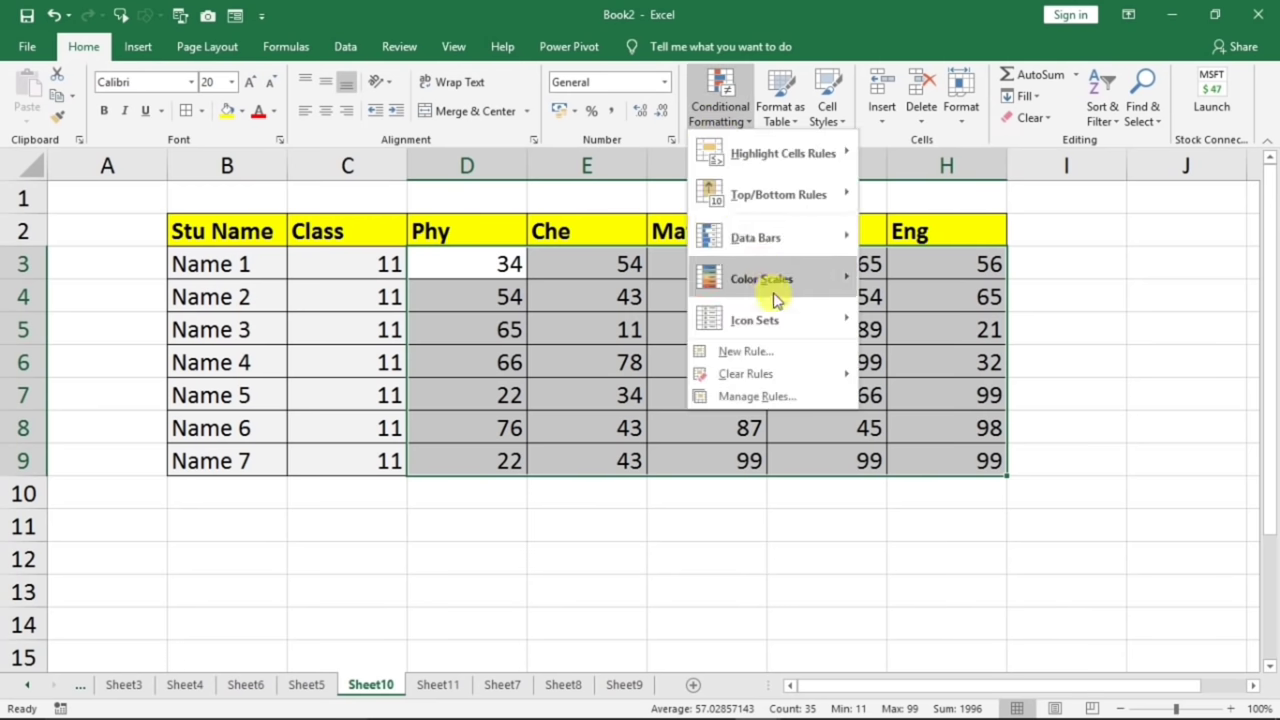
mouse_move(822, 157)
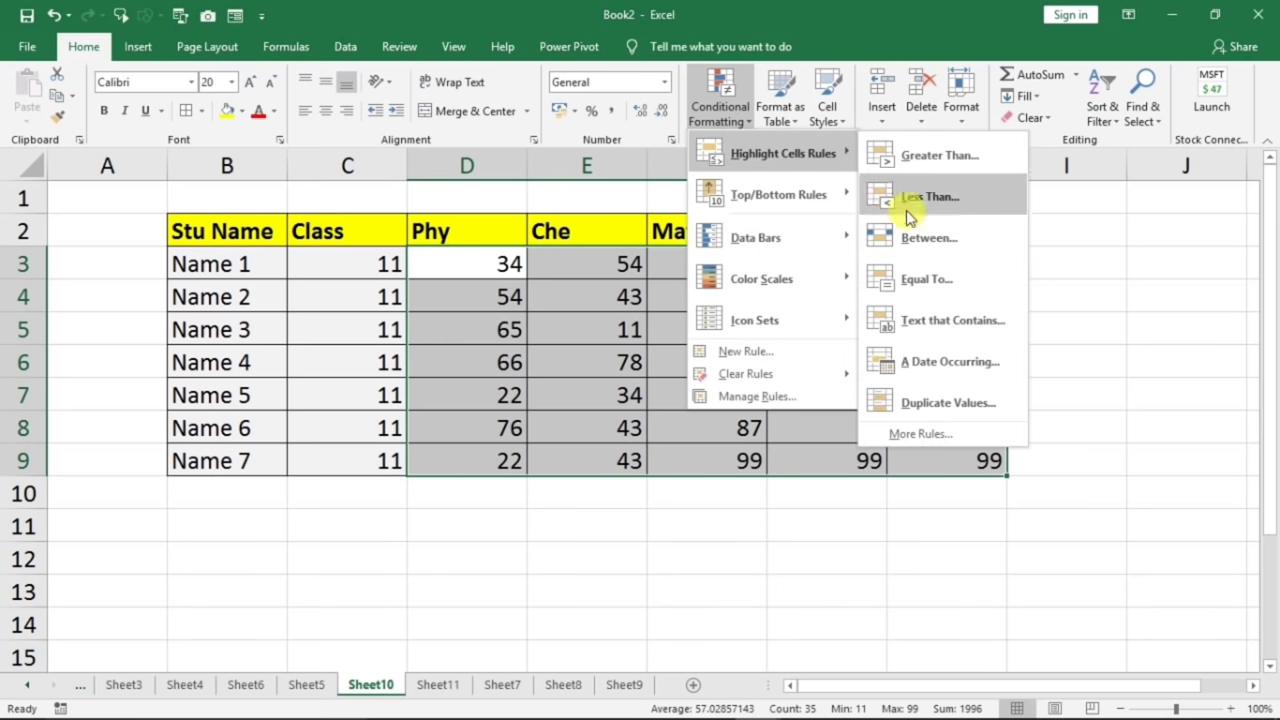
click(912, 236)
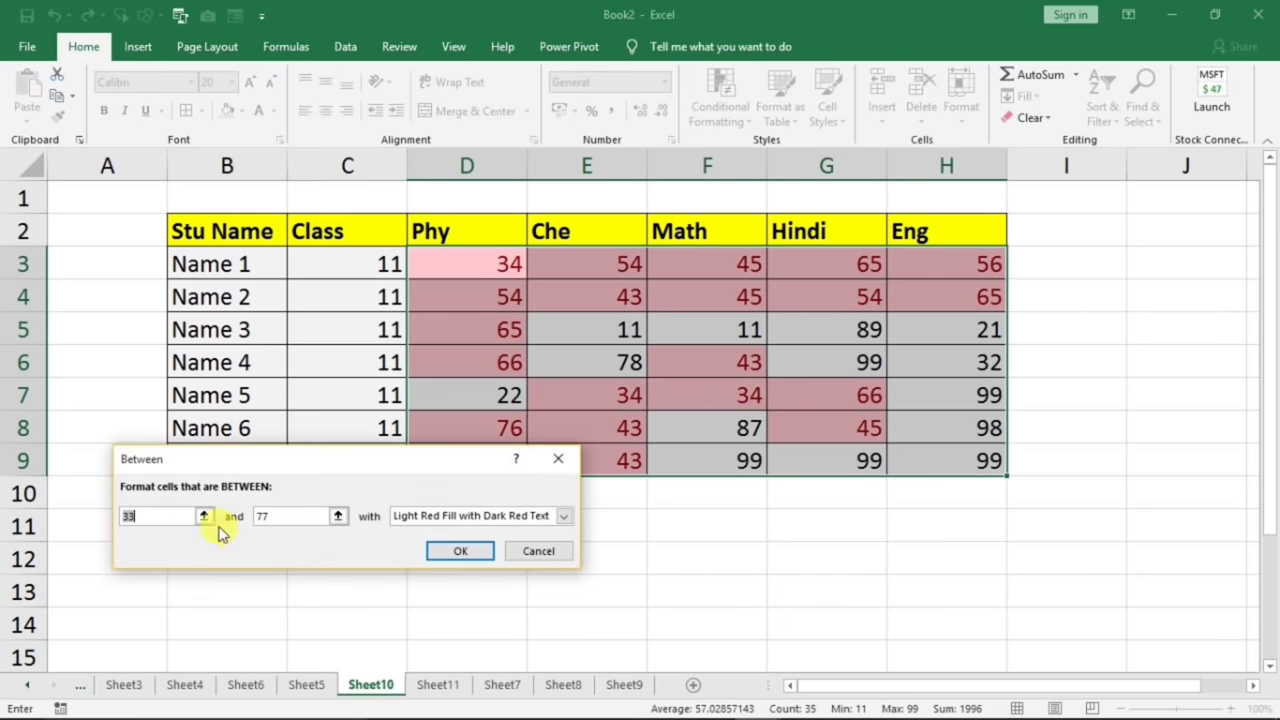
text(50)
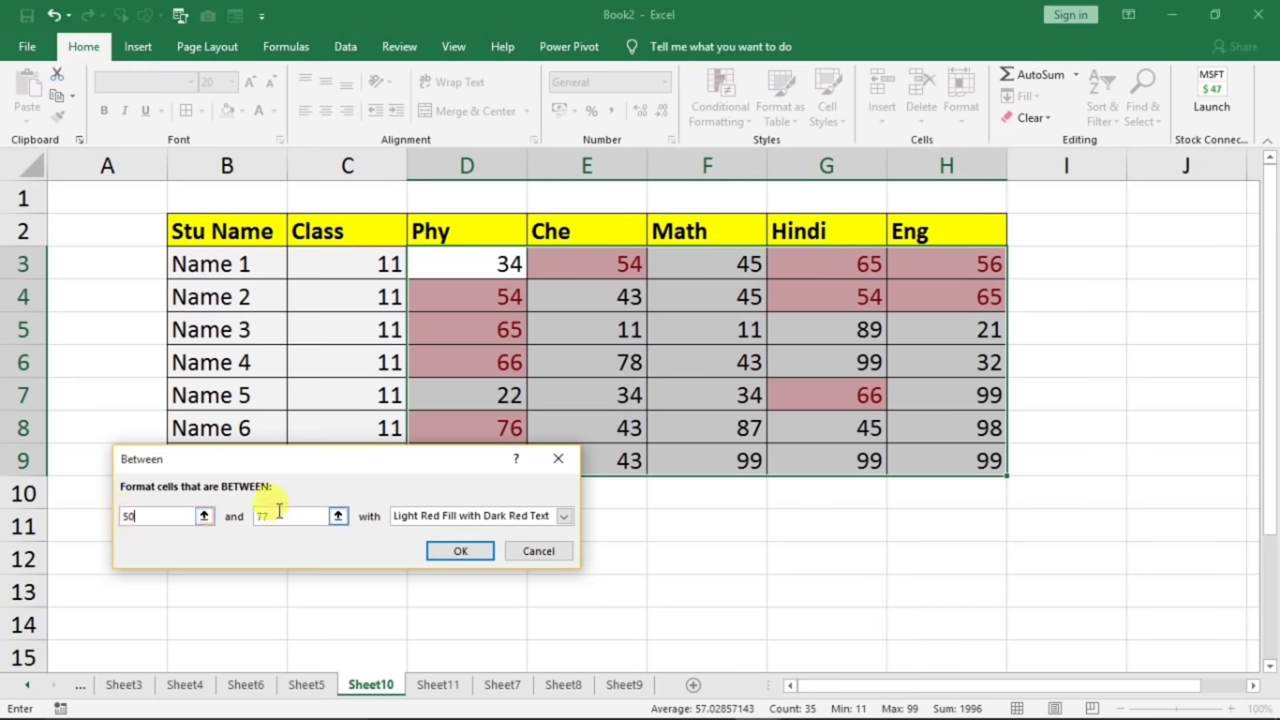
text(7)
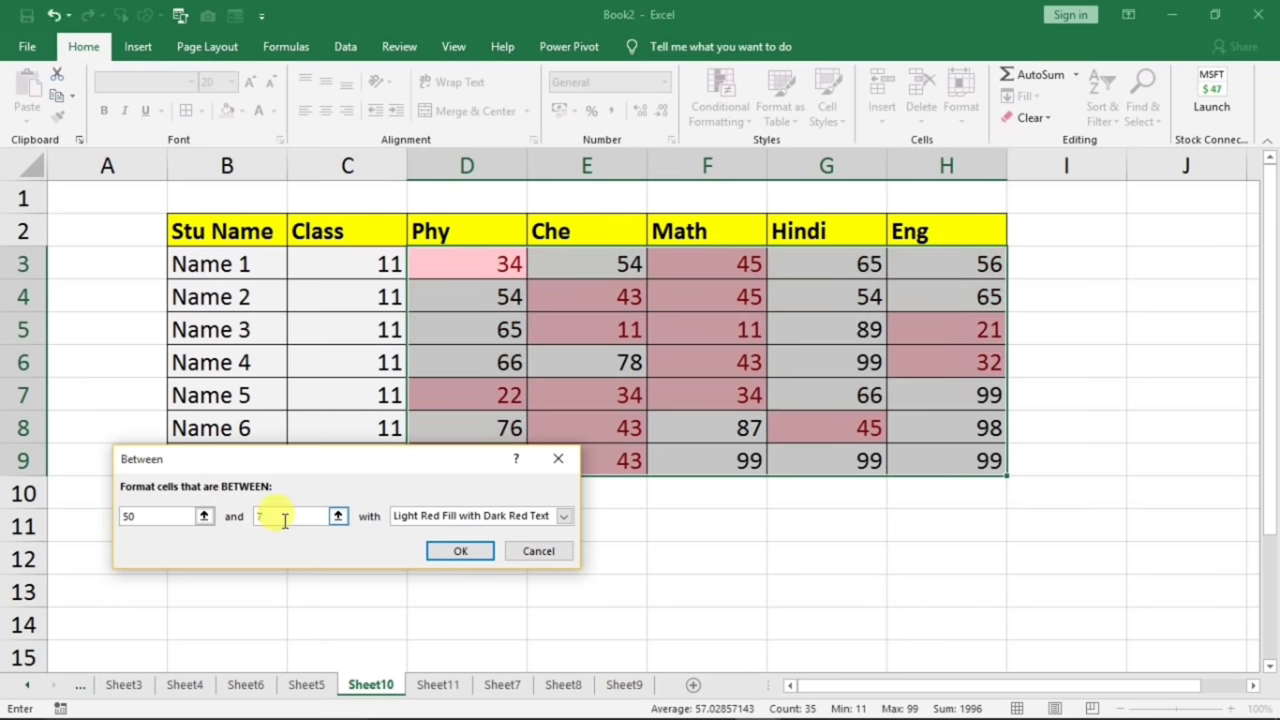
text(0)
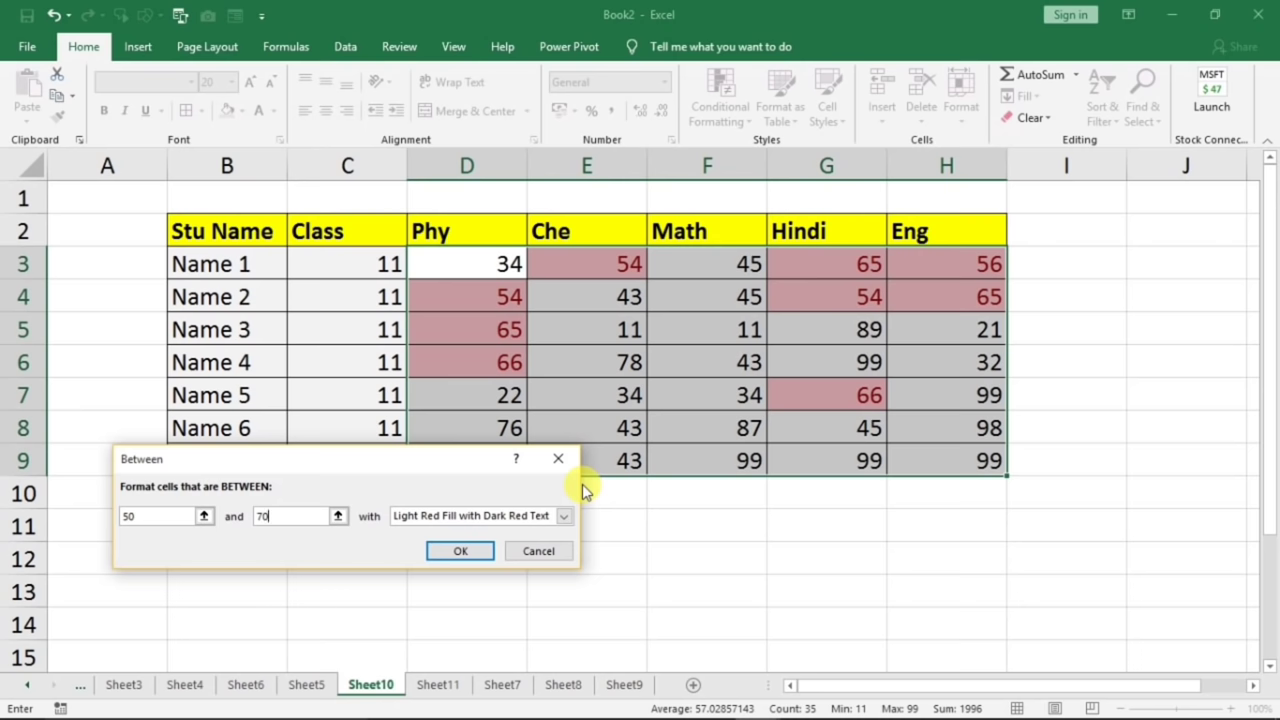
click(463, 553)
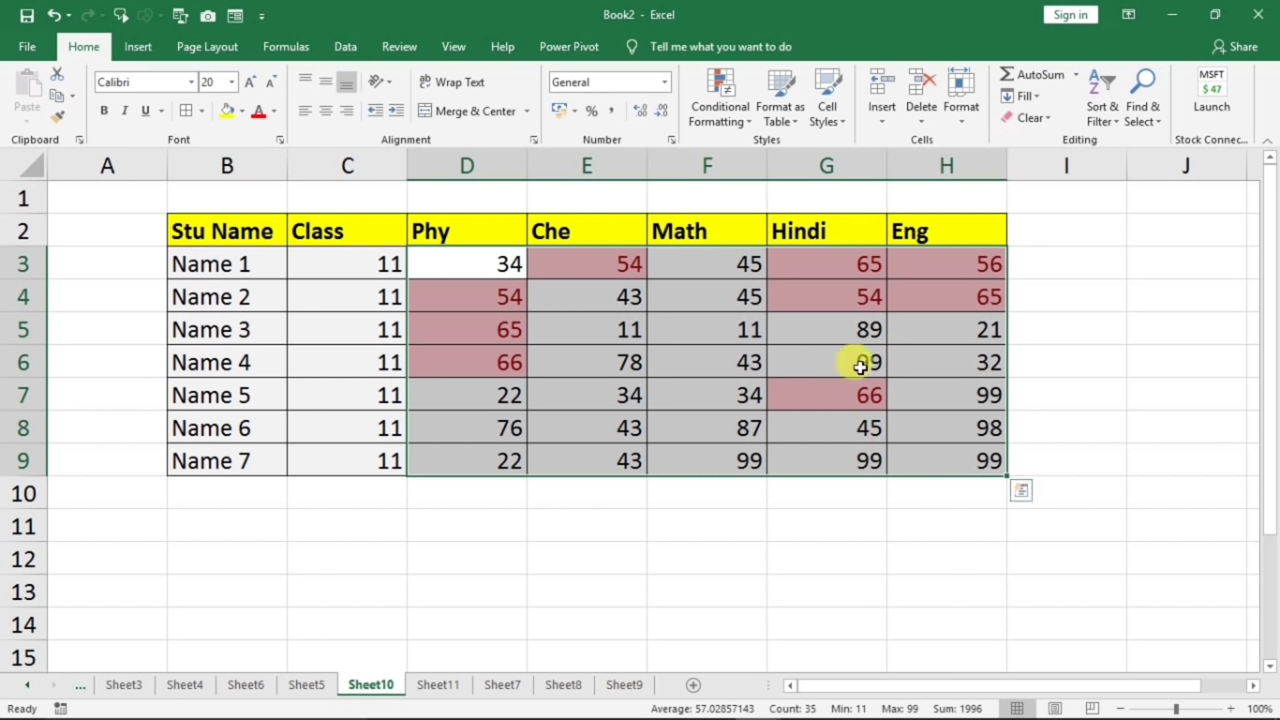
- Clear the conditional formatting rules from the selected marks
click(722, 112)
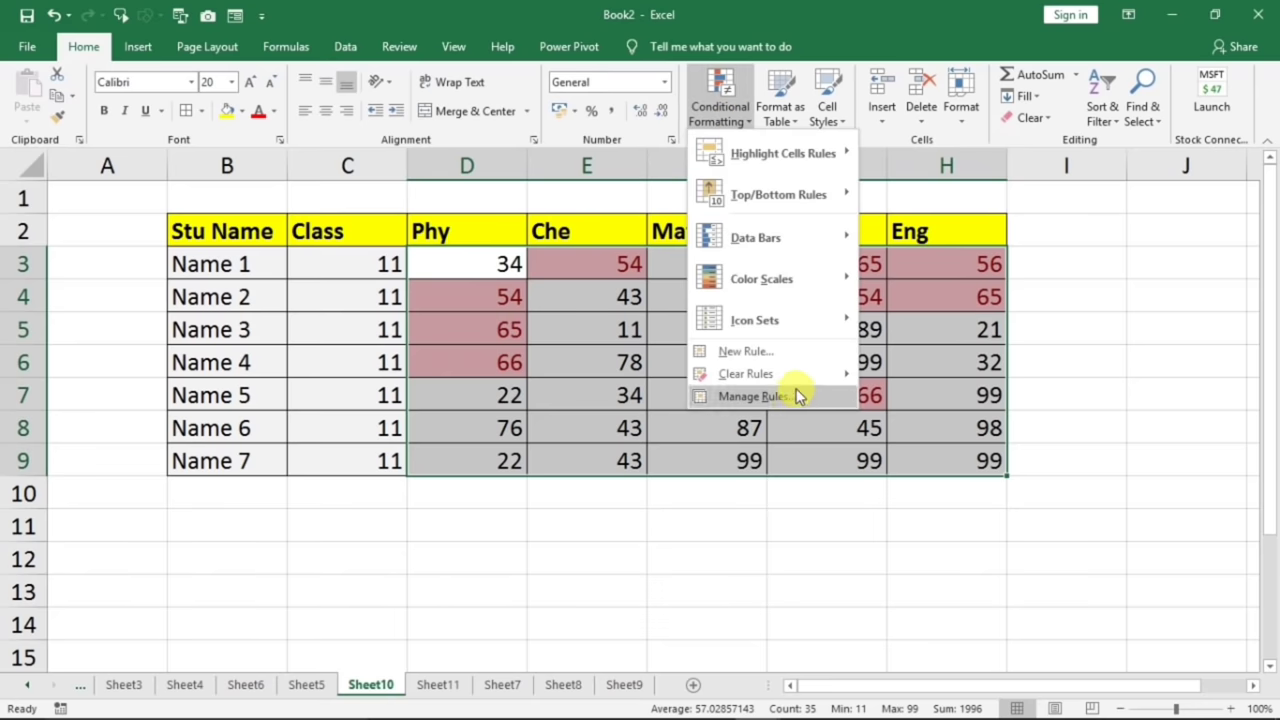
mouse_move(800, 373)
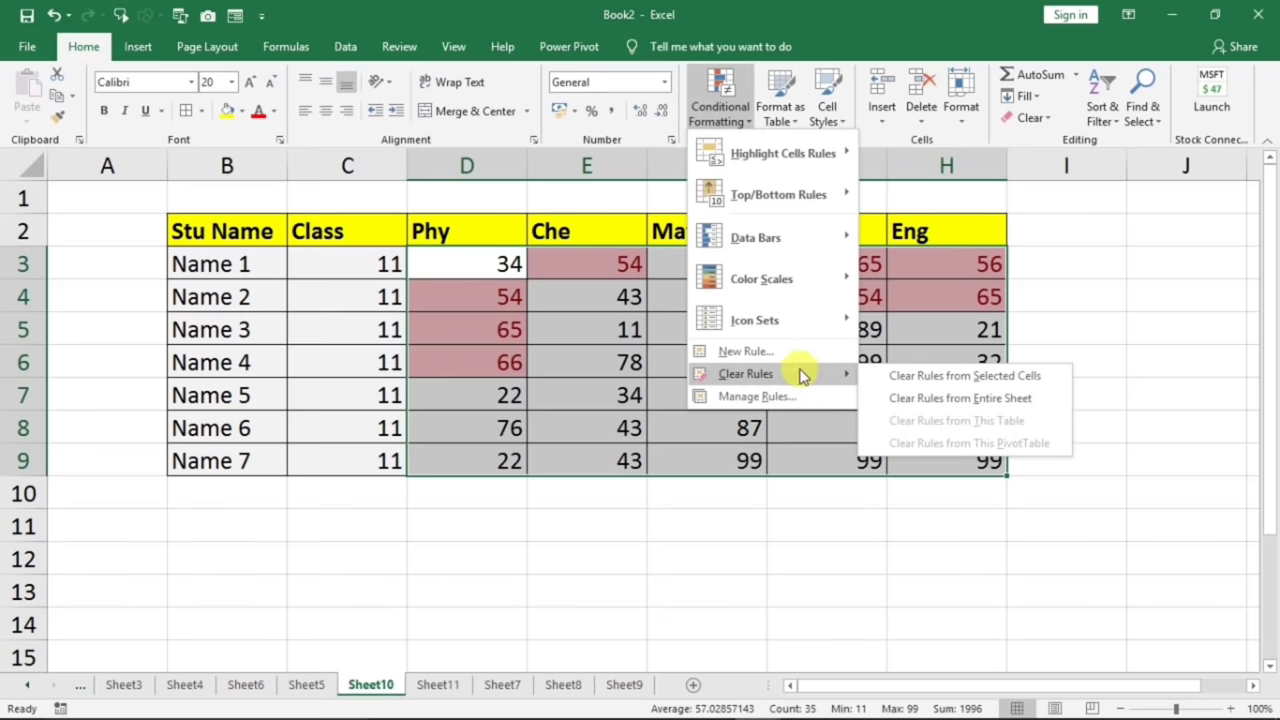
click(1010, 379)
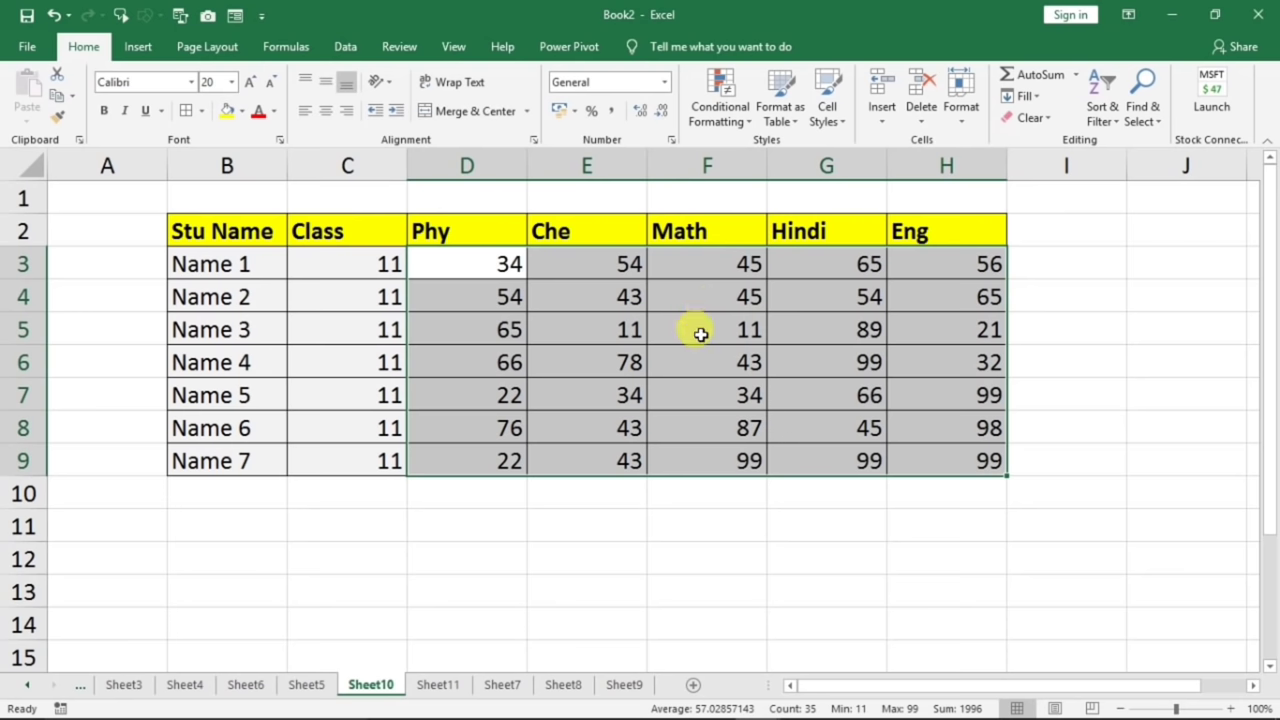
- Select and copy the seven student rows B3:H9
click(690, 390)
drag(242, 281, 924, 461)
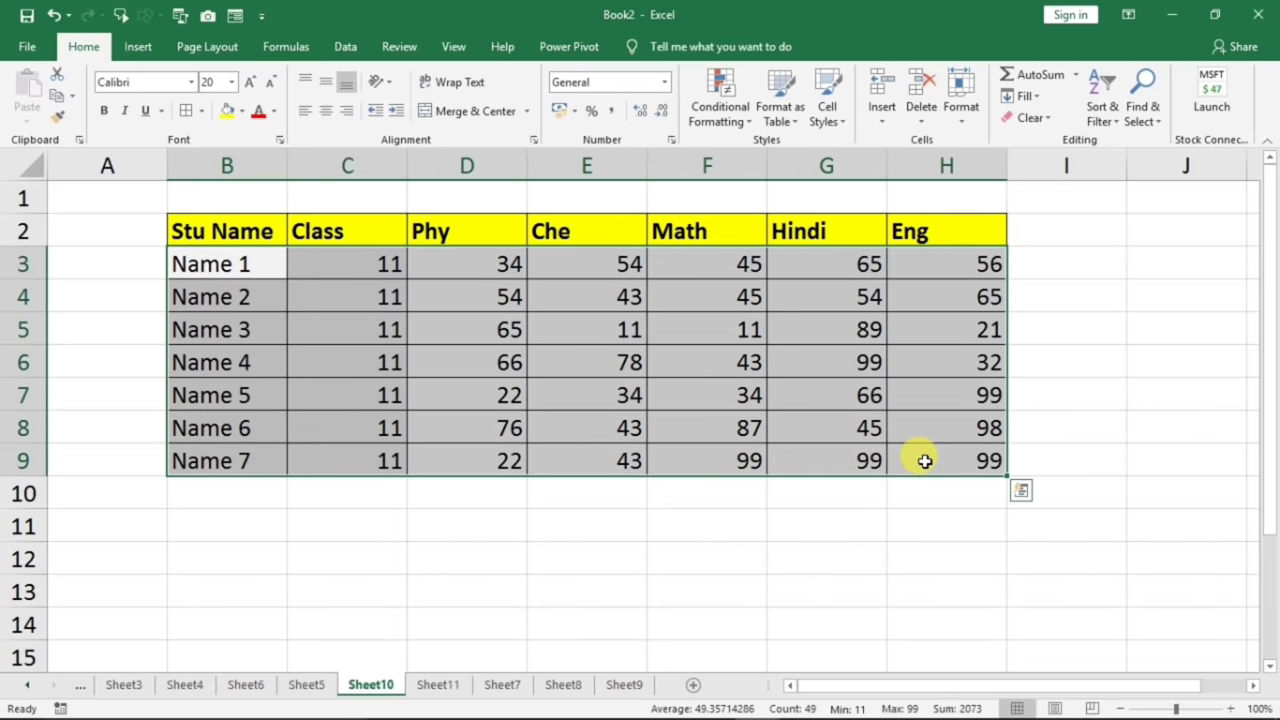
key(ctrl+c)
- Paste the seven student rows starting at B10
click(272, 492)
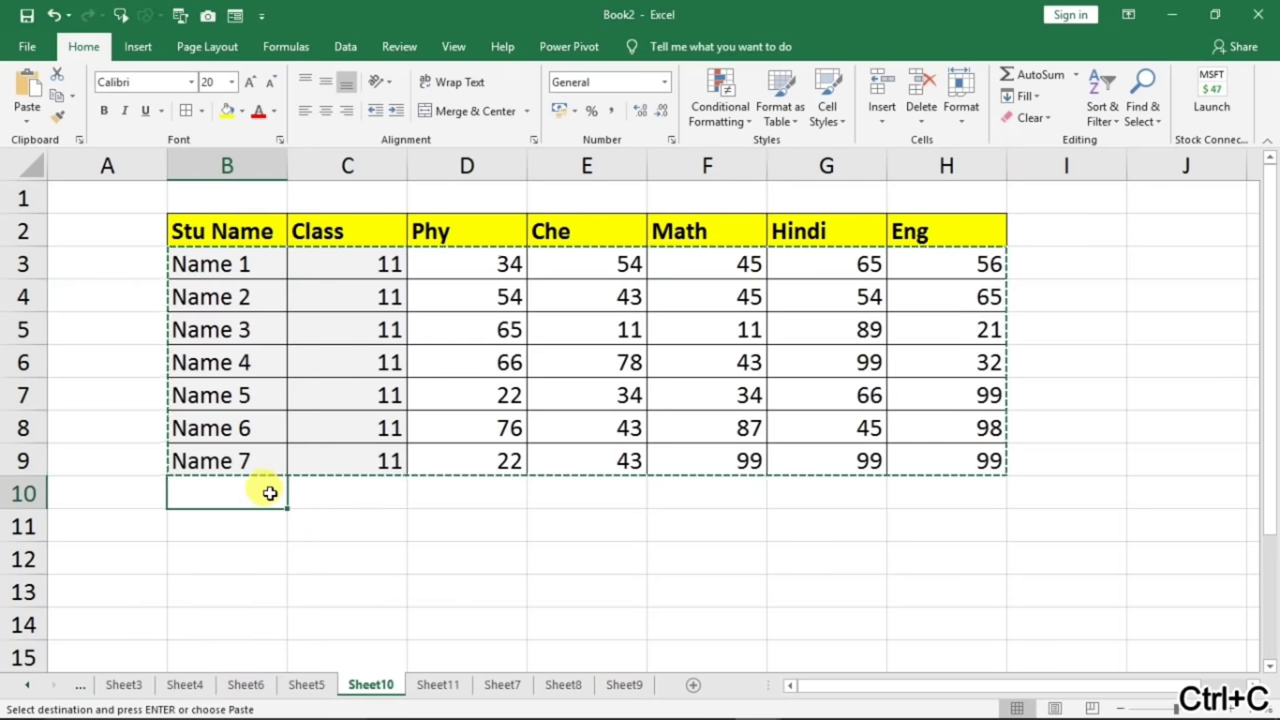
key(ctrl+v)
click(484, 527)
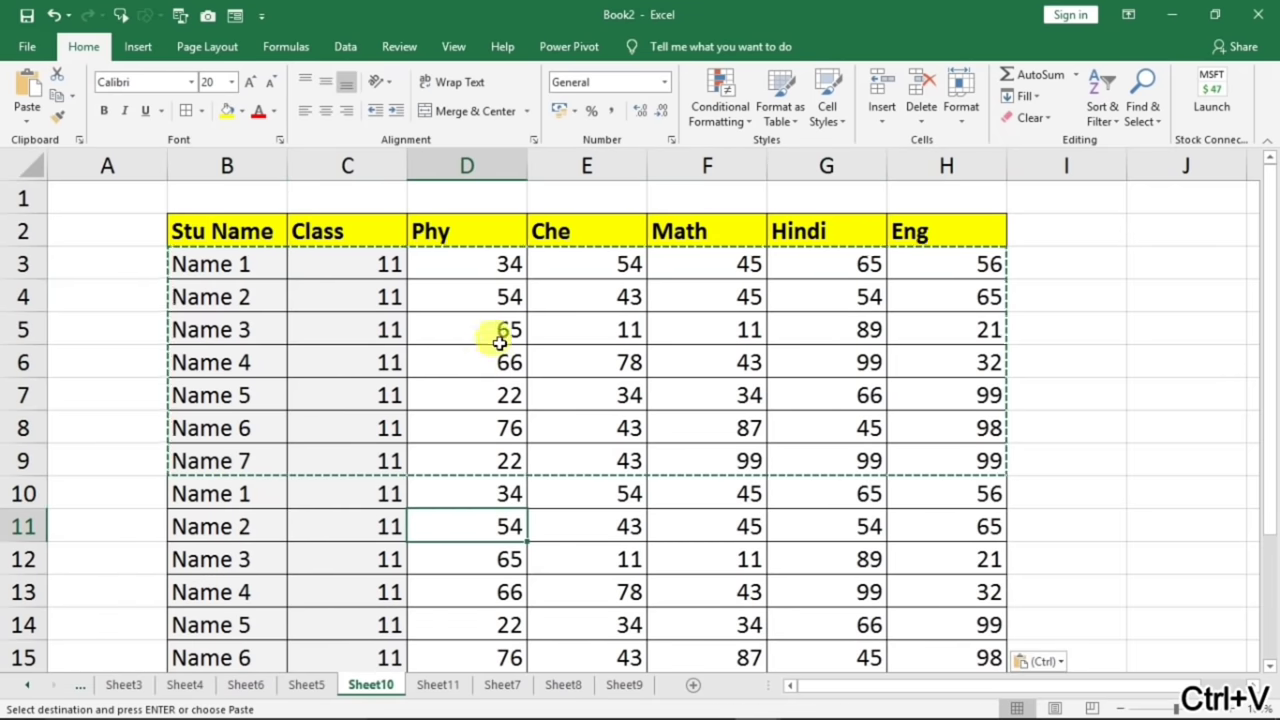
- Copy marks D5:E10 and paste them at F10 and at D13
drag(499, 342, 646, 485)
key(ctrl+c)
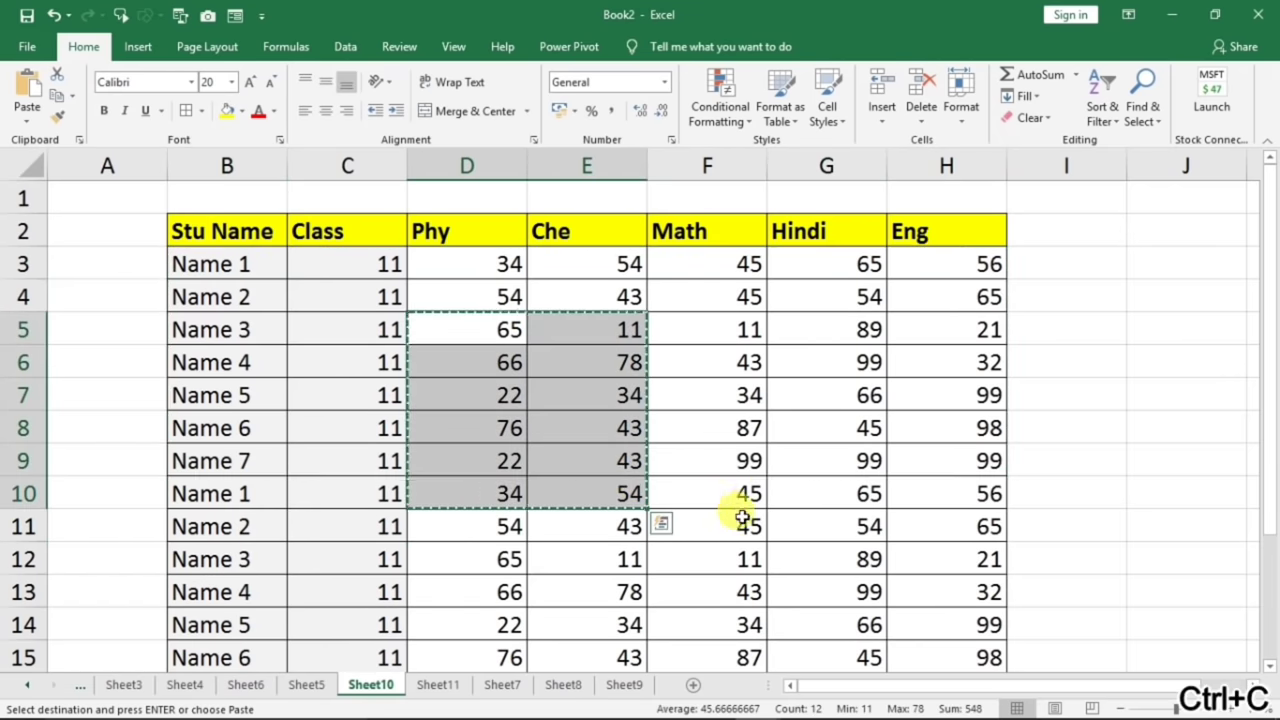
click(738, 506)
key(ctrl+v)
click(478, 602)
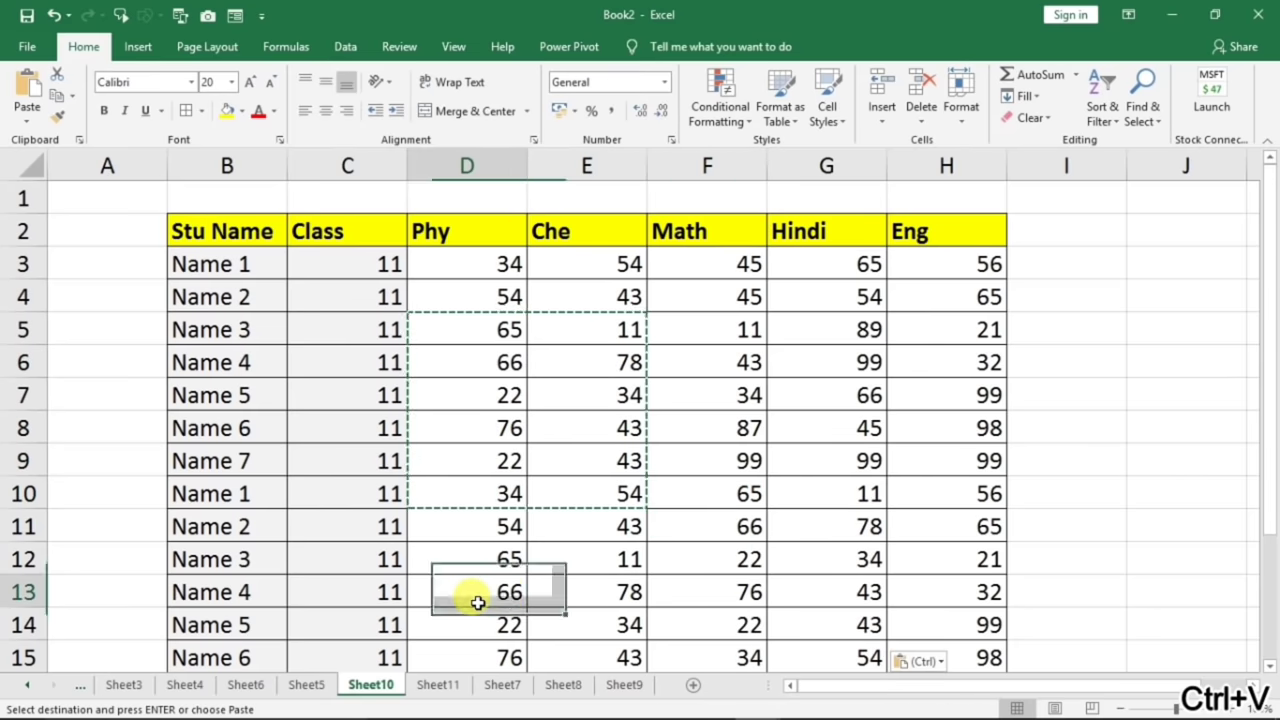
key(ctrl+v)
- Delete the overflow marks in D17:E18 below the table
scroll(750, 590, down, 2)
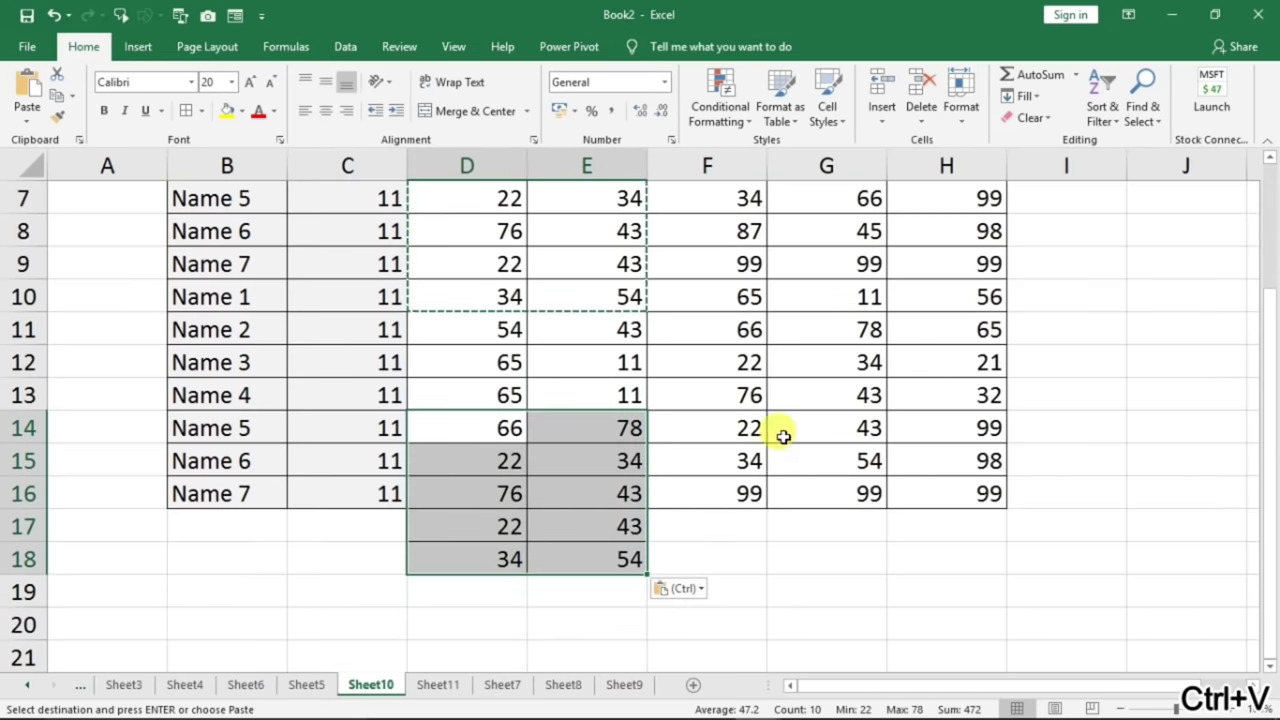
scroll(700, 560, up, 2)
scroll(594, 640, down, 2)
drag(478, 527, 632, 575)
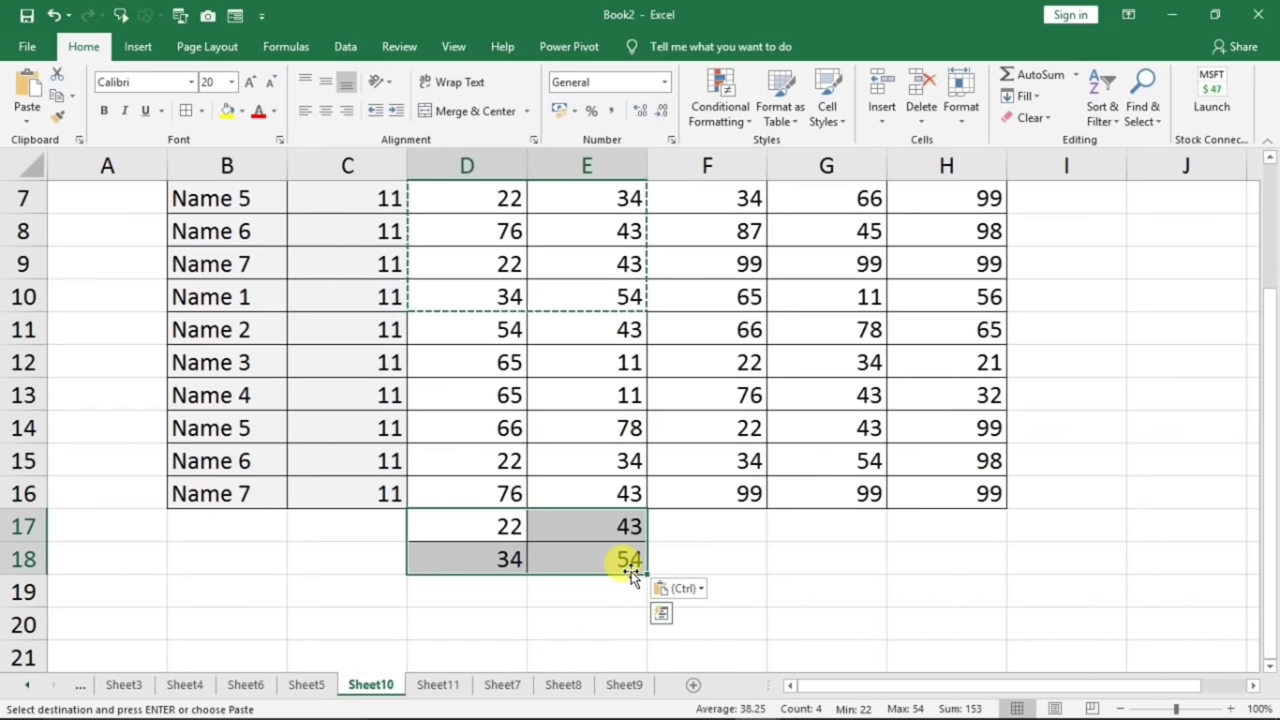
key(Delete)
click(814, 549)
scroll(814, 549, up, 2)
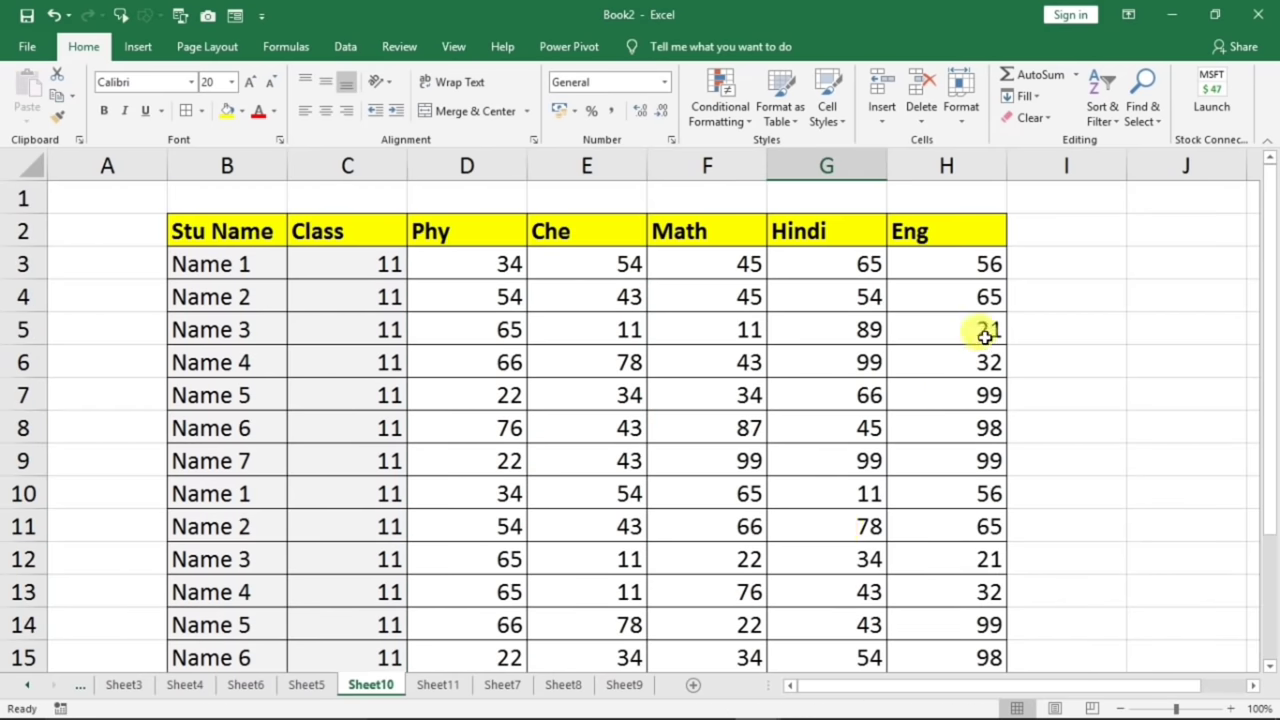
click(1045, 266)
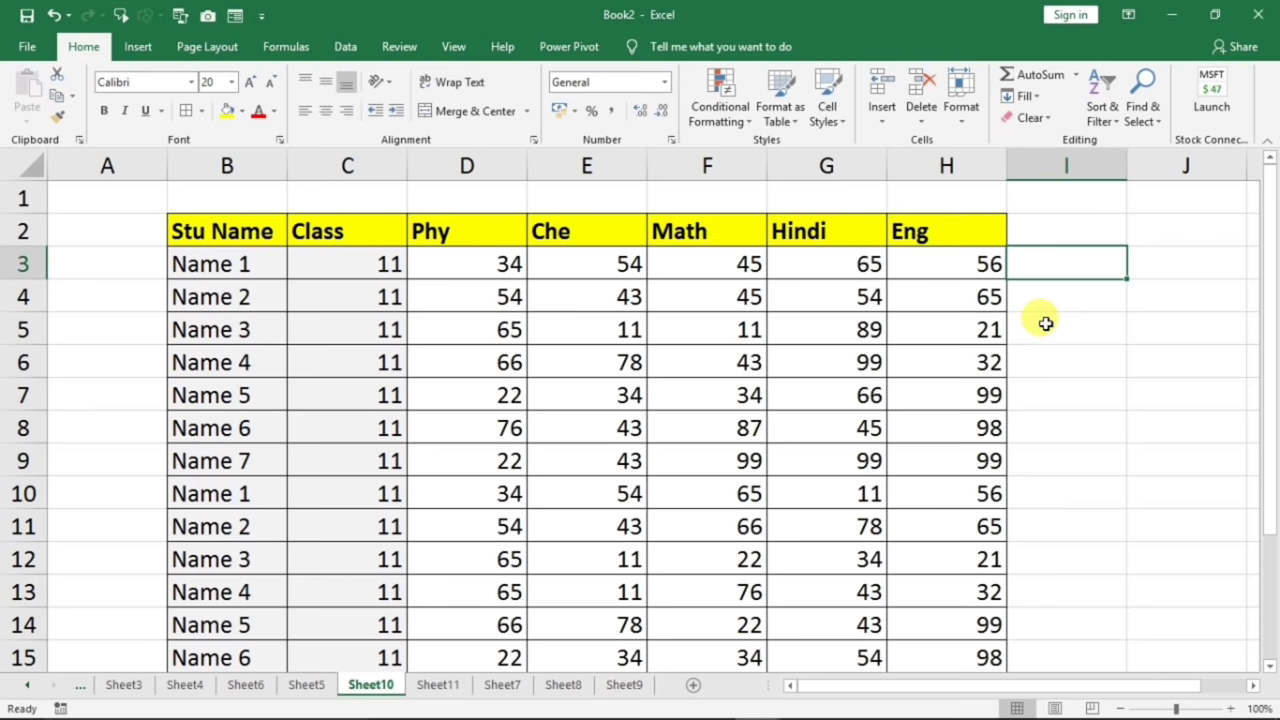
- Enter =SUM(D3:H3) in I3 to total the first student's marks
text(=sum)
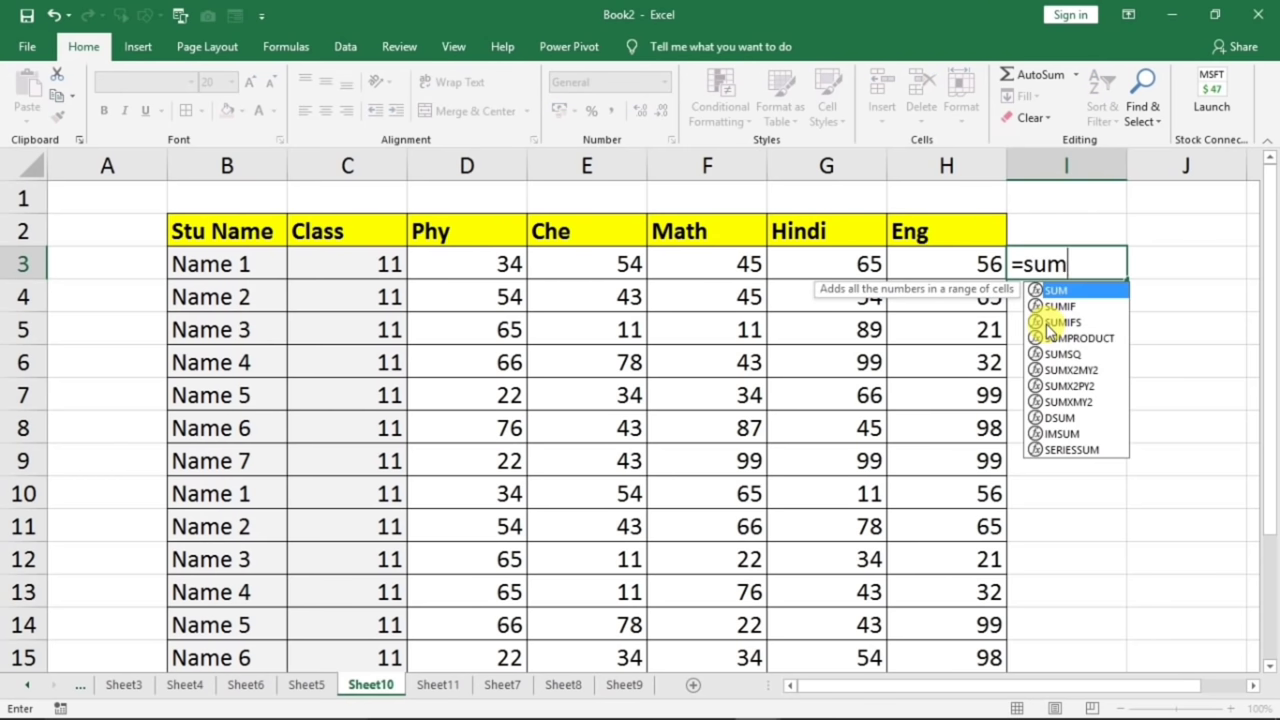
text(()
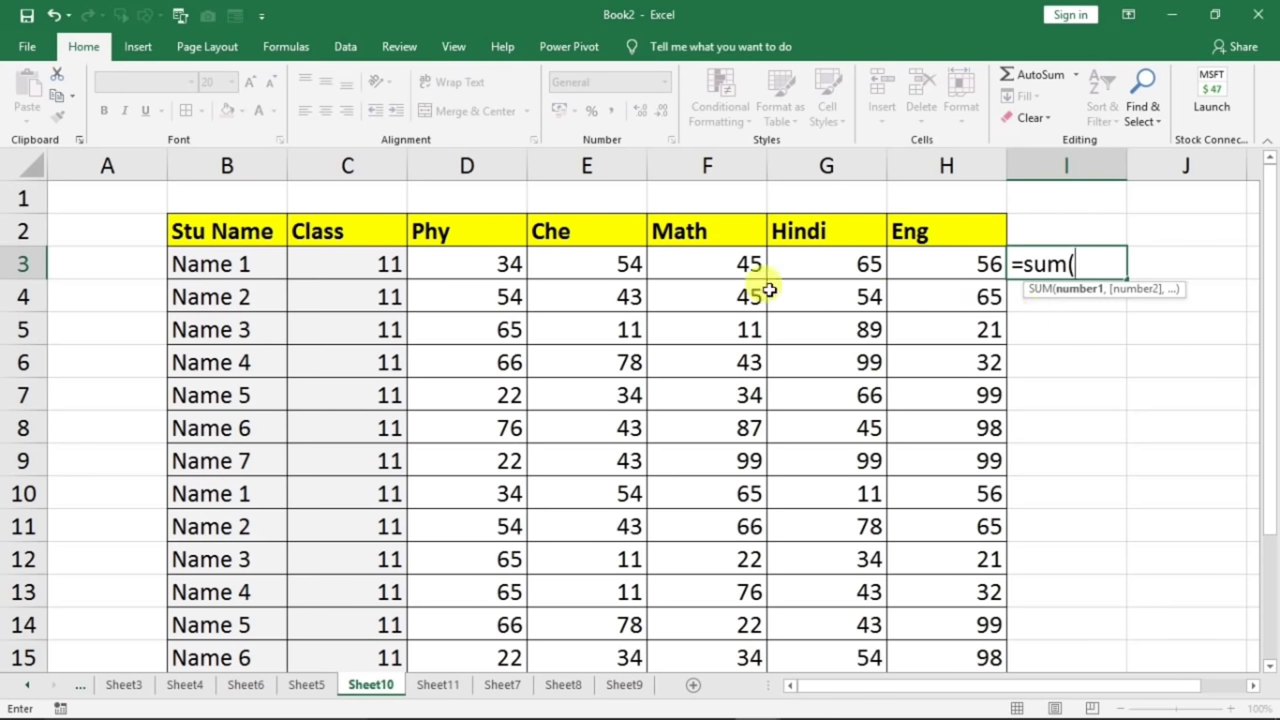
drag(486, 255, 904, 265)
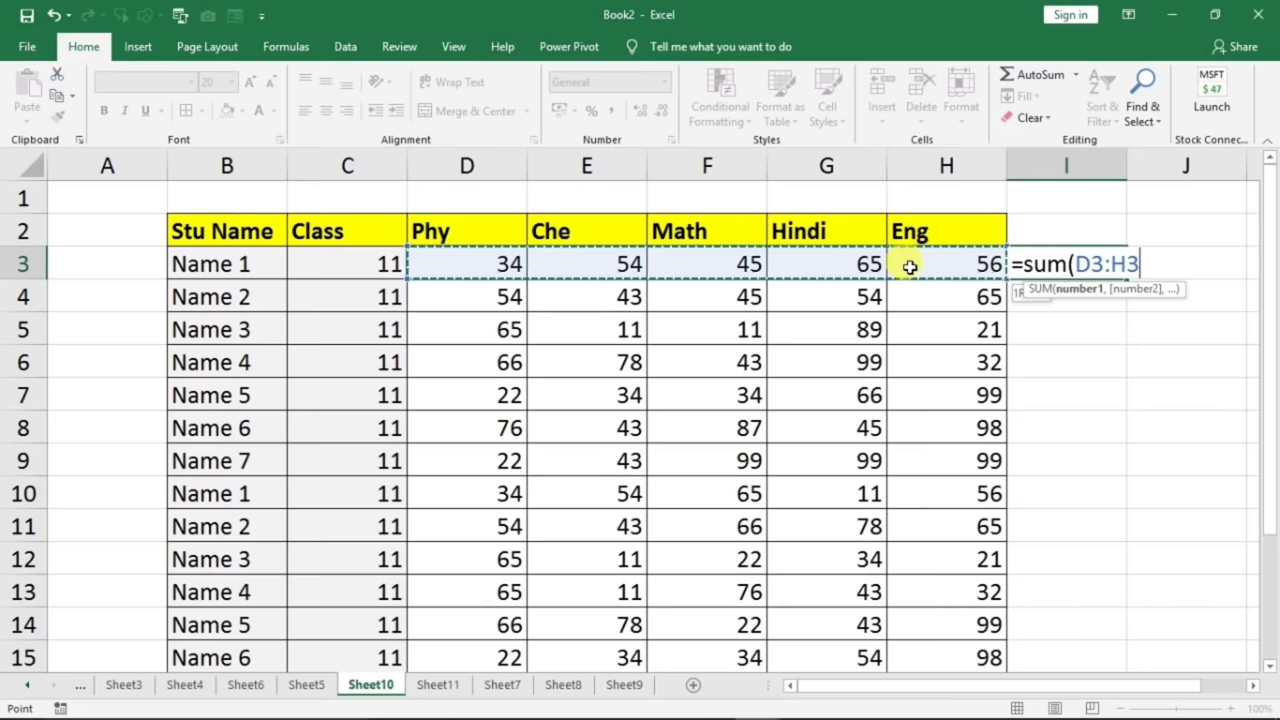
text())
key(Return)
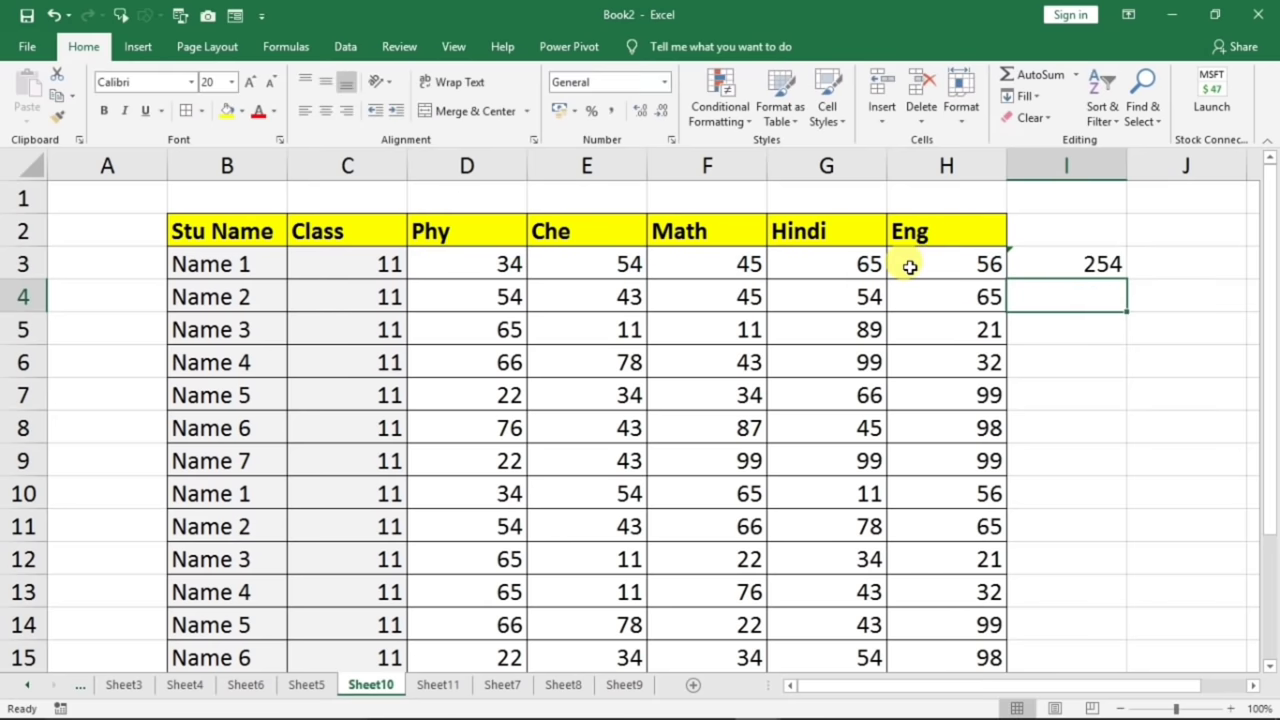
- Fill the SUM formula down column I to row 16 and check the totals
click(1085, 266)
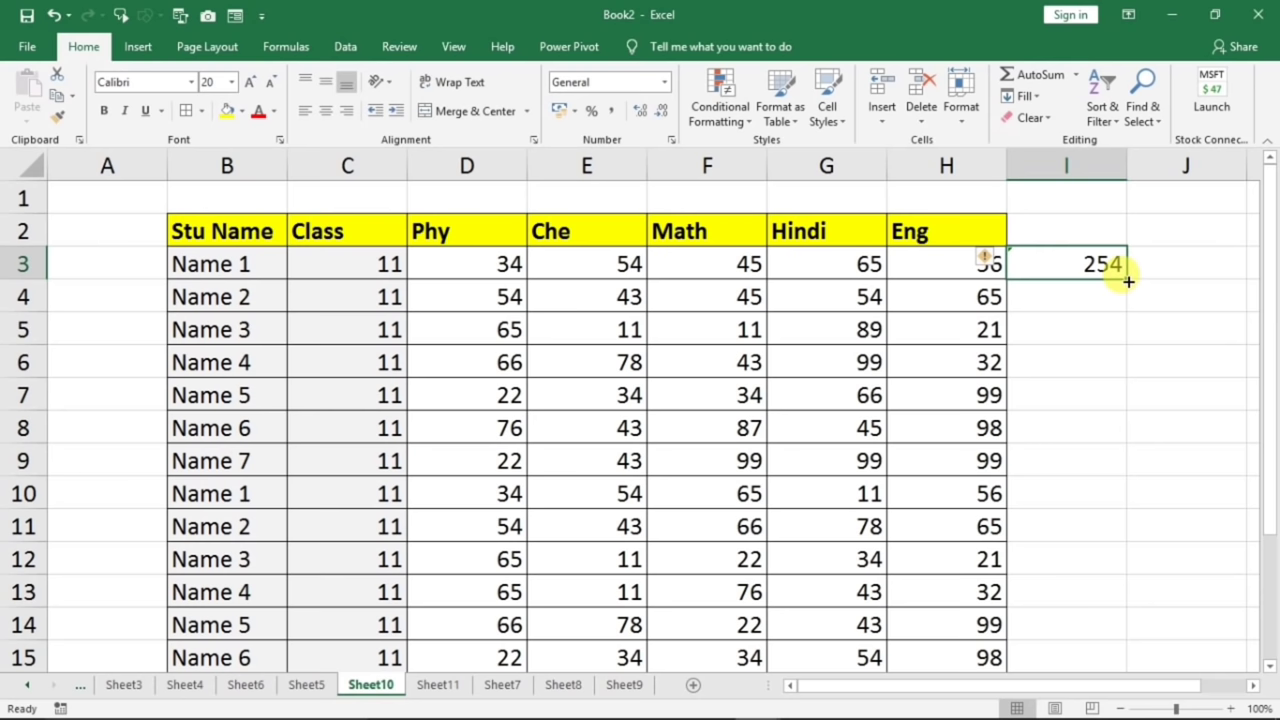
double_click(1127, 279)
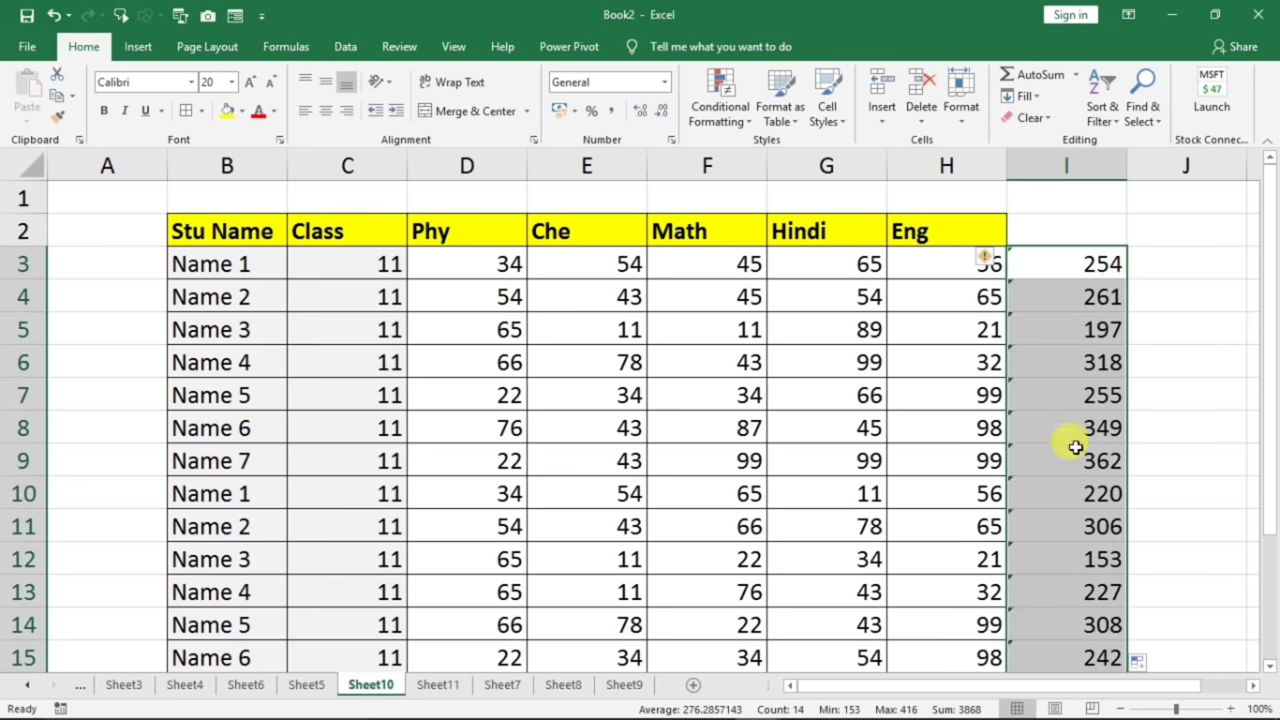
drag(857, 362, 857, 526)
key(ctrl+Down)
scroll(862, 443, up, 5)
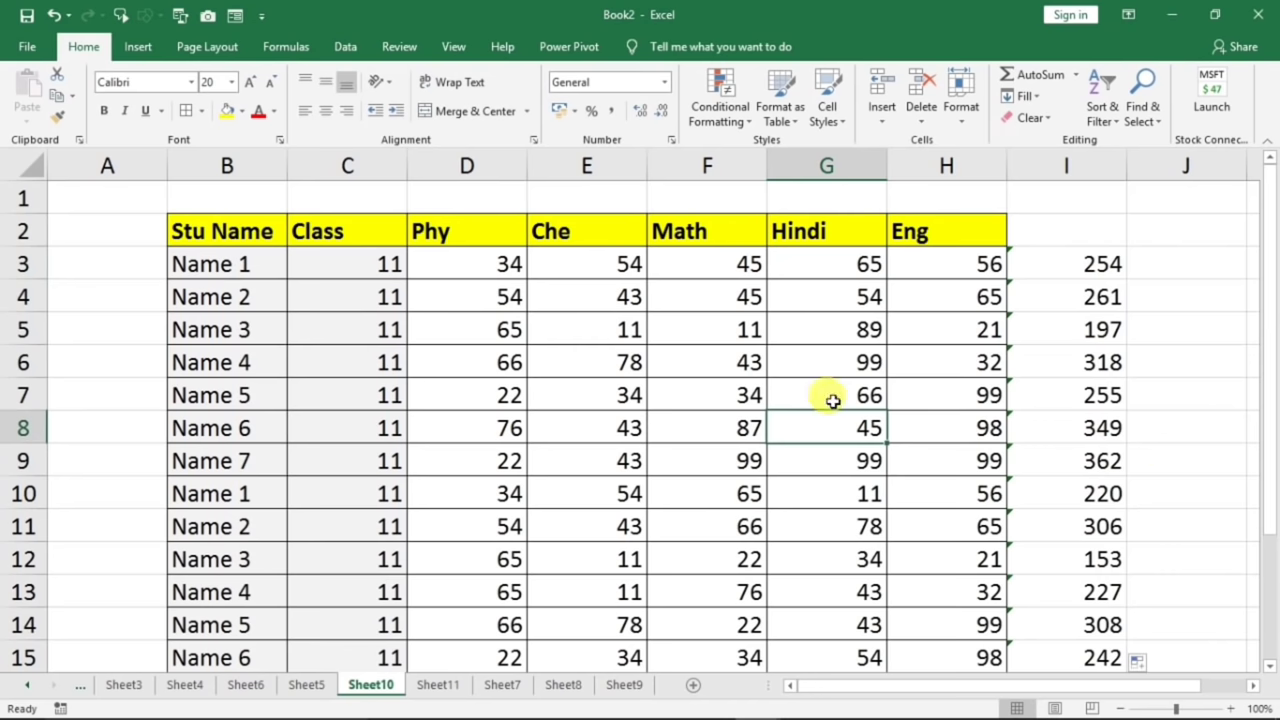
ctrl+scroll(825, 396, down, 1)
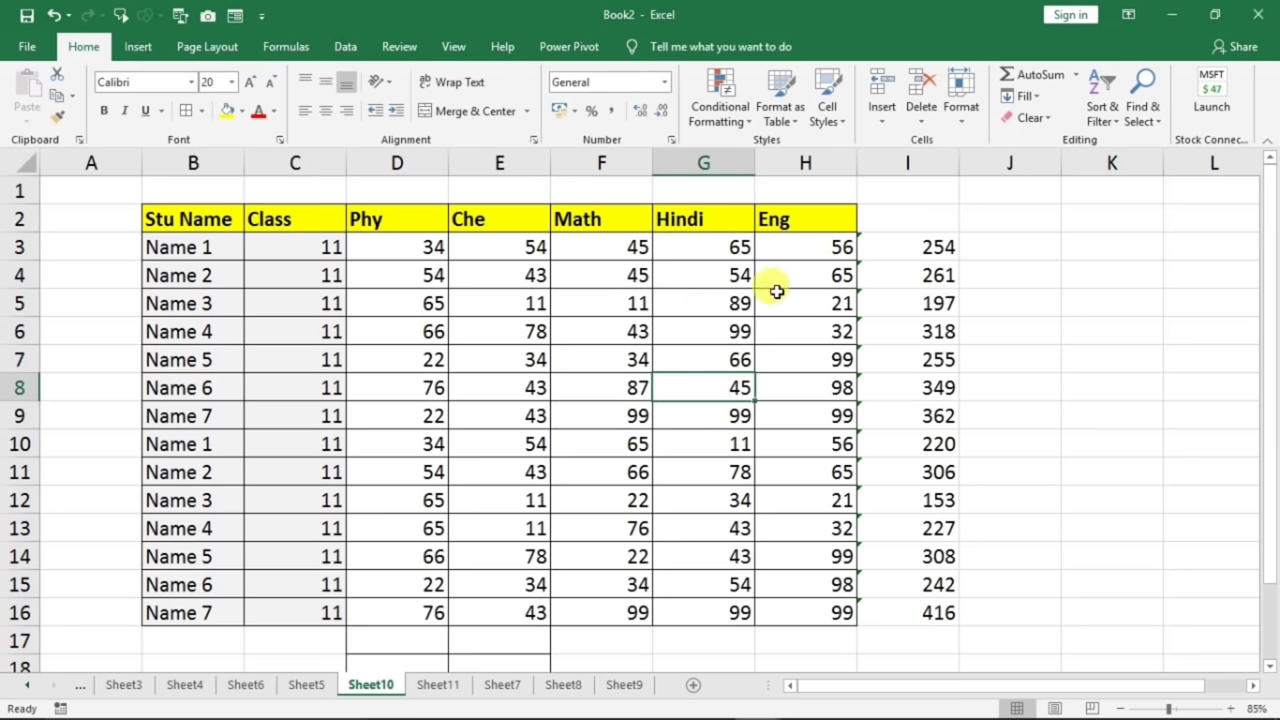
- Change Name 1's Che, Math and Hindi marks in E3:G3 to 99
click(502, 252)
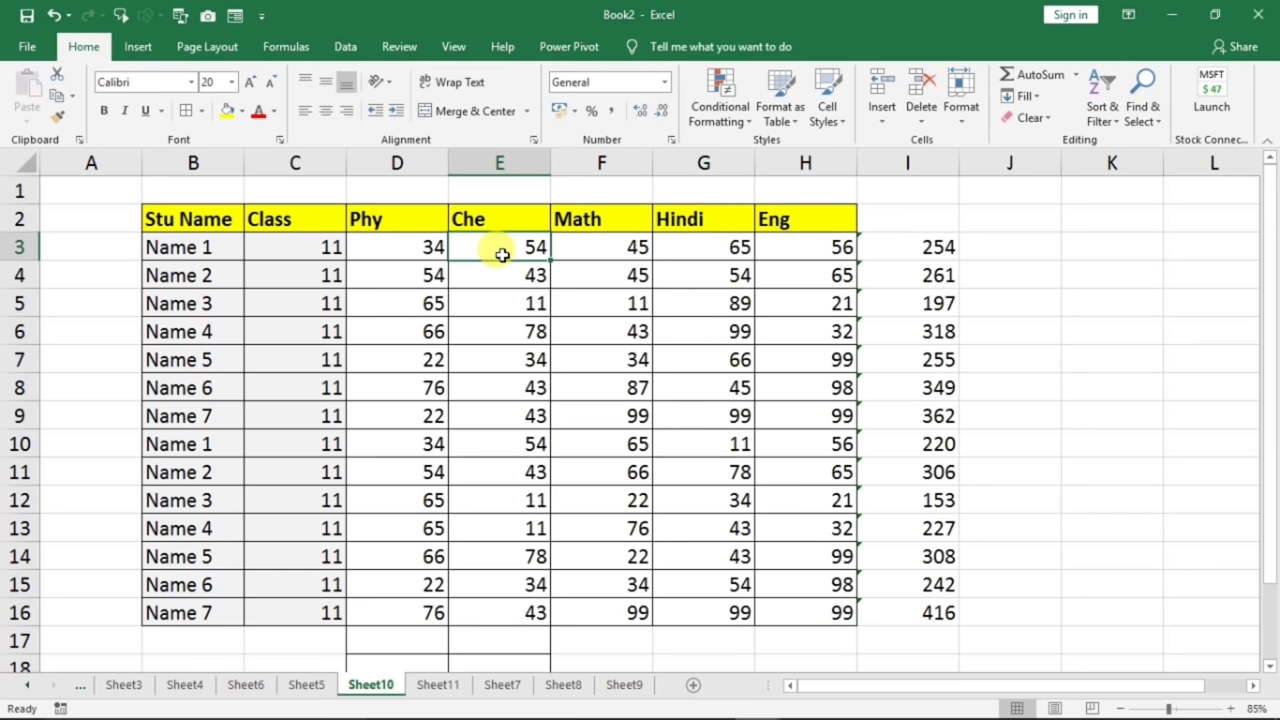
text(9)
key(Tab)
text(45)
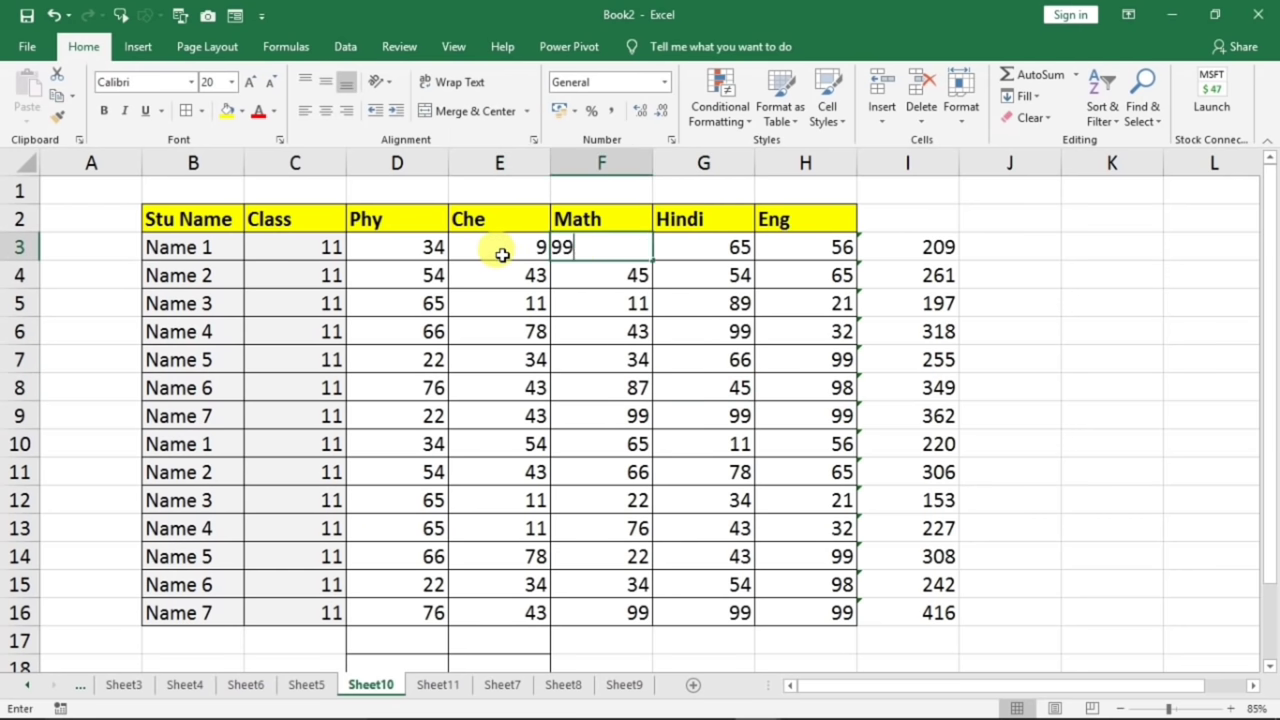
click(502, 254)
text(99)
key(Tab)
key(Tab)
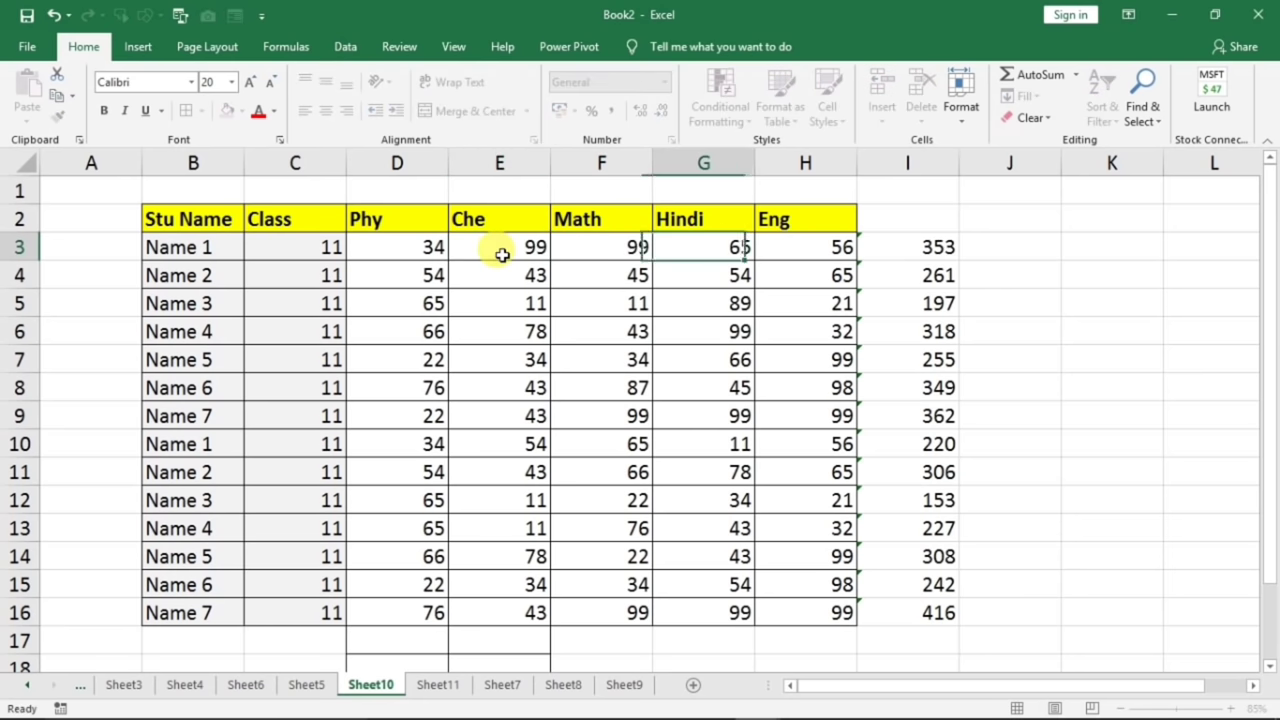
text(99)
key(Return)
key(Return)
- Set Name 3's marks G5 back to D5 to 99, then select totals I3:I16
text(89)
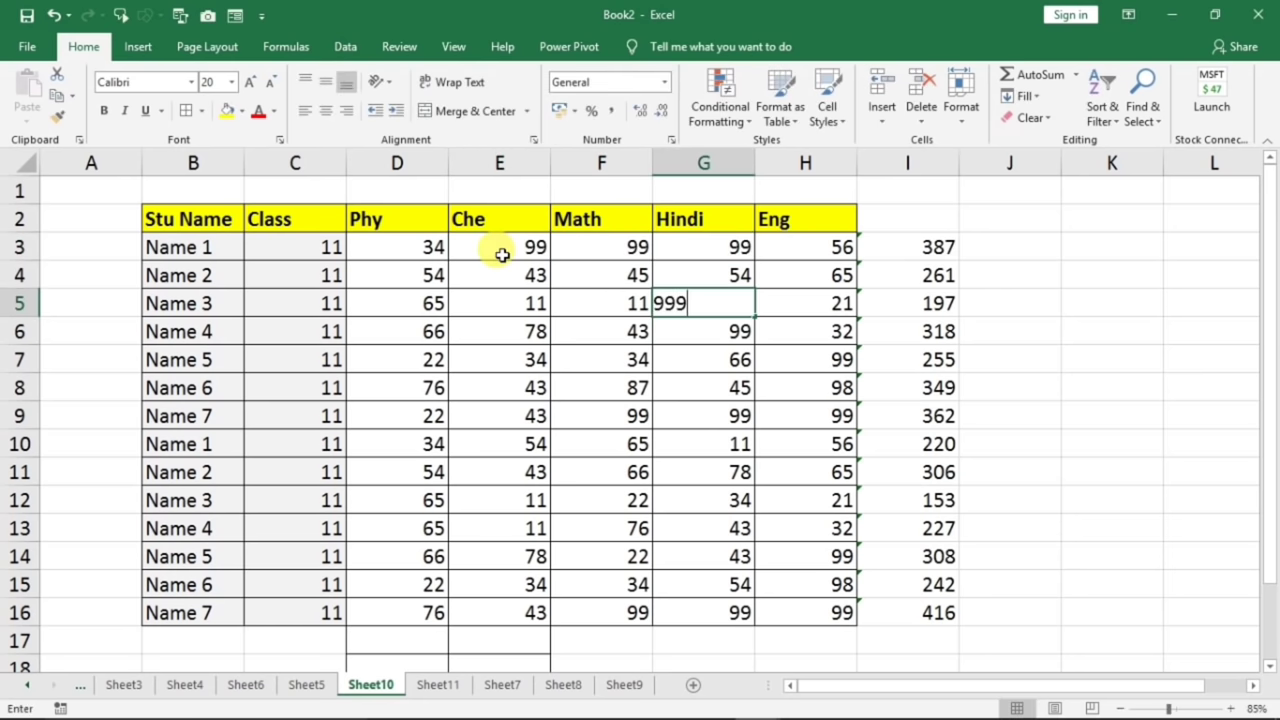
key(Left)
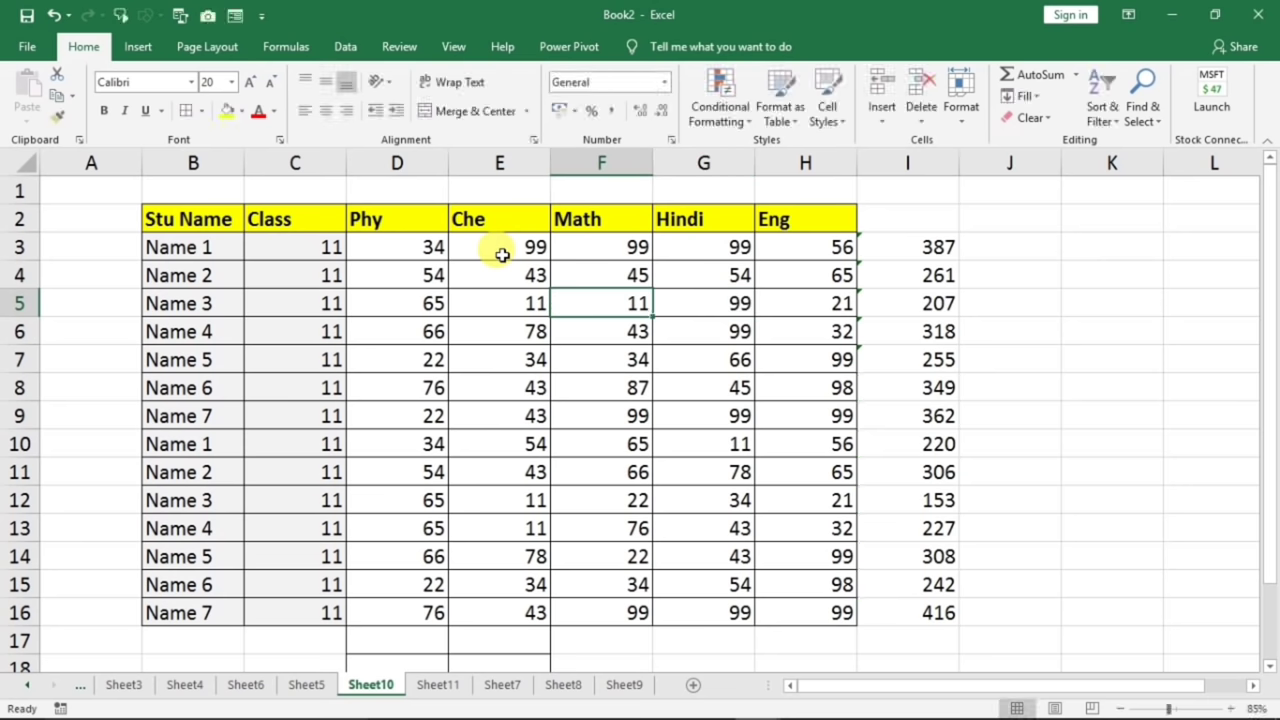
text(99)
key(Left)
text(99)
key(Left)
text(99)
key(Left)
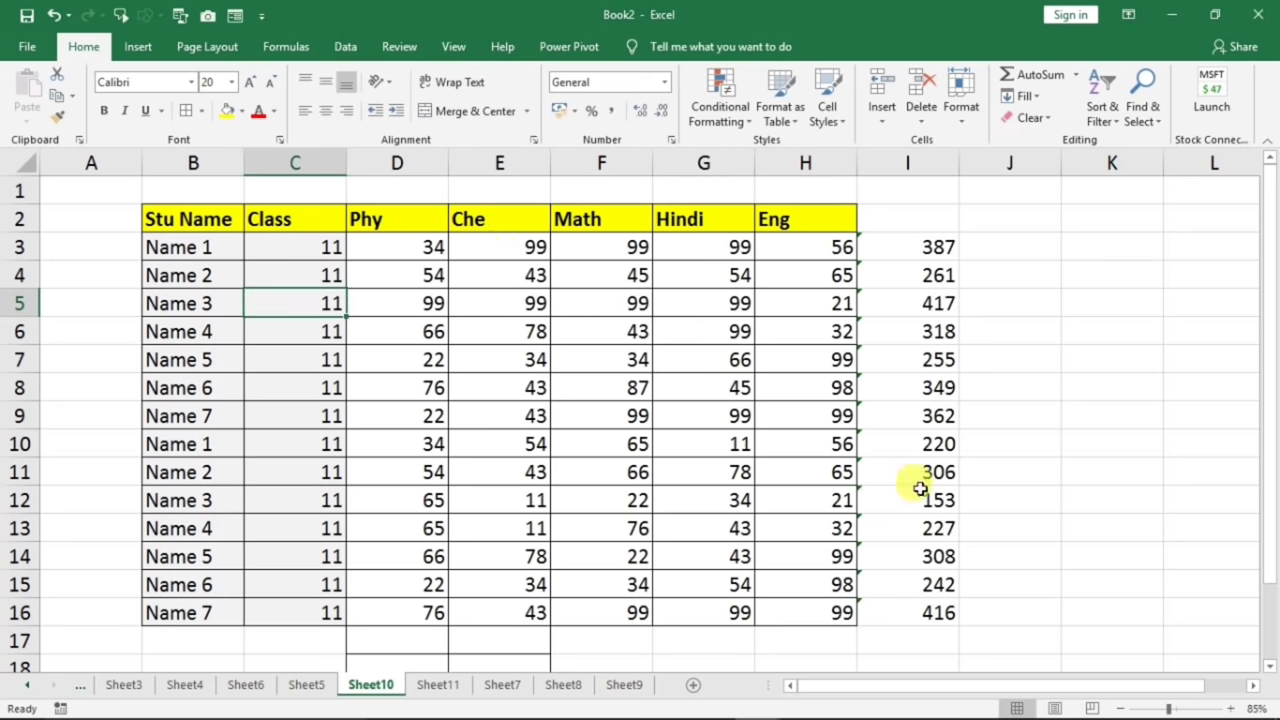
drag(903, 245, 903, 608)
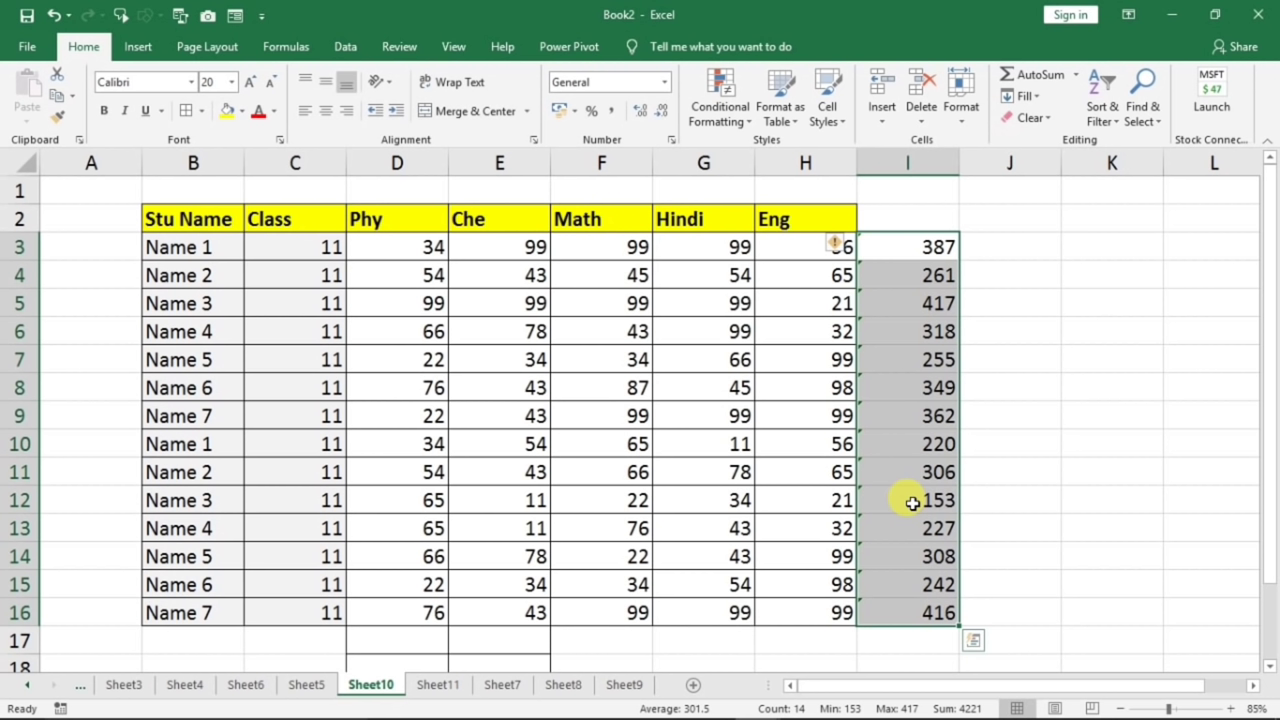
- Add a Less Than 280 rule giving column I totals light red fill with dark red text
click(740, 128)
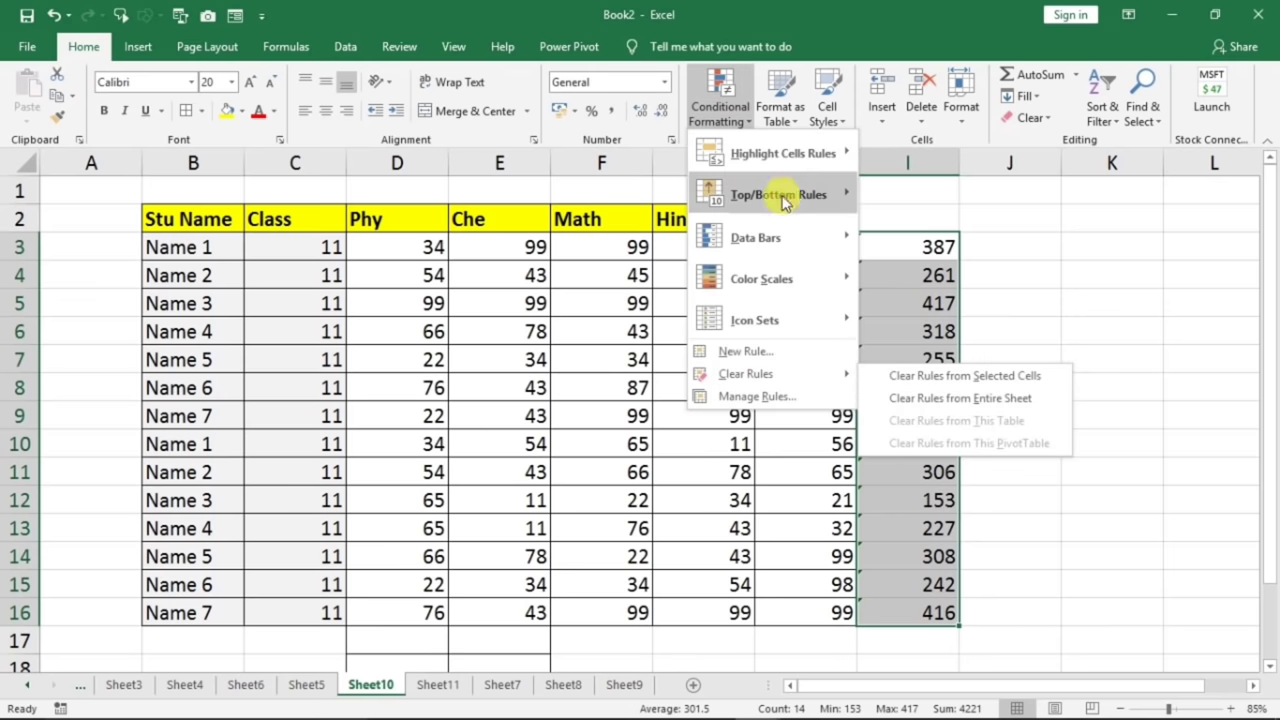
mouse_move(812, 168)
click(930, 196)
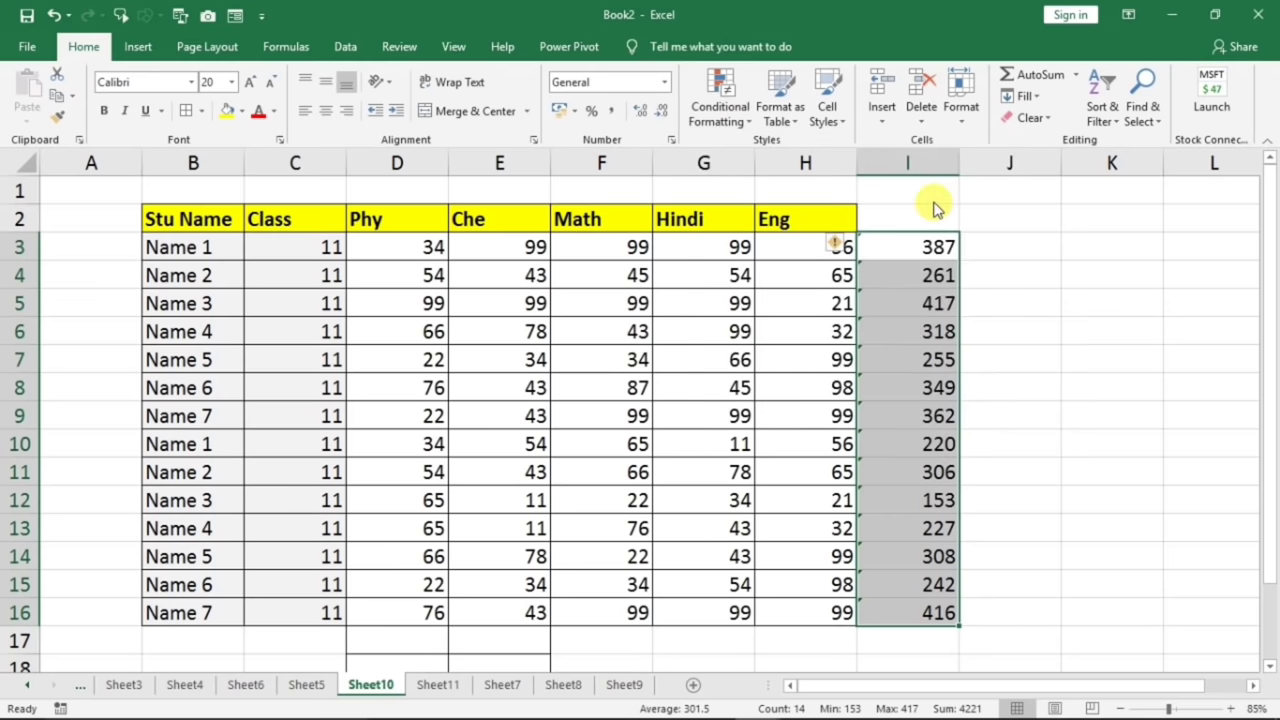
click(228, 522)
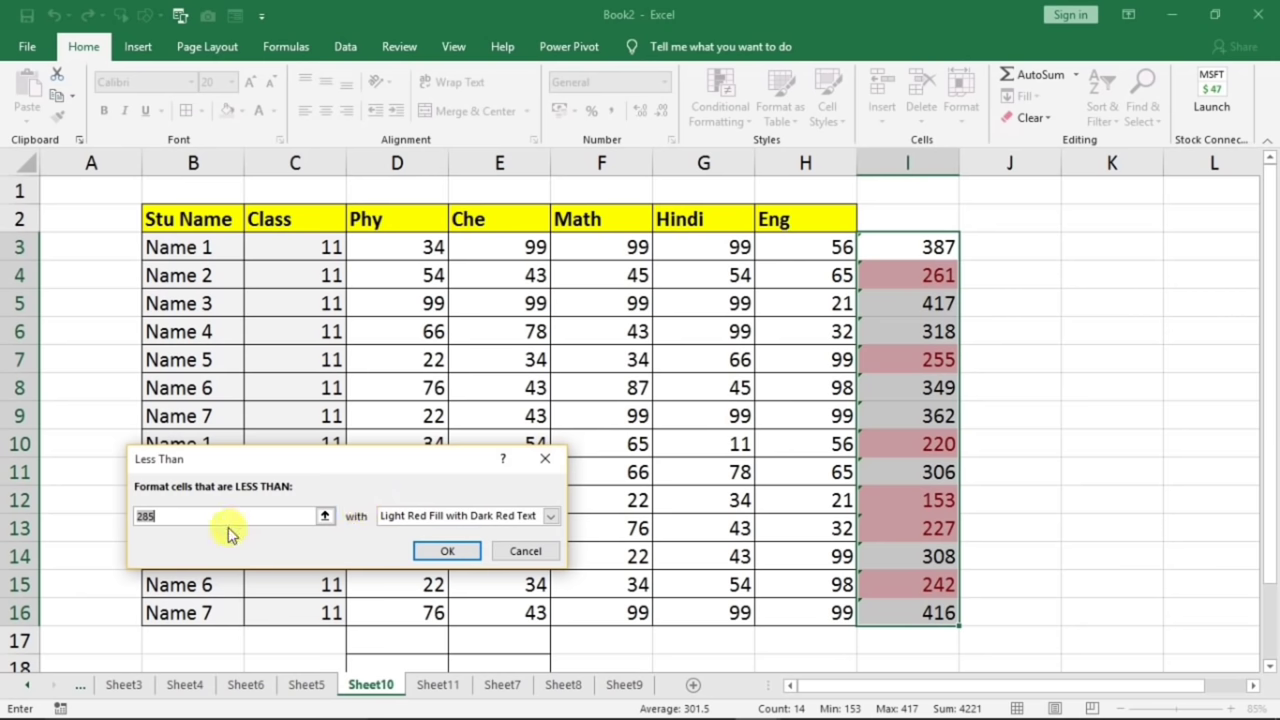
key(BackSpace)
key(BackSpace)
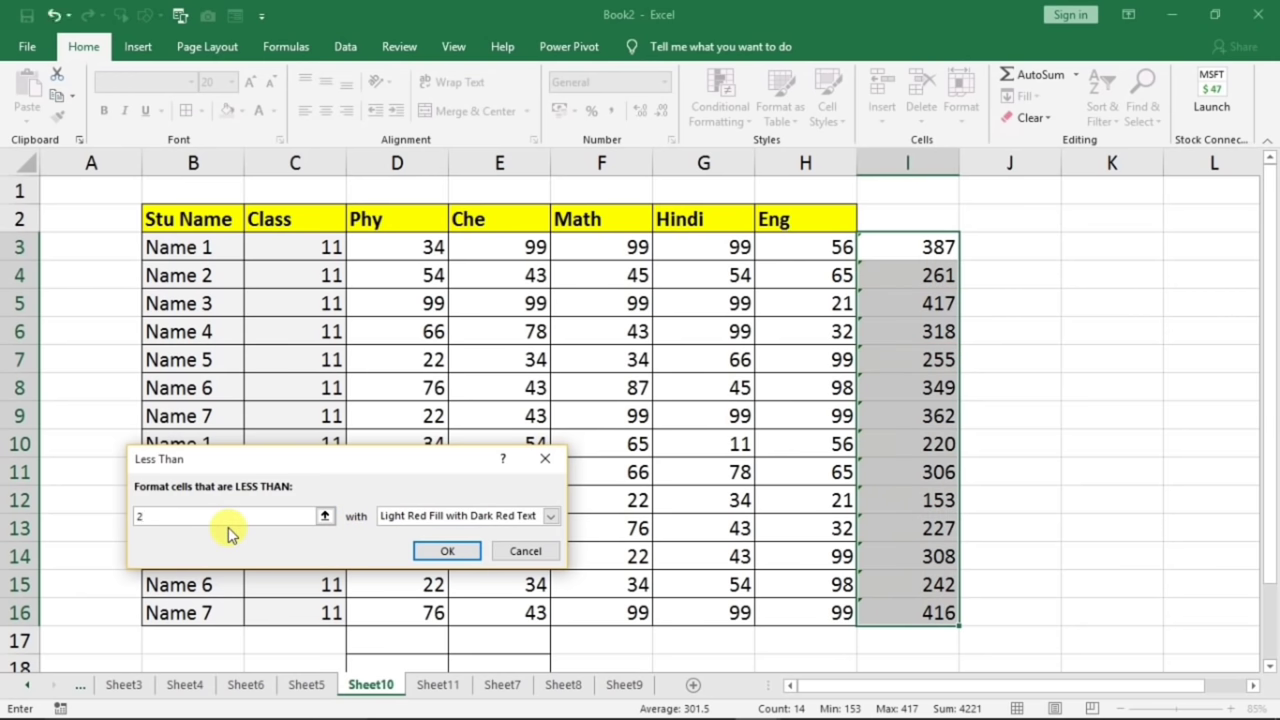
text(50)
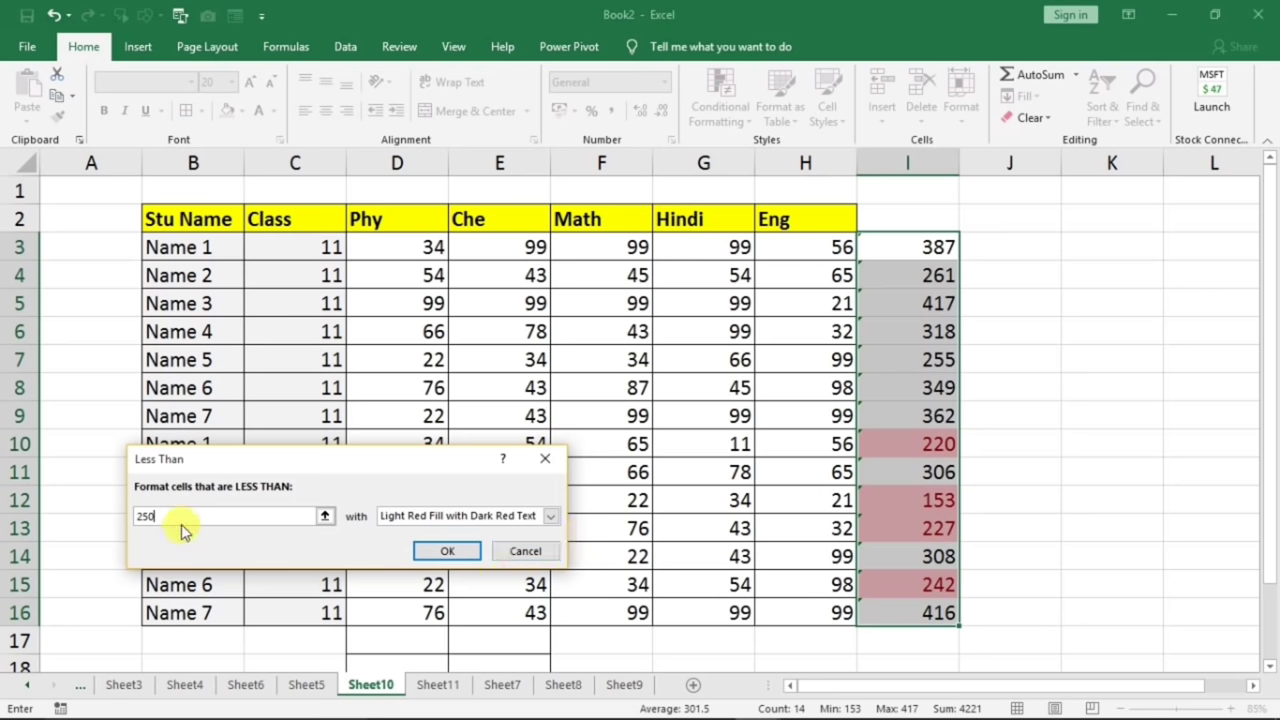
key(BackSpace)
key(BackSpace)
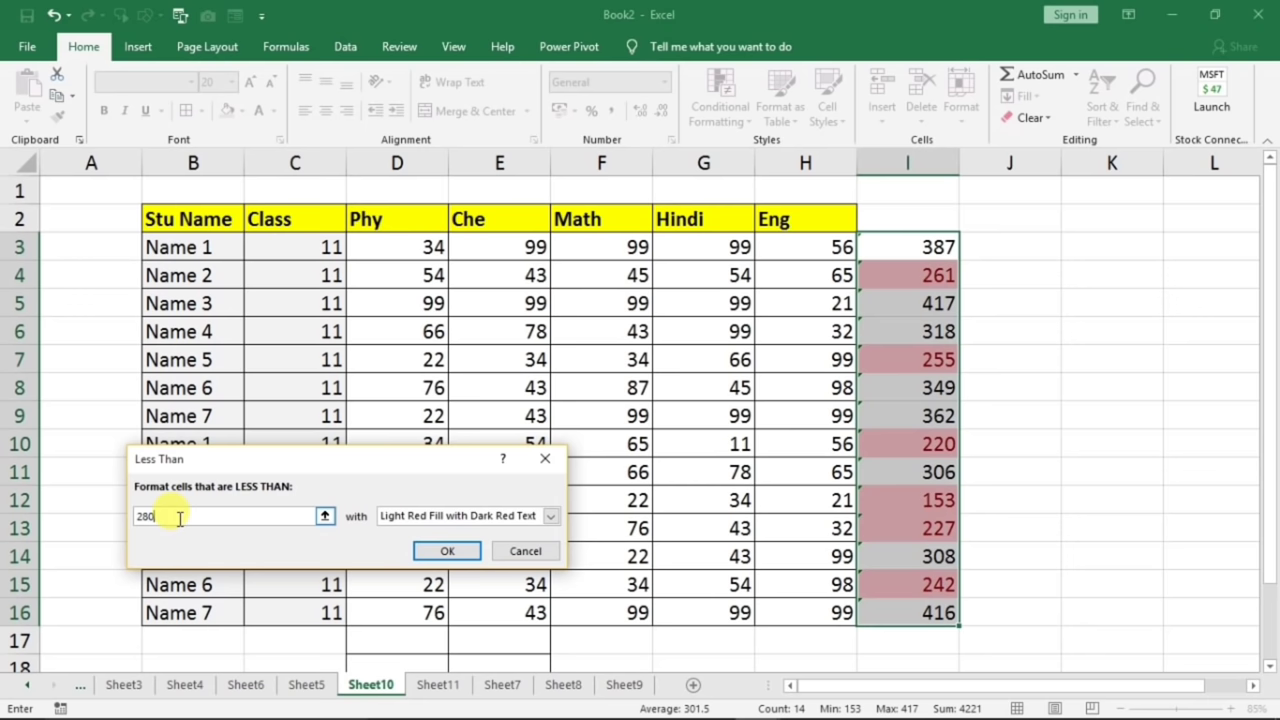
click(442, 551)
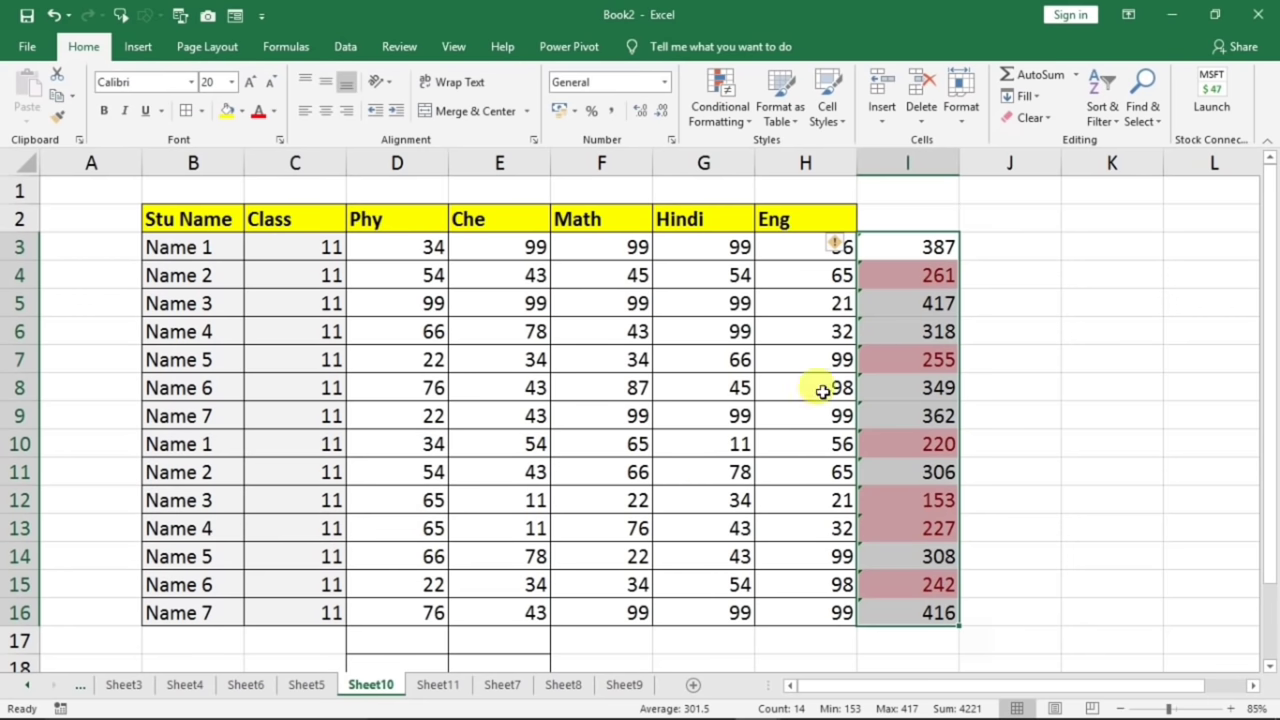
click(768, 418)
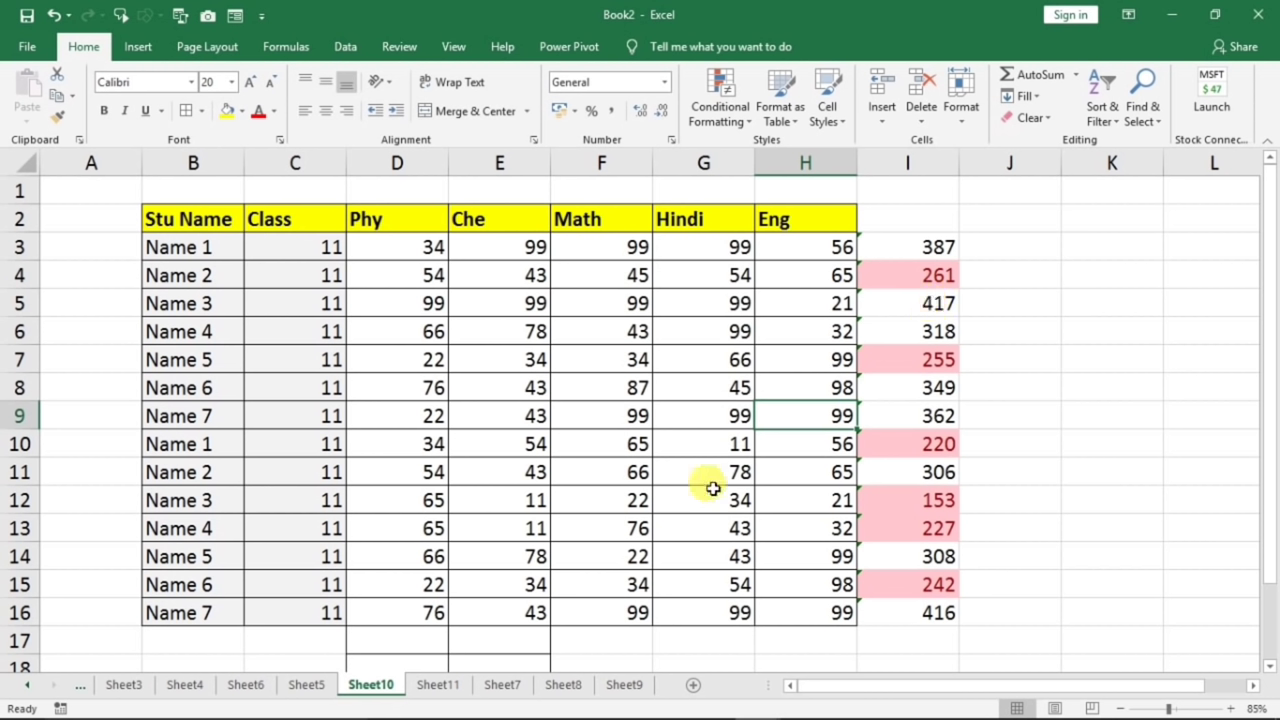
click(732, 115)
mouse_move(775, 165)
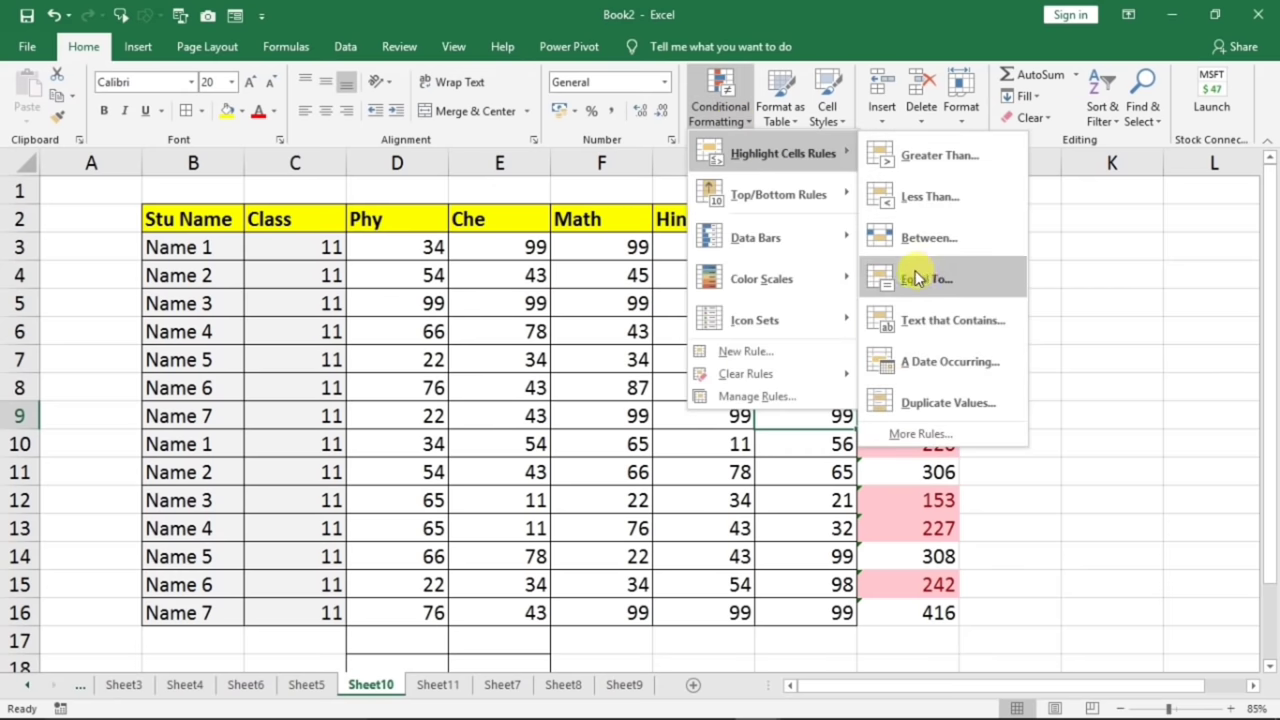
click(578, 402)
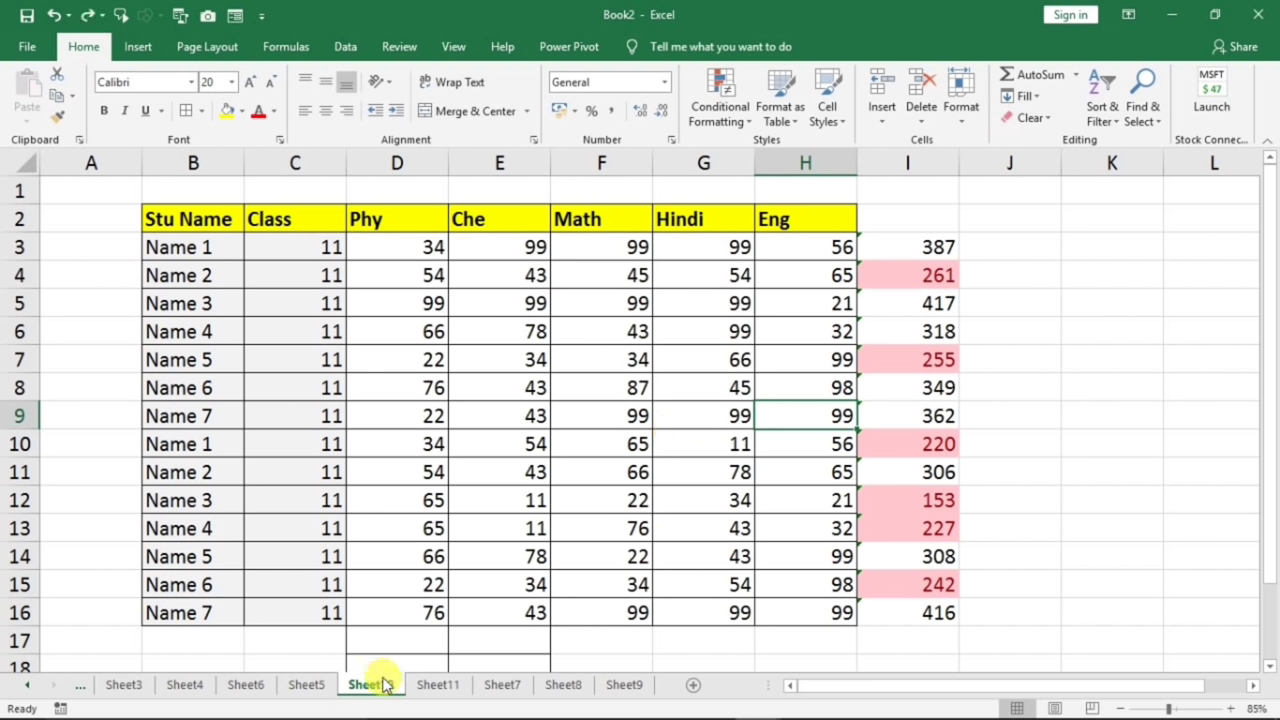
- On Sheet9, add filter drop-downs to the Emp Name through city headers
click(611, 684)
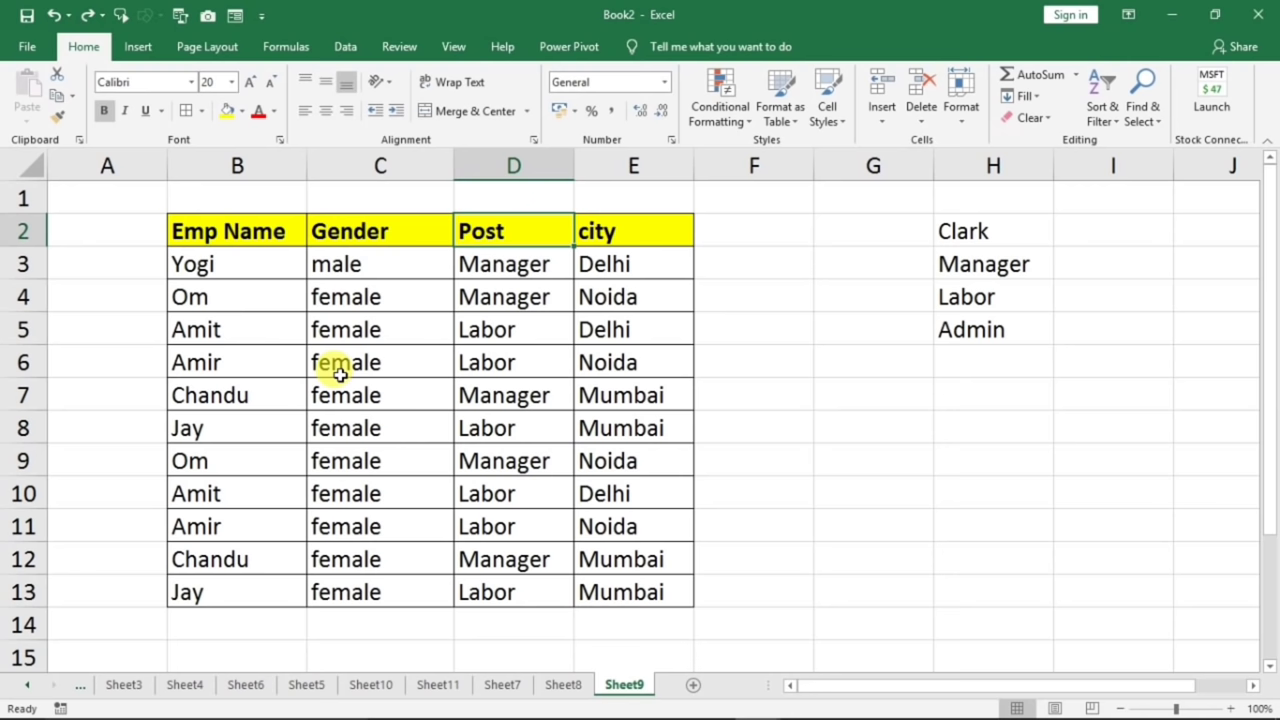
click(246, 225)
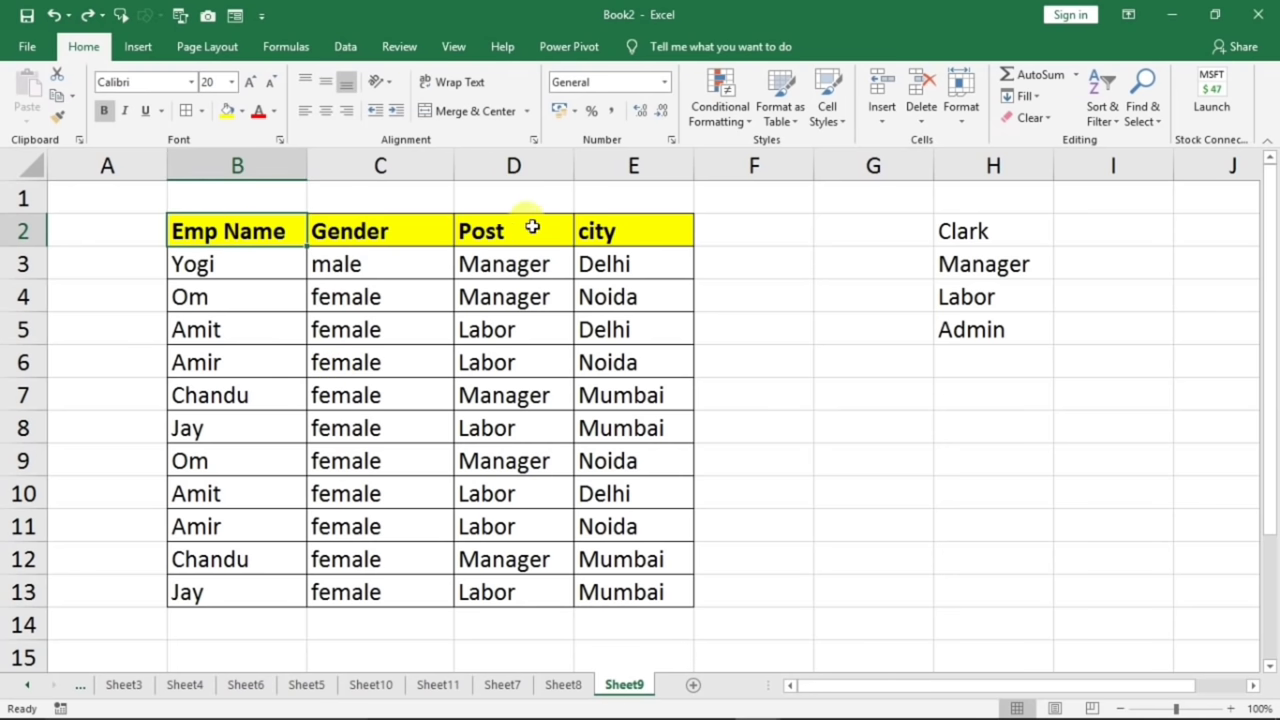
click(611, 231)
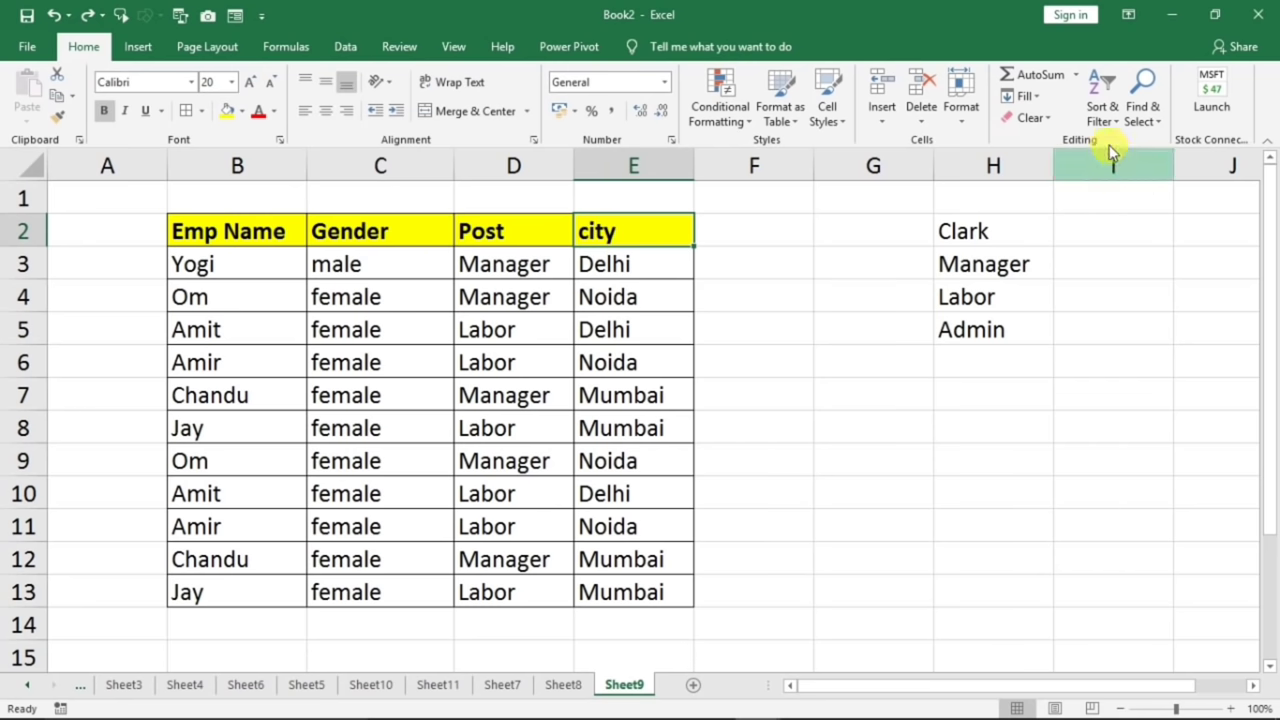
click(1101, 112)
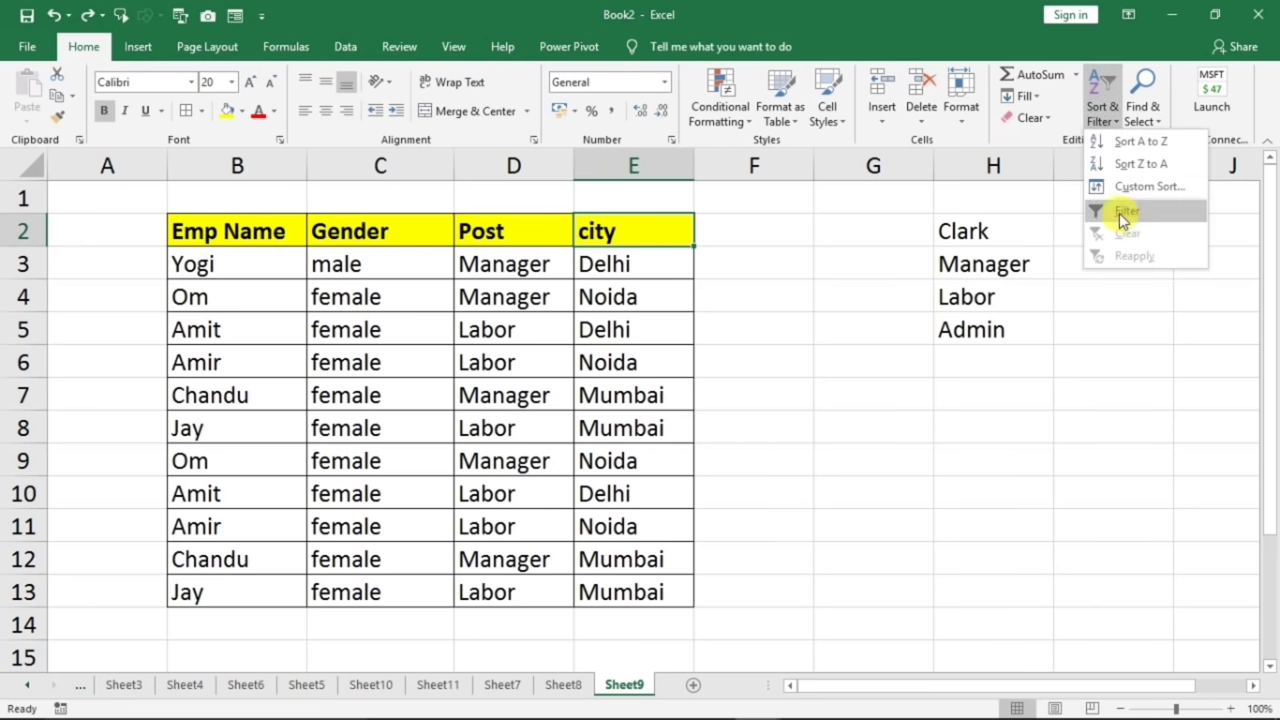
click(1125, 211)
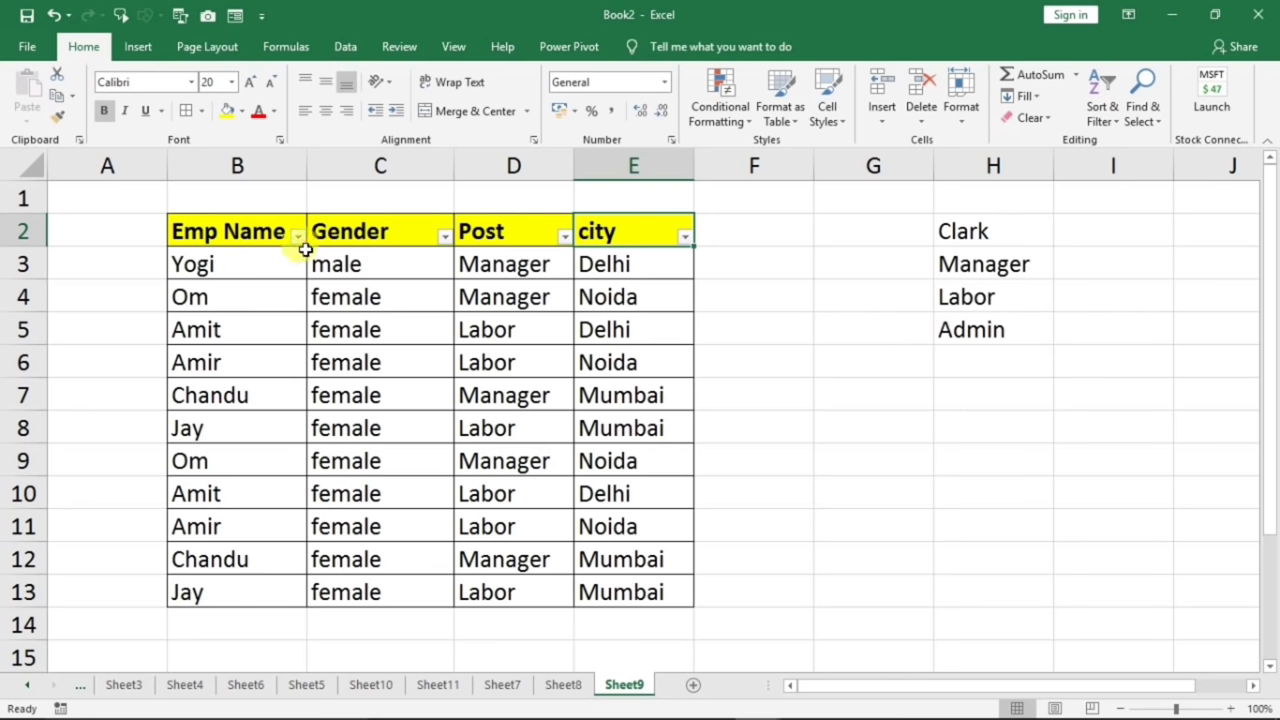
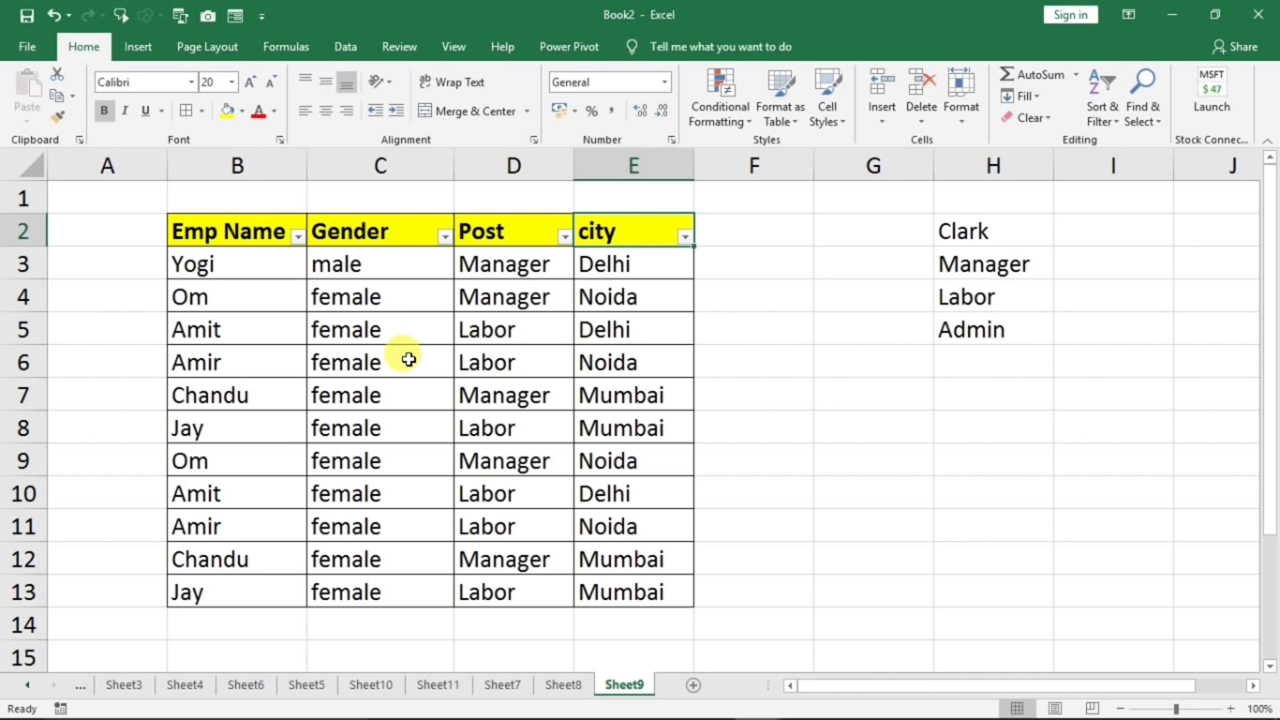
- Sort the employee table by Emp Name A to Z and select the sorted names
click(297, 235)
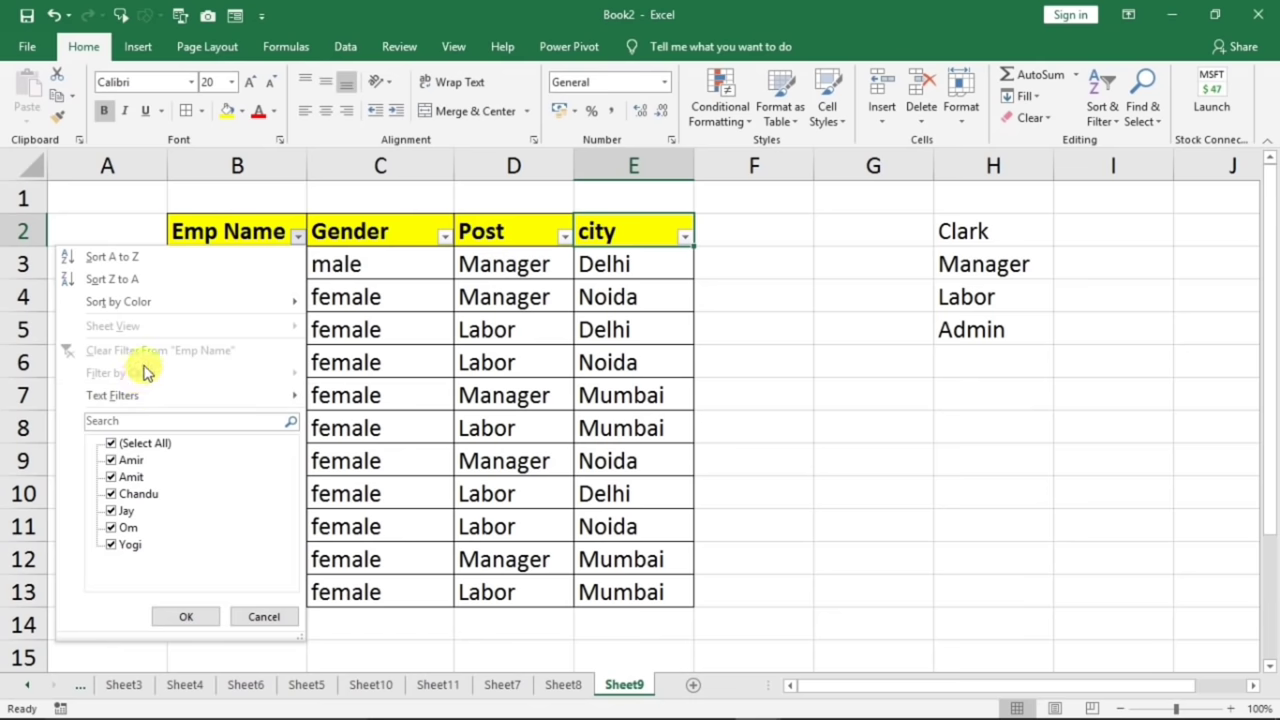
click(194, 216)
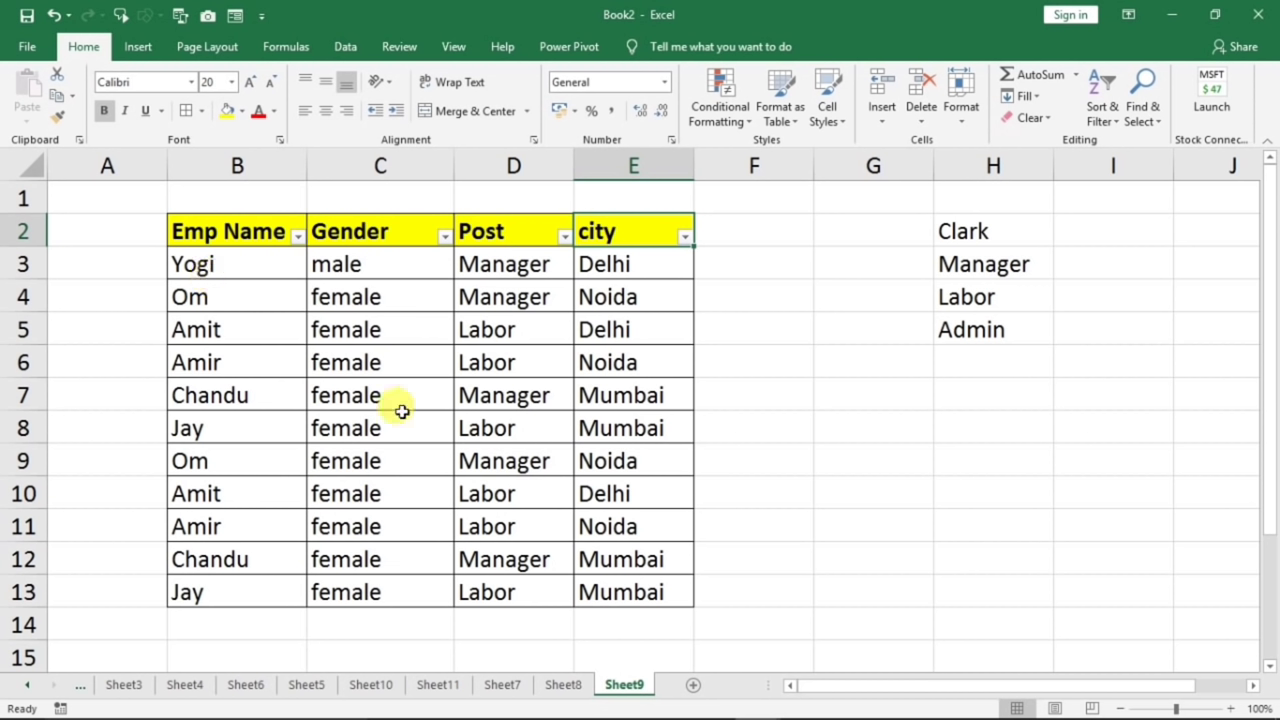
click(297, 235)
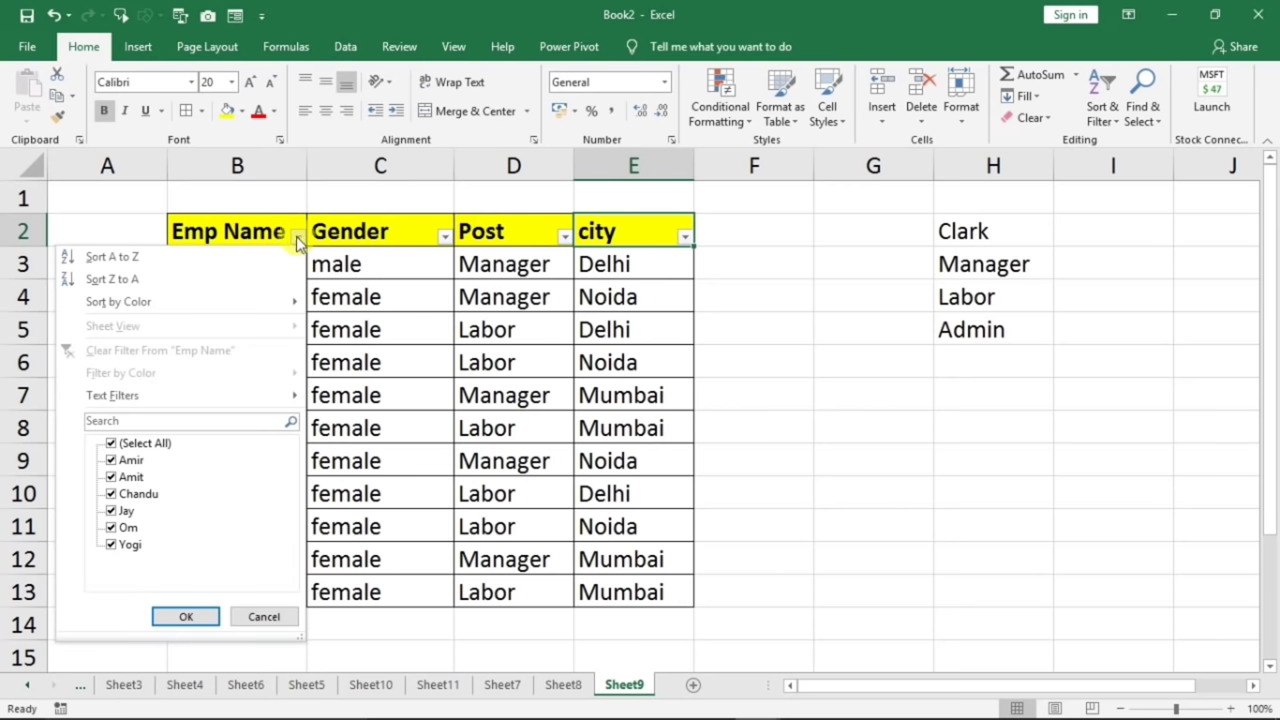
click(120, 259)
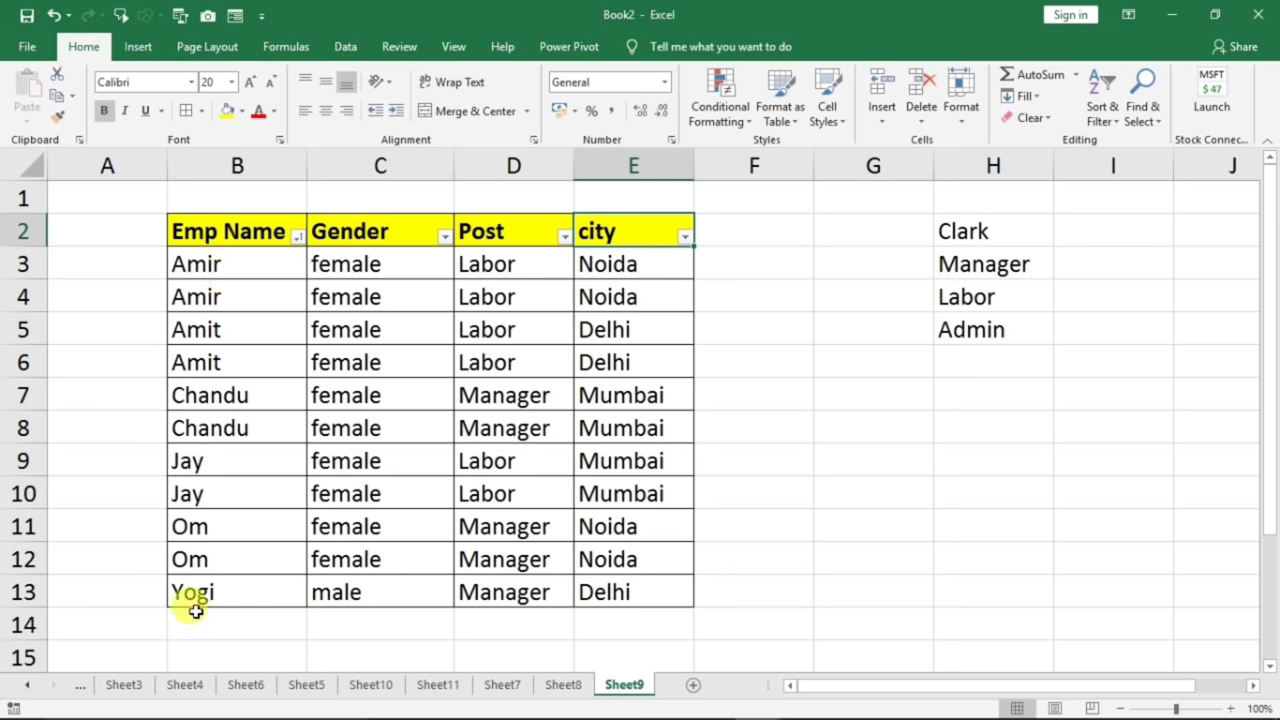
drag(205, 273, 194, 545)
drag(205, 297, 590, 293)
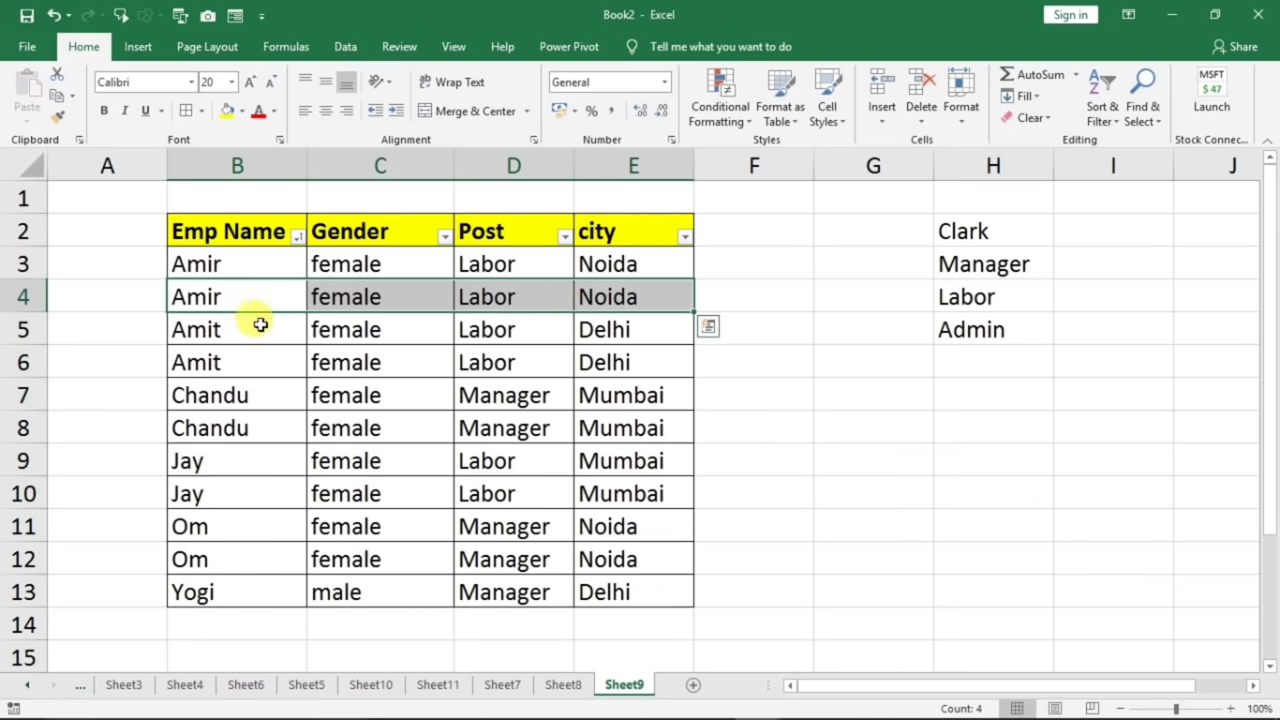
- Re-sort the employee table by Emp Name Z to A, putting Yogi first and Amir last
click(297, 236)
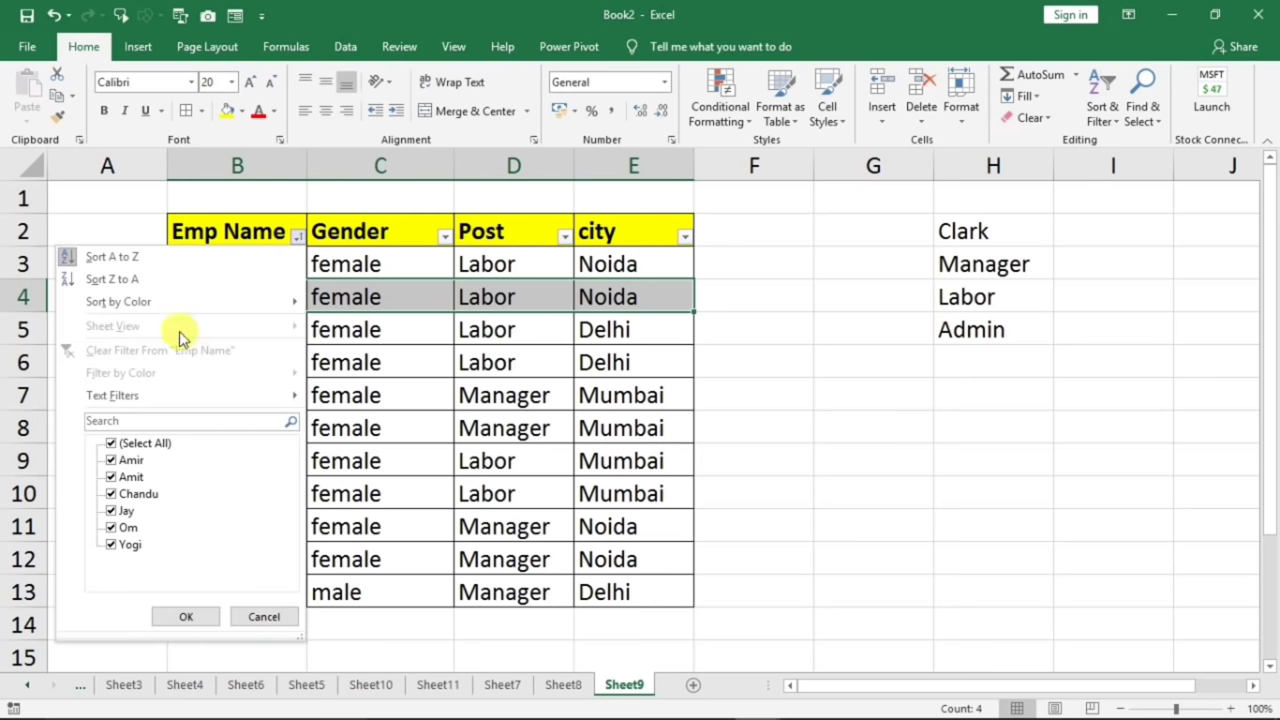
click(115, 280)
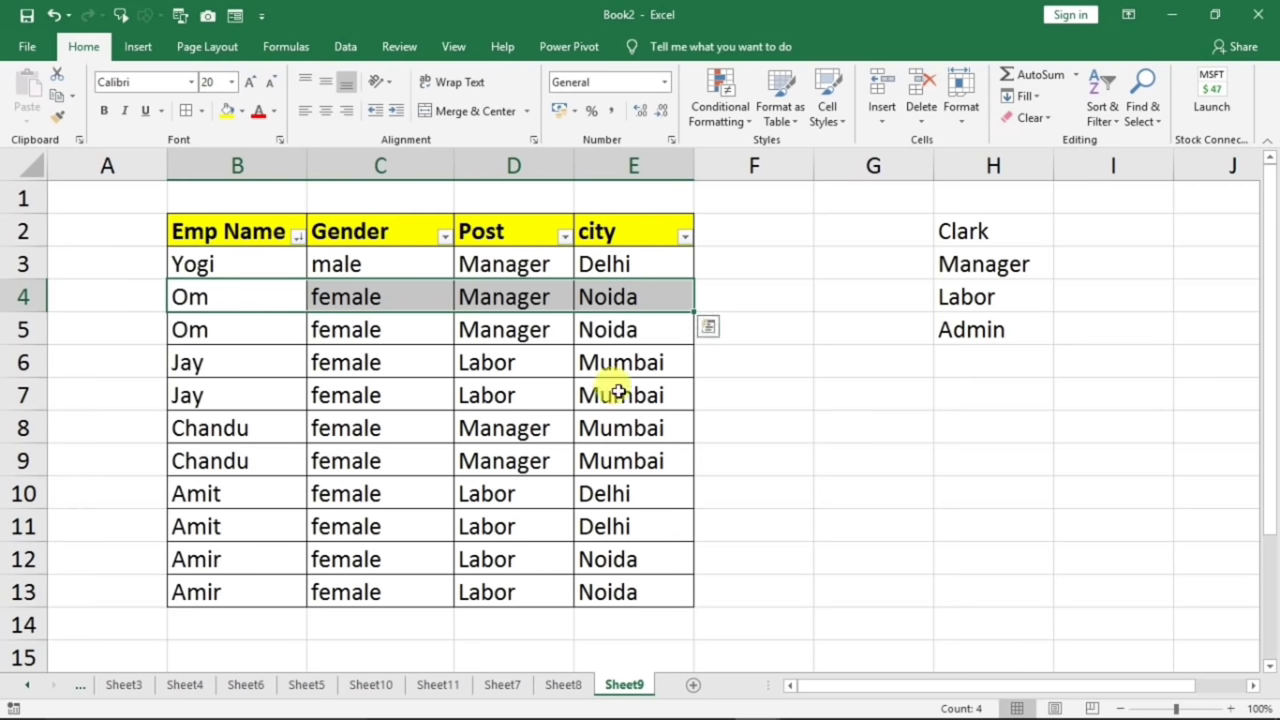
drag(295, 270, 223, 266)
drag(205, 560, 205, 592)
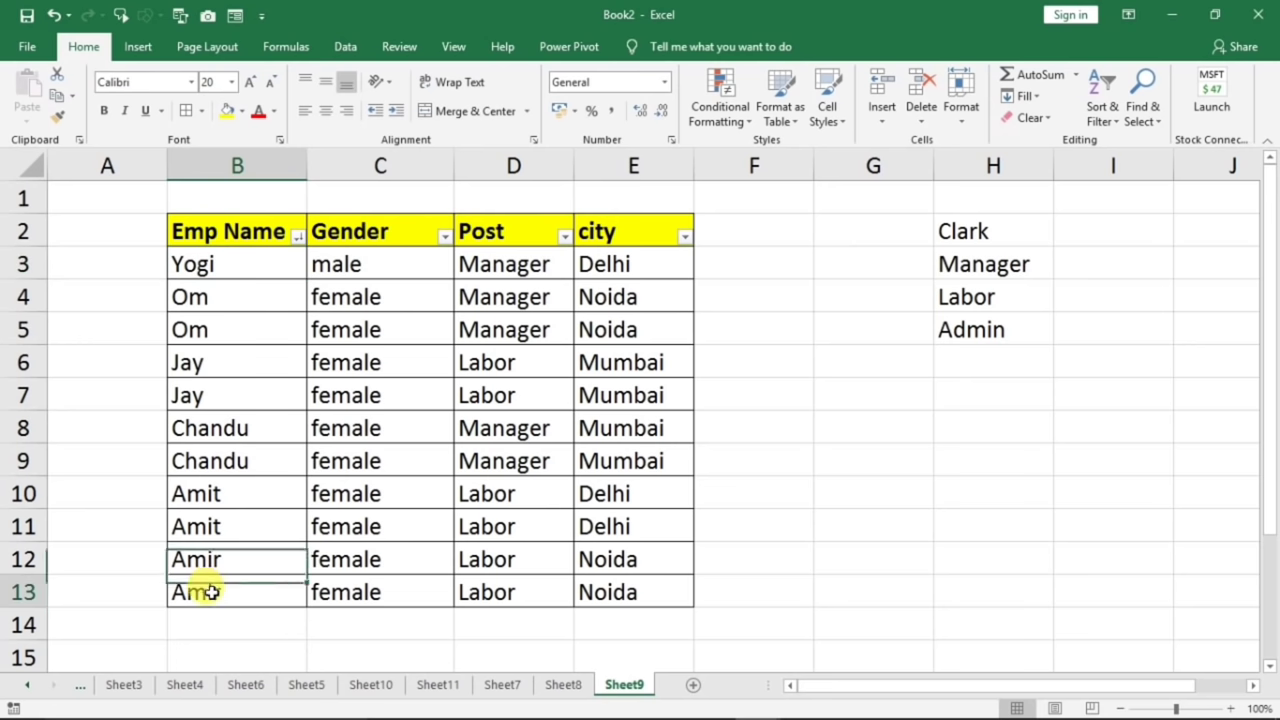
click(297, 236)
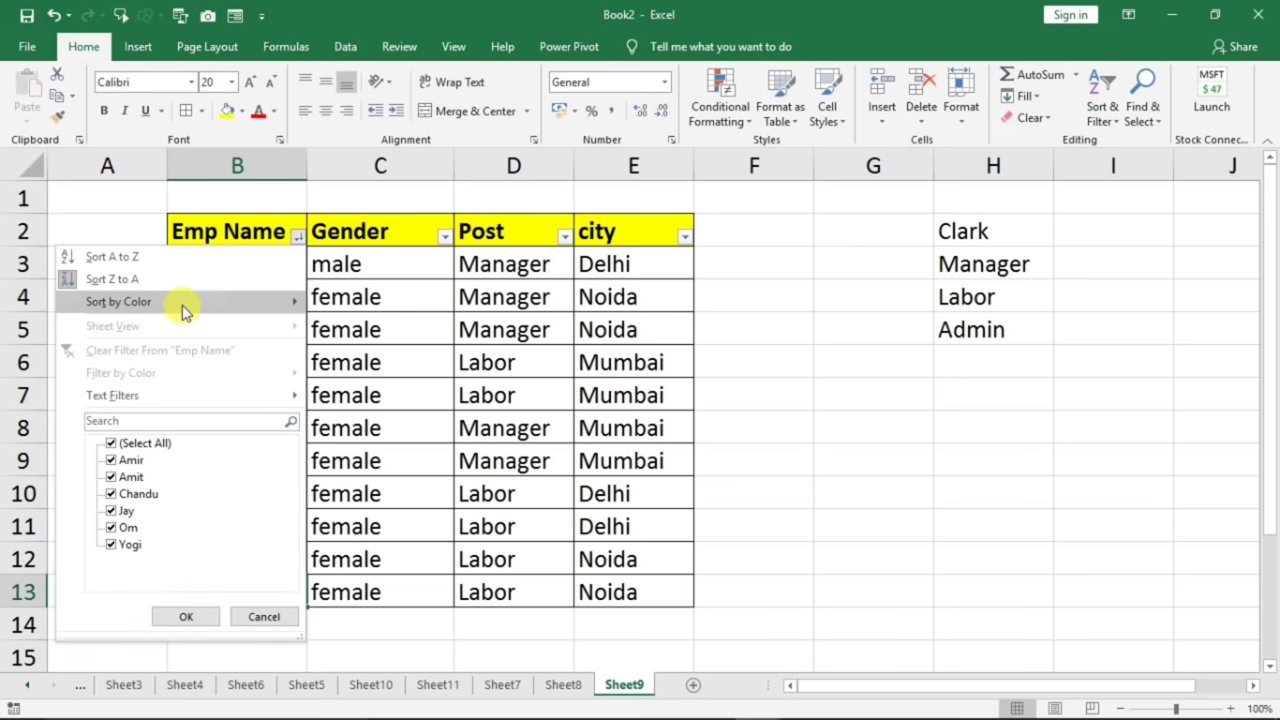
mouse_move(184, 313)
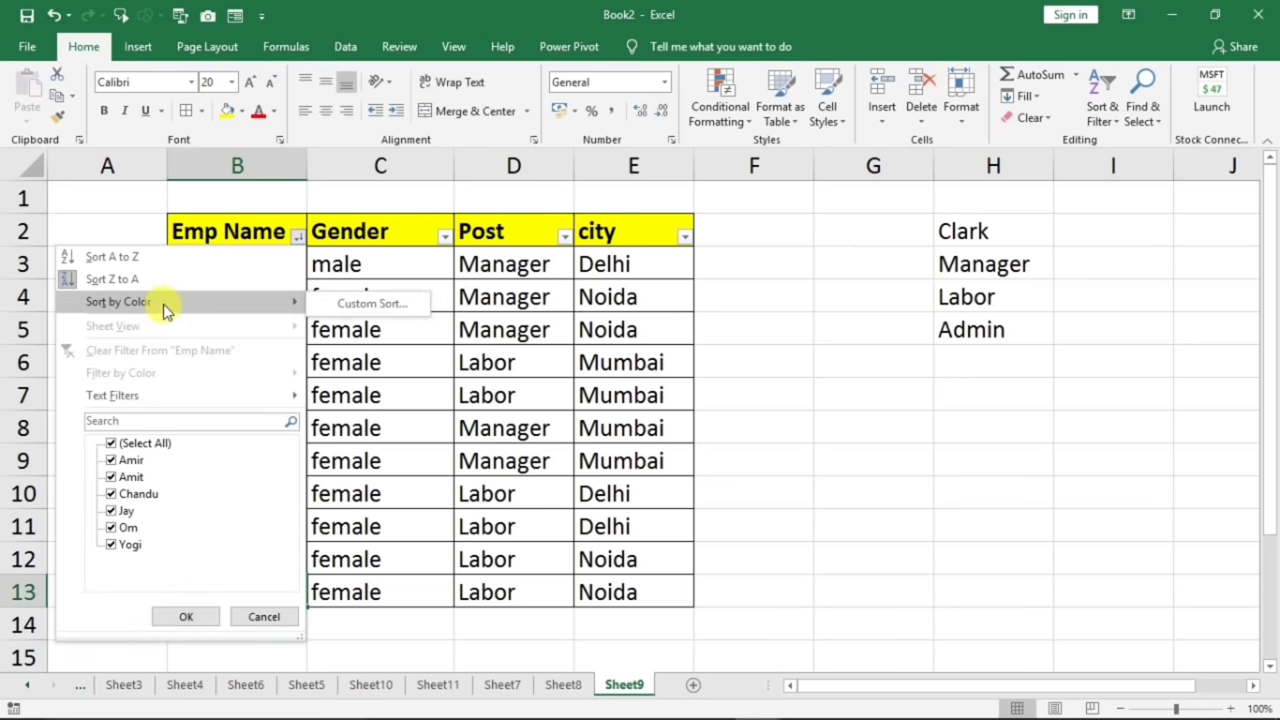
click(416, 368)
click(376, 336)
key(Down)
key(Down)
key(Down)
key(Down)
key(Down)
key(Down)
key(Down)
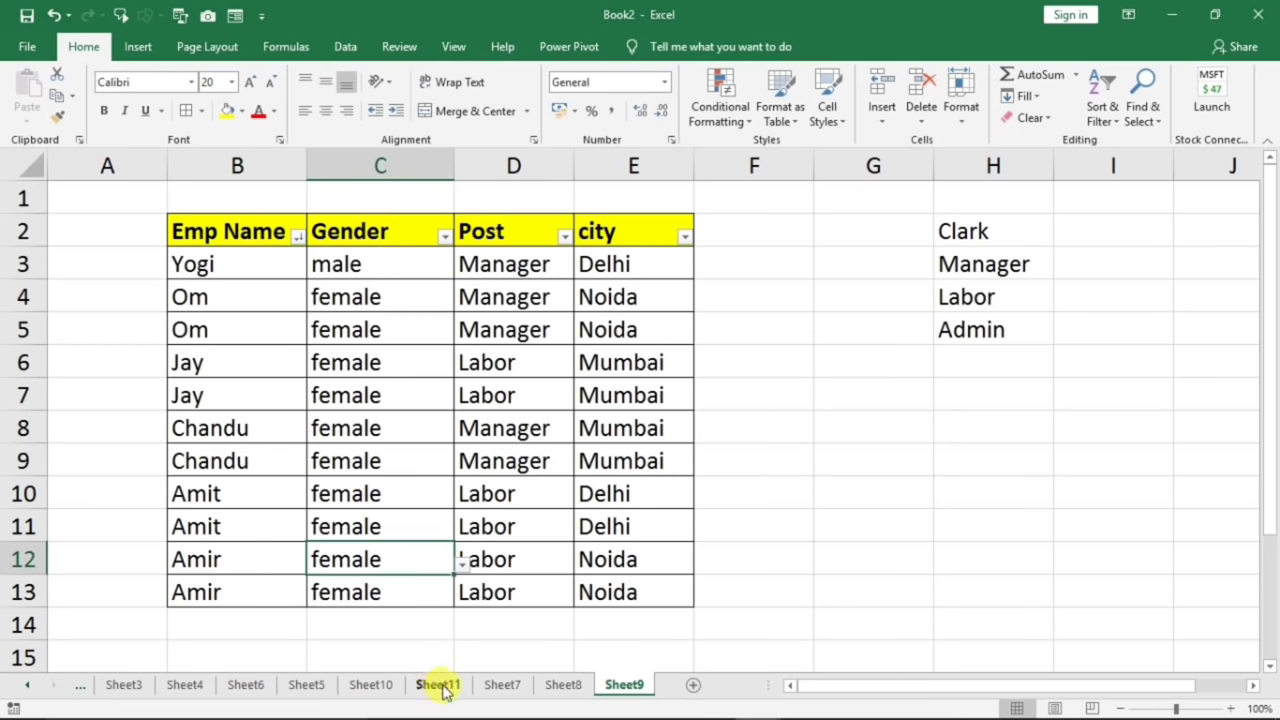
- On Sheet10, check the pink totals in column I and type the header 'total' in I2
click(372, 686)
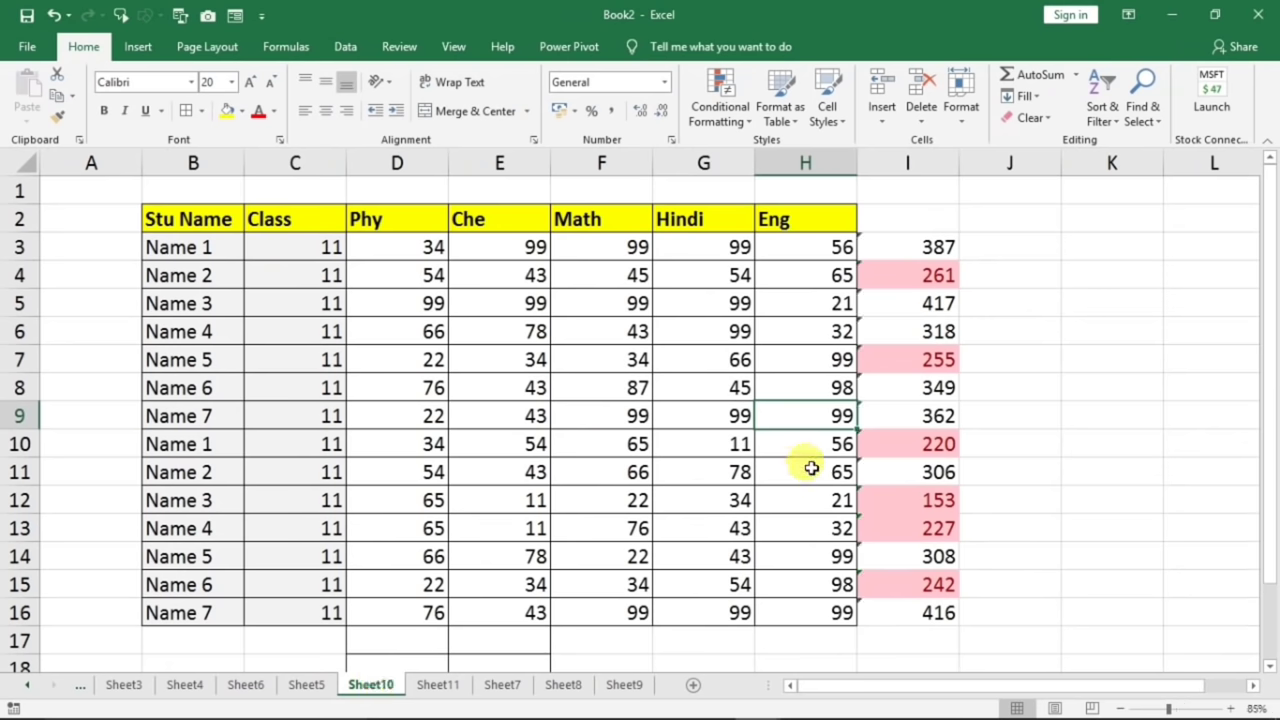
click(928, 280)
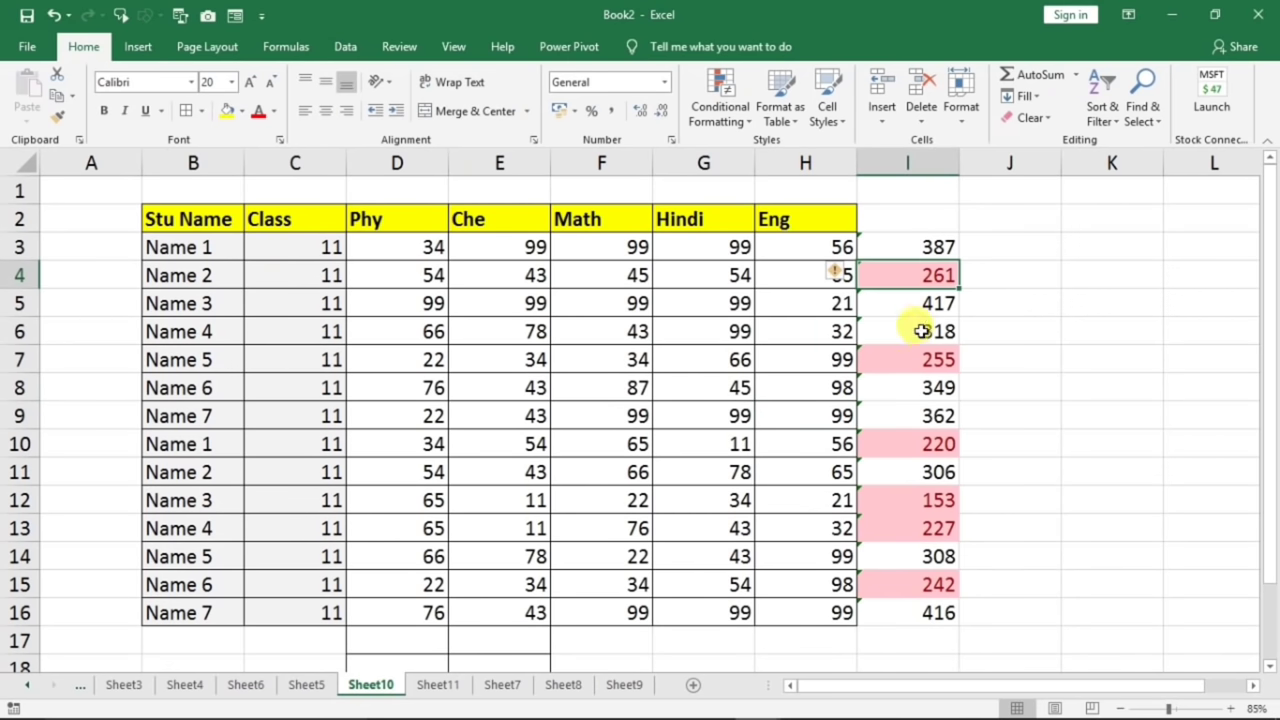
click(910, 360)
click(891, 468)
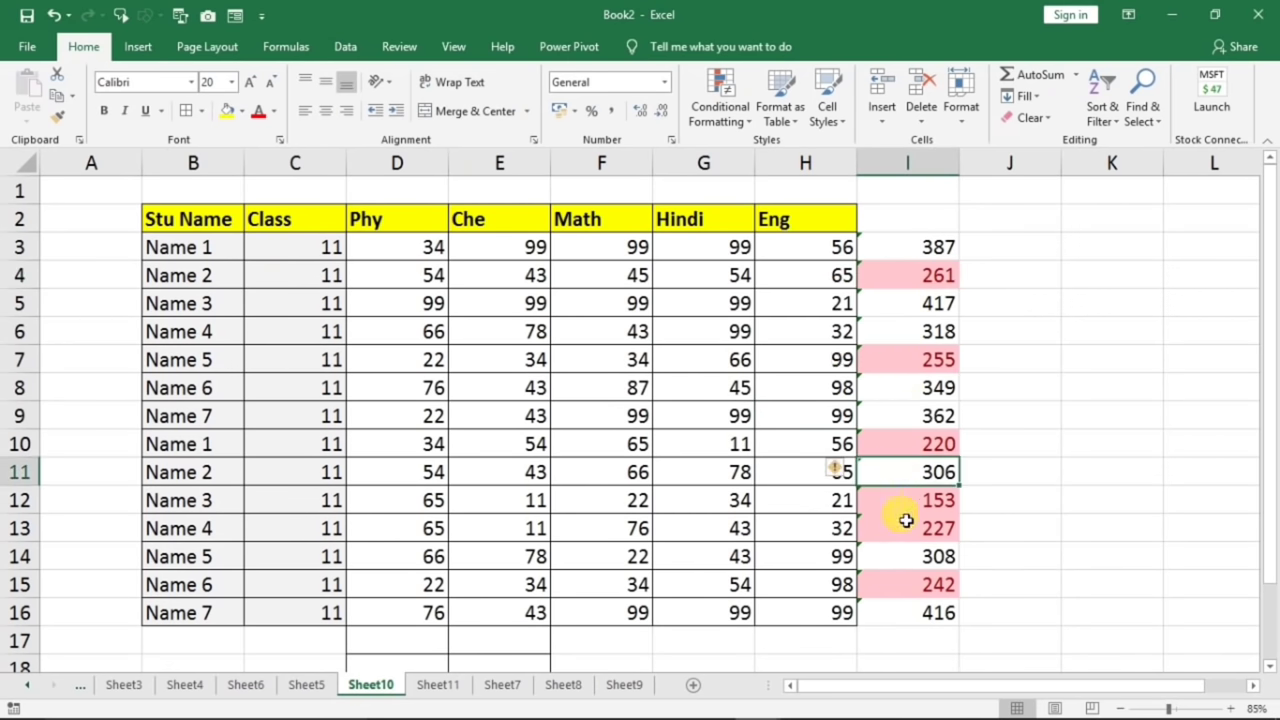
click(905, 508)
click(900, 505)
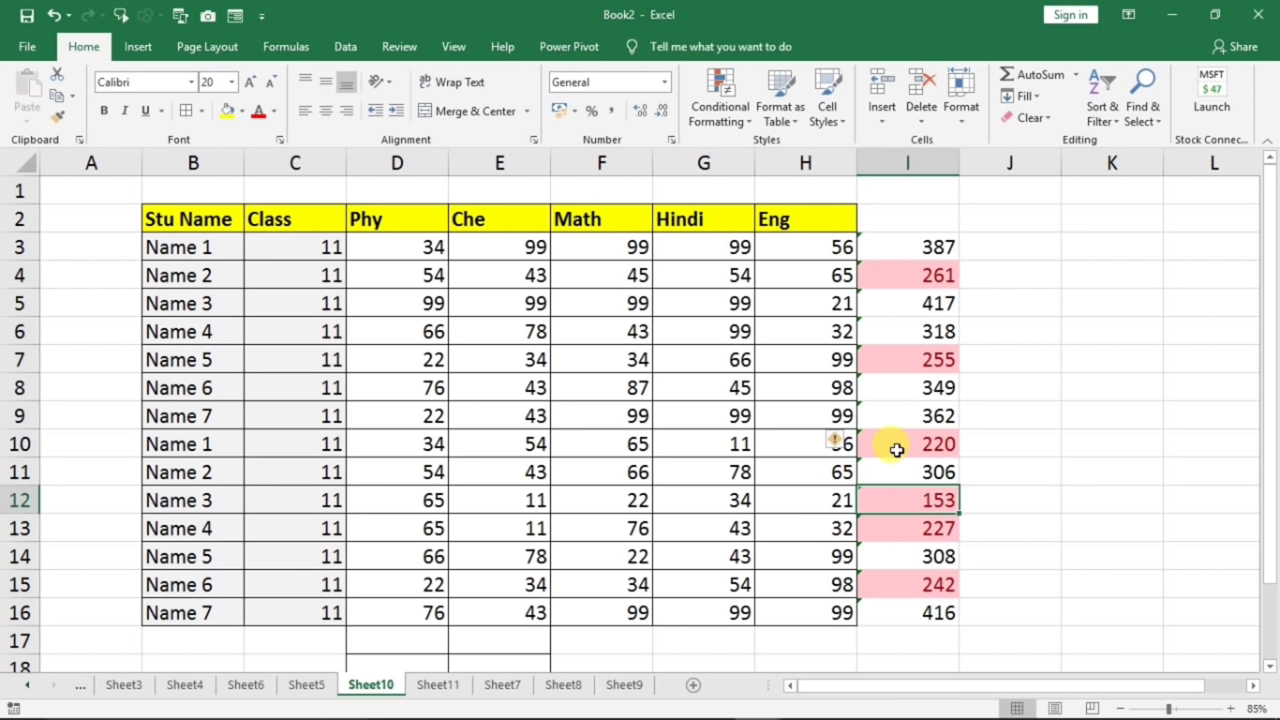
click(897, 440)
click(901, 277)
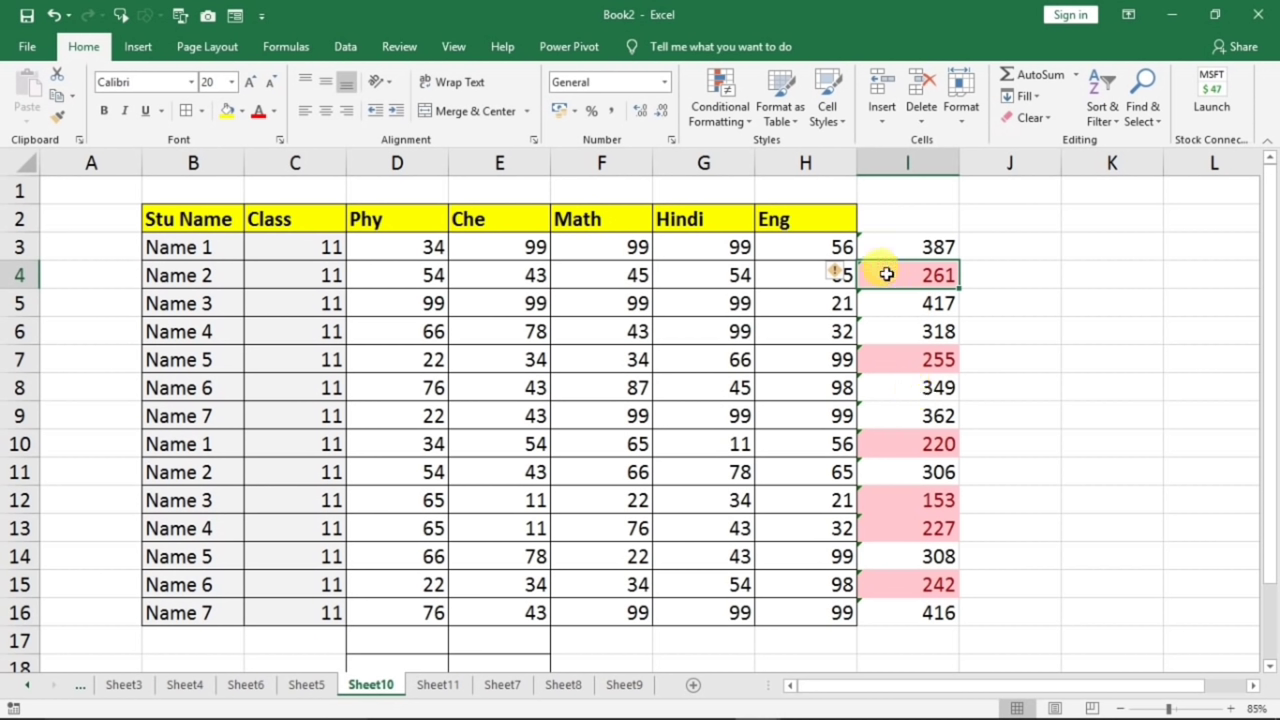
click(896, 224)
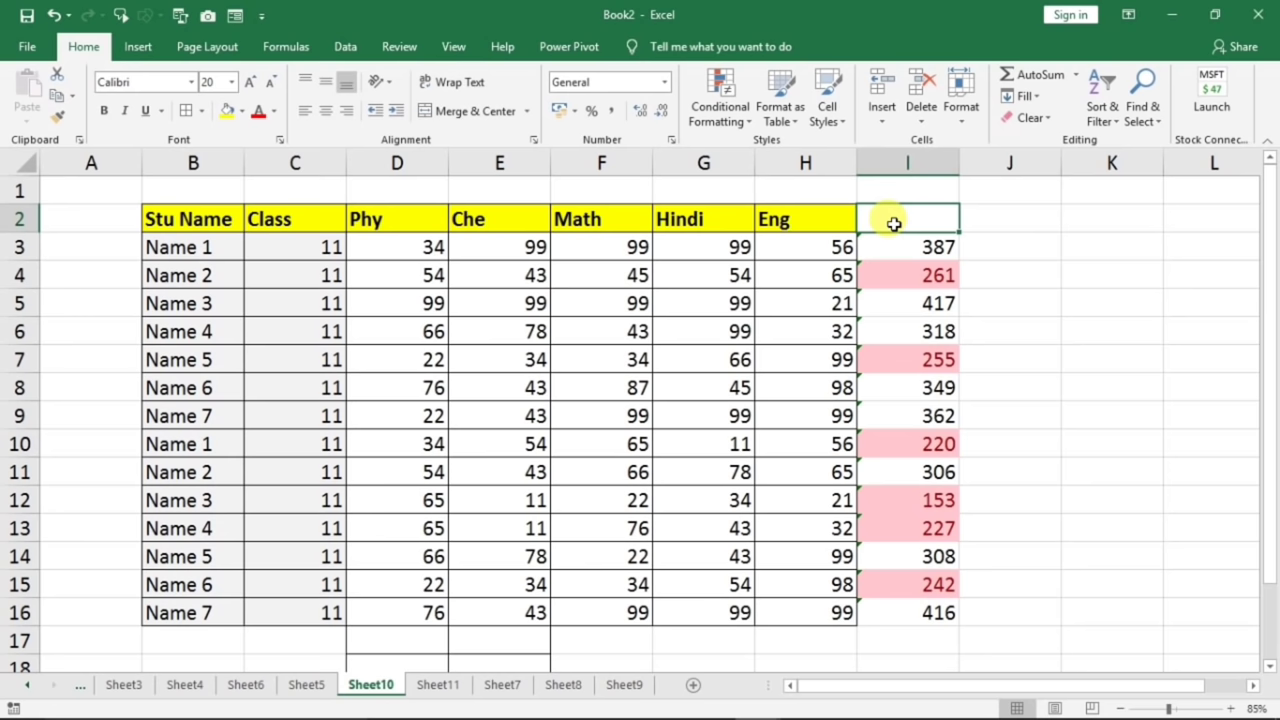
text(tot)
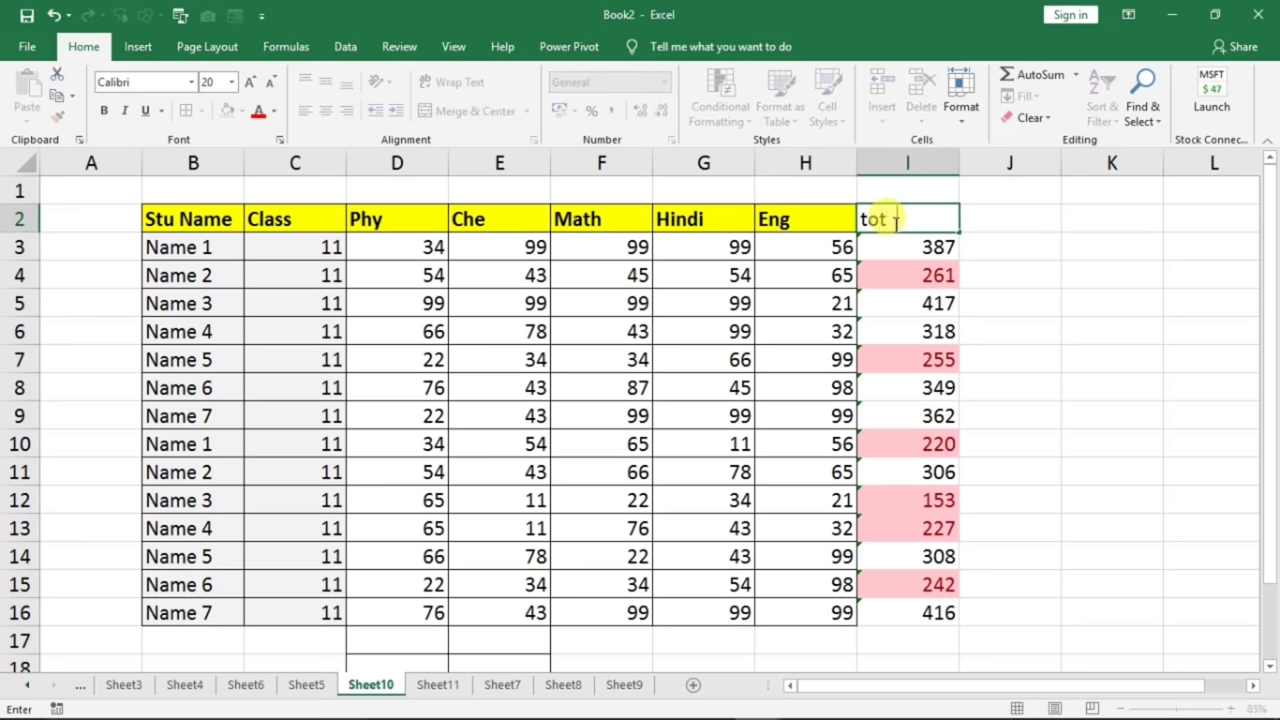
text(al)
- Confirm the 'total' header in I2 and turn on filters for the marks table headers
click(829, 210)
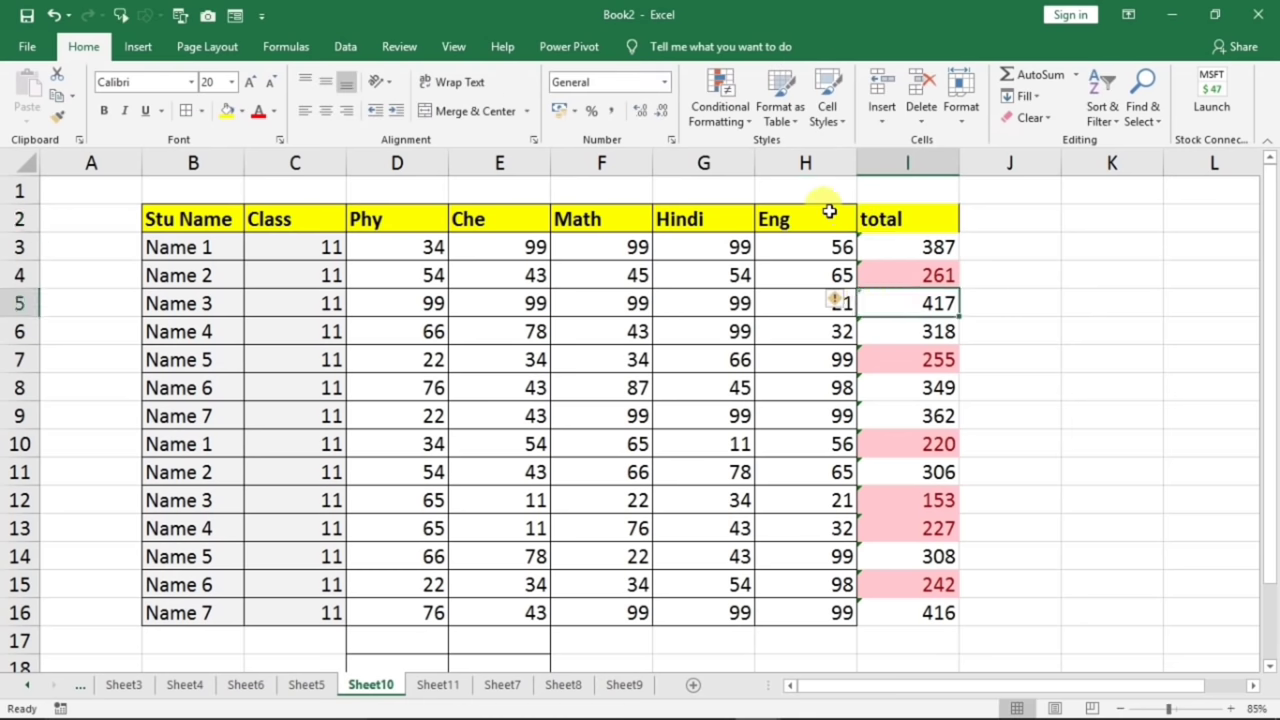
click(1101, 112)
click(1117, 210)
- Sort the marks table by the total column's pink cell colour so pink totals come first
click(950, 222)
mouse_move(808, 288)
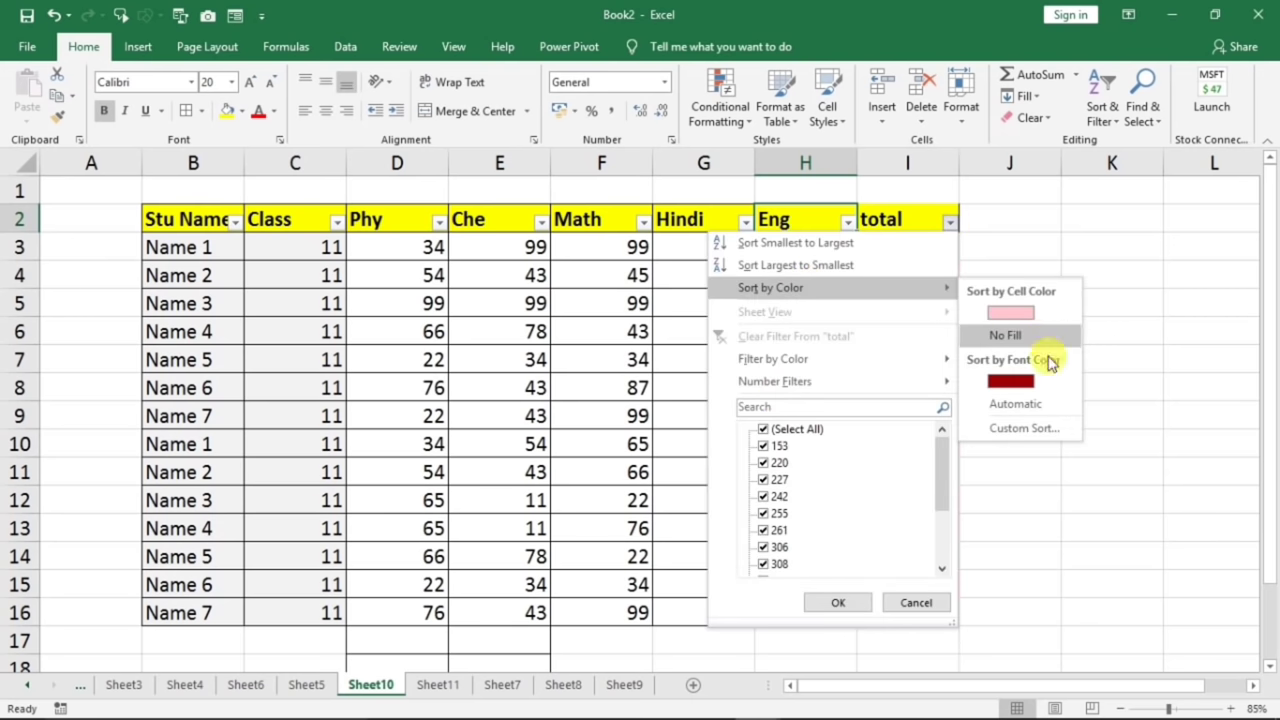
click(1138, 395)
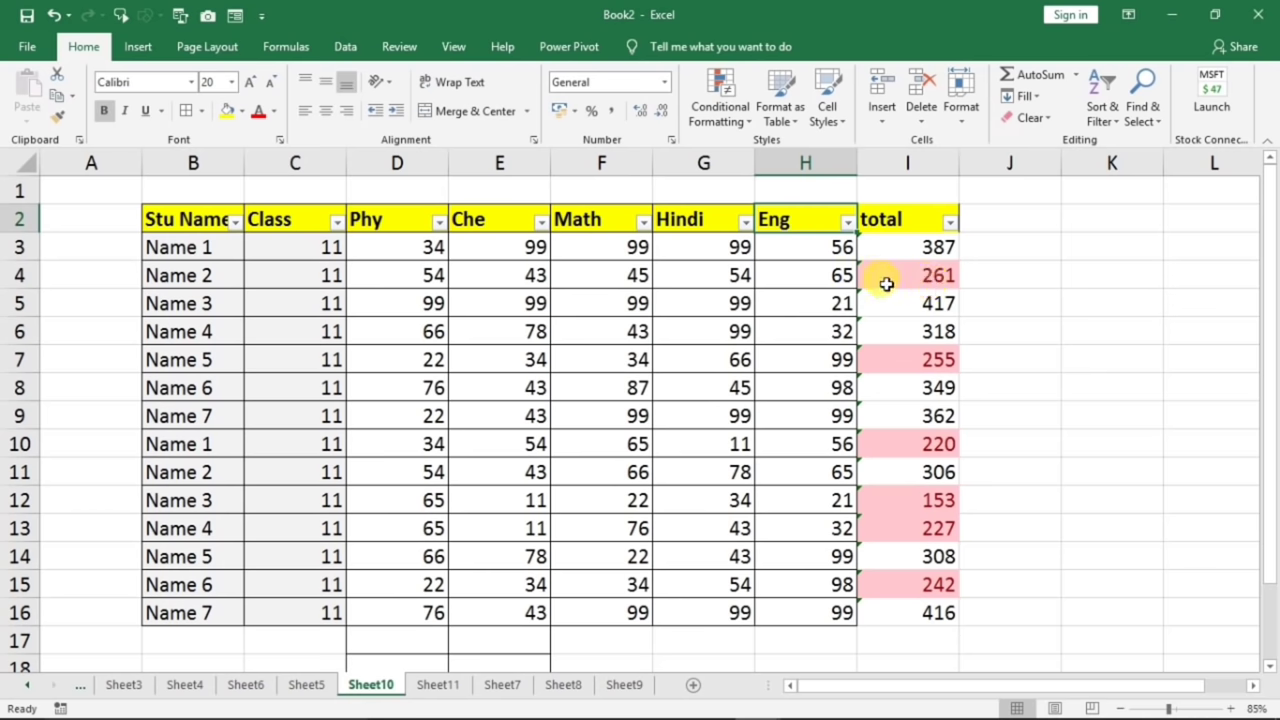
click(950, 223)
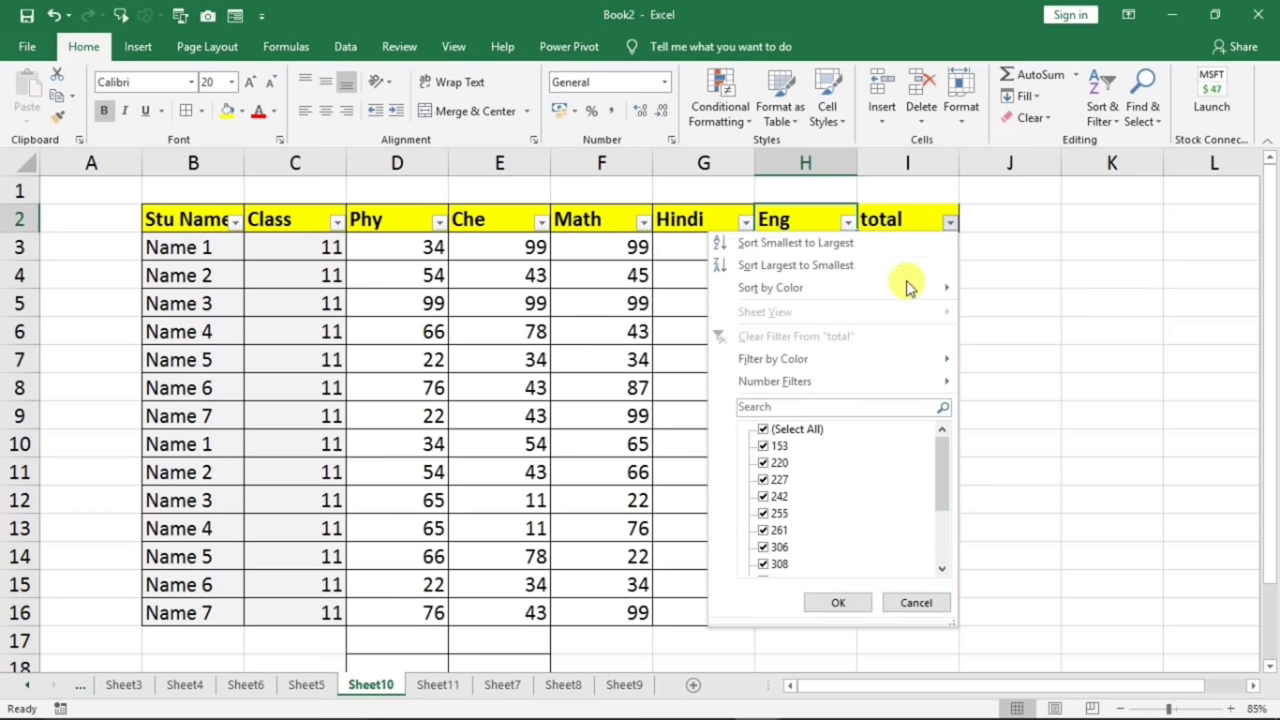
mouse_move(868, 289)
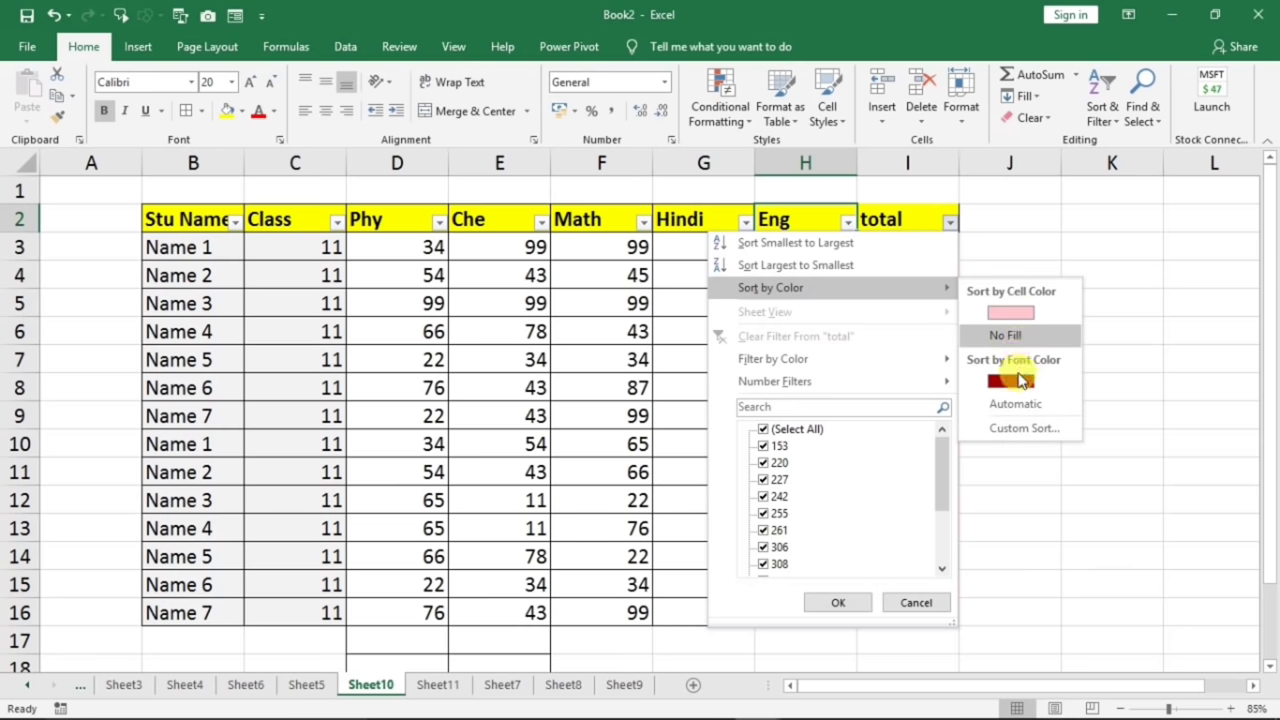
click(1016, 318)
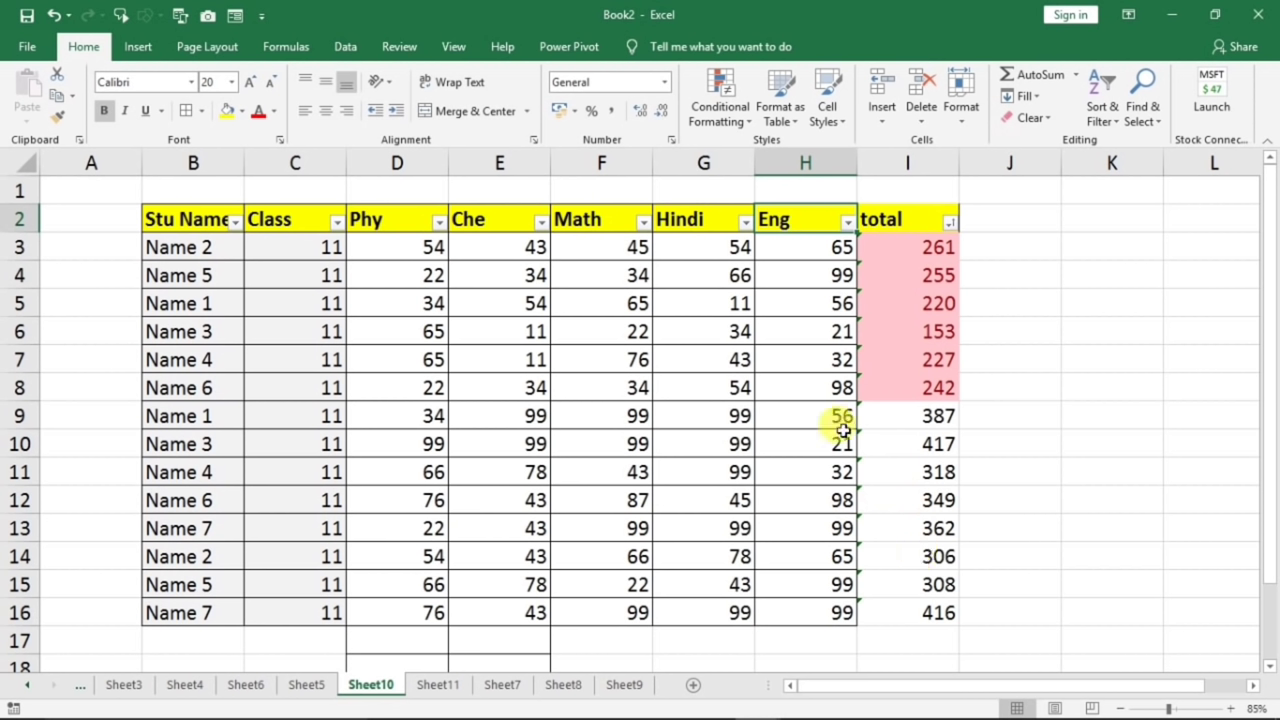
click(622, 685)
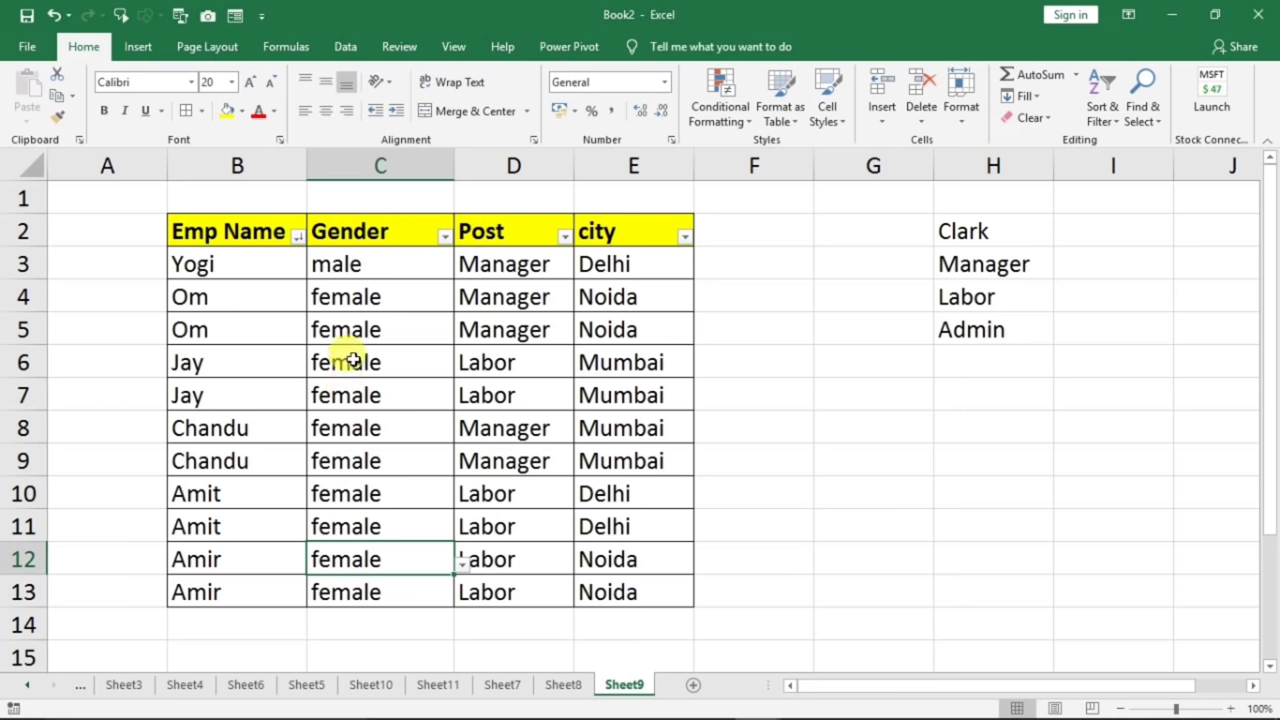
- Enter 'm' (male) as the Gender in cells C8 through C12
click(380, 493)
click(370, 425)
text(m)
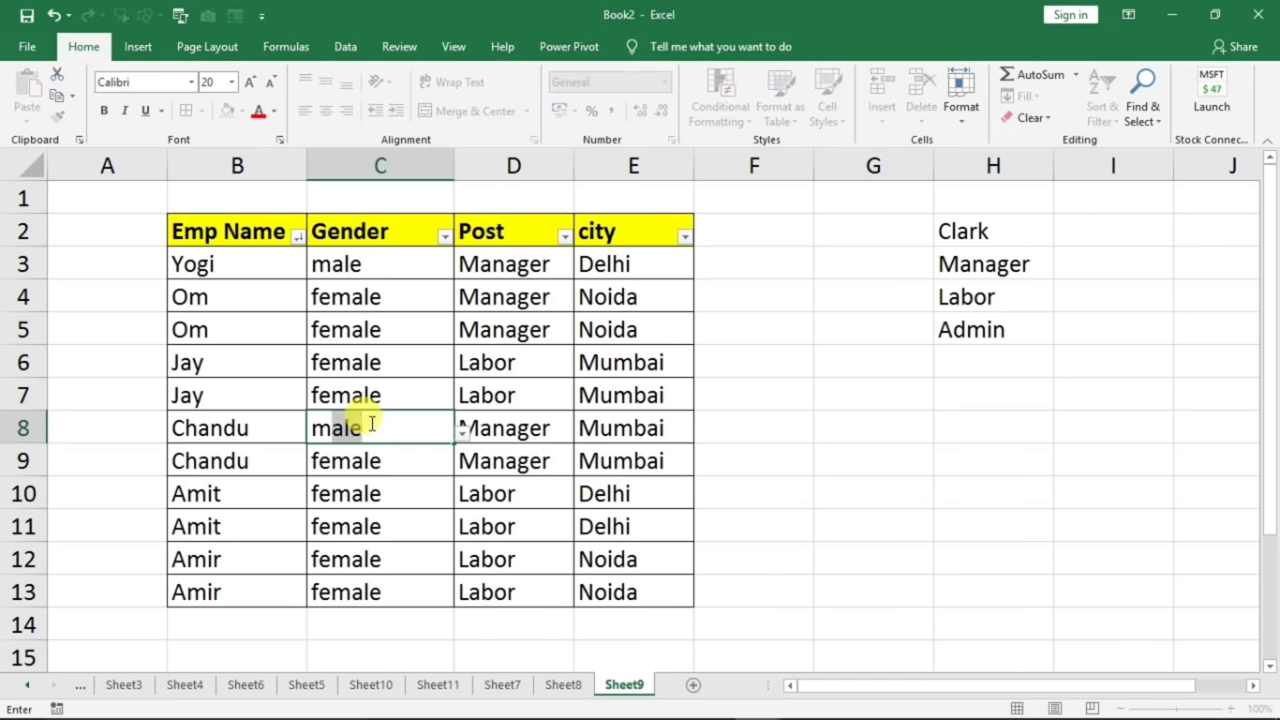
key(Return)
text(m)
key(Return)
text(m)
key(Return)
text(m)
key(Return)
text(m)
key(Return)
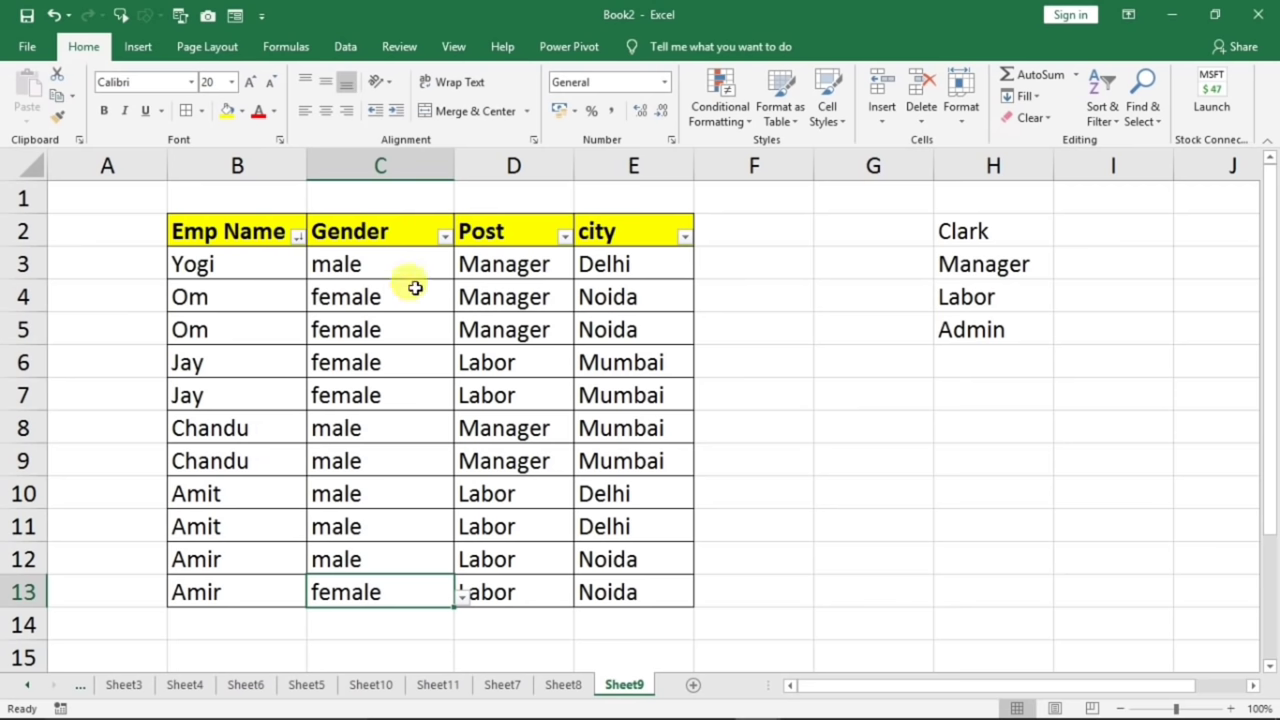
click(442, 237)
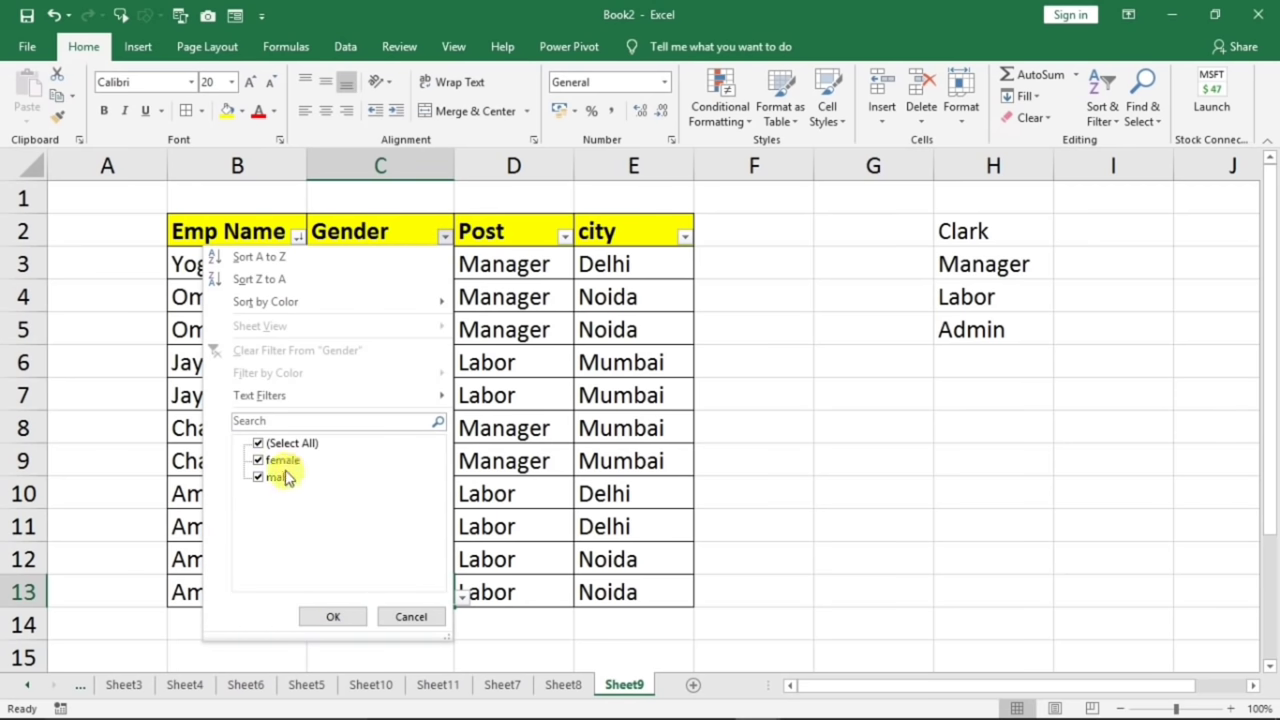
- Filter the Gender column to show only male employees, then restore all genders
click(258, 443)
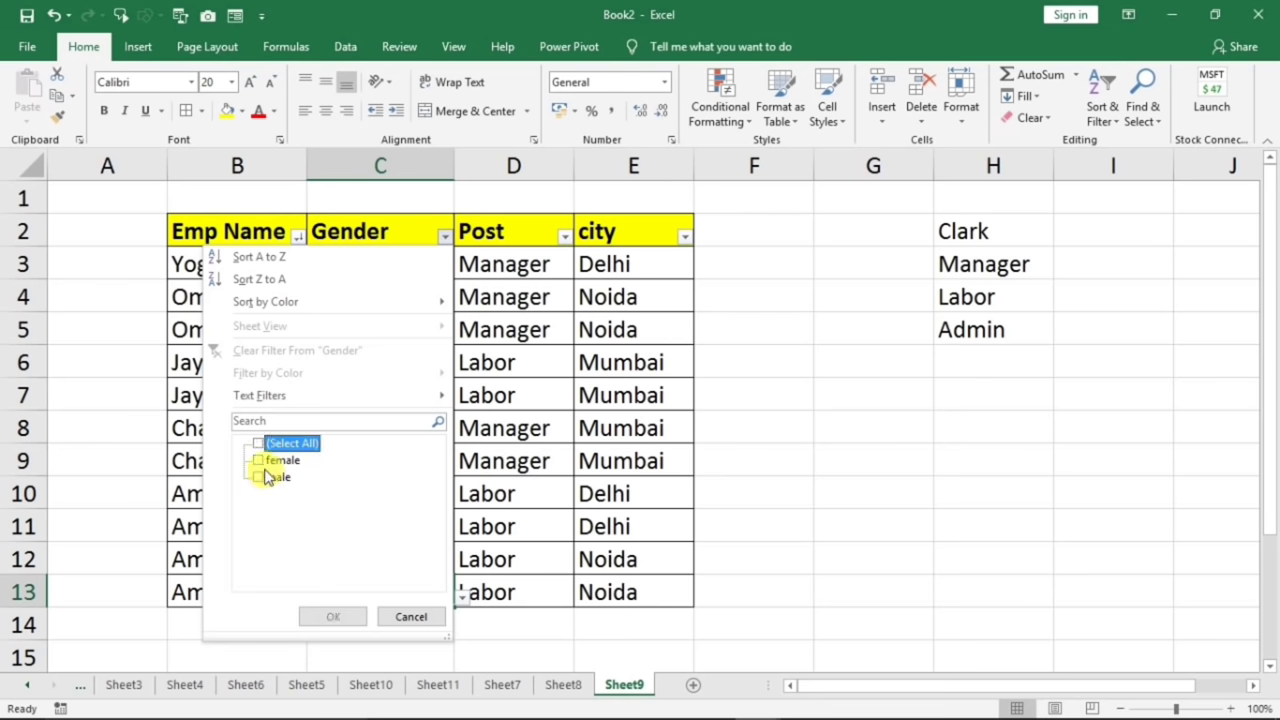
click(260, 479)
click(325, 612)
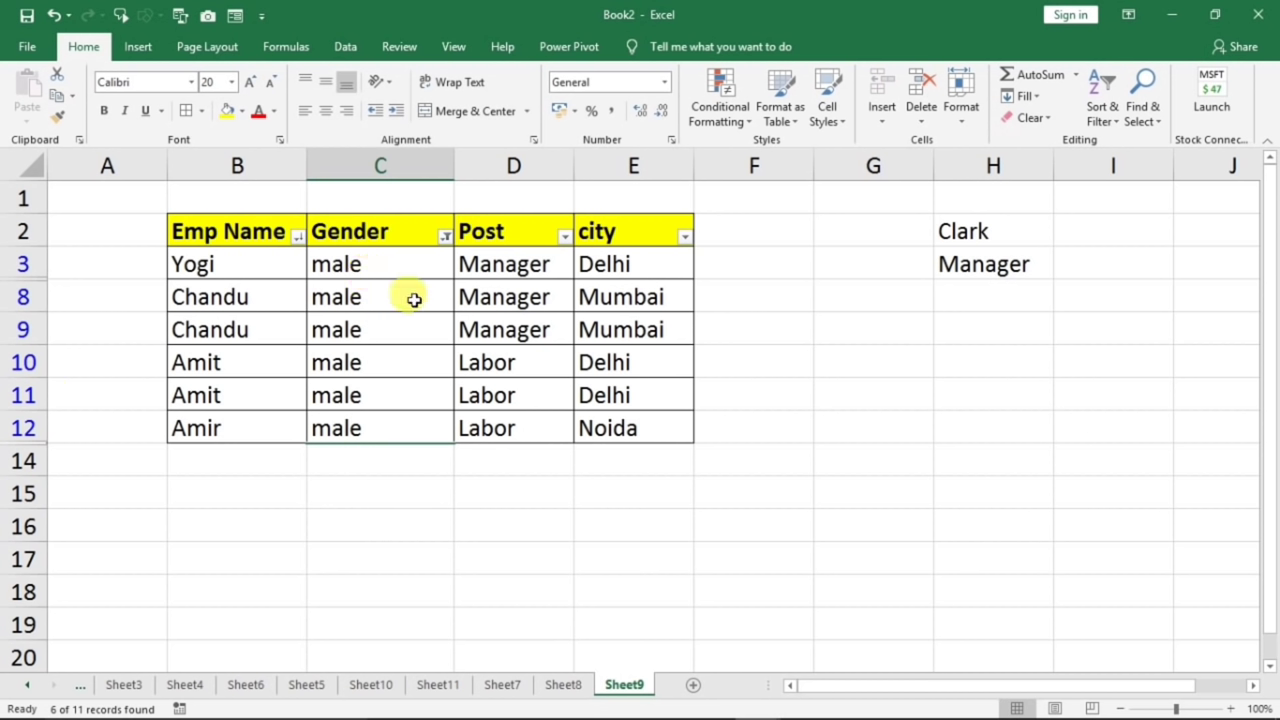
click(446, 238)
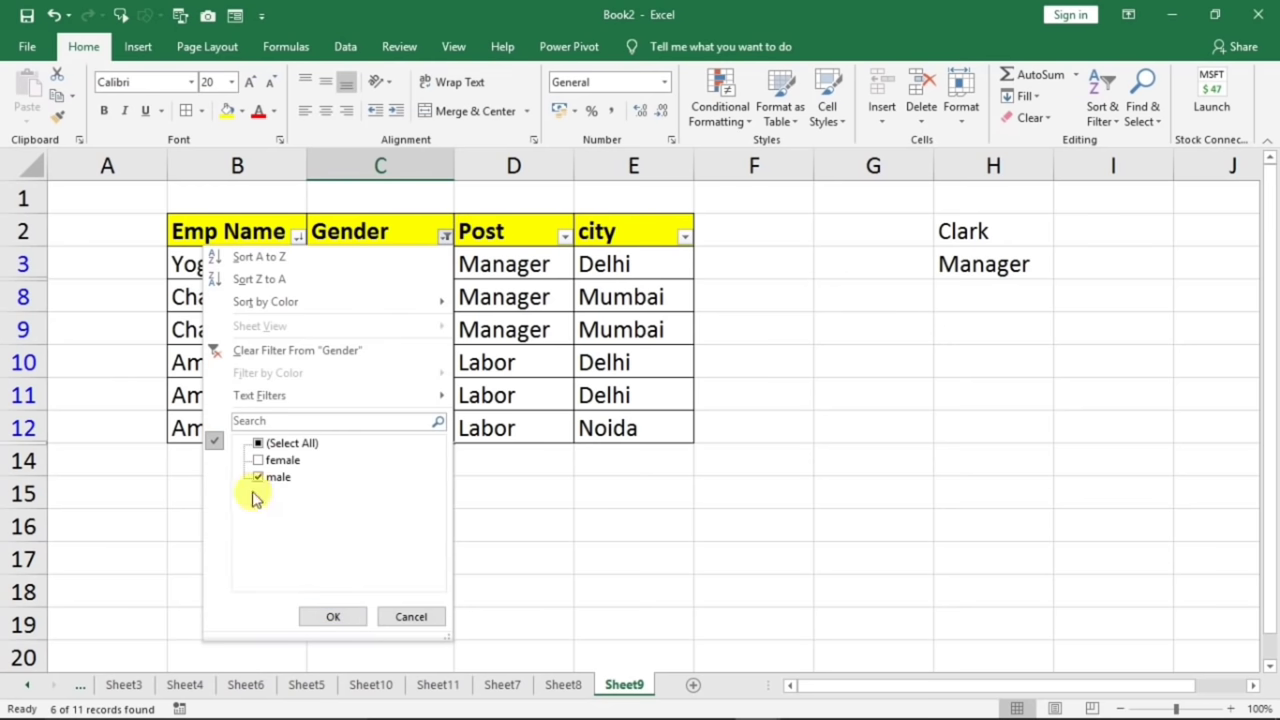
click(262, 445)
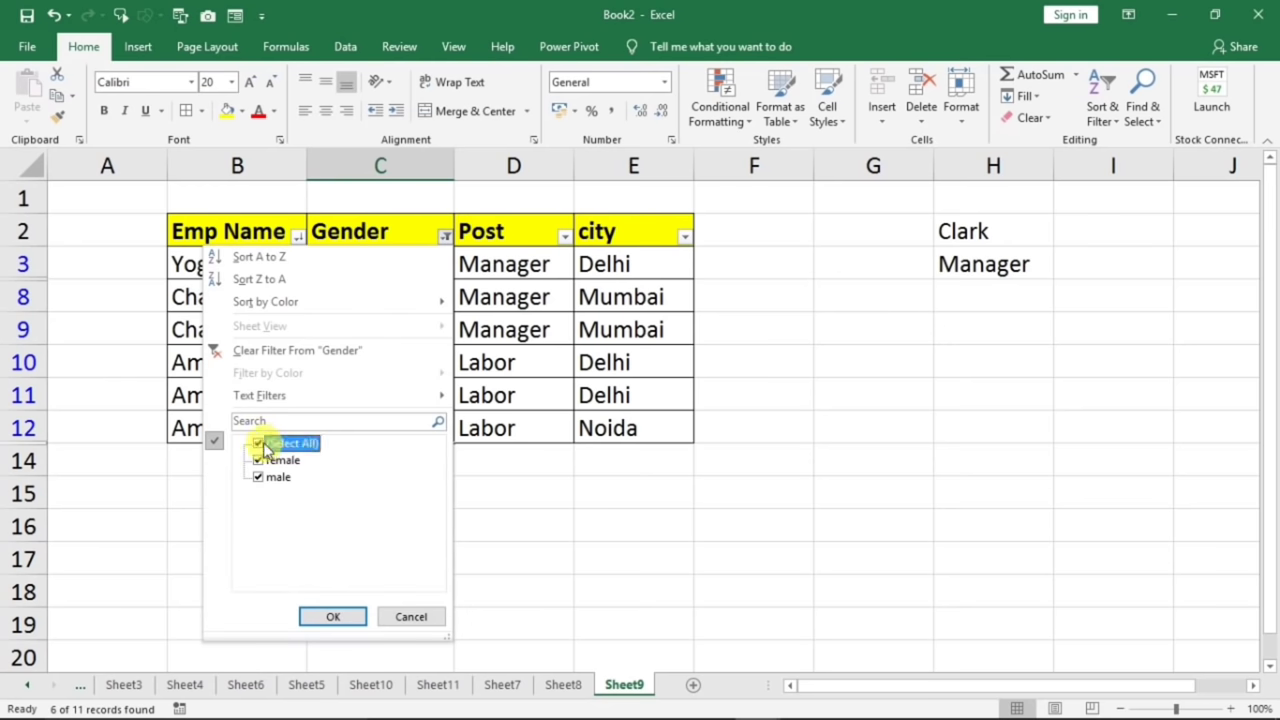
click(332, 615)
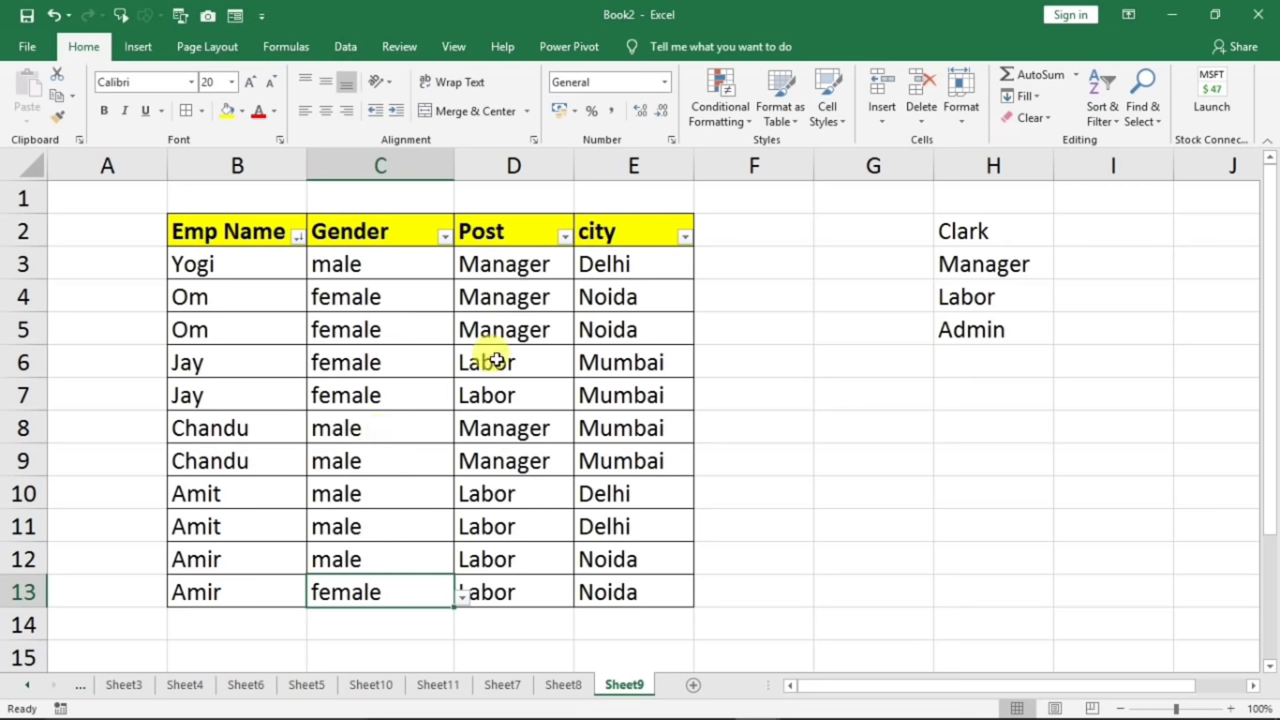
- Filter the Post column to show only the 5 Manager rows
click(565, 237)
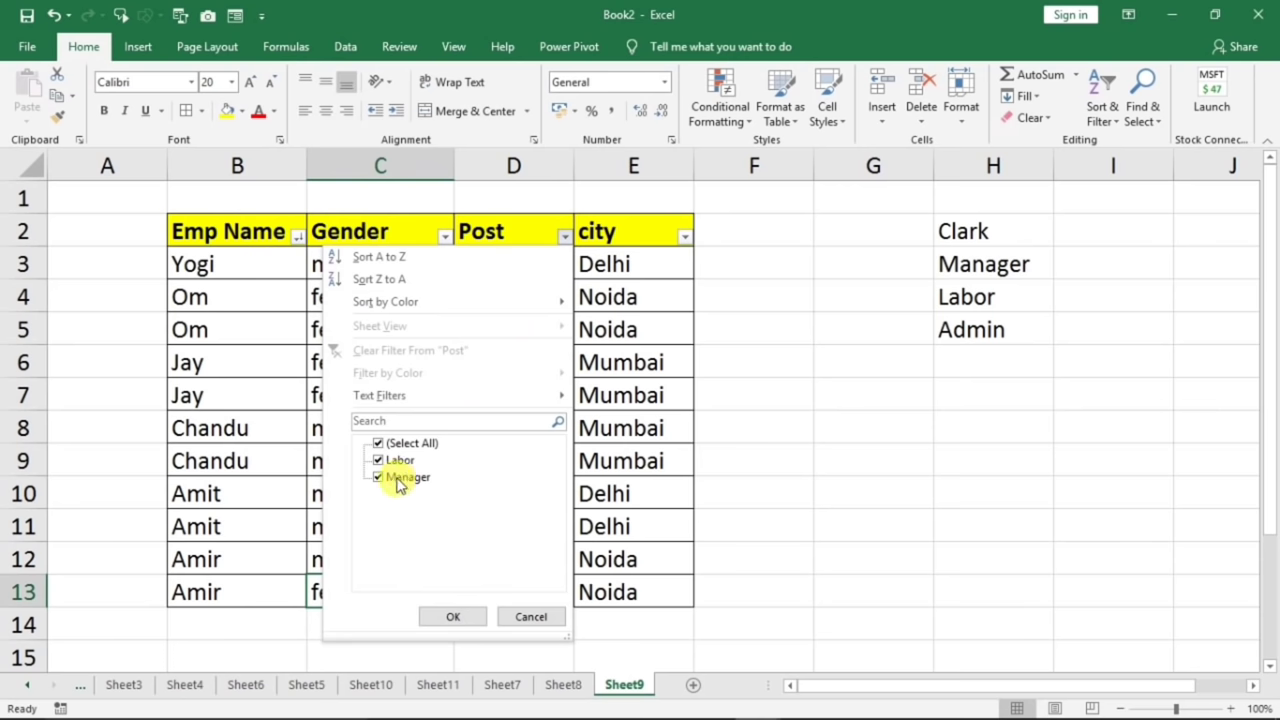
click(378, 443)
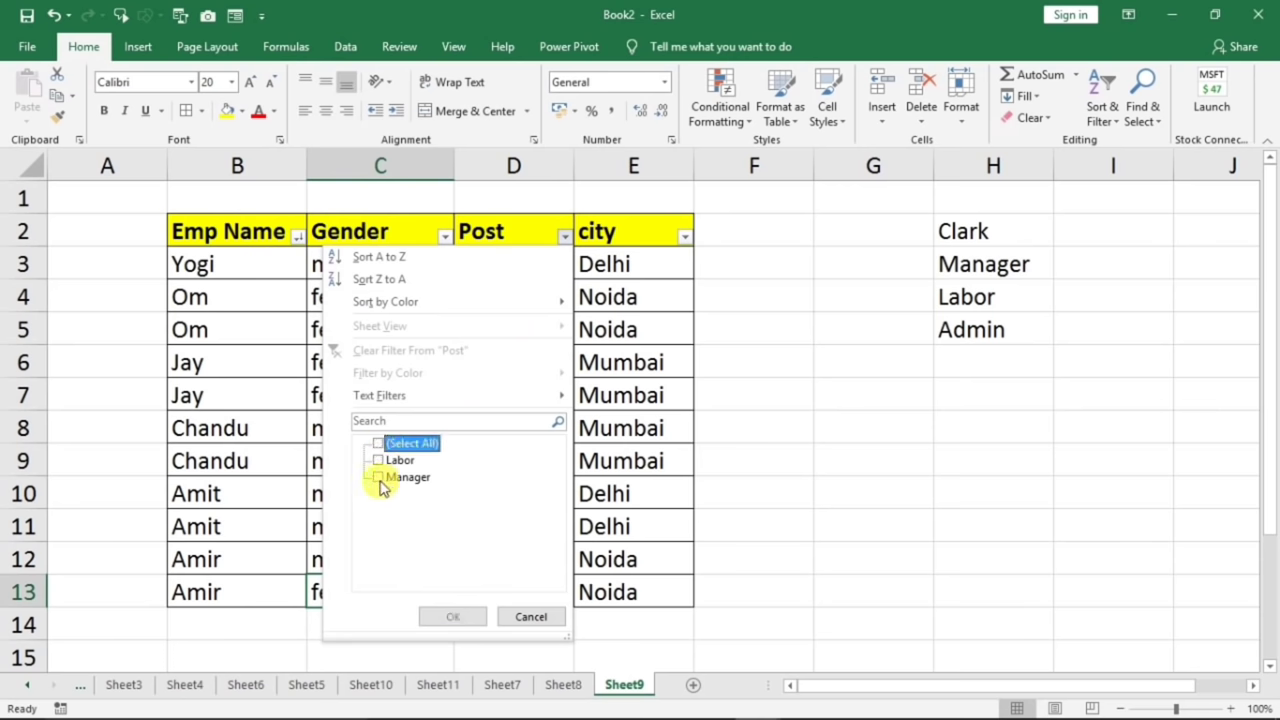
click(380, 478)
click(452, 616)
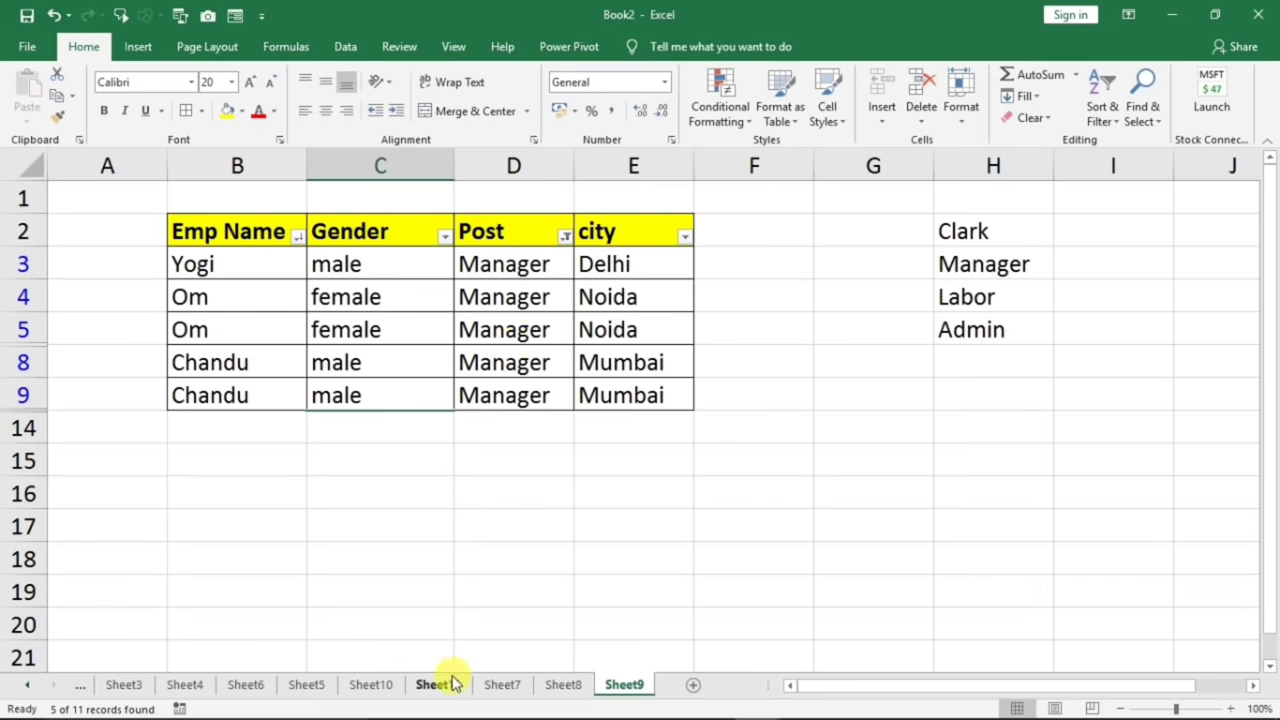
click(371, 685)
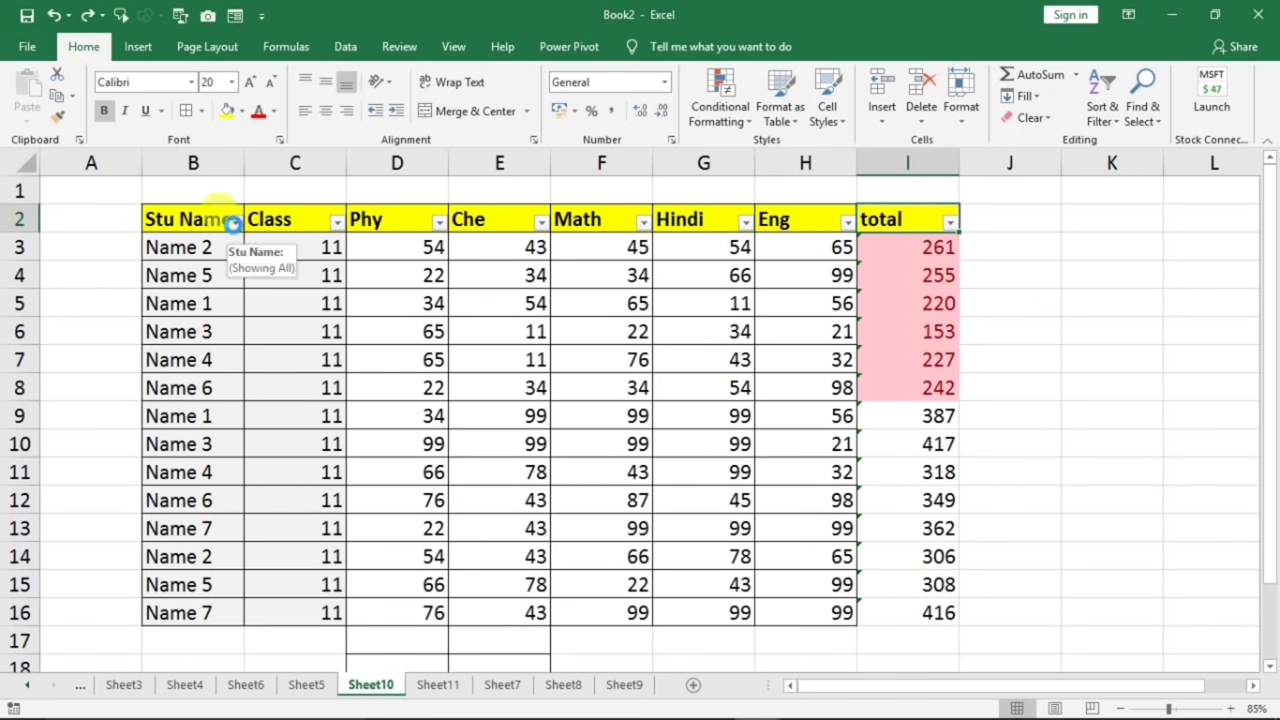
- Sort the student marks rows by Stu Name from A to Z, Name 1 first
click(234, 222)
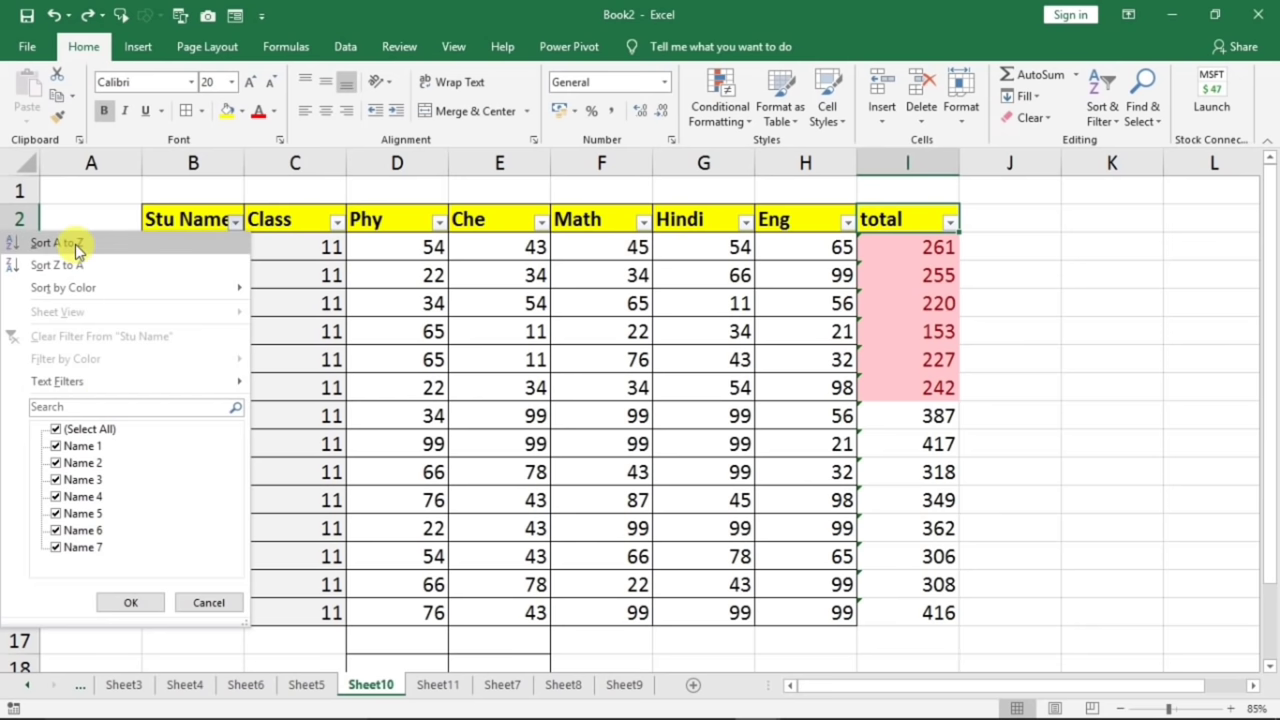
key(Escape)
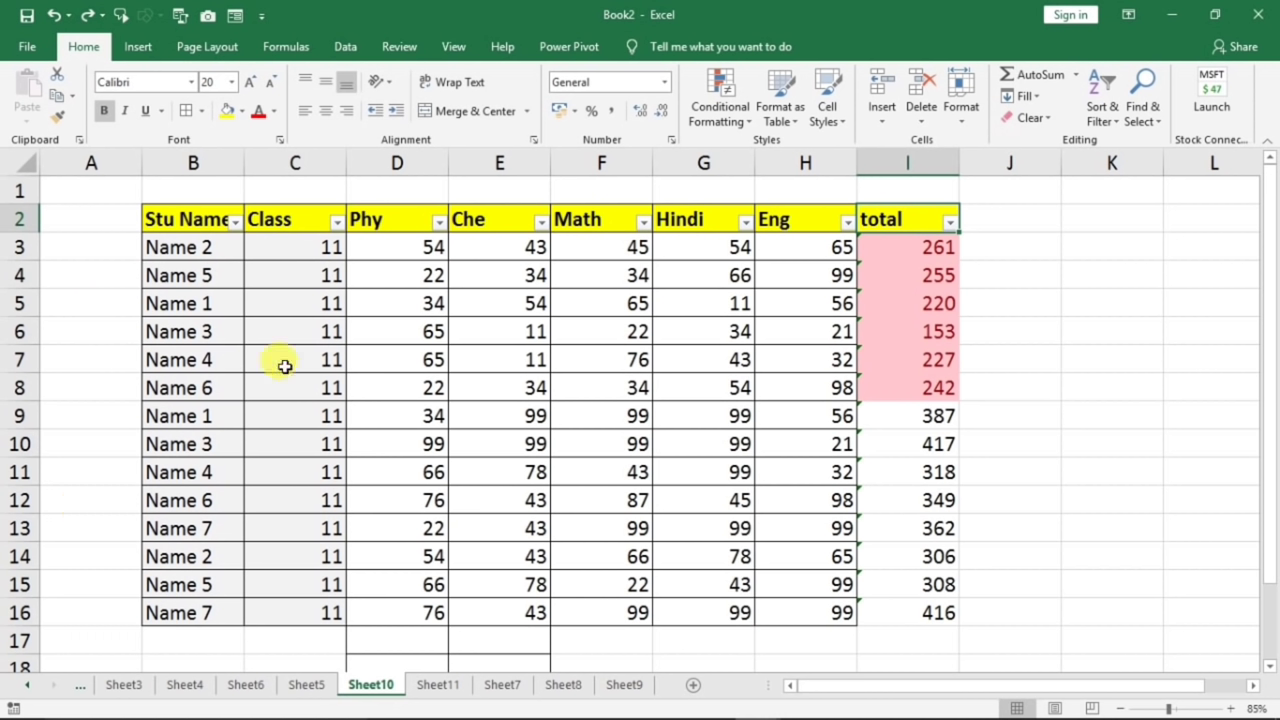
click(229, 224)
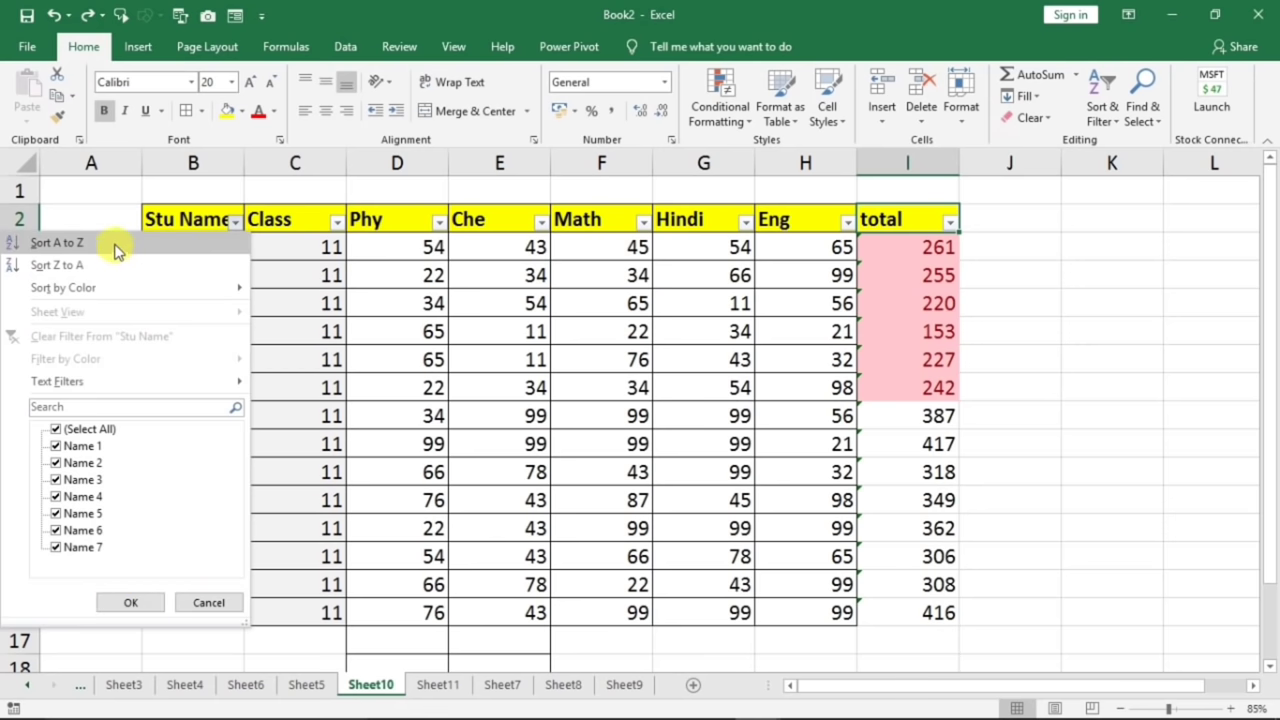
click(125, 243)
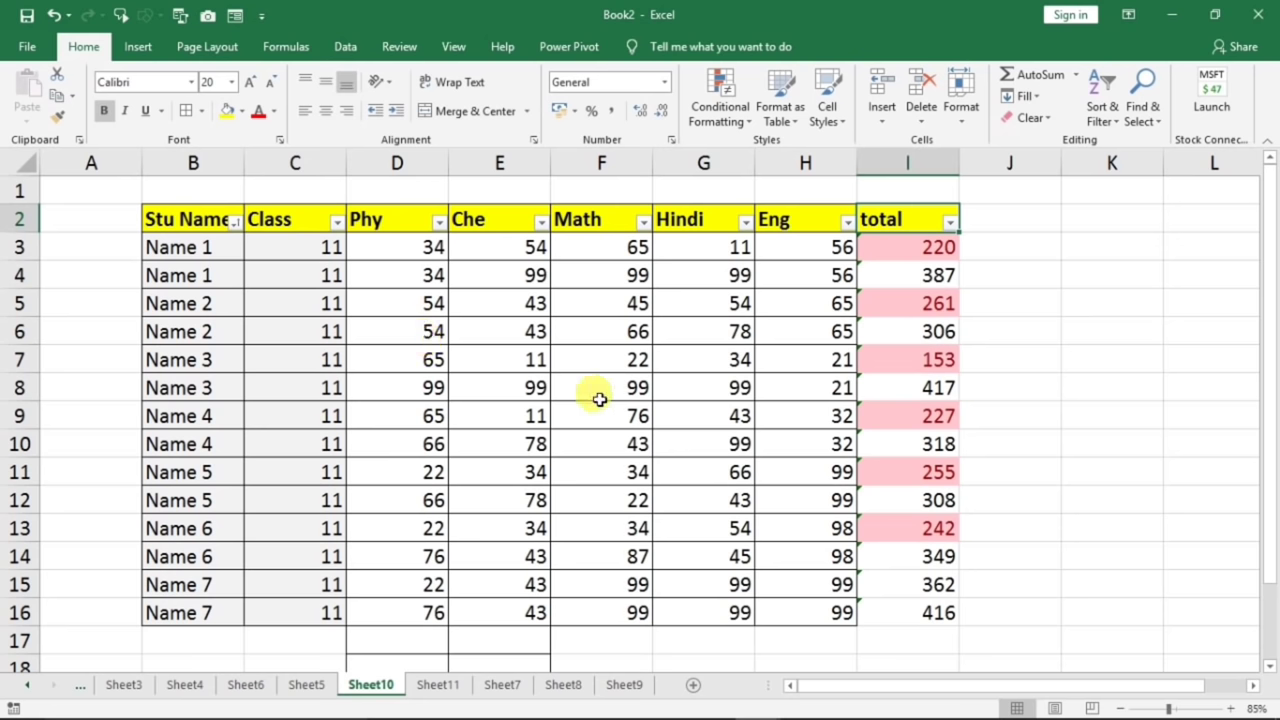
click(439, 222)
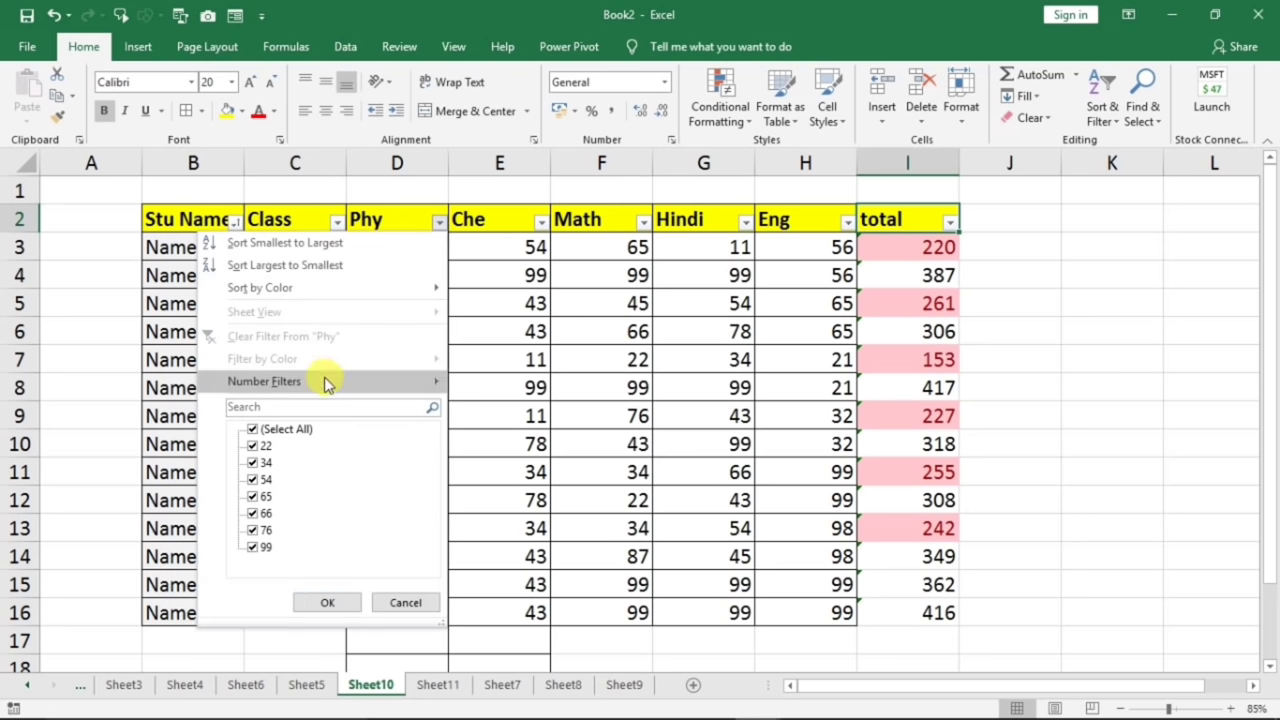
mouse_move(323, 380)
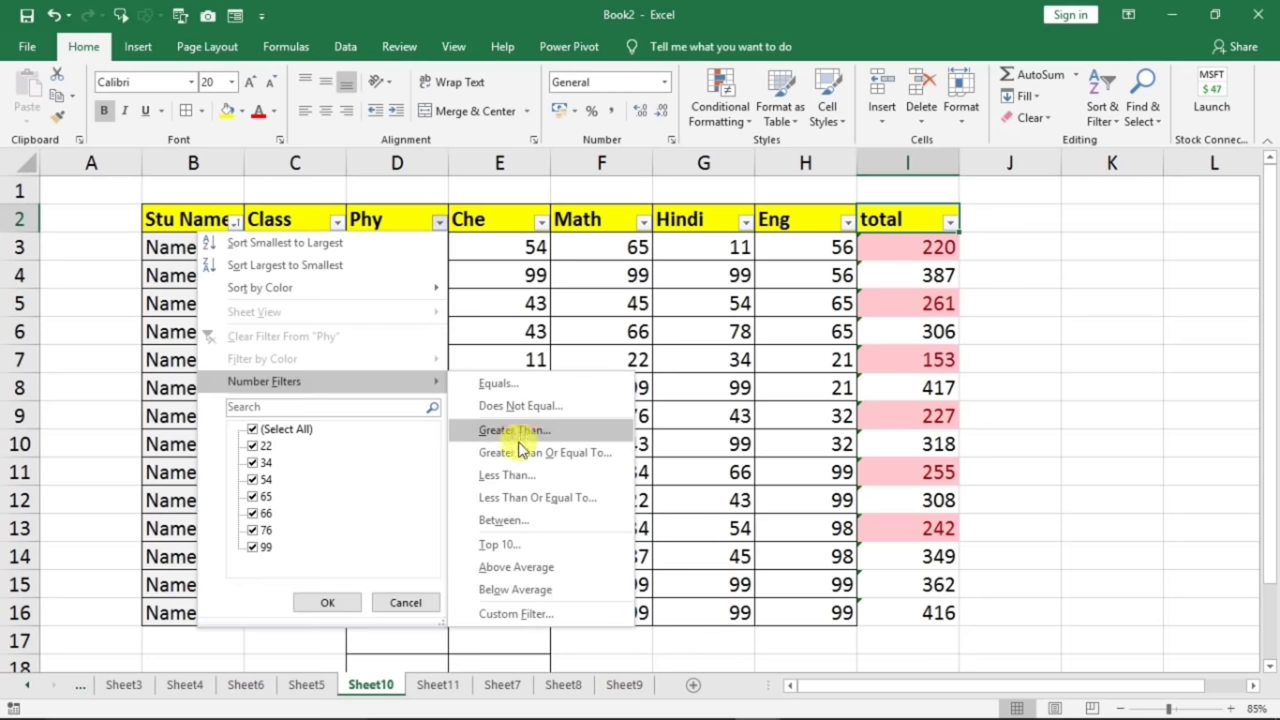
click(524, 477)
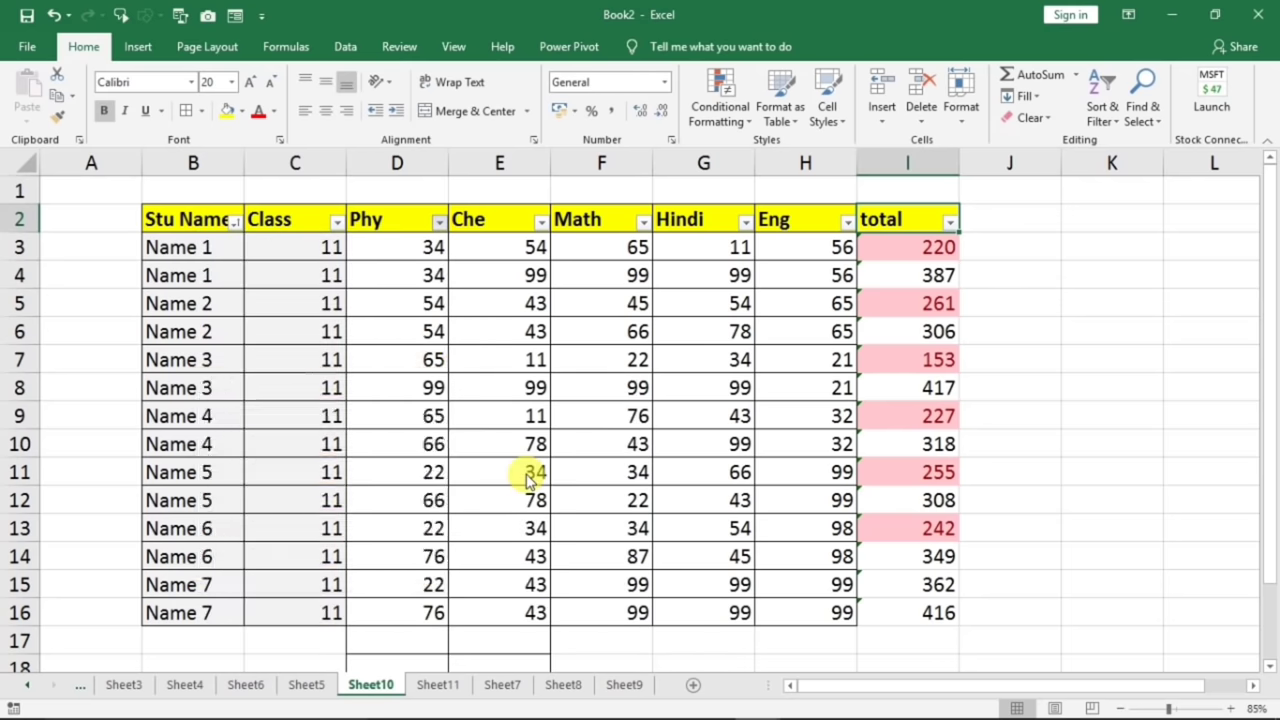
drag(375, 403, 729, 367)
click(595, 417)
text(40)
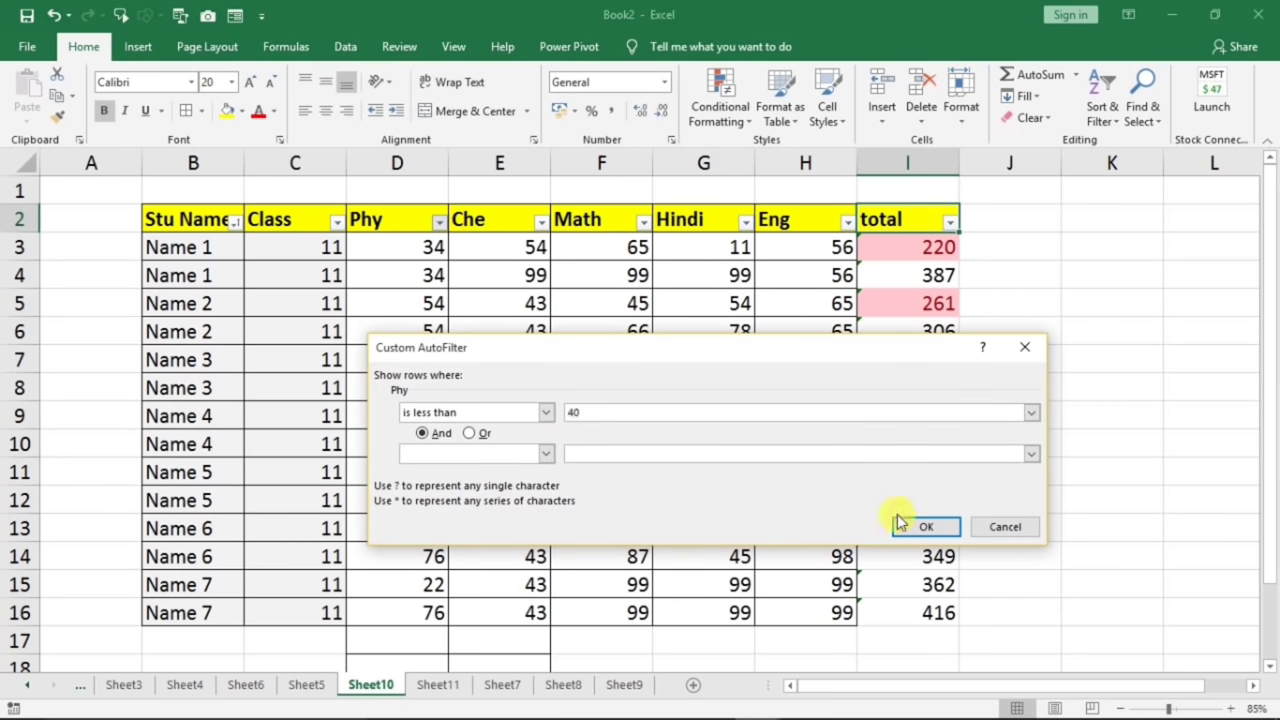
click(905, 525)
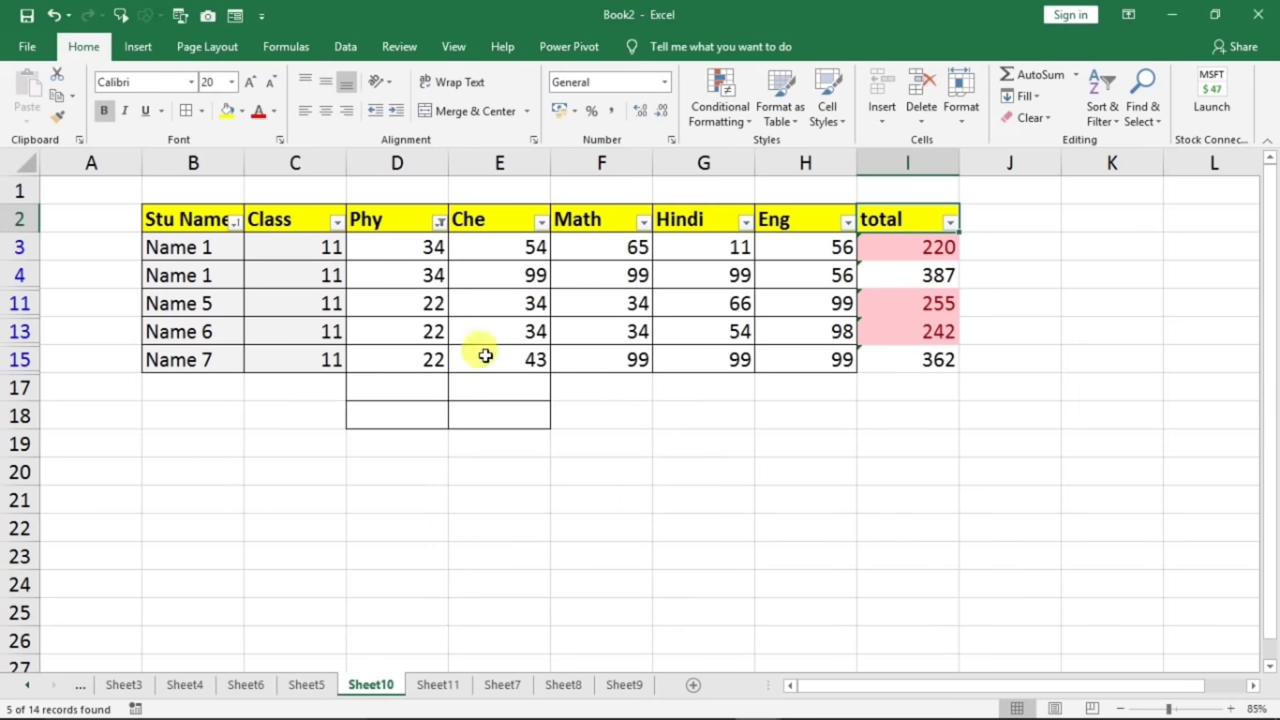
drag(401, 243, 397, 361)
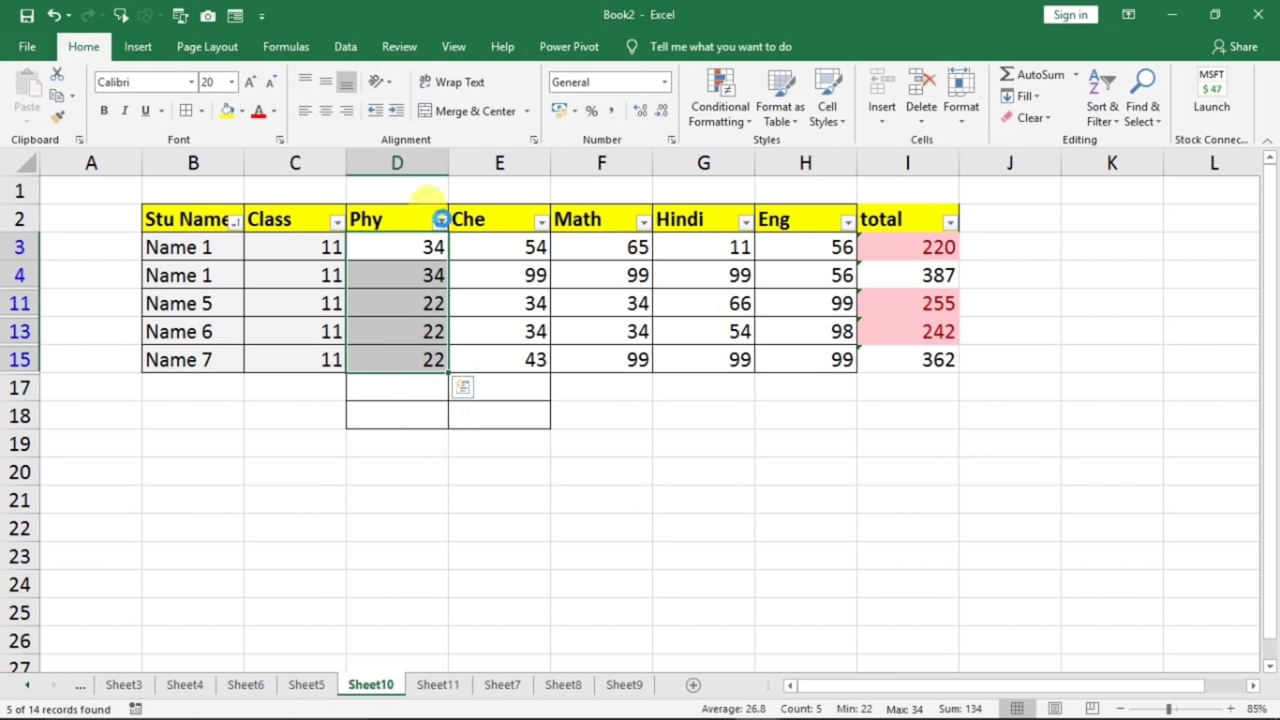
click(440, 221)
click(253, 429)
click(327, 602)
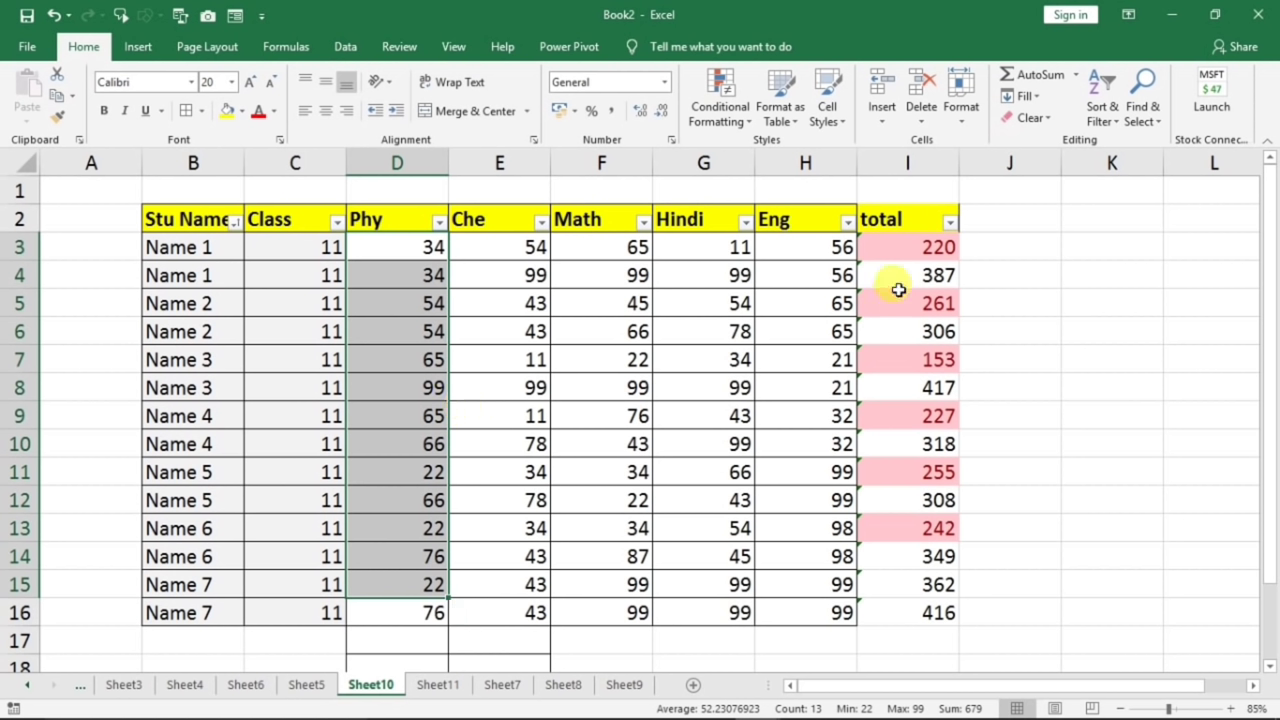
- Filter the total column by pink cell colour, leaving only the 6 pink-total records
click(950, 224)
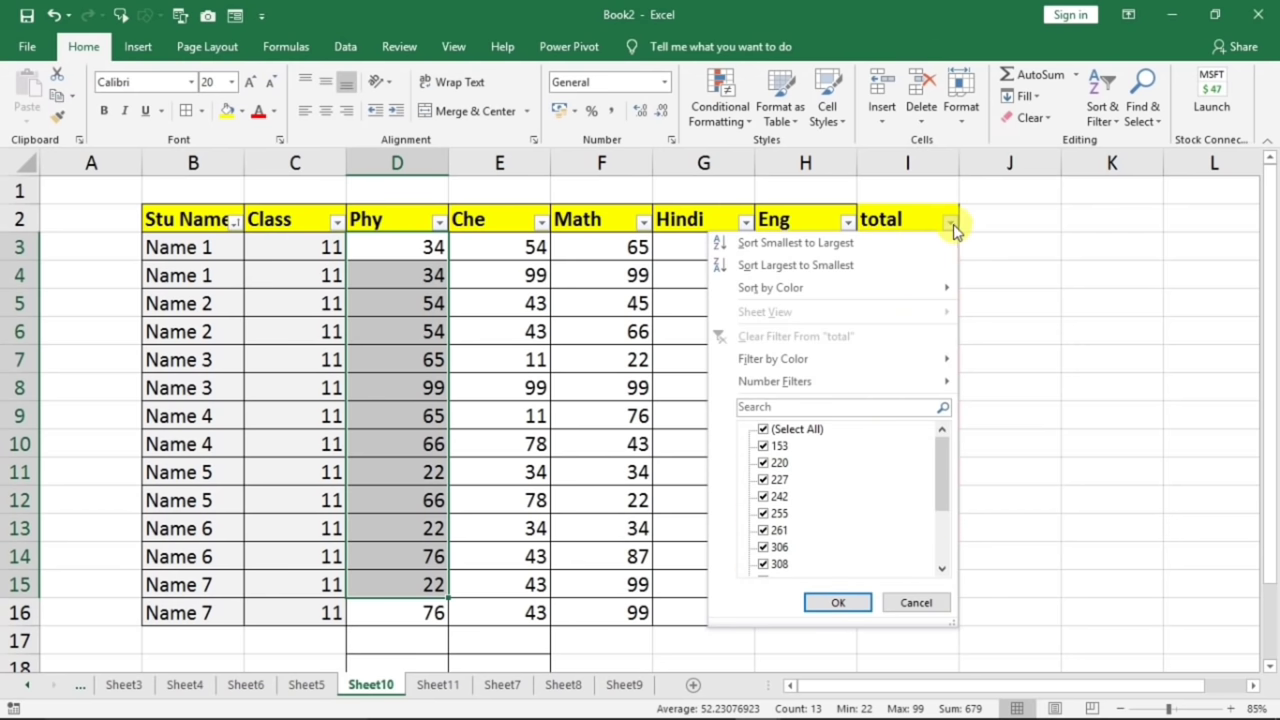
mouse_move(806, 362)
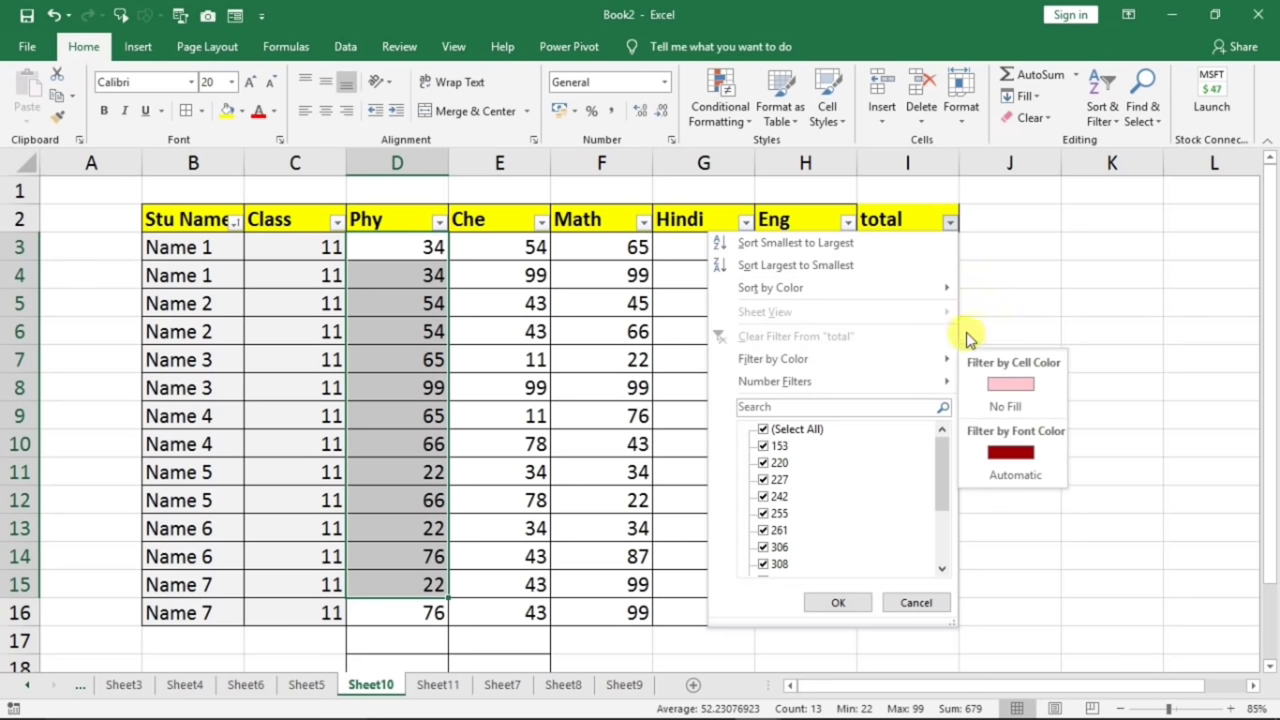
click(996, 262)
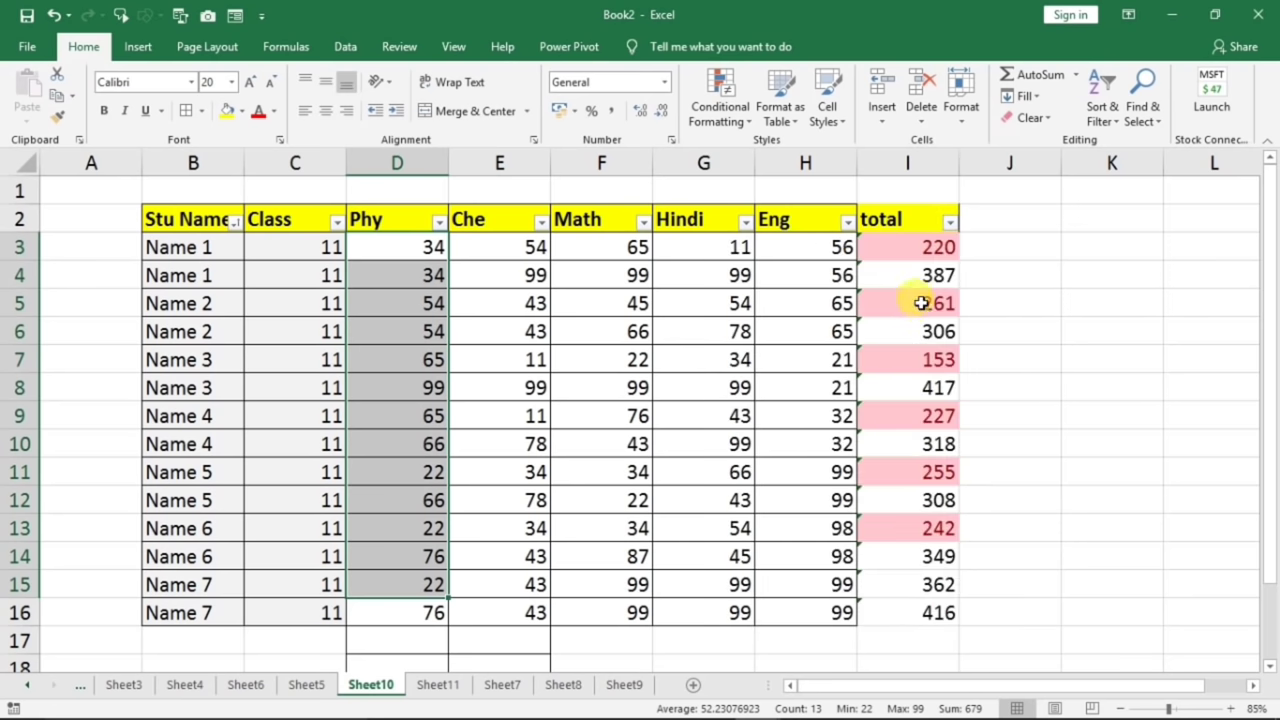
click(950, 222)
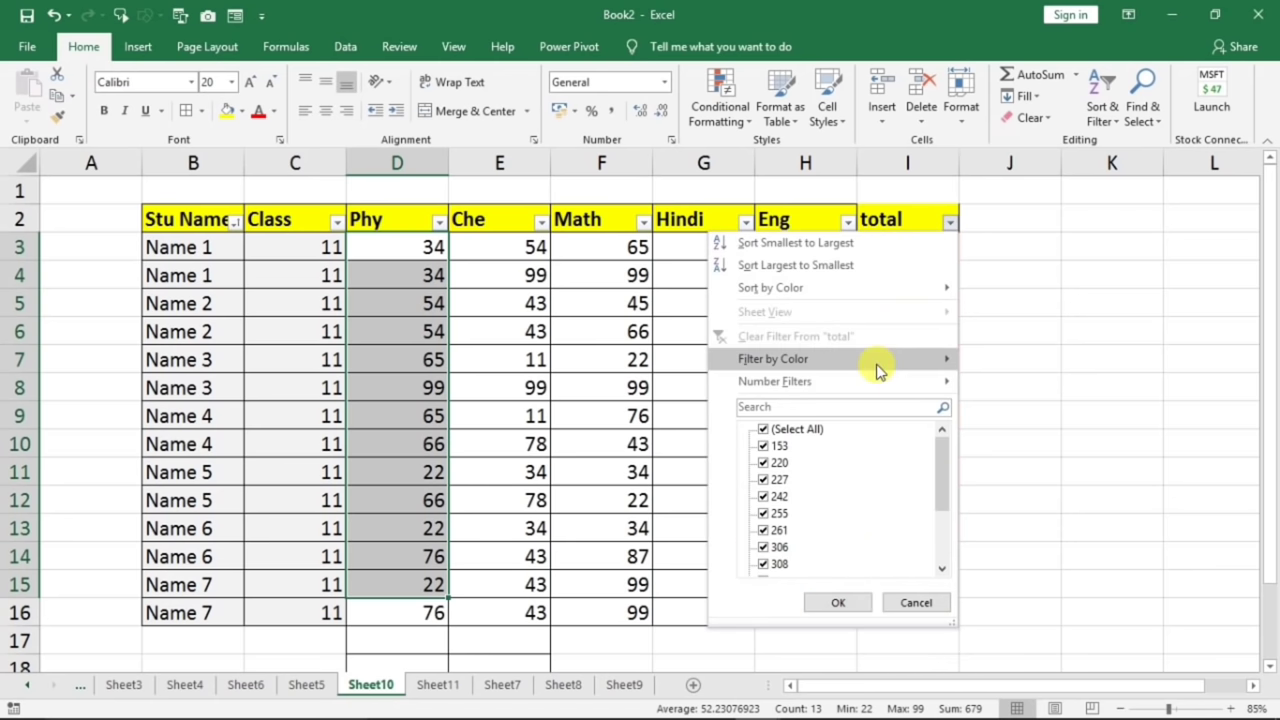
mouse_move(891, 366)
click(1003, 385)
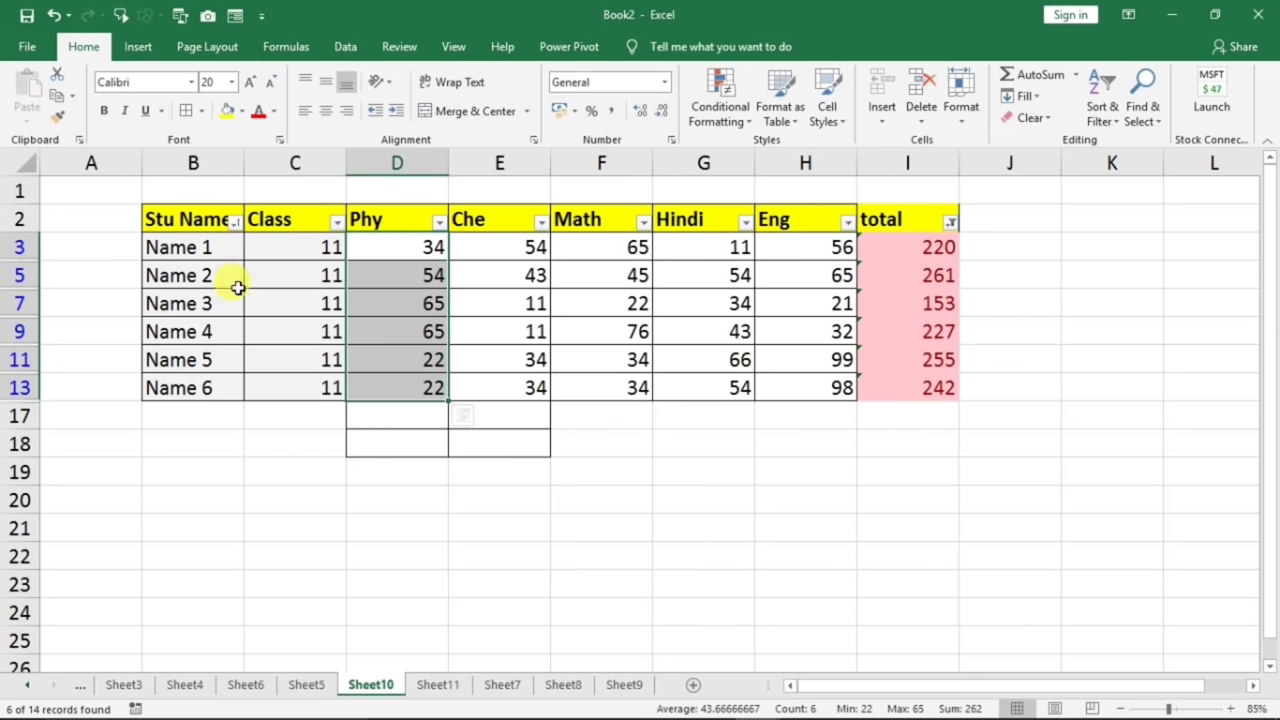
click(229, 223)
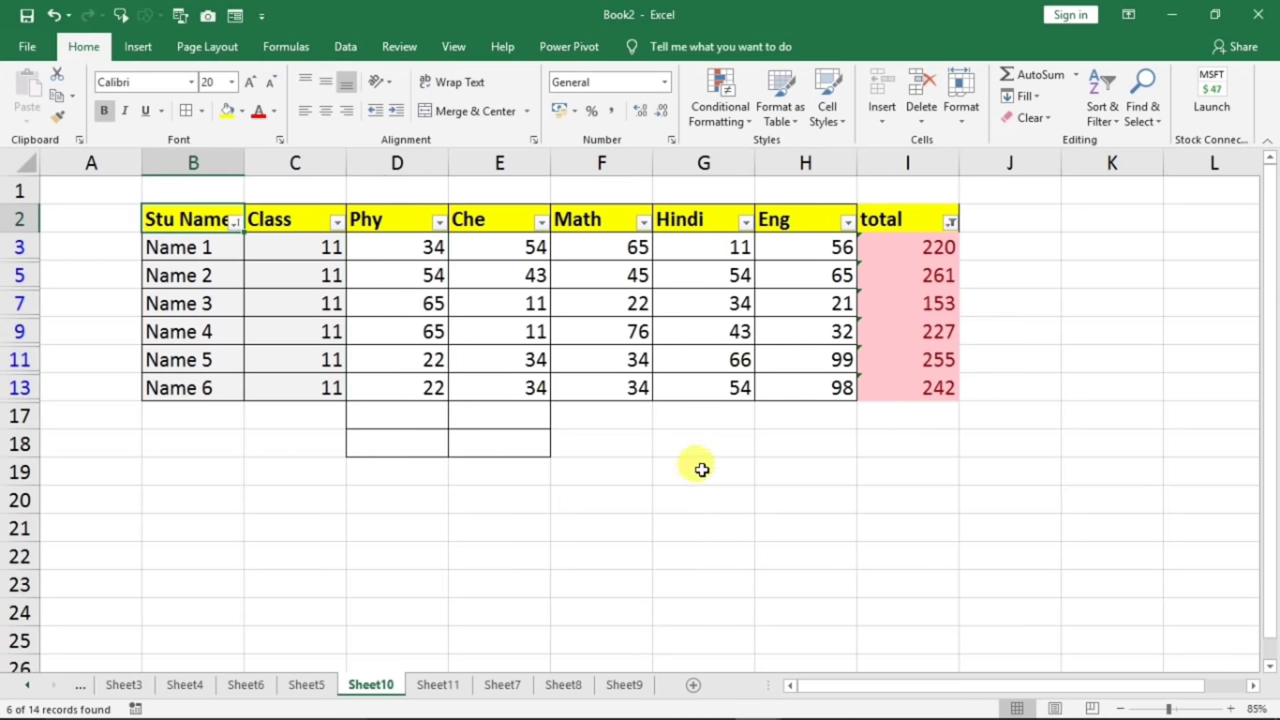